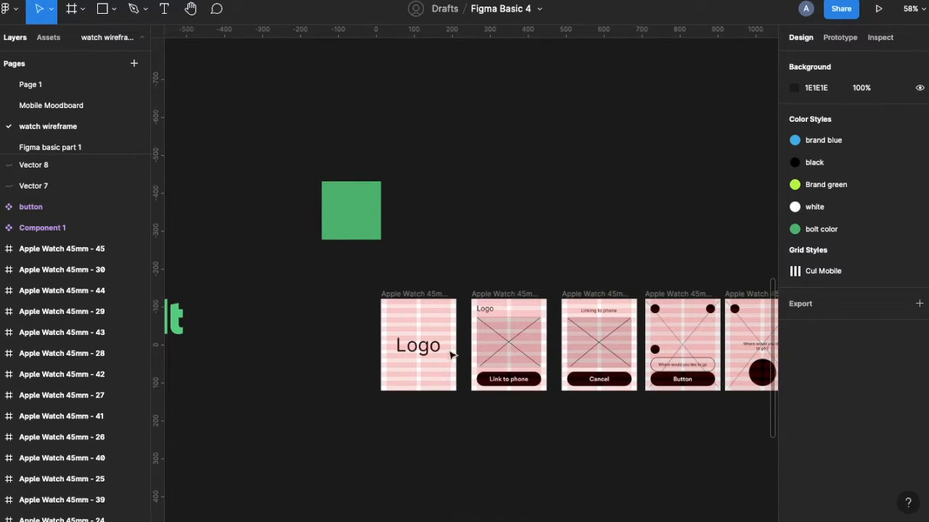
- Examine the row of Apple Watch wireframe frames and the separate profile frame beneath it
scroll(404, 387, right, 3)
scroll(404, 388, down, 3)
scroll(405, 388, right, 1)
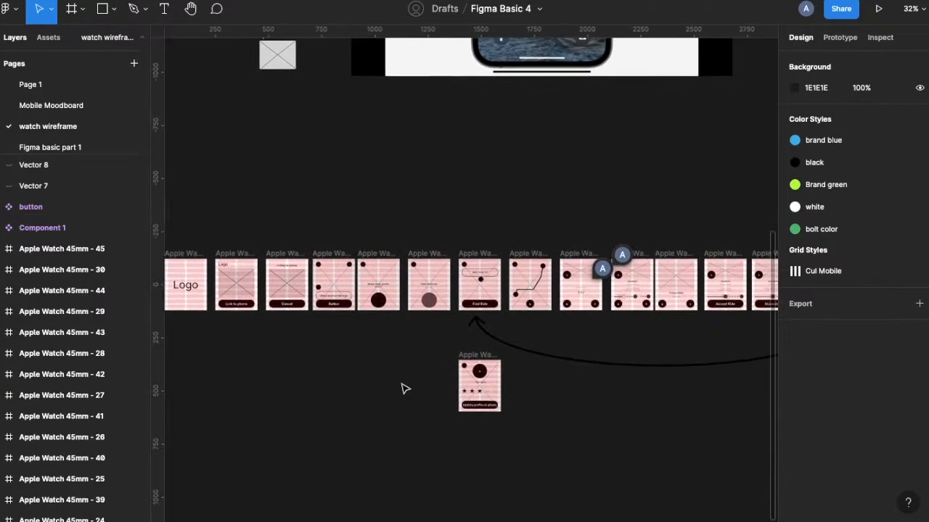
scroll(405, 388, right, 3)
scroll(405, 388, left, 5)
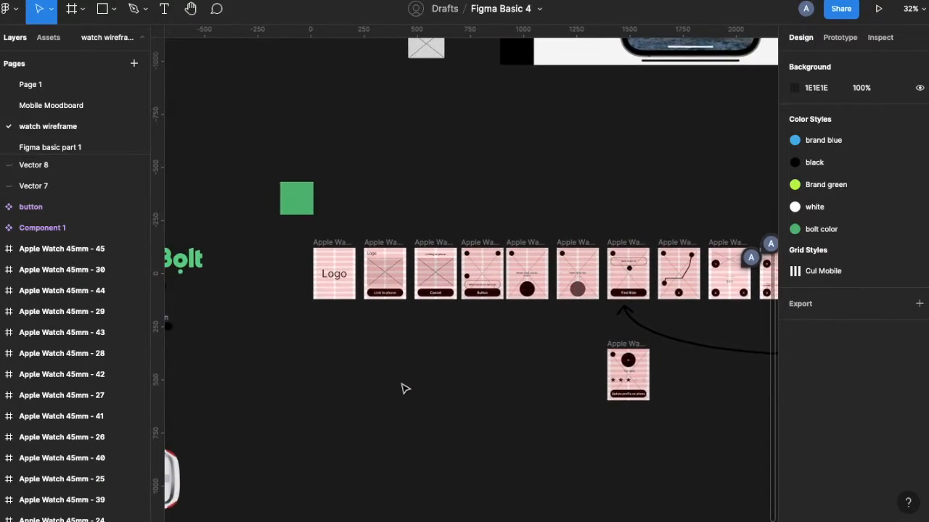
scroll(405, 388, left, 3)
scroll(405, 388, up, 3)
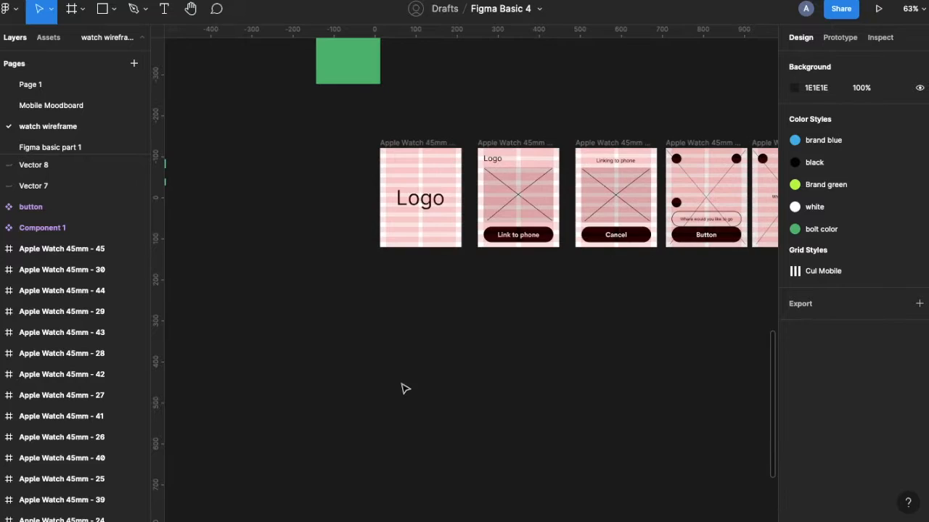
scroll(405, 388, down, 3)
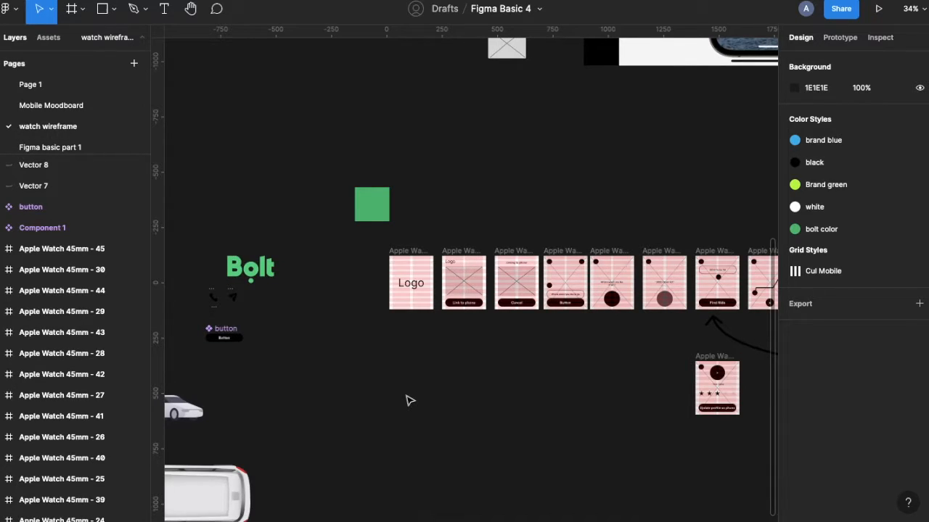
scroll(406, 400, up, 3)
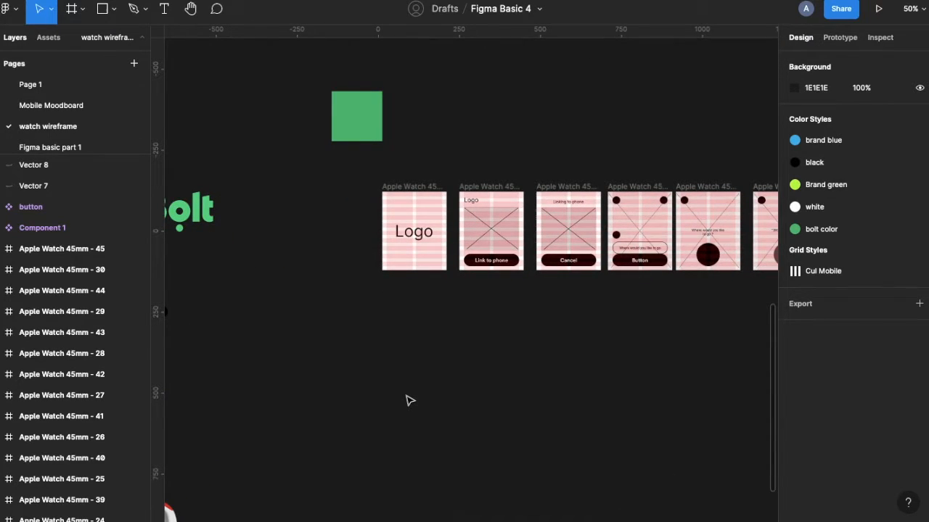
- Review the Bolt logo, icons, button component, car images and green promotional screens collected beside the wireframes
scroll(408, 400, left, 5)
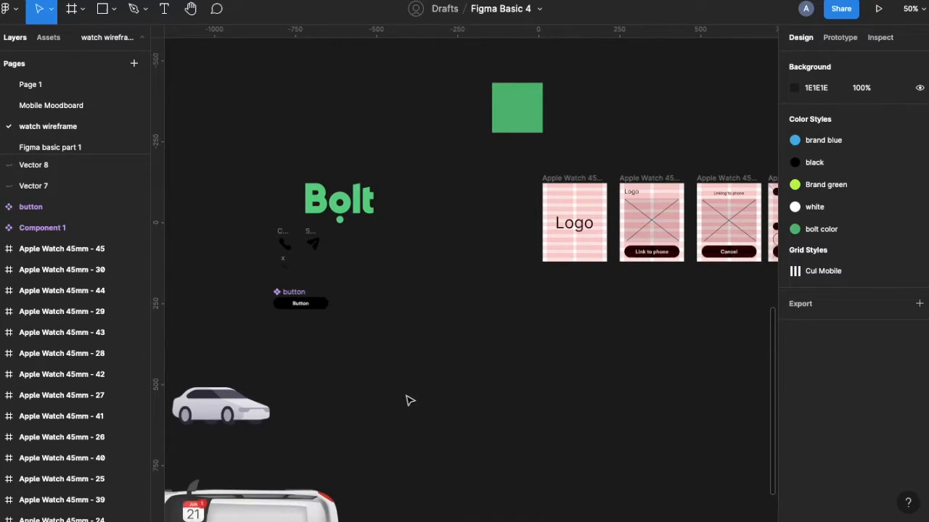
scroll(408, 401, left, 5)
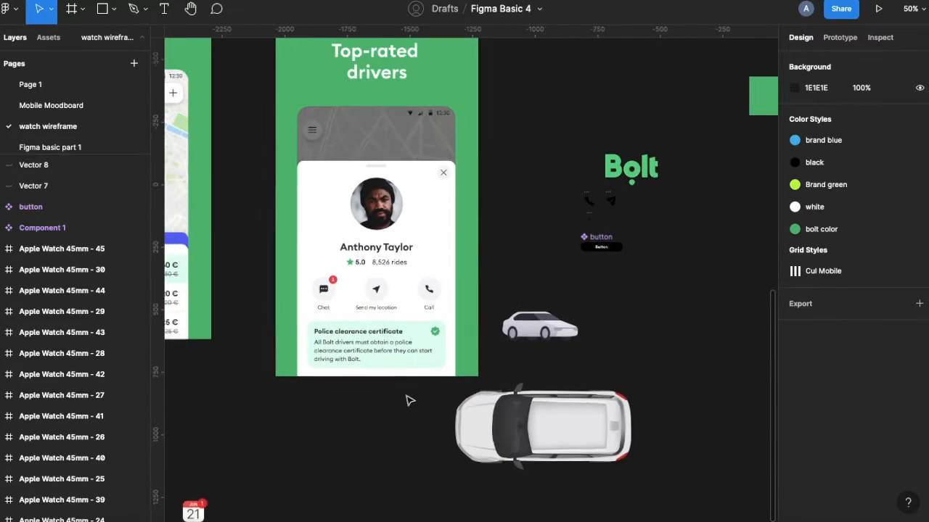
scroll(408, 400, down, 3)
scroll(408, 400, left, 5)
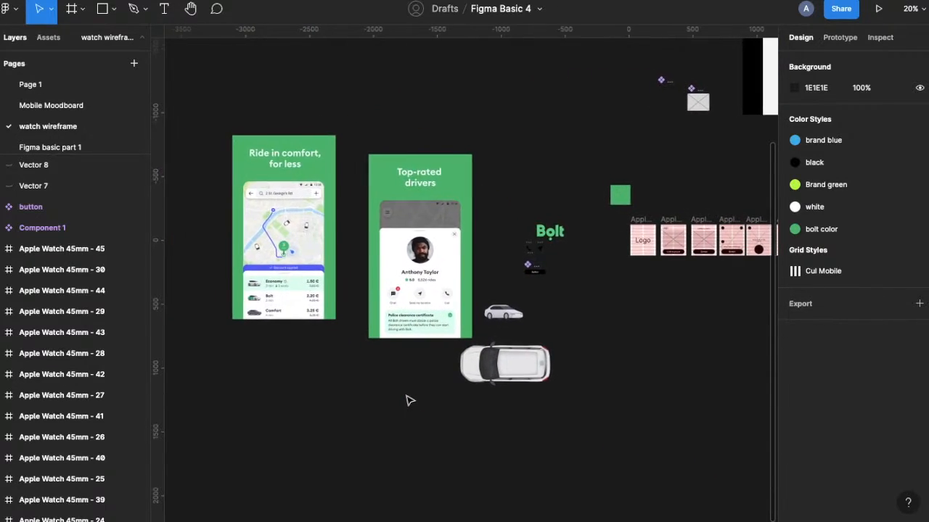
scroll(485, 304, up, 5)
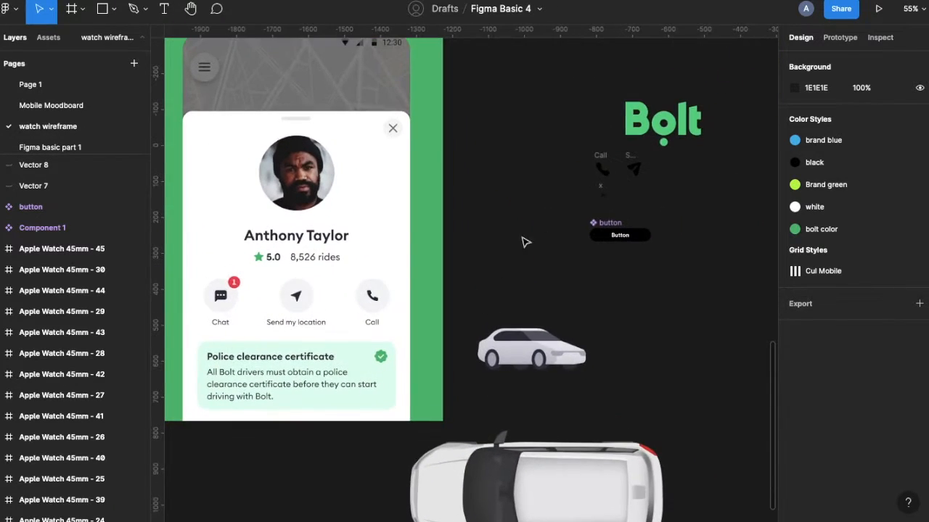
scroll(589, 224, up, 3)
scroll(588, 225, down, 5)
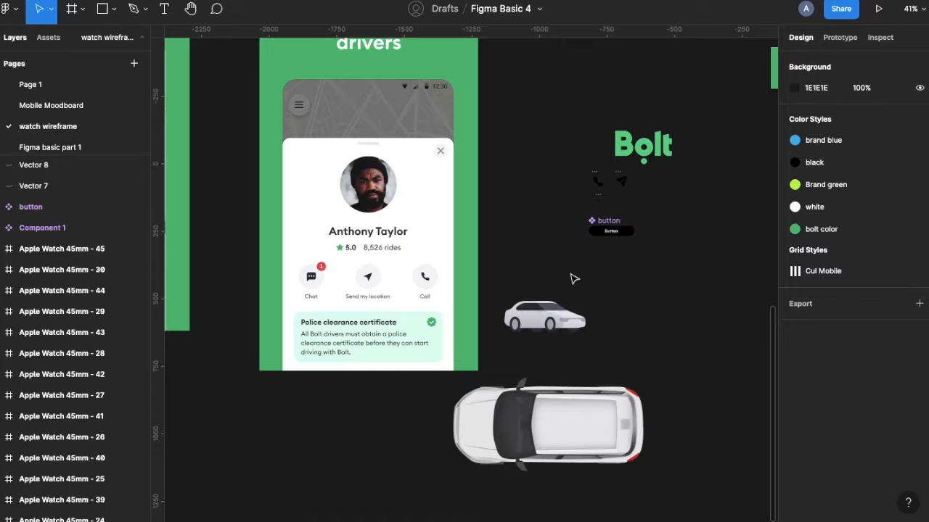
scroll(479, 284, left, 5)
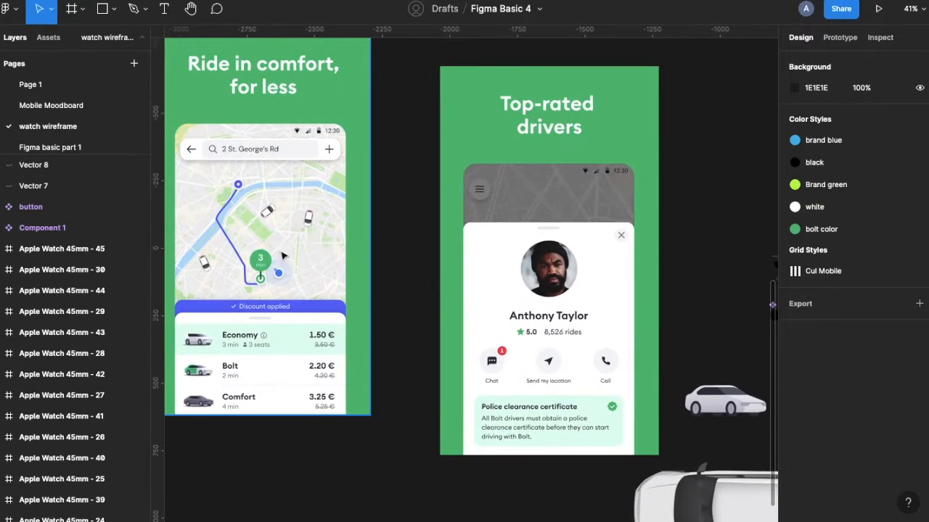
scroll(406, 257, down, 5)
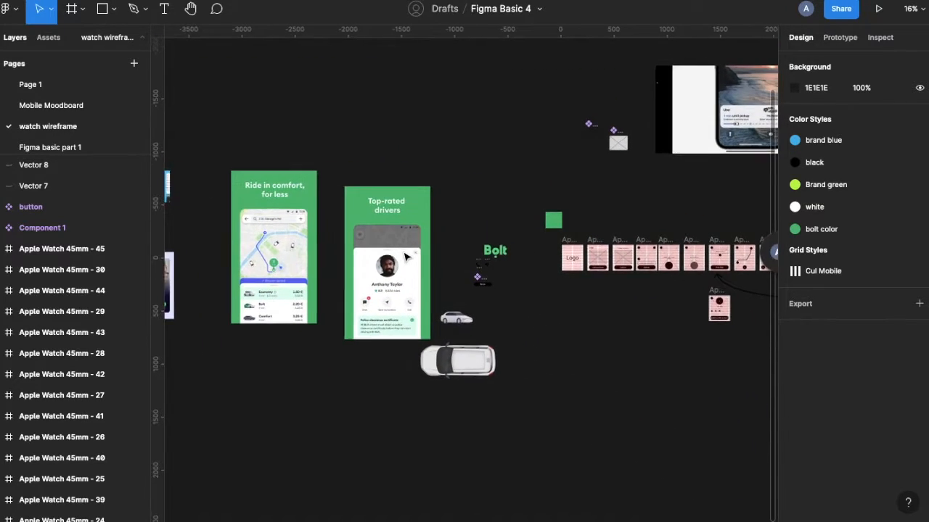
scroll(407, 257, left, 3)
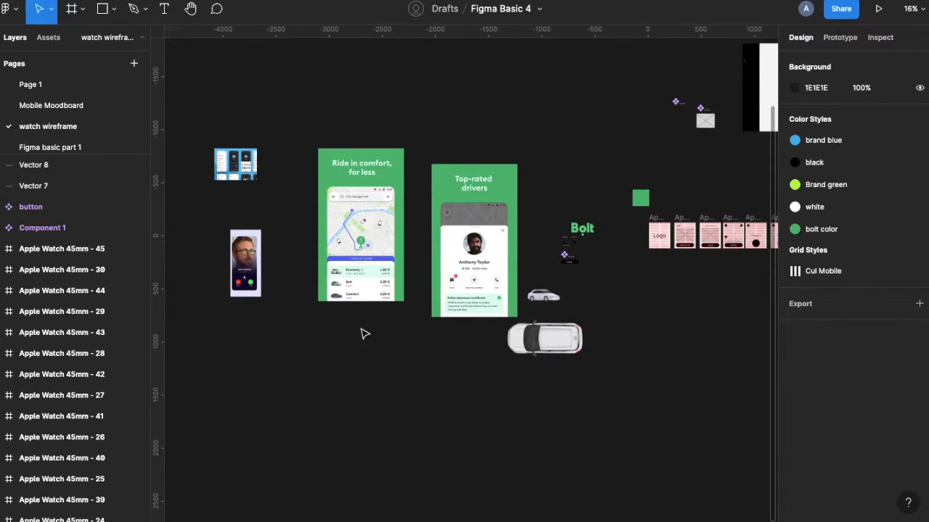
scroll(363, 331, right, 5)
scroll(363, 332, up, 4)
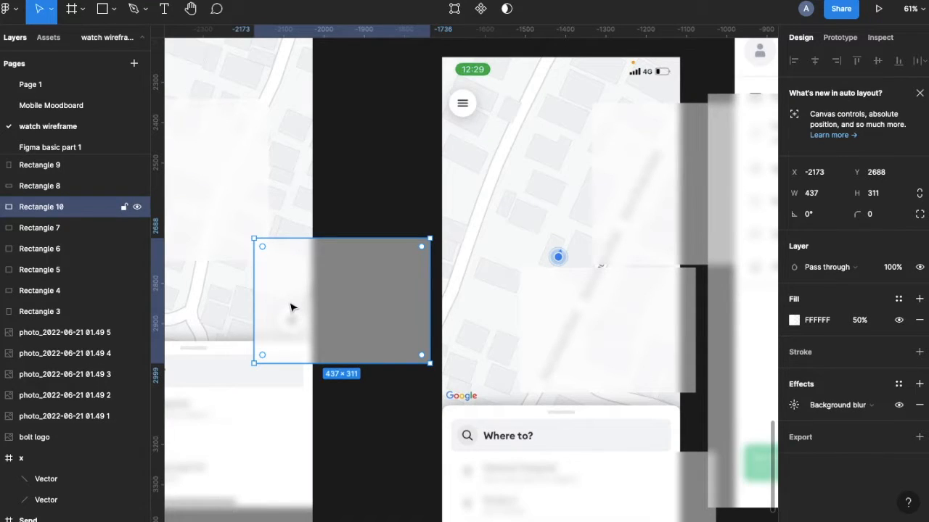
- Study the Bolt app screenshots, including the splash, map, ride selection and side menu screens
scroll(291, 307, left, 5)
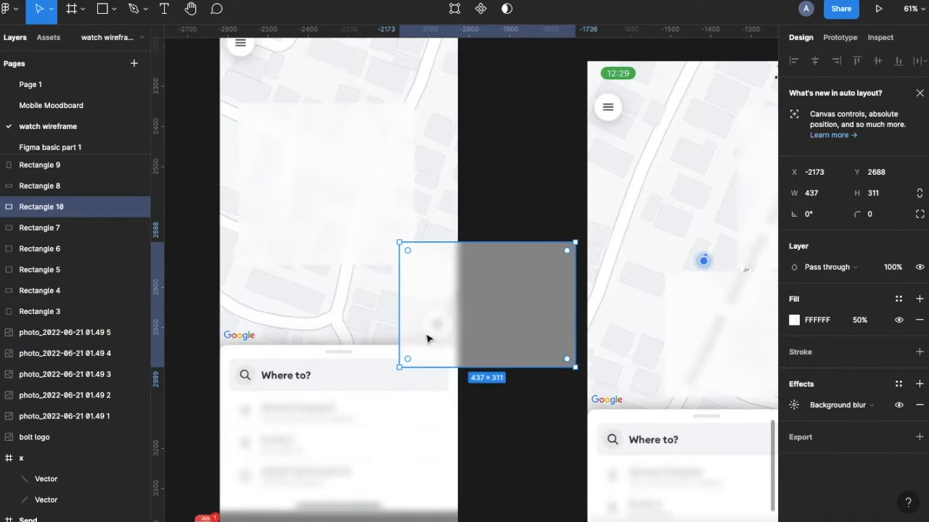
scroll(565, 332, down, 5)
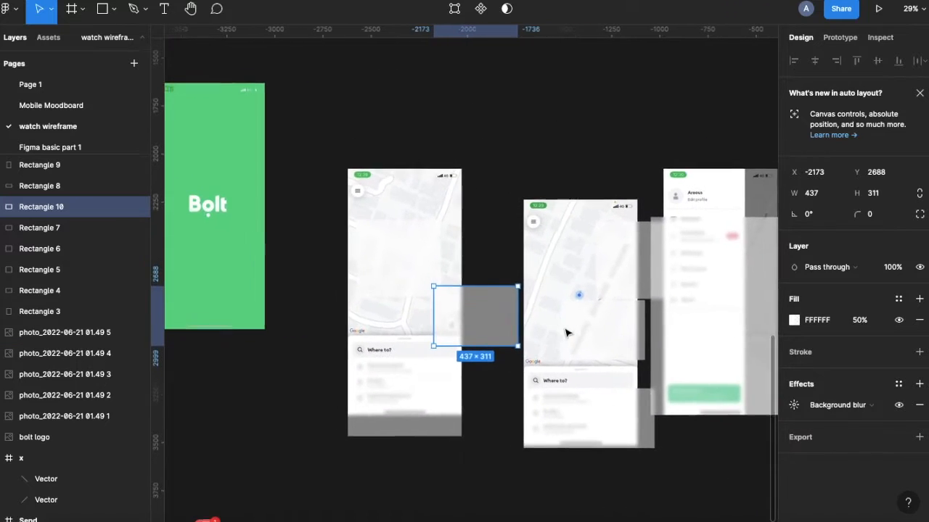
scroll(378, 296, left, 5)
scroll(378, 296, up, 4)
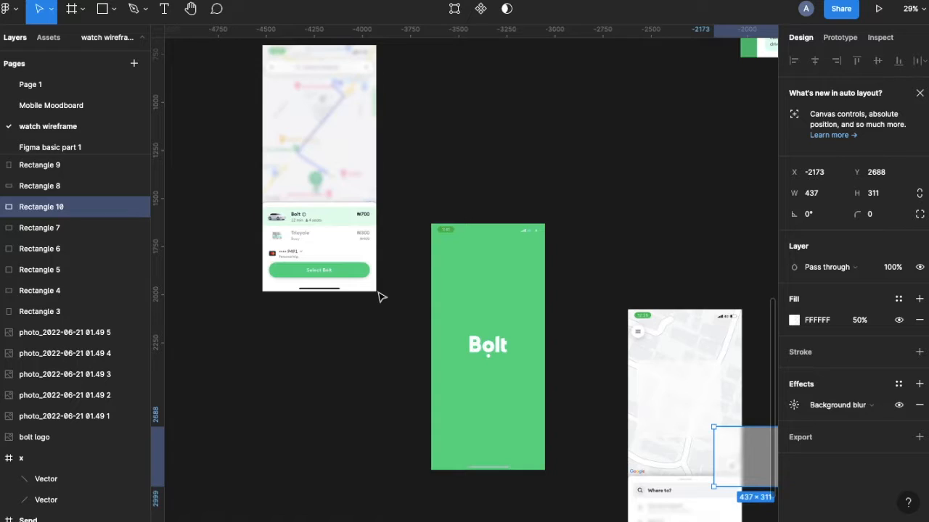
scroll(380, 295, down, 2)
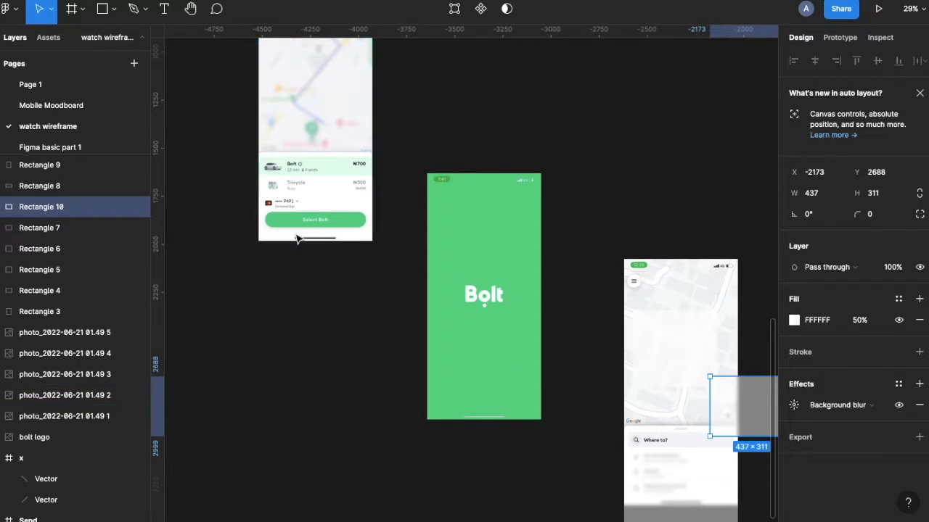
scroll(391, 320, right, 10)
scroll(391, 320, down, 5)
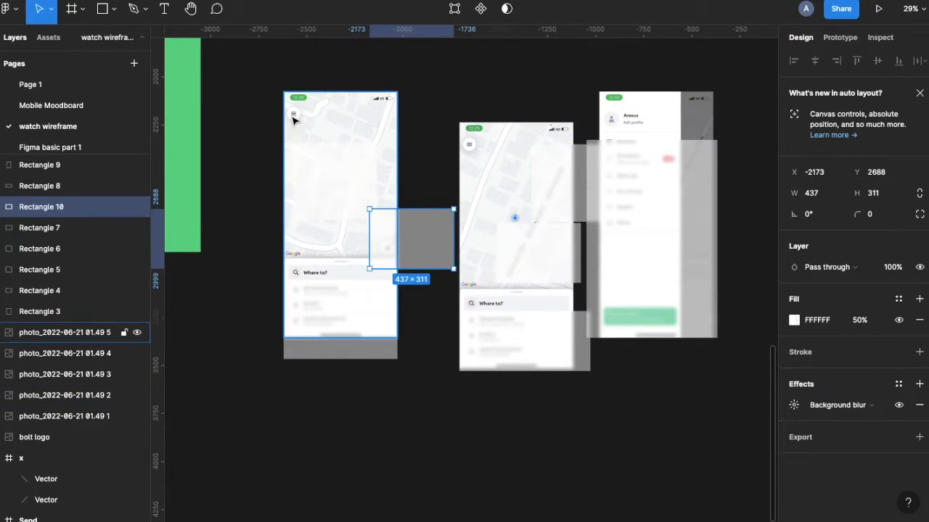
scroll(294, 126, up, 3)
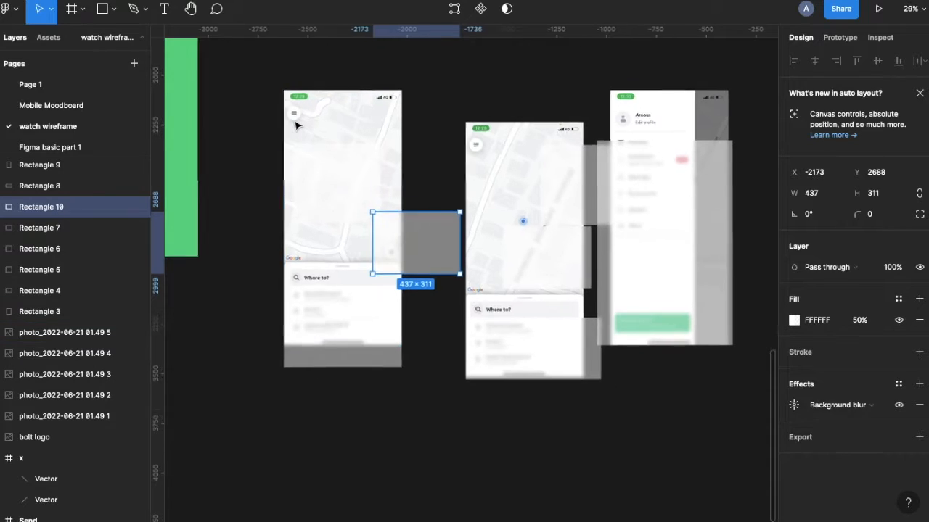
scroll(296, 127, right, 3)
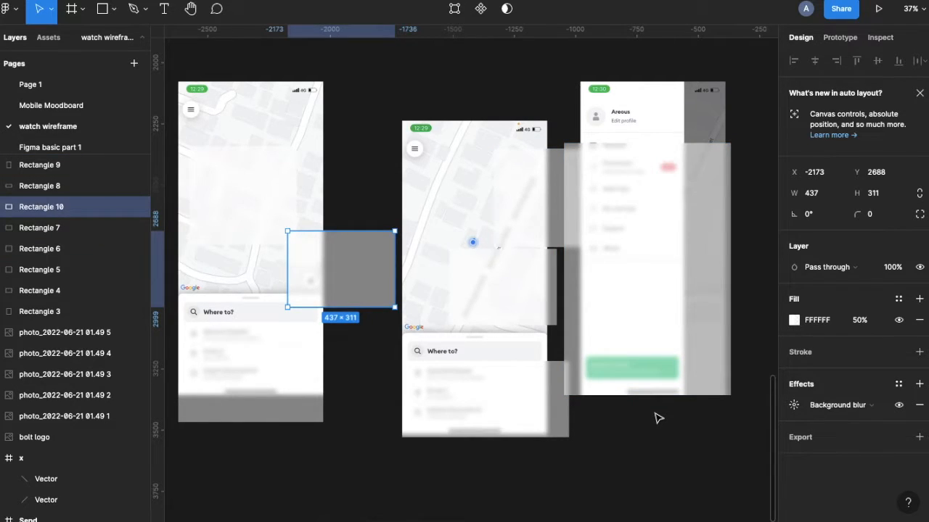
scroll(660, 419, down, 3)
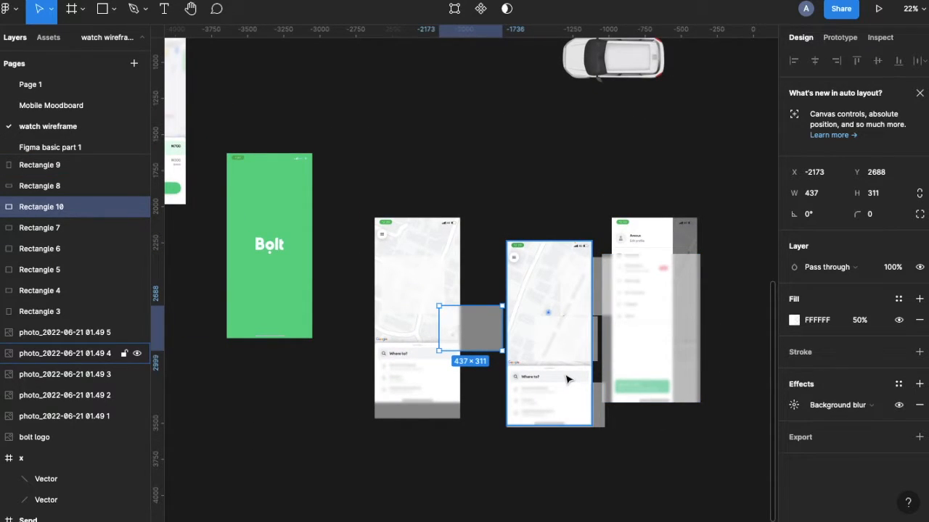
- Move the background-blur rectangle up to about X -2187, Y 2553, uncovering the location arrow on the first map screenshot
scroll(543, 400, up, 5)
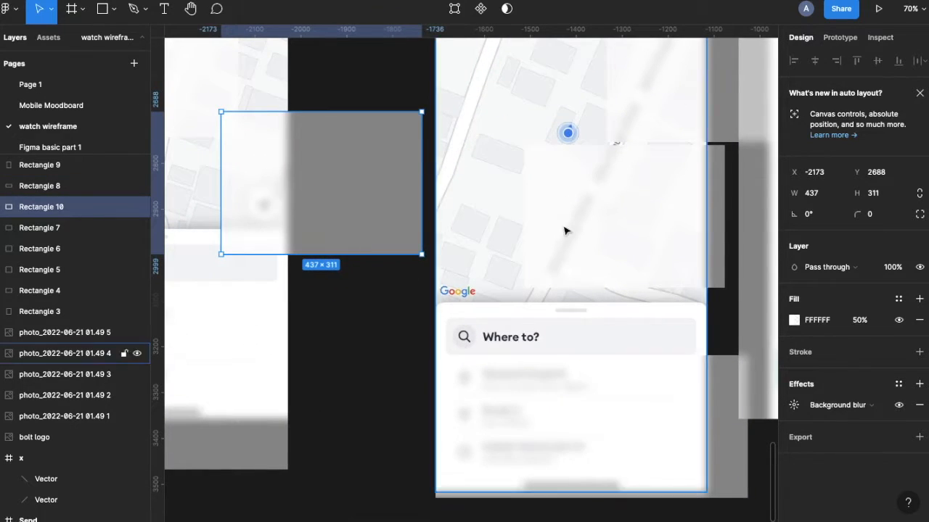
scroll(439, 239, left, 5)
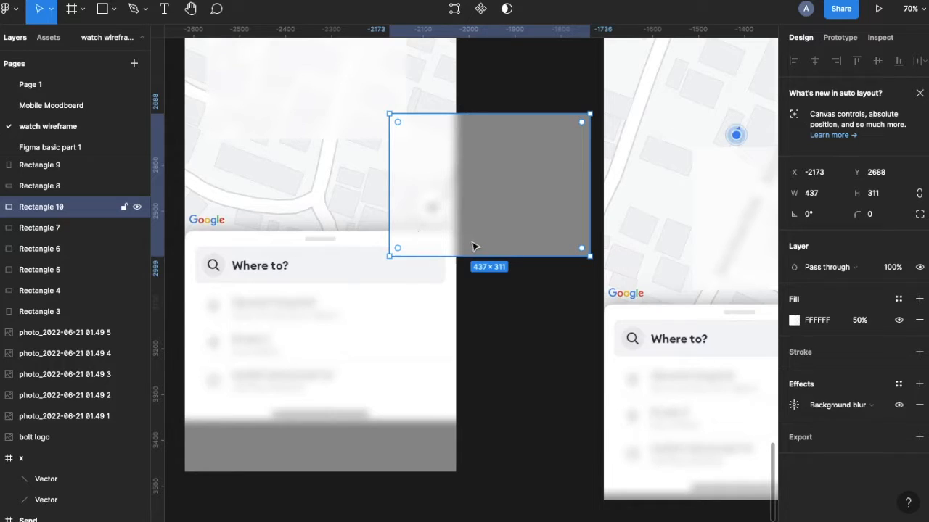
drag(465, 247, 458, 185)
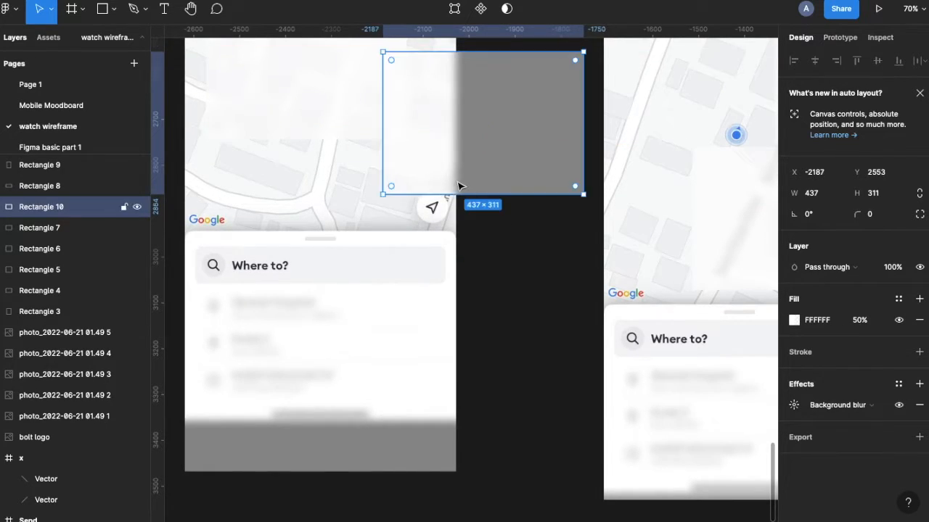
scroll(428, 299, up, 2)
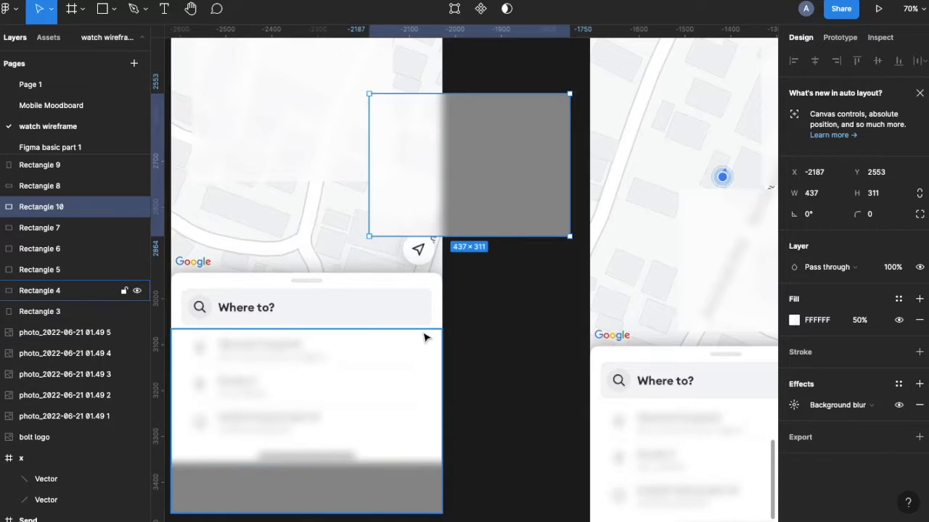
- Compare the second map screenshot with the first, and look over the green splash and ride selection screens
scroll(425, 335, right, 6)
scroll(423, 336, left, 4)
scroll(423, 335, up, 1)
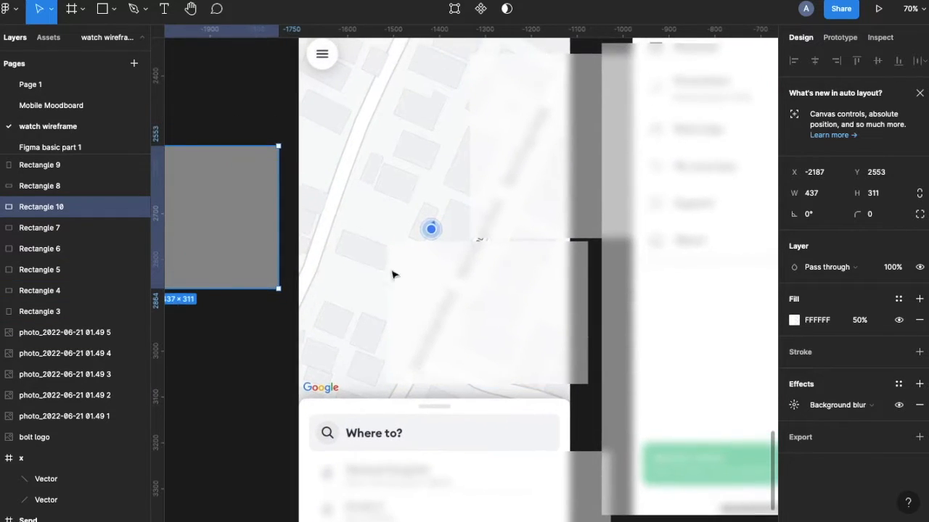
scroll(427, 231, down, 3)
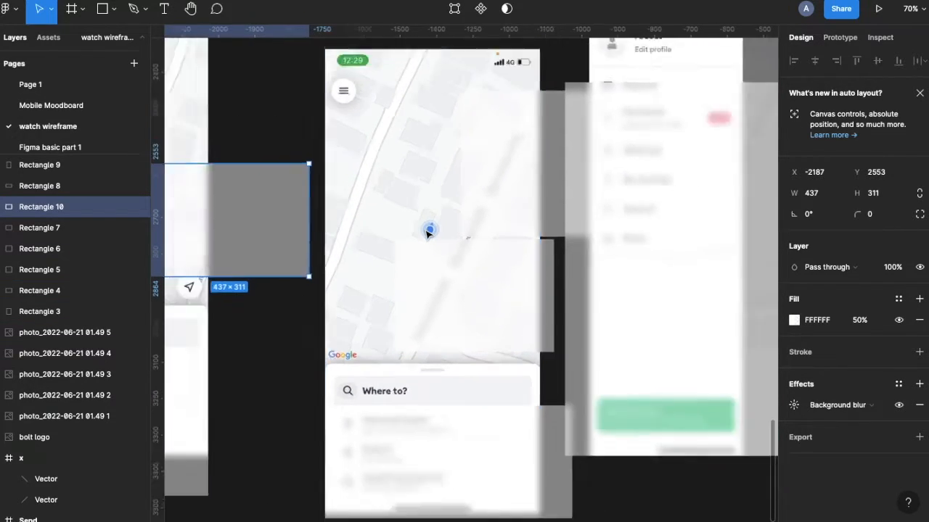
scroll(428, 312, left, 5)
scroll(429, 312, up, 3)
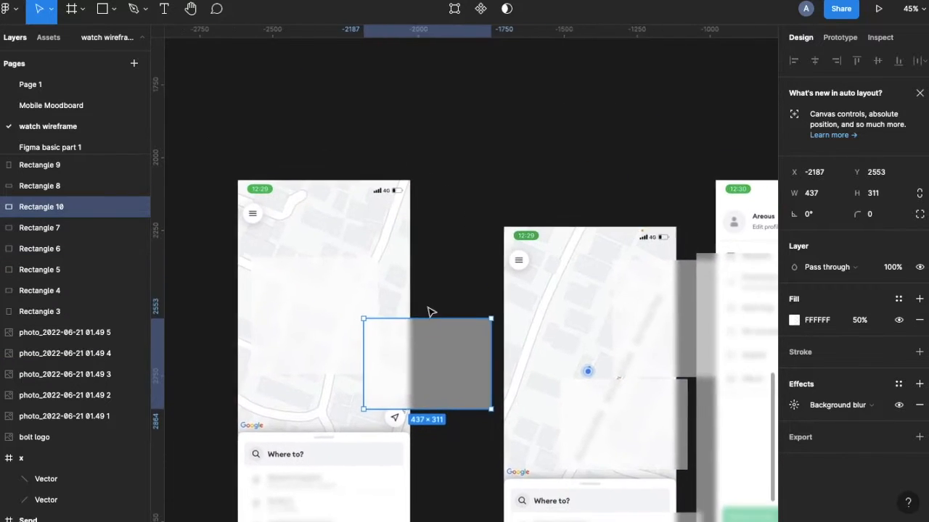
scroll(429, 312, left, 8)
scroll(429, 312, up, 3)
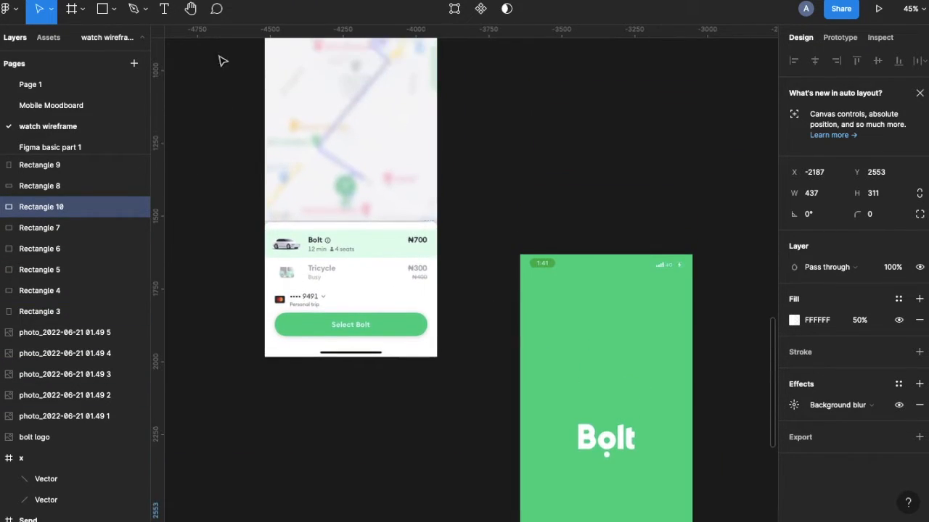
scroll(364, 341, down, 3)
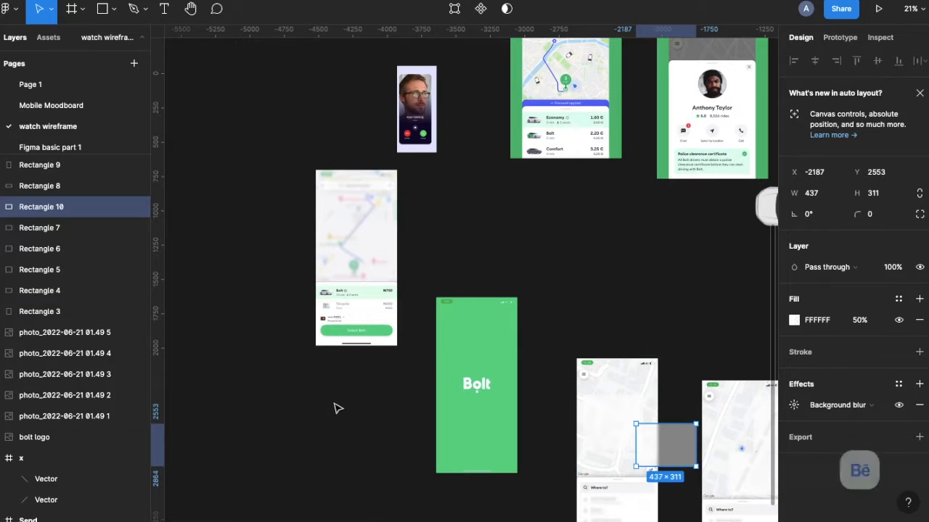
- Return to the watch wireframes and inspect the opening frames, Apple Watch 45mm - 31 to 35
scroll(336, 406, right, 4)
scroll(335, 406, up, 3)
scroll(335, 406, right, 8)
scroll(336, 406, left, 3)
scroll(336, 407, up, 2)
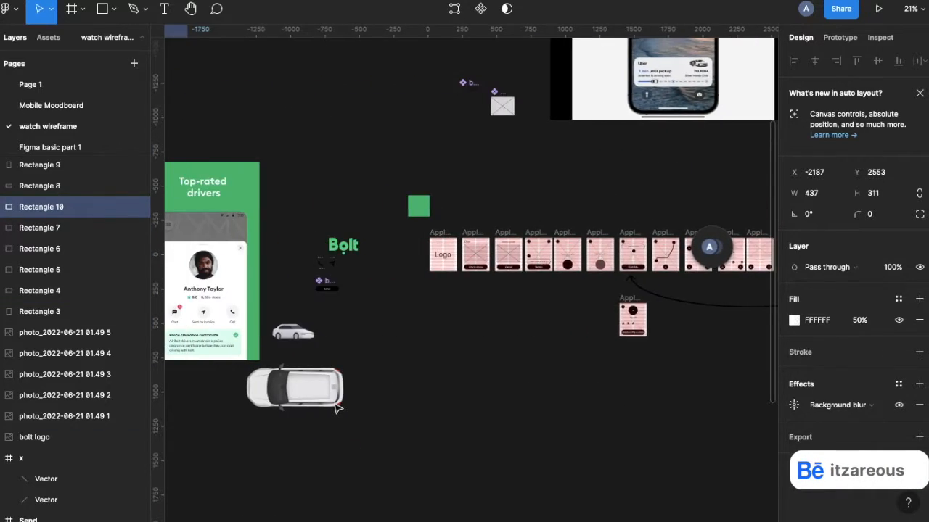
scroll(336, 407, right, 2)
scroll(354, 292, up, 5)
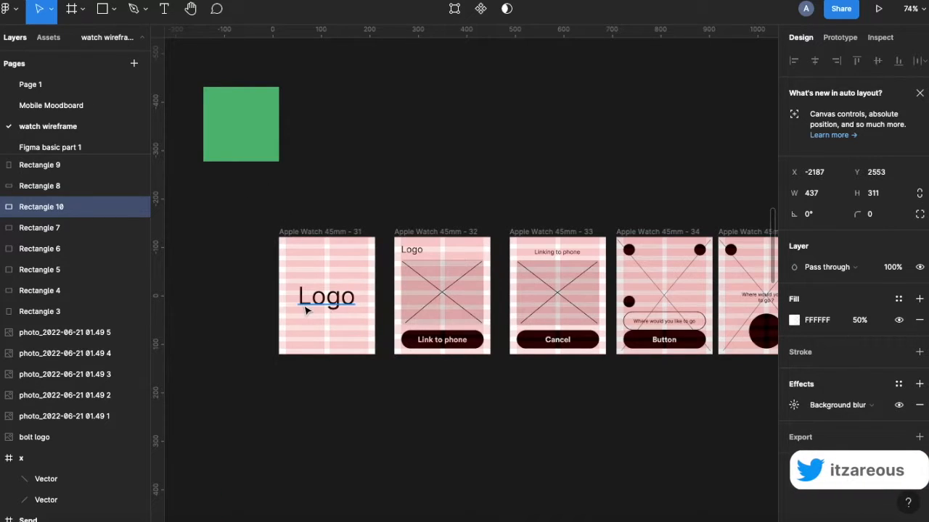
scroll(305, 310, right, 2)
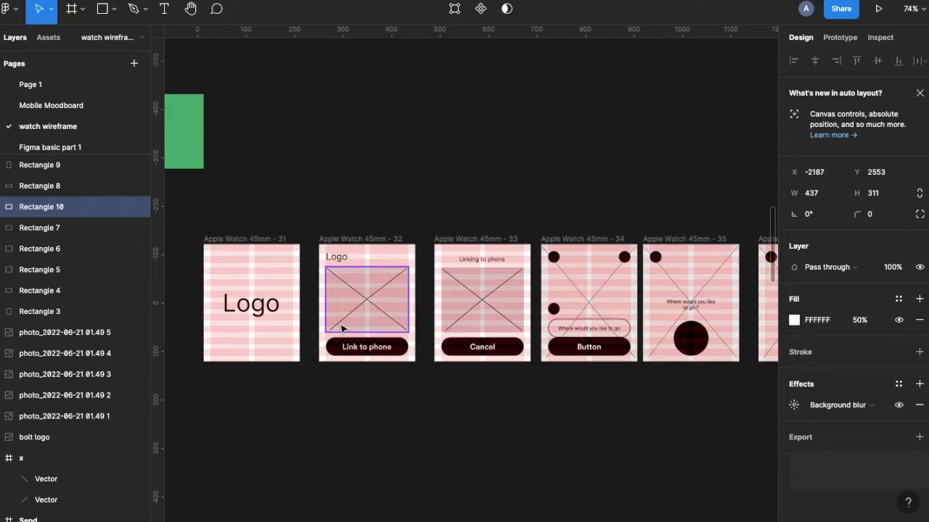
scroll(341, 329, up, 2)
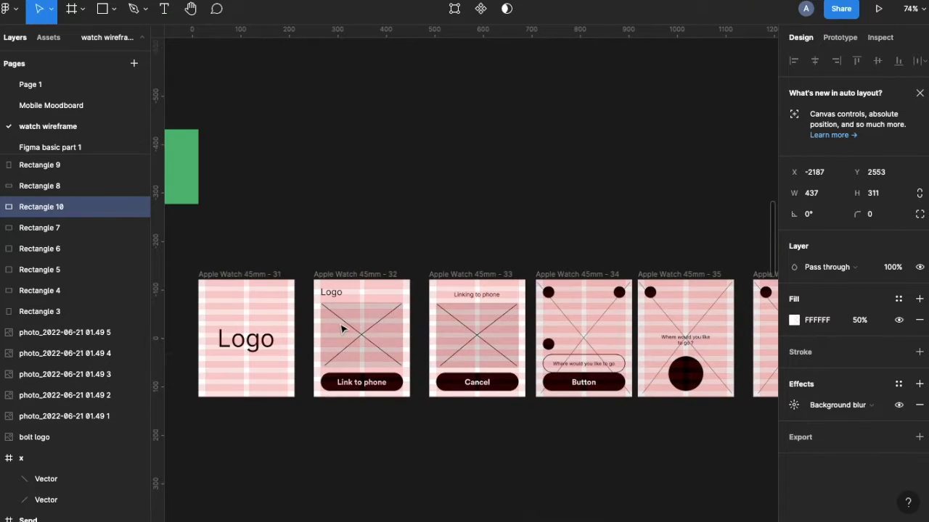
- Examine the opening watch wireframes, from the logo and phone-linking screens to the destination entry screen
scroll(342, 329, right, 2)
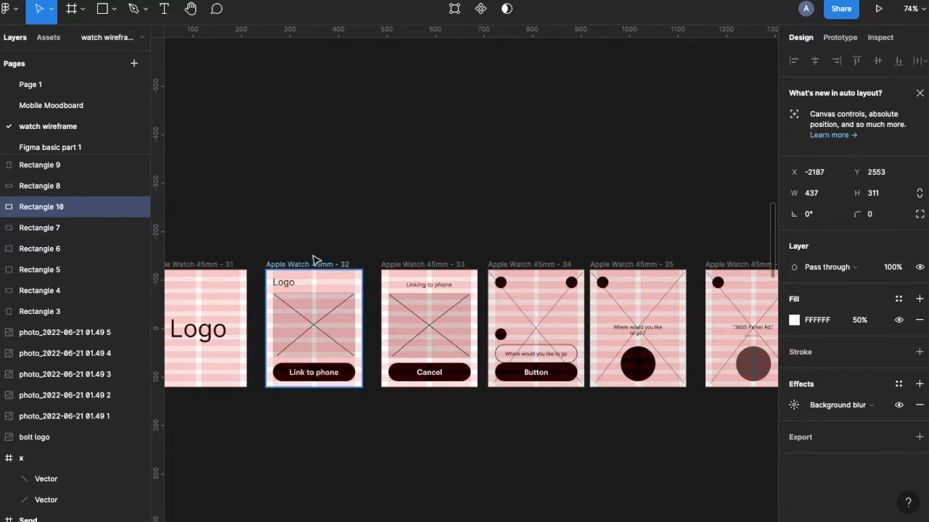
scroll(315, 368, left, 2)
scroll(305, 363, down, 5)
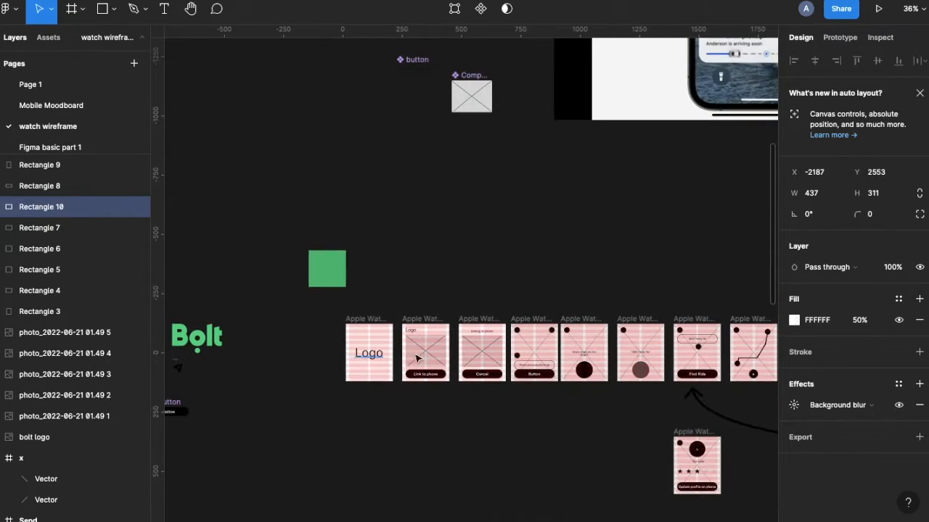
scroll(424, 367, right, 1)
scroll(425, 367, up, 5)
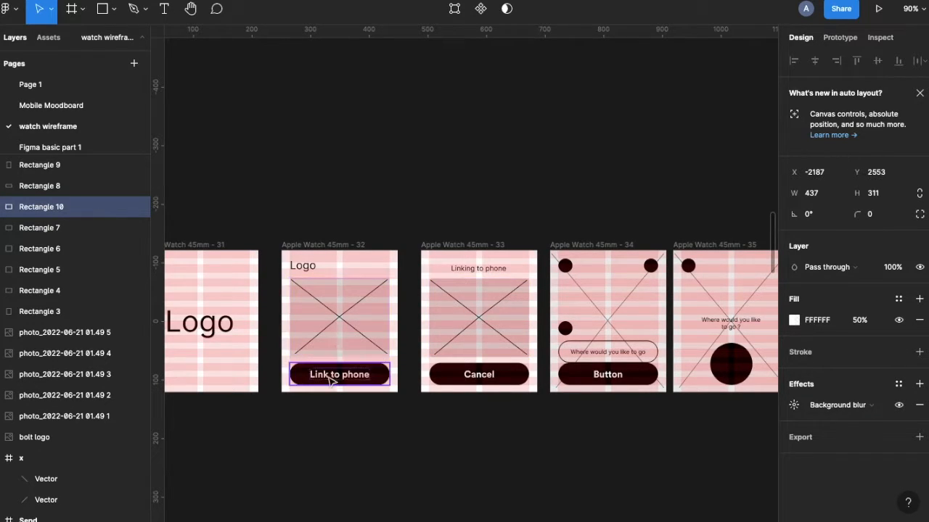
scroll(478, 362, right, 4)
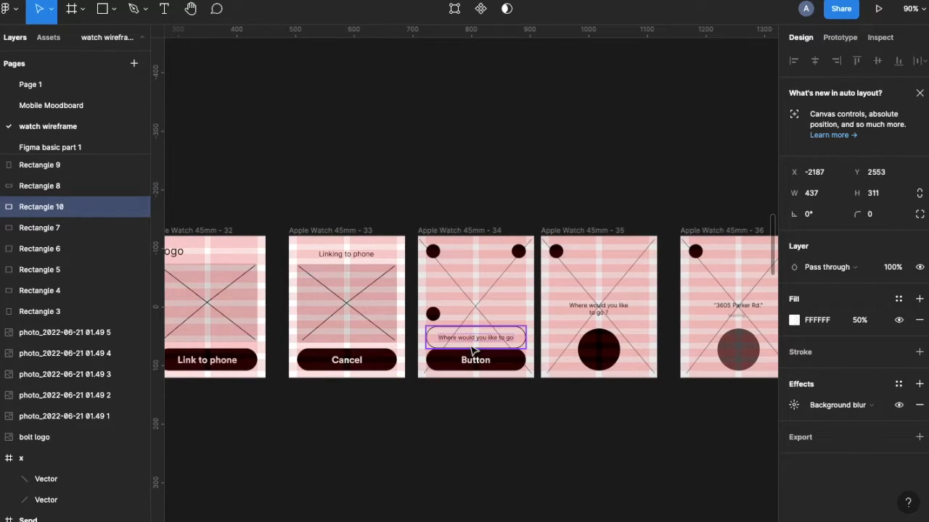
- Compare the destination entry wireframe with the Where to? field on the Bolt map screenshots
scroll(475, 370, down, 5)
scroll(477, 370, down, 10)
scroll(477, 370, left, 6)
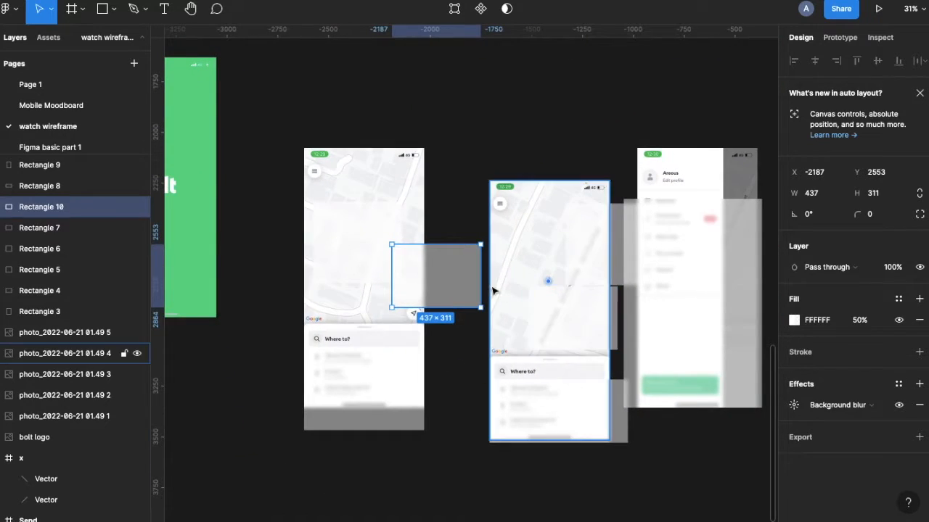
scroll(497, 292, right, 10)
scroll(479, 290, up, 8)
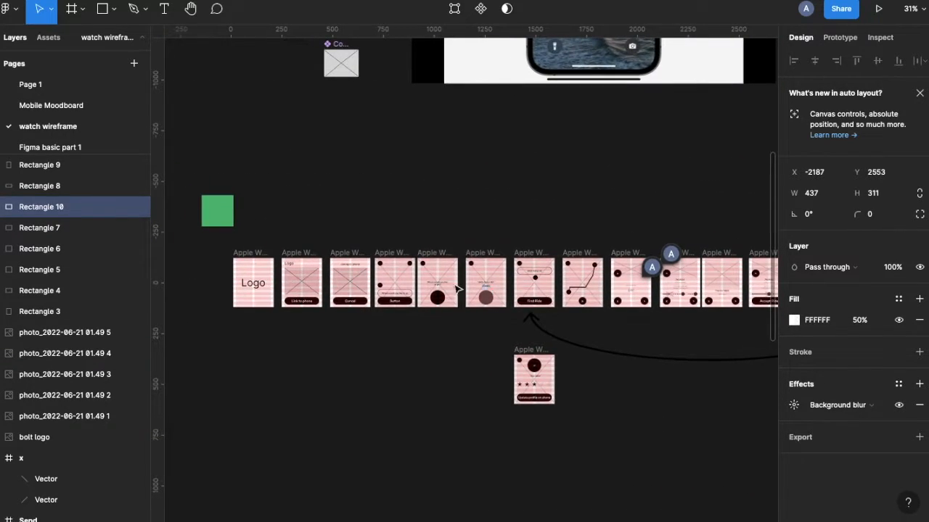
- Examine the destination input and Find Ride wireframes, Apple Watch 45mm - 34 to 37, and the route screen that follows
scroll(442, 347, up, 8)
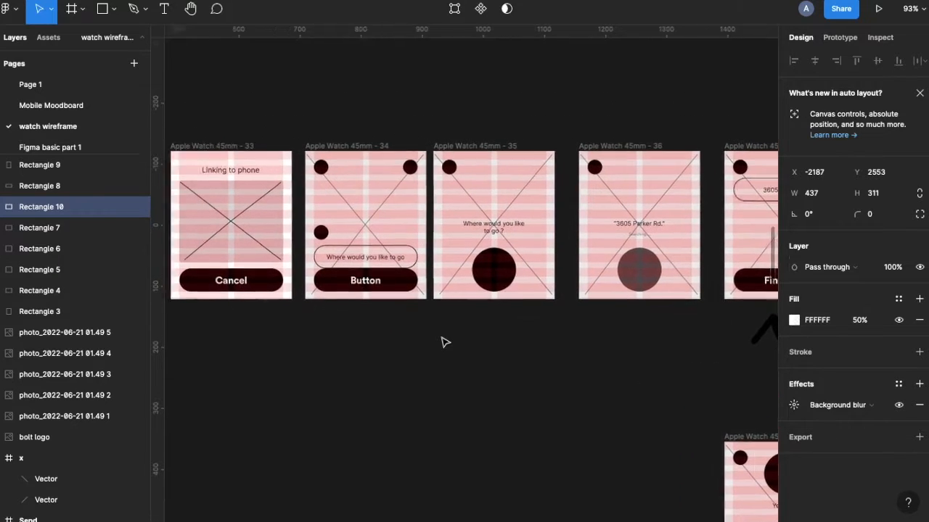
scroll(442, 342, down, 3)
scroll(553, 315, right, 2)
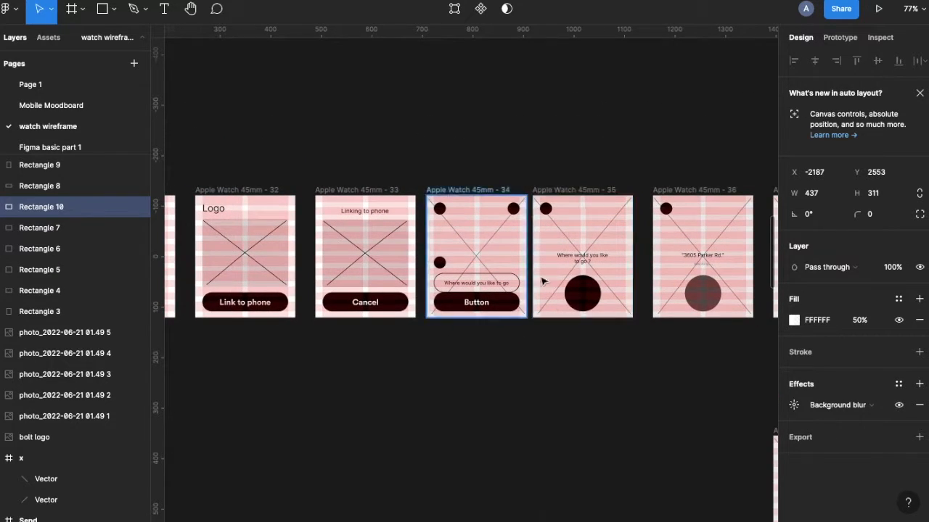
scroll(580, 292, right, 3)
scroll(576, 295, right, 3)
scroll(415, 277, down, 2)
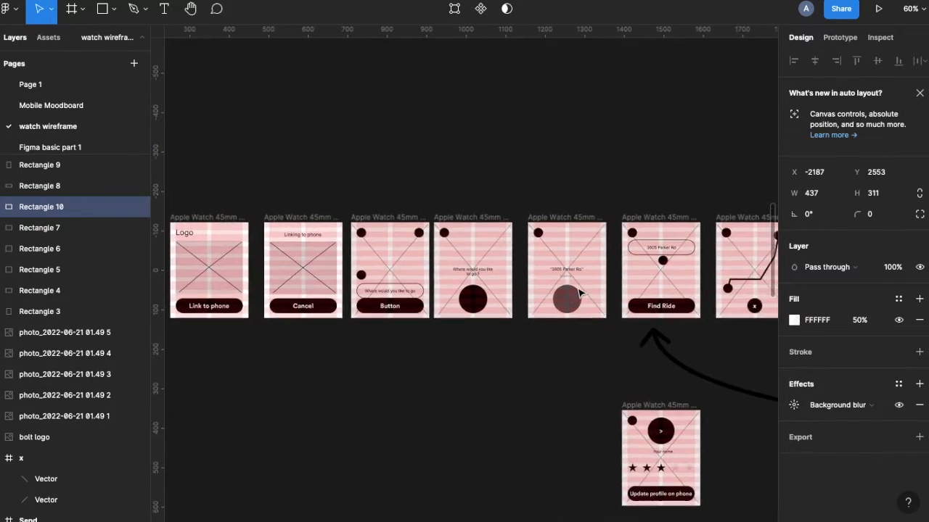
scroll(368, 239, down, 1)
scroll(367, 239, left, 1)
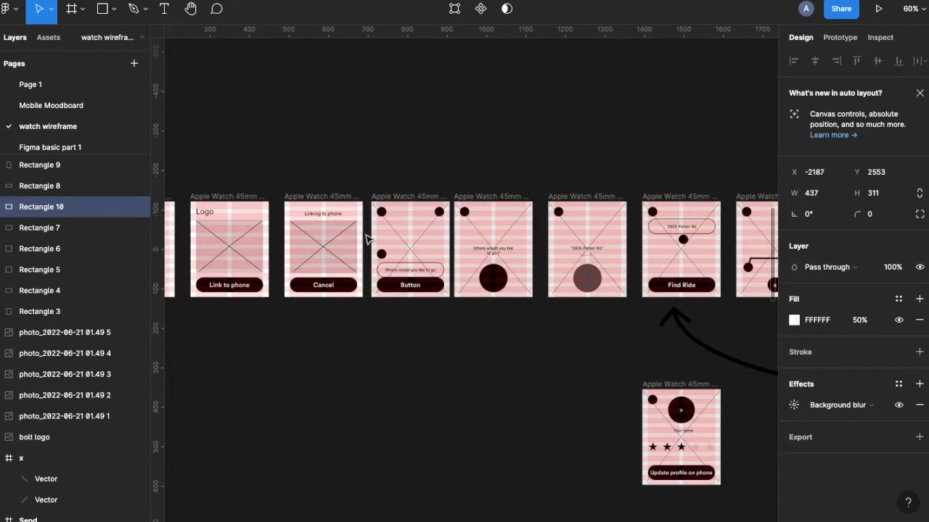
scroll(429, 270, down, 5)
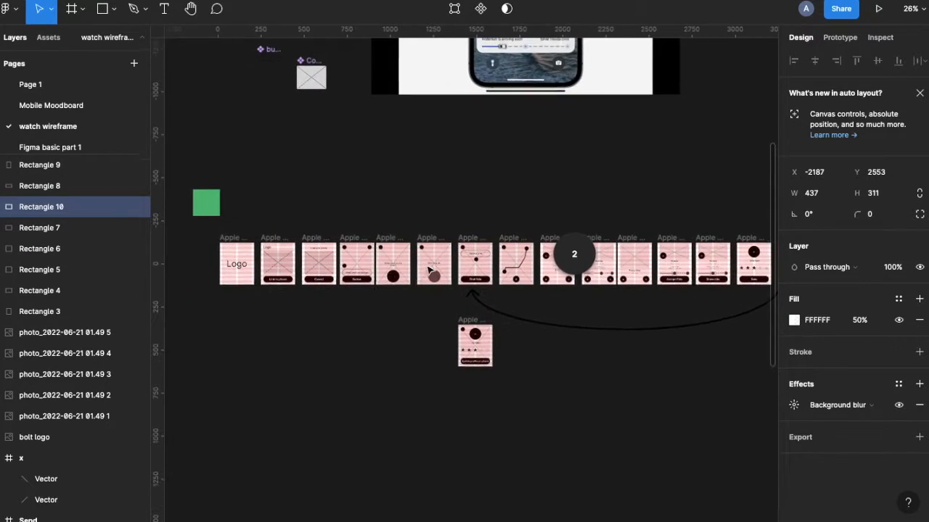
scroll(459, 270, up, 5)
scroll(475, 270, left, 2)
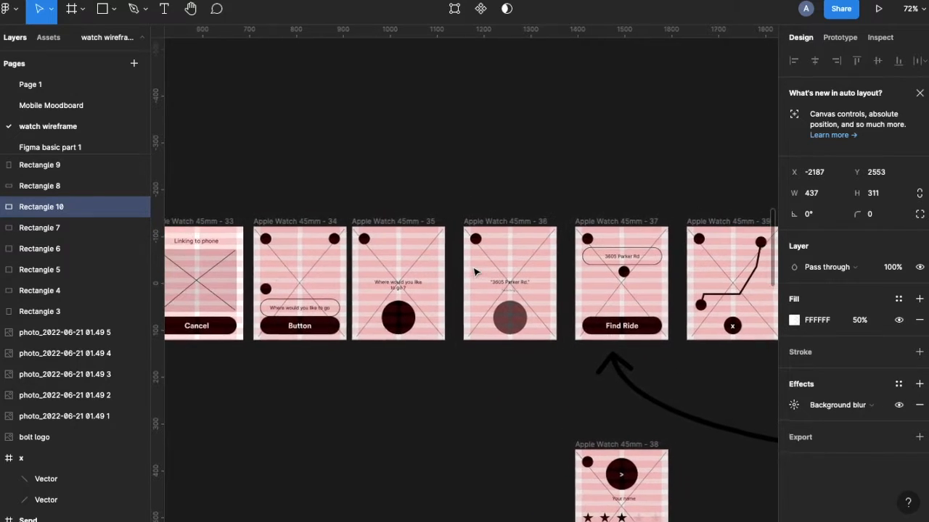
scroll(564, 295, right, 3)
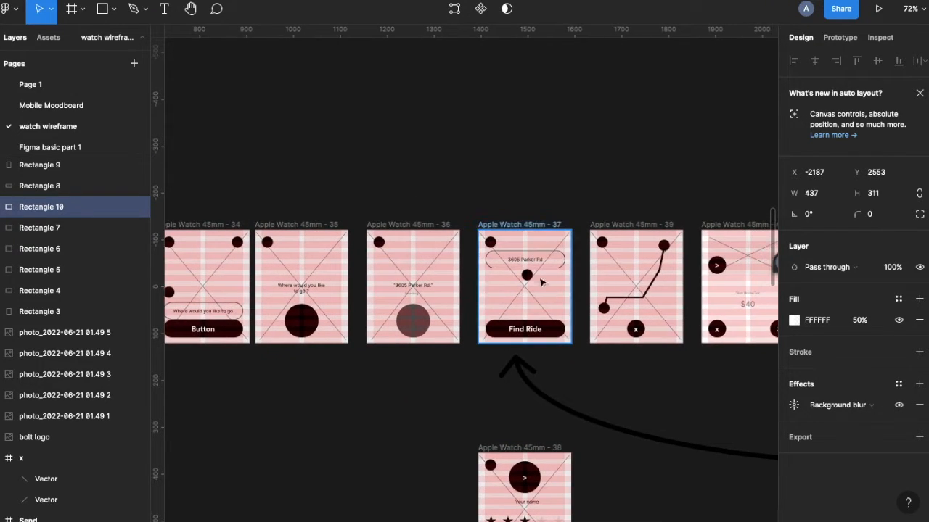
scroll(515, 330, right, 4)
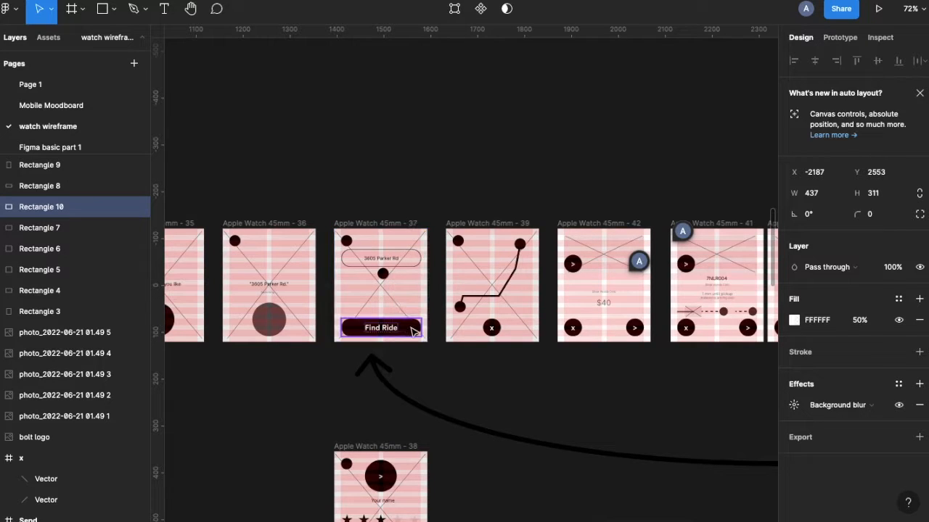
- Study the Bolt ride selection screenshot with its route map, ride options and Select Bolt button
scroll(413, 332, left, 5)
scroll(413, 331, down, 5)
scroll(412, 333, down, 6)
scroll(413, 332, left, 7)
scroll(411, 330, left, 4)
scroll(410, 331, down, 2)
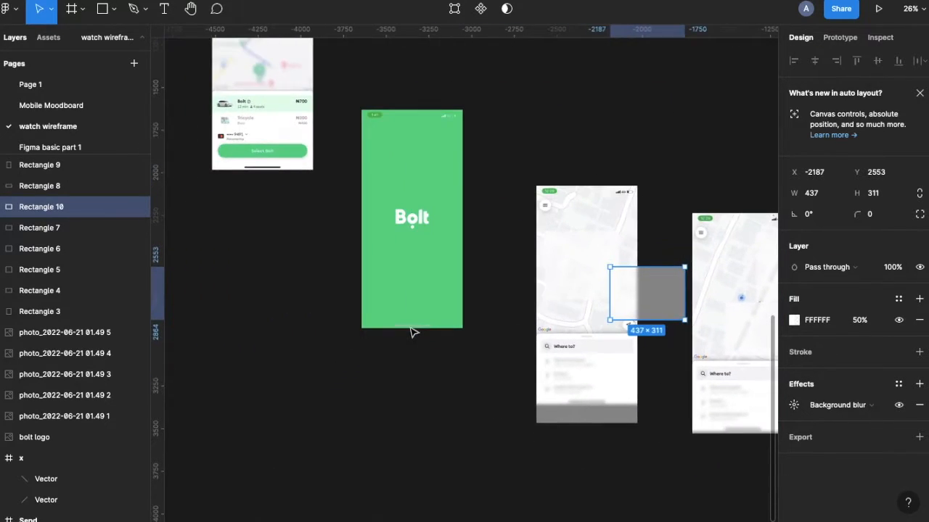
scroll(412, 331, up, 2)
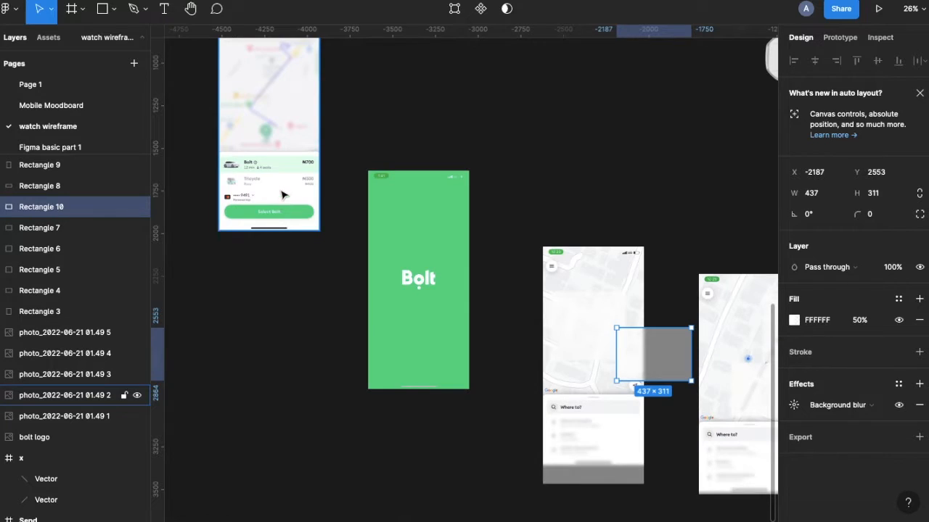
scroll(283, 194, up, 5)
scroll(273, 157, right, 6)
scroll(273, 156, up, 3)
scroll(273, 156, down, 5)
scroll(273, 157, left, 6)
scroll(273, 157, right, 2)
scroll(272, 156, right, 1)
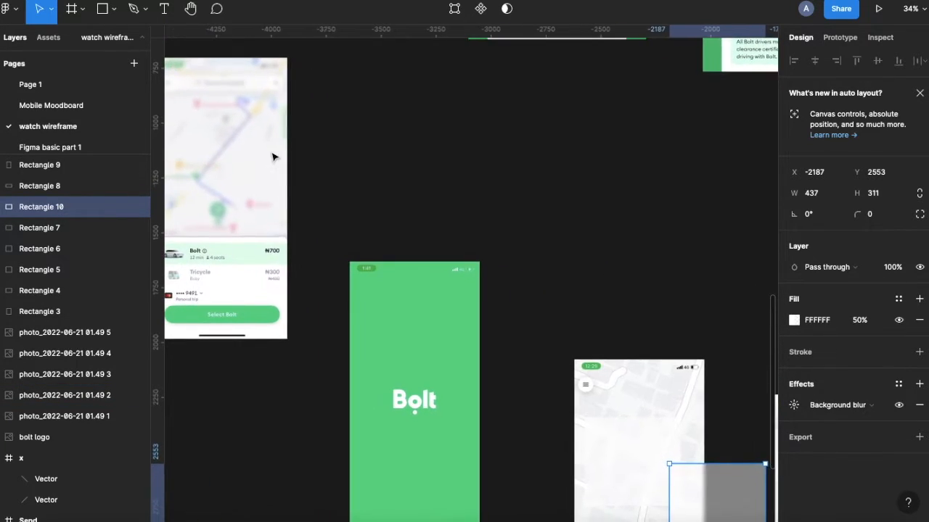
- Examine the route, fare and driver pickup wireframes, Apple Watch 45mm - 39, 42, 41 and 40
scroll(295, 266, right, 9)
scroll(294, 268, up, 5)
scroll(294, 268, right, 8)
scroll(294, 268, up, 2)
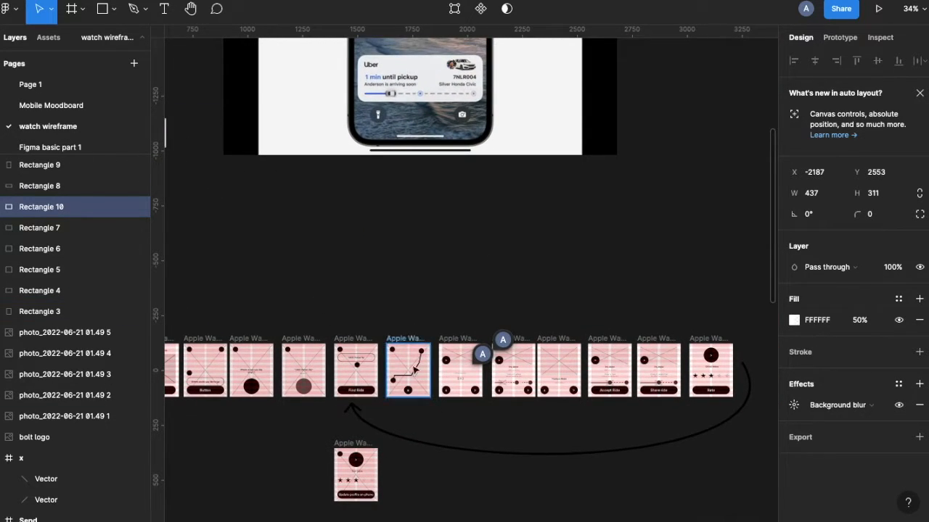
scroll(403, 387, up, 1)
scroll(403, 386, up, 5)
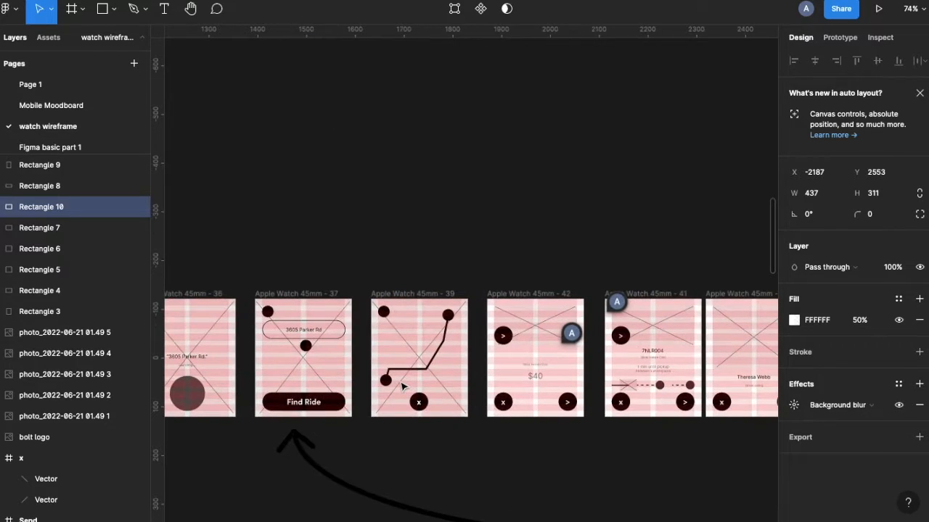
scroll(533, 361, right, 2)
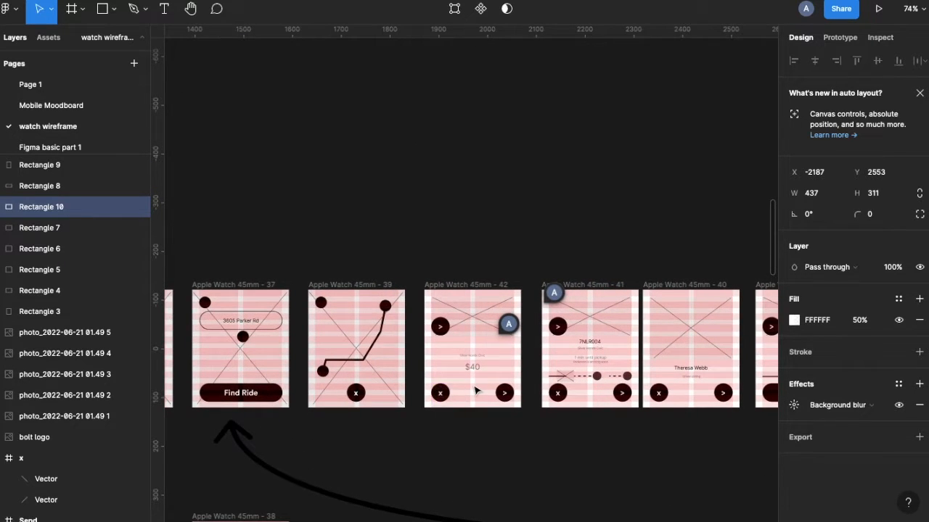
scroll(475, 392, right, 4)
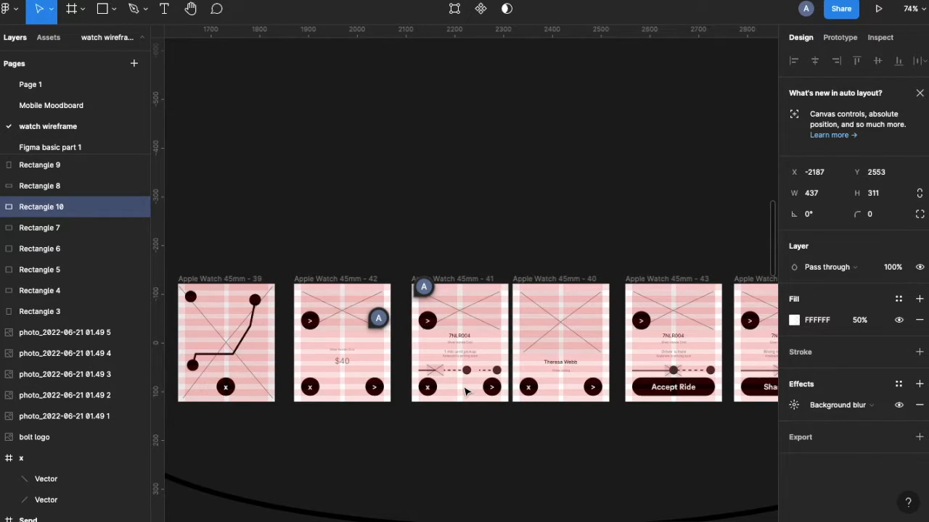
scroll(465, 391, left, 5)
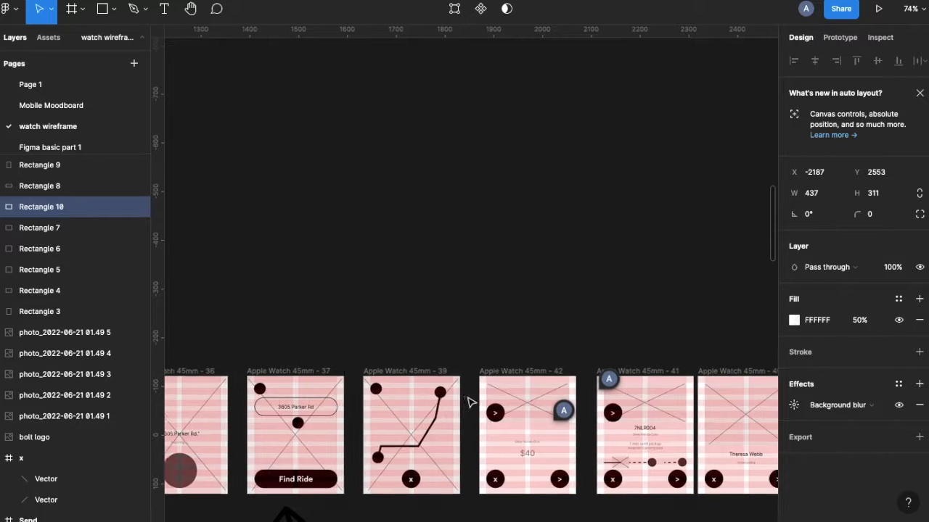
- Inspect the Uber lock-screen pickup notification closely as a reference for the ride progress bar
scroll(471, 402, right, 6)
scroll(638, 398, down, 5)
scroll(639, 401, up, 5)
scroll(640, 401, left, 4)
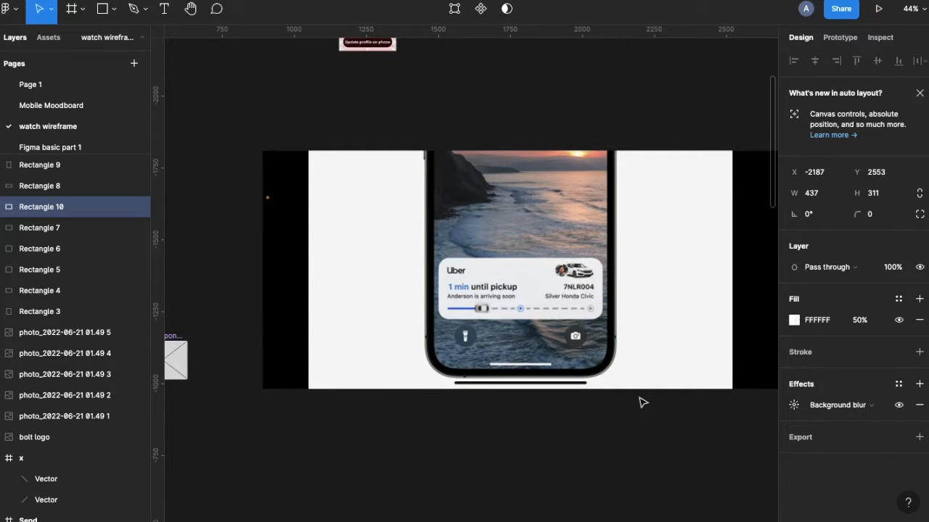
scroll(499, 317, up, 5)
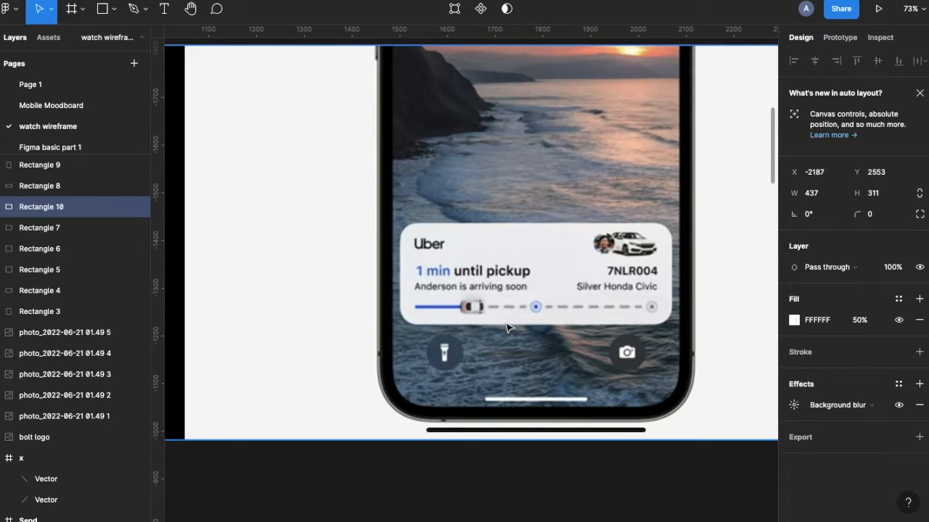
scroll(506, 328, up, 5)
scroll(506, 328, down, 10)
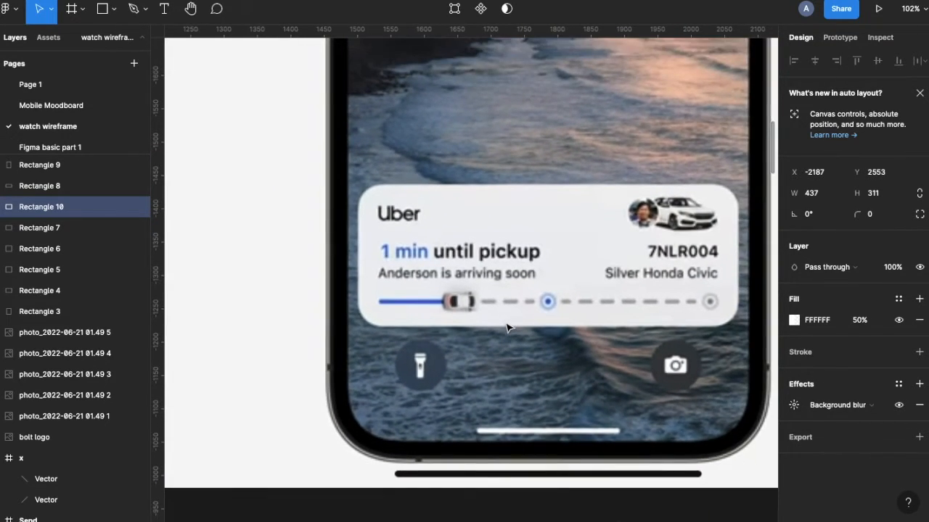
- Look over the Accept Ride, Share ride and rating wireframes, and the separate Update profile on phone frame
scroll(506, 328, down, 10)
scroll(507, 328, right, 8)
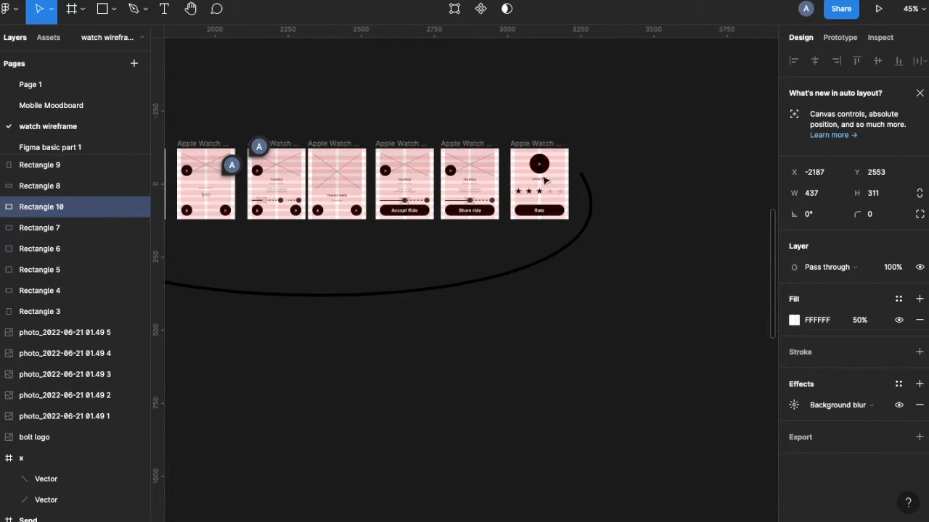
scroll(518, 253, left, 10)
scroll(567, 270, down, 2)
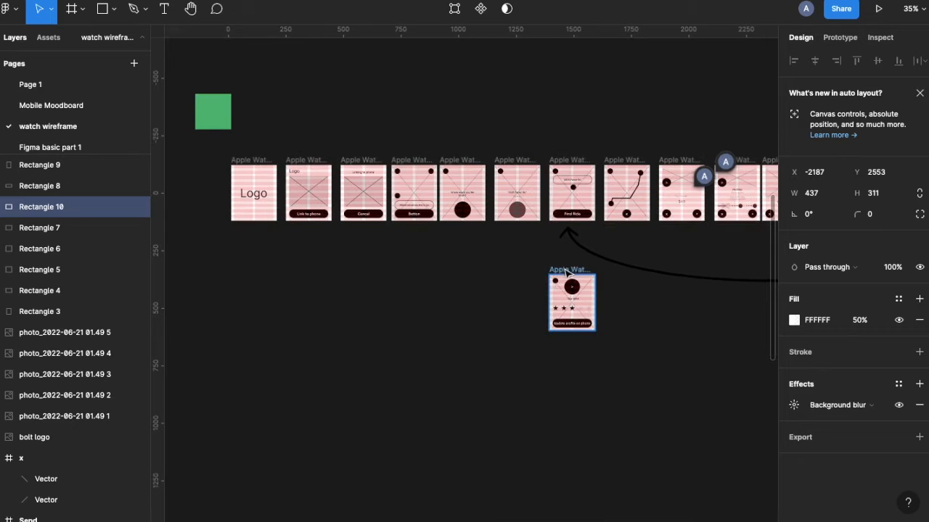
scroll(564, 317, up, 3)
scroll(564, 317, down, 2)
- Review the prepared design assets beside the wireframes: Bolt logo, call and send icons, button component and car images
scroll(564, 317, left, 10)
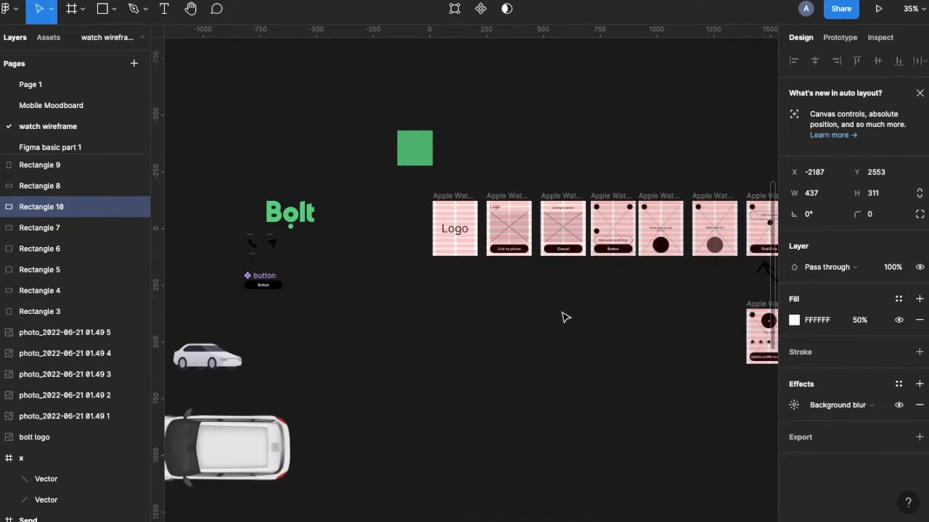
scroll(328, 336, up, 5)
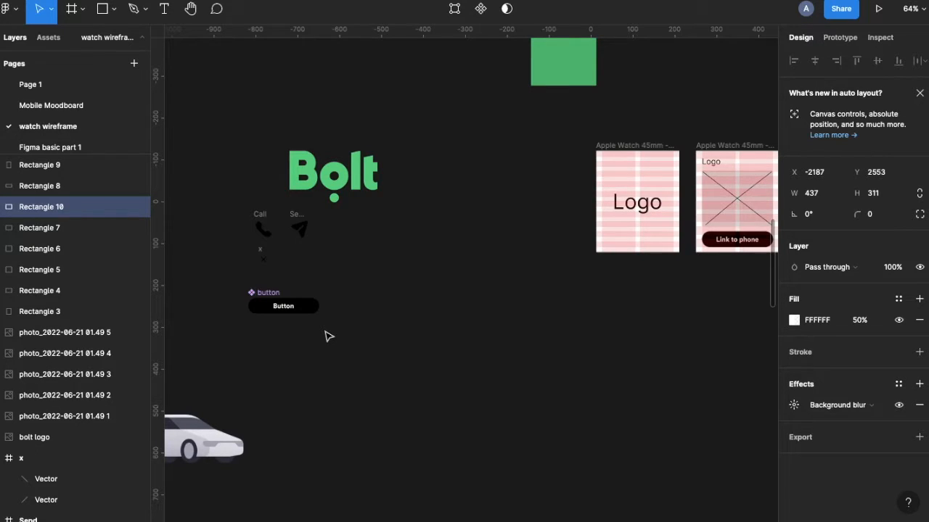
scroll(325, 336, right, 5)
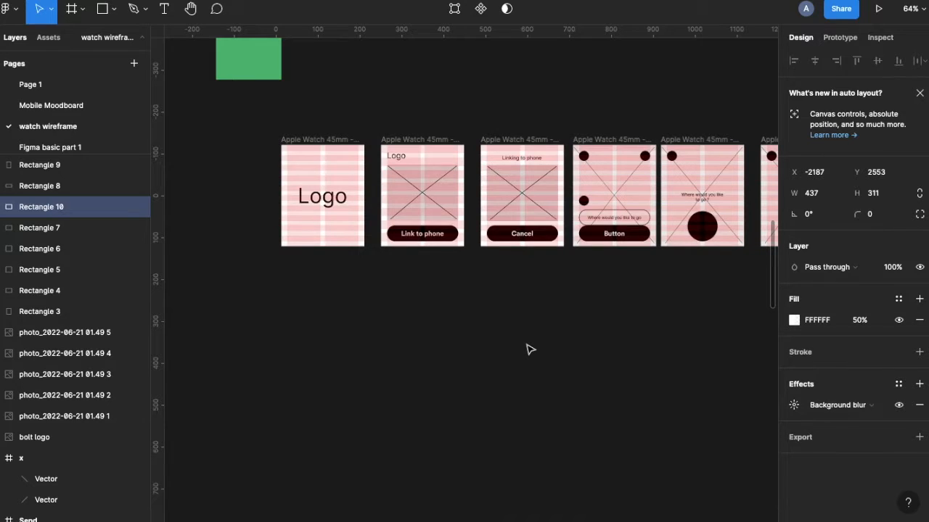
scroll(263, 260, left, 5)
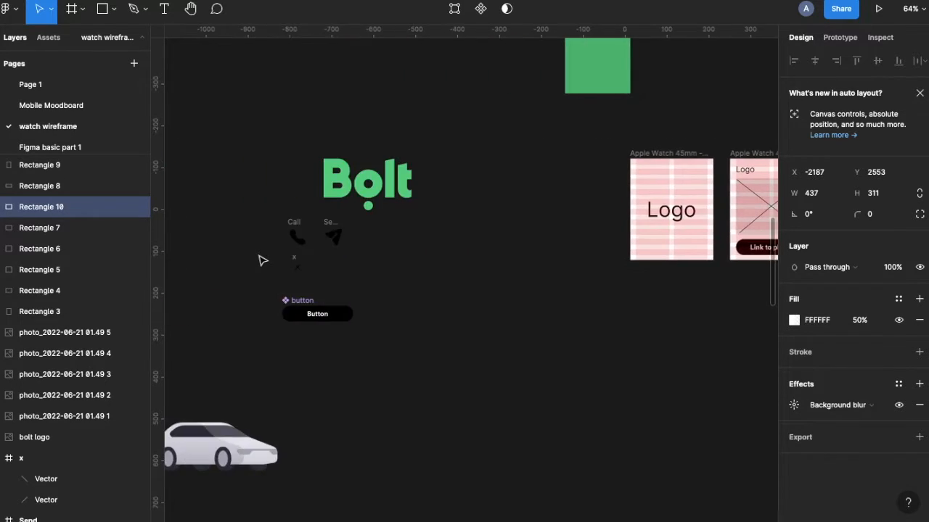
scroll(265, 259, down, 3)
scroll(312, 319, left, 3)
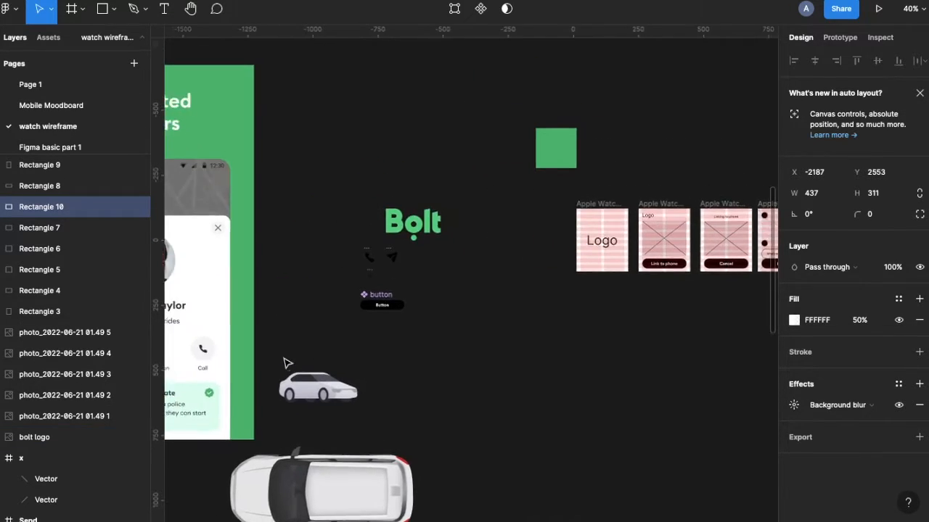
scroll(290, 363, right, 1)
- Select the green square above the first watch frame to check its colour style, and view the Top-rated drivers reference image
click(517, 155)
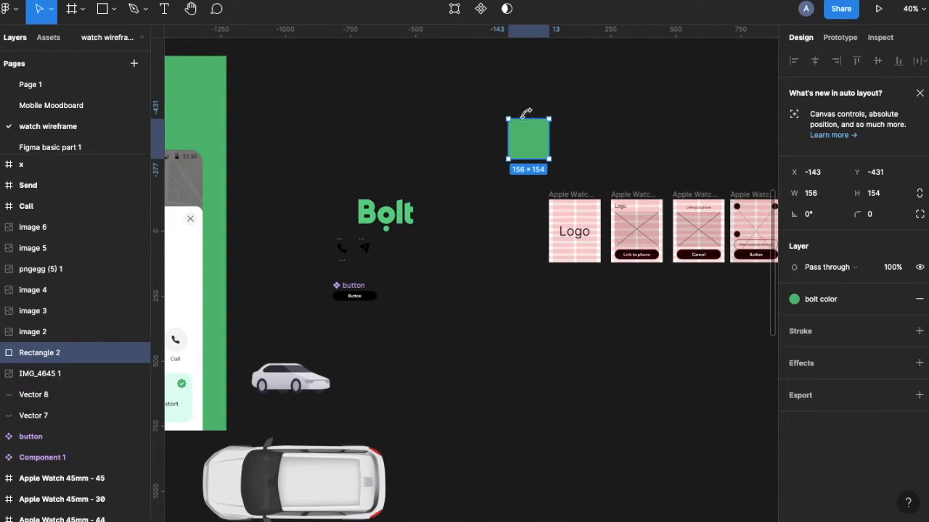
scroll(485, 224, left, 5)
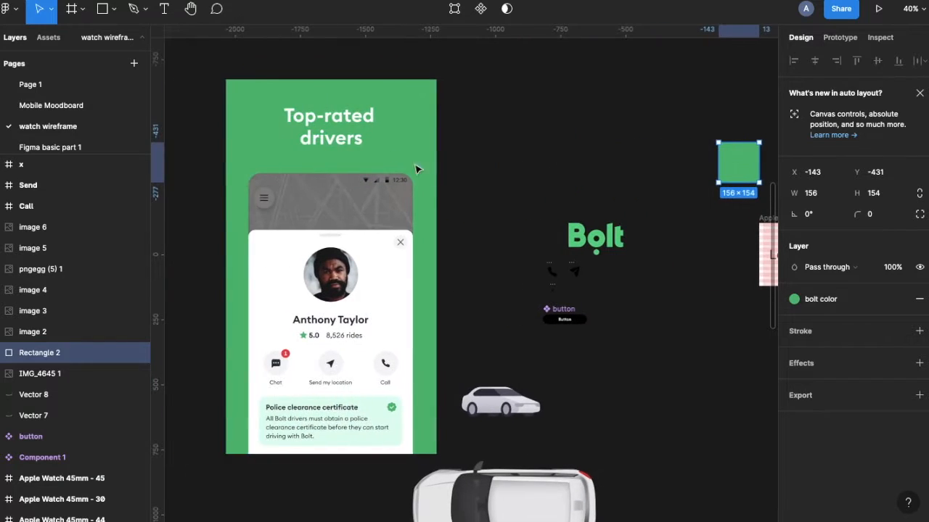
scroll(580, 277, left, 1)
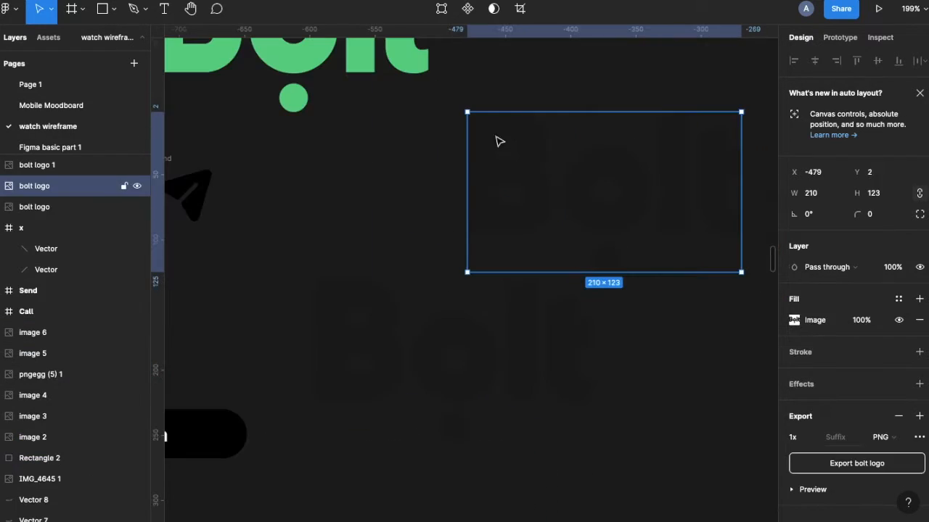
- Remove the duplicate dark Bolt logo image and trace the remaining dark logo into a vector with the Image tracer plugin
key(Escape)
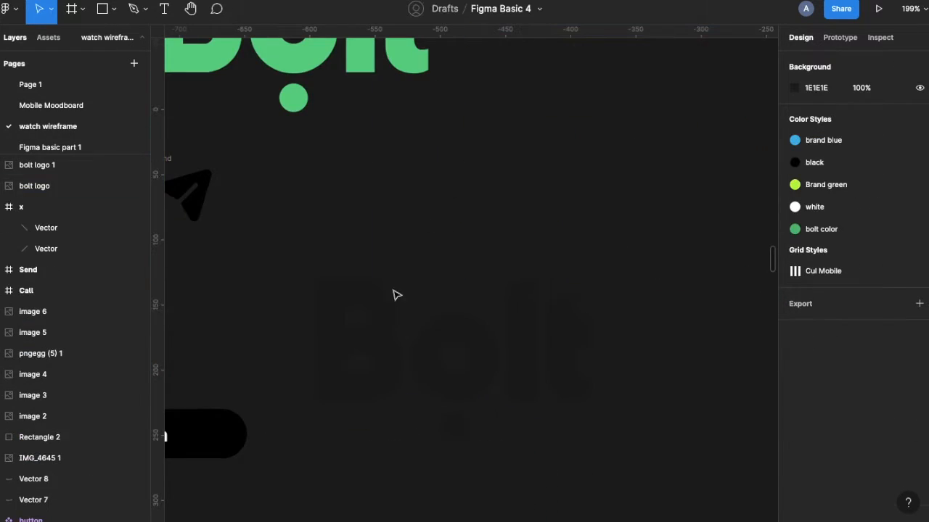
click(399, 327)
scroll(375, 276, down, 5)
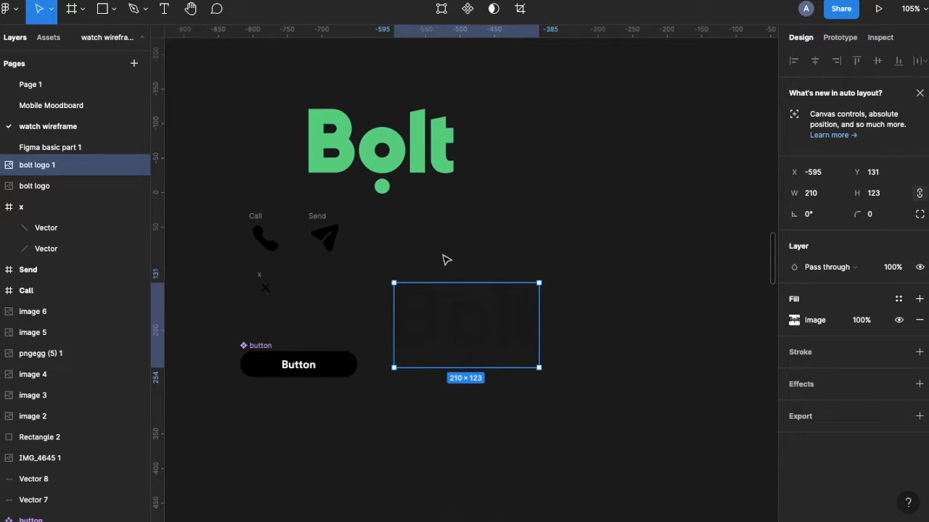
right_click(452, 367)
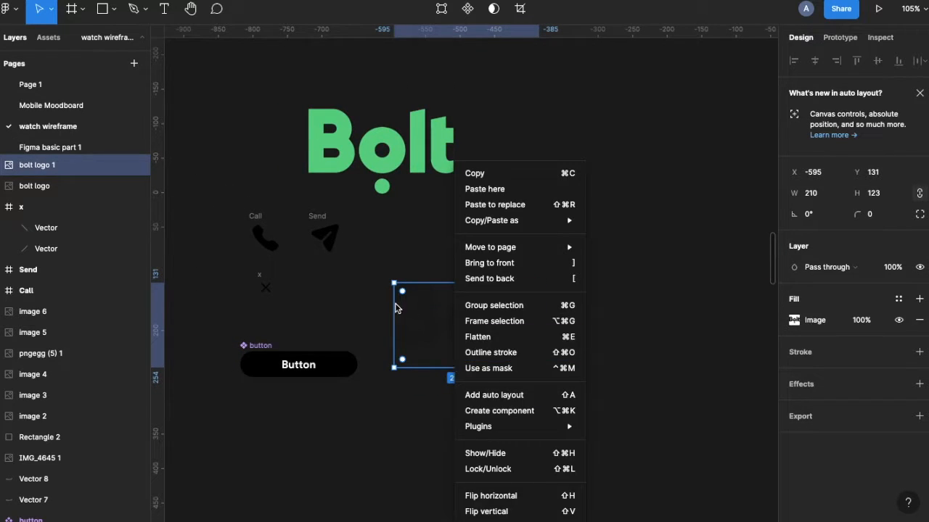
mouse_move(532, 429)
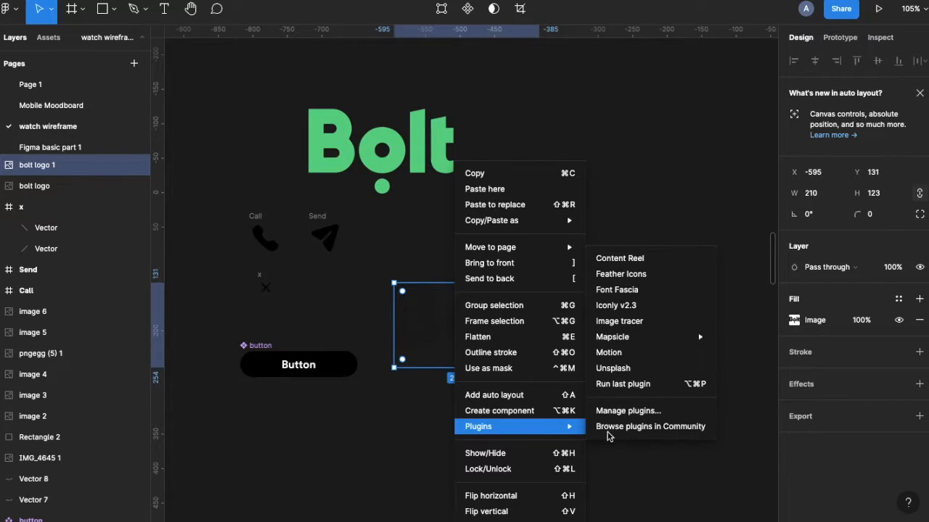
mouse_move(626, 335)
click(624, 321)
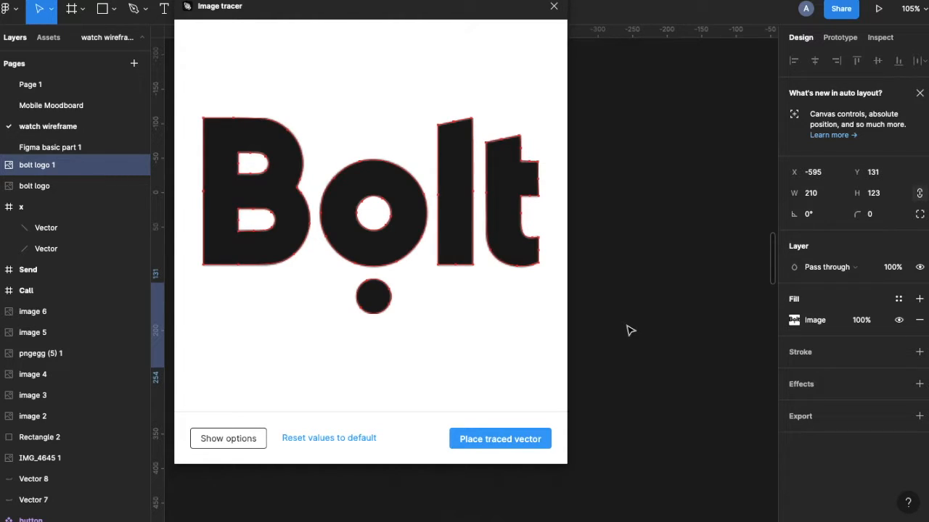
click(479, 436)
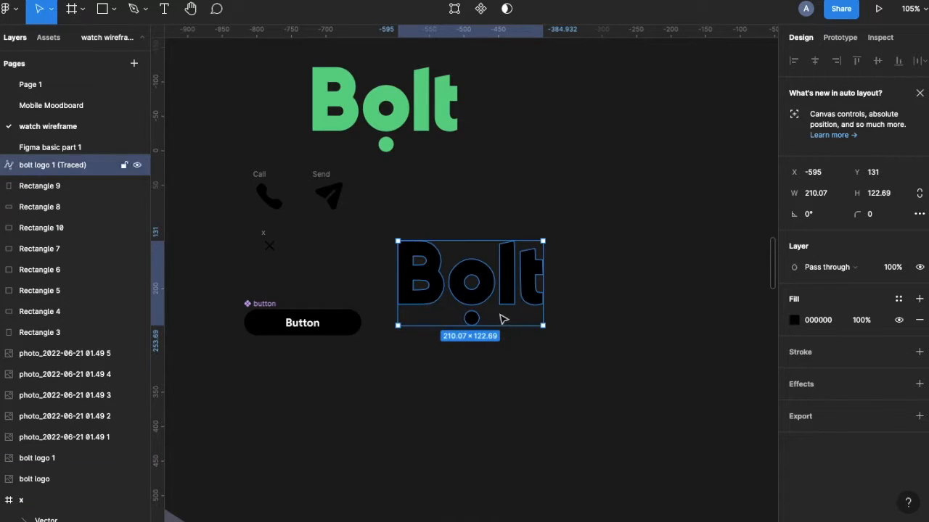
- Move the traced Bolt vector up beside the green logo and delete the original dark logo image
drag(547, 280, 682, 164)
click(491, 269)
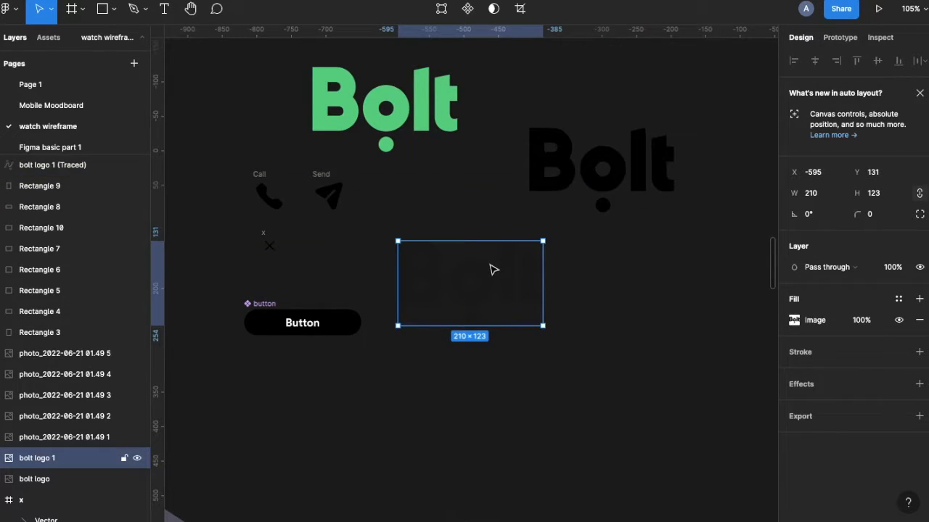
key(Delete)
scroll(491, 269, down, 5)
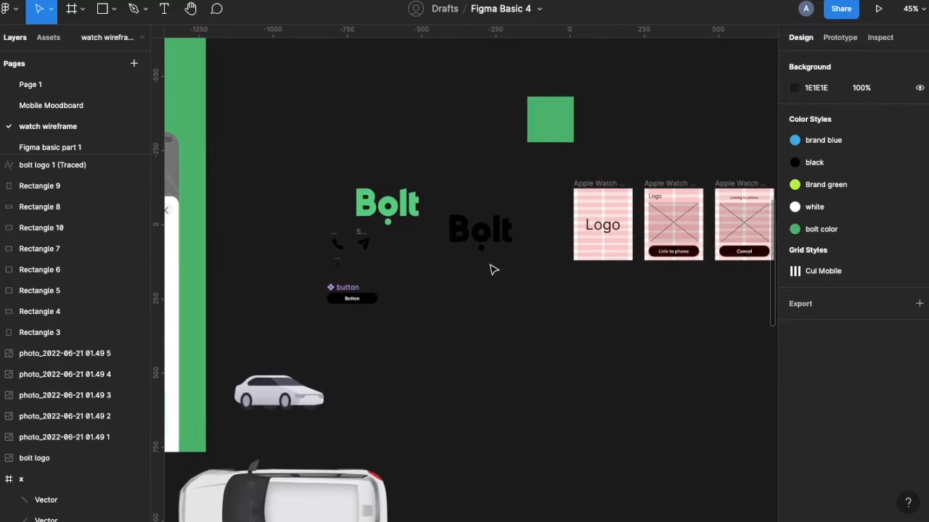
- Move the first watch wireframe out of the row toward the traced logo and delete its Logo placeholder text
click(584, 188)
scroll(584, 188, up, 5)
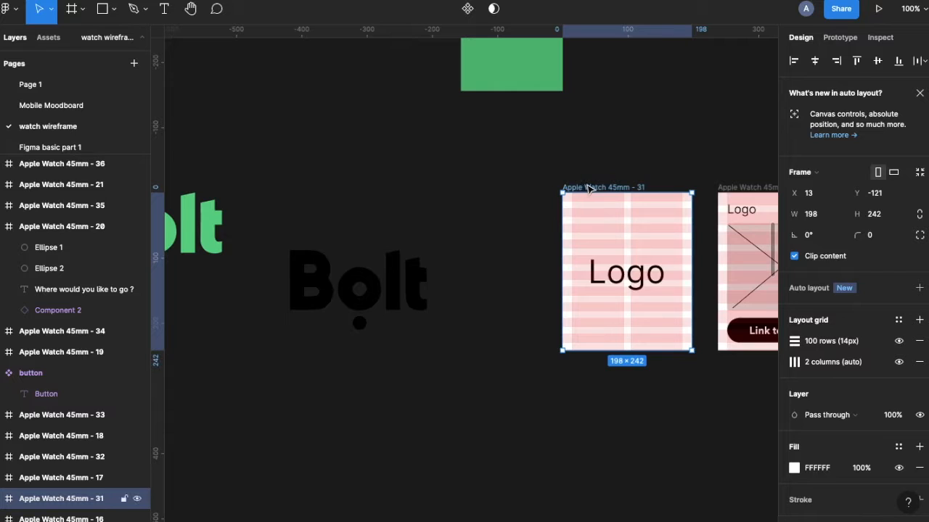
drag(584, 192, 516, 215)
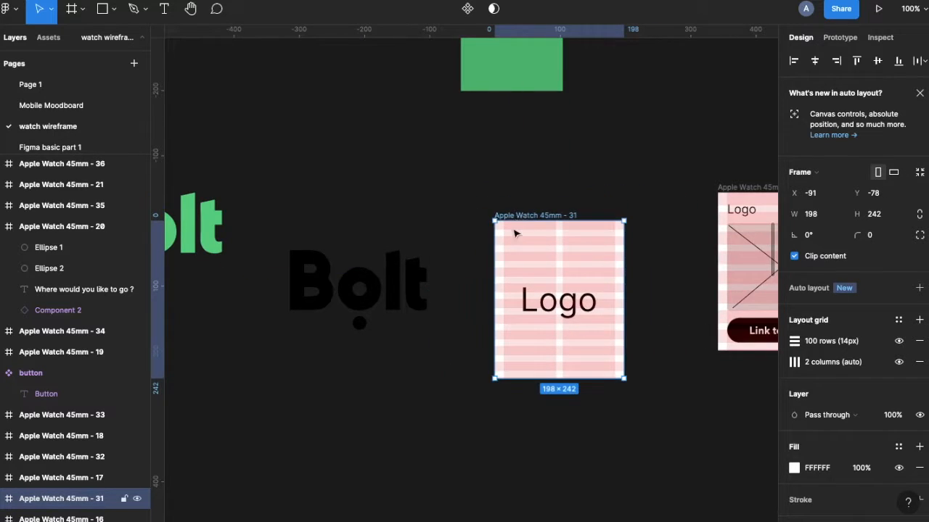
click(341, 280)
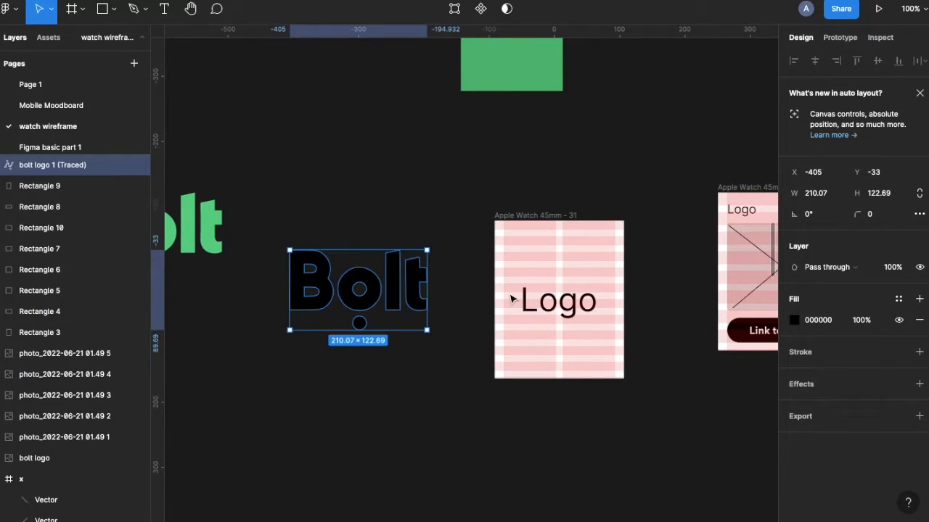
key(Escape)
click(545, 303)
key(Delete)
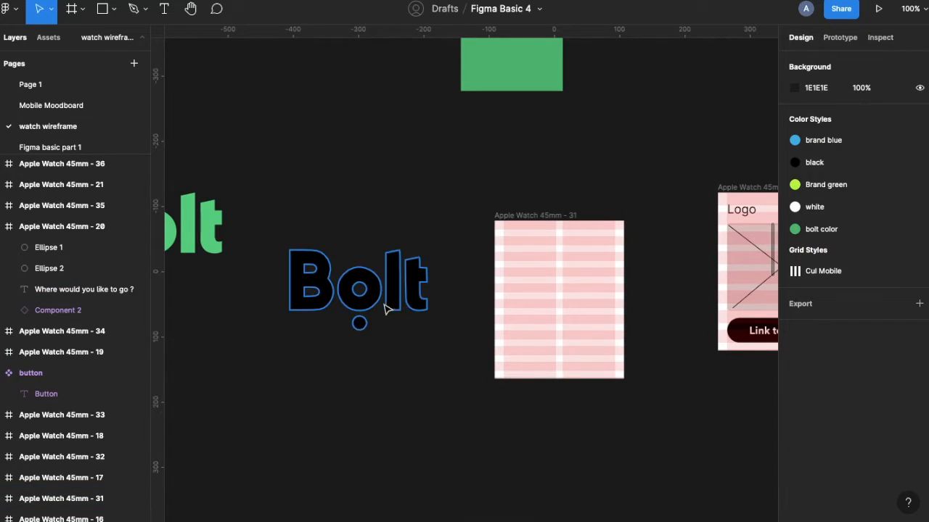
- Place a copy of the traced Bolt logo in the first watch frame, scaled to 98 × 57 and centred
click(385, 312)
drag(365, 306, 573, 322)
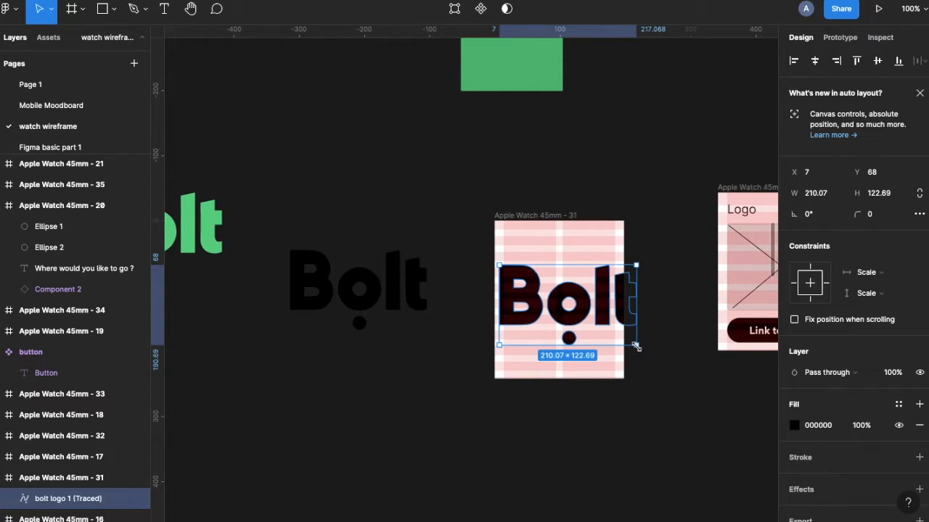
mouse_move(636, 346)
mouse_down()
mouse_move(543, 259)
mouse_move(585, 324)
mouse_move(601, 327)
mouse_move(555, 305)
mouse_move(569, 305)
mouse_up()
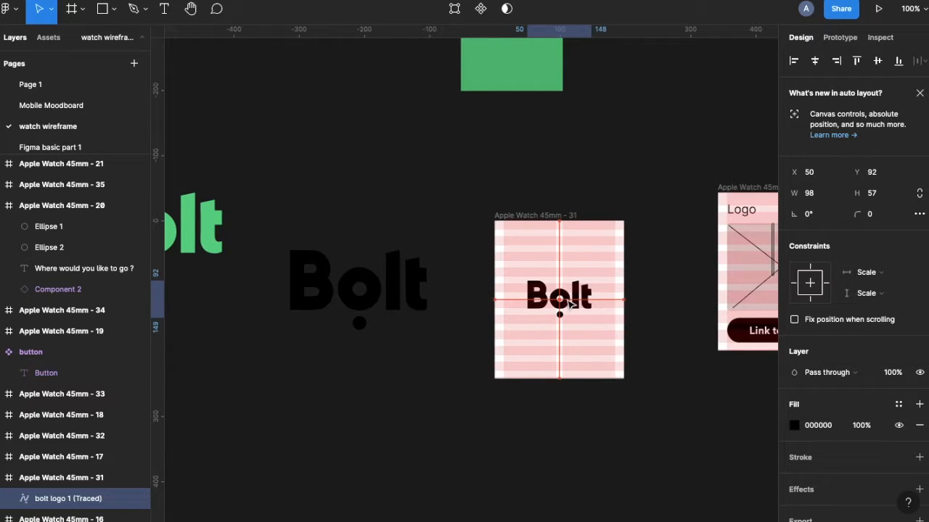
- Examine the Bolt app reference screens, especially the green splash screen, for the logo and background colours
scroll(569, 305, down, 5)
scroll(570, 305, up, 5)
scroll(569, 305, left, 5)
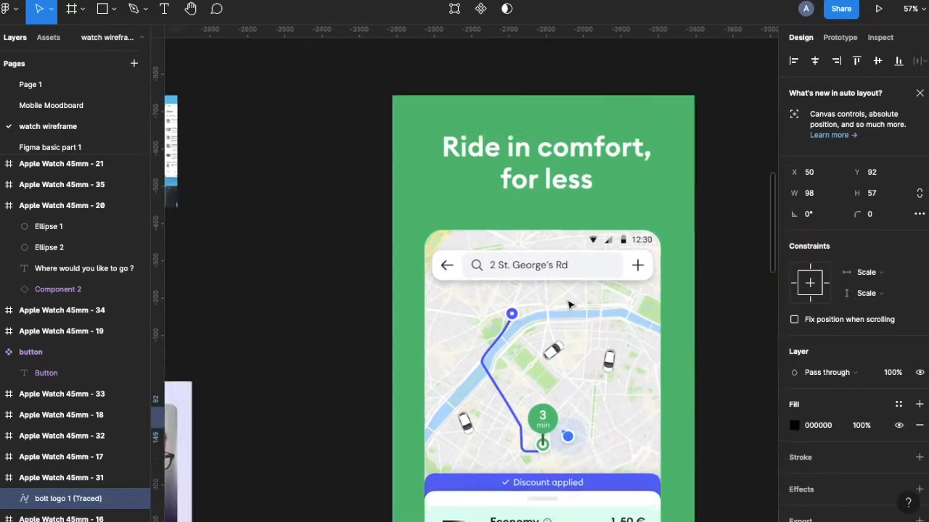
scroll(643, 401, down, 8)
scroll(642, 401, down, 2)
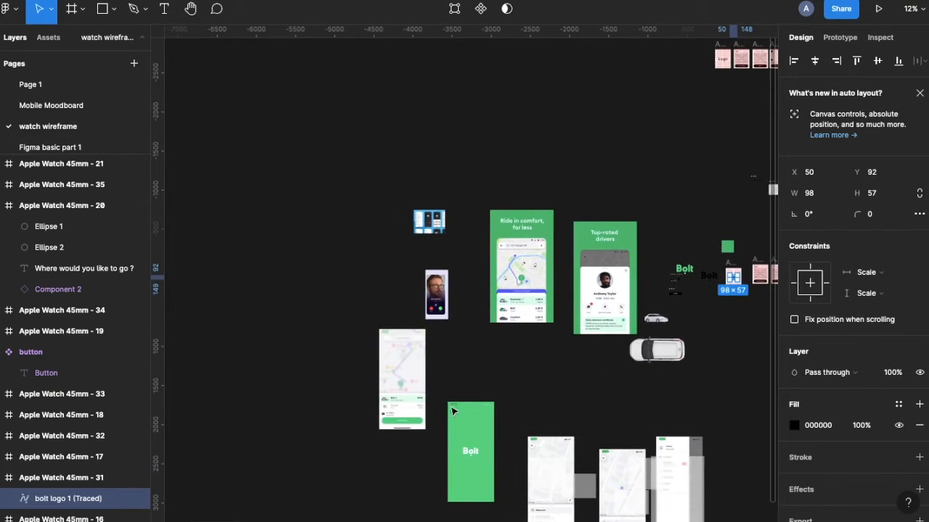
scroll(463, 449, up, 5)
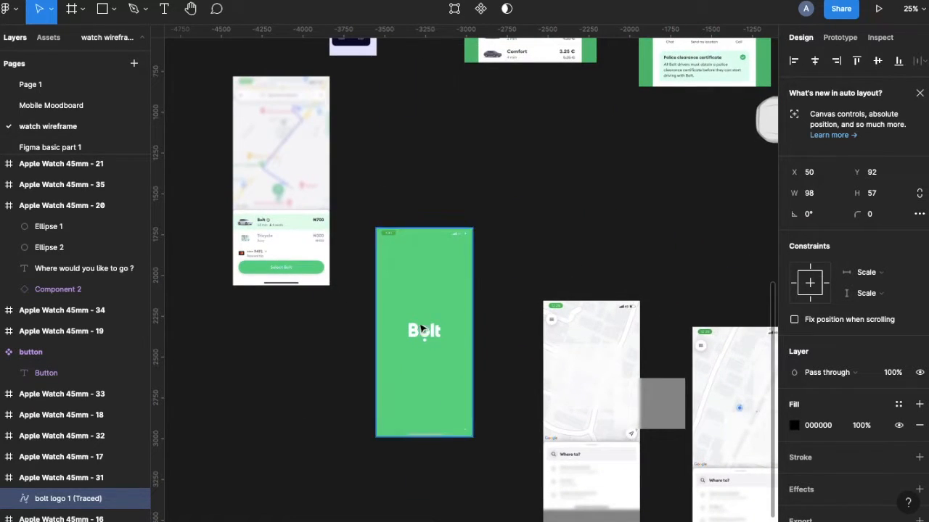
scroll(416, 375, down, 6)
scroll(417, 377, left, 3)
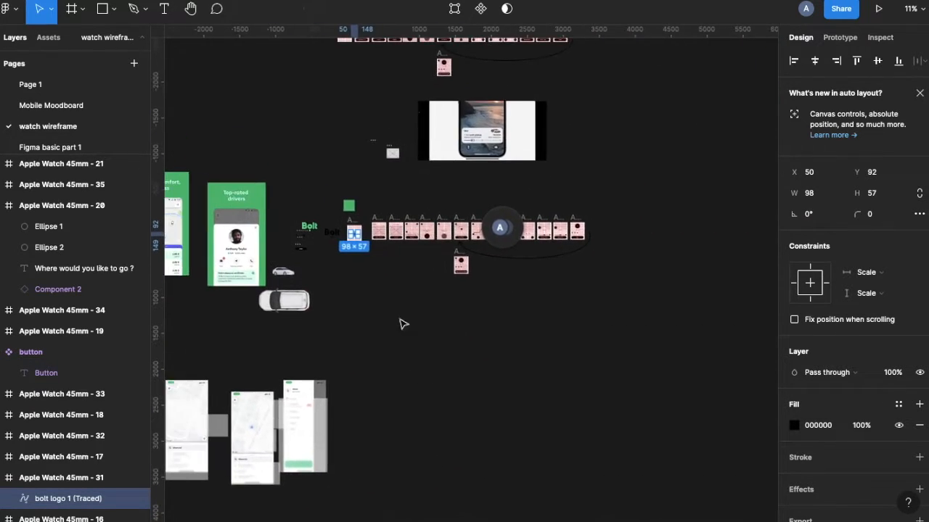
scroll(381, 231, up, 7)
scroll(383, 231, left, 4)
scroll(383, 231, left, 2)
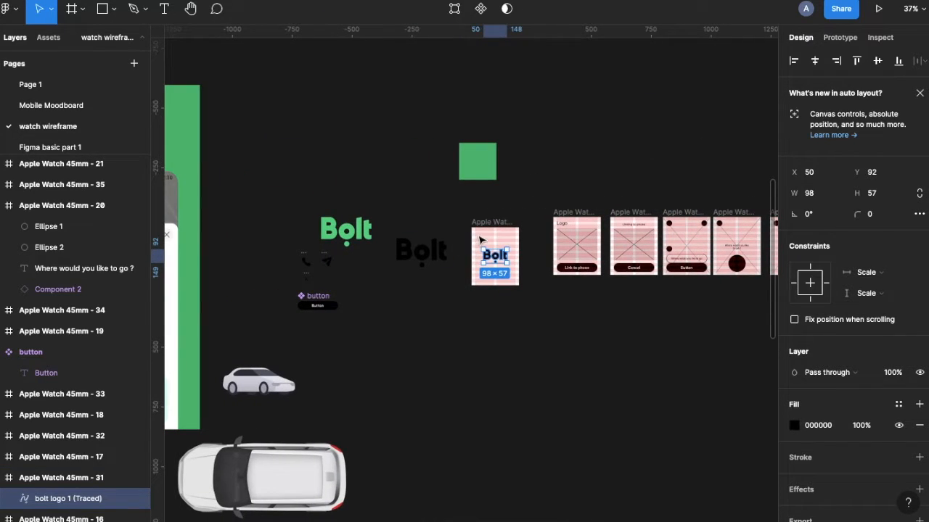
- Apply the bolt color style to the first watch frame's background fill
click(489, 237)
click(495, 223)
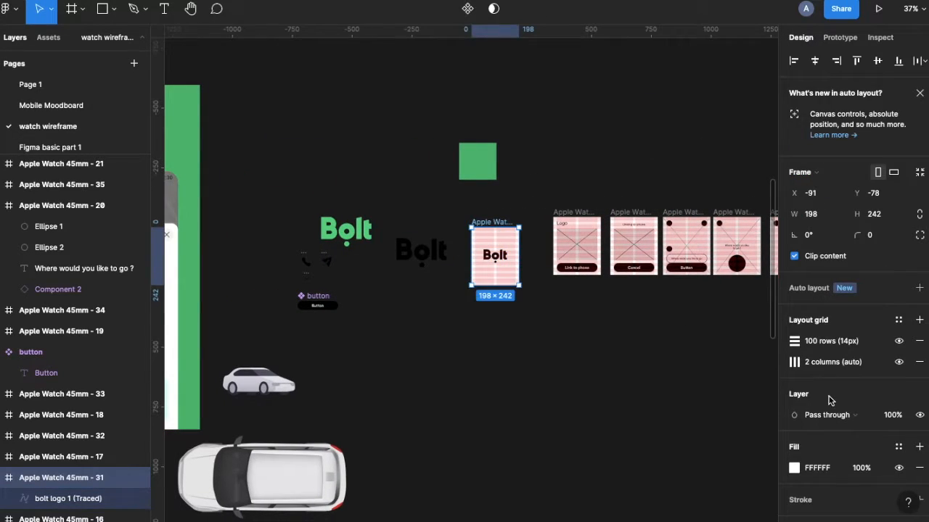
scroll(830, 400, down, 2)
click(898, 356)
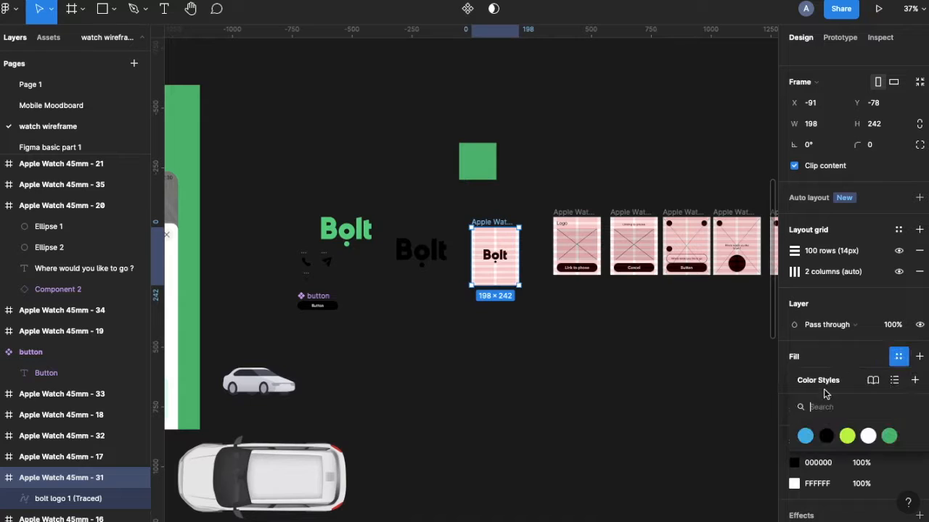
click(888, 436)
- Apply the white color style to the Bolt logo inside the green watch frame
scroll(498, 274, up, 5)
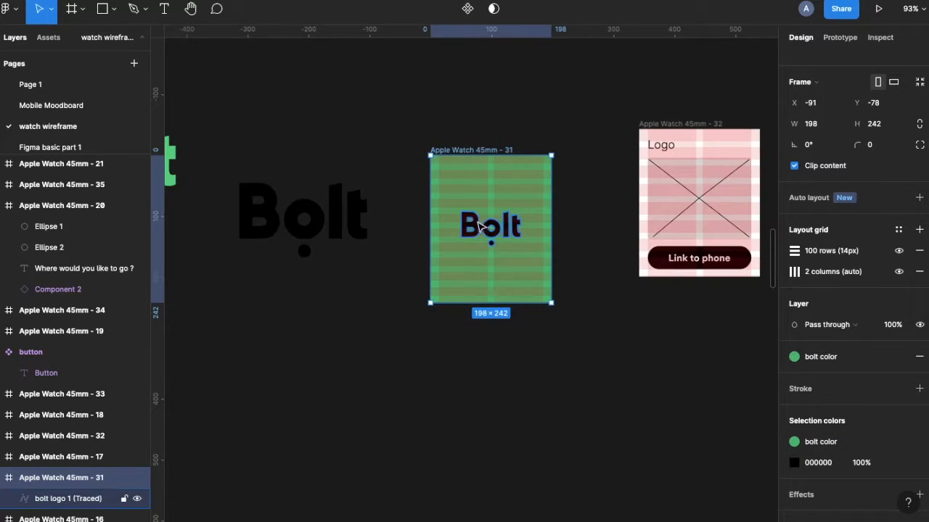
click(481, 227)
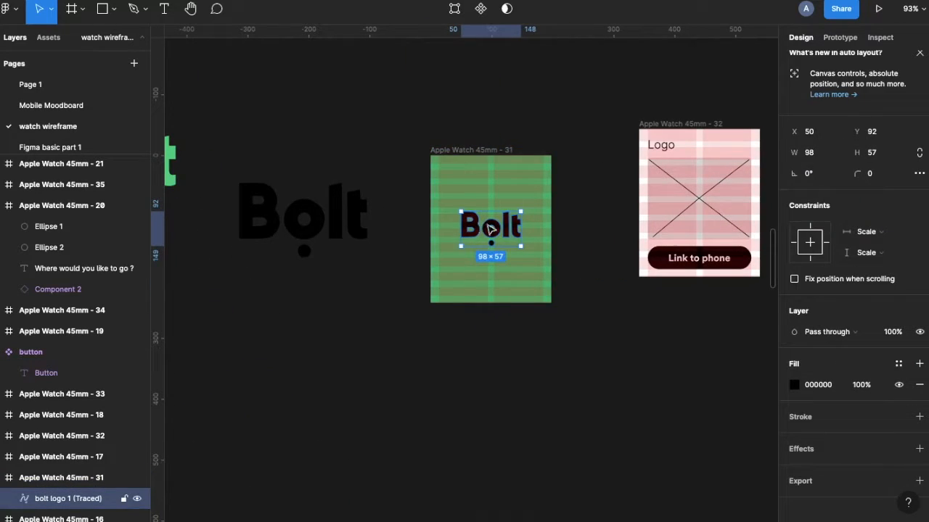
click(898, 364)
click(868, 443)
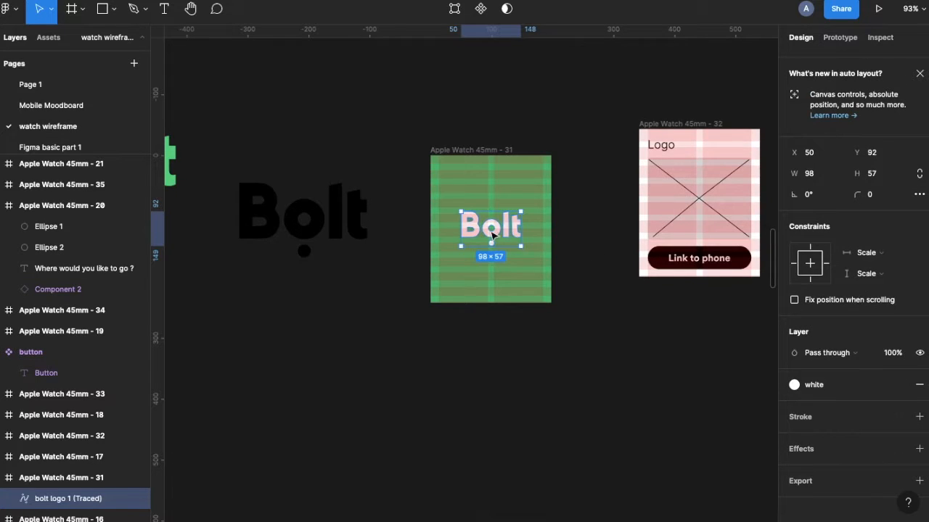
- Move the Link to phone frame beside the green one and place a small copy of the Bolt logo in its header
scroll(501, 246, right, 3)
drag(453, 135, 387, 167)
click(264, 245)
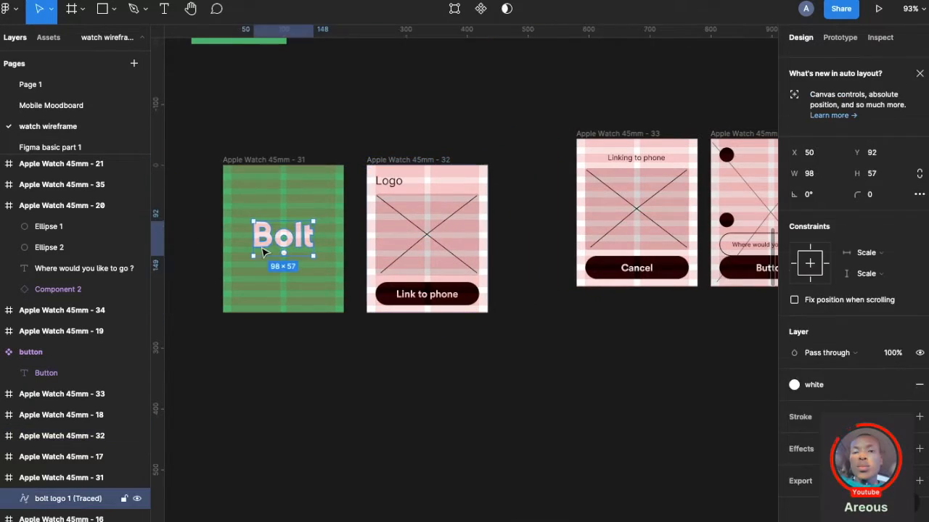
click(388, 182)
click(304, 236)
drag(303, 236, 439, 185)
drag(448, 206, 415, 186)
mouse_move(394, 181)
mouse_down()
mouse_move(411, 190)
mouse_move(384, 185)
mouse_move(393, 193)
mouse_up()
- Apply the bolt color style to the small header logo and clear the placeholder content from the Link to phone frame
click(814, 385)
click(744, 336)
click(377, 181)
key(Delete)
- Draw a 170 × 120 rectangle with corner radius 11 between the logo and the Link to phone button
key(r)
drag(492, 251, 649, 363)
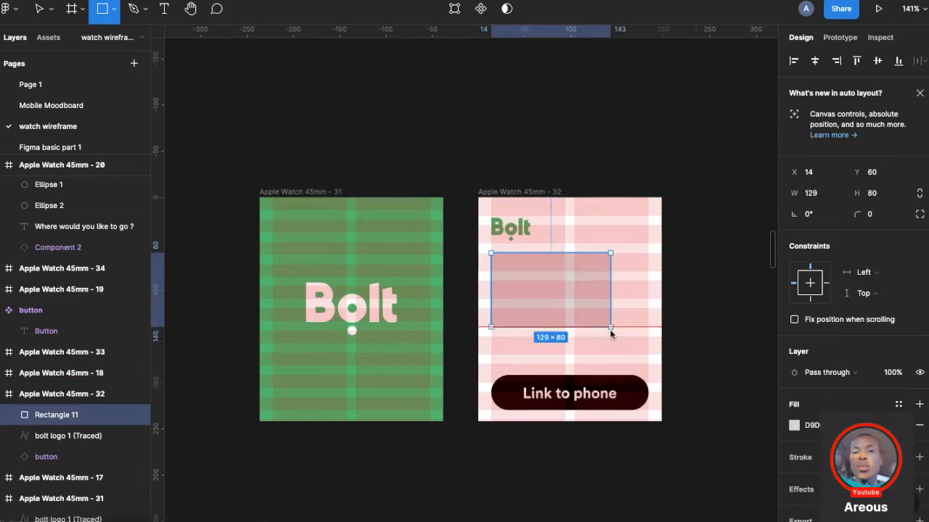
key(Down)
key(Down)
key(Down)
key(Down)
key(Down)
key(Down)
key(Down)
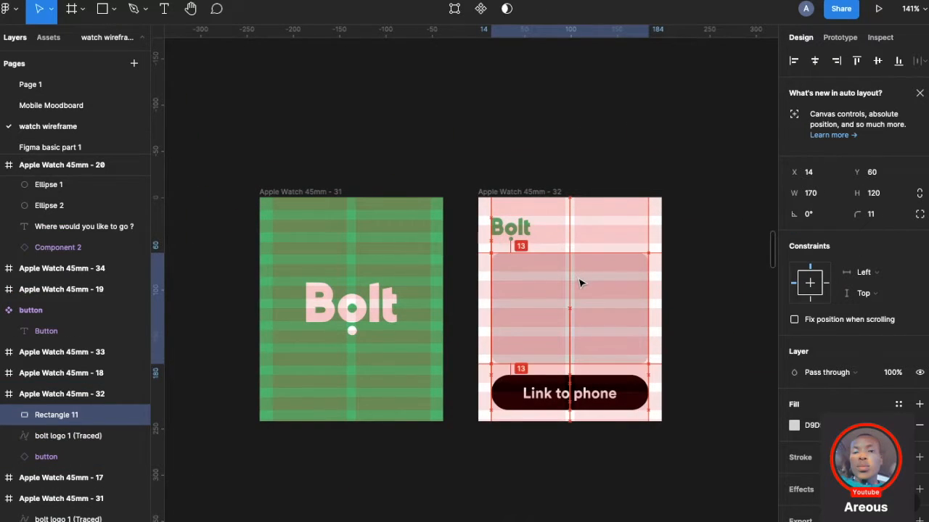
- Place a copy of the side-view car image over the rounded rectangle, scaled to 144 × 55 and positioned at X 27, Y 105
scroll(617, 326, down, 5)
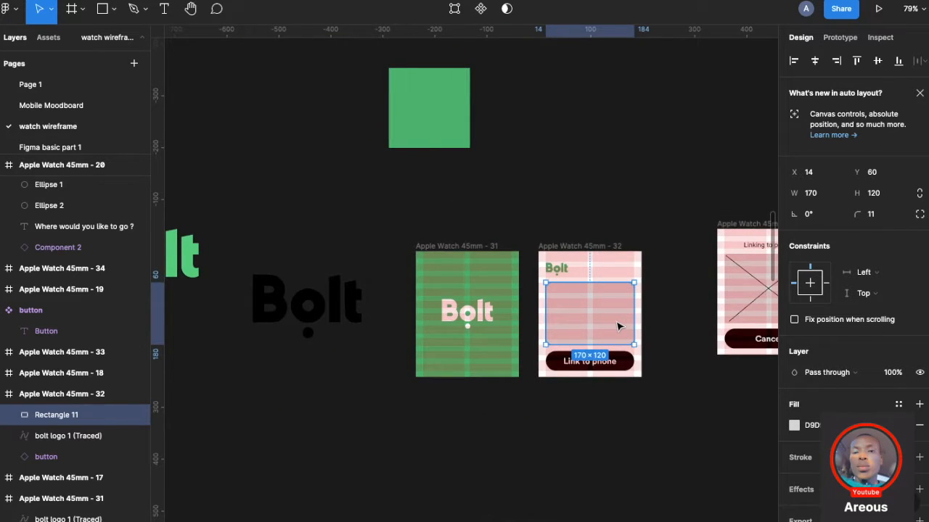
scroll(617, 326, down, 1)
drag(286, 377, 639, 233)
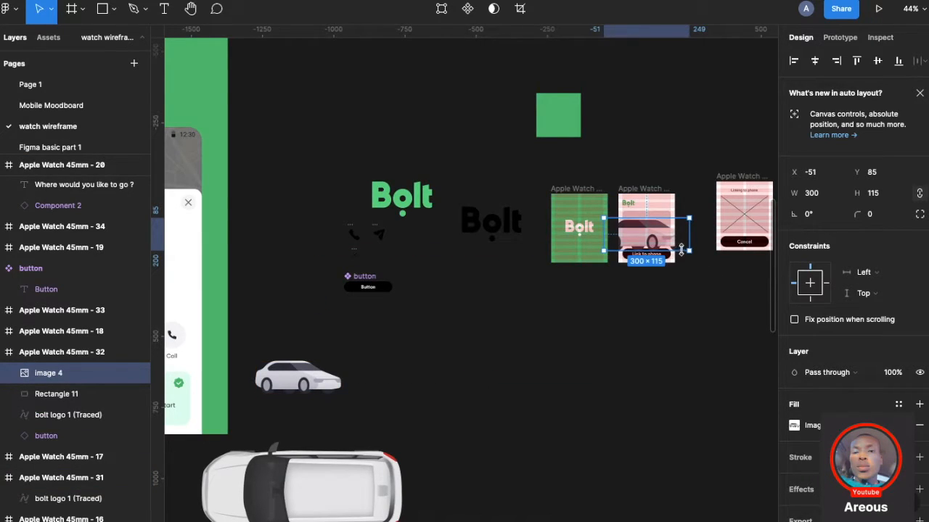
drag(689, 251, 666, 244)
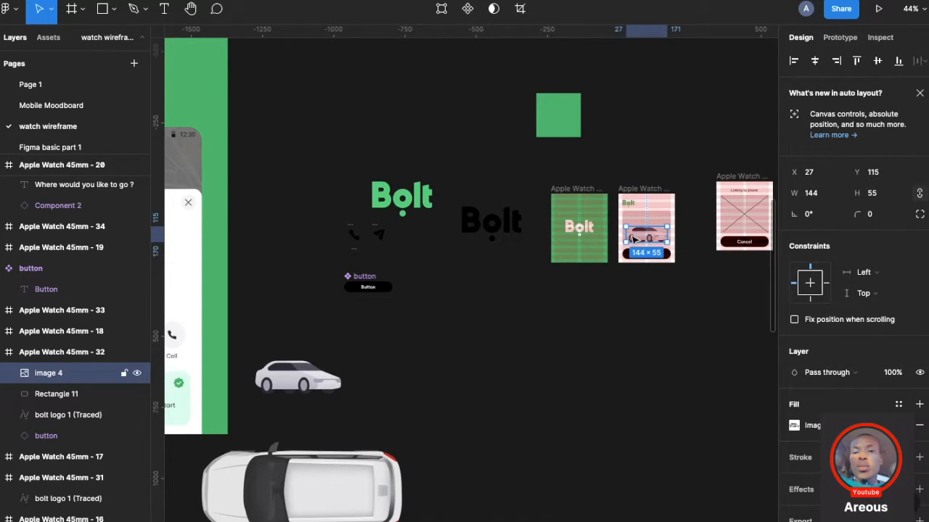
scroll(631, 238, up, 10)
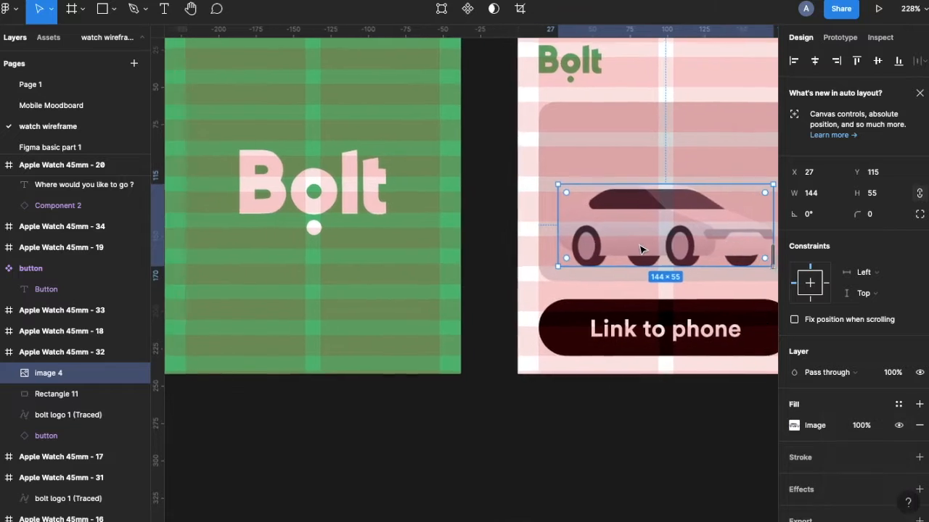
scroll(641, 249, right, 5)
mouse_move(586, 234)
mouse_down()
mouse_move(586, 218)
mouse_move(586, 231)
mouse_up()
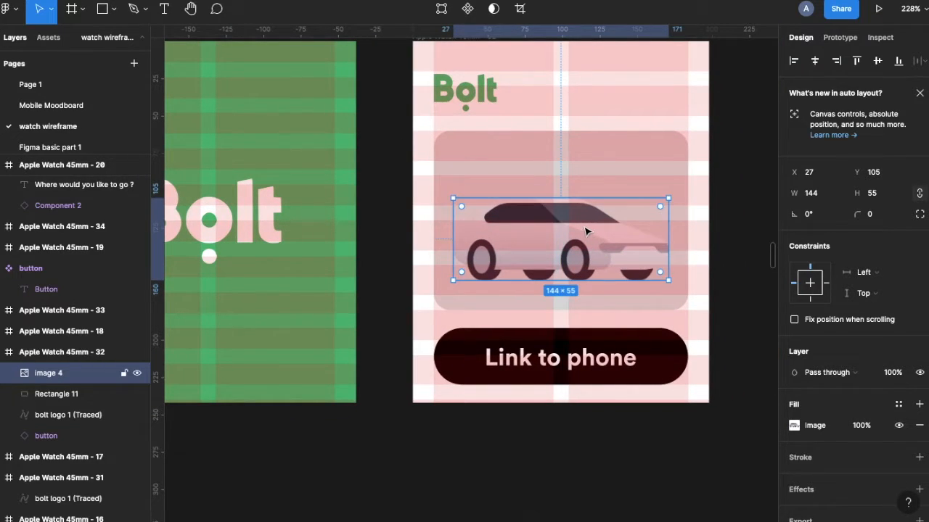
- Draw a 170 × 10 rectangle directly beneath the car's wheels, spanning the full width of the rounded rectangle
key(r)
drag(439, 280, 688, 298)
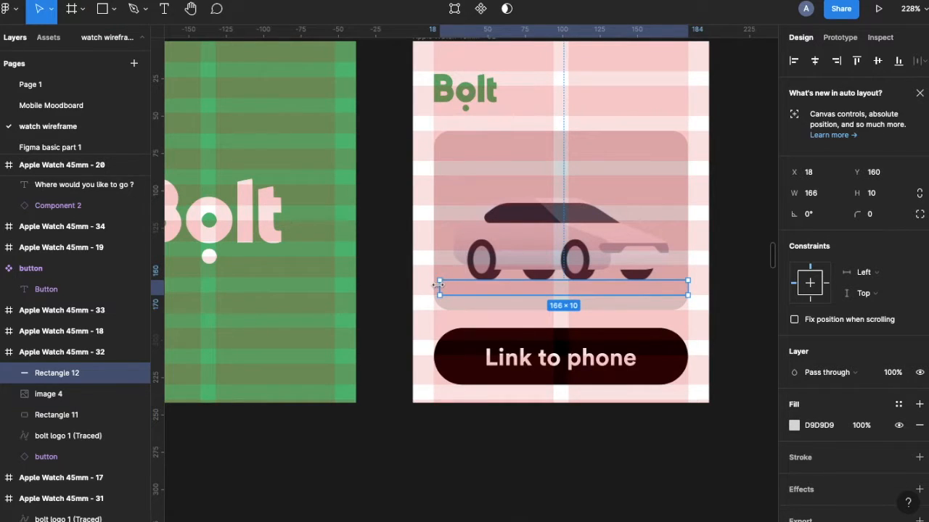
drag(435, 286, 433, 286)
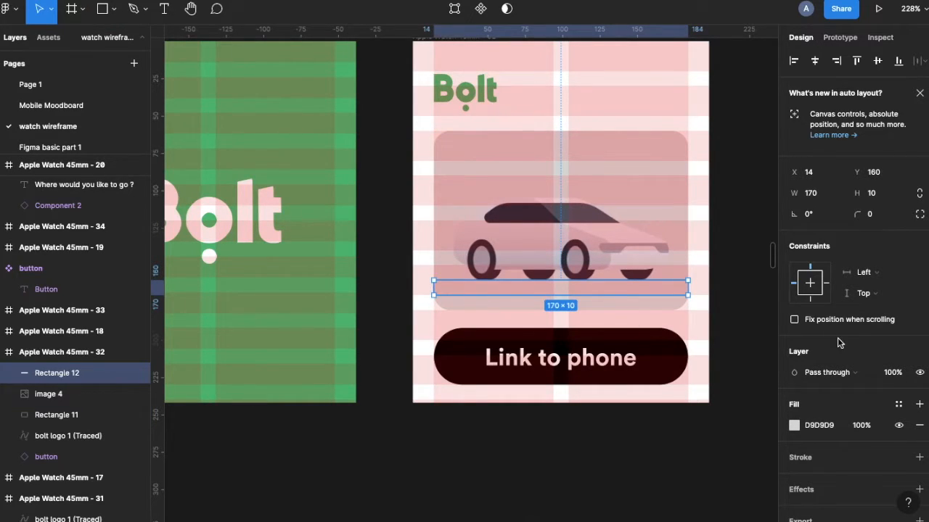
scroll(926, 332, down, 1)
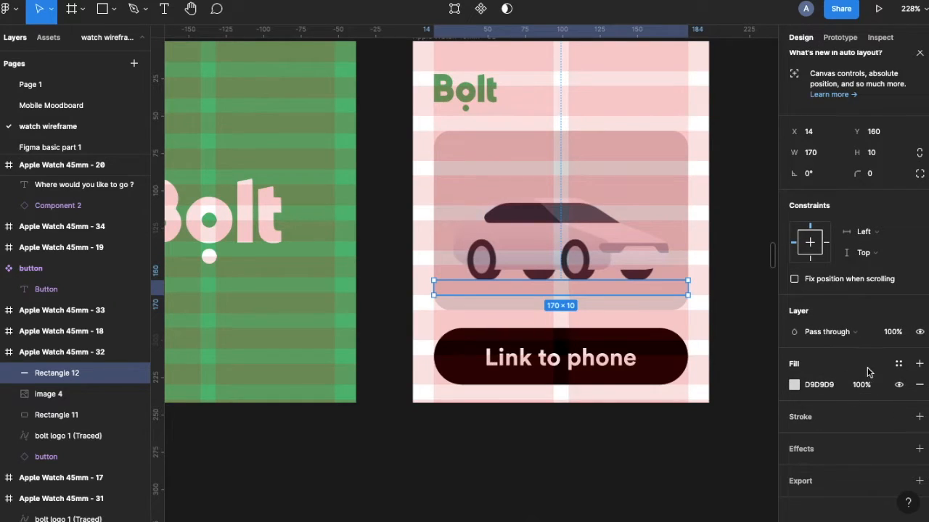
- Apply the bolt color style to the thin strip beneath the car on the Link to phone screen
click(898, 365)
click(887, 442)
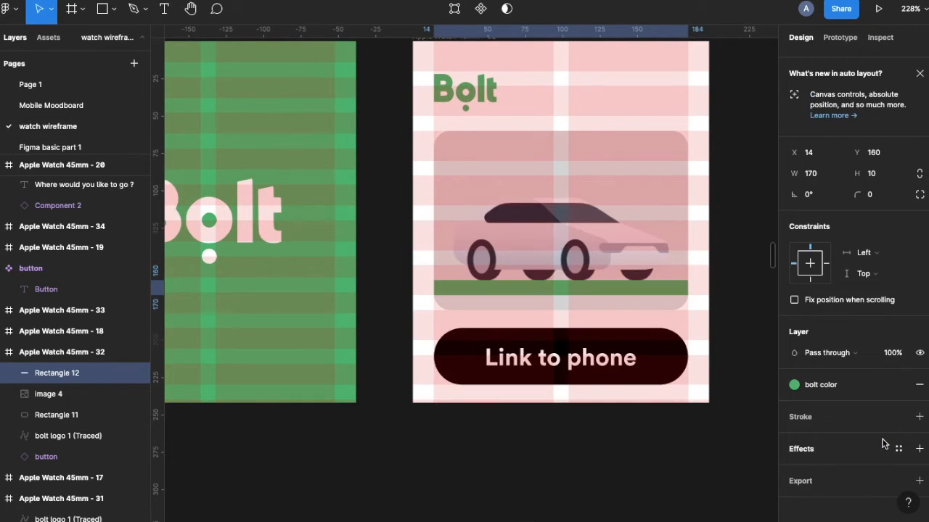
click(493, 245)
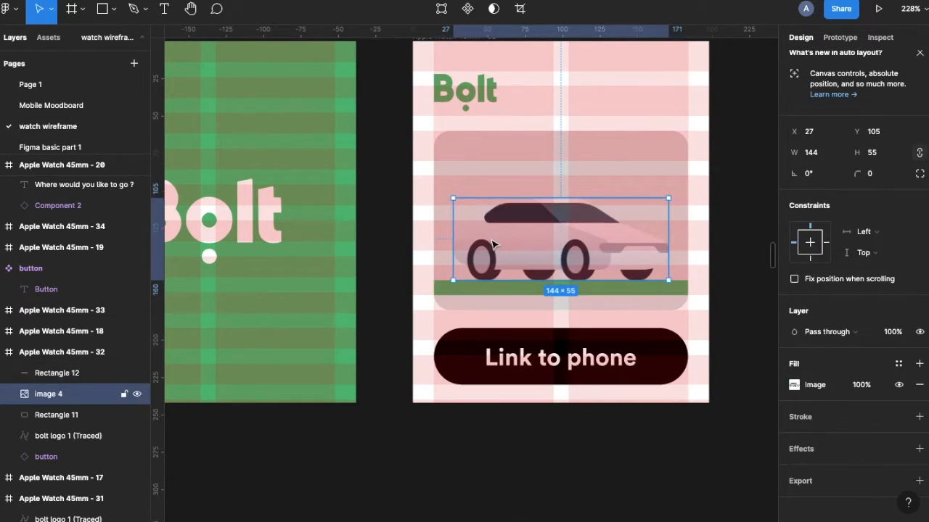
mouse_move(493, 245)
mouse_down()
mouse_move(449, 245)
mouse_move(496, 245)
mouse_up()
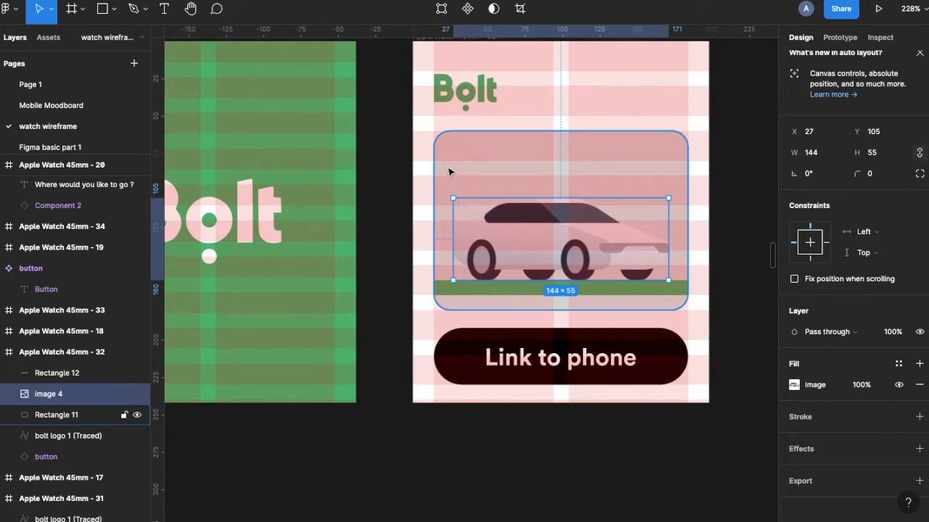
- Wrap the rounded rectangle, strip and car image on the Link to phone screen in a frame named car
click(444, 171)
shift+click(464, 288)
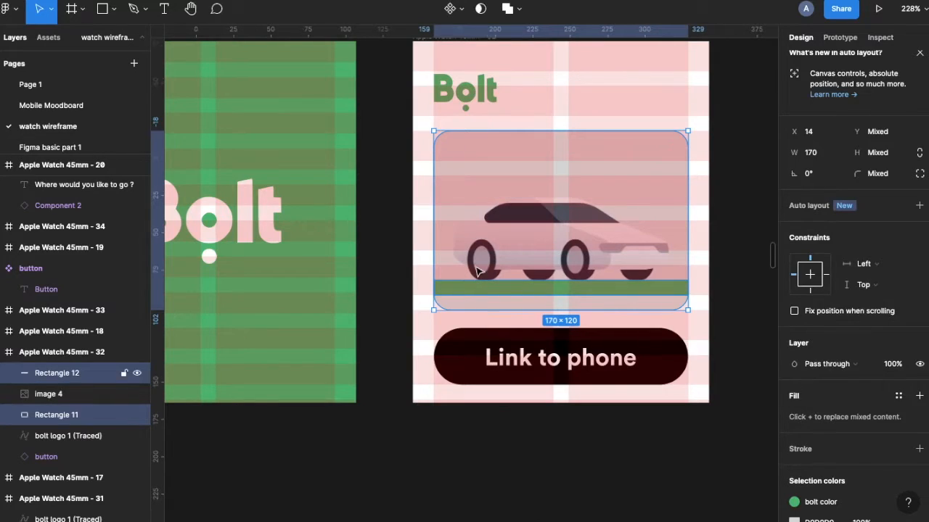
shift+click(489, 259)
right_click(490, 259)
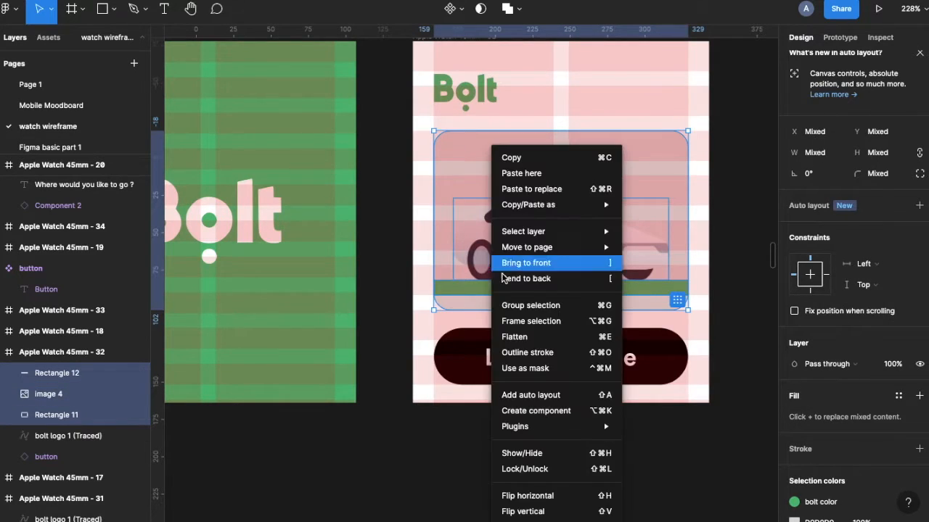
click(513, 325)
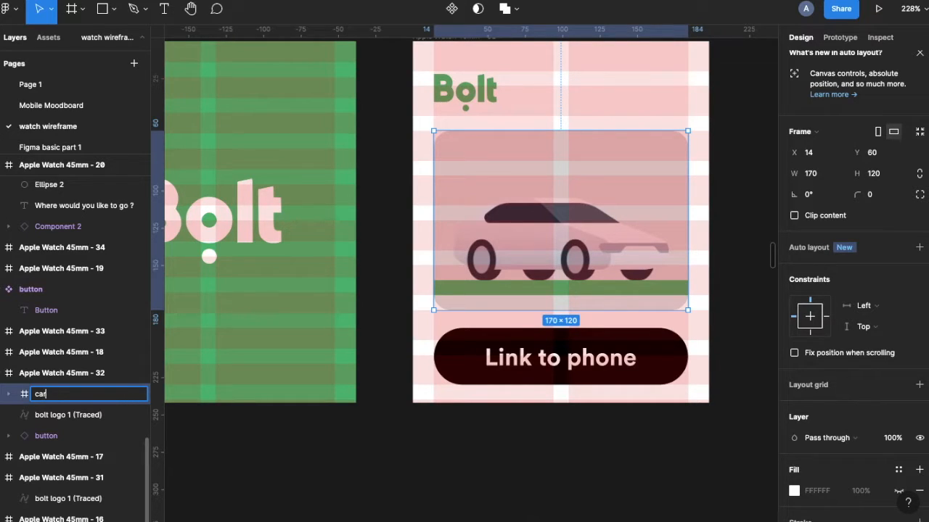
- Replace the black color of the main button component with the bolt color style
scroll(212, 403, down, 5)
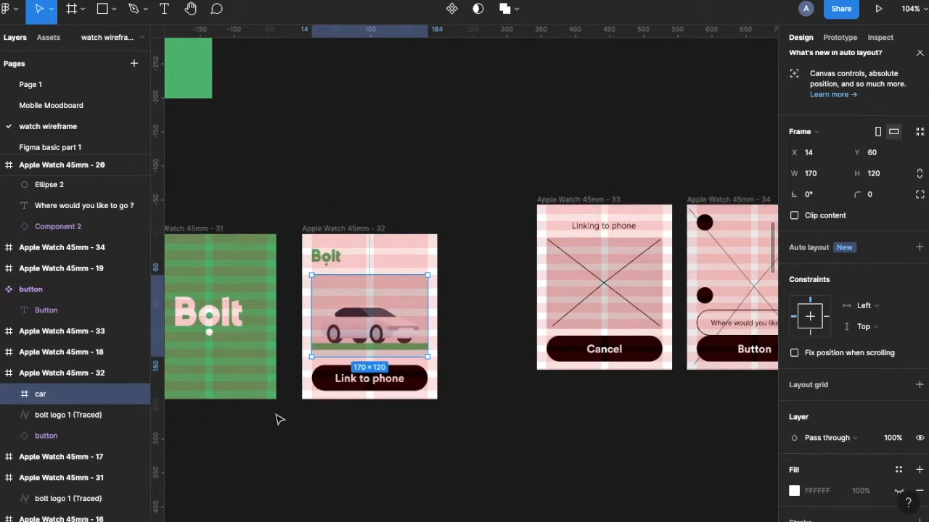
scroll(299, 357, left, 5)
scroll(302, 356, down, 5)
scroll(319, 355, left, 5)
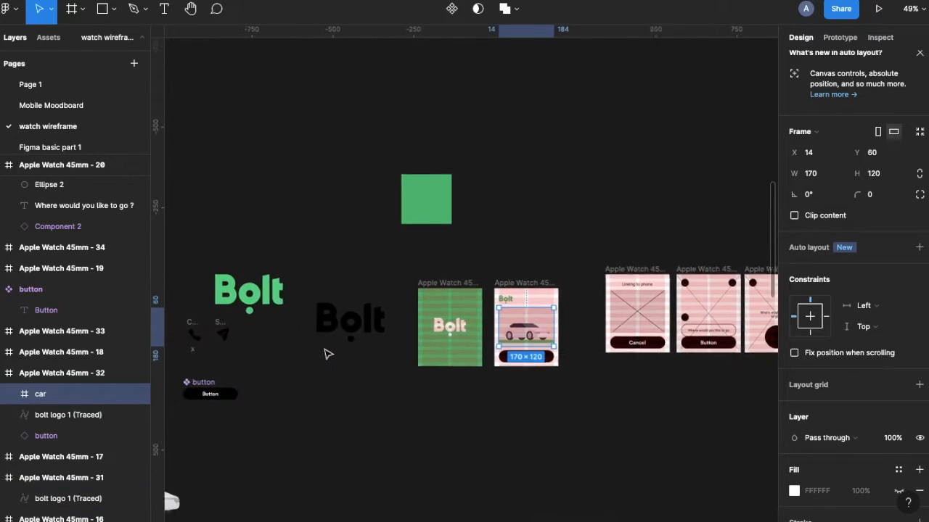
scroll(355, 373, right, 1)
click(353, 382)
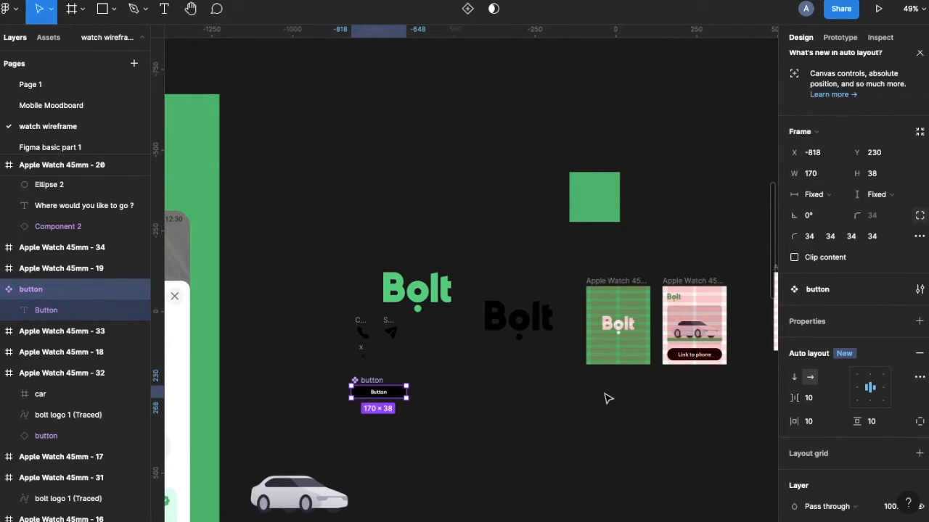
scroll(608, 398, right, 4)
scroll(608, 398, down, 2)
scroll(606, 398, left, 1)
scroll(810, 396, down, 5)
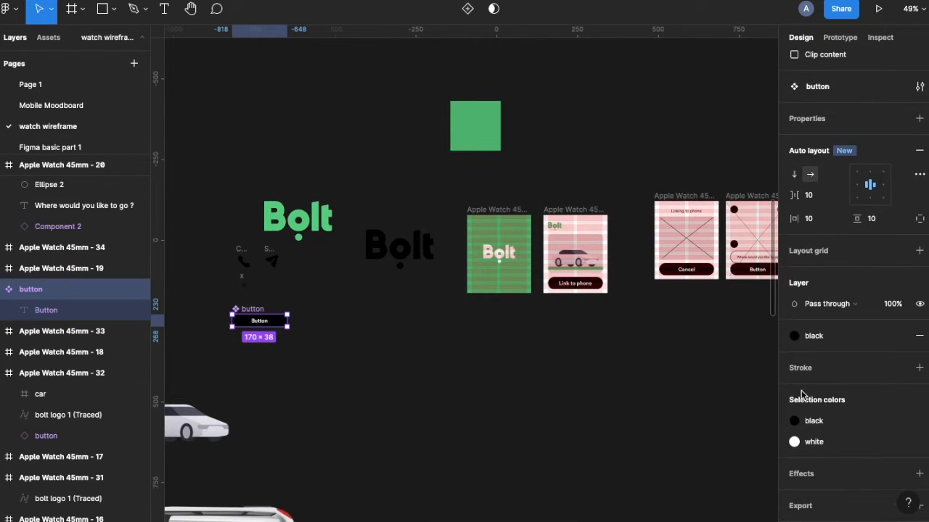
click(889, 416)
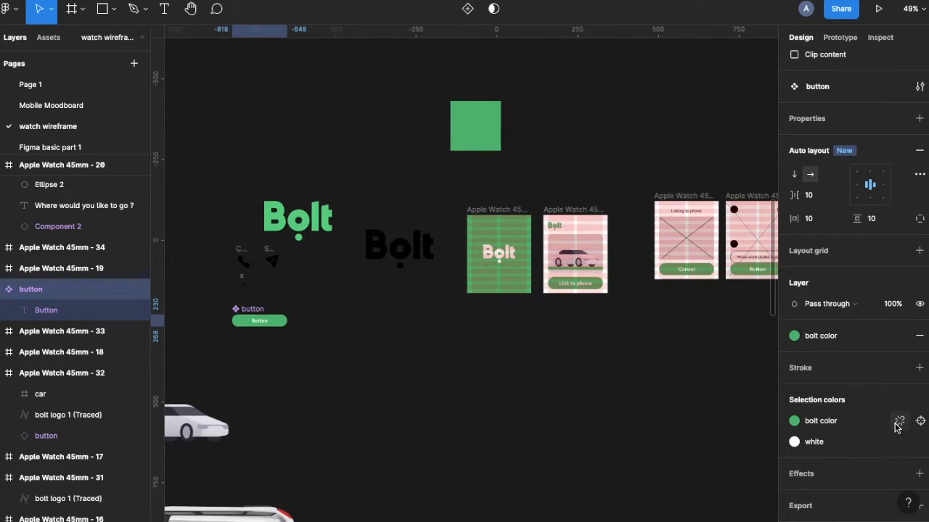
- Set the Linking to phone text to Circular Std and replace the crossed placeholder with an emptied copy of the 170 × 120 car frame
scroll(546, 271, right, 5)
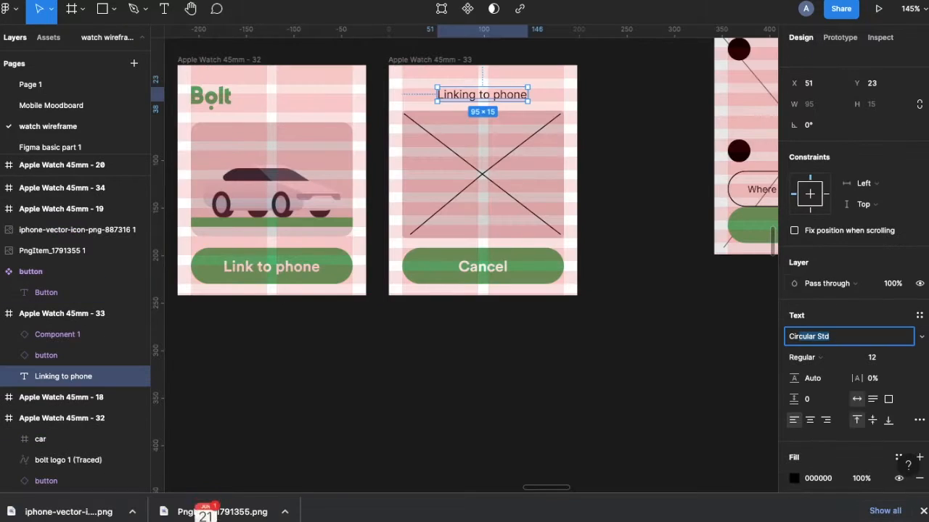
click(460, 206)
drag(322, 161, 532, 161)
double_click(483, 196)
key(Delete)
scroll(476, 187, down, 5)
click(469, 189)
scroll(467, 186, up, 8)
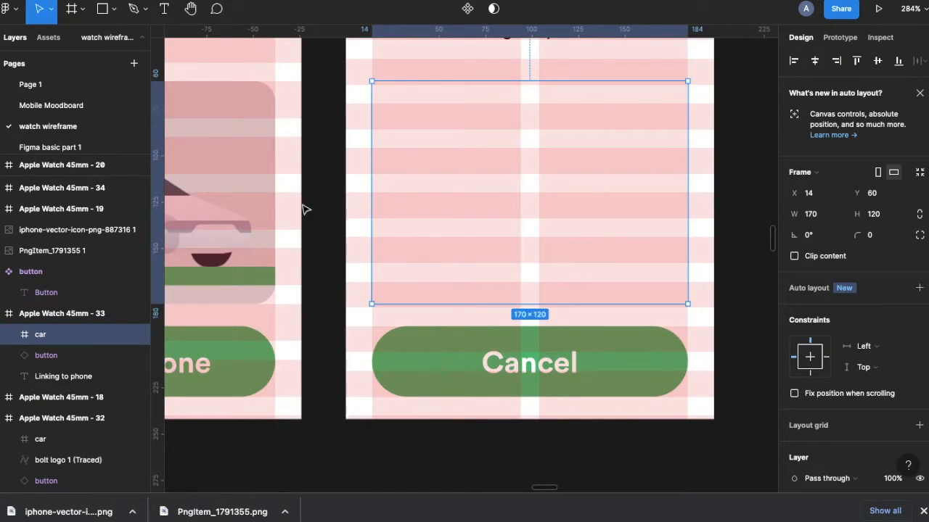
- Place the watch and iPhone outline images side by side above the Cancel button, scaled down to fit the gray area
scroll(479, 293, down, 6)
scroll(737, 340, down, 4)
click(245, 403)
shift+click(307, 394)
drag(306, 394, 615, 164)
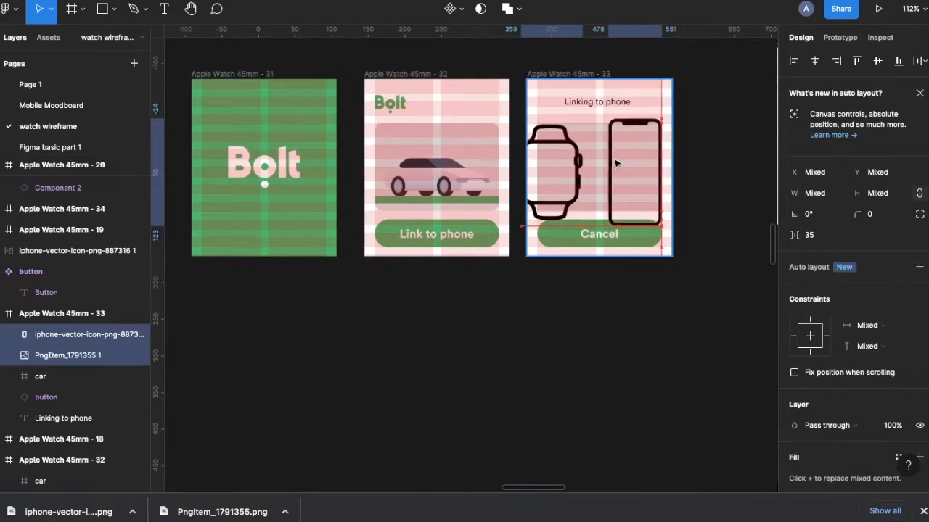
drag(665, 227, 633, 194)
scroll(638, 183, up, 8)
drag(525, 138, 559, 138)
drag(566, 161, 539, 162)
scroll(537, 160, down, 5)
click(447, 269)
click(439, 323)
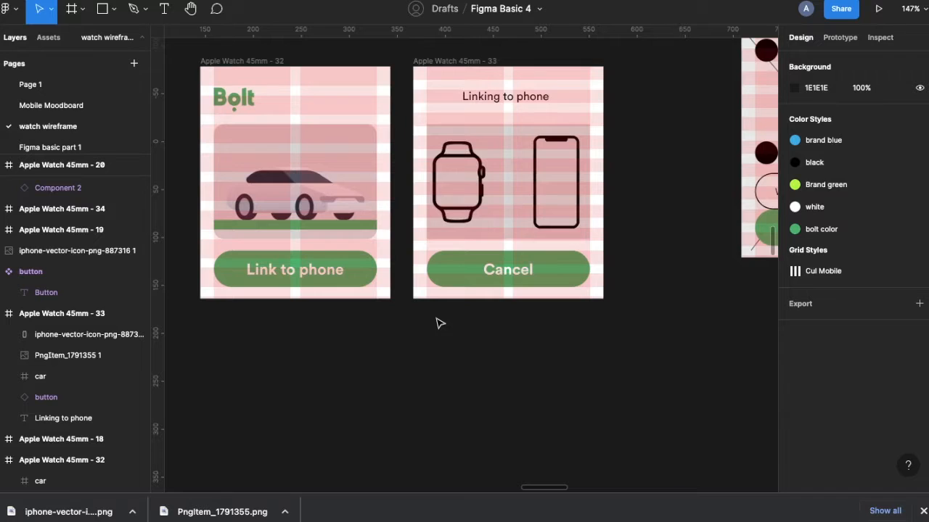
- Examine the row and column layout grid settings of the Linking to phone screen
click(428, 64)
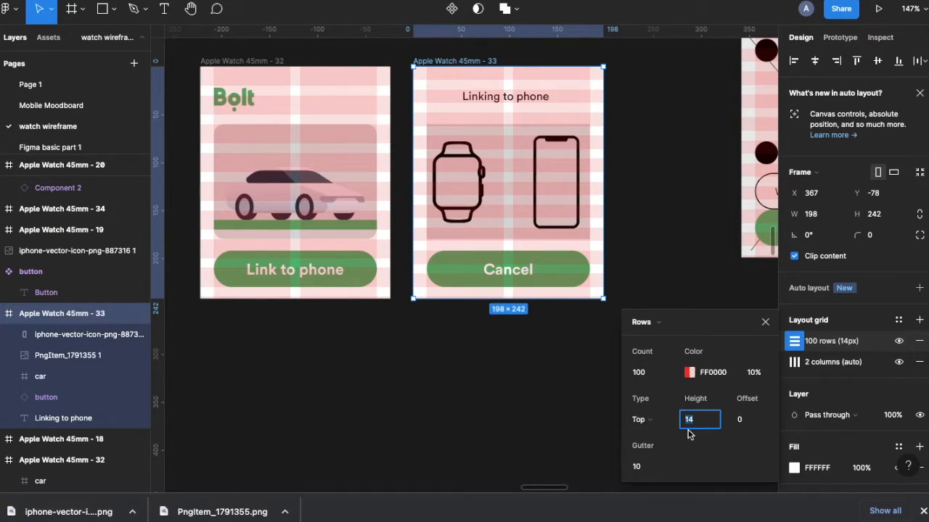
click(794, 362)
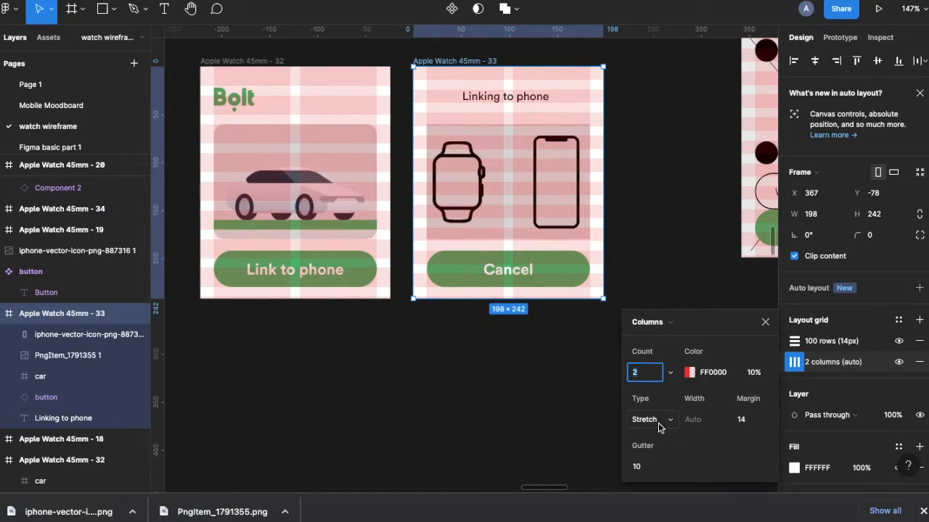
click(765, 321)
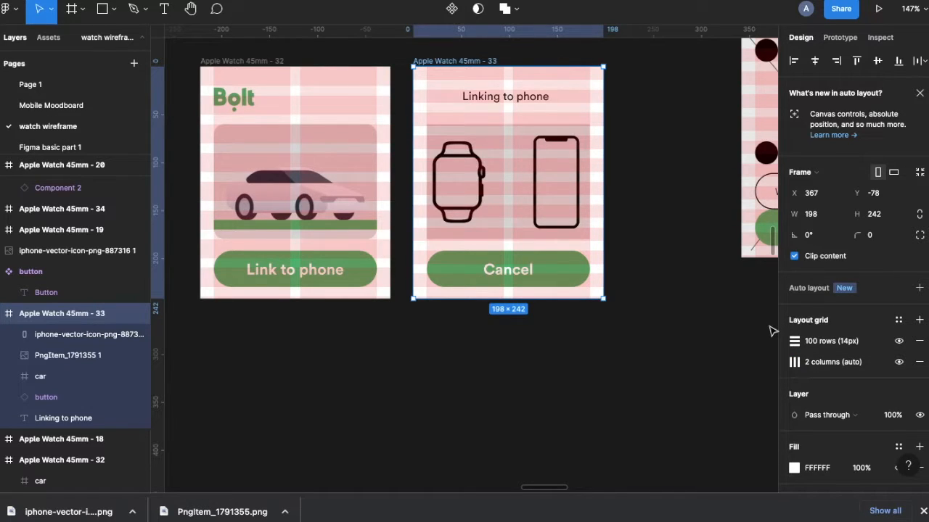
- Set the opacity of the watch and iPhone outlines to 50%
click(470, 192)
shift+click(548, 194)
key(5)
- Draw a 7 × 7 black circle between the watch and iPhone outlines and duplicate it into a row of three
key(o)
drag(495, 181, 497, 189)
scroll(497, 187, up, 5)
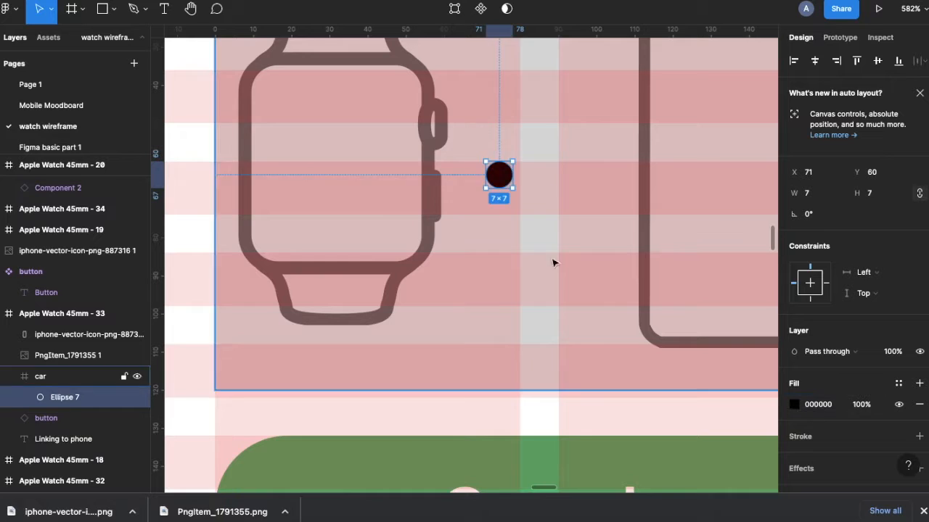
key(ctrl+a)
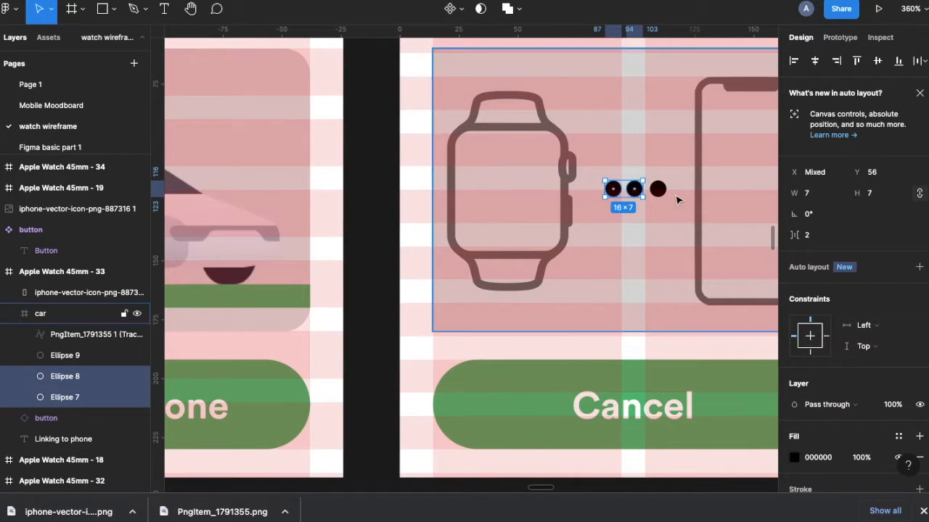
- Set the spacing between the three dots to 6 and their opacity to 50%
shift+click(657, 189)
drag(796, 234, 800, 235)
scroll(611, 194, down, 5)
key(5)
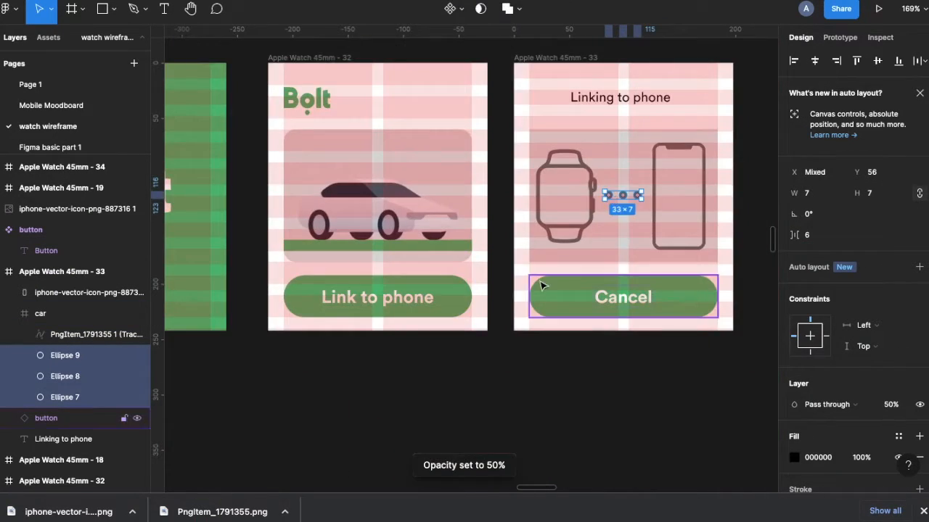
- Move the Where would you like to go screen directly beside the Linking to phone screen
scroll(542, 285, down, 3)
scroll(543, 285, right, 4)
drag(527, 174, 447, 201)
scroll(447, 201, down, 5)
drag(466, 321, 537, 145)
scroll(393, 448, down, 3)
click(393, 448)
scroll(392, 448, down, 3)
scroll(389, 450, left, 3)
scroll(466, 397, down, 3)
scroll(467, 398, up, 3)
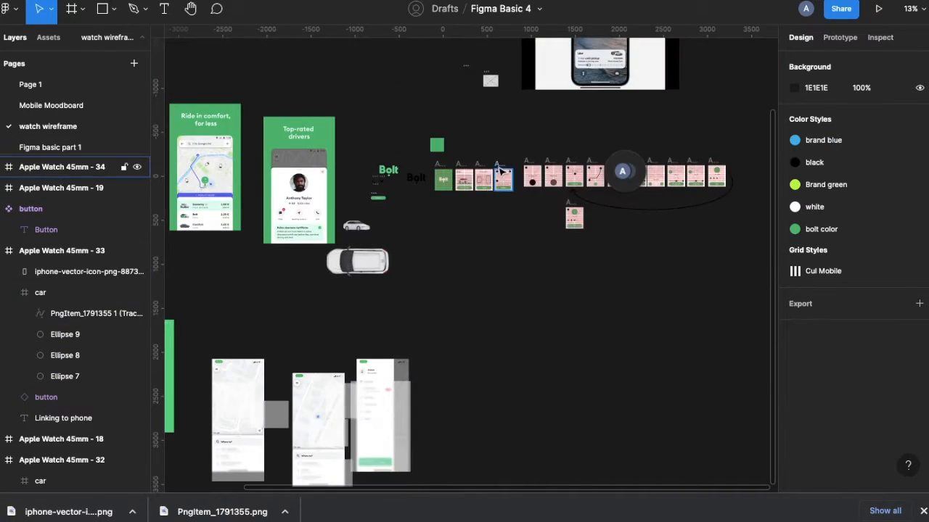
- Move the Apple Watch 45mm - 34 screen between the two map reference screenshots and delete its lower button
drag(499, 172, 309, 337)
scroll(305, 332, up, 5)
scroll(305, 331, down, 4)
drag(406, 349, 326, 191)
scroll(326, 191, up, 3)
click(408, 243)
key(Delete)
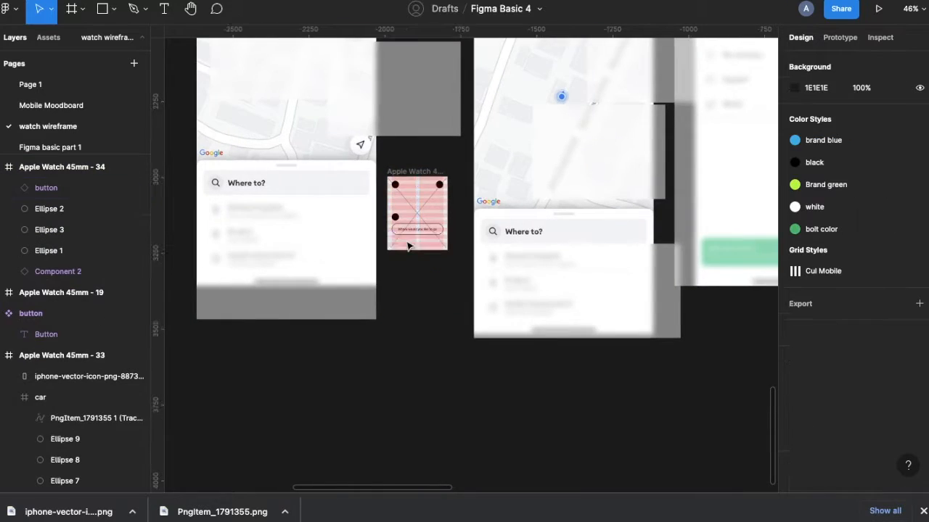
- Change the text in the outlined bar of the watch screen to "Where to ?" and give it a heavier font weight
scroll(486, 224, up, 3)
scroll(487, 224, left, 2)
double_click(486, 224)
scroll(487, 224, up, 5)
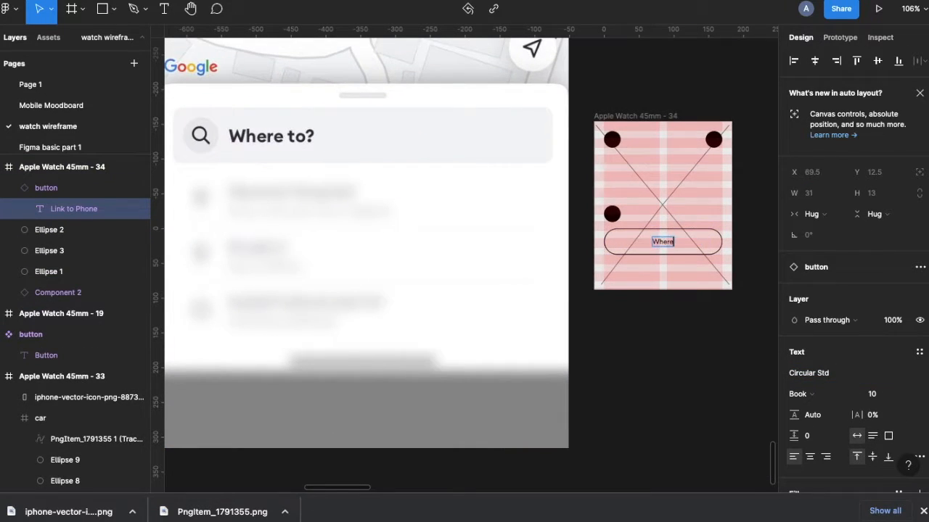
click(801, 394)
click(805, 425)
- Detach the Where to ? bar from its component, fill it with F4F4F6 and remove its black stroke
click(632, 242)
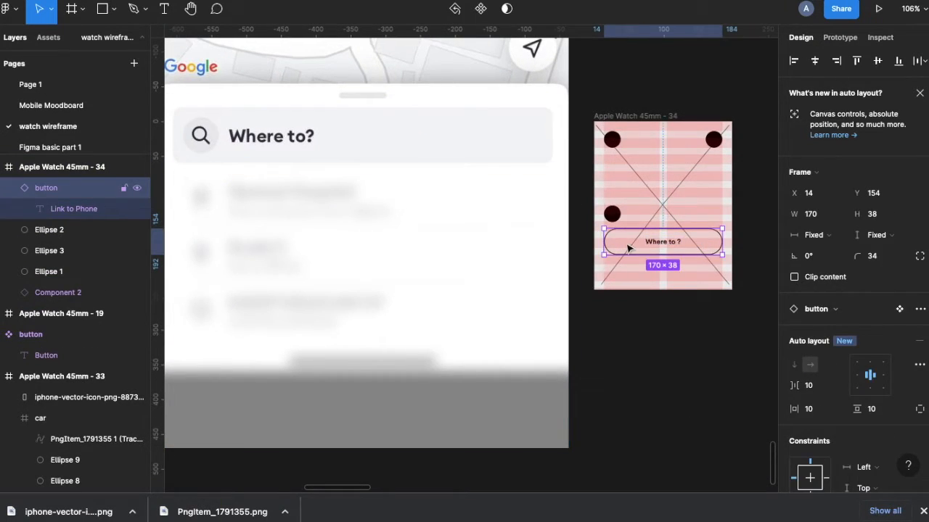
scroll(870, 391, down, 10)
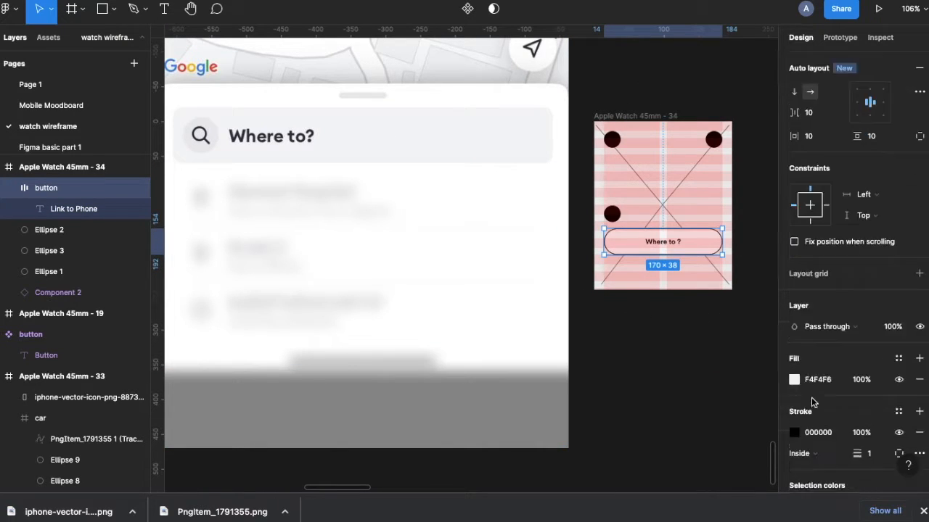
click(918, 313)
scroll(674, 250, up, 1)
click(710, 224)
click(629, 248)
- Hide the layout grids on the canvas
scroll(629, 246, down, 5)
click(8, 11)
mouse_move(45, 126)
click(172, 26)
scroll(732, 235, up, 5)
key(Escape)
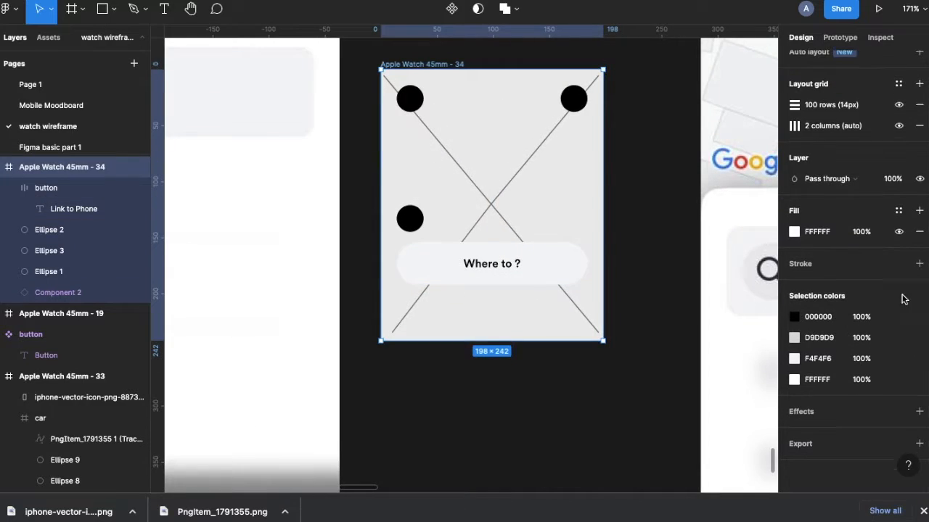
- Draw a small 17 × 17 frame above the Where to ? bar and set its corner radius to 20
scroll(493, 229, down, 3)
click(513, 245)
scroll(513, 244, up, 3)
click(114, 9)
click(72, 9)
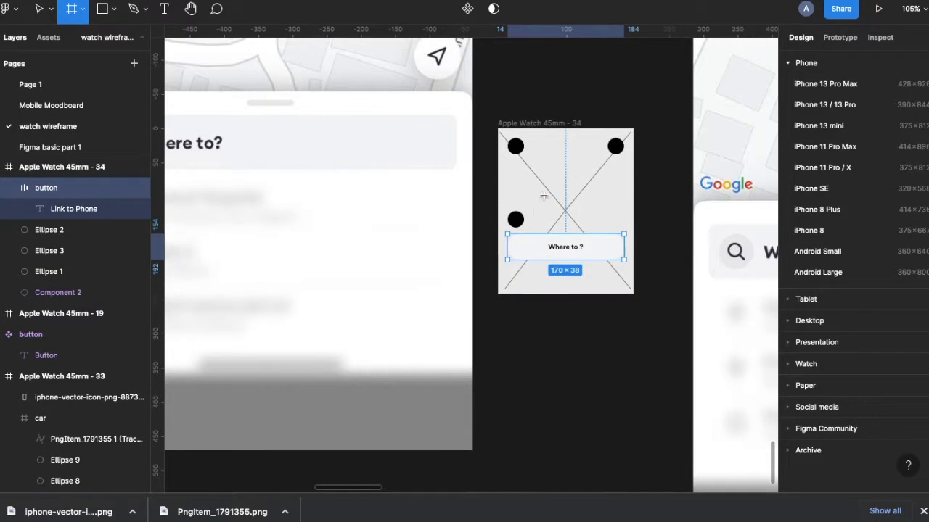
drag(543, 194, 555, 207)
scroll(555, 210, up, 1)
scroll(870, 82, down, 1)
click(870, 77)
- Fill the small frame with EBEBED sampled from the reference's icon circle and place it before the text in the left-aligned Where to ? bar
scroll(615, 199, left, 4)
key(i)
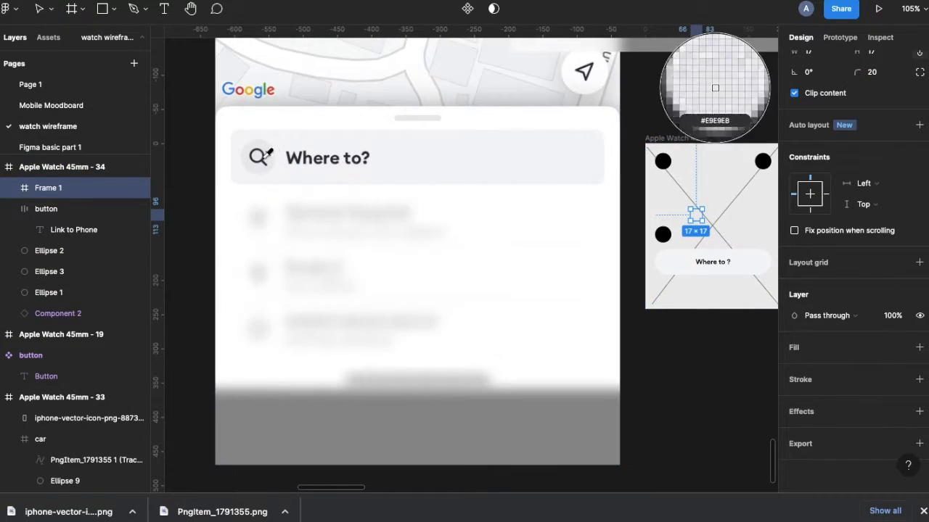
click(699, 261)
drag(695, 212, 677, 263)
scroll(677, 262, up, 5)
scroll(677, 263, down, 5)
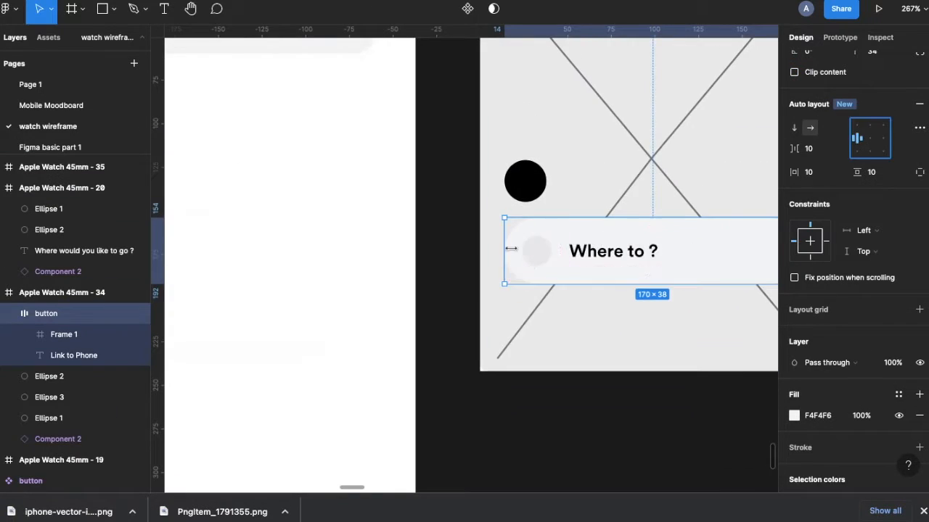
- Resize the gray circle in the Where to ? bar to 22 × 22
click(813, 115)
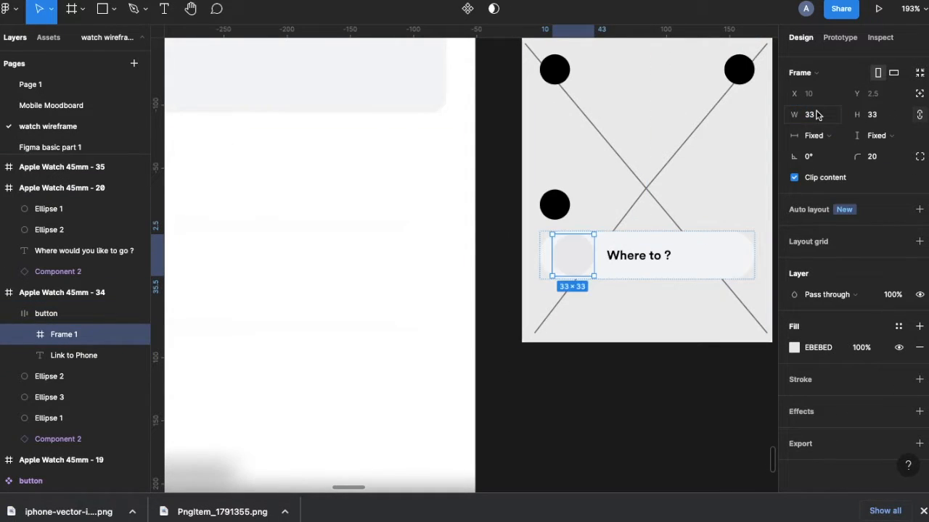
text(22)
key(Return)
- Find the search icon in the Feather Icons plugin and place it inside the gray circle of the Where to ? bar
click(514, 264)
right_click(514, 264)
mouse_move(540, 371)
click(688, 220)
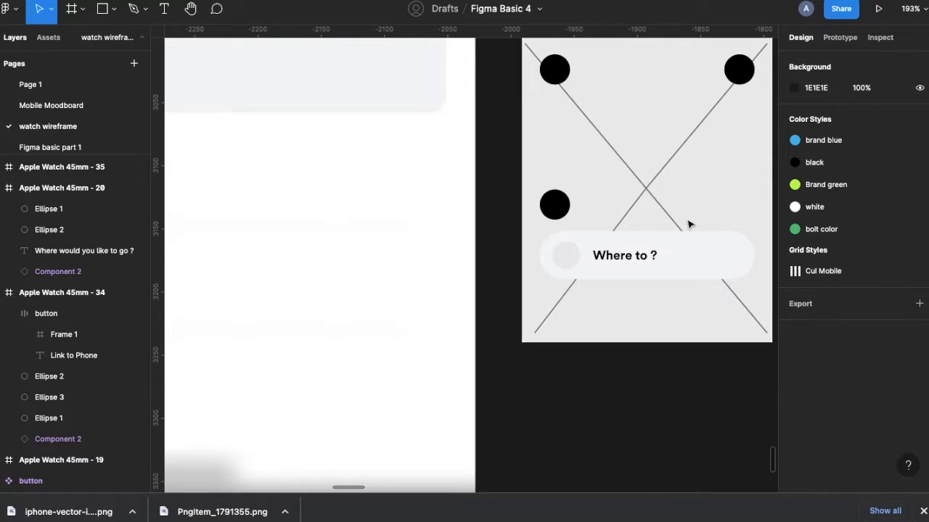
text(sear)
drag(268, 198, 565, 254)
- Resize the search icon to 16 × 16, centered in the gray circle
scroll(606, 272, up, 5)
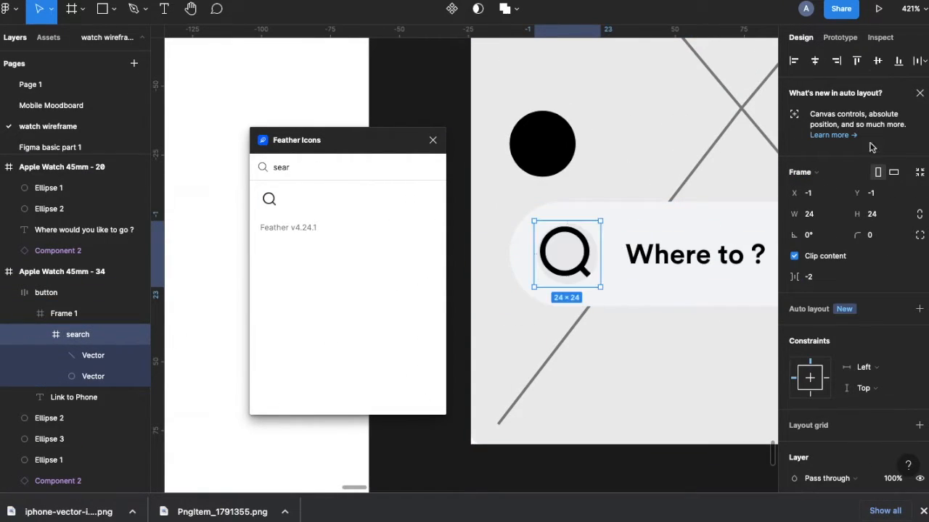
text(16)
key(Return)
- Recolor the search icon in the Where to ? bar with the bolt dark color, matching the reference's Where to? text
scroll(551, 263, down, 10)
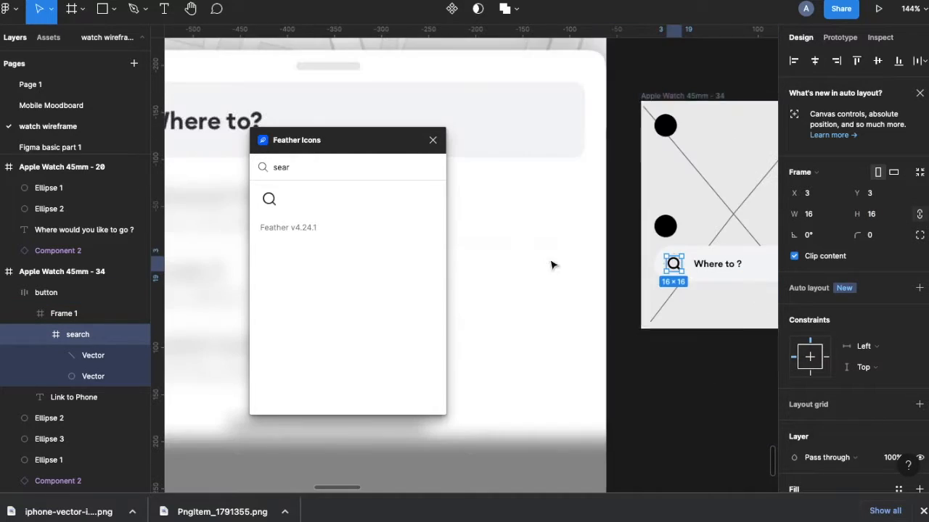
scroll(617, 355, down, 5)
click(793, 444)
click(640, 346)
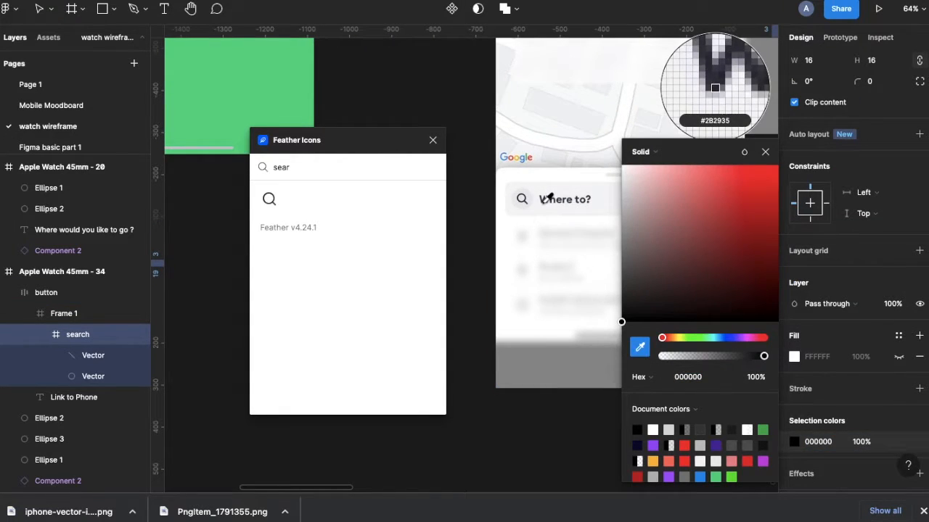
click(543, 199)
key(Escape)
scroll(769, 312, up, 5)
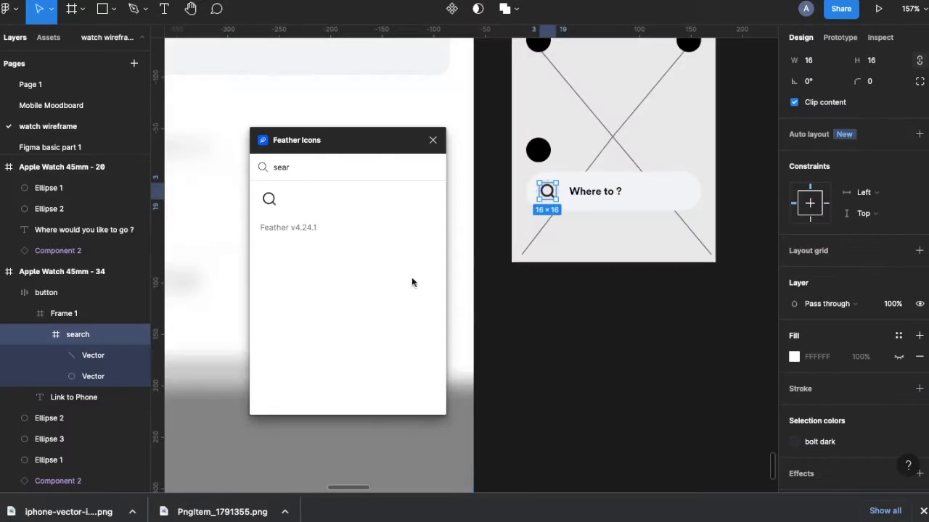
- Rename the bar's text layer Where to ? and its gray icon circle's frame button
double_click(595, 190)
click(577, 344)
scroll(591, 269, down, 5)
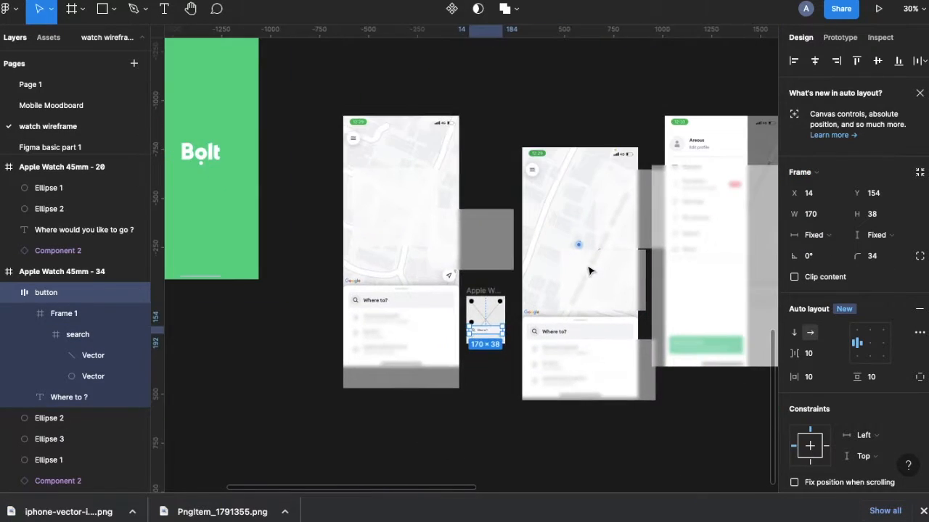
scroll(591, 269, up, 4)
click(604, 241)
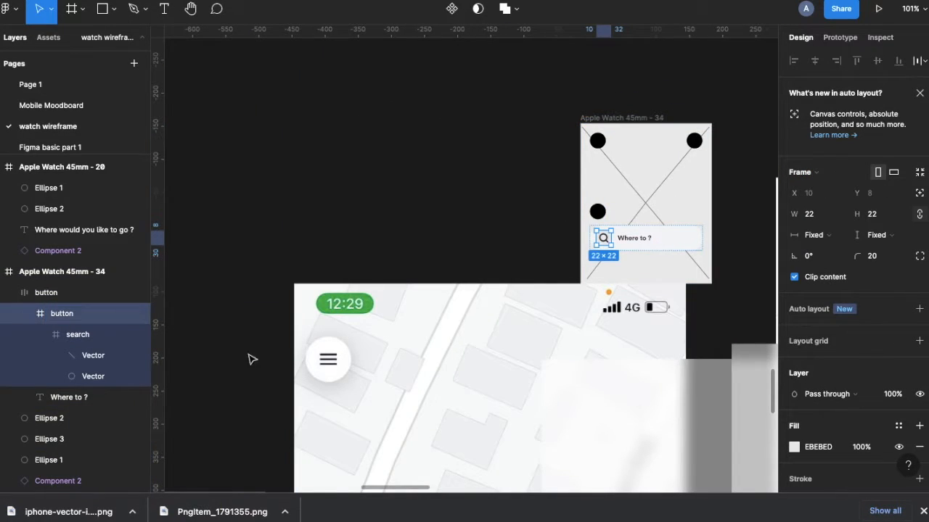
- Paste a copy of the search icon circle over the watch's top-left black circle, sized 24 × 24 at X 14, Y 14
key(ctrl+v)
key(shift+2)
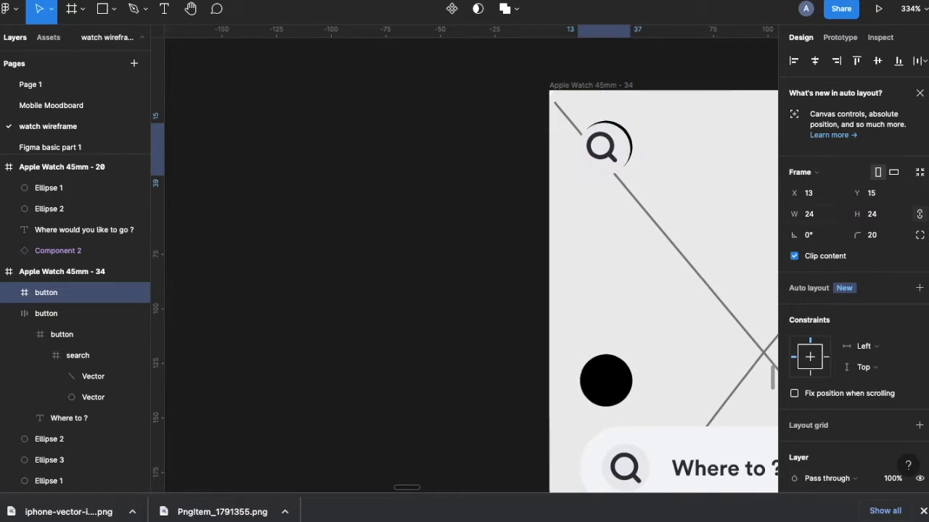
key(Right)
key(Up)
scroll(472, 197, down, 5)
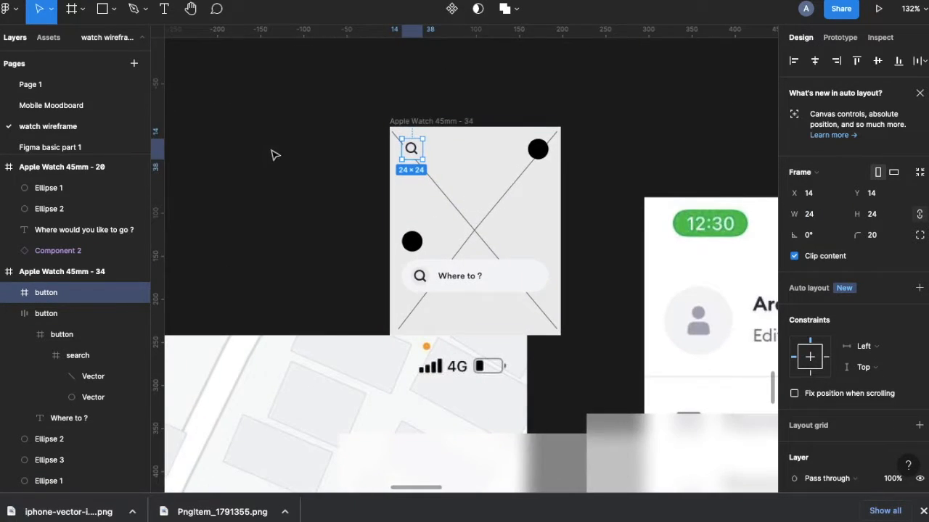
- Build a person icon beside the watch screen from a small circle and a 19 × 13 rectangle with rounded upper corners
scroll(275, 155, up, 1)
key(Escape)
key(o)
mouse_move(346, 156)
mouse_down()
mouse_move(332, 169)
mouse_move(354, 207)
mouse_move(335, 170)
mouse_up()
scroll(343, 197, up, 3)
key(Return)
key(Escape)
key(Return)
key(Escape)
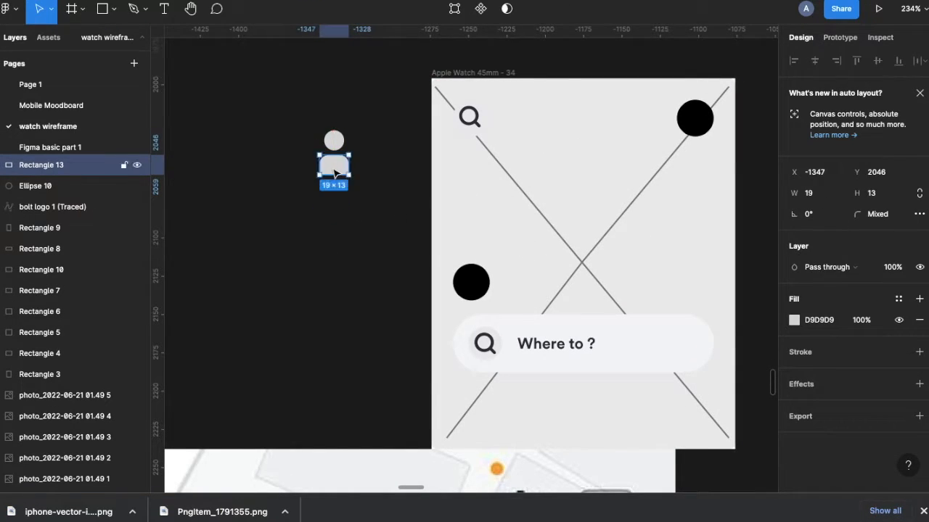
- Enclose the person icon in a 38 × 38 frame
key(f)
drag(310, 123, 367, 181)
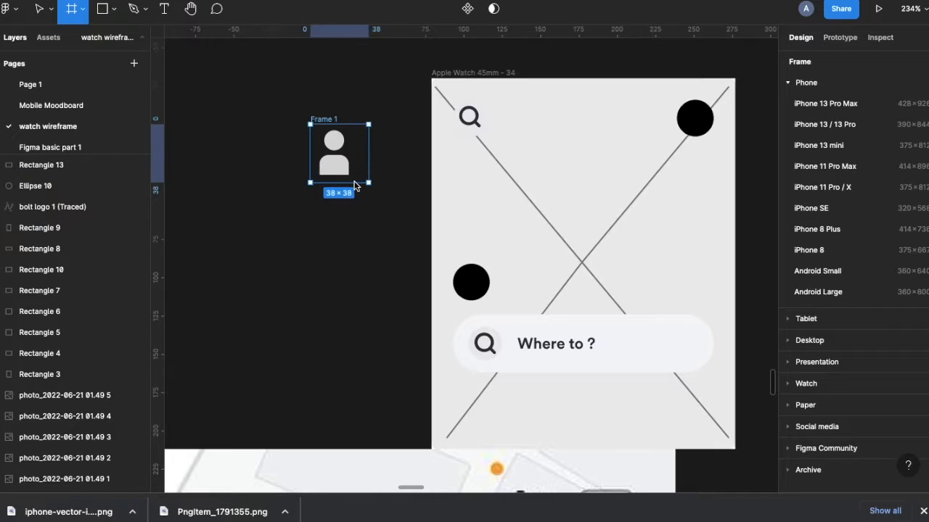
click(316, 130)
drag(311, 124, 323, 137)
key(ctrl+z)
- Fill the watch's top-left icon circle with FFFFFF
scroll(329, 135, down, 3)
click(397, 127)
scroll(395, 127, up, 3)
scroll(827, 309, down, 5)
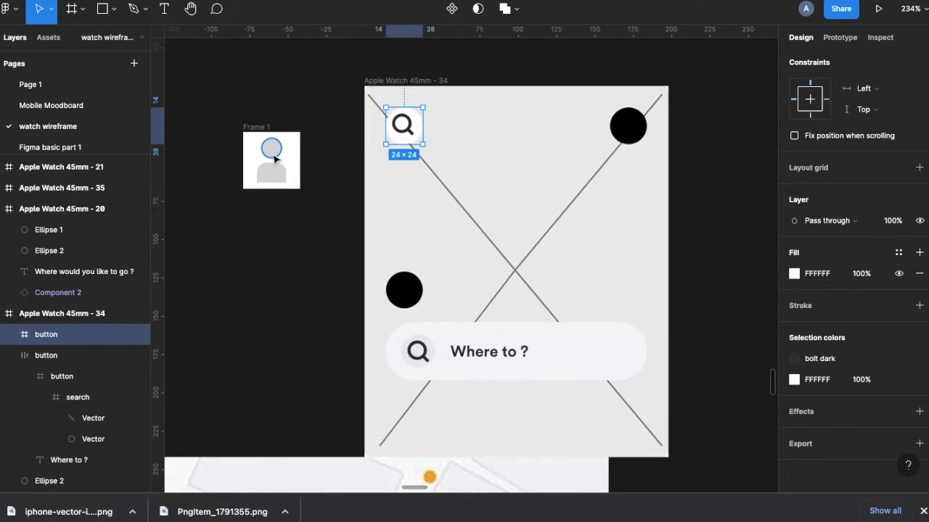
- Place the person icon, named user and sized 14 × 14, centered in the white circle in place of the search icon
double_click(247, 126)
drag(254, 149, 423, 154)
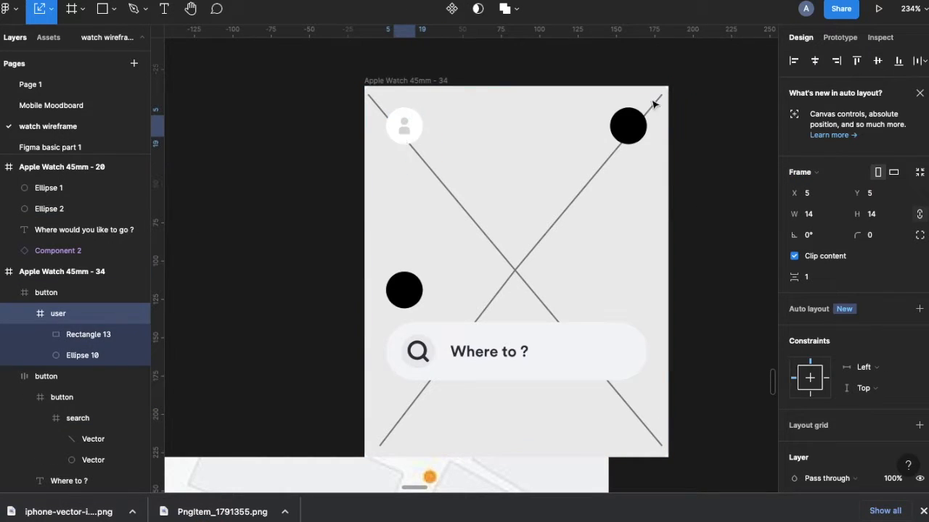
key(alt+h)
key(alt+v)
- Add a 000000 drop shadow at 25% with X 0 and Y 0 to the white user circle
scroll(317, 138, down, 5)
click(317, 141)
scroll(333, 160, up, 4)
click(373, 61)
scroll(820, 228, down, 5)
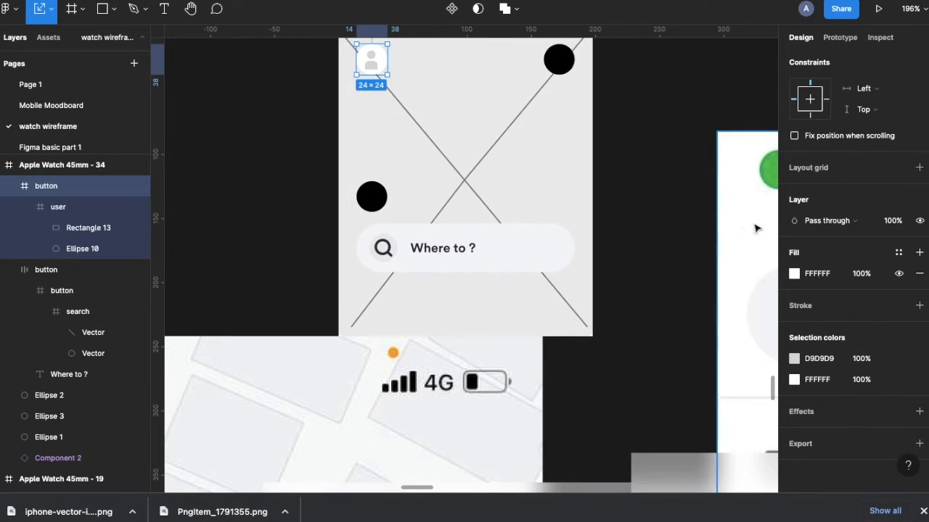
click(919, 411)
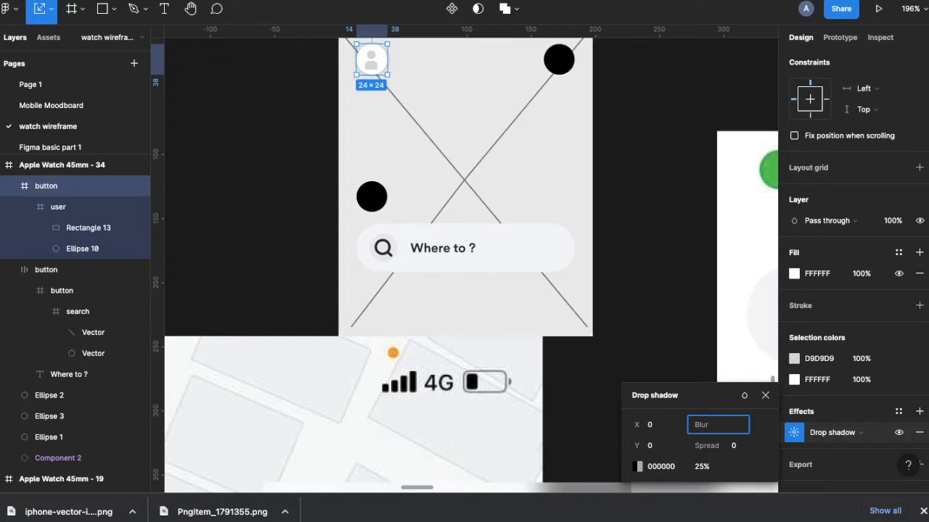
click(371, 245)
- Duplicate the user circle button onto the lower black circle above the Where to ? bar, keeping X 14
drag(372, 60, 372, 165)
click(370, 194)
scroll(370, 194, down, 5)
drag(555, 118, 309, 207)
scroll(475, 159, up, 5)
drag(442, 121, 442, 145)
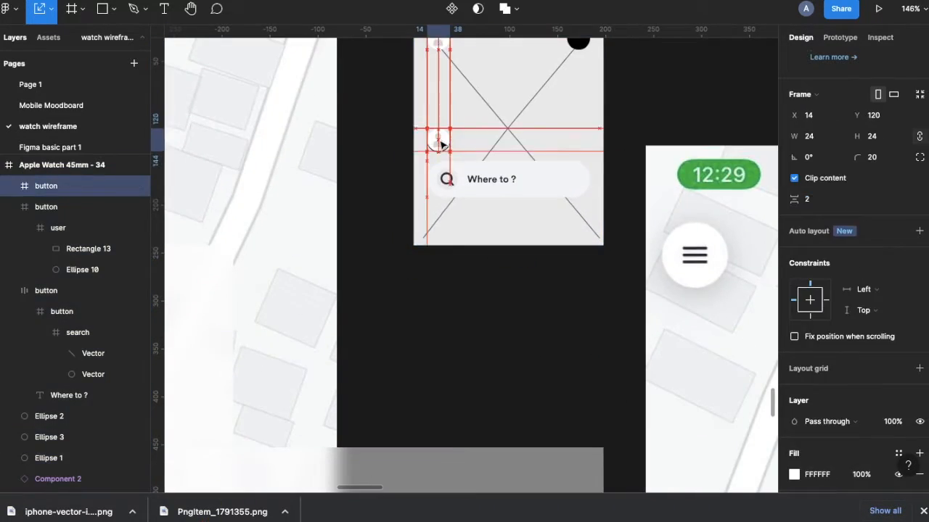
- Delete the three black placeholder ellipses from the Apple Watch 45mm - 34 frame
click(8, 206)
click(8, 228)
click(43, 247)
shift+click(43, 288)
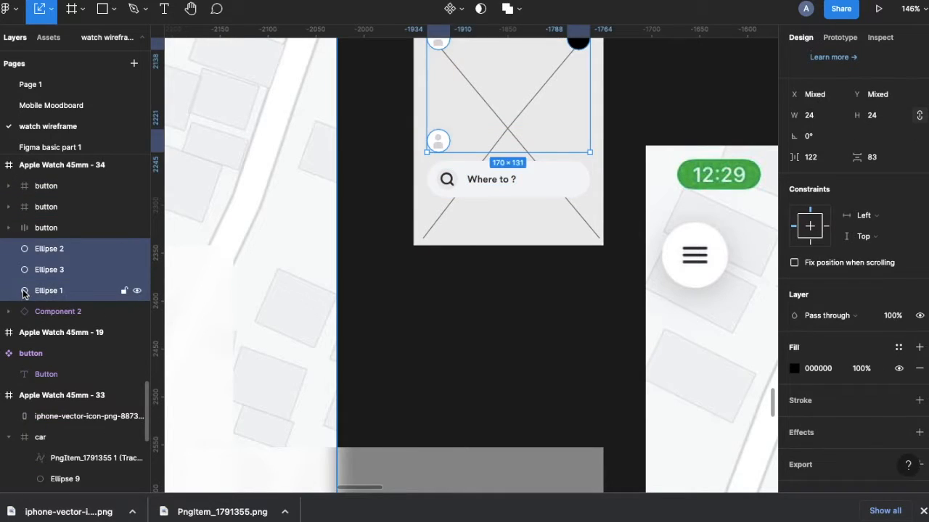
key(Delete)
- Find the Light send icon in the Iconly v2.3 plugin and insert it over the lower white button
right_click(439, 140)
mouse_move(522, 390)
click(620, 214)
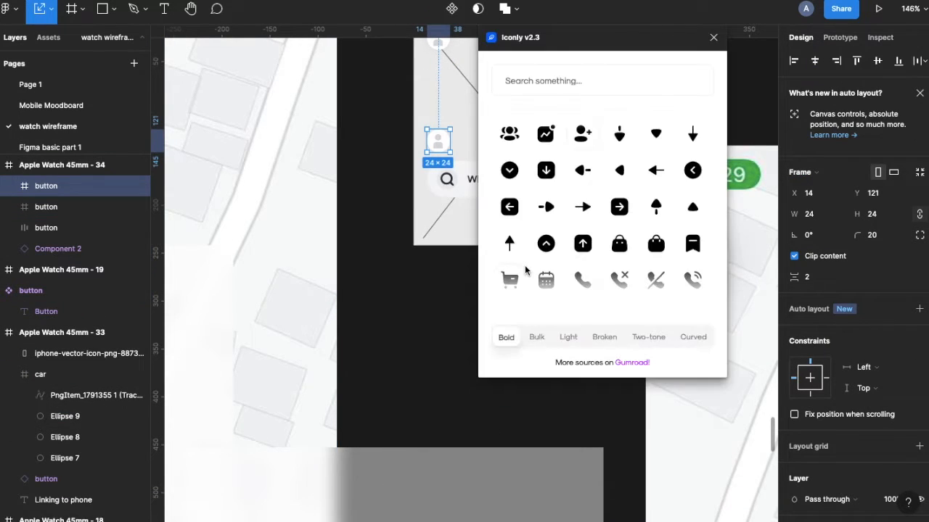
click(568, 337)
click(542, 80)
text(send)
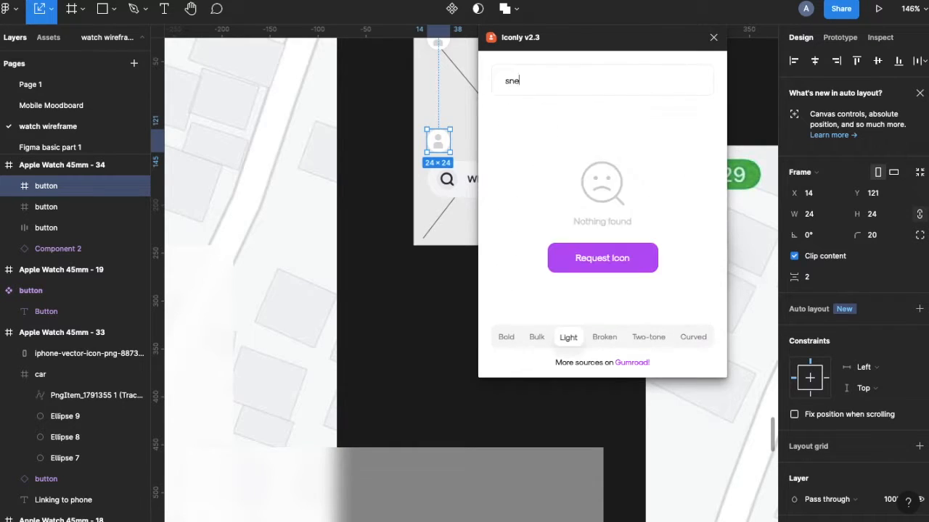
click(509, 134)
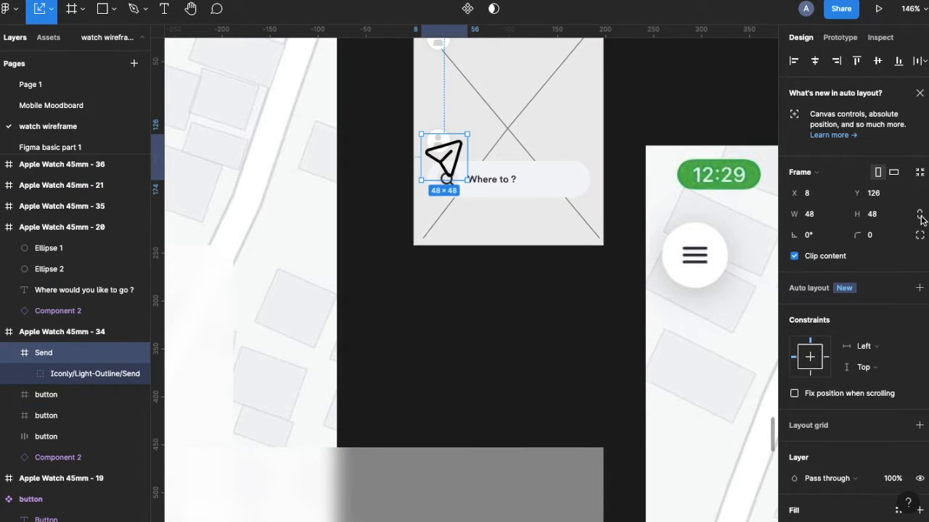
- Resize the Send icon proportionally to 18 × 18 and nest it in the lower white button, deleting the user icon there
click(920, 215)
click(871, 215)
text(18)
drag(45, 353, 53, 396)
click(48, 353)
click(56, 415)
key(Delete)
- Center the Send icon horizontally and vertically in its white circle
click(58, 373)
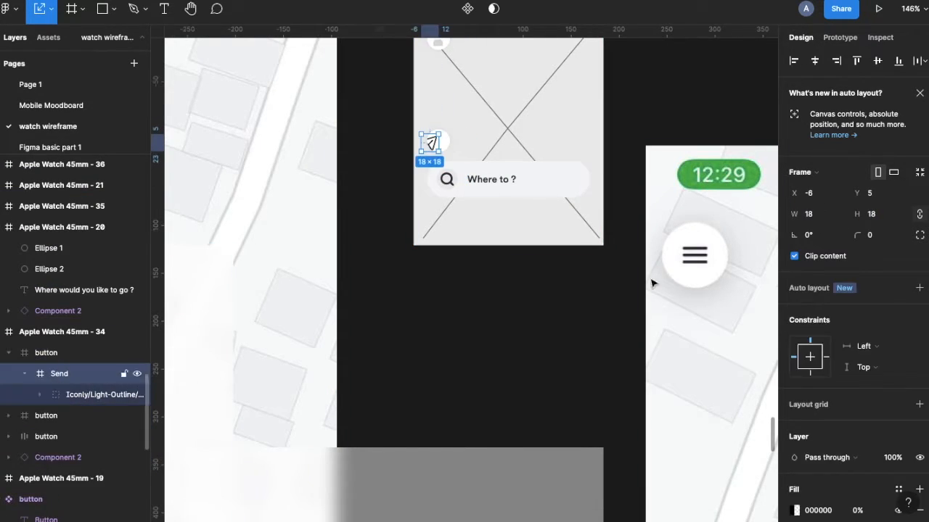
key(shift+Return)
double_click(433, 142)
key(alt+h)
key(alt+v)
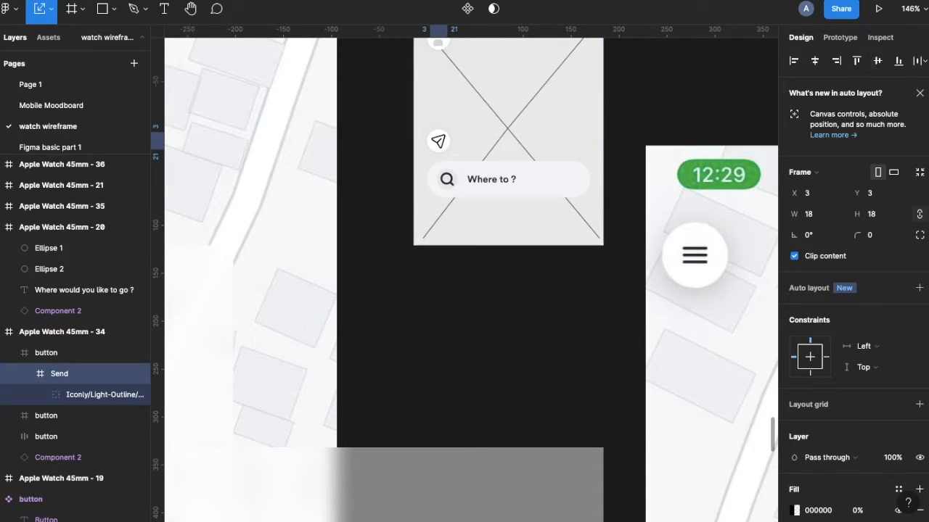
- Apply the bolt dark color to the Send icon and clear the transparent fill of its frame
scroll(889, 334, down, 5)
click(898, 396)
click(759, 458)
click(898, 415)
click(757, 480)
scroll(443, 253, down, 5)
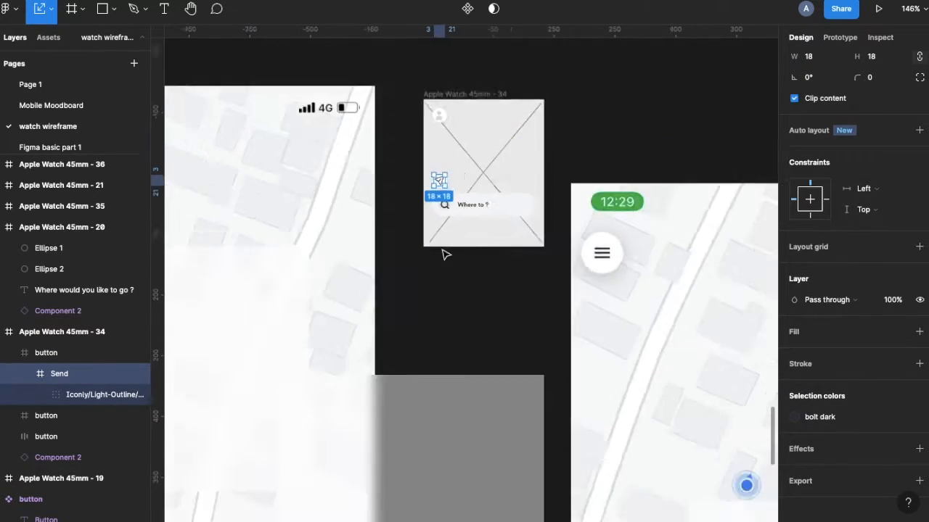
- Draw a circle beside the watch screen and fill it with 4A85FA sampled from the reference's location dot
click(465, 56)
scroll(469, 92, up, 4)
scroll(471, 92, down, 2)
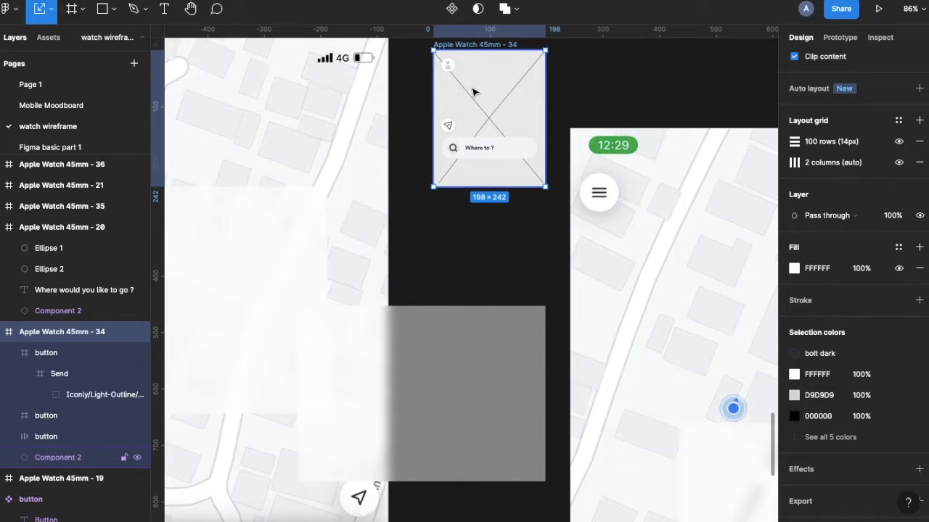
mouse_move(601, 78)
mouse_down()
mouse_move(639, 104)
mouse_move(600, 64)
mouse_move(646, 81)
mouse_up()
key(ctrl+z)
key(i)
click(730, 409)
- Build concentric rings around the blue circle, with a light blue middle ring and a 30% opacity outer circle
key(ctrl+d)
right_click(611, 75)
key(Escape)
key(i)
click(633, 96)
key(3)
- Add a triangular pointer filled with 4A85FA and rotated -5.45° to the location marker, and color the middle ring E2F6FE
key(Return)
scroll(629, 66, up, 5)
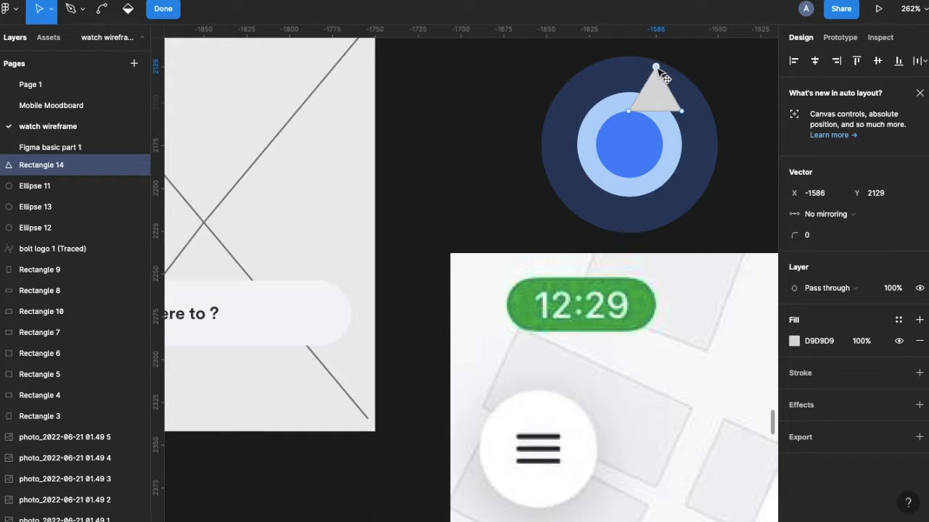
key(Escape)
scroll(665, 78, down, 5)
click(43, 186)
drag(36, 228, 57, 207)
click(655, 93)
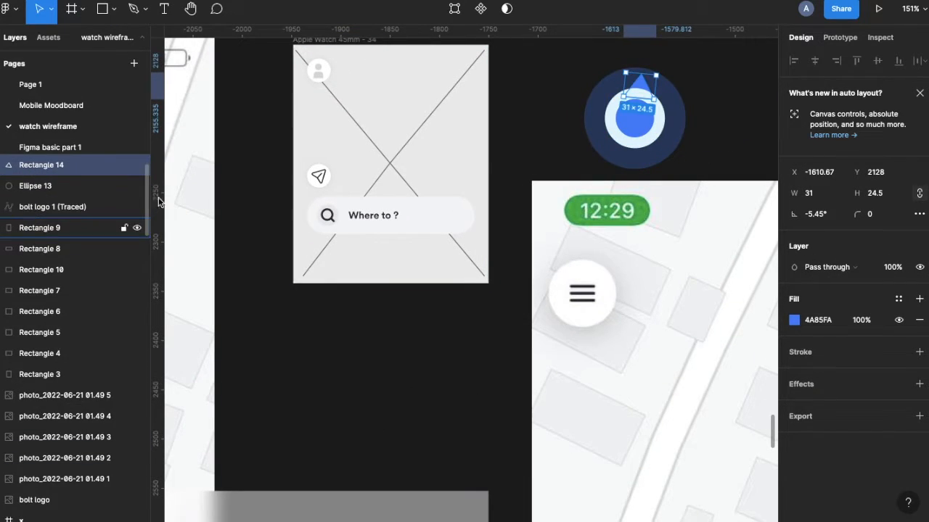
- Group the pointer and circles of the location marker and name the group locator
shift+click(44, 186)
key(ctrl+g)
scroll(655, 127, down, 5)
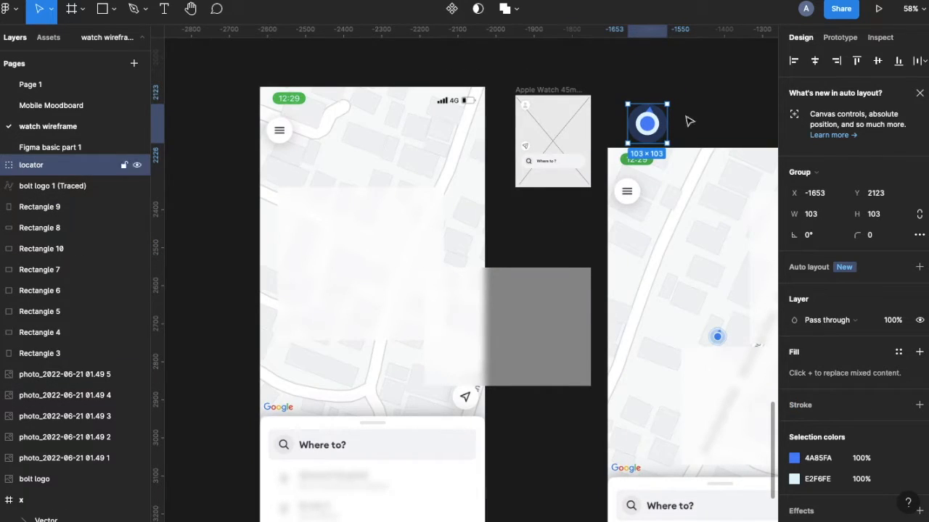
scroll(689, 122, down, 3)
- Move the Apple Watch 45mm - 34 frame and locator to the main screens, placing the frame beside Linking to phone at X 589, Y -78
click(559, 145)
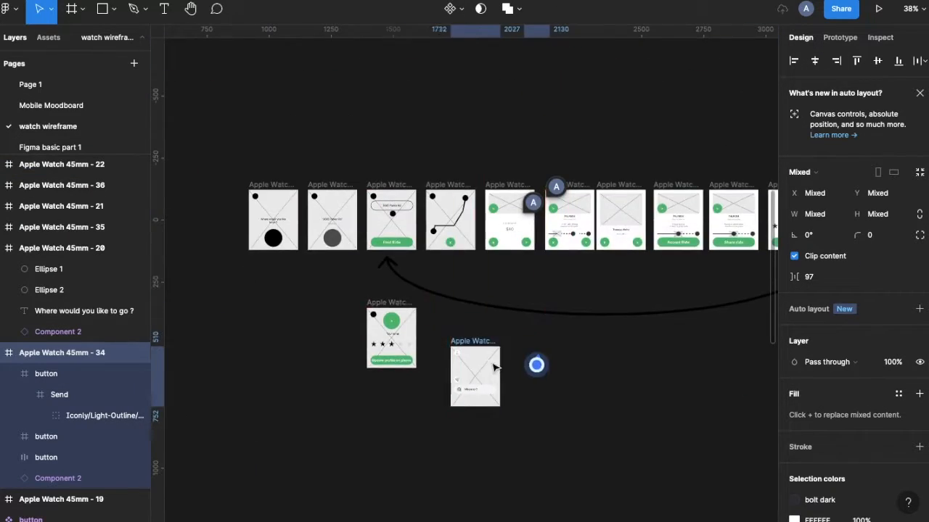
scroll(495, 368, up, 3)
click(598, 325)
scroll(387, 213, left, 3)
drag(598, 325, 373, 273)
scroll(373, 273, down, 1)
drag(710, 282, 318, 88)
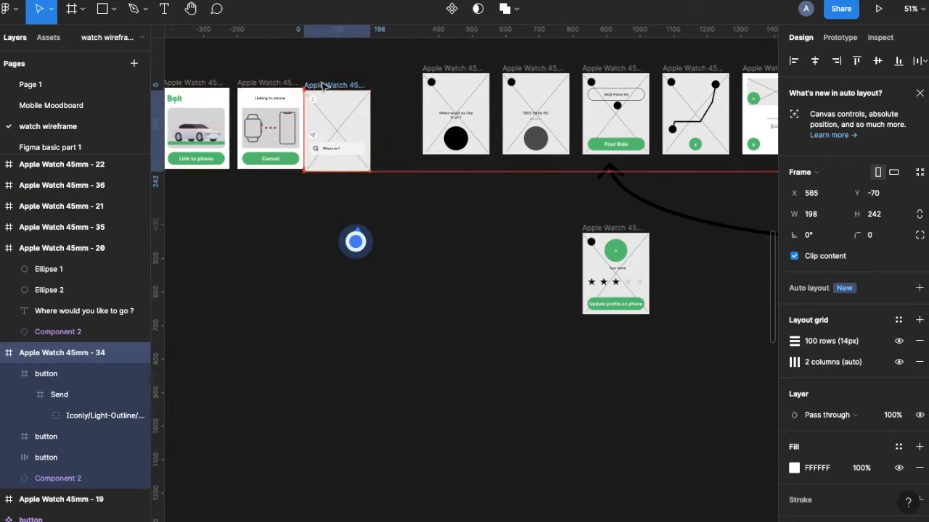
scroll(317, 88, up, 5)
click(468, 149)
click(415, 108)
scroll(418, 107, down, 2)
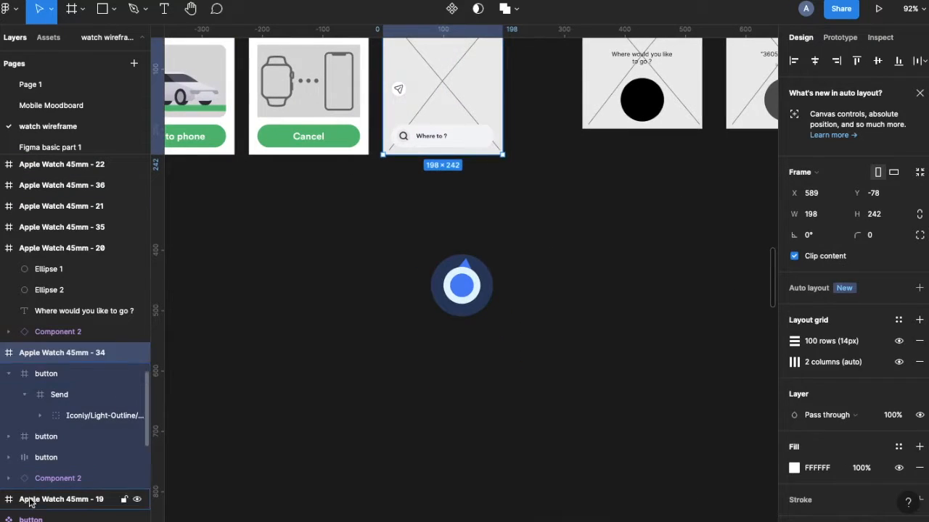
- Delete the crossed Component 2 placeholder from Apple Watch 45mm - 34 and cover the screen with a 198 × 242 rectangle
click(45, 479)
key(Delete)
scroll(313, 286, up, 3)
scroll(401, 201, up, 5)
click(394, 159)
key(r)
drag(377, 57, 610, 341)
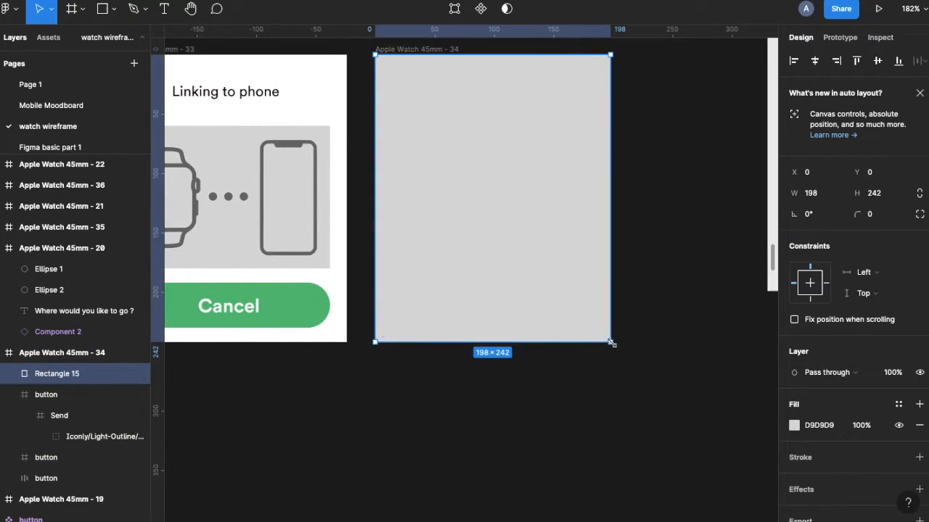
- Rename the full-screen rectangle map and send it behind the buttons and the Where to ? bar
key(ctrl+r)
text(map)
key(Return)
key(ctrl+shift+[)
click(406, 212)
key(Escape)
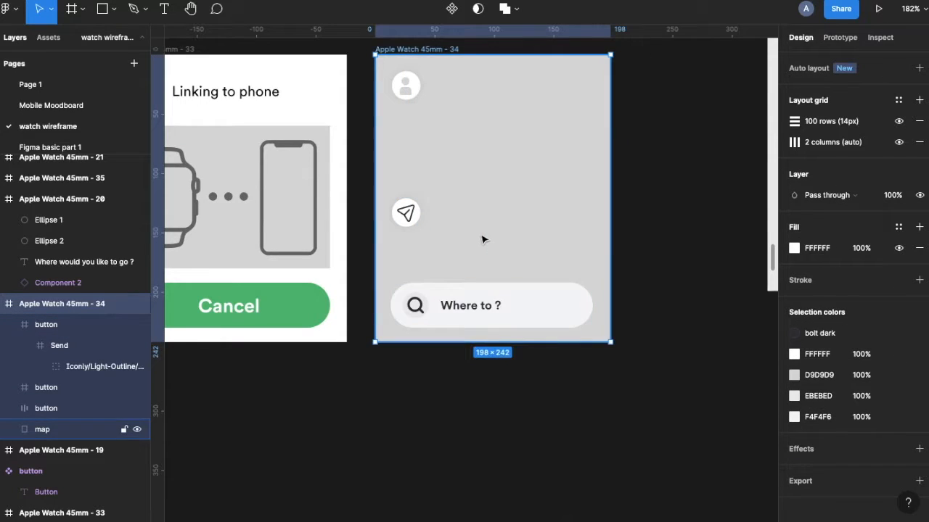
- Fill the map rectangle with a zoomed-in Light style map of the Liberty Street Historic District using the Mapsicle plugin
right_click(43, 429)
mouse_move(84, 427)
mouse_move(218, 337)
click(356, 339)
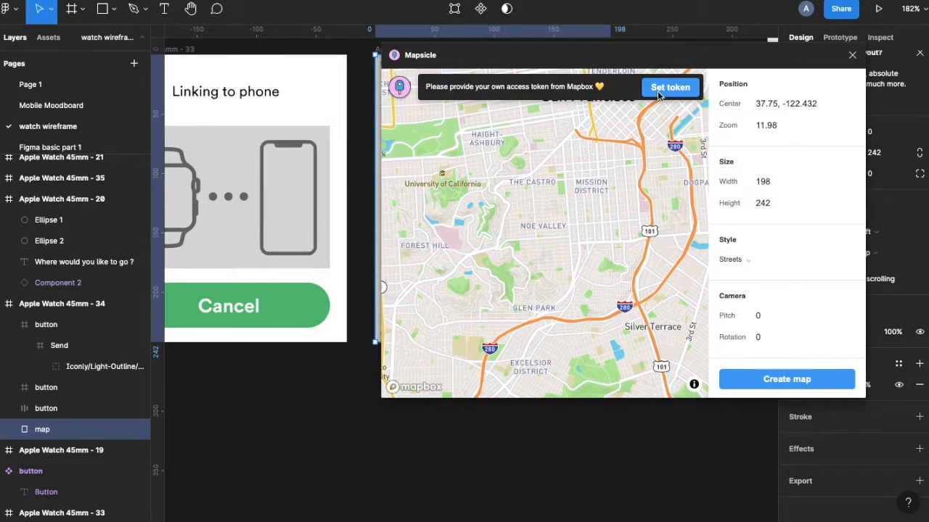
scroll(583, 199, up, 4)
click(734, 259)
click(732, 290)
scroll(609, 222, up, 4)
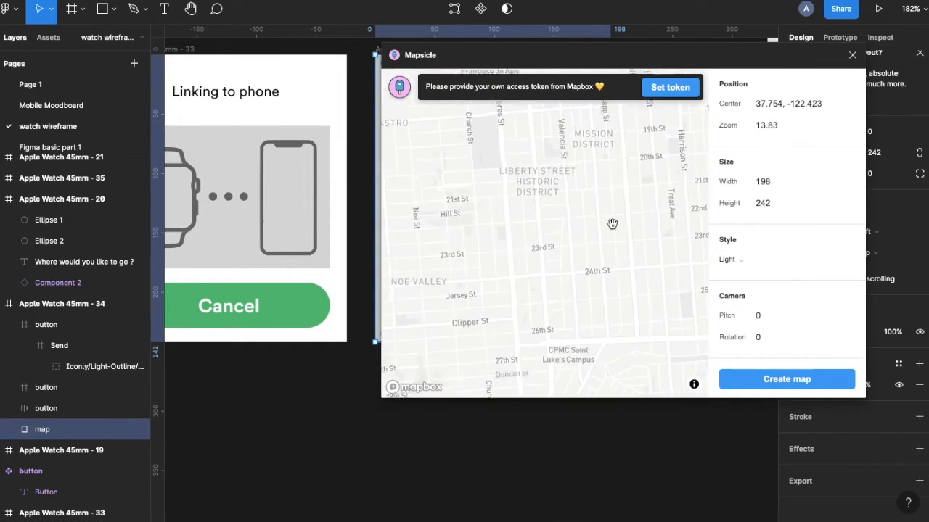
click(769, 383)
key(Escape)
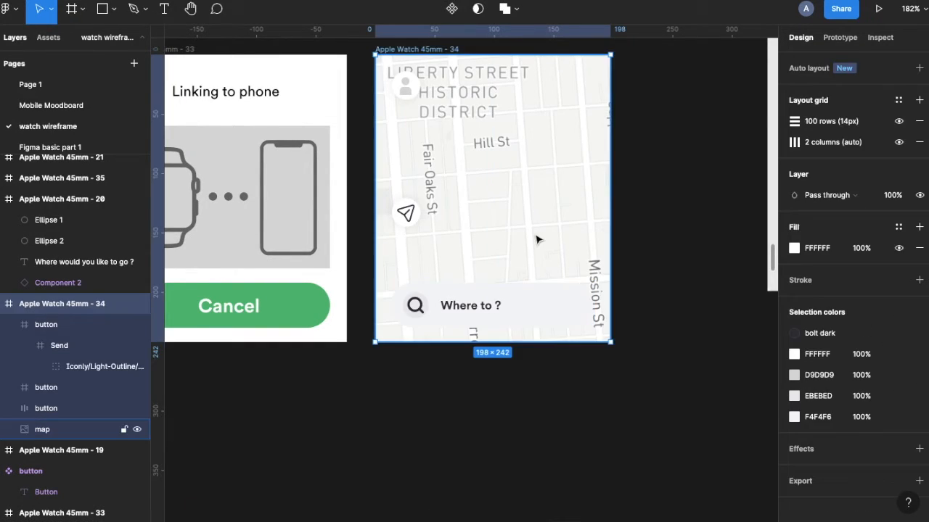
- Reopen the map layer in Mapsicle and switch the map to a dark style
click(518, 215)
right_click(519, 216)
mouse_move(581, 426)
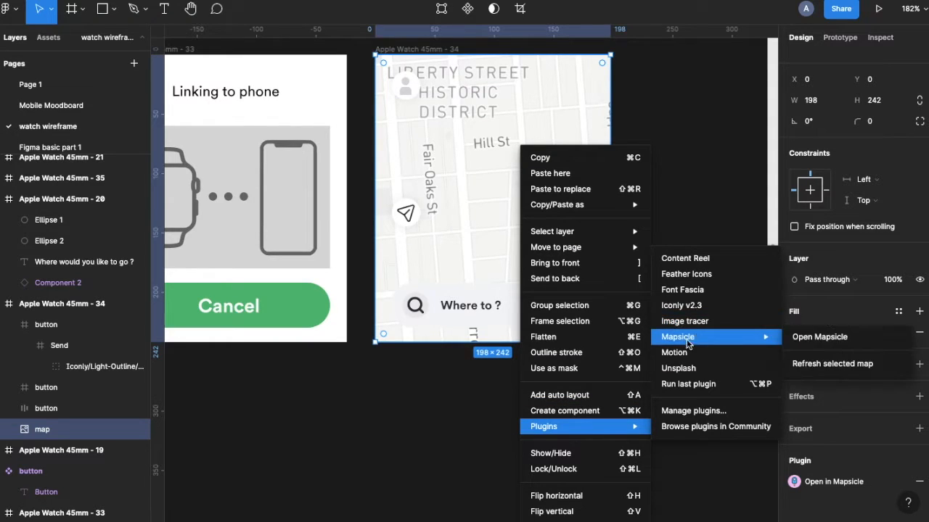
click(682, 337)
click(728, 257)
click(742, 309)
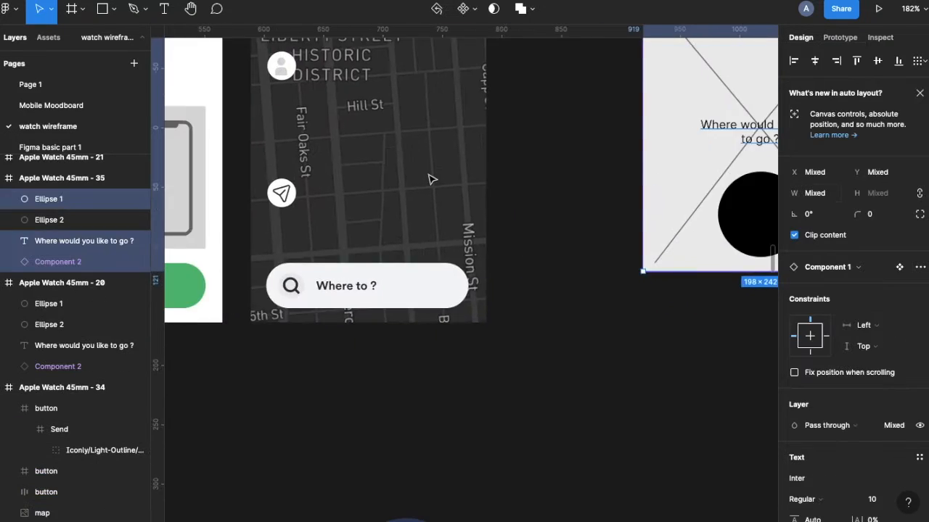
- Move the Apple Watch 45mm - 35 frame beside Apple Watch 45mm - 34 and align it with that row of screens
scroll(499, 195, down, 5)
click(589, 101)
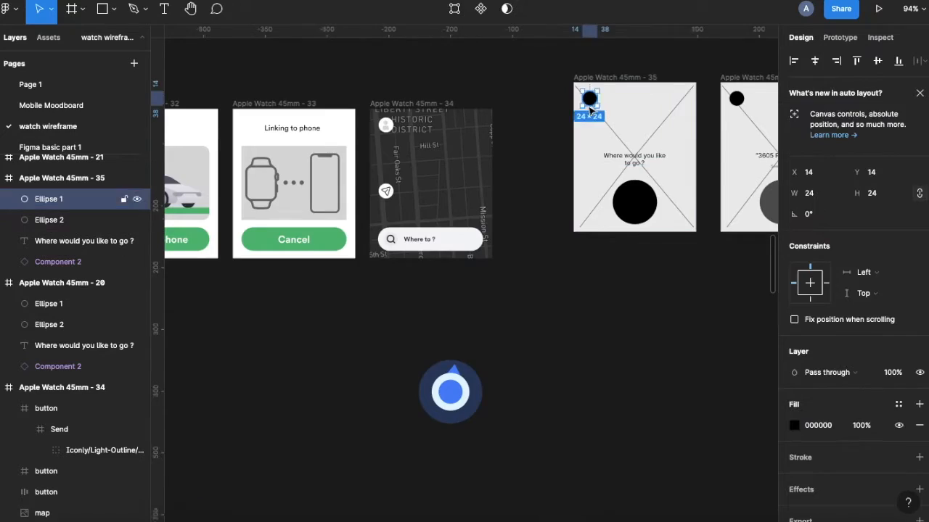
scroll(580, 116, left, 4)
scroll(431, 164, down, 5)
scroll(434, 174, left, 7)
scroll(508, 272, up, 6)
scroll(508, 308, right, 8)
scroll(300, 414, left, 8)
scroll(312, 327, right, 8)
scroll(326, 237, up, 6)
click(403, 212)
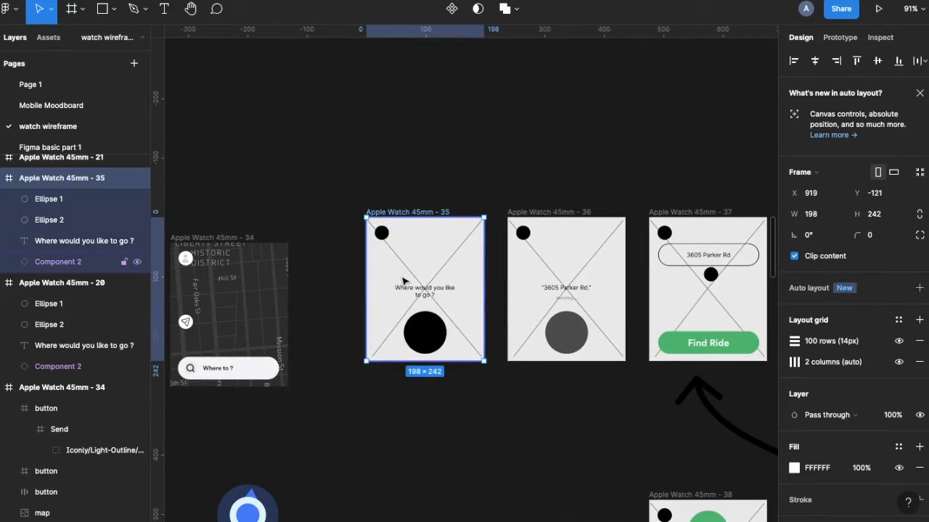
scroll(404, 283, left, 4)
scroll(398, 363, down, 5)
scroll(406, 367, up, 4)
drag(681, 128, 638, 145)
scroll(607, 178, up, 5)
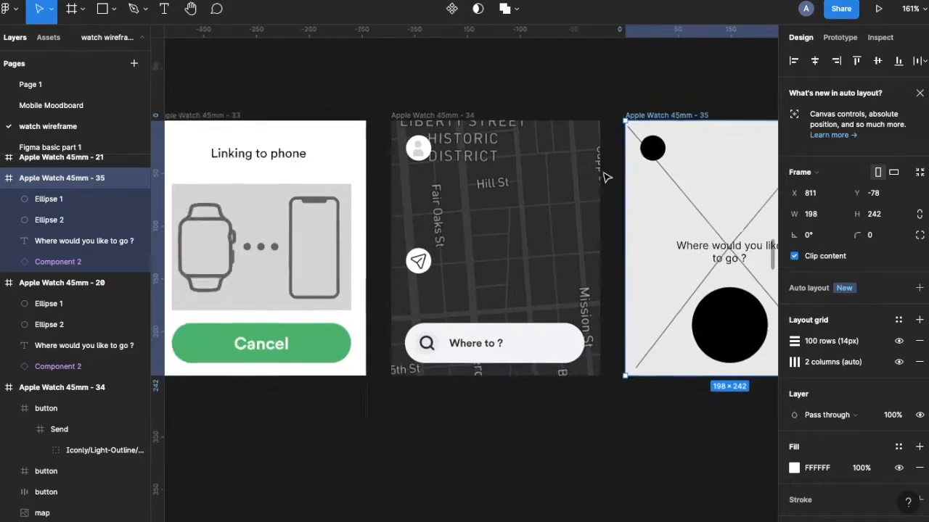
- Delete the crossed placeholder from Apple Watch 45mm - 35 and make the "Where would you like to go ?" text bold
scroll(608, 178, right, 3)
scroll(607, 178, down, 1)
click(667, 199)
key(Delete)
click(624, 217)
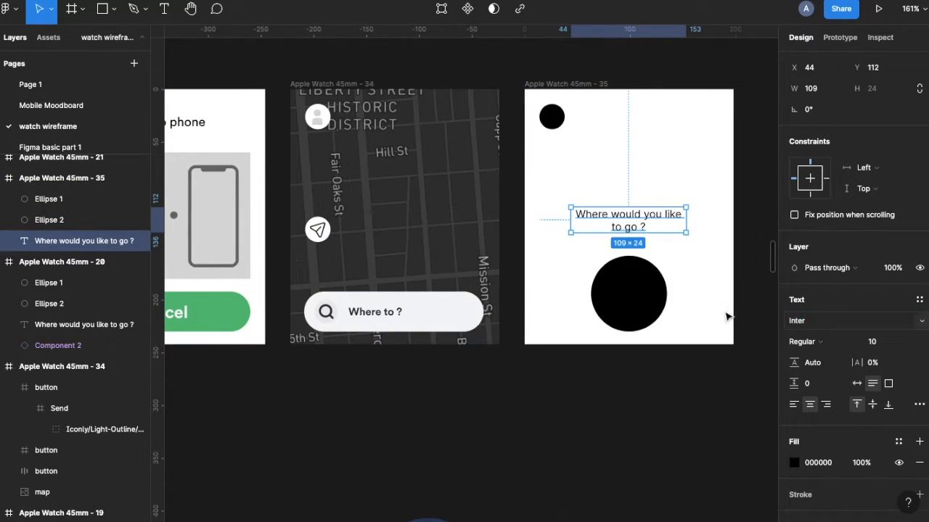
click(801, 342)
click(819, 376)
scroll(580, 159, right, 2)
scroll(581, 159, down, 1)
click(498, 80)
right_click(577, 132)
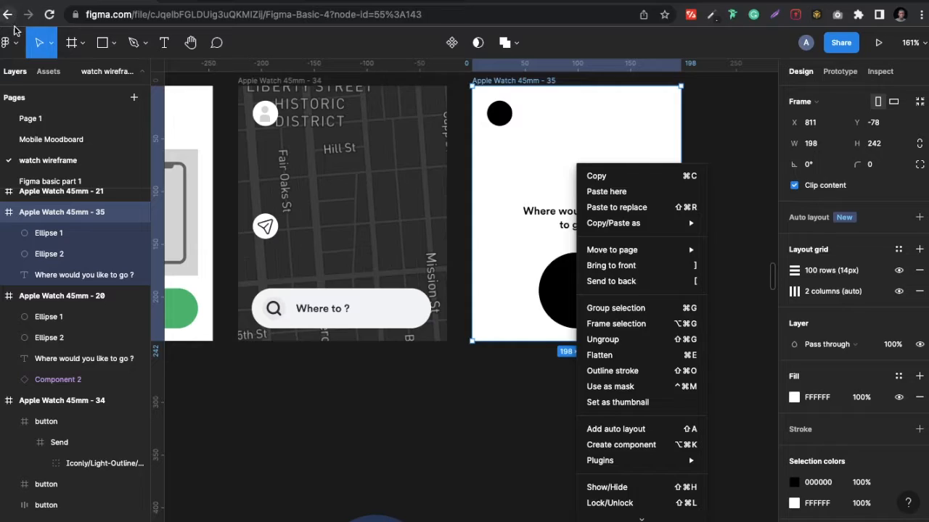
click(15, 32)
- Thin the search icon's strokes in the Where to ? bar, reduce the icon to 14 × 14 and center it in its circle
scroll(247, 297, up, 5)
scroll(246, 297, up, 2)
double_click(327, 239)
click(793, 343)
click(620, 222)
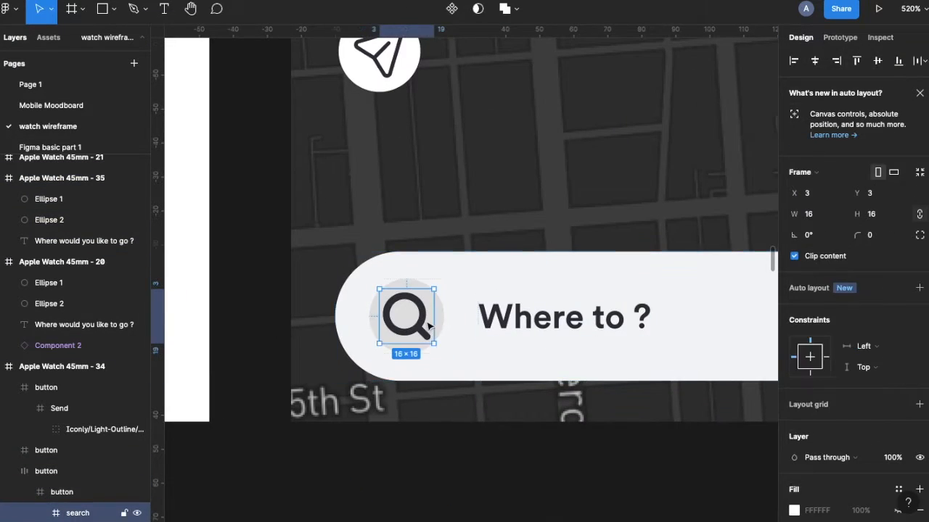
key(Return)
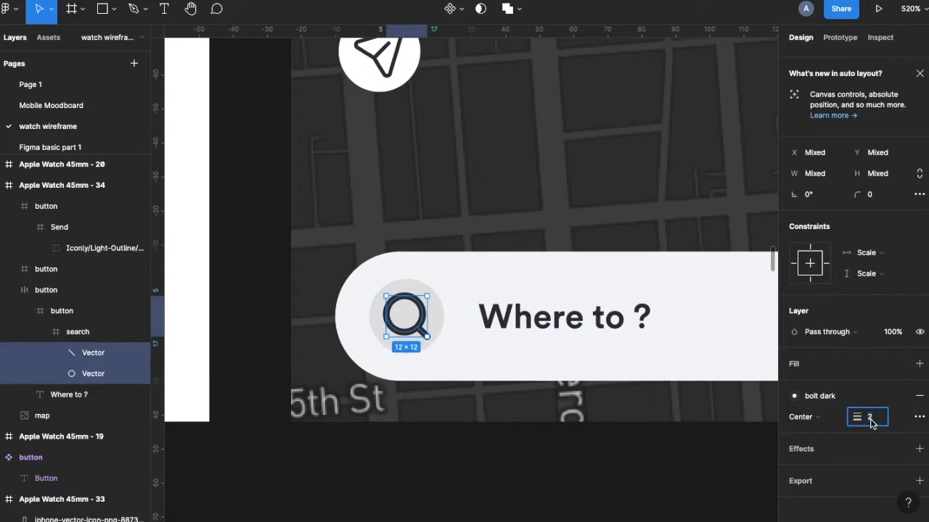
key(Escape)
click(874, 221)
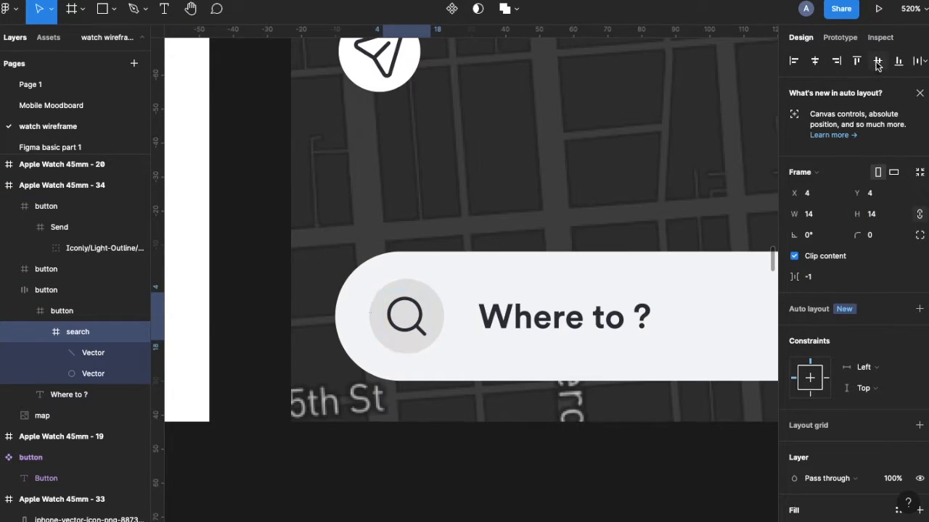
click(877, 64)
- Set a corner radius of 6 on the illustration box of the Linking to phone screen
scroll(494, 161, down, 10)
scroll(494, 254, up, 3)
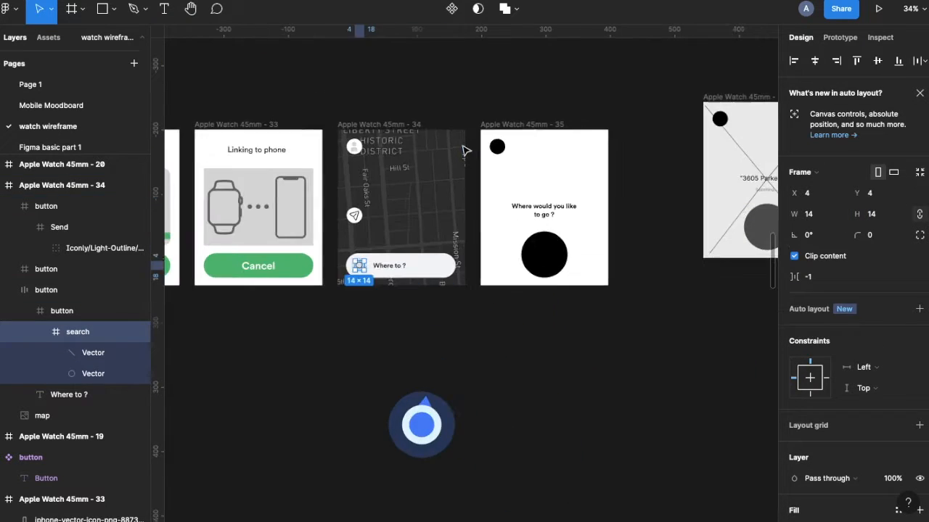
click(497, 147)
click(445, 107)
scroll(326, 180, left, 4)
click(435, 167)
drag(857, 229, 859, 230)
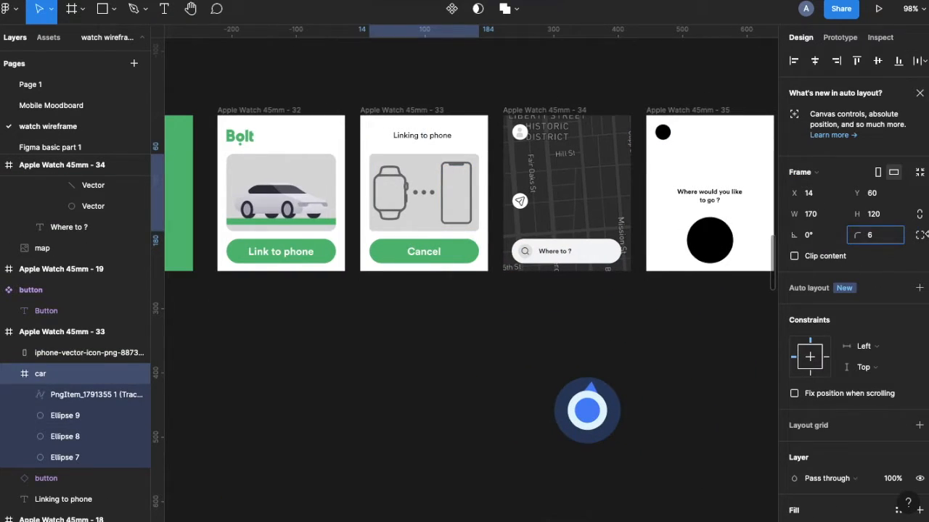
- Fill the watch-and-phone illustration box with F4F4F4 and apply the same colour to the car box on Apple Watch 45mm - 32
scroll(783, 377, down, 3)
click(793, 311)
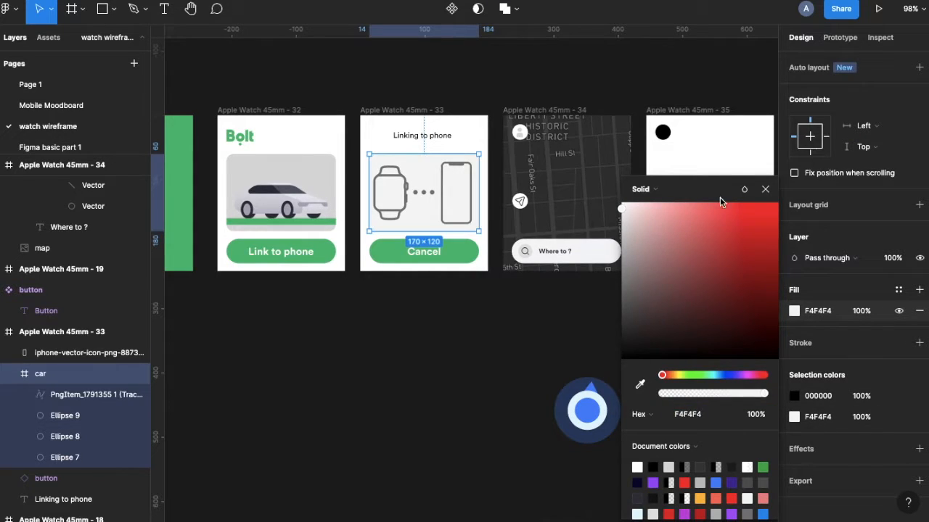
click(817, 310)
key(super+c)
click(295, 169)
click(818, 418)
key(super+v)
click(473, 334)
scroll(472, 335, down, 3)
scroll(508, 319, left, 1)
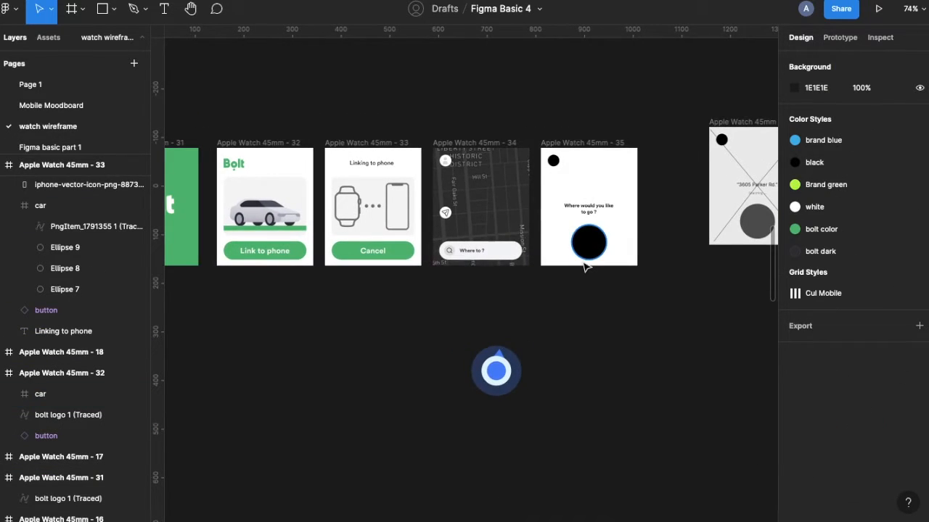
- Insert the arrow-left and mic icons with the Feather Icons plugin and place the mic on the large circle of Apple Watch 45mm - 35
right_click(492, 95)
mouse_move(527, 209)
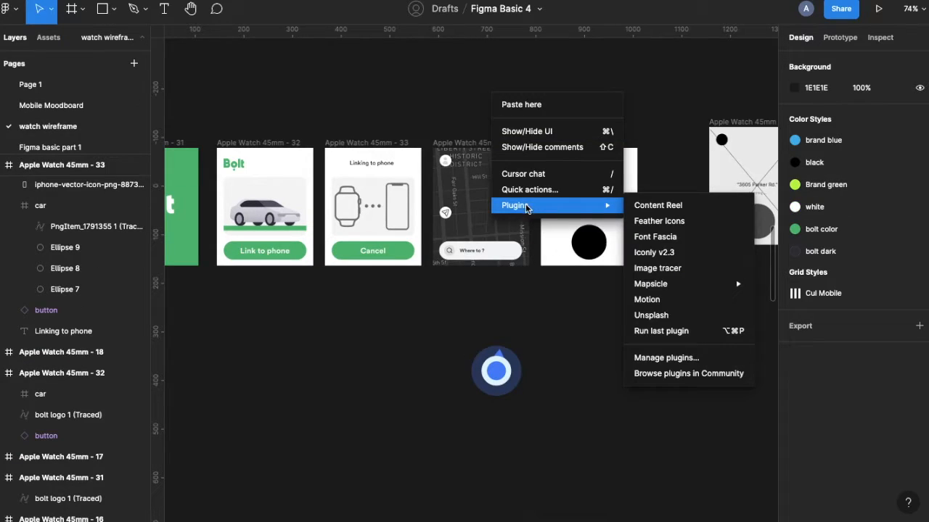
click(657, 221)
click(423, 254)
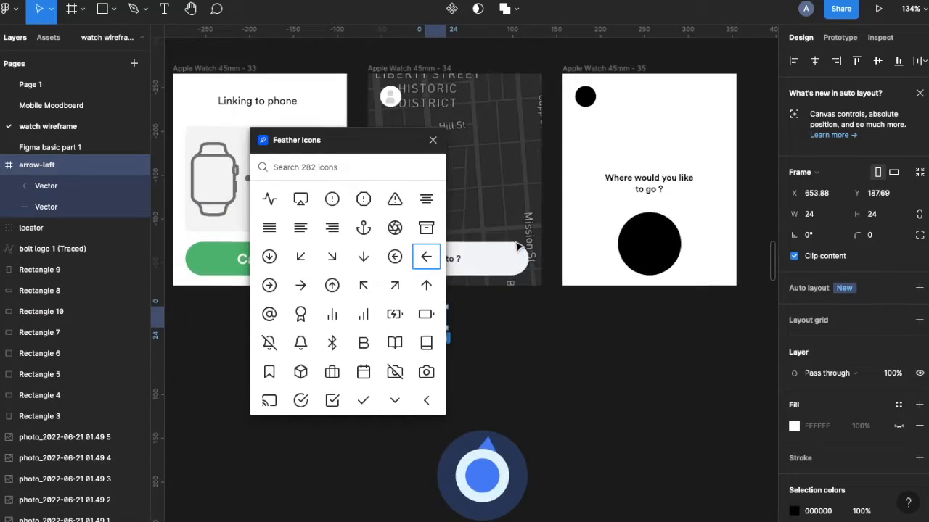
scroll(348, 290, down, 5)
click(269, 198)
drag(473, 285, 712, 204)
- Fill the large circle behind the mic with the bolt color style and replace the small black circle with the arrow-left icon
click(728, 228)
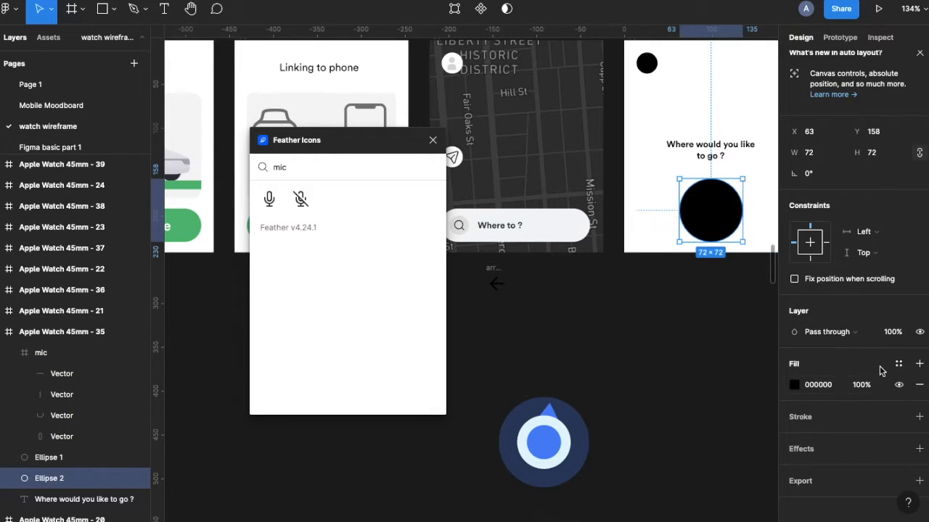
key(ctrl+alt+v)
drag(493, 282, 647, 64)
click(40, 383)
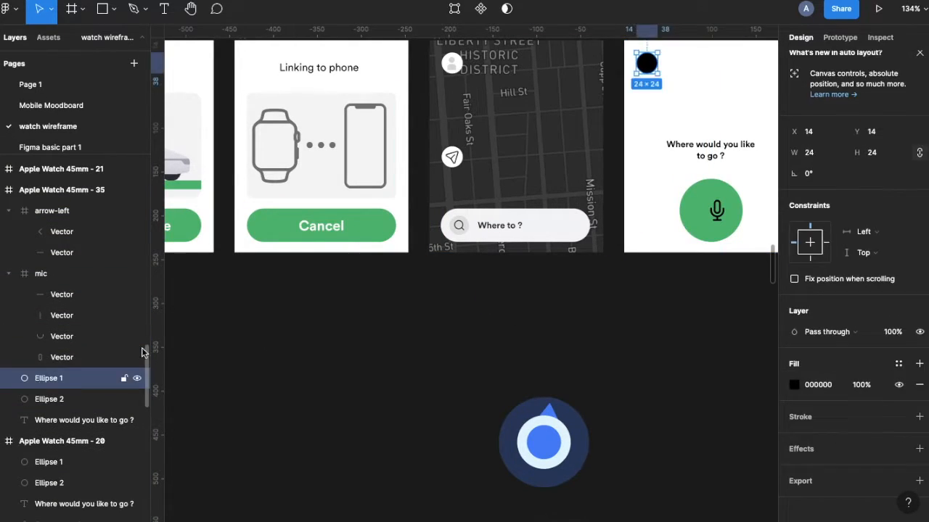
key(Delete)
- Enlarge the mic icon to 34 × 34, center it on the green circle and apply the white colour style
click(716, 208)
scroll(716, 208, up, 5)
scroll(833, 337, down, 3)
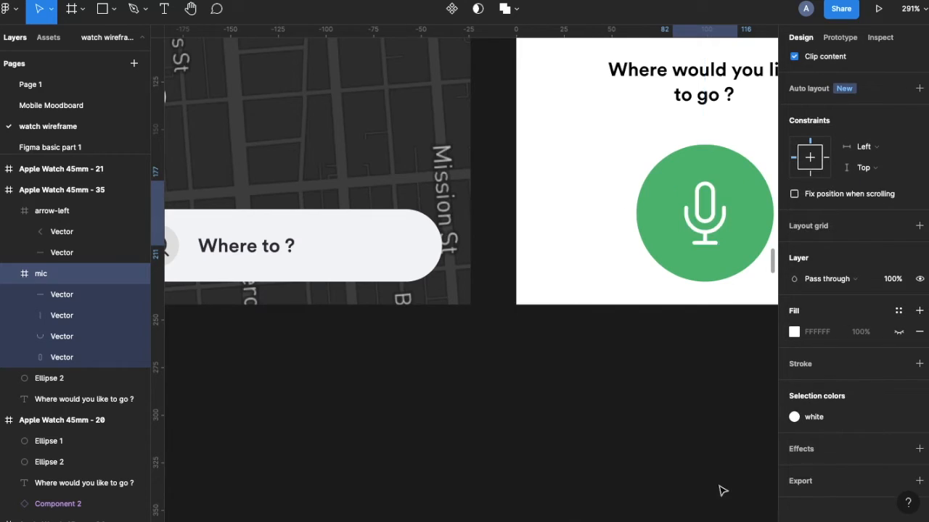
click(652, 269)
- Add a soft green 53B976 drop shadow with zero X and Y offset around the mic circle, using a green rectangle as colour sample
scroll(647, 283, down, 3)
right_click(544, 404)
click(573, 403)
click(898, 299)
click(888, 378)
key(Escape)
click(665, 244)
click(794, 470)
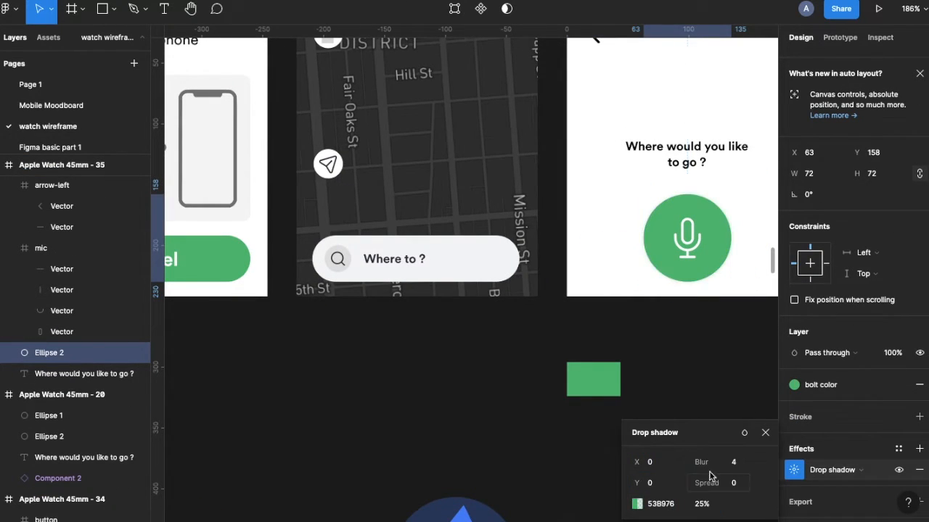
click(609, 336)
- Copy the Bolt logo to the top center of Apple Watch 45mm - 35 and scale it down
scroll(598, 335, down, 4)
scroll(525, 201, up, 2)
scroll(525, 201, down, 5)
drag(434, 170, 680, 174)
scroll(685, 176, up, 5)
scroll(525, 187, down, 2)
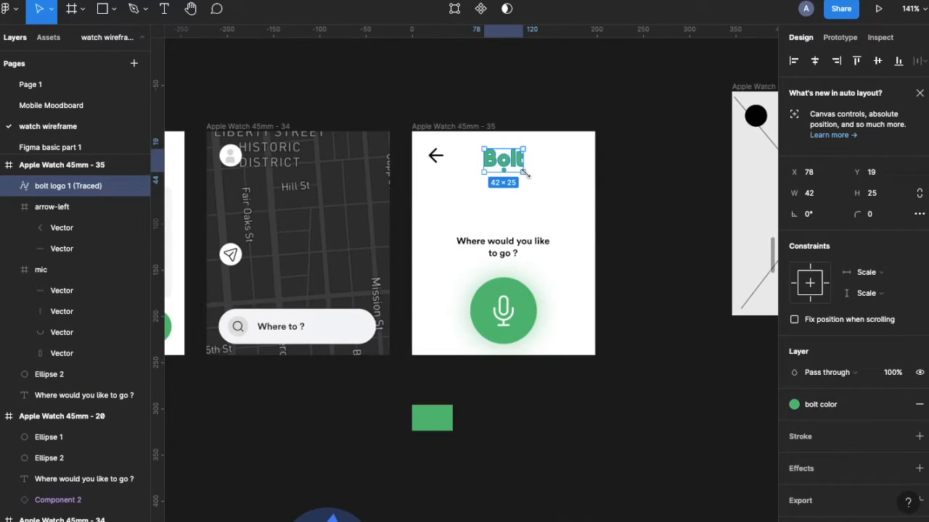
scroll(342, 151, down, 3)
- Move Apple Watch 45mm - 36 beside Apple Watch 45mm - 35 and delete its crossed placeholder, black circle and grey circle
click(406, 138)
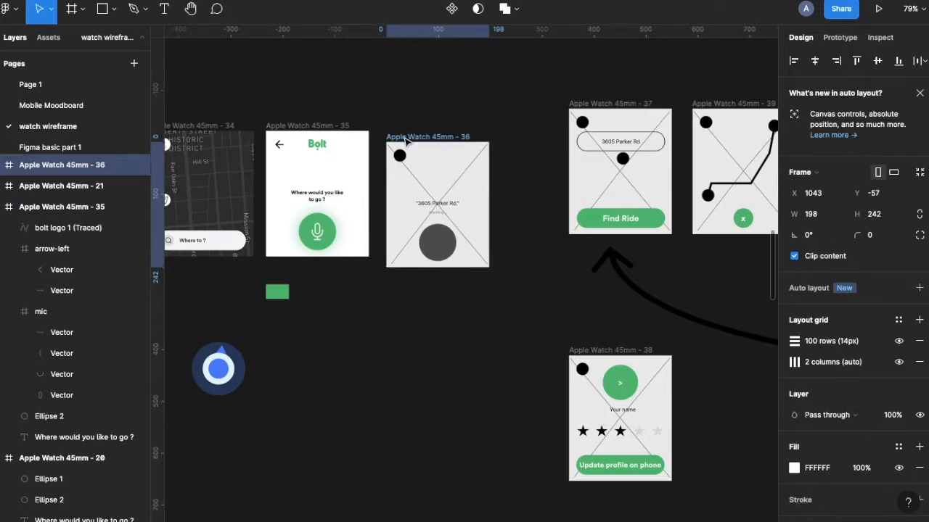
drag(396, 132, 392, 132)
click(429, 234)
key(Delete)
click(394, 171)
click(8, 227)
click(136, 269)
key(Delete)
- Copy the back arrow, Bolt logo, mic icon and glowing green circle from Apple Watch 45mm - 35 into Apple Watch 45mm - 36
click(280, 144)
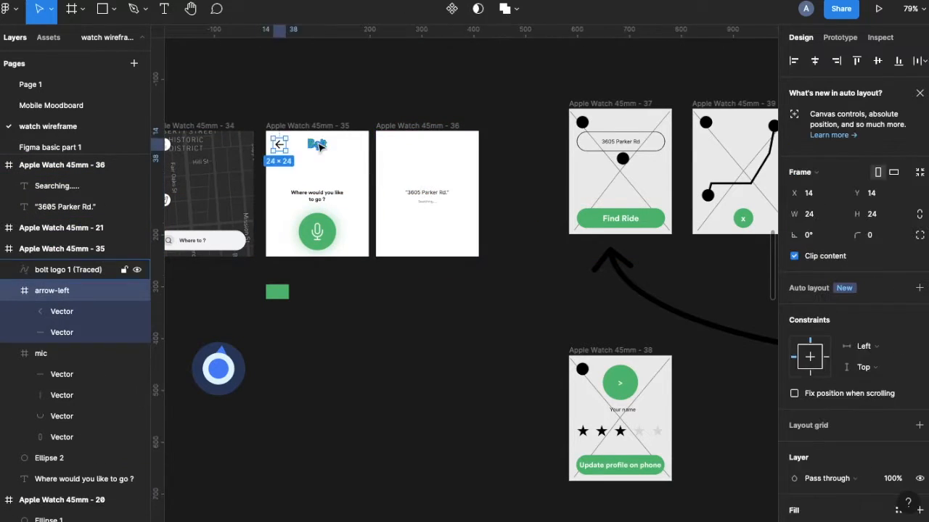
shift+click(320, 146)
shift+click(368, 301)
shift+click(352, 280)
click(648, 211)
key(ctrl+v)
- Set the "3605 Parker Rd." and "Searching....." texts on Apple Watch 45mm - 36 in the Circular Std font
click(586, 224)
click(835, 425)
text(Cir)
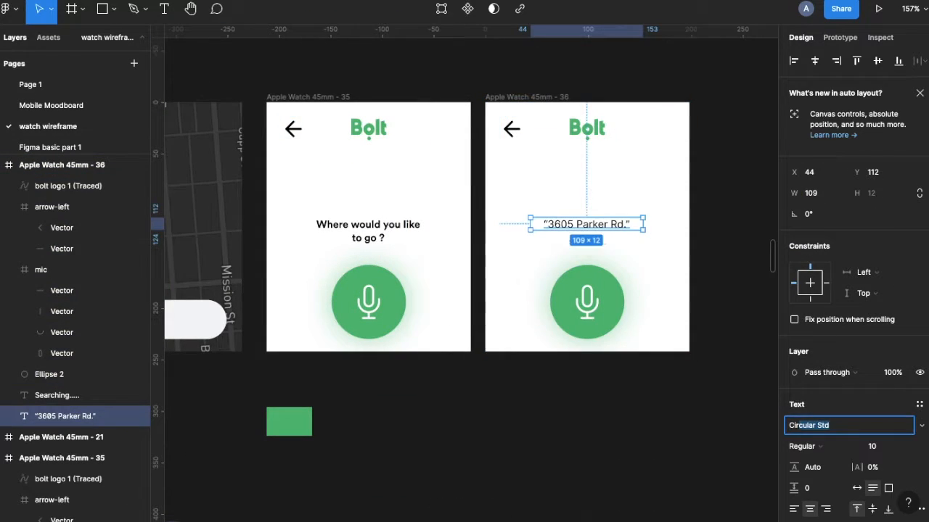
key(Return)
click(586, 242)
click(806, 426)
text(Circular Std)
key(Return)
- Examine the Bolt reference screenshot with the address bar, route map and ride options as a model for Apple Watch 45mm - 37
scroll(636, 332, up, 5)
scroll(636, 331, down, 8)
scroll(636, 331, left, 2)
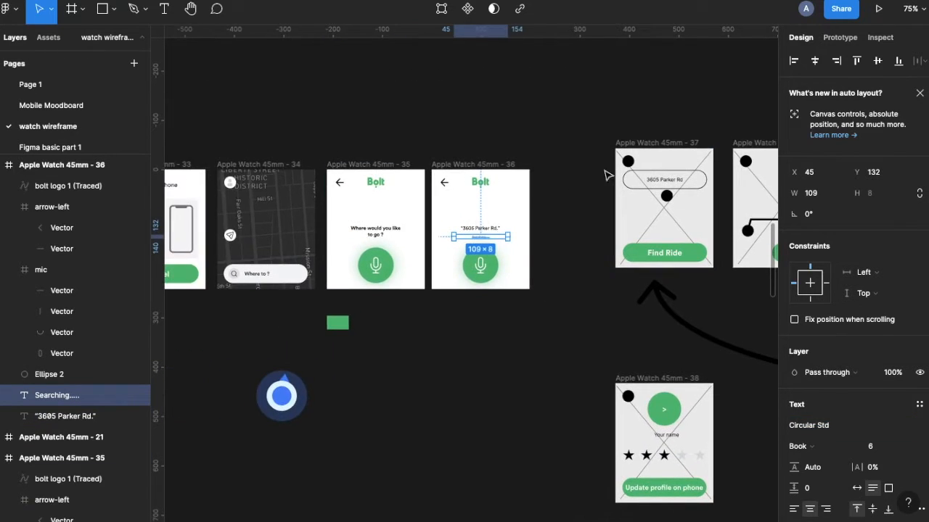
click(636, 143)
scroll(636, 149, down, 5)
scroll(636, 149, left, 10)
scroll(513, 128, up, 3)
scroll(433, 106, up, 3)
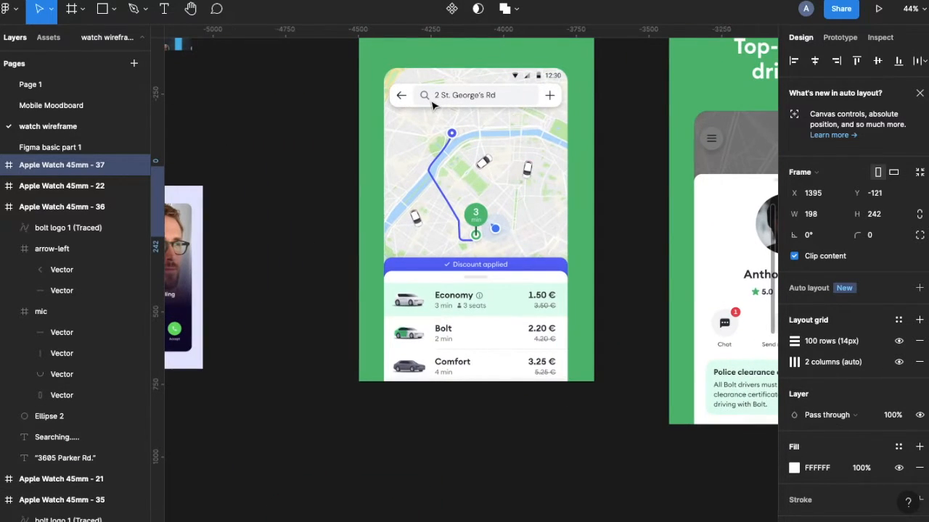
scroll(433, 106, down, 5)
scroll(508, 131, right, 8)
scroll(707, 197, up, 6)
scroll(706, 197, down, 4)
scroll(597, 197, right, 3)
scroll(597, 196, up, 4)
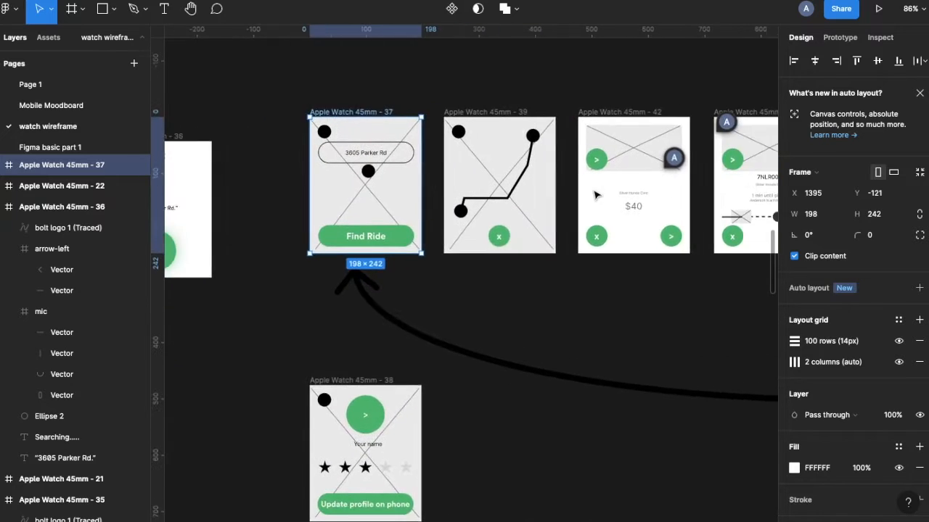
- Delete the thick hand-drawn arrow below Apple Watch 45mm - 37 and move that frame beside Apple Watch 45mm - 36
scroll(597, 197, left, 1)
click(407, 316)
drag(406, 316, 560, 394)
scroll(310, 176, down, 6)
key(Delete)
scroll(309, 177, up, 8)
scroll(362, 172, left, 2)
drag(483, 100, 361, 137)
scroll(320, 145, left, 2)
- Copy the dark map from Apple Watch 45mm - 34 into Apple Watch 45mm - 37 behind its controls and delete the crossed placeholder
click(269, 149)
scroll(269, 151, down, 3)
scroll(269, 167, left, 4)
click(266, 189)
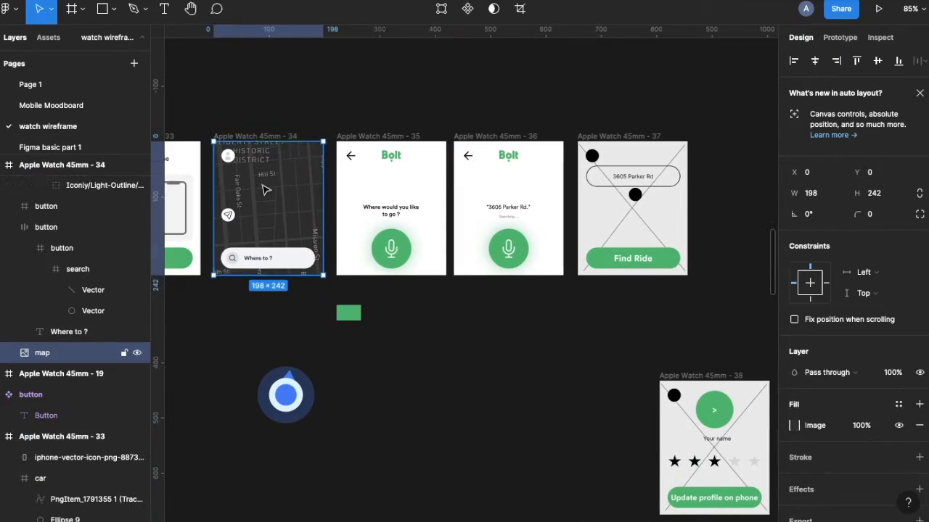
click(600, 138)
key(super+v)
drag(44, 186, 43, 286)
click(51, 290)
key(Delete)
- Set the 3605 Parker Rd address text on Apple Watch 45mm - 37 in Circular Std Book
scroll(626, 189, up, 10)
click(603, 142)
double_click(603, 140)
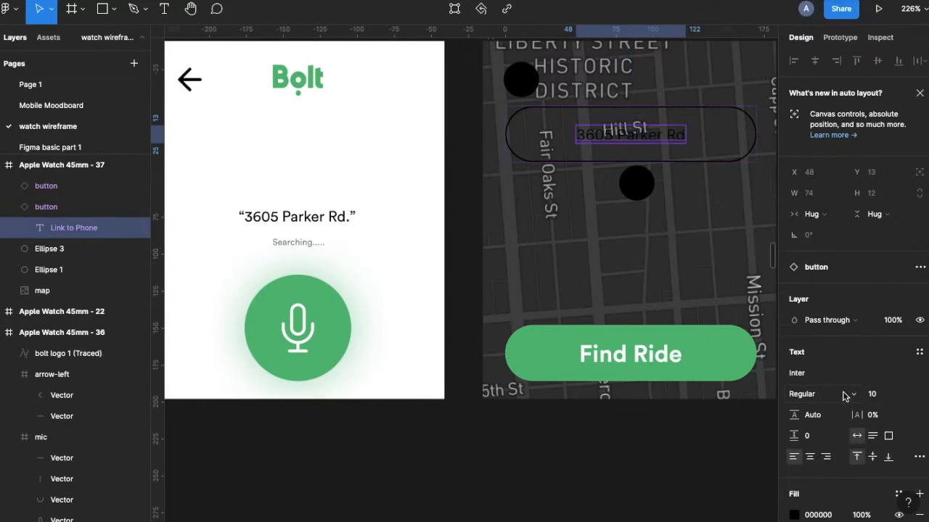
scroll(573, 201, down, 2)
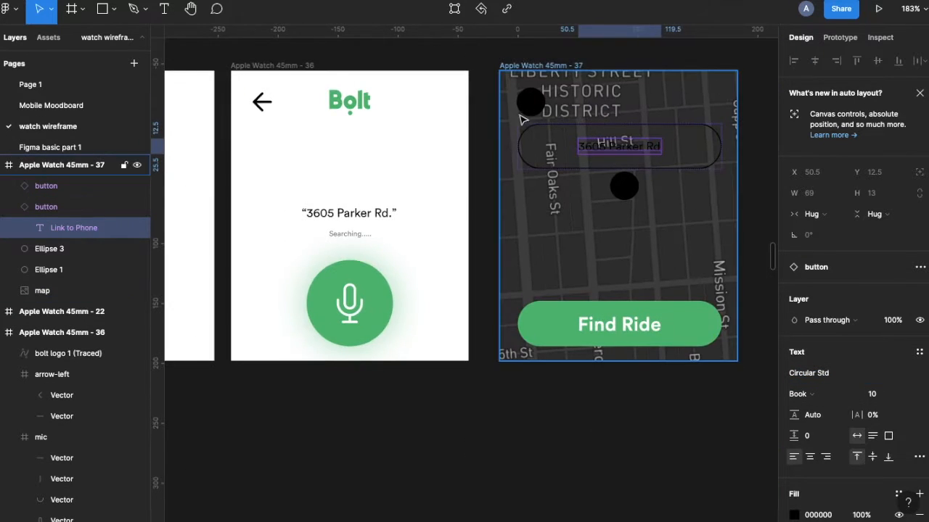
- Fill the small black circle in the upper corner of Apple Watch 45mm - 37 with white, FFFFFF
scroll(529, 106, down, 3)
click(530, 104)
click(814, 426)
text(ffffff)
key(Return)
- Copy the arrow-left icon onto the white circle of Apple Watch 45mm - 37 and resize it to 20 × 20, centered
click(355, 101)
drag(354, 102, 526, 102)
scroll(525, 100, up, 8)
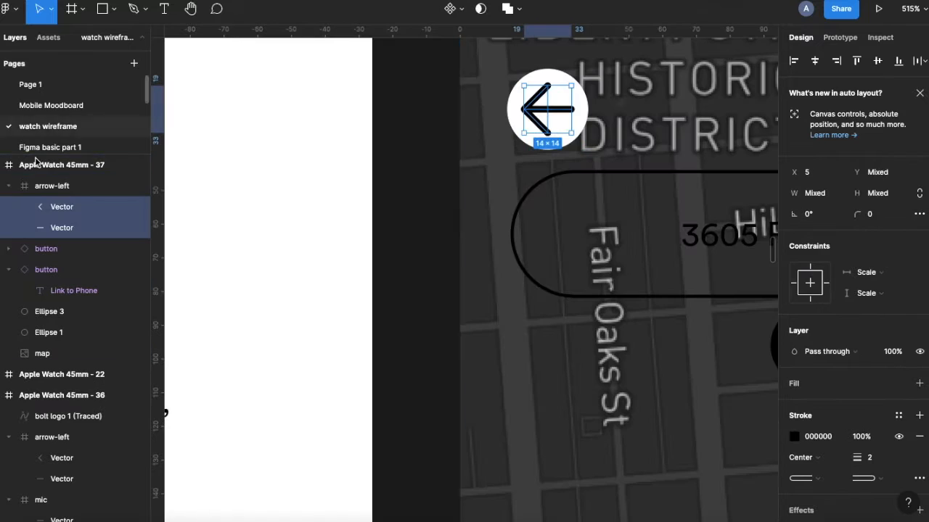
click(52, 187)
scroll(543, 114, down, 5)
click(877, 214)
text(20)
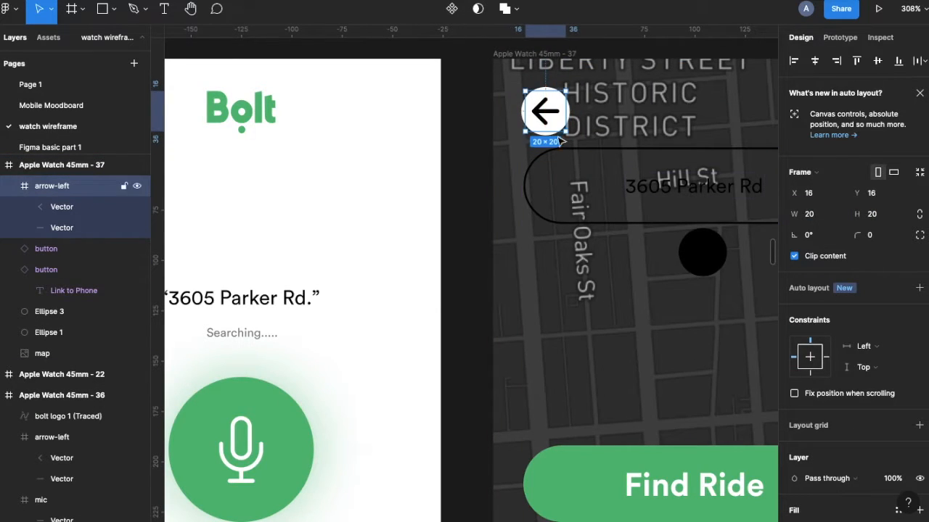
- Fill the address button on Apple Watch 45mm - 37 with the white style and remove its black stroke
scroll(856, 290, down, 3)
click(897, 426)
scroll(504, 263, down, 7)
right_click(611, 226)
click(628, 394)
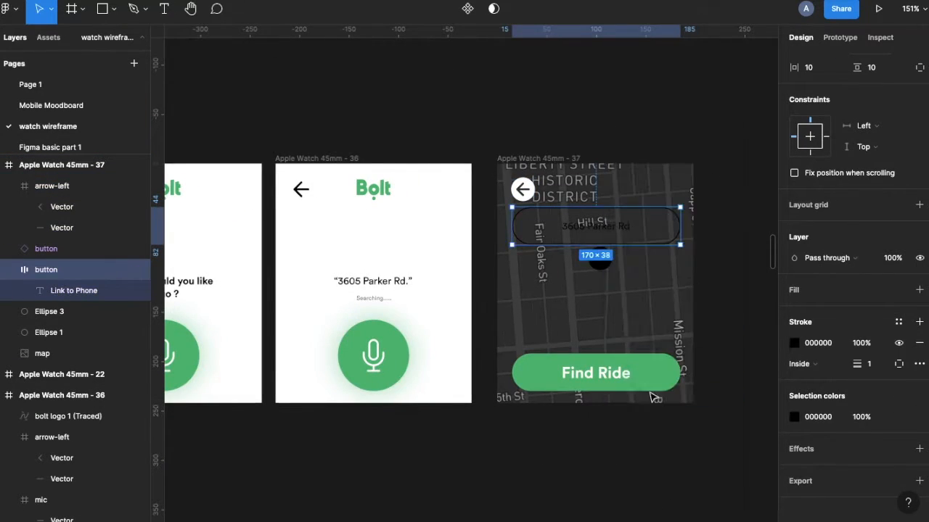
click(919, 342)
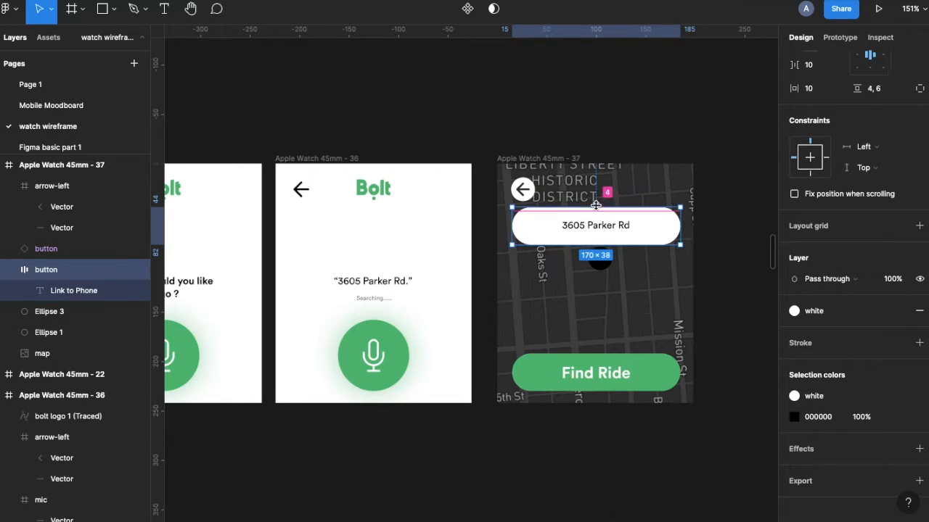
- Set the address text size to 8 and shrink its white button to 104 × 26
double_click(594, 231)
click(879, 262)
drag(578, 212, 543, 224)
text(8)
key(Return)
click(526, 232)
- Fill the black circle below the address button with white, FFFFFF, and duplicate it at 20 × 20
scroll(558, 305, down, 6)
scroll(290, 257, up, 7)
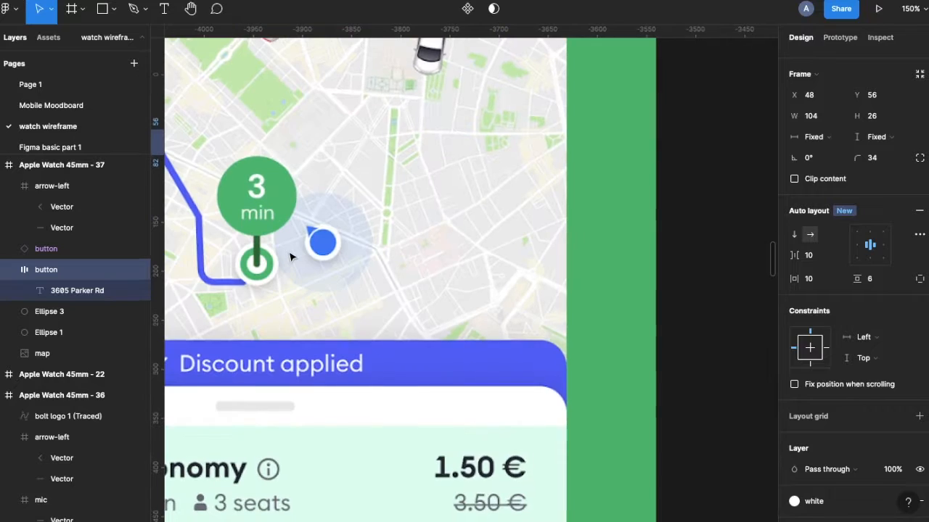
scroll(289, 257, down, 2)
scroll(291, 257, down, 5)
scroll(638, 217, up, 5)
right_click(642, 221)
key(Escape)
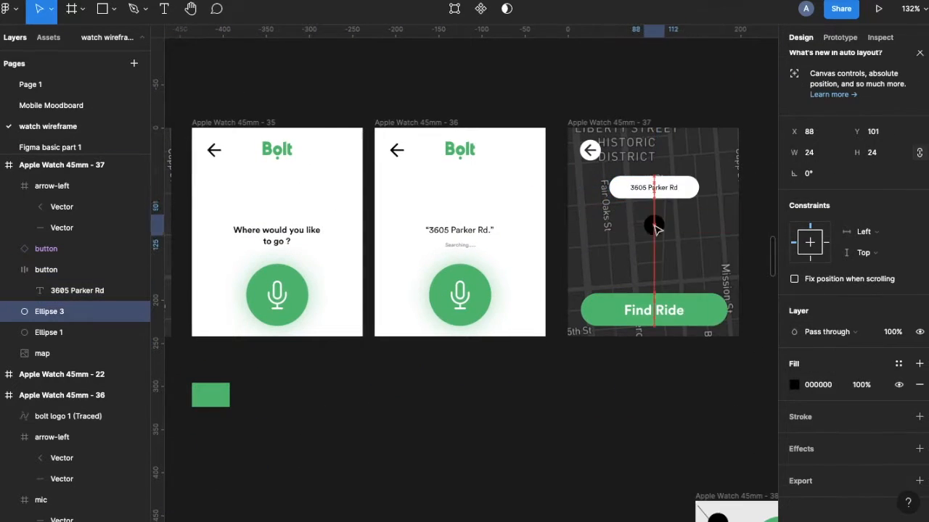
scroll(653, 225, up, 3)
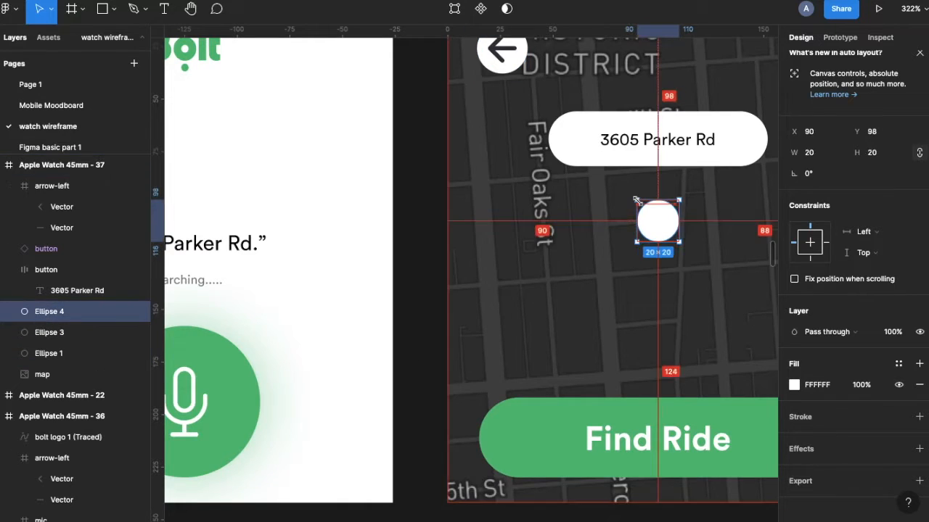
- Fill the duplicated circle with bolt color and layer it behind the original white circle
scroll(443, 250, down, 10)
scroll(445, 251, up, 6)
scroll(445, 251, down, 8)
scroll(339, 194, up, 2)
scroll(344, 189, up, 10)
drag(65, 312, 71, 348)
- Shrink the white circle, resize the green one to 14 × 14 and give the green one a white outside stroke
click(454, 171)
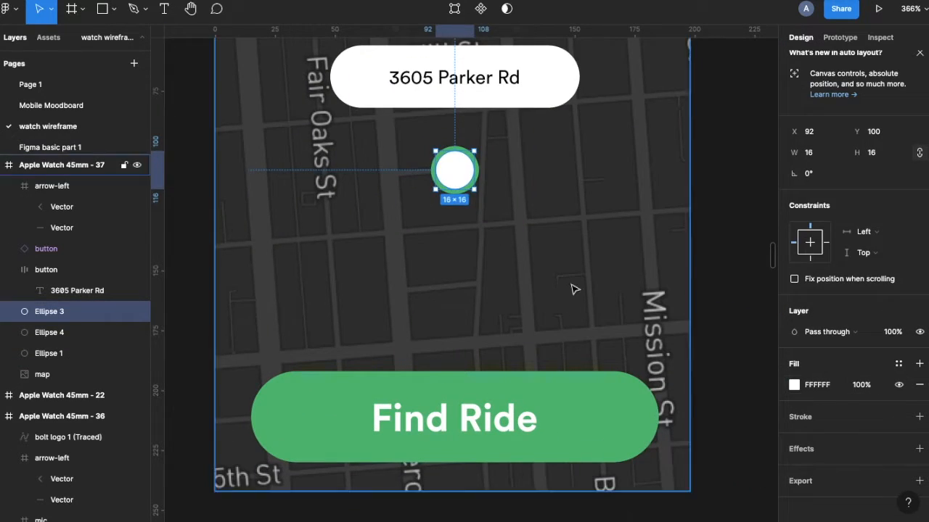
click(471, 186)
click(918, 416)
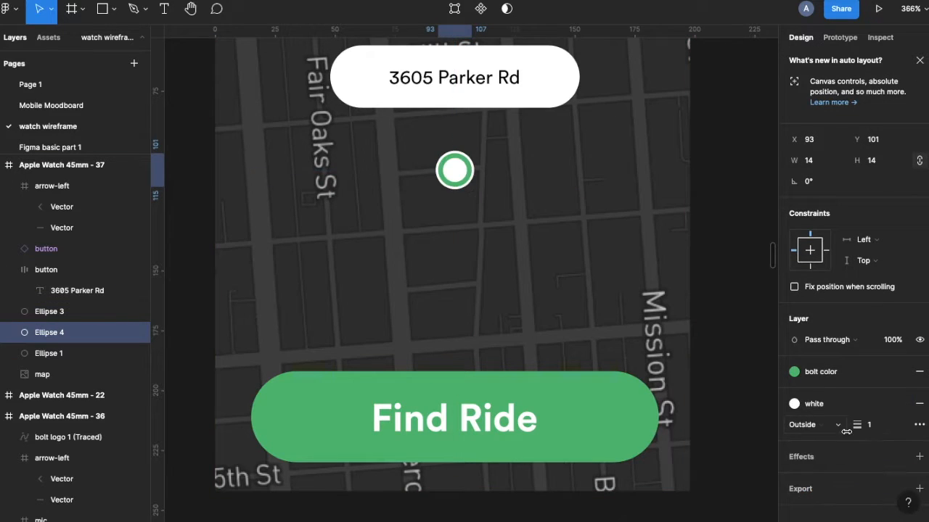
- Draw a thin vertical rectangle about 4 × 26 from the address button down to the ring marker's center
key(r)
drag(454, 169, 454, 108)
key(Right)
scroll(252, 160, left, 10)
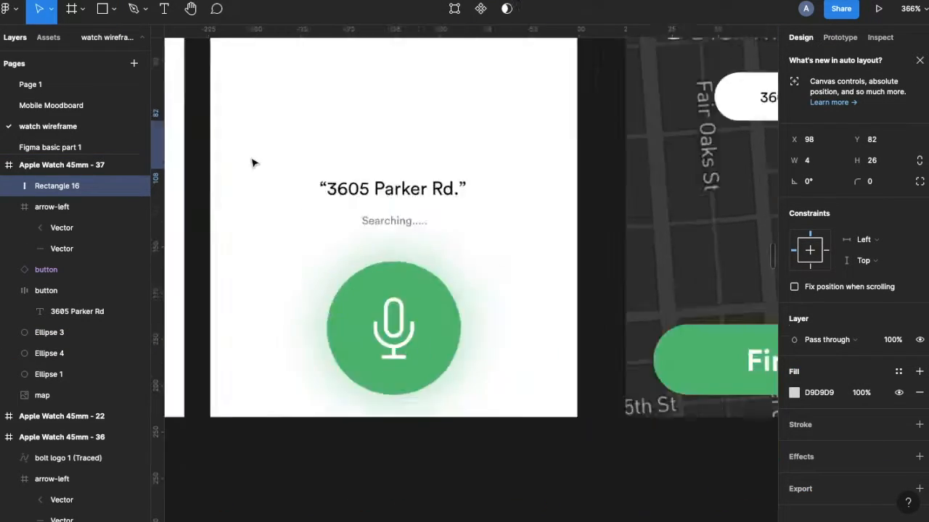
- Fill the pin stem with the dark green 127143 sampled from the reference pin, narrow it and round its lower end
scroll(252, 161, down, 10)
scroll(407, 207, up, 10)
key(i)
click(330, 178)
scroll(516, 354, down, 10)
scroll(555, 378, up, 10)
drag(497, 346, 502, 346)
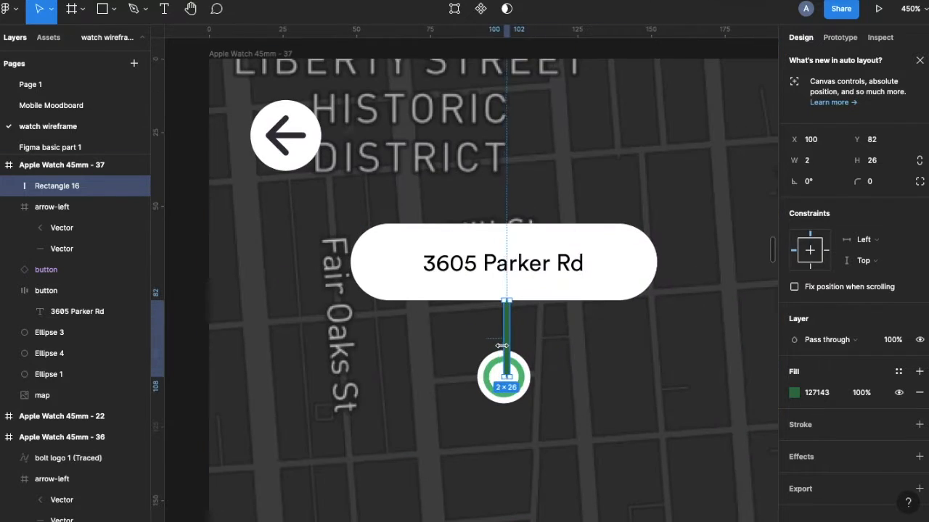
click(549, 251)
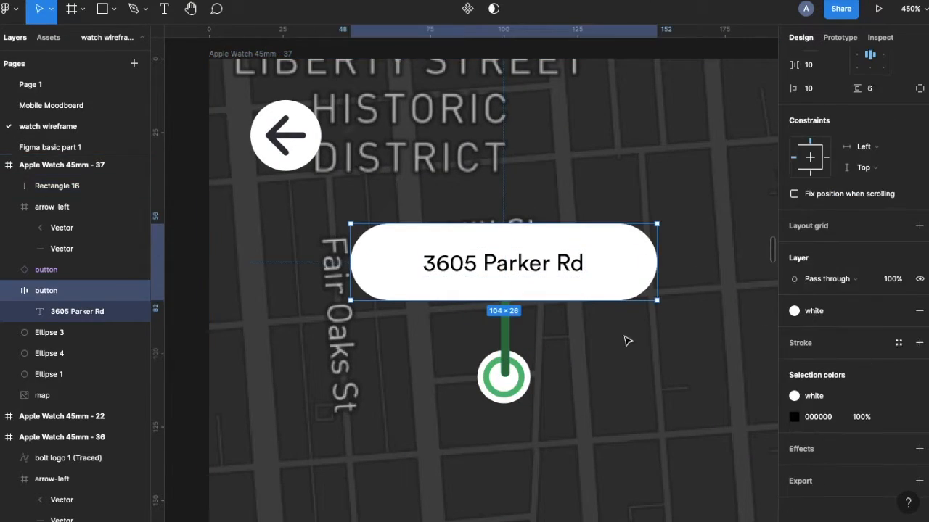
key(Escape)
- Move Apple Watch 45mm - 39 beside Apple Watch 45mm - 37 in the row of screens
scroll(617, 363, down, 10)
drag(638, 157, 547, 181)
right_click(507, 362)
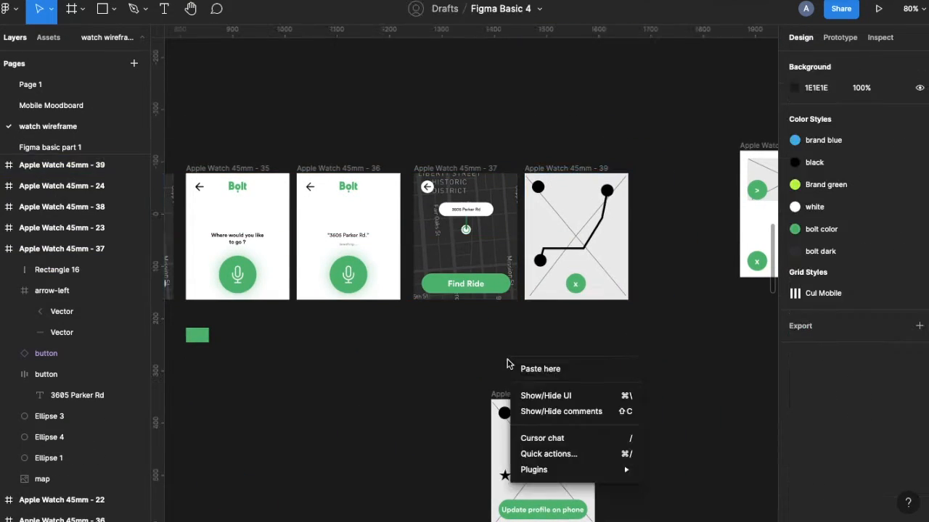
click(593, 103)
- Bring the green Bolt reference image with the route map close to the watch screens
scroll(703, 322, down, 5)
scroll(542, 252, up, 8)
scroll(542, 253, down, 8)
scroll(276, 215, up, 4)
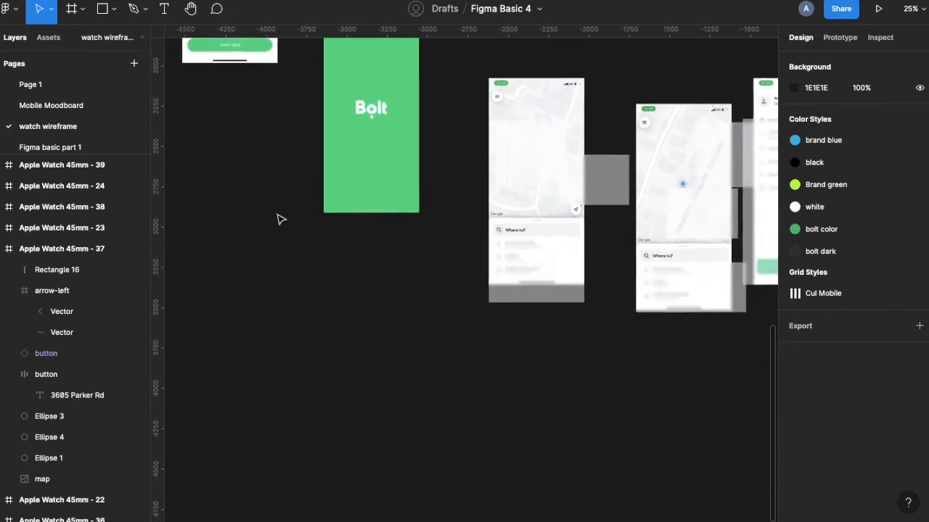
scroll(277, 222, down, 5)
click(217, 148)
scroll(652, 305, up, 6)
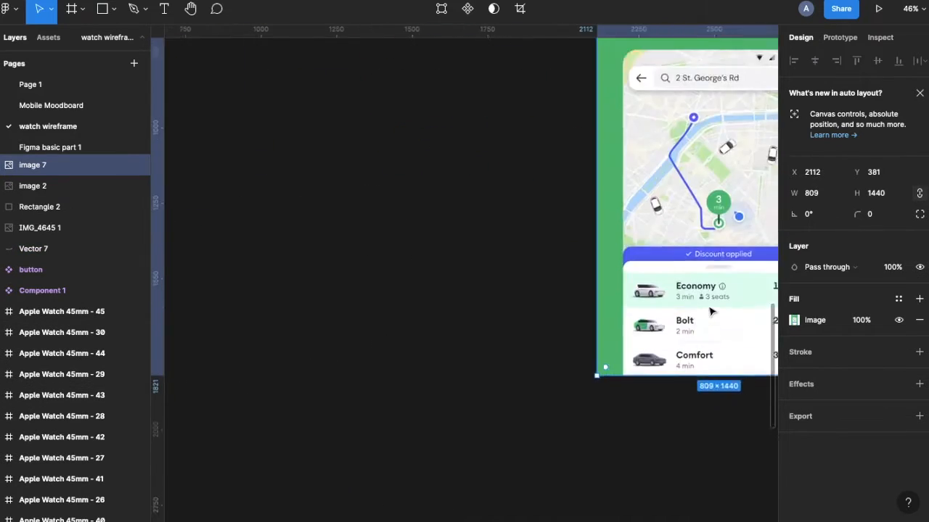
scroll(528, 256, up, 2)
- Duplicate Apple Watch 45mm - 37 and place the copy below the row, beside the reference image
click(394, 114)
right_click(398, 54)
key(Escape)
drag(409, 56, 539, 184)
scroll(535, 191, up, 5)
scroll(331, 128, down, 2)
click(450, 84)
scroll(508, 404, down, 3)
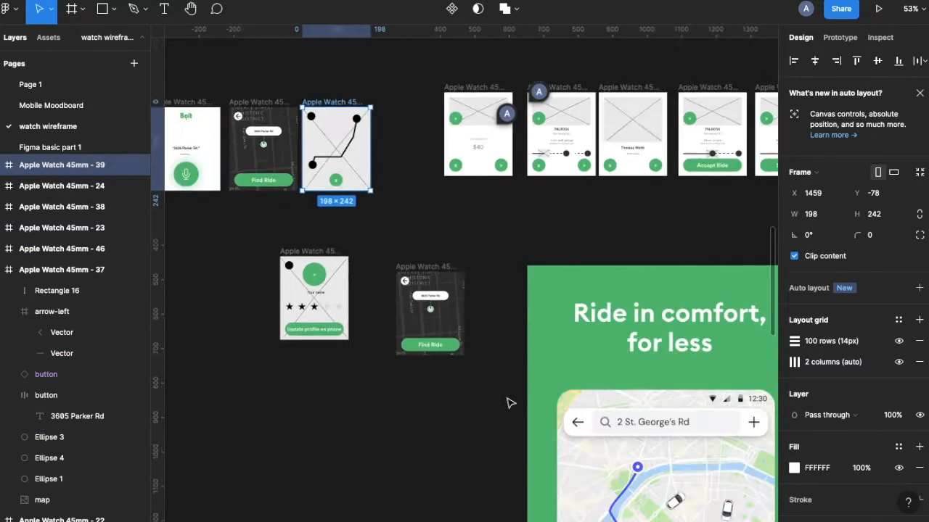
- Move the arrow-left icon into the address button of Apple Watch 45mm - 46, left-align its contents and widen it to 163
scroll(392, 254, up, 6)
click(543, 207)
drag(394, 253, 417, 280)
scroll(448, 281, up, 6)
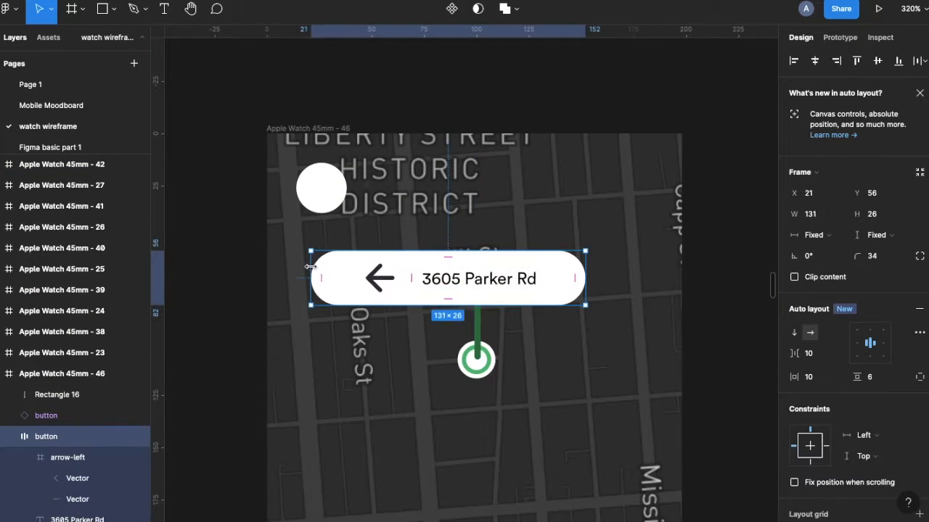
click(353, 279)
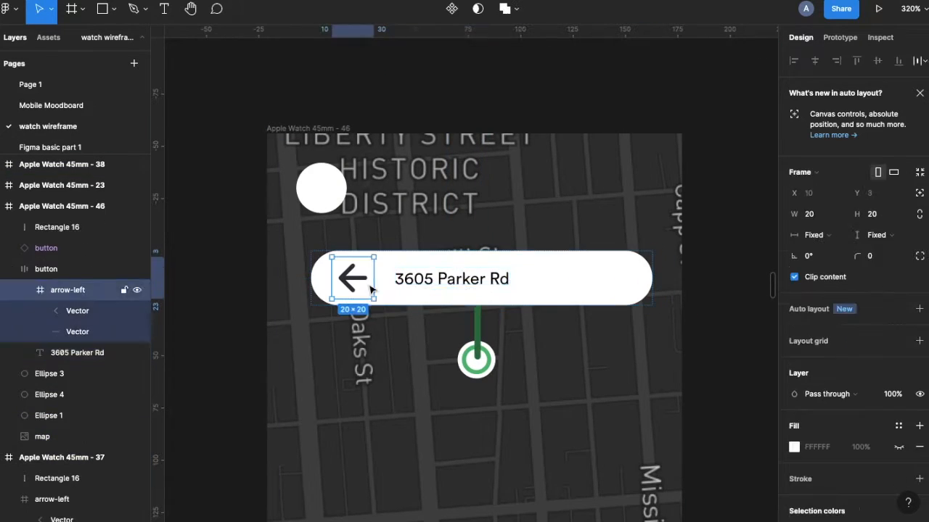
- Set the spacing between the arrow and the address text in the button to 36
key(Escape)
scroll(408, 255, down, 4)
key(Escape)
scroll(355, 271, right, 1)
click(357, 266)
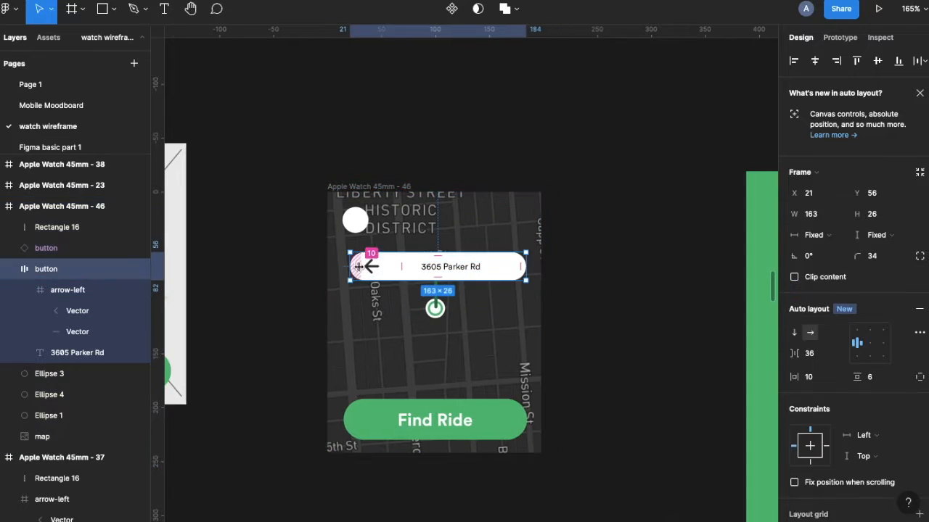
- Move the address button to X 15, Y 13 on Apple Watch 45mm - 46, widen it to 170 and delete the white circle
drag(358, 225, 533, 210)
scroll(359, 223, up, 5)
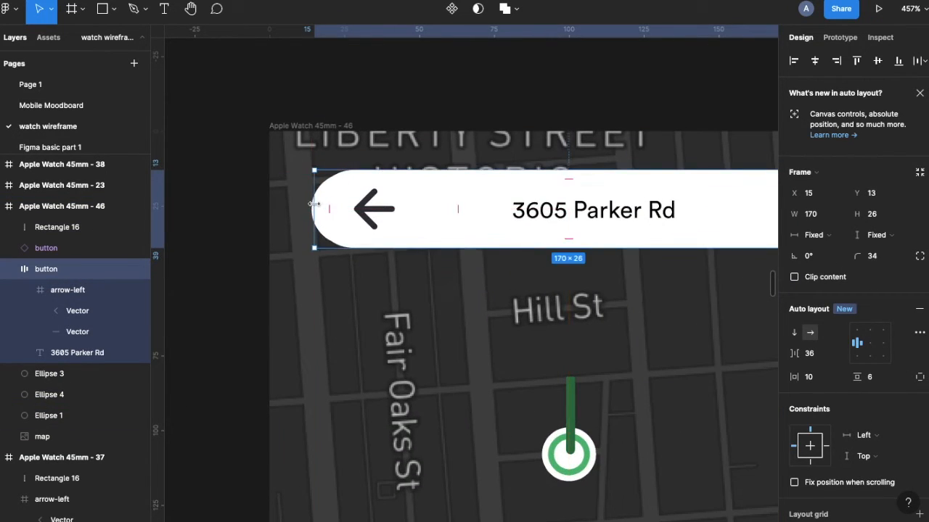
scroll(314, 204, down, 5)
click(45, 373)
key(Escape)
- Update the map of Apple Watch 45mm - 46 with Mapsicle, using Dark style, center 37.757, -122.424 and zoom 12.57
scroll(312, 350, down, 3)
scroll(286, 305, down, 5)
scroll(344, 313, up, 3)
click(492, 199)
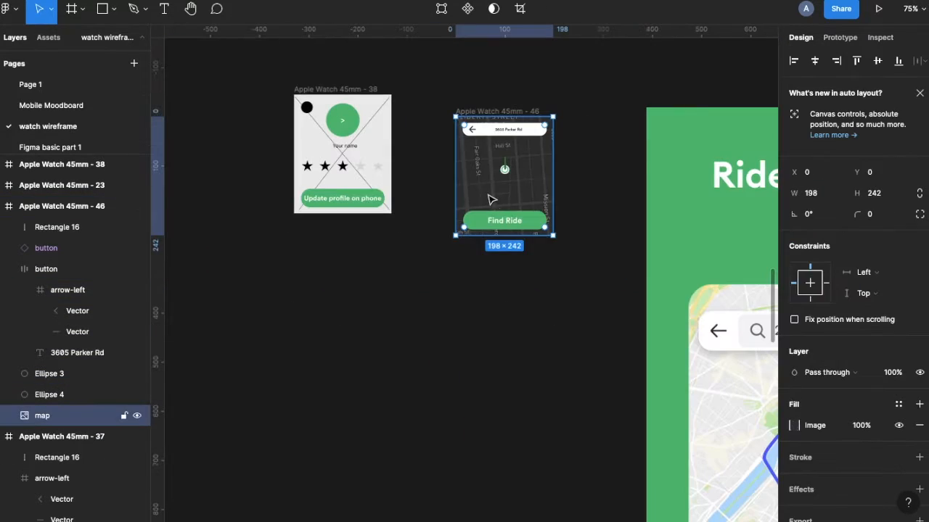
right_click(492, 200)
mouse_move(558, 426)
mouse_move(648, 337)
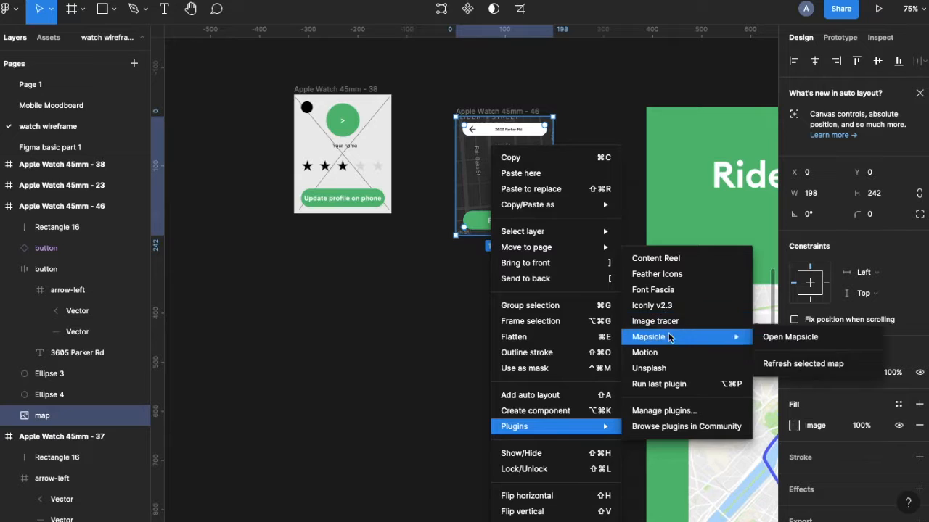
click(769, 337)
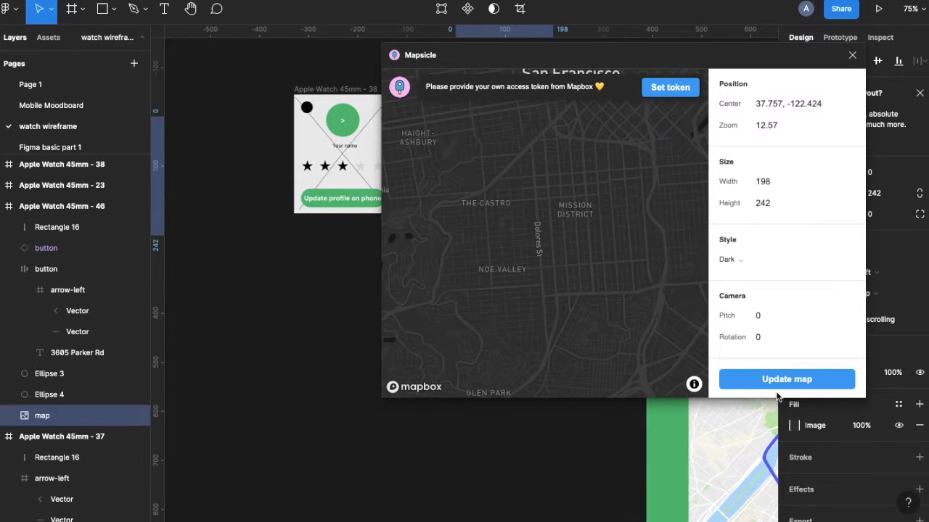
click(786, 379)
- Reopen Mapsicle on the same map and update it again with a slightly shifted view
scroll(517, 198, up, 3)
scroll(517, 198, down, 3)
right_click(517, 198)
mouse_move(551, 428)
click(684, 384)
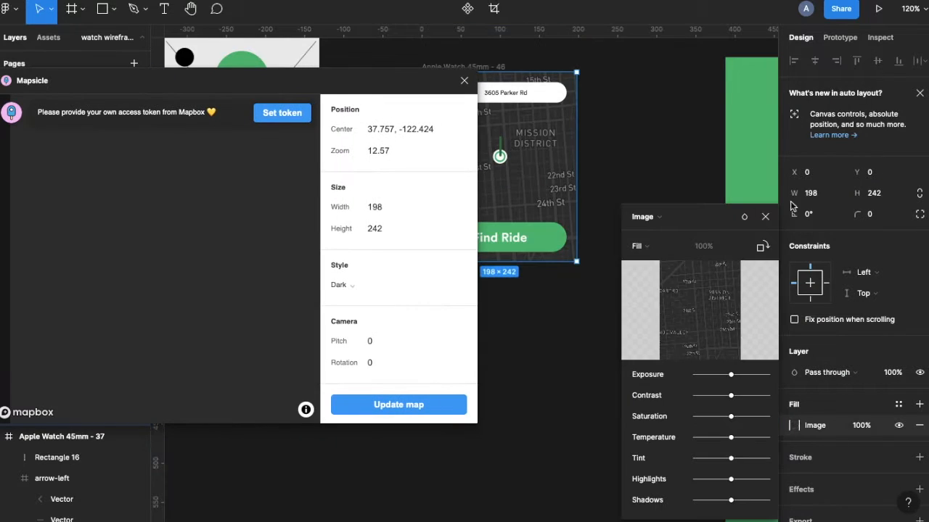
click(382, 406)
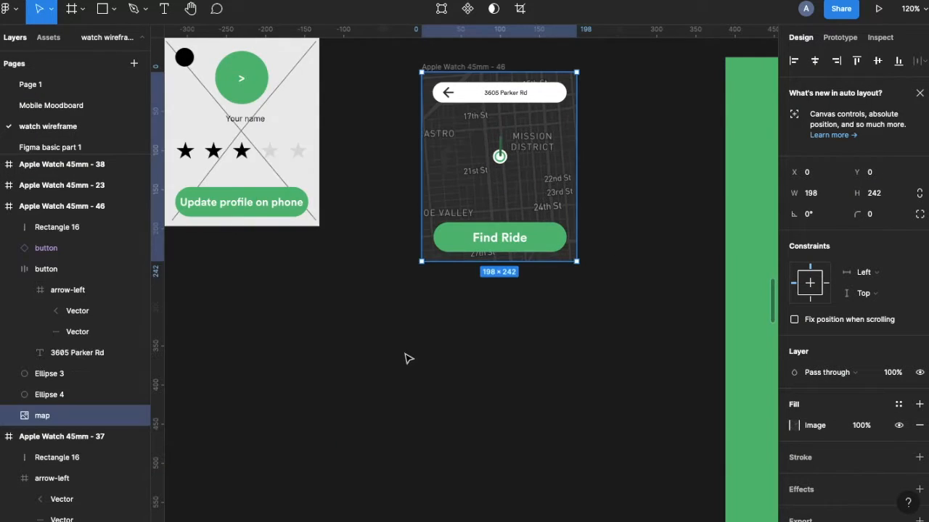
- Draw an angled route with the Pen along the streets from 17th St down to 24th St, about 49.5 × 124
scroll(438, 227, up, 5)
scroll(530, 199, up, 3)
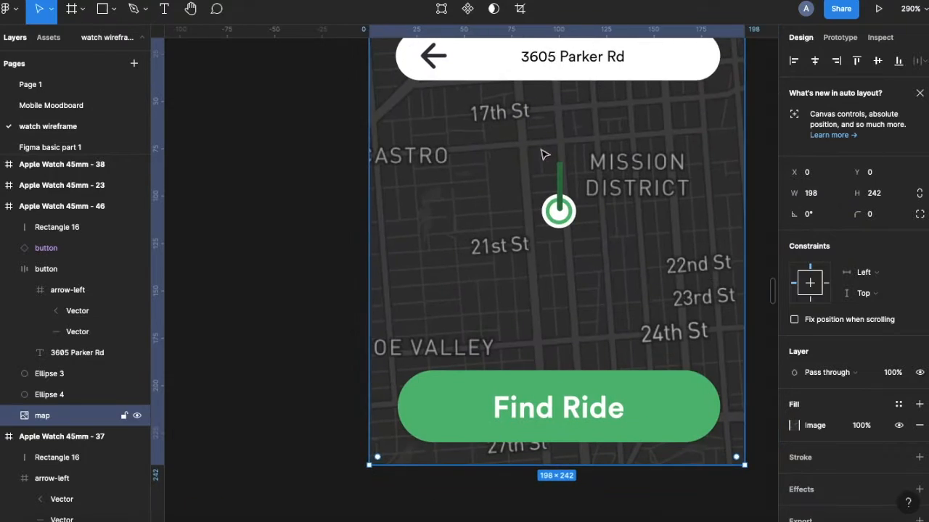
key(p)
click(517, 103)
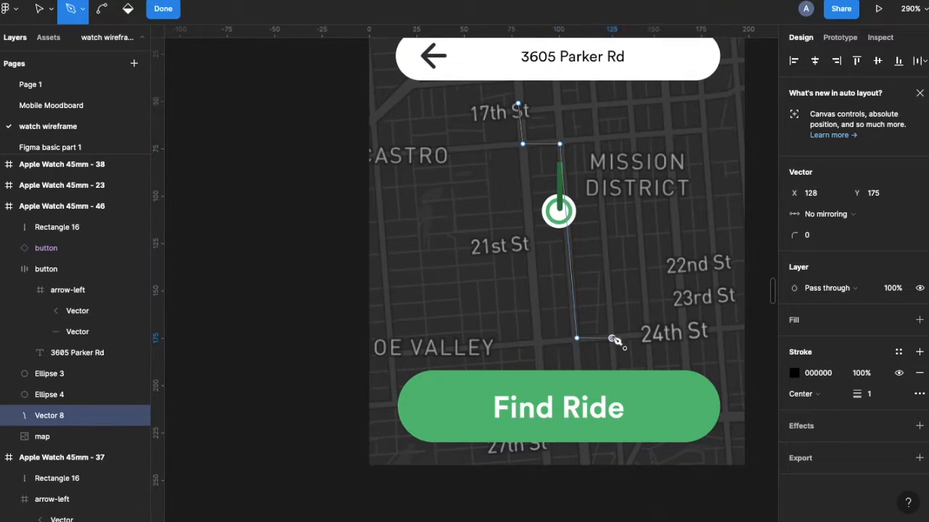
click(611, 338)
key(Escape)
- Set the route's stroke to 3 with rounded joins and color it with the blue of the reference image's route
scroll(855, 399, down, 3)
click(919, 416)
click(761, 483)
click(617, 174)
scroll(558, 262, down, 5)
scroll(558, 261, down, 4)
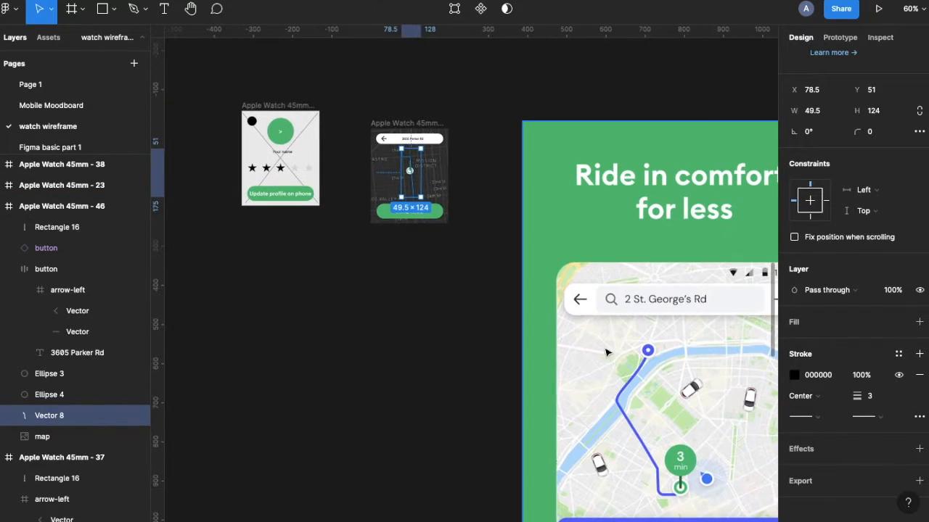
scroll(385, 183, up, 5)
- Select the green ring marker's circles together with its stem and move them to the route's end near 24th St
click(452, 151)
scroll(449, 151, up, 5)
shift+click(441, 149)
shift+click(461, 140)
scroll(437, 153, up, 4)
shift+click(446, 158)
shift+click(456, 151)
scroll(456, 151, down, 8)
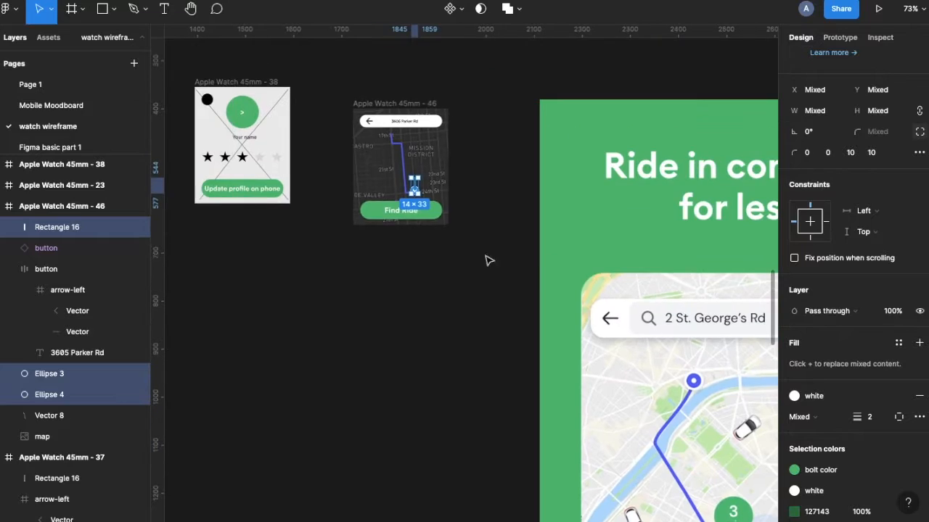
- Duplicate the two circles of the ring marker and place the copy at the route's start near 17th St
scroll(415, 197, up, 5)
click(414, 198)
scroll(422, 195, up, 5)
shift+click(419, 189)
scroll(419, 189, down, 3)
scroll(348, 156, up, 3)
drag(408, 190, 277, 81)
- Recolor the start marker's ring to the route blue, 5A66F6, and fill its inner circle with white, FFFFFF
click(794, 449)
click(900, 449)
key(i)
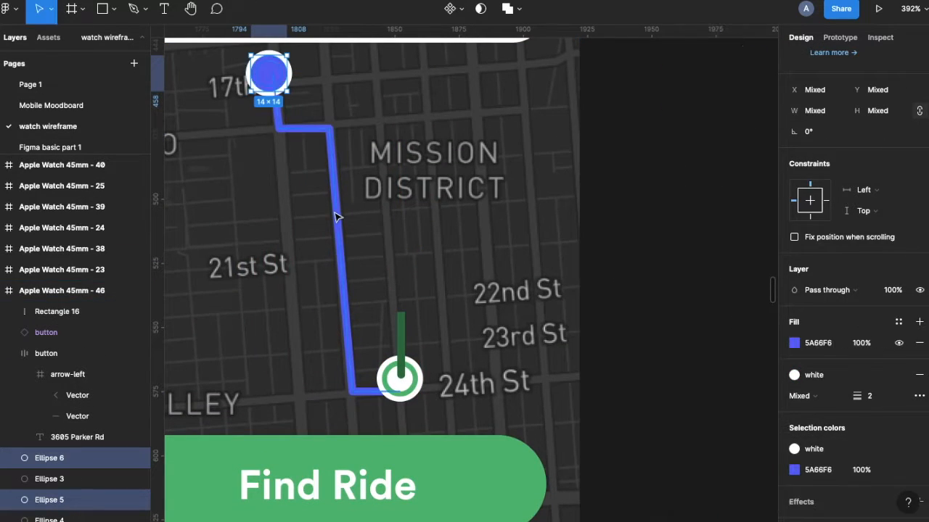
click(338, 218)
click(793, 470)
click(638, 385)
click(338, 224)
click(767, 190)
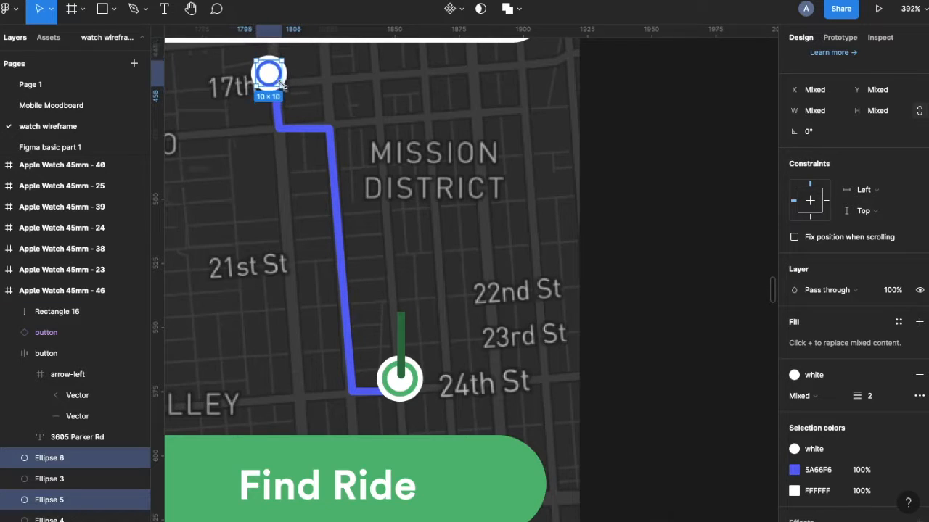
- Shrink the inner white circle of the blue start marker so that the ring is thicker
click(281, 81)
scroll(280, 81, up, 5)
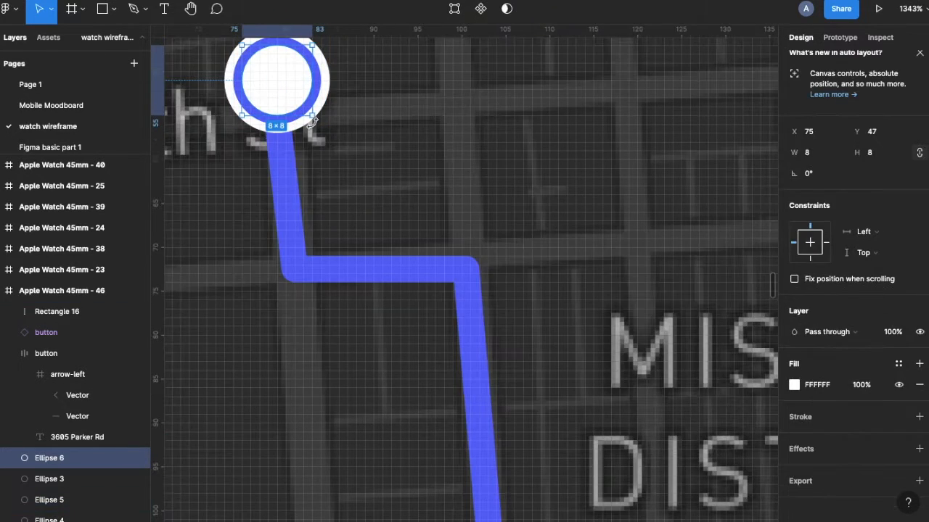
drag(312, 117, 302, 106)
- Draw an 18 × 18 circle above the green marker's stem and fill it with bolt color
scroll(365, 278, down, 8)
drag(371, 237, 401, 267)
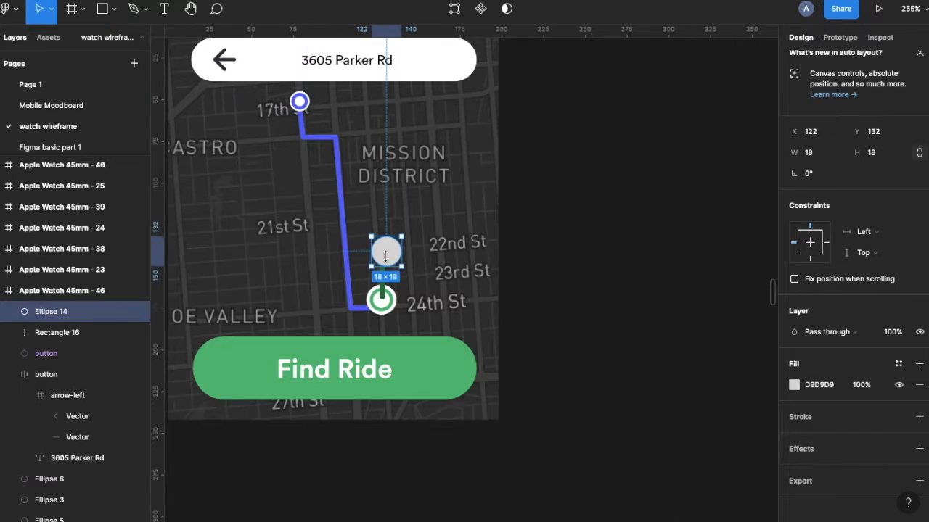
click(898, 364)
click(816, 319)
- Add the white label 3 Min in a bolder Circular Std weight over the green circle and enlarge the circle around it
key(t)
click(386, 257)
text(3 Min)
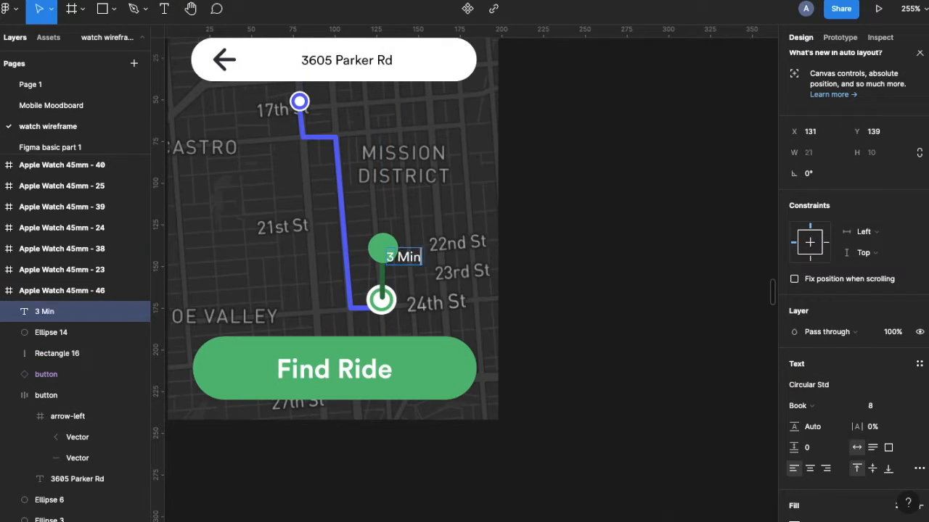
click(801, 406)
click(805, 438)
click(397, 235)
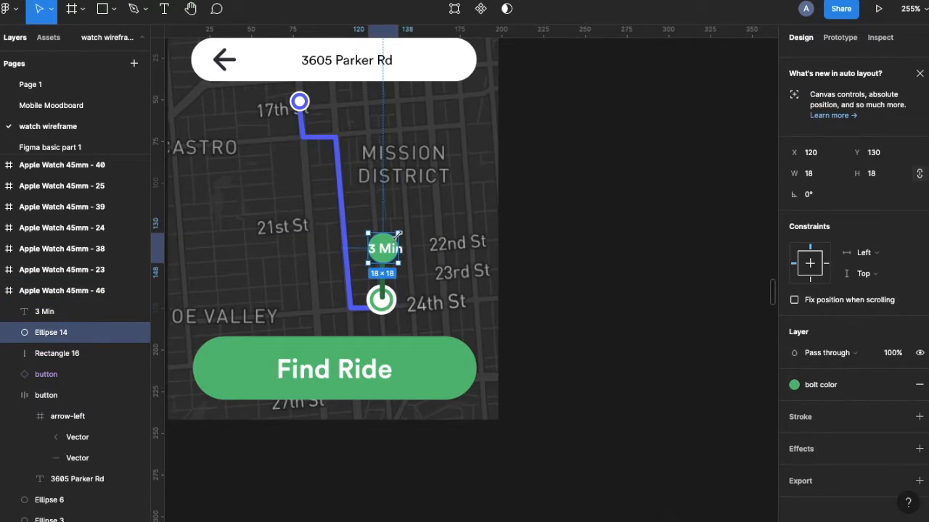
- Insert the plain x icon from the Feather Icons plugin
click(293, 359)
scroll(292, 356, down, 10)
right_click(398, 325)
mouse_move(435, 430)
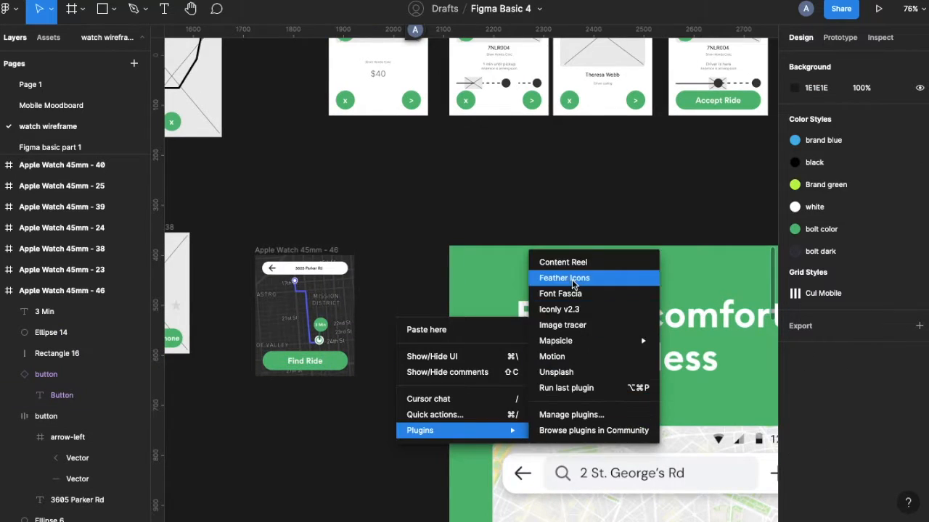
click(551, 276)
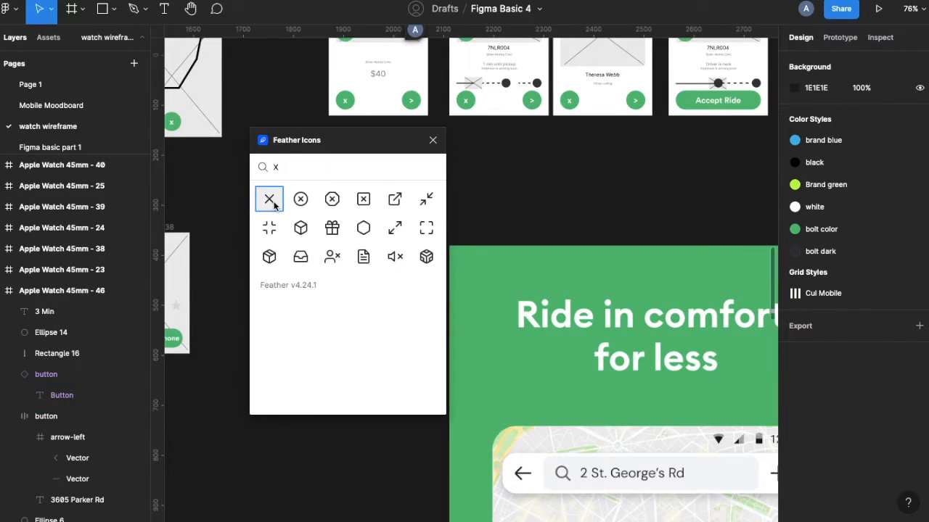
click(269, 199)
- Detach the Find Ride button instance, replace its label with the x icon, and shrink the button to a centered 40 × 38 circle
scroll(356, 332, up, 10)
right_click(389, 381)
mouse_move(404, 410)
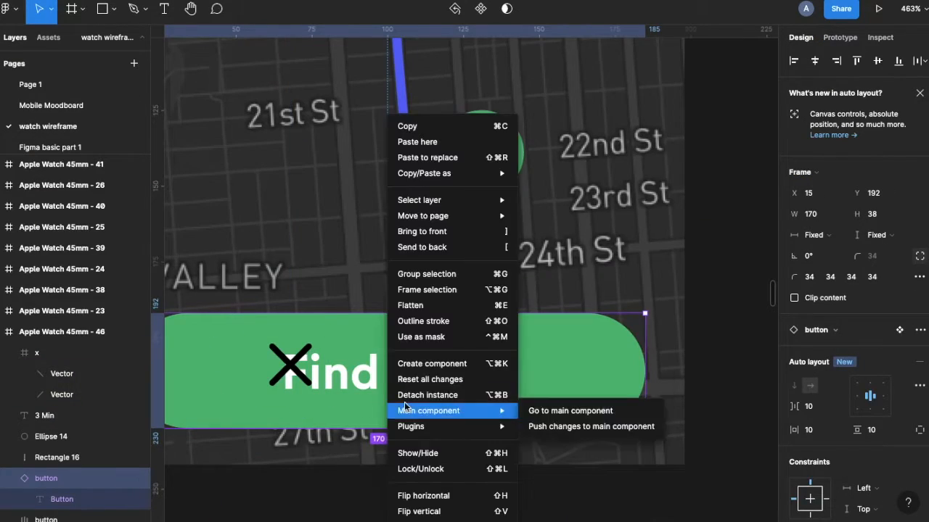
drag(280, 300, 266, 373)
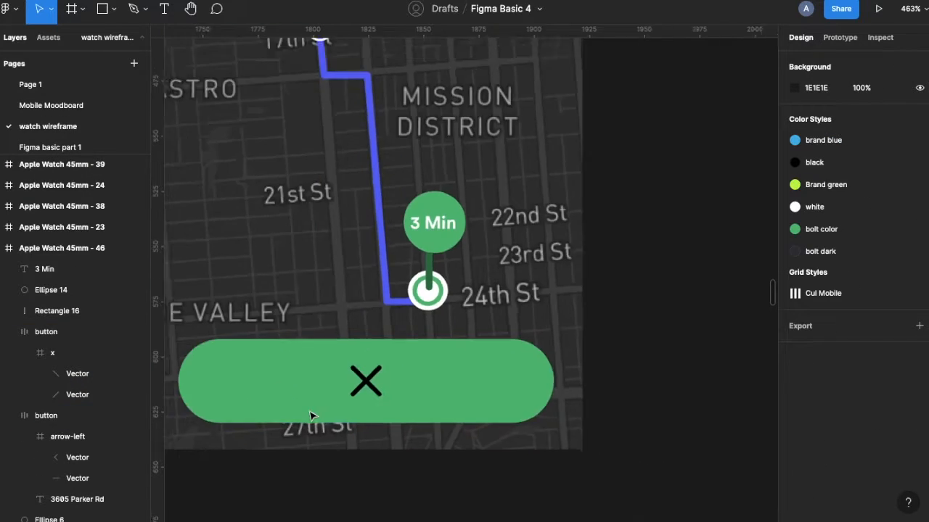
click(222, 393)
drag(222, 392, 317, 396)
- Fill the x button with the red F23334 sampled from the Decline button in the call-screen reference
scroll(318, 396, down, 10)
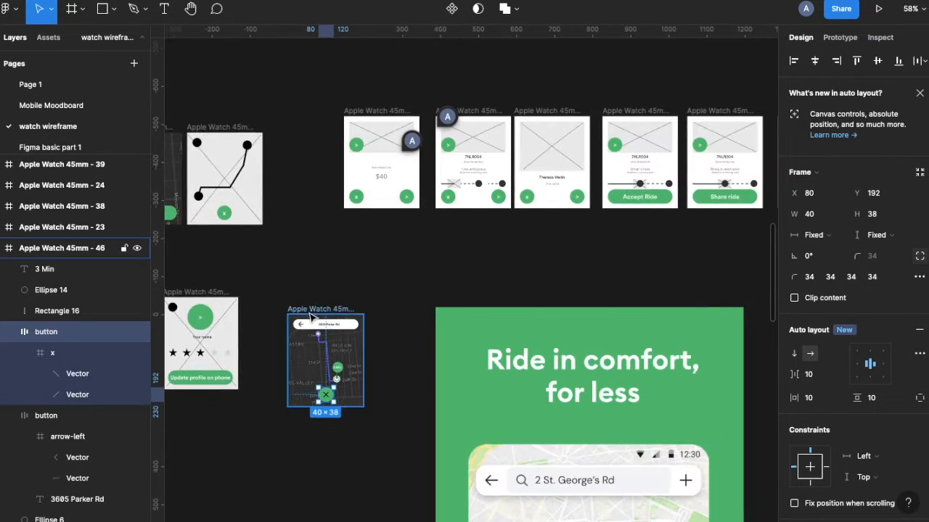
scroll(312, 315, down, 3)
scroll(312, 315, left, 15)
scroll(845, 319, down, 4)
click(794, 356)
scroll(413, 316, down, 5)
scroll(413, 316, up, 10)
click(639, 384)
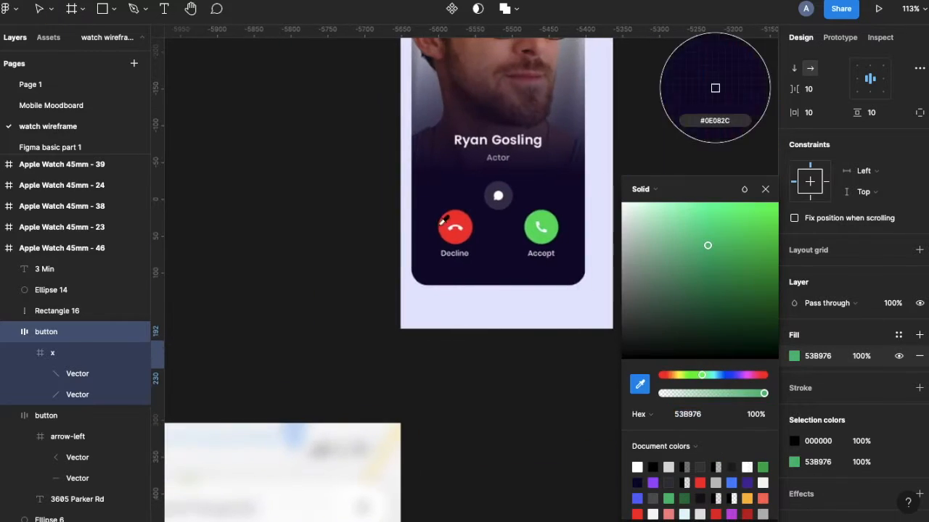
click(453, 224)
- Save the x button's red fill as a color style named CANCEL
scroll(460, 221, down, 6)
scroll(460, 220, right, 5)
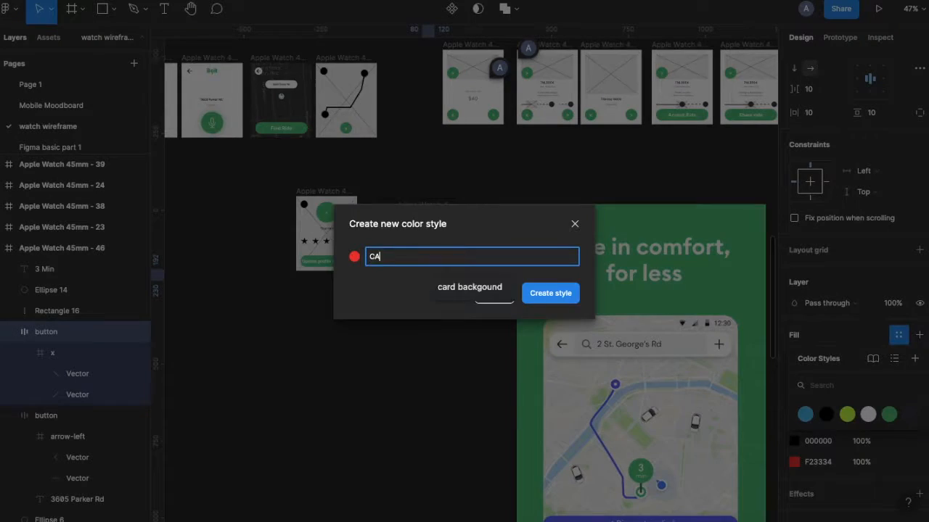
text(NCEL)
key(Return)
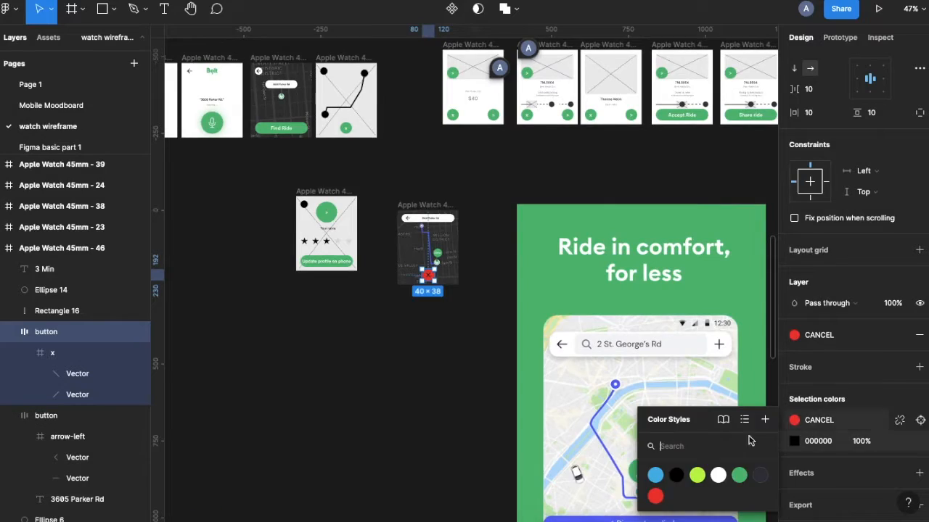
- Recolor the x icon to the white style and add a default drop shadow to the red button
scroll(297, 275, up, 5)
scroll(296, 275, down, 3)
scroll(874, 368, down, 1)
click(919, 449)
click(794, 470)
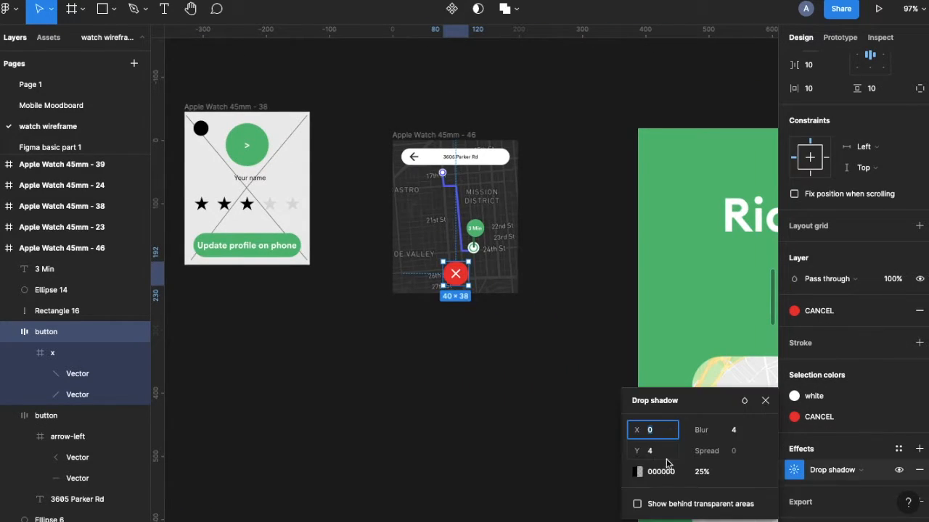
click(765, 400)
click(466, 353)
scroll(466, 353, up, 5)
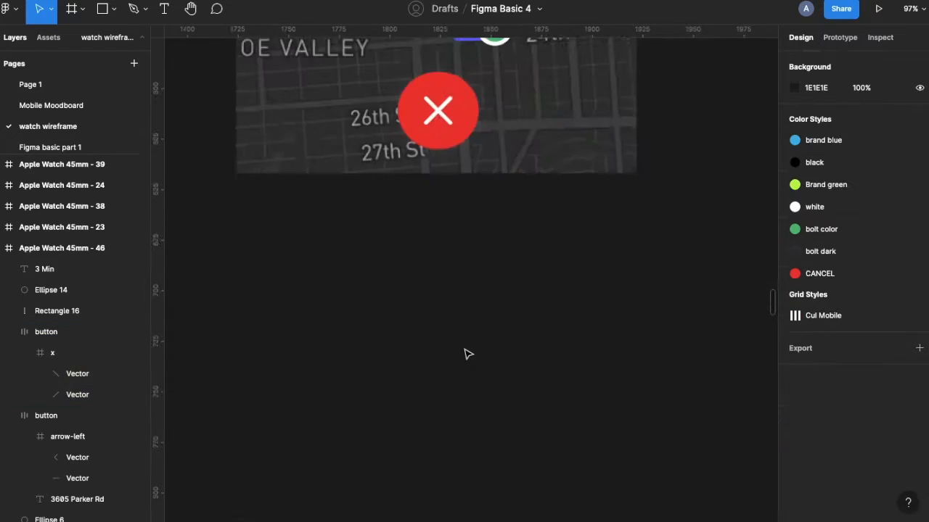
- Delete the old route wireframe and move the finished route screen into its place beside the Find Ride screen
scroll(466, 353, down, 5)
drag(450, 212, 416, 327)
scroll(426, 422, left, 3)
click(442, 297)
key(Delete)
drag(501, 298, 393, 296)
scroll(389, 293, left, 3)
- Copy the top-view white car image and paste it into the route screen
scroll(390, 293, down, 2)
scroll(390, 292, down, 3)
scroll(389, 292, left, 8)
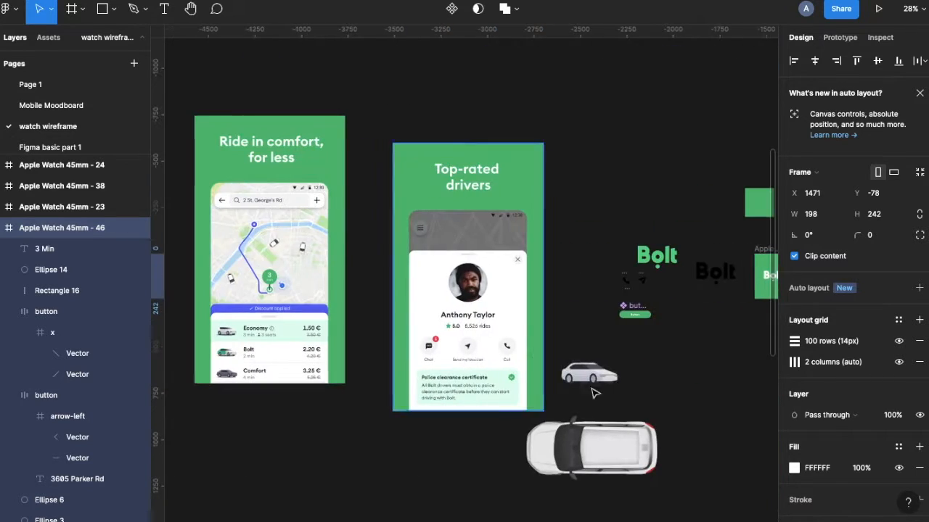
click(584, 441)
key(super+c)
scroll(583, 442, down, 3)
scroll(573, 264, up, 8)
click(573, 264)
key(super+v)
- Shrink the car to about 15 × 8 and place three differently rotated copies along the streets of the route map
scroll(574, 261, down, 8)
drag(471, 197, 608, 267)
scroll(567, 249, up, 8)
scroll(609, 266, up, 5)
drag(678, 267, 657, 329)
drag(634, 290, 574, 305)
scroll(582, 319, down, 8)
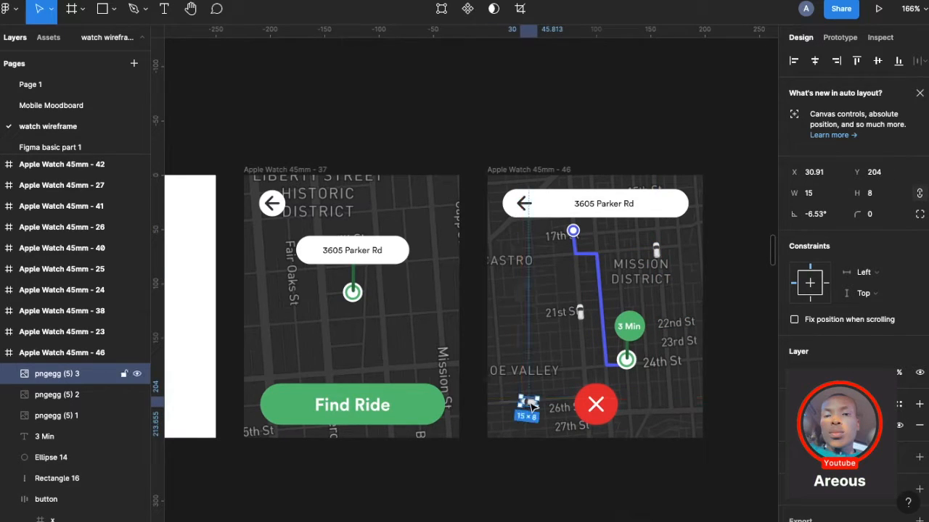
click(556, 502)
scroll(556, 502, down, 4)
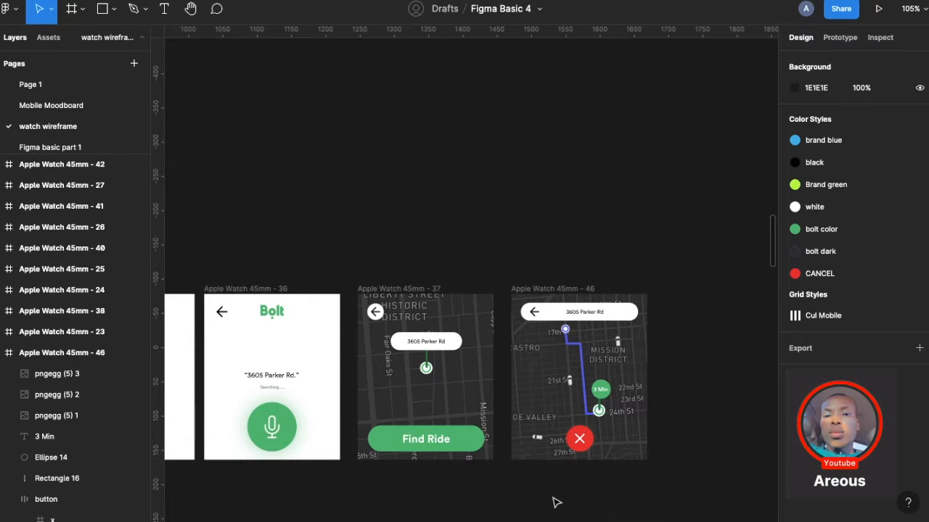
- Review the finished watch screens from the Bolt splash screen through linking, search and route
scroll(555, 502, left, 10)
scroll(555, 502, down, 3)
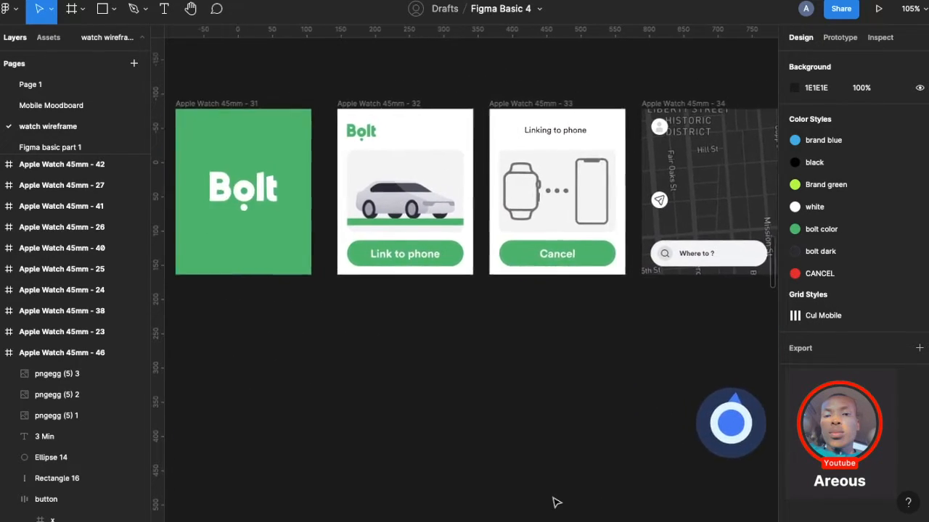
scroll(555, 502, left, 5)
scroll(555, 501, right, 6)
scroll(556, 500, up, 1)
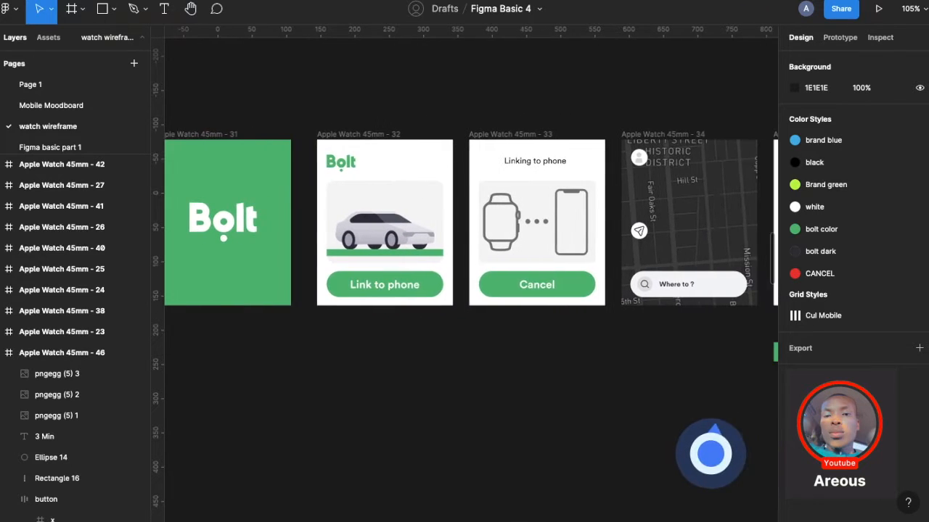
scroll(556, 500, right, 4)
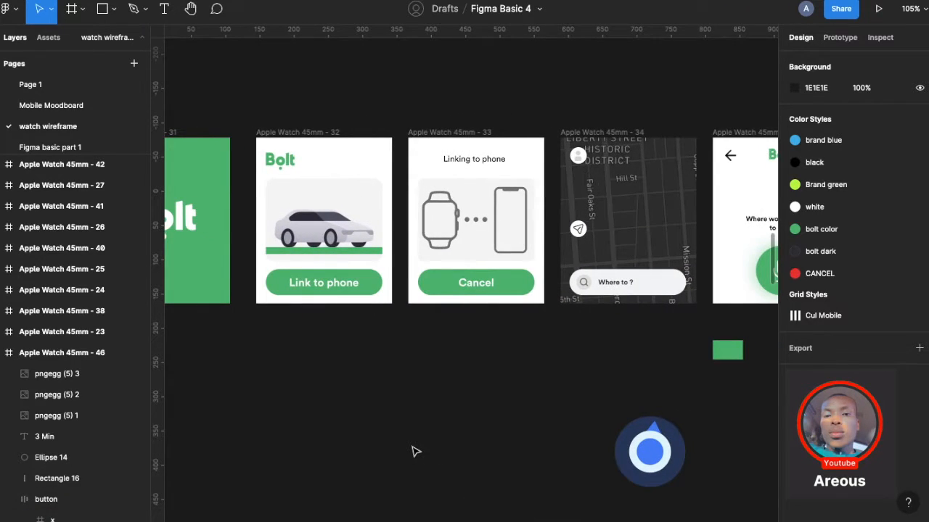
scroll(415, 451, right, 15)
scroll(406, 447, down, 1)
scroll(395, 443, left, 20)
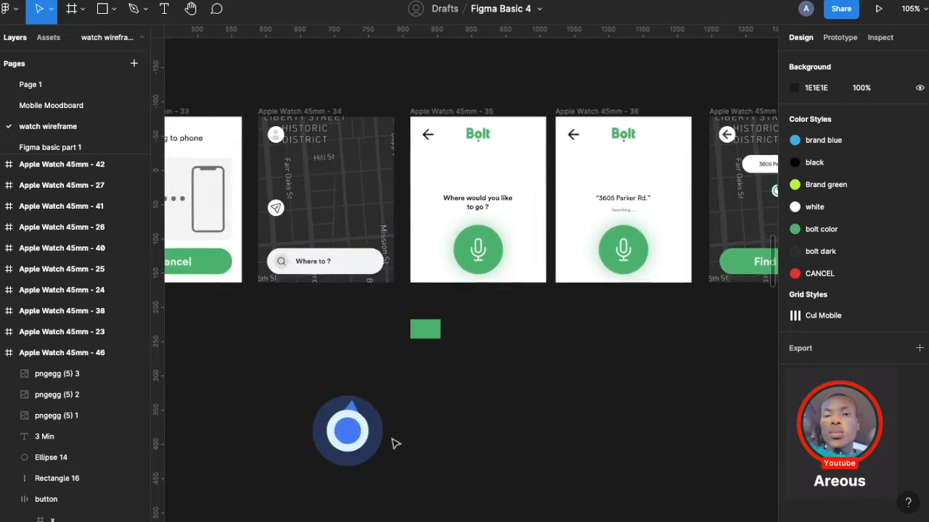
scroll(541, 308, right, 5)
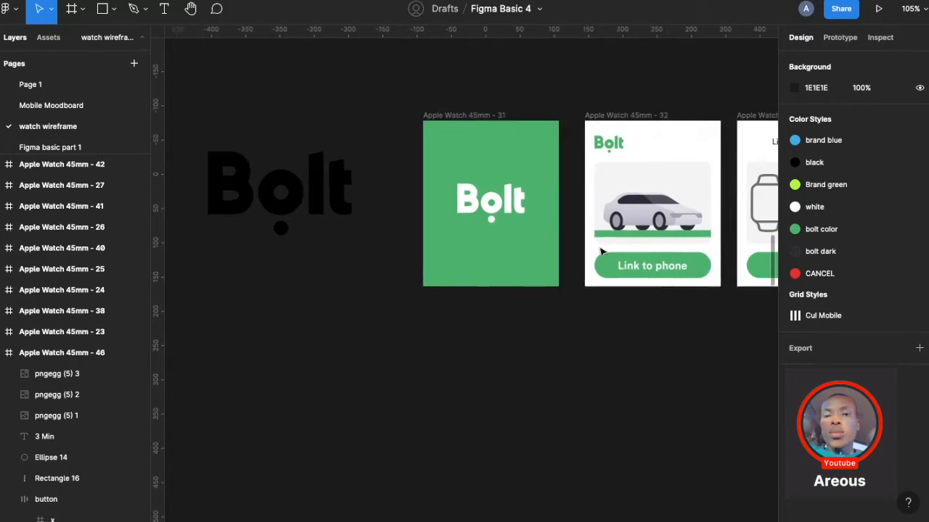
scroll(491, 204, right, 5)
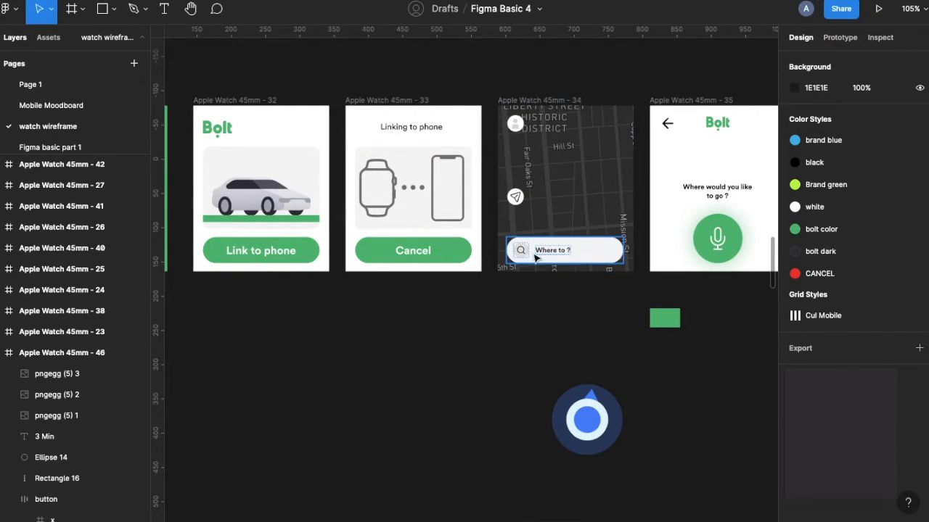
- Duplicate the Where to ? map screen below the original and delete the send button from the copy
click(540, 101)
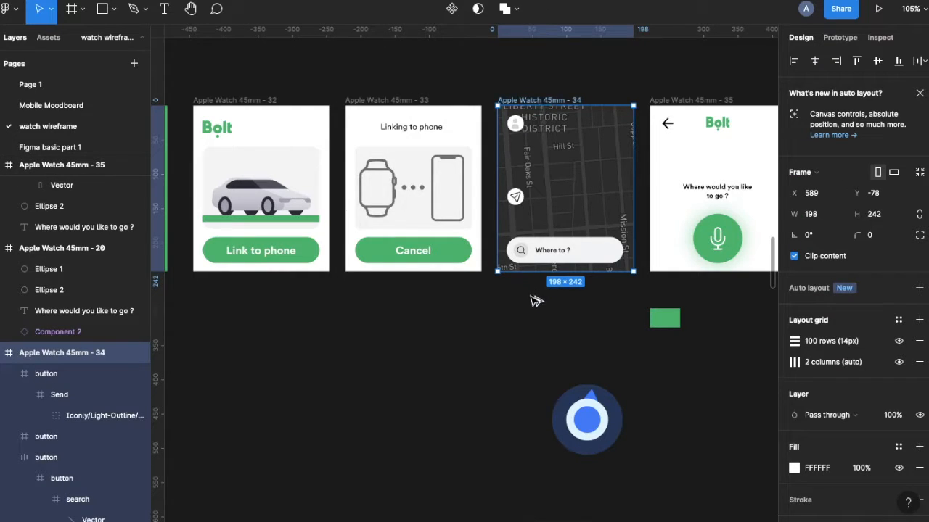
key(ctrl+d)
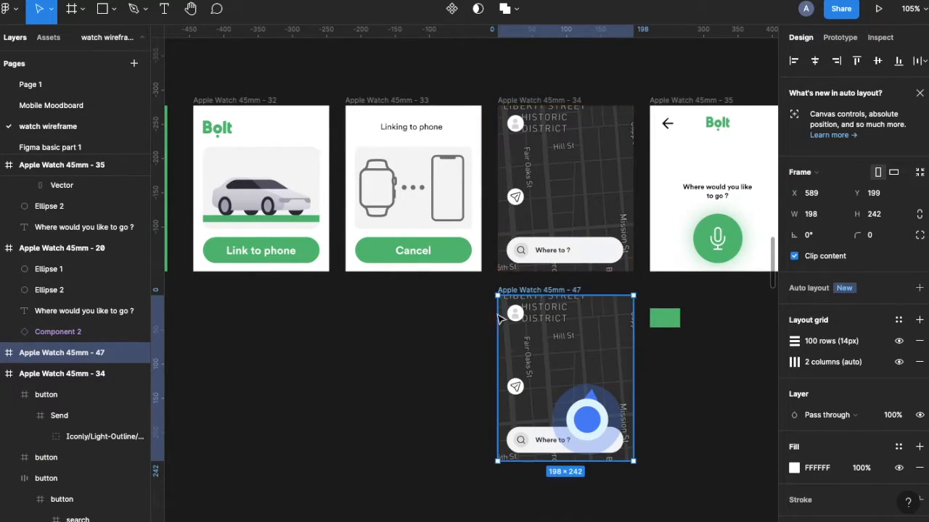
click(516, 386)
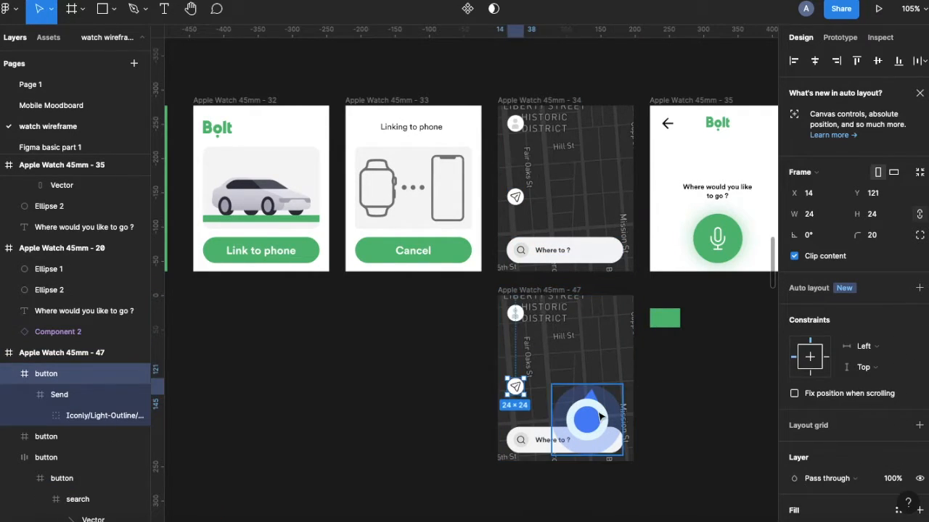
key(Delete)
- Scale the blue locator down to 37 × 37 and place it on the duplicated map just above the Where to ? field
drag(587, 432, 554, 375)
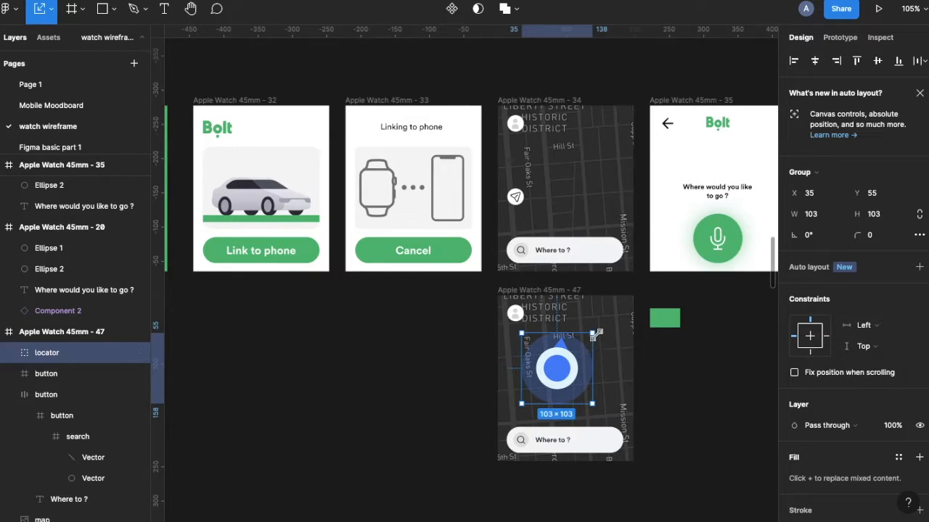
drag(596, 334, 562, 363)
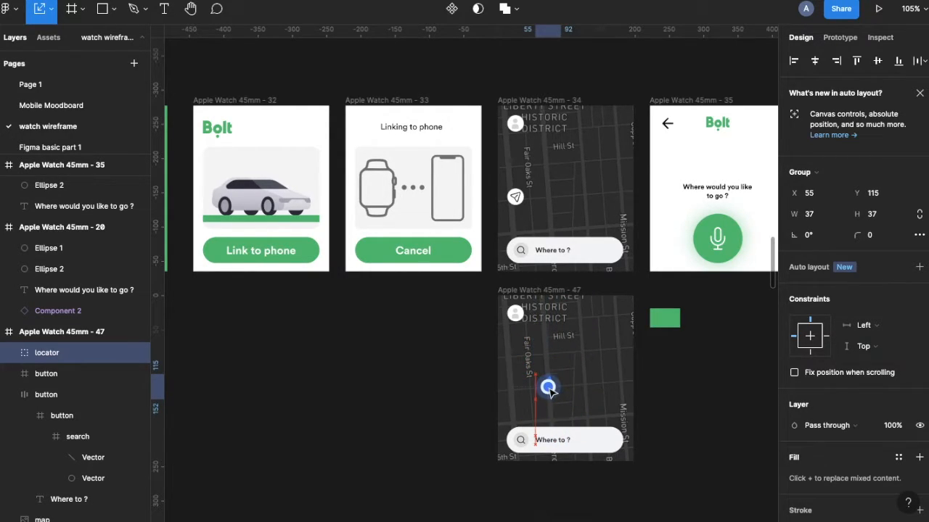
click(350, 389)
- Review the finished screen flow and the remaining wireframes, from the $40 screen to the driver rating
scroll(350, 389, down, 5)
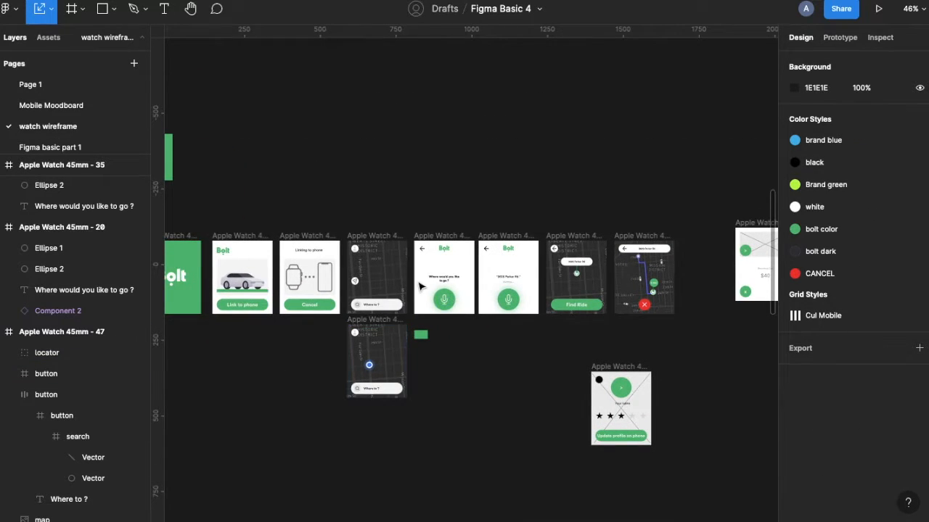
scroll(420, 288, up, 5)
scroll(420, 286, down, 3)
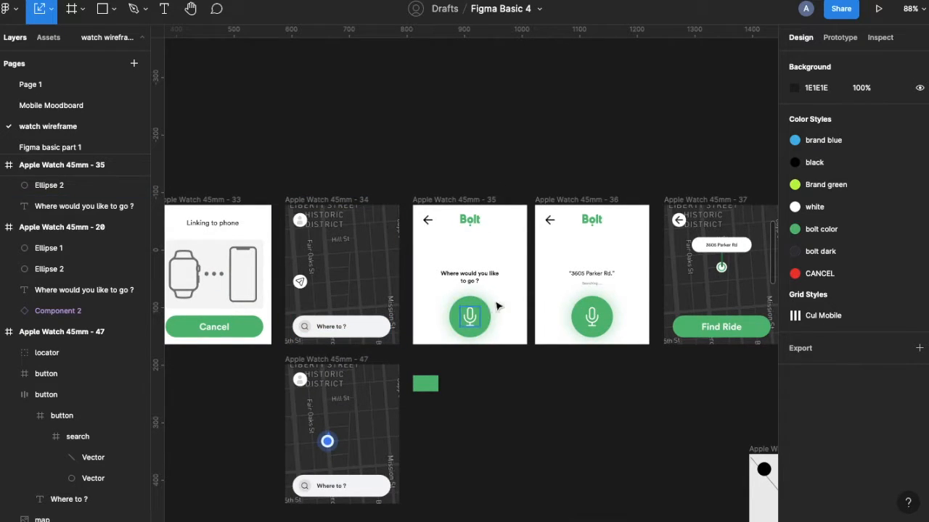
scroll(491, 338, right, 5)
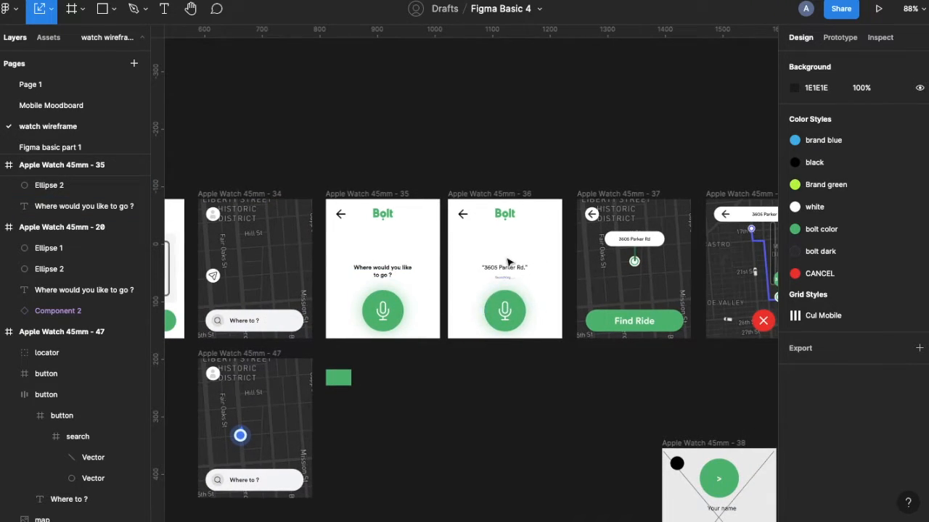
scroll(523, 287, right, 6)
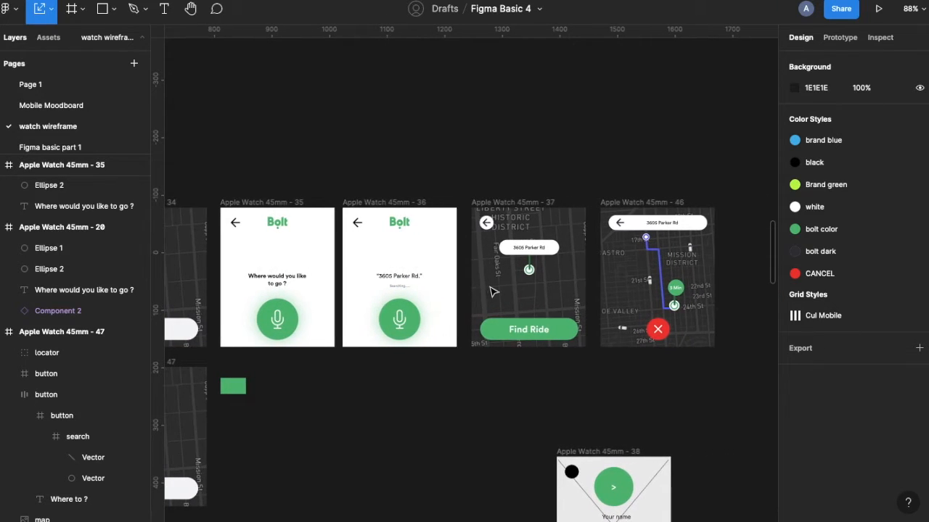
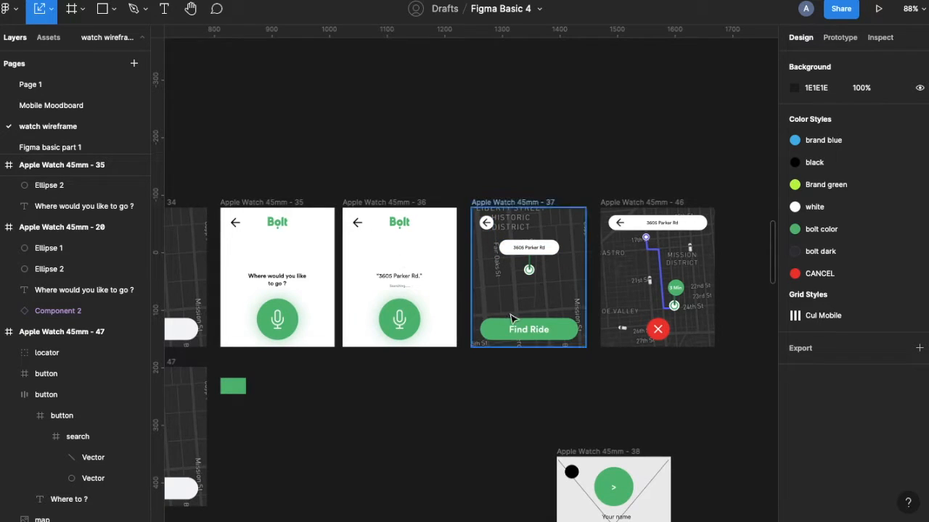
scroll(510, 318, right, 2)
scroll(511, 318, down, 1)
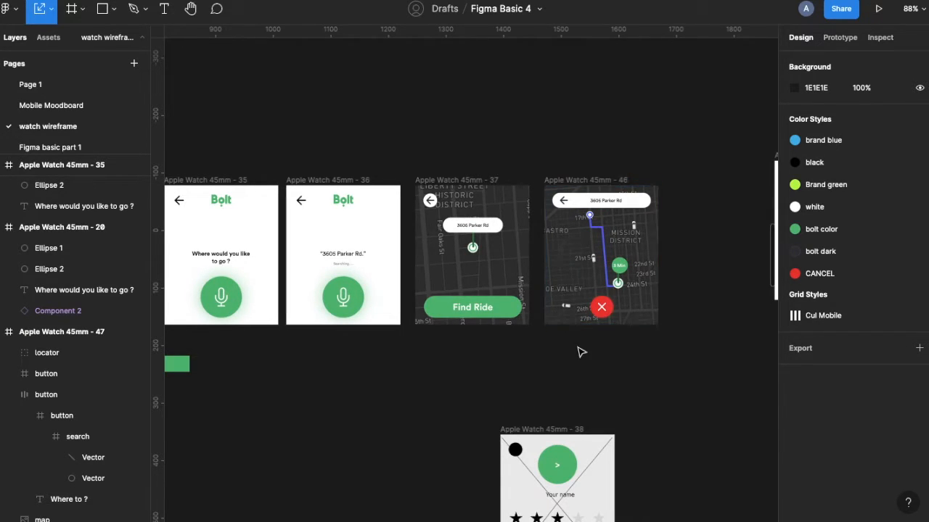
scroll(581, 352, down, 5)
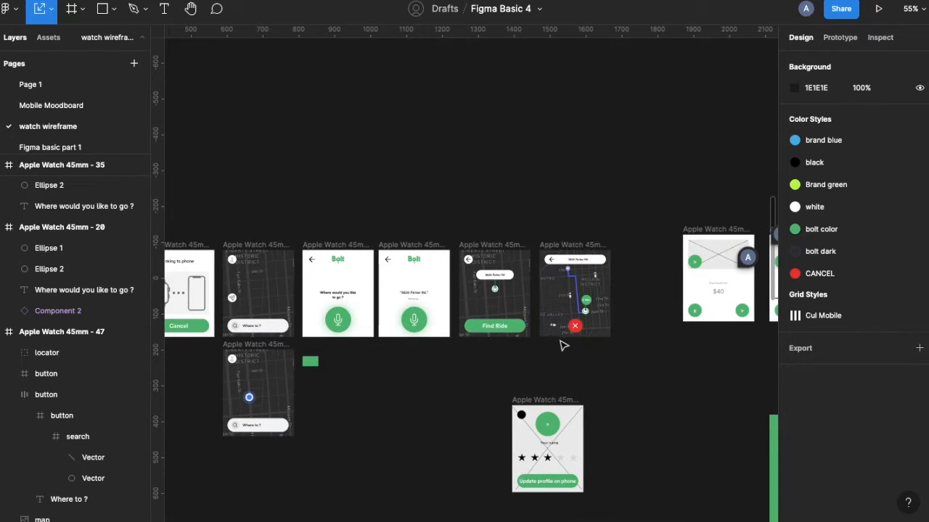
scroll(565, 366, right, 10)
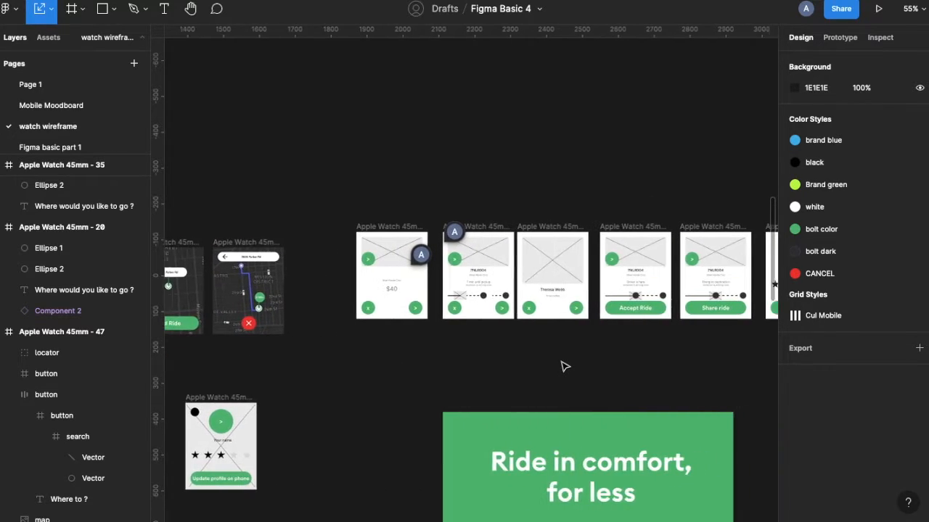
scroll(564, 366, left, 1)
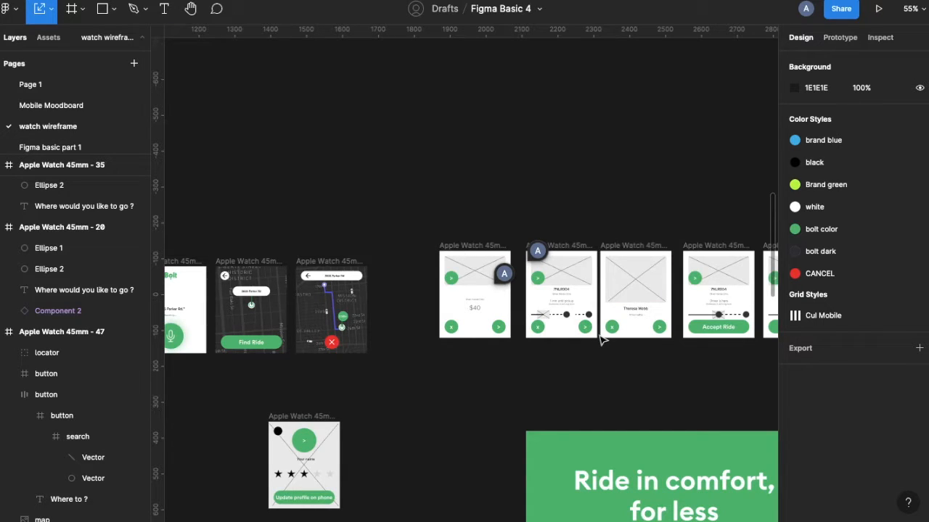
scroll(600, 341, right, 10)
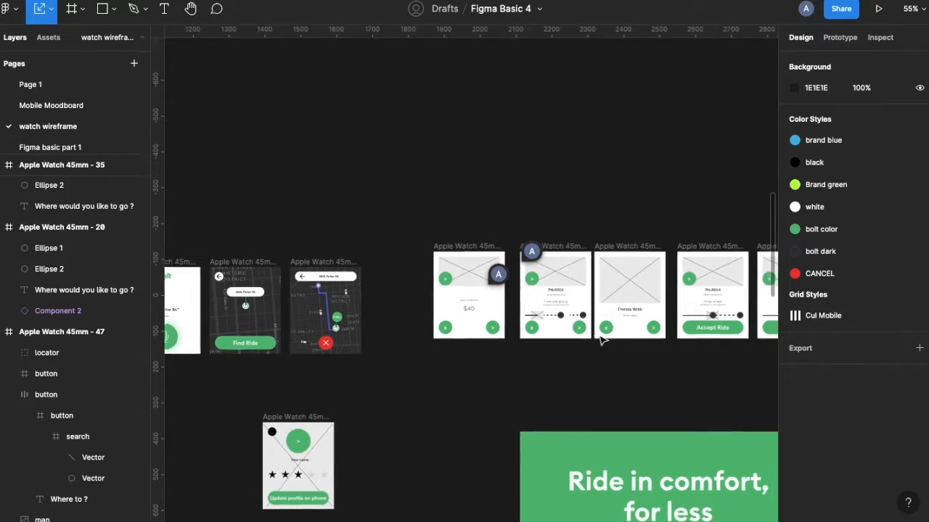
scroll(457, 361, left, 2)
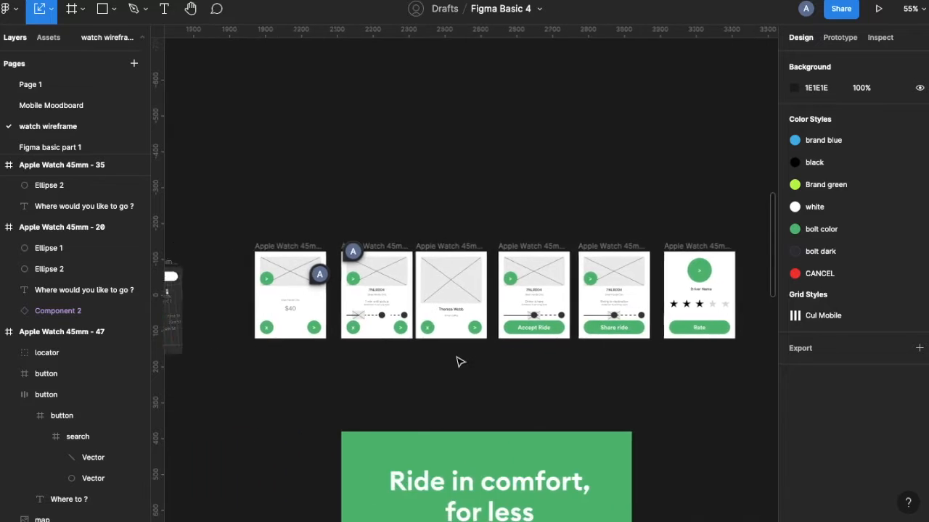
- Move the $40 wireframe screen next to the finished route map screen, aligned with the row
scroll(457, 360, down, 5)
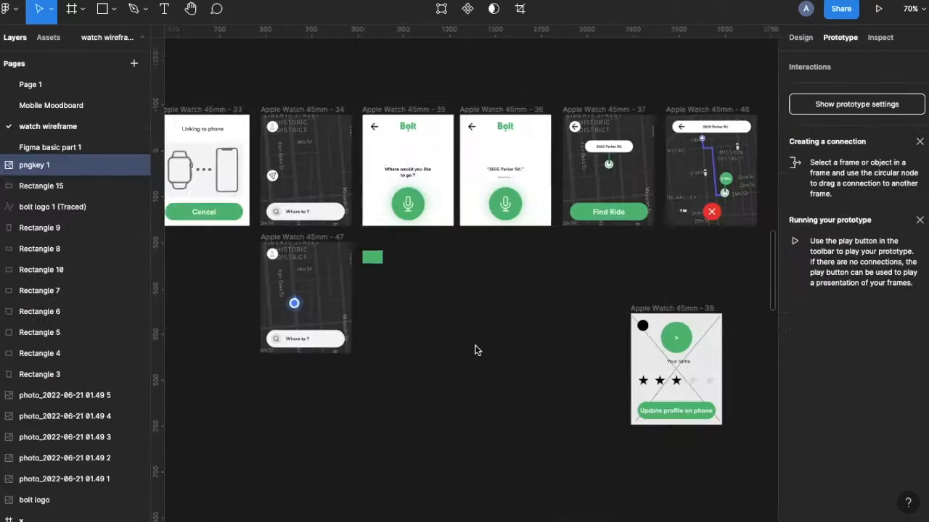
scroll(476, 350, up, 5)
scroll(475, 349, right, 8)
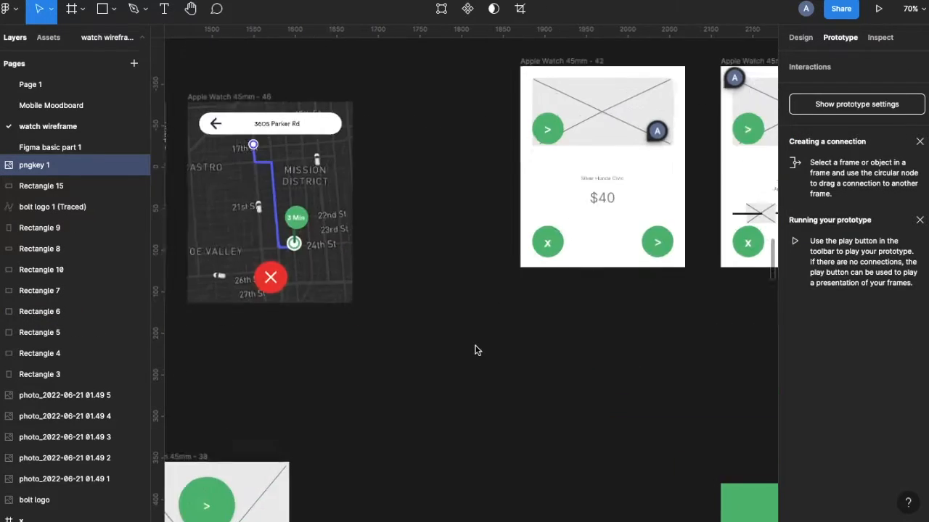
scroll(475, 348, down, 1)
drag(543, 147, 413, 180)
key(shift+e)
- Copy the illustration container from the Linking to phone screen into the $40 screen
scroll(291, 302, left, 8)
scroll(292, 303, down, 5)
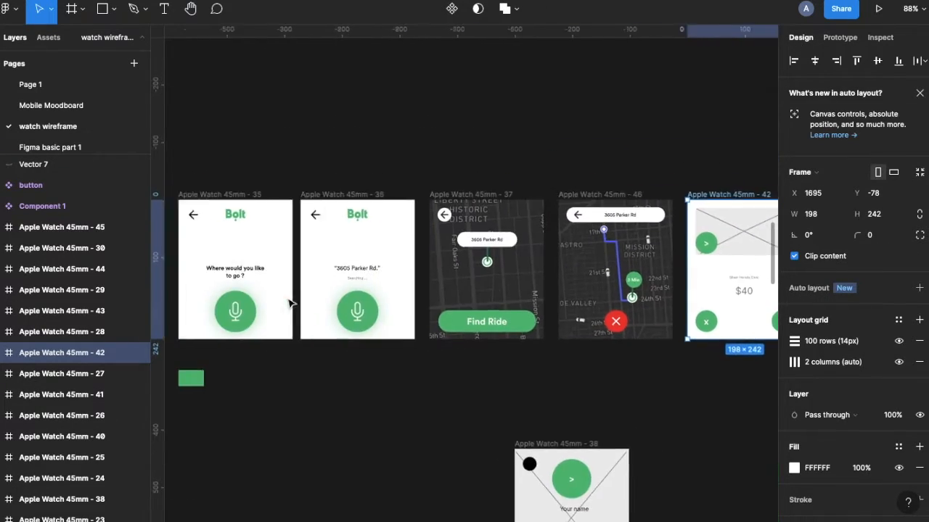
click(378, 285)
scroll(507, 289, right, 5)
drag(378, 286, 553, 355)
scroll(543, 280, up, 5)
scroll(551, 294, down, 2)
click(508, 249)
shift+click(478, 264)
key(Delete)
drag(523, 315, 524, 266)
key(ctrl+z)
key(ctrl+z)
key(ctrl+z)
key(ctrl+z)
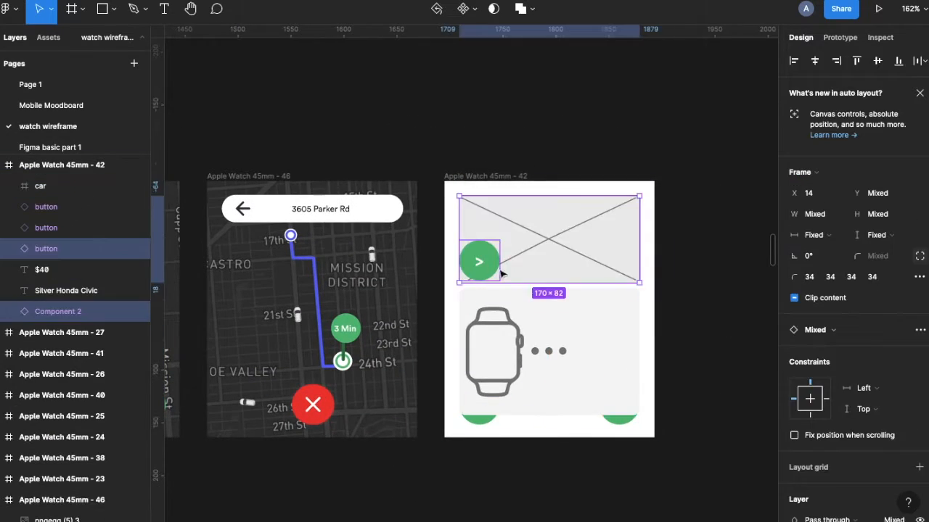
- Show the layout grids and clear the placeholder, its arrow button and the watch illustration, leaving an empty car container on the $40 screen
scroll(549, 282, up, 3)
click(9, 9)
key(ctrl+shift+4)
drag(335, 272, 334, 277)
click(35, 311)
click(28, 208)
click(37, 186)
click(136, 186)
click(438, 230)
key(Delete)
scroll(133, 198, up, 10)
scroll(133, 198, down, 10)
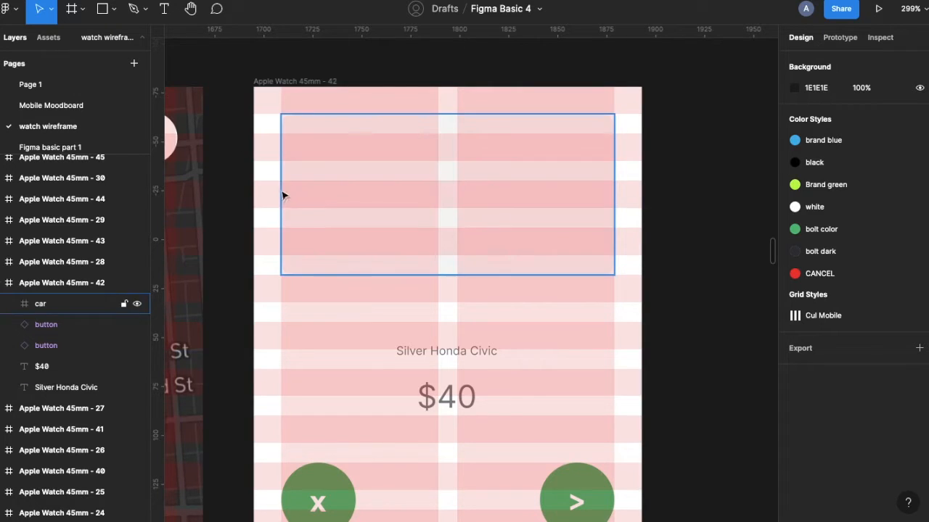
- Scale down a copy of the large silver car photo and bring it onto the $40 screen
click(87, 304)
scroll(375, 367, down, 10)
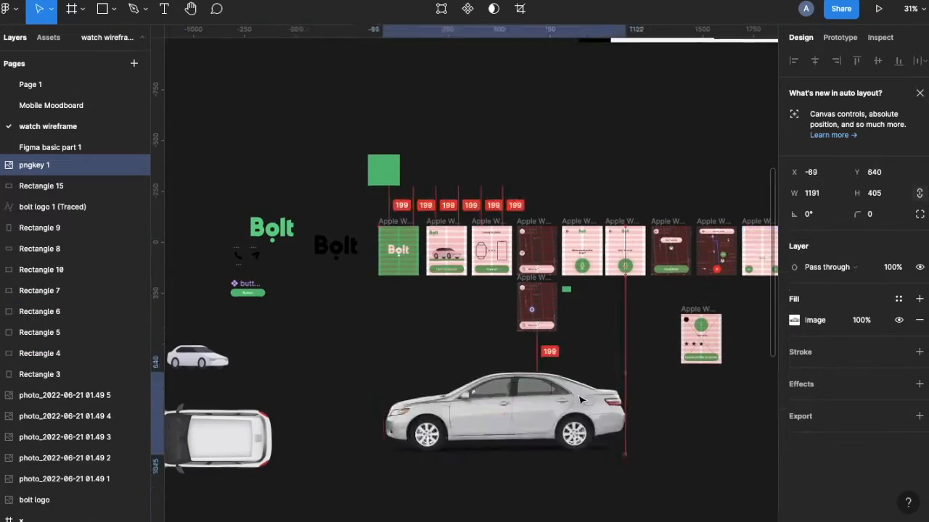
scroll(514, 271, up, 5)
scroll(517, 270, up, 5)
scroll(517, 270, down, 5)
drag(419, 266, 507, 239)
drag(564, 278, 492, 254)
scroll(490, 255, up, 10)
scroll(490, 256, up, 1)
- Size the silver car photo to 155 × 53 inside the car container and clip the container's content
drag(423, 199, 461, 200)
scroll(467, 192, down, 2)
drag(558, 238, 525, 227)
drag(476, 185, 482, 164)
drag(62, 362, 49, 373)
click(45, 358)
click(62, 373)
drag(530, 207, 546, 213)
drag(455, 187, 453, 224)
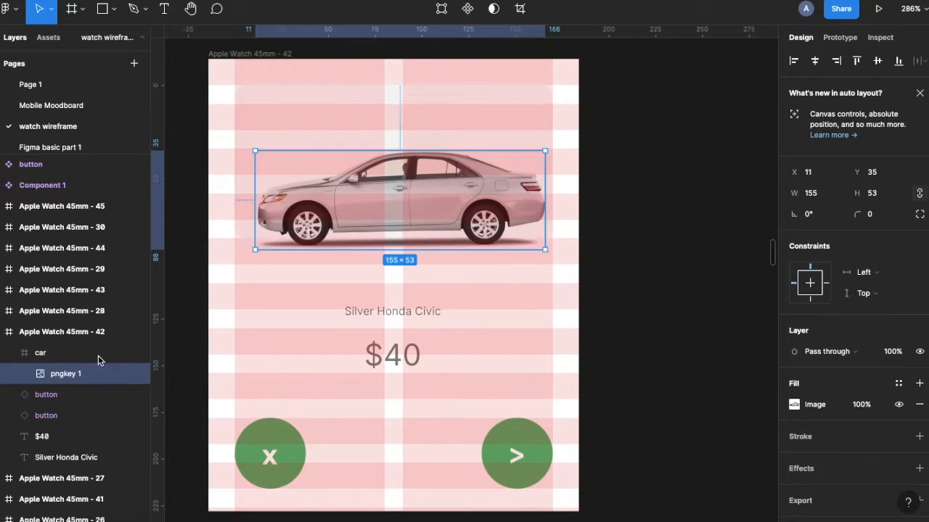
click(45, 353)
click(792, 257)
- Draw a 46 × 46 circle over the front of the car, outside the car container
double_click(324, 180)
key(ctrl+z)
mouse_move(324, 174)
mouse_down()
mouse_move(281, 101)
mouse_move(302, 137)
mouse_up()
key(o)
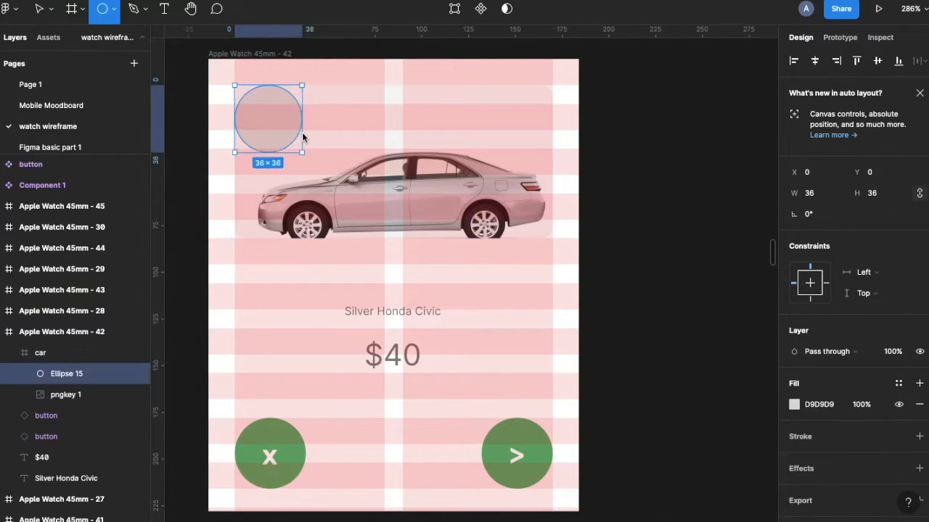
drag(244, 127, 269, 255)
- Fill the circle with a male avatar from Content Reel and scale it to 36 × 36
right_click(270, 254)
key(Escape)
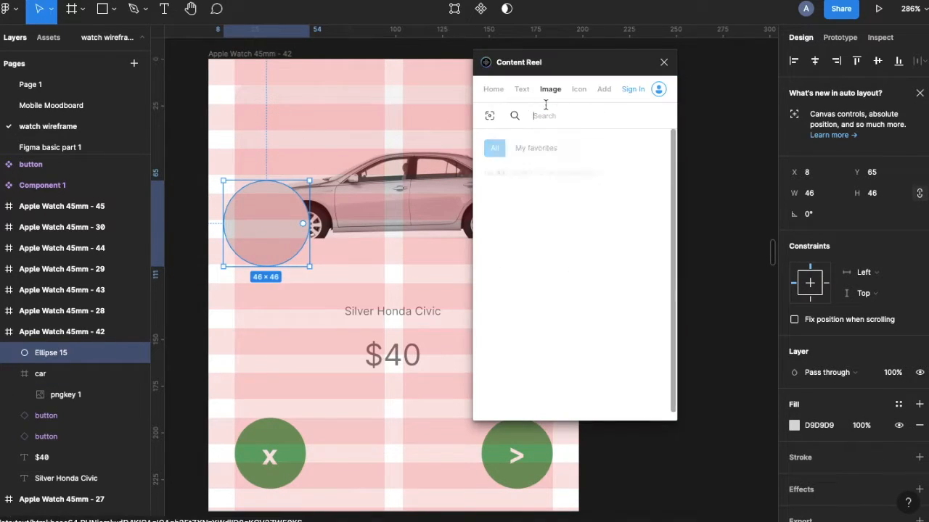
click(549, 247)
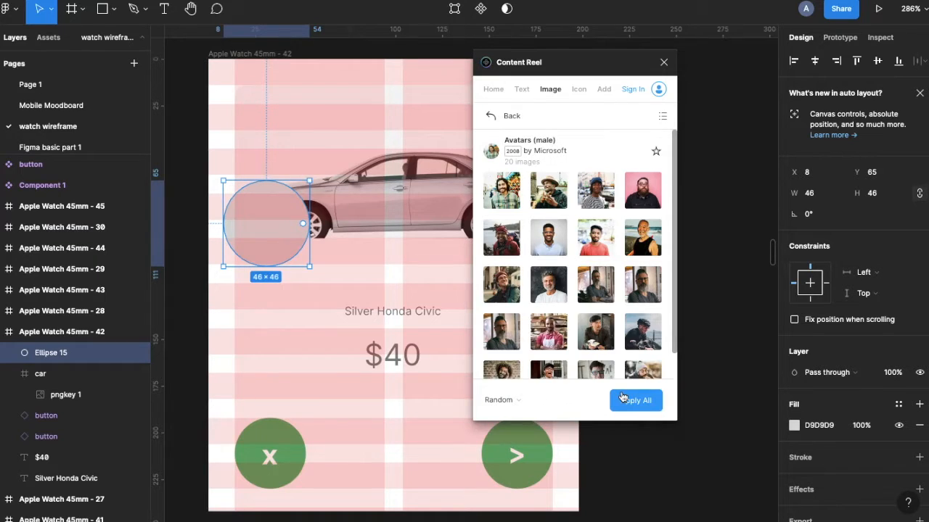
click(622, 400)
click(663, 63)
drag(309, 267, 299, 257)
- Add a stroke in the bolt color style to the driver's avatar circle
scroll(863, 436, down, 1)
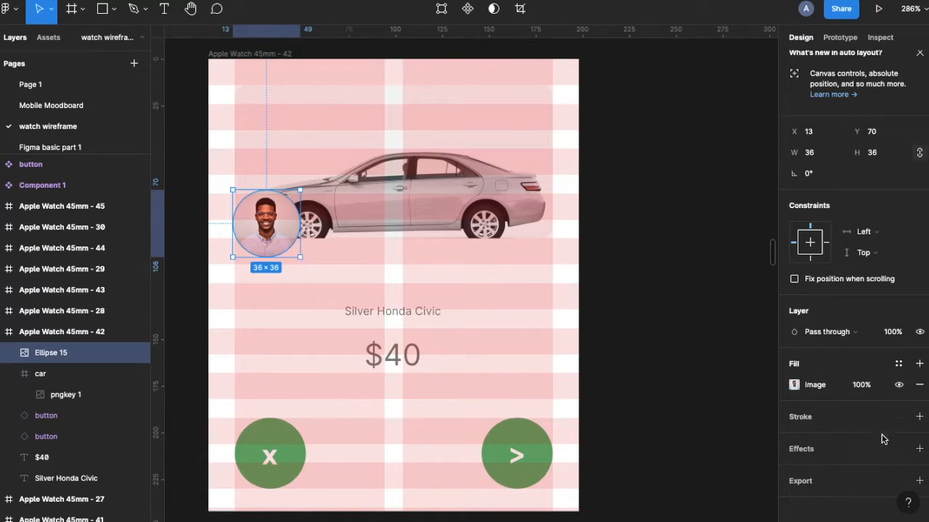
click(794, 437)
click(891, 480)
- Restyle the Silver Honda Civic label and set the $40 price in Circular Std Black with the bolt color style
click(391, 354)
click(392, 311)
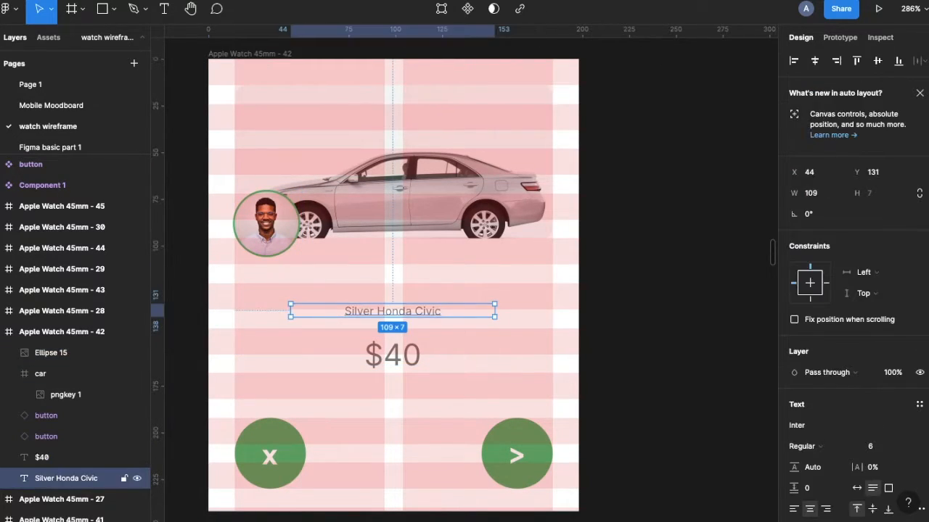
key(shift+Tab)
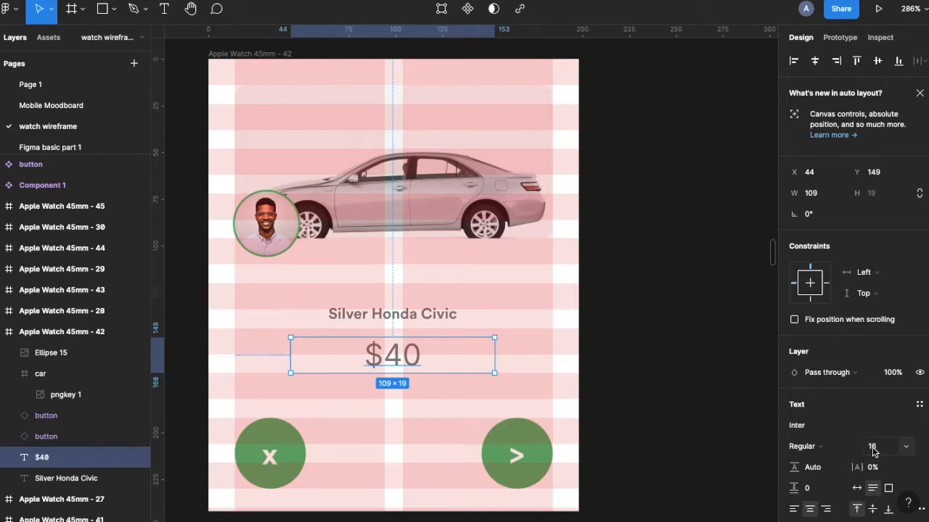
click(802, 446)
click(813, 493)
scroll(856, 362, down, 2)
click(898, 407)
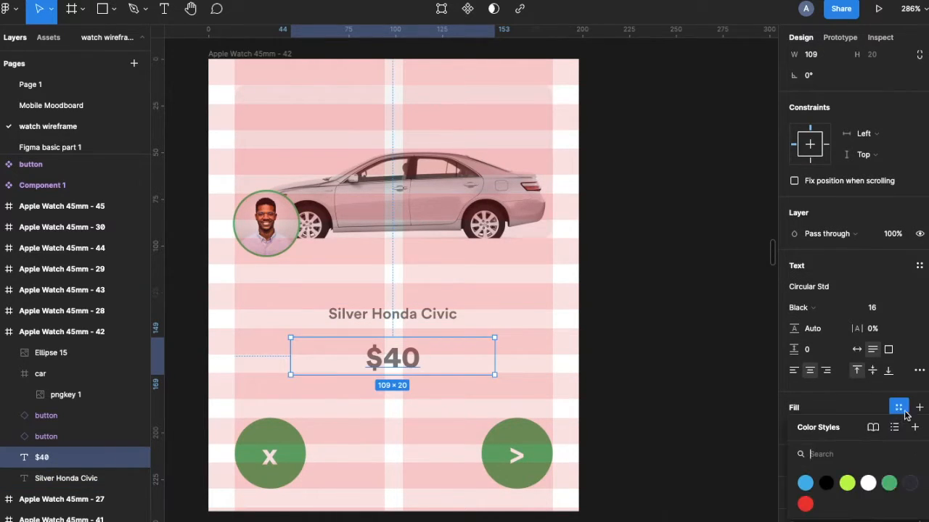
click(898, 383)
click(887, 441)
- Replace the green x button on the $40 screen with a copy of the red cancel button
scroll(413, 413, up, 3)
scroll(275, 331, down, 5)
key(shift+Tab)
key(Delete)
- Duplicate the red cancel button beside the arrow button and fill the copy with the bolt color style
drag(274, 331, 499, 324)
scroll(460, 327, right, 2)
scroll(460, 327, down, 3)
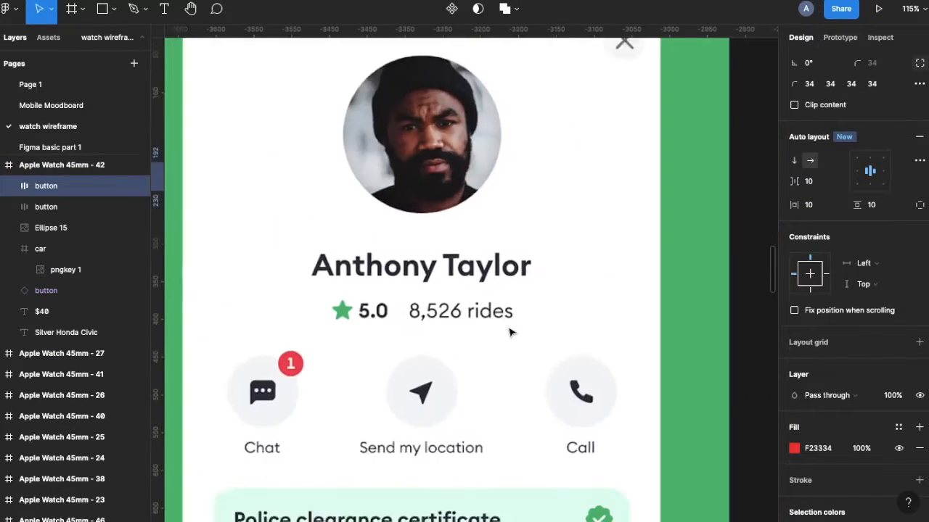
scroll(501, 325, down, 2)
scroll(421, 235, up, 10)
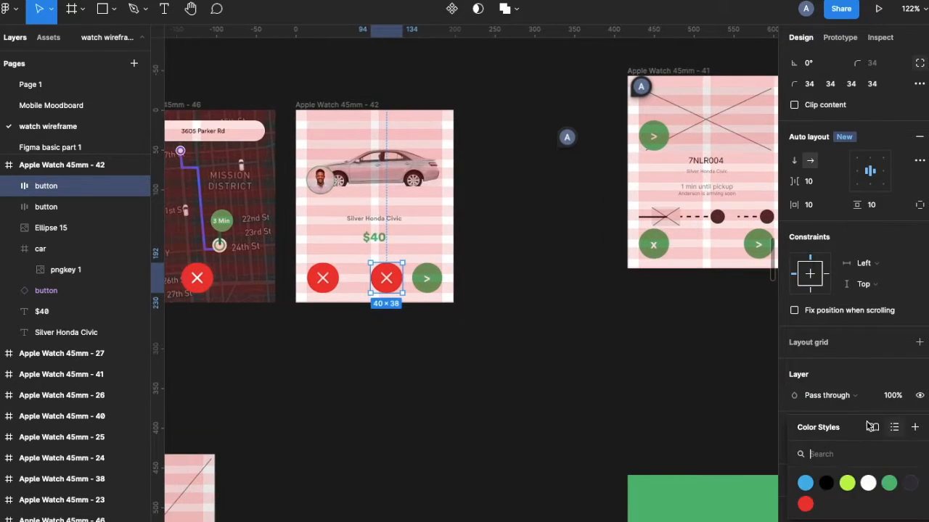
- Browse the bold Iconly icon set for an arrow icon
right_click(367, 339)
mouse_move(406, 499)
click(544, 338)
scroll(587, 276, down, 5)
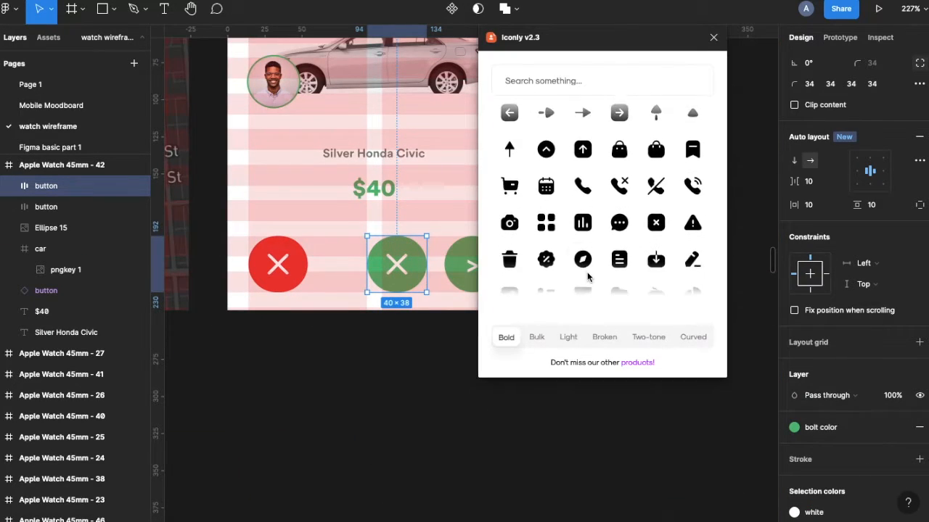
scroll(588, 276, down, 3)
click(713, 37)
- Insert the chevron-right icon from Feather Icons near the green arrow button
right_click(636, 299)
mouse_move(672, 409)
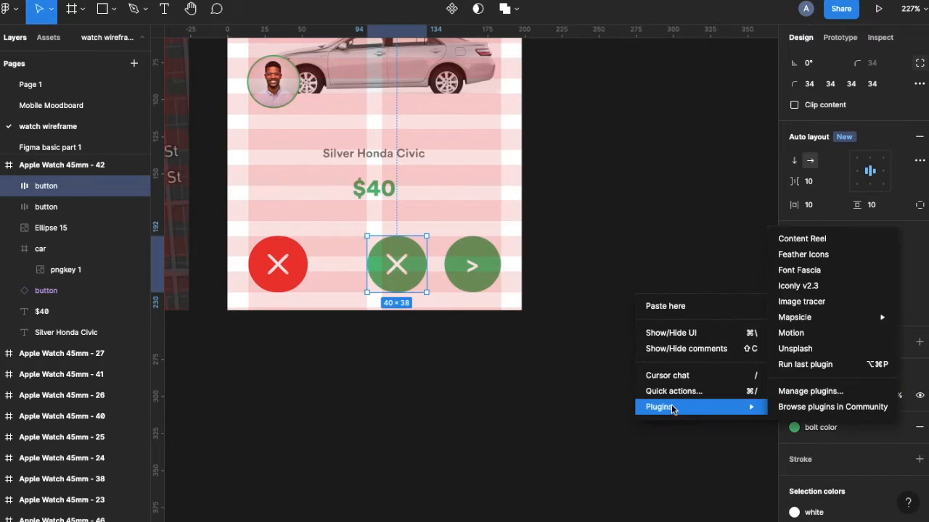
click(802, 254)
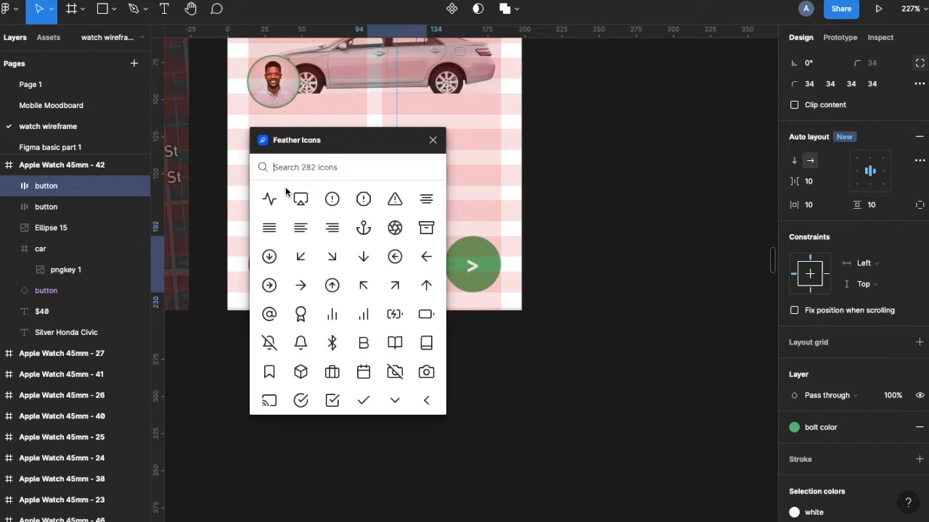
scroll(418, 390, down, 3)
click(269, 328)
drag(483, 360, 471, 249)
- Detach the green arrow button from its component and replace its > text with the chevron-right icon
click(473, 269)
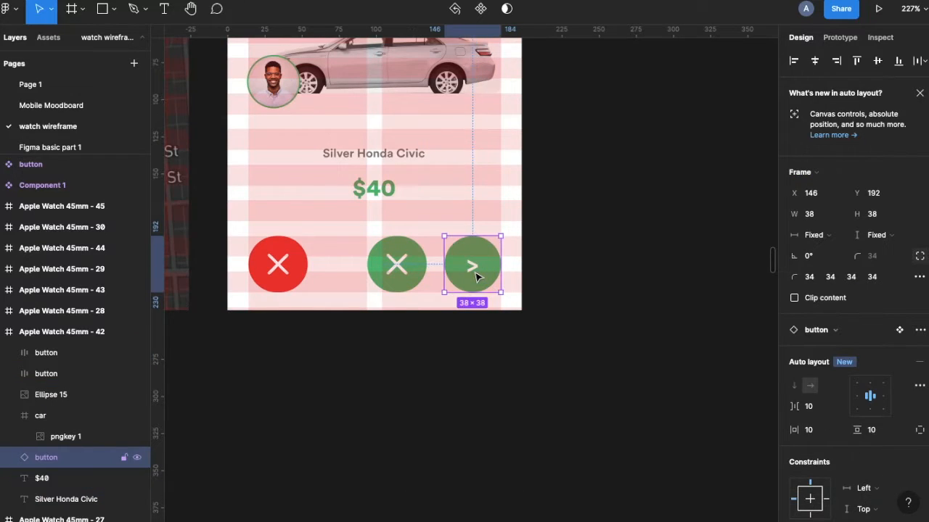
scroll(471, 267, up, 3)
right_click(475, 268)
click(517, 396)
key(super+v)
click(441, 265)
key(BackSpace)
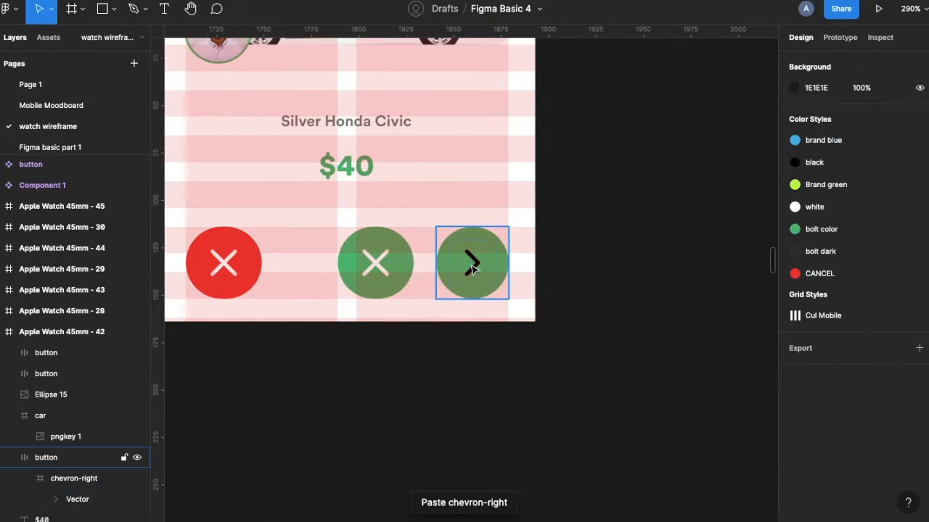
- Color the chevron icon white and delete the duplicated green x button beside it
double_click(472, 264)
scroll(859, 247, down, 3)
click(792, 415)
click(718, 475)
click(458, 276)
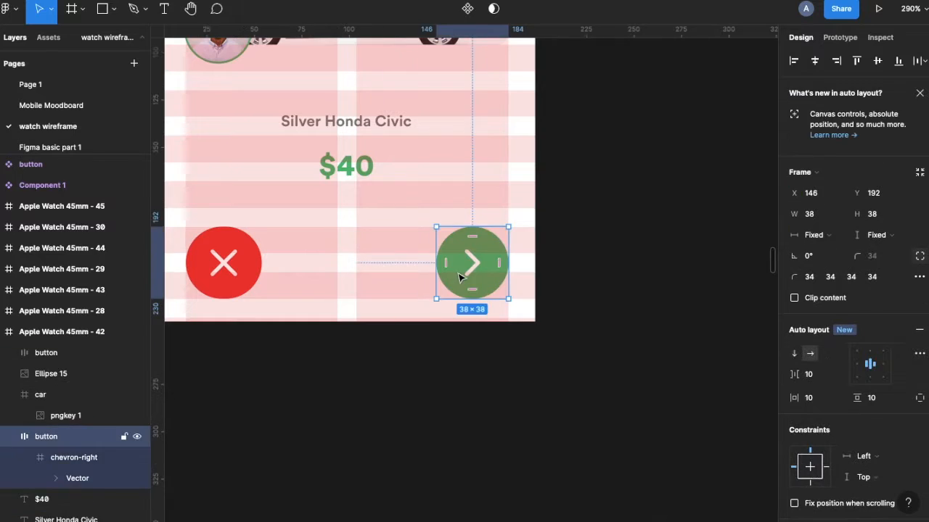
- Resize the red cancel buttons on the $40 screen and the route map screen to 38 × 38
scroll(468, 264, left, 5)
click(458, 246)
scroll(466, 248, left, 2)
click(252, 264)
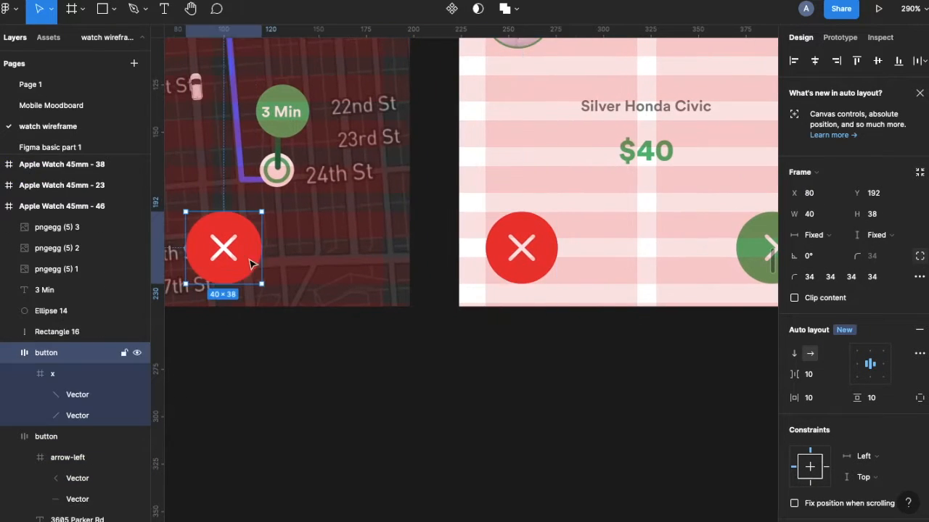
drag(255, 256, 261, 256)
scroll(261, 255, up, 5)
scroll(261, 255, left, 5)
drag(487, 218, 476, 217)
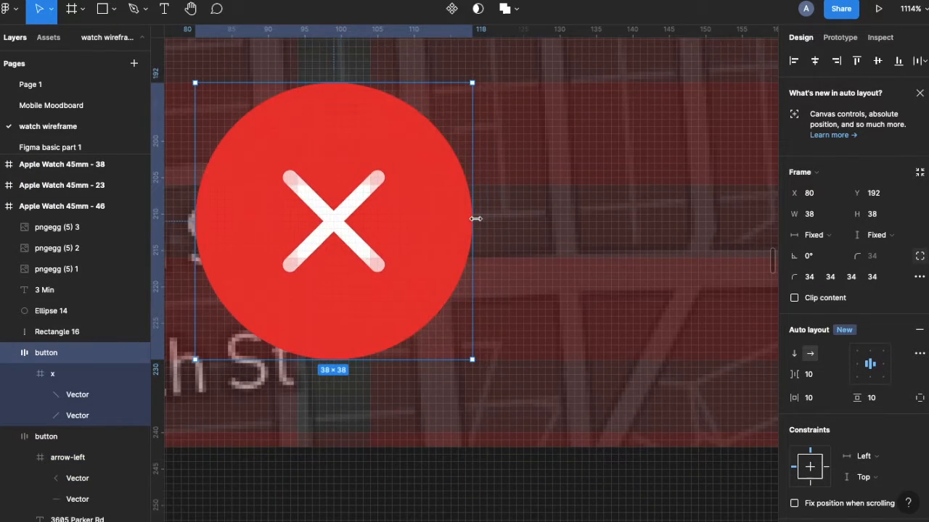
scroll(402, 208, down, 3)
scroll(402, 208, down, 10)
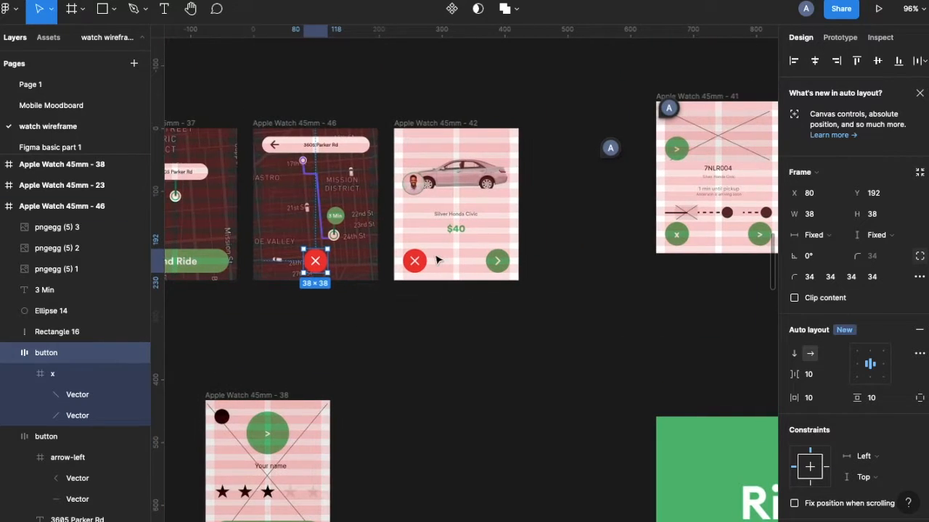
- Align the driver's avatar circle with the layout margin at X 14 on the $40 screen
scroll(449, 214, right, 2)
click(333, 187)
scroll(335, 188, up, 6)
scroll(341, 182, down, 3)
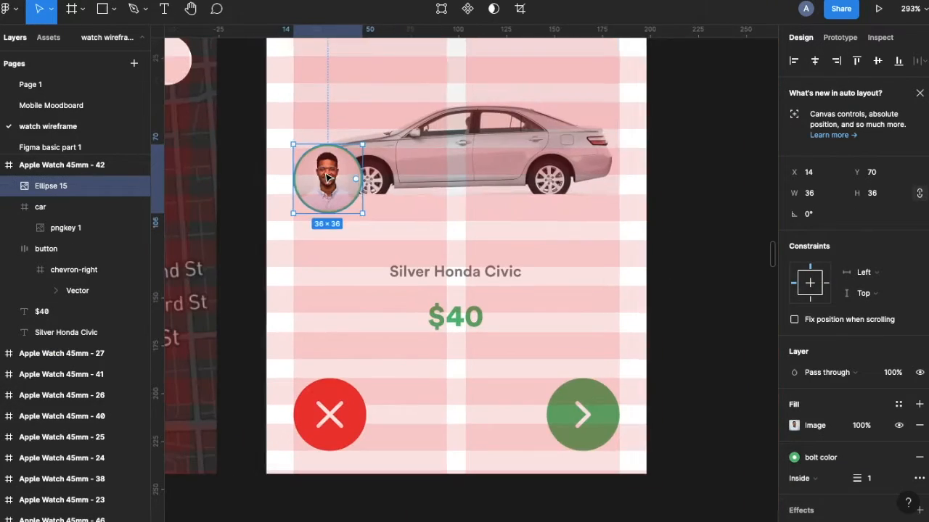
click(464, 161)
scroll(541, 253, down, 4)
scroll(450, 137, down, 3)
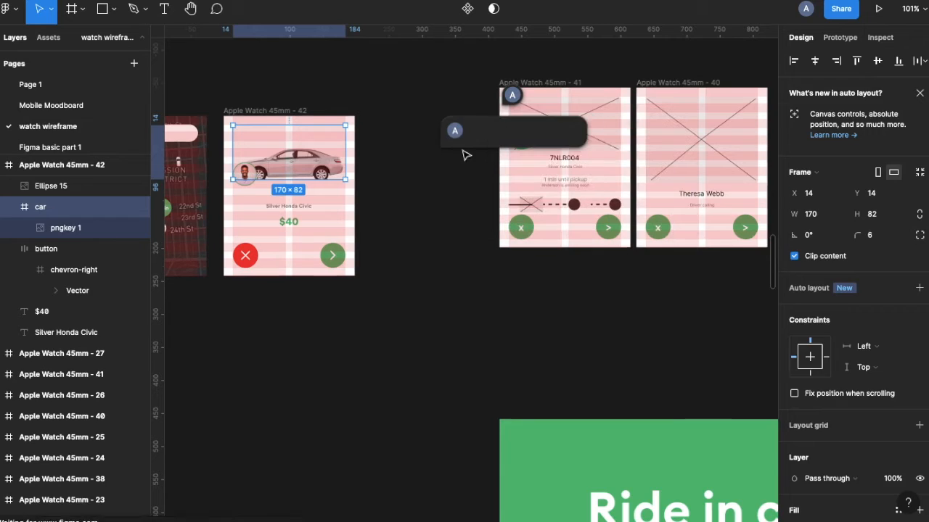
key(Delete)
drag(506, 82, 386, 109)
scroll(379, 127, up, 3)
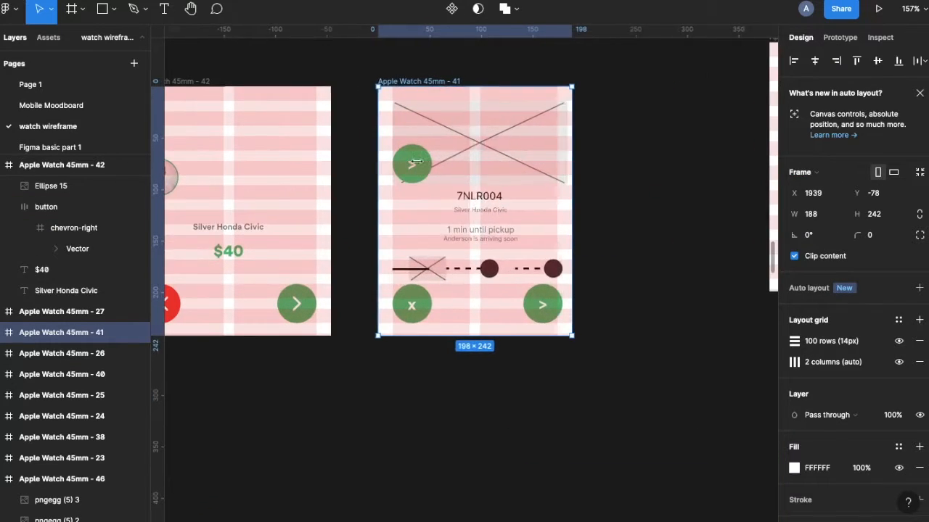
click(377, 133)
shift+click(388, 168)
key(Delete)
scroll(378, 168, left, 2)
key(ctrl+z)
key(ctrl+z)
key(ctrl+z)
key(ctrl+z)
- Move the 7NLR004 pickup wireframe screen next to the $40 screen, aligned with the row
click(355, 166)
scroll(394, 213, down, 3)
drag(597, 100, 463, 127)
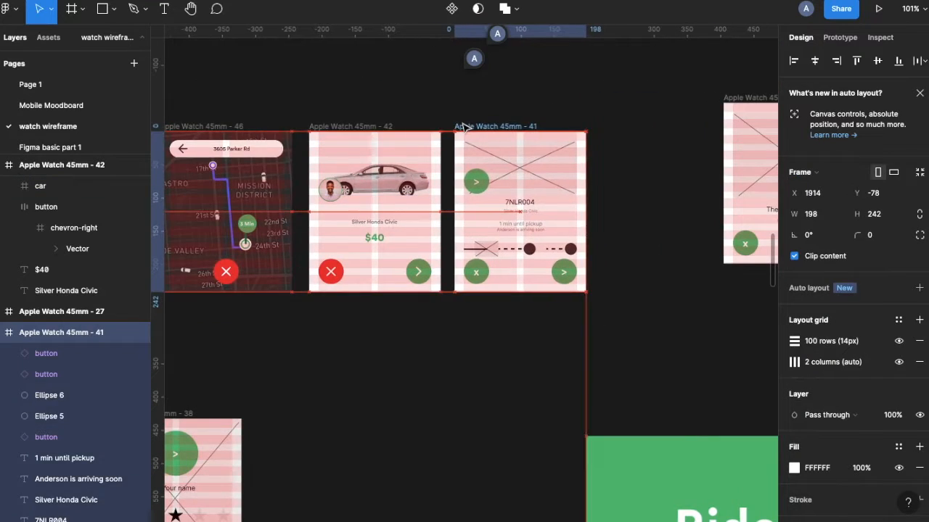
- Replace the image placeholder in the Apple Watch 45mm - 41 frame with copies of the car and driver photo from frame 42
scroll(470, 175, up, 3)
click(481, 195)
key(Delete)
click(311, 205)
shift+click(243, 217)
drag(244, 217, 516, 192)
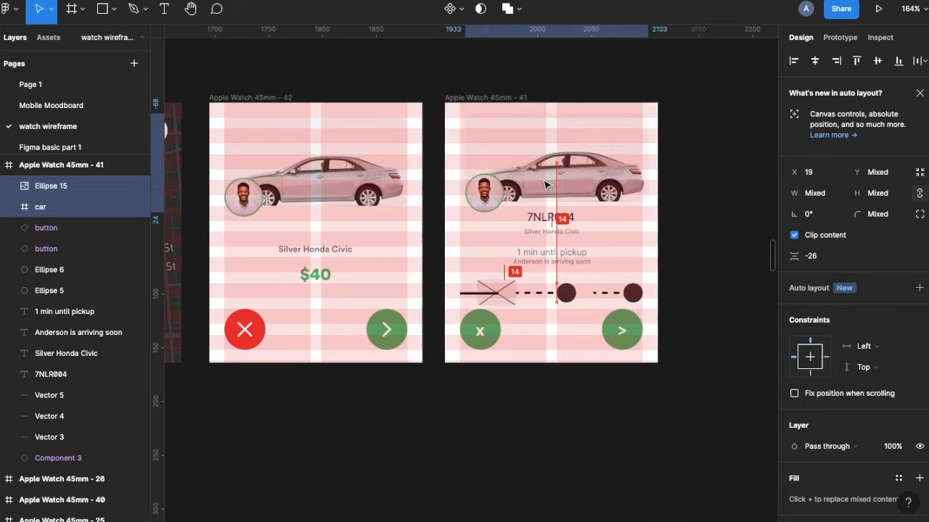
- Fine-tune the position of the copied car and driver photo within frame 41's layout columns, above the plate number
scroll(537, 132, up, 4)
click(501, 115)
drag(539, 97, 539, 108)
double_click(581, 190)
key(Up)
key(Up)
key(Up)
key(Up)
key(Up)
scroll(504, 269, down, 5)
scroll(529, 244, down, 5)
- Change the plate number and Silver Honda Civic texts to Circular Std, and make the plate number bold
click(529, 225)
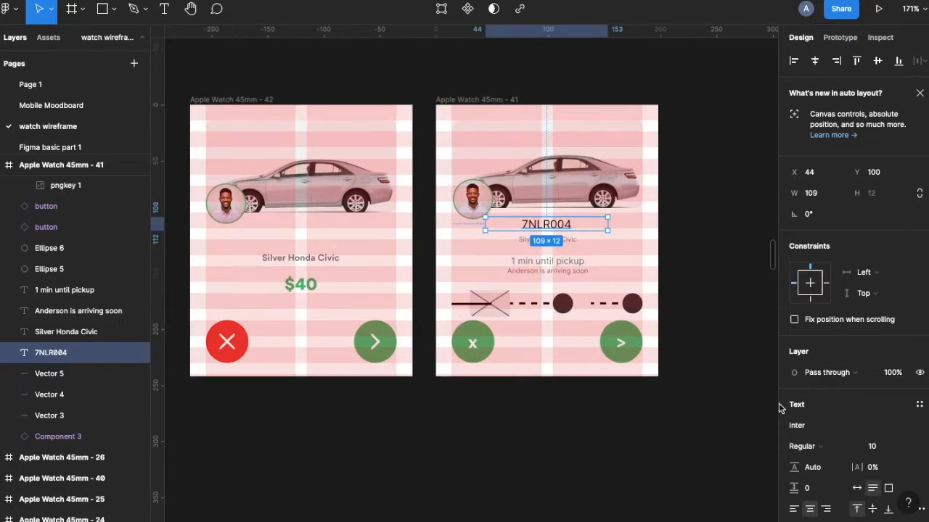
scroll(525, 246, up, 2)
shift+click(528, 238)
scroll(801, 332, down, 3)
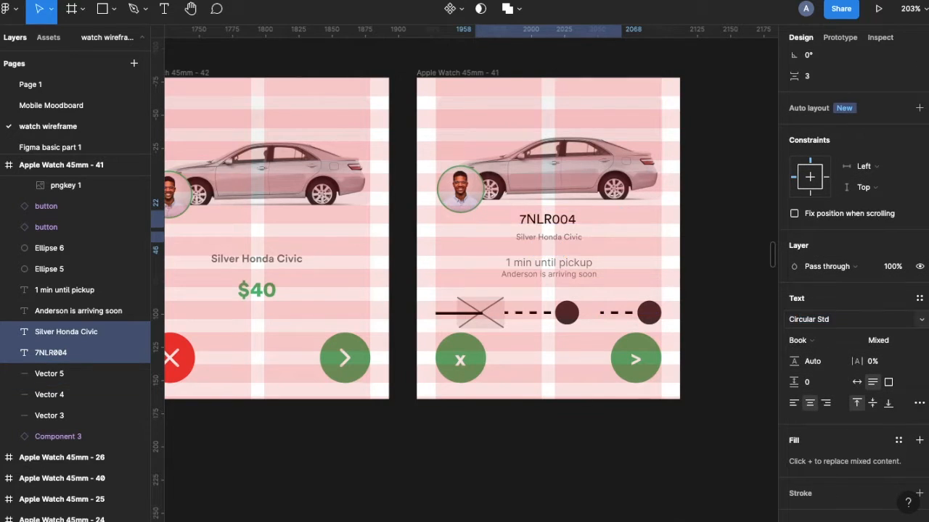
click(538, 221)
click(803, 287)
click(810, 338)
click(804, 288)
click(805, 271)
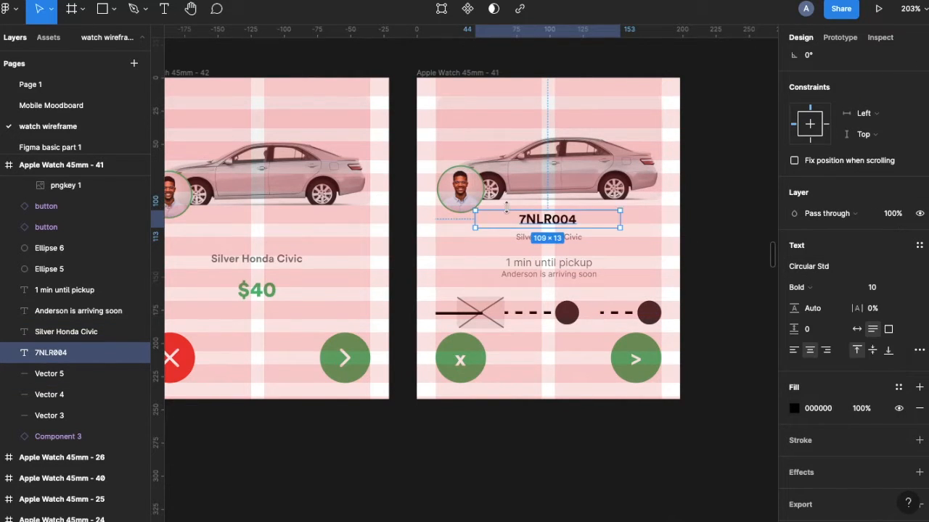
- Examine the reference Uber card on the phone mockup for the styling of the pickup details and progress line
scroll(505, 204, up, 5)
double_click(504, 233)
click(504, 275)
click(523, 316)
click(552, 271)
scroll(555, 284, down, 5)
scroll(556, 288, down, 5)
scroll(557, 288, up, 3)
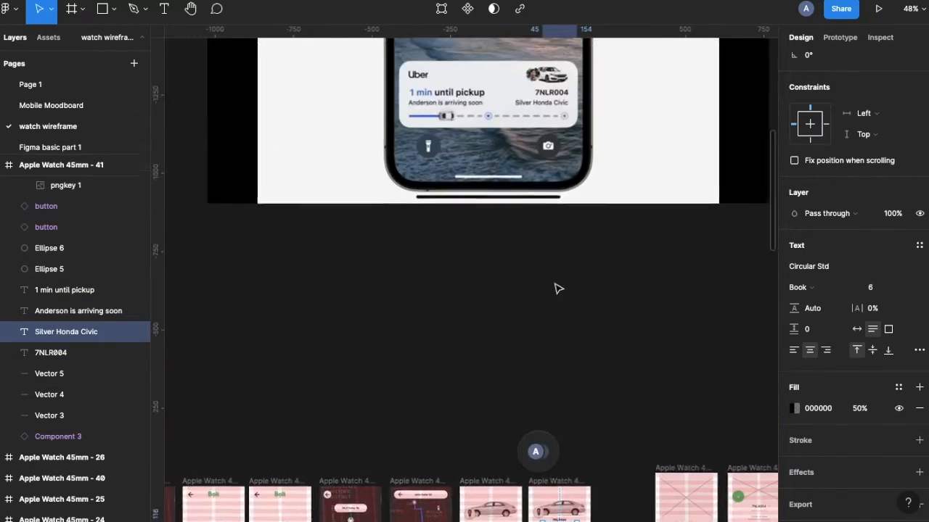
scroll(557, 288, down, 5)
scroll(556, 288, up, 8)
click(617, 162)
scroll(616, 322, down, 5)
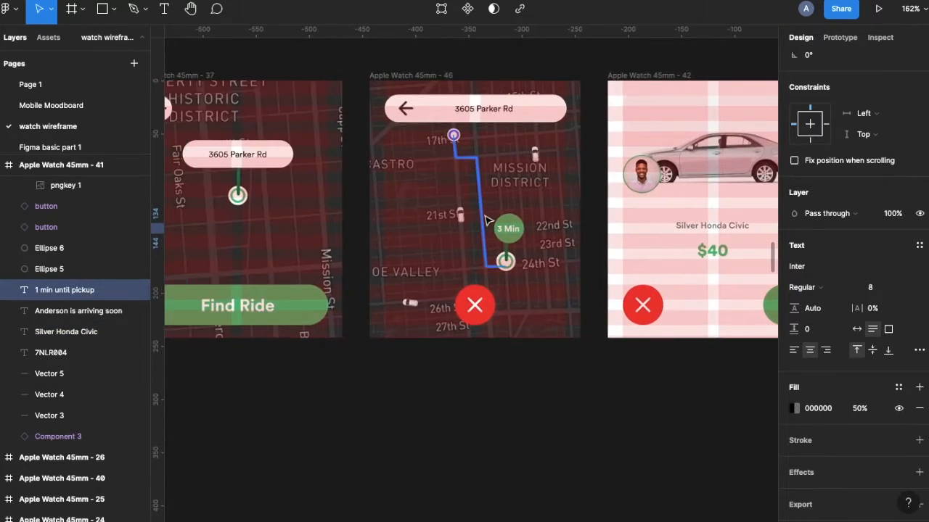
- Set the "1 min until pickup" text in Circular Std Bold and fill it with the map route line's colour, 5A66F6
scroll(487, 217, up, 5)
scroll(435, 312, down, 5)
click(435, 312)
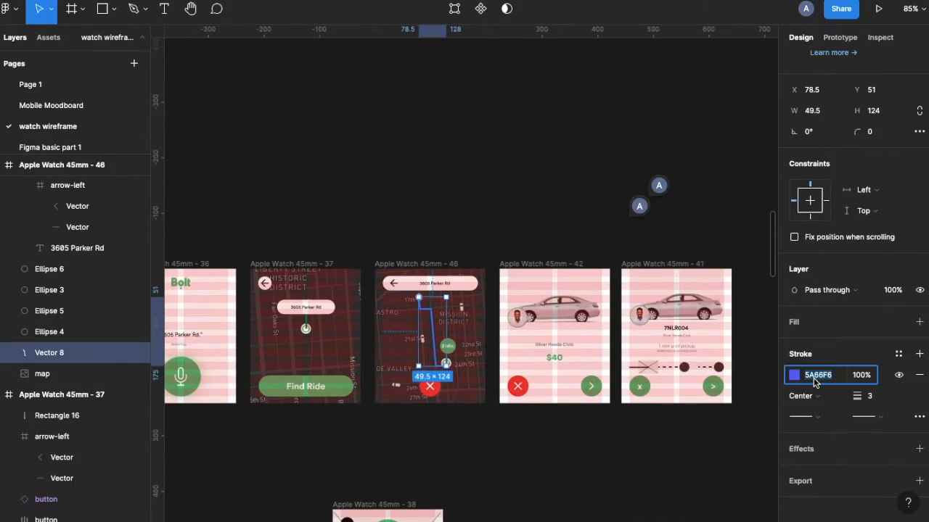
scroll(552, 319, up, 3)
click(508, 266)
scroll(544, 338, up, 5)
key(Escape)
click(801, 363)
click(808, 394)
click(818, 485)
text(5A66F6)
key(Return)
- Change the driver arrival text below the pickup time to the Circular Std font
key(Tab)
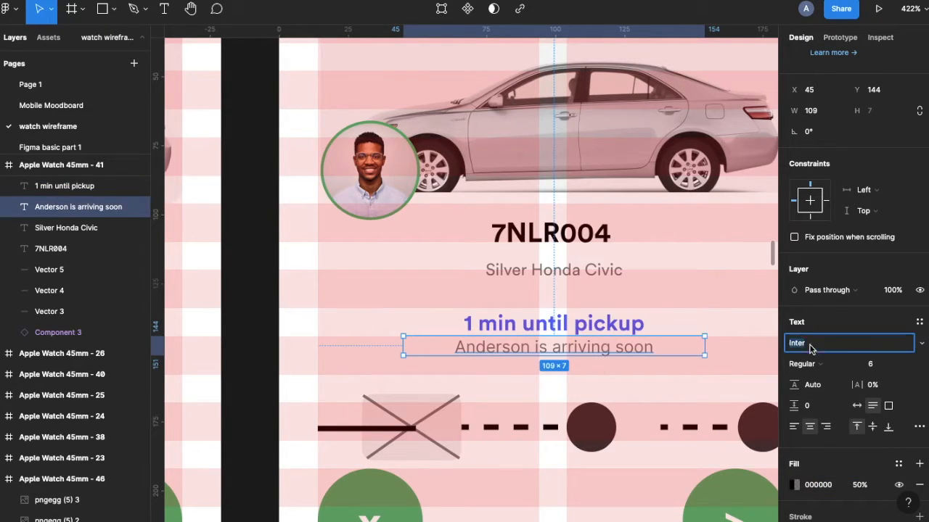
scroll(533, 366, down, 3)
key(Tab)
scroll(530, 370, up, 2)
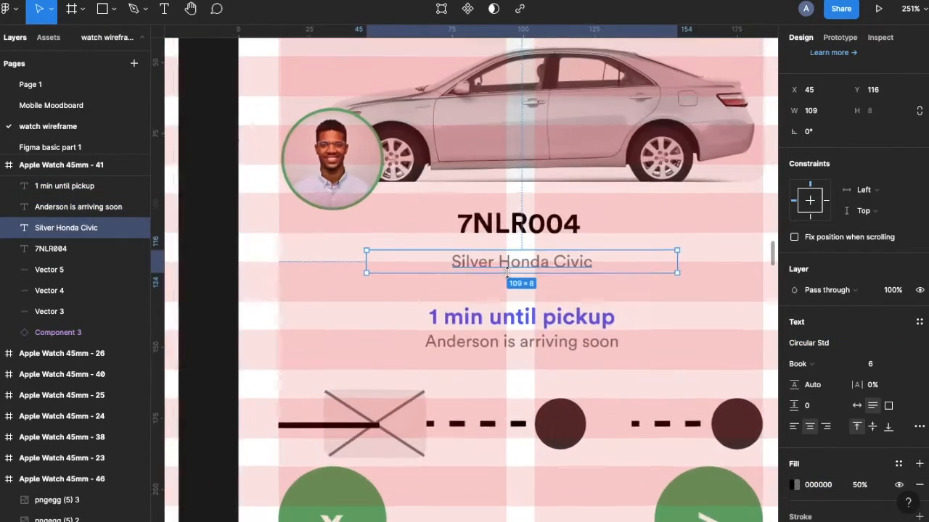
key(shift+Tab)
scroll(436, 305, down, 2)
scroll(346, 255, up, 2)
- Set the stroke weight of all three progress line segments to 3
click(468, 288)
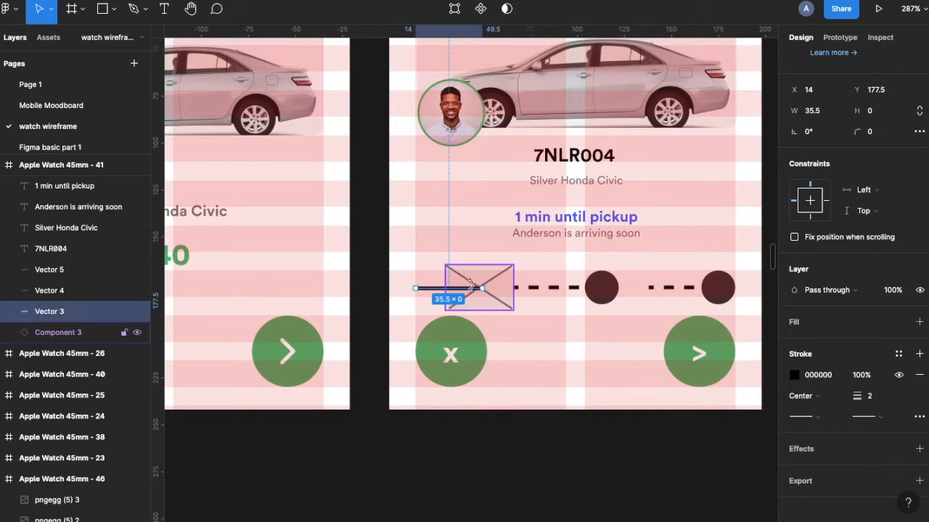
shift+click(571, 289)
shift+click(681, 288)
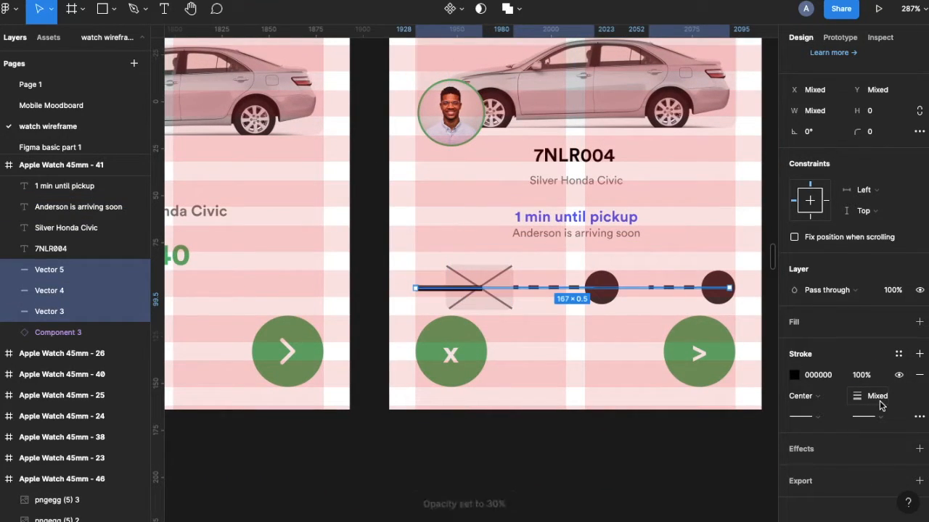
- Give the solid progress line rounded end caps in its advanced stroke settings
click(919, 417)
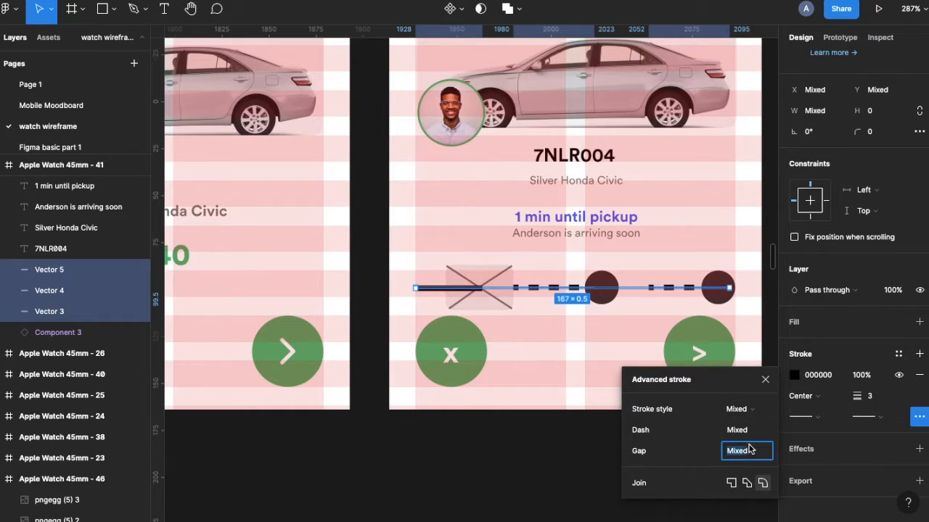
double_click(412, 286)
click(918, 393)
click(735, 429)
click(741, 487)
- Apply the pickup text's 5A66F6 colour to the solid progress line
click(811, 359)
click(573, 218)
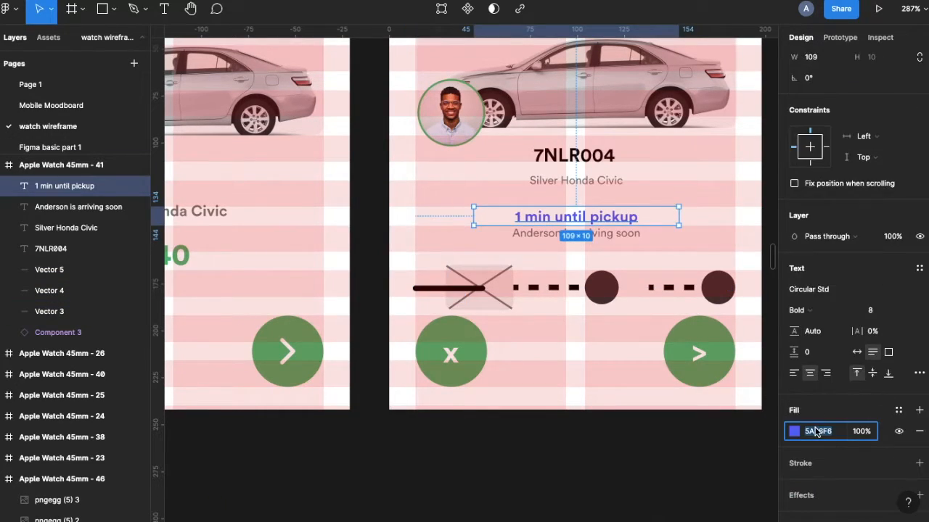
click(464, 289)
click(501, 382)
scroll(508, 399, up, 10)
scroll(508, 290, down, 10)
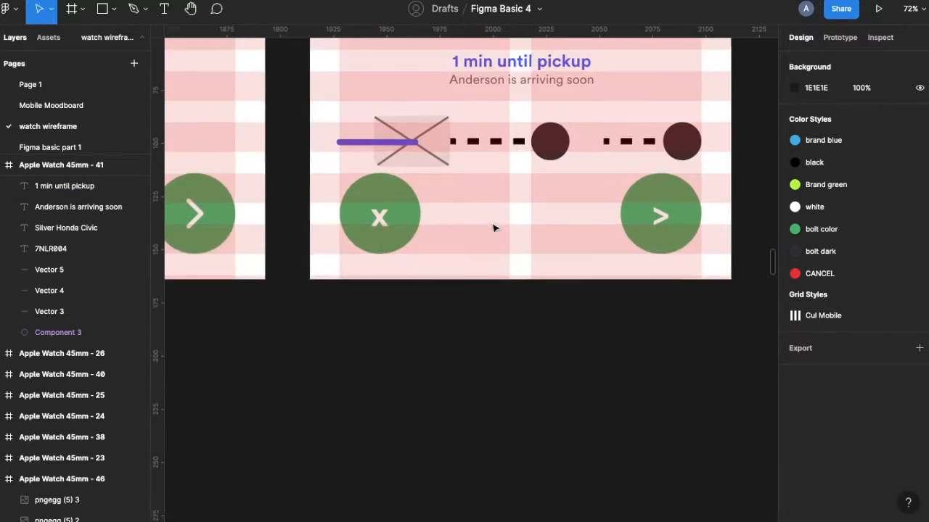
- Duplicate the middle stop circle as a 10 × 10 dot centred inside it, filled with 5A66F6
scroll(493, 226, up, 2)
click(537, 190)
key(ctrl+d)
click(352, 192)
click(815, 458)
click(537, 191)
scroll(551, 200, up, 5)
scroll(547, 201, down, 15)
scroll(554, 212, up, 10)
scroll(890, 425, down, 3)
- Add an FFFFFF stroke to the inner dot and lighten the outer circle of the middle stop
click(919, 417)
click(817, 438)
text(FFFFFF)
key(Return)
scroll(608, 291, up, 5)
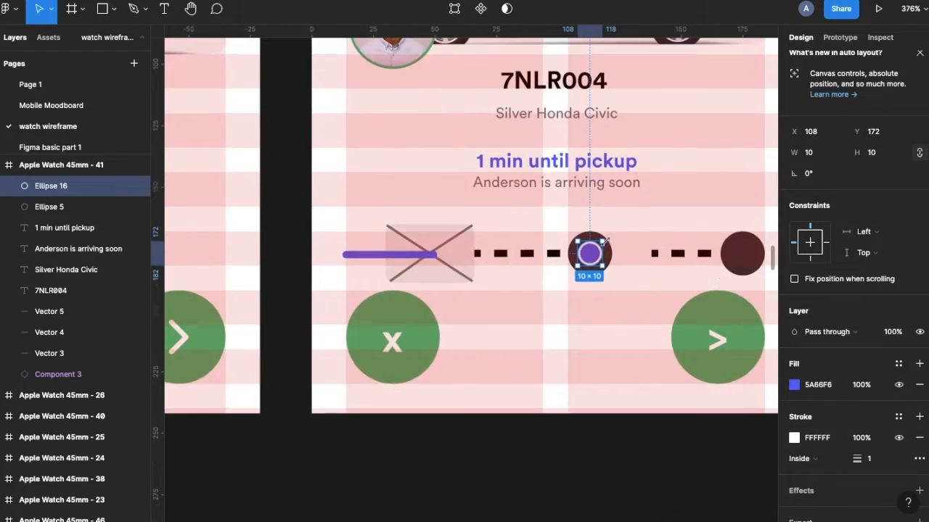
click(603, 262)
click(814, 385)
- Give the dashes of both dashed progress lines rounded caps
click(551, 253)
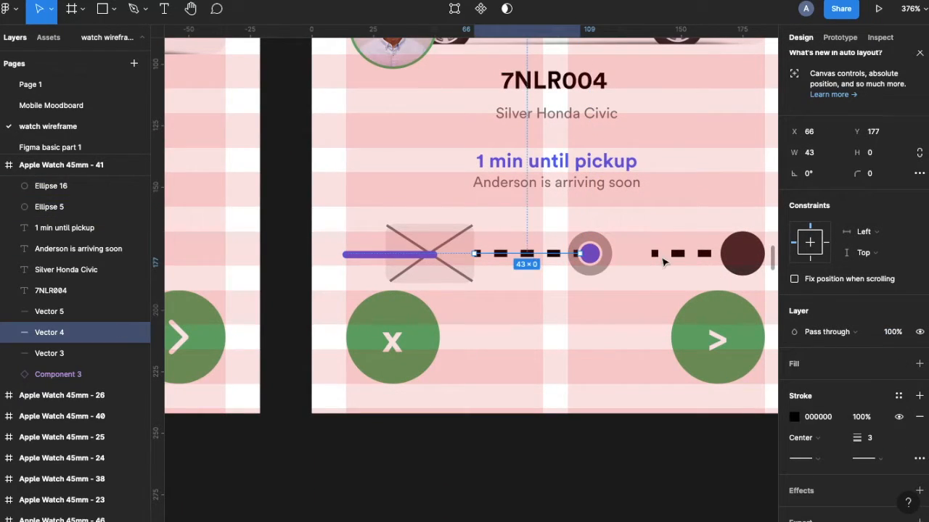
shift+click(678, 253)
click(919, 417)
click(765, 380)
- Group the inner dot with its outer circle and place a copy of the group over the final stop circle
click(586, 270)
shift+click(589, 255)
key(super+g)
double_click(589, 263)
click(743, 253)
drag(593, 258, 731, 259)
- Rename both stop groups as "stop point"
double_click(48, 228)
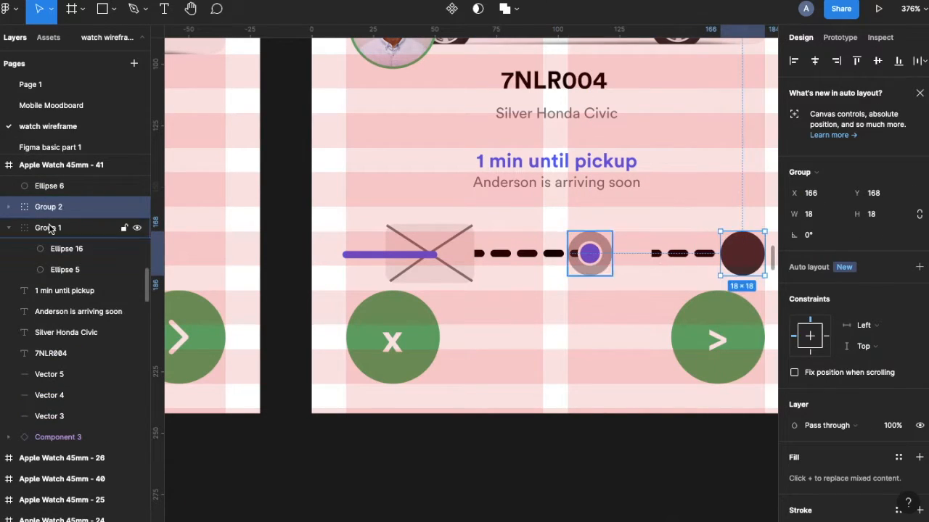
text(st)
double_click(42, 209)
text(stop point)
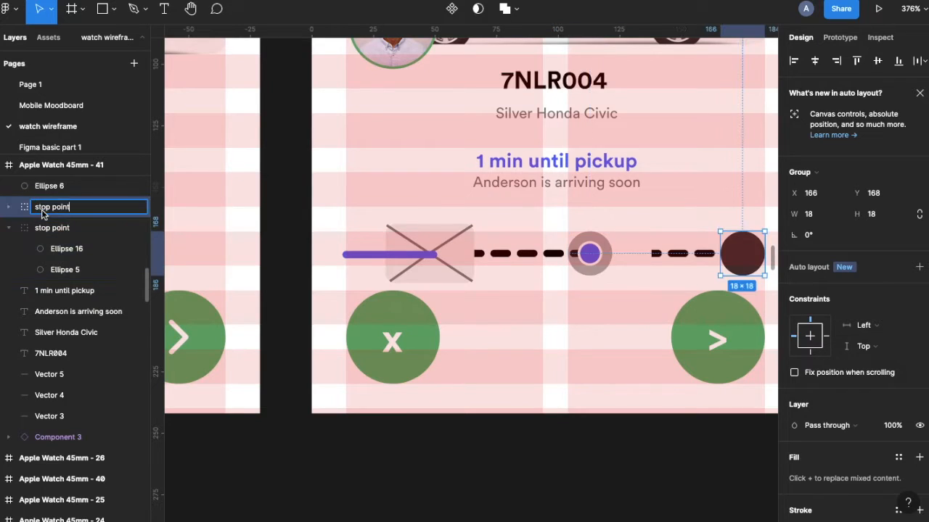
- Copy the top-view car image from the asset area and paste it into the Apple Watch 45mm - 41 frame
scroll(435, 306, down, 10)
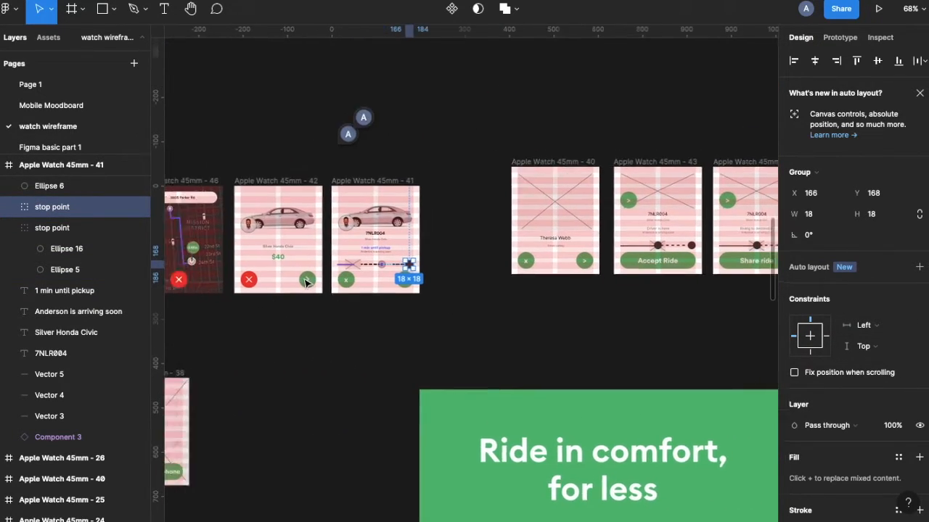
scroll(304, 283, up, 6)
scroll(306, 284, right, 3)
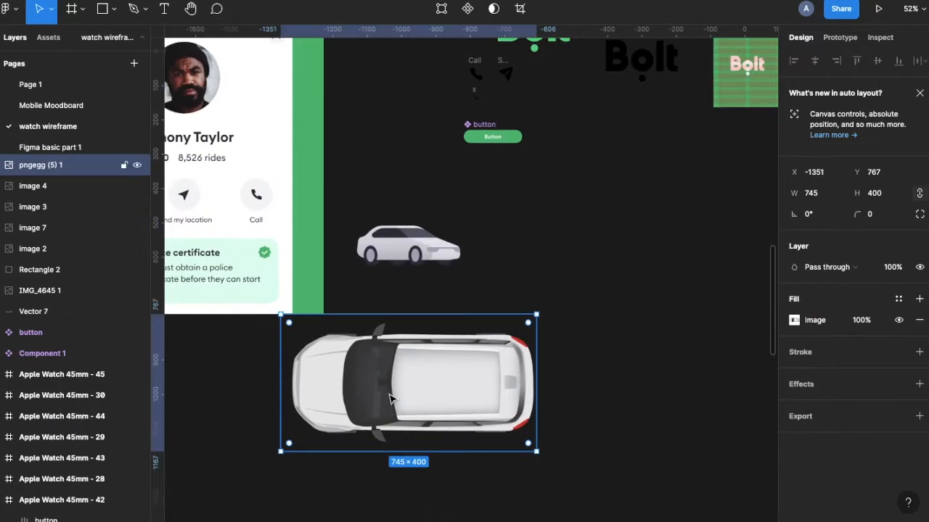
scroll(390, 400, down, 5)
scroll(397, 126, up, 10)
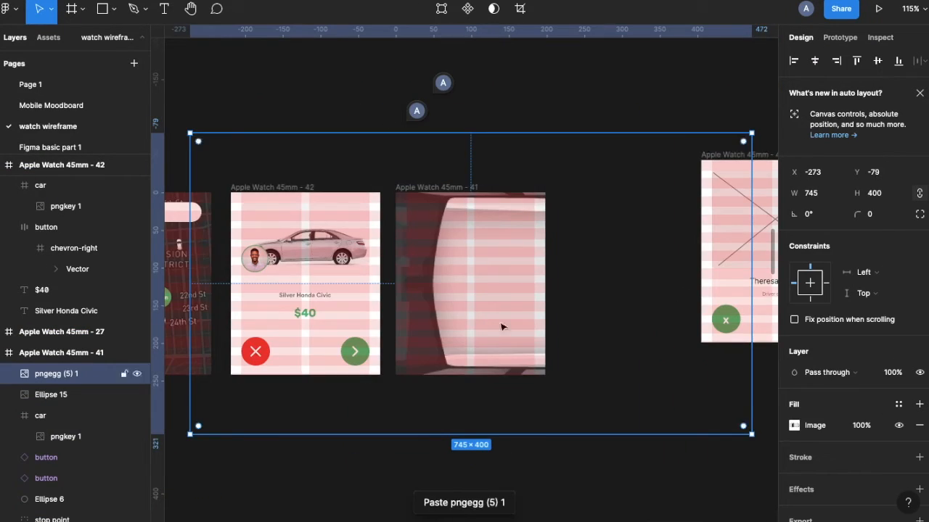
- Scale the top-view car to 37 × 20, rotate it 180°, and put it on the progress line in place of the placeholder
drag(501, 325, 537, 238)
scroll(602, 274, up, 5)
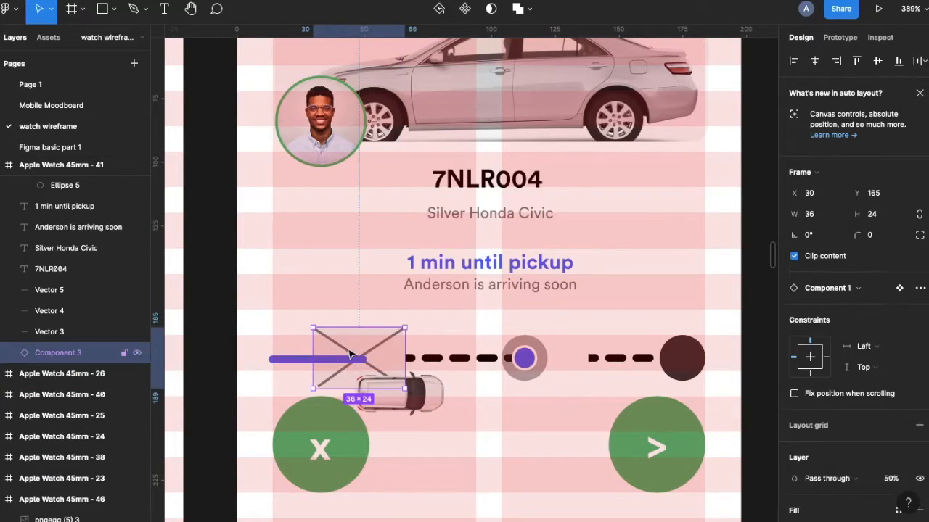
drag(342, 357, 385, 365)
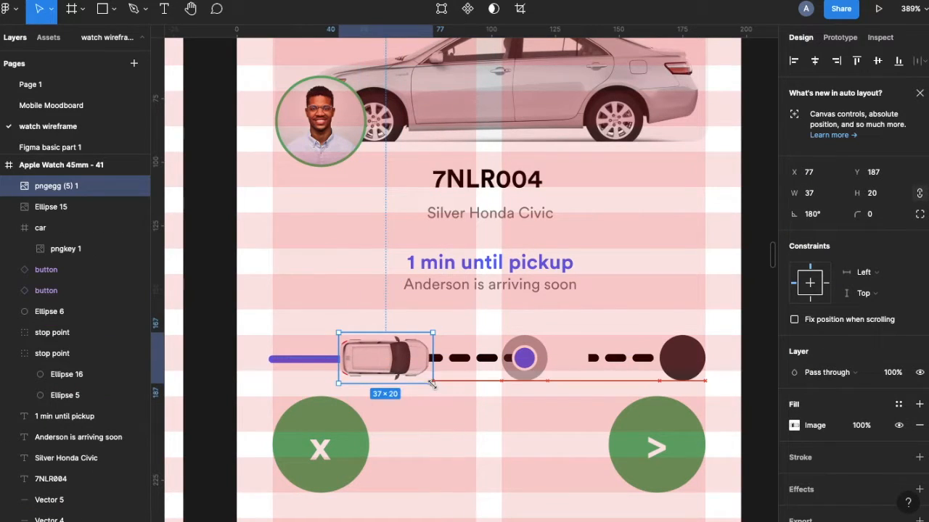
- Extend the start of the second dashed line to the middle stop's inner dot, at X 117
click(597, 363)
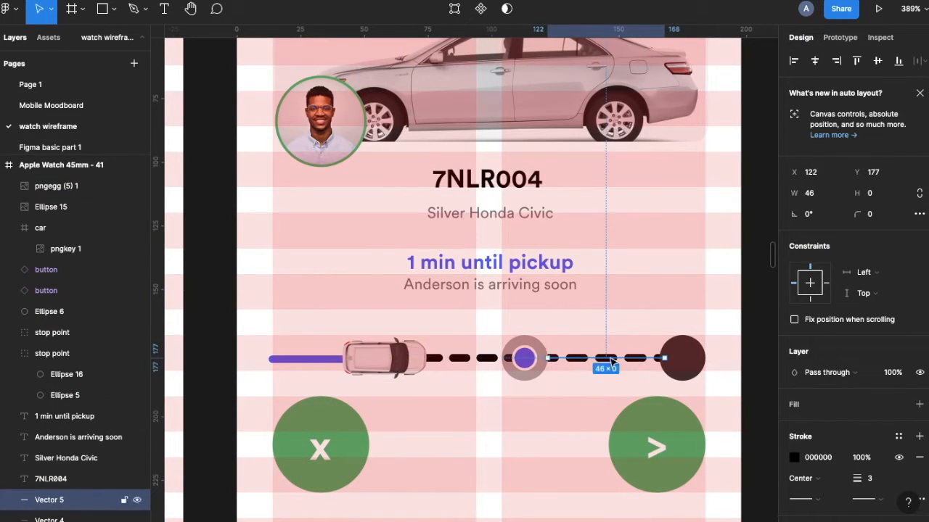
click(8, 353)
scroll(552, 359, up, 5)
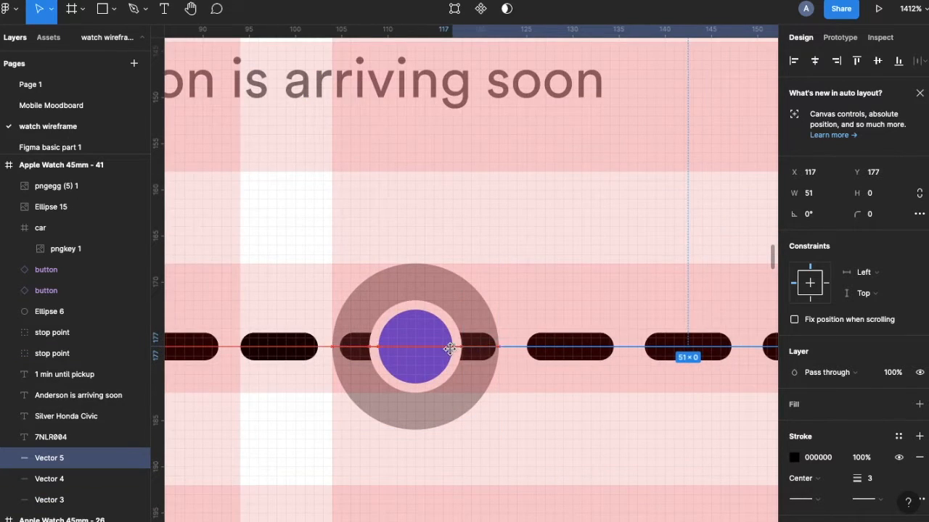
- Replace the dark circle at the end of the progress line with a copy of the stop point group
scroll(317, 383, down, 3)
click(317, 383)
key(Escape)
- Extend the end of the second dashed line to the final stop's inner dot, making the line 56 wide
click(602, 364)
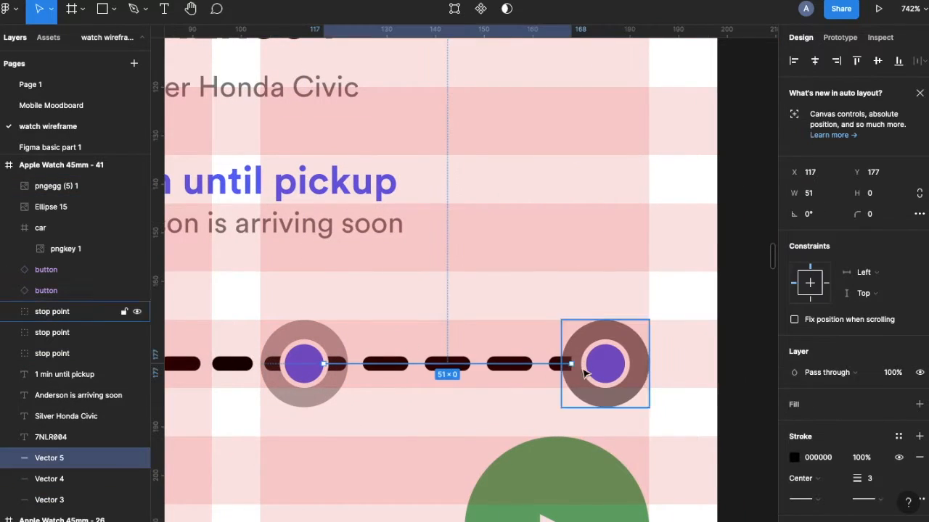
scroll(602, 364, down, 4)
scroll(508, 372, left, 3)
scroll(428, 378, down, 1)
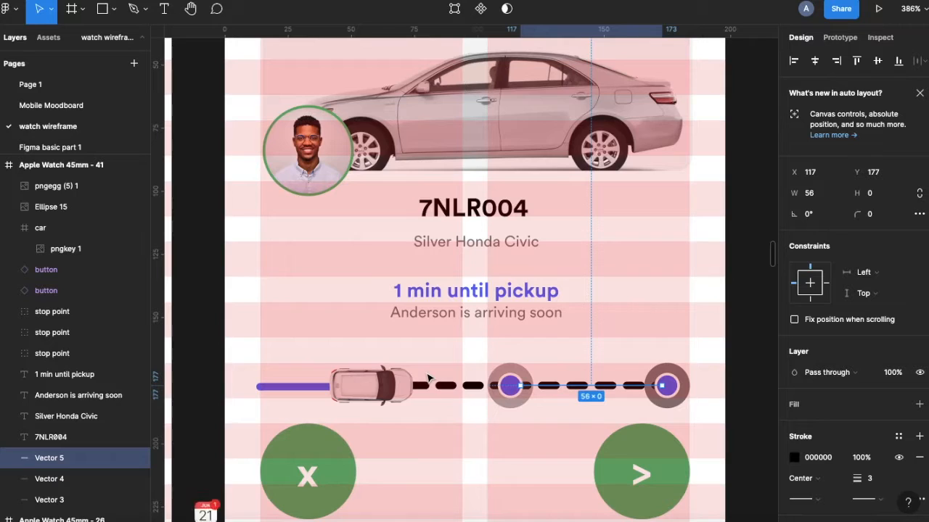
- Copy frame 42's red cancel button into frame 41 in place of the green x button
scroll(428, 379, down, 5)
key(Escape)
click(221, 403)
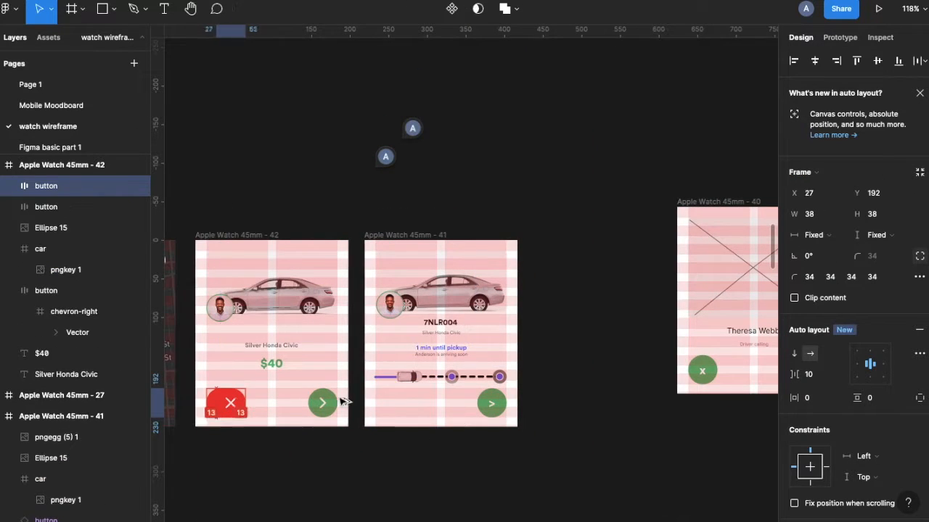
drag(341, 401, 394, 403)
- Replace frame 41's green arrow button with a duplicate of the red cancel button at X 145, Y 192
click(492, 404)
scroll(498, 402, up, 5)
key(Delete)
drag(296, 405, 492, 407)
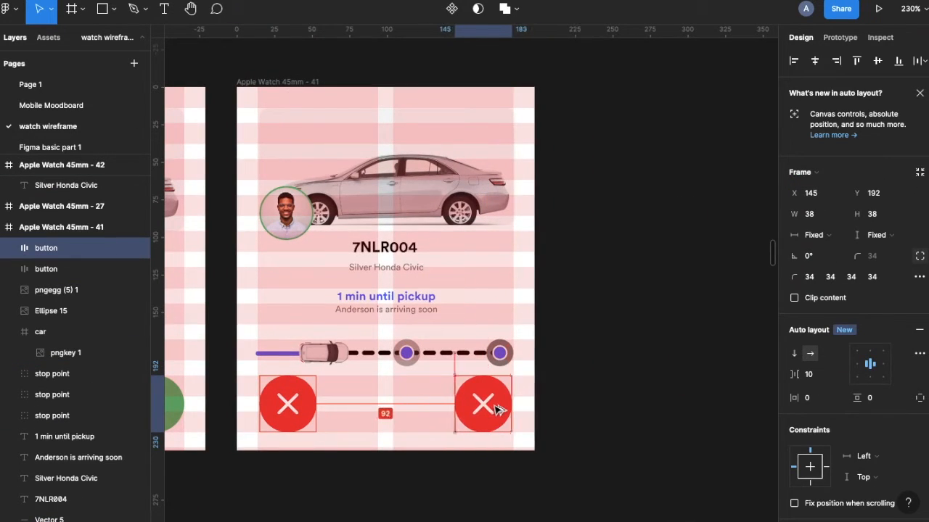
- Bring the Call icon from the asset area into the second red button of frame 41
scroll(498, 412, down, 8)
scroll(497, 416, left, 4)
click(456, 241)
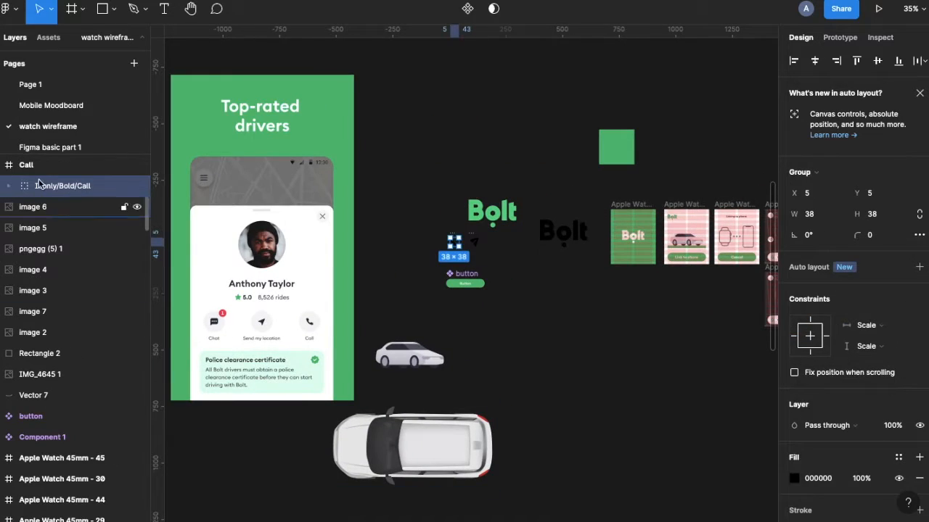
click(36, 165)
key(ctrl+x)
scroll(491, 199, right, 8)
scroll(490, 200, up, 5)
click(385, 416)
scroll(384, 417, up, 5)
key(ctrl+v)
drag(465, 433, 437, 406)
- Fit the Call icon inside the second red button and delete that button's X icon
click(367, 390)
click(421, 390)
click(882, 215)
click(364, 390)
key(Delete)
scroll(418, 428, down, 4)
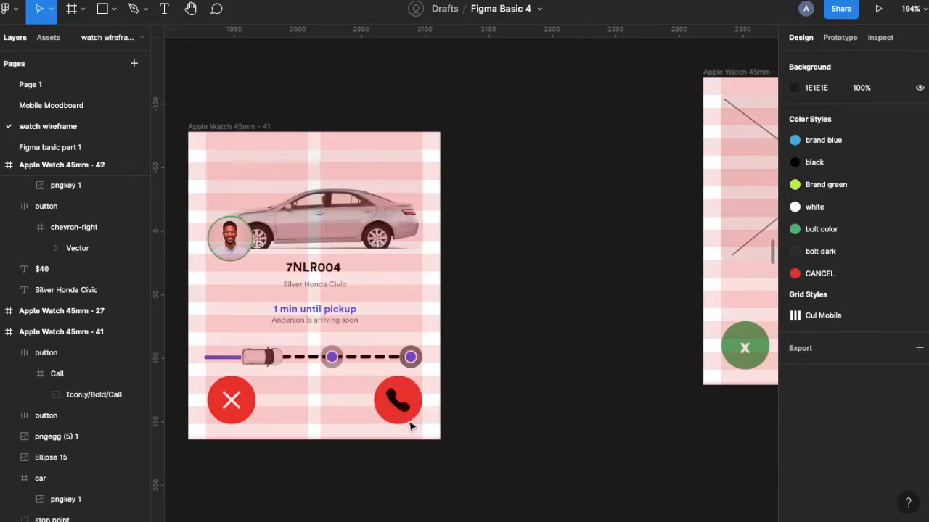
- Fill the call button with the green sampled from the Accept button in the incoming-call reference
click(410, 404)
scroll(421, 406, left, 4)
scroll(421, 406, down, 6)
click(898, 269)
scroll(405, 366, down, 5)
scroll(404, 366, left, 4)
scroll(404, 366, up, 5)
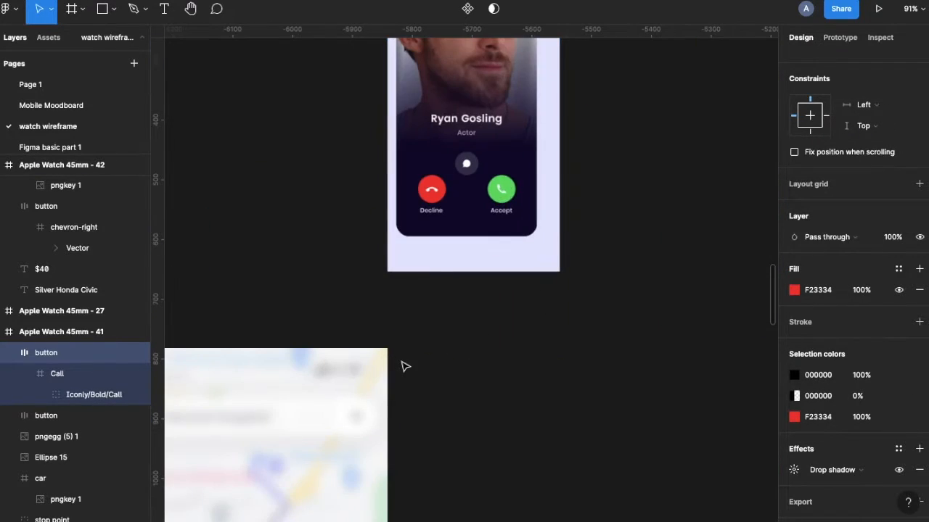
key(i)
click(501, 189)
- Save the call button's green fill as a colour style named "call"
scroll(648, 240, down, 5)
scroll(648, 240, up, 5)
scroll(648, 240, up, 2)
click(898, 269)
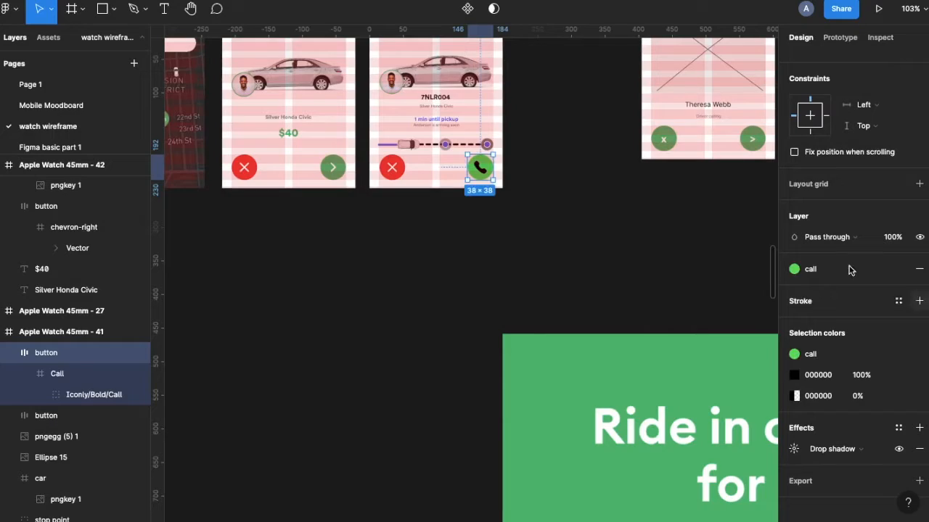
- Colour frame 41's phone icon white and fill its call button with the bolt color style
click(898, 376)
click(717, 434)
scroll(435, 167, up, 6)
click(810, 269)
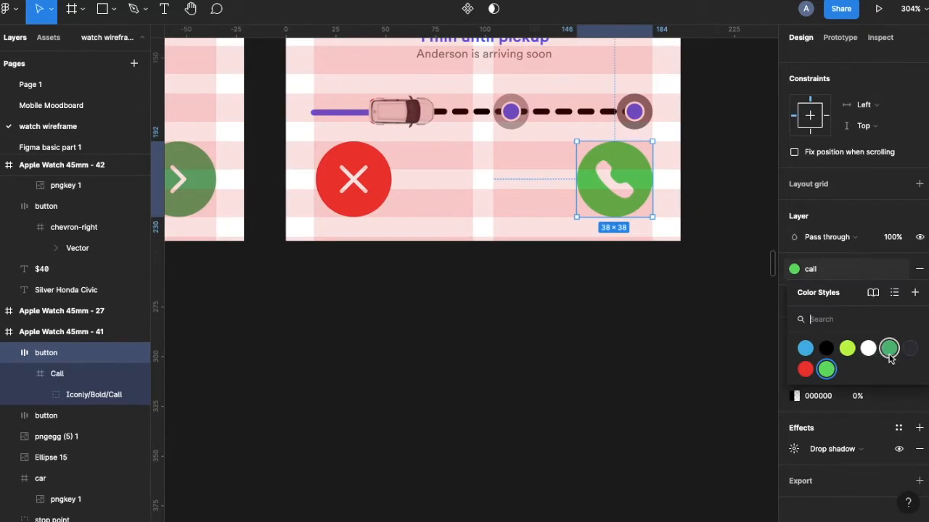
click(889, 350)
click(597, 325)
- Move the driver-calling frame, Apple Watch 45mm - 40, beside frame 41 with their top edges aligned
scroll(597, 326, down, 6)
scroll(520, 323, up, 5)
drag(426, 311, 582, 357)
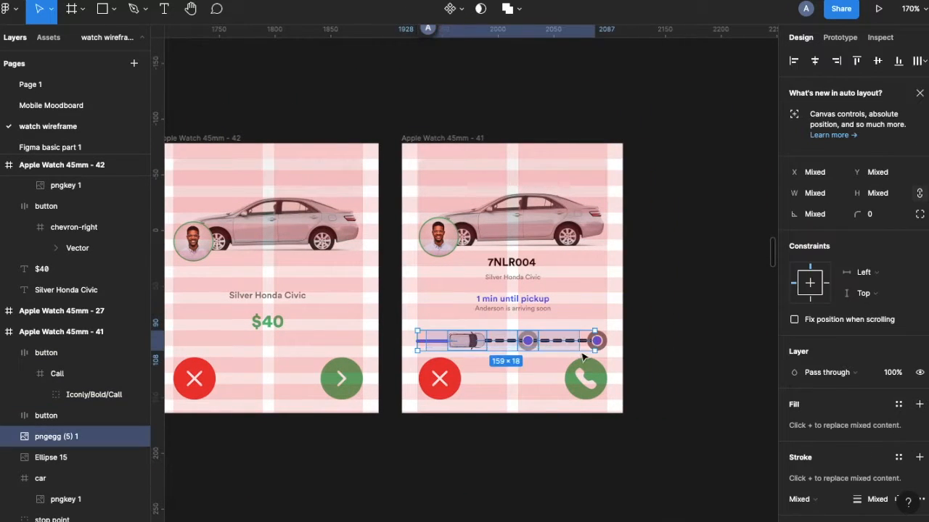
scroll(602, 350, down, 6)
drag(534, 149, 433, 171)
scroll(433, 171, down, 10)
scroll(449, 185, left, 5)
scroll(556, 292, up, 10)
scroll(551, 296, down, 10)
scroll(547, 298, right, 10)
scroll(544, 293, left, 10)
scroll(314, 262, up, 10)
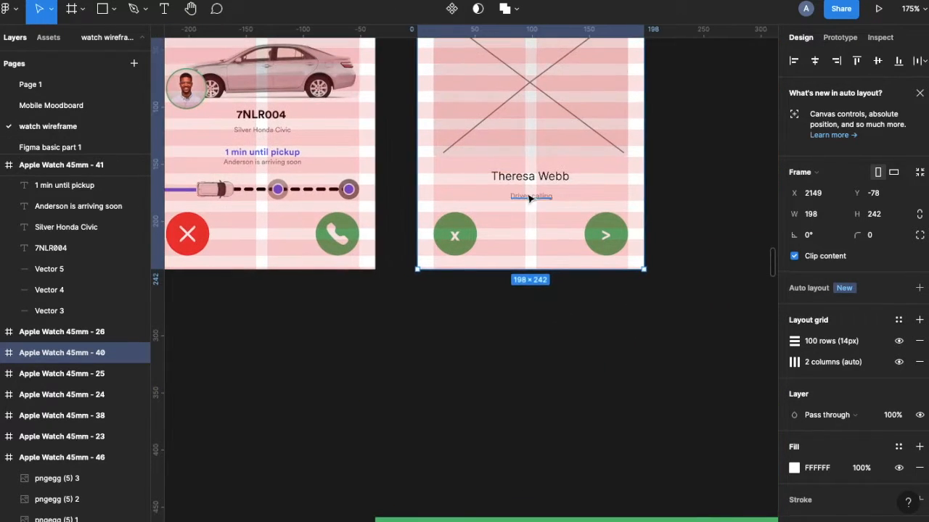
- Set frame 40's caller name and "Driver calling" text to Circular Std, with the name in Bold
click(530, 197)
shift+click(530, 178)
scroll(824, 415, down, 1)
click(821, 442)
text(Circular Std)
key(Return)
scroll(508, 189, up, 6)
click(535, 206)
click(547, 167)
click(803, 446)
click(794, 470)
click(415, 280)
- Replace frame 40's two placeholder buttons with copies of the green call button from frame 41
scroll(428, 312, down, 8)
scroll(435, 314, left, 5)
scroll(437, 314, down, 6)
click(481, 320)
click(519, 318)
shift+click(570, 318)
key(Delete)
drag(478, 321, 571, 321)
scroll(583, 319, up, 10)
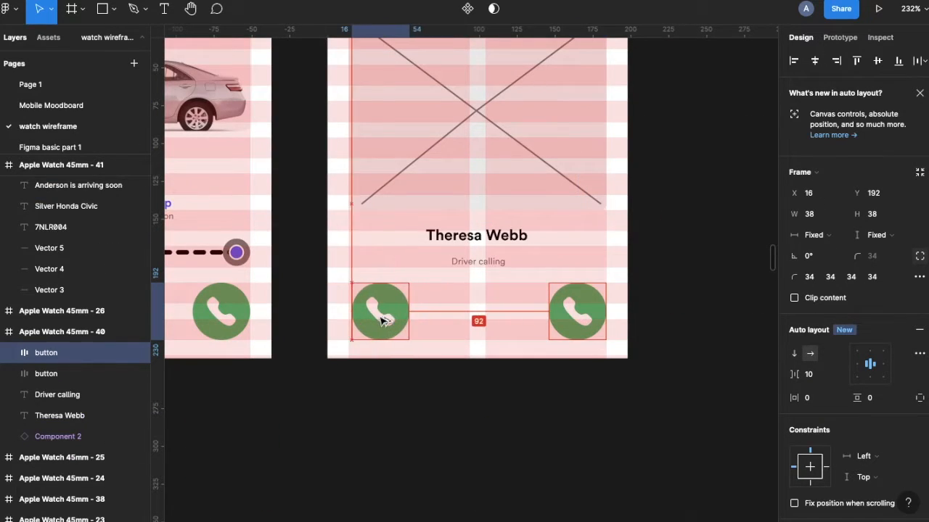
- Flip the phone icon in frame 40's first button horizontally and fill that button with the CANCEL colour style
double_click(383, 320)
right_click(380, 321)
mouse_move(405, 225)
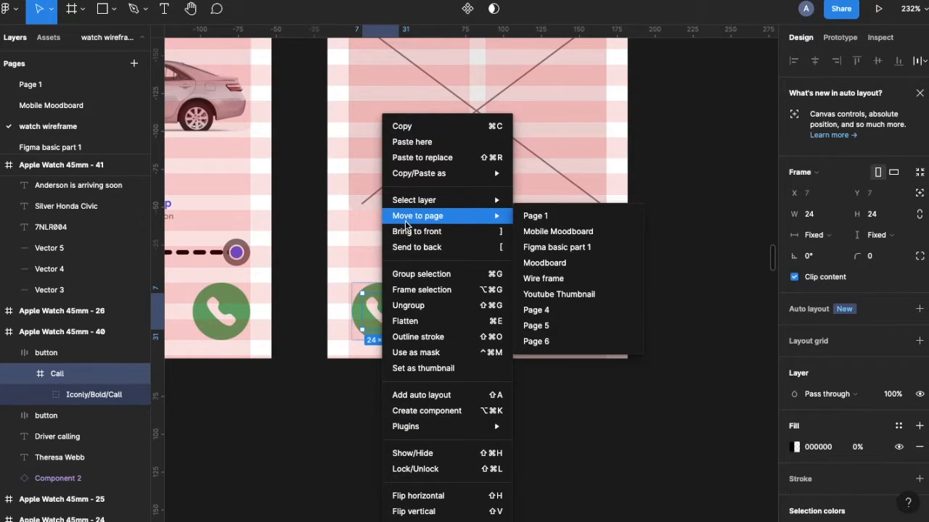
click(418, 495)
key(Escape)
scroll(834, 377, down, 5)
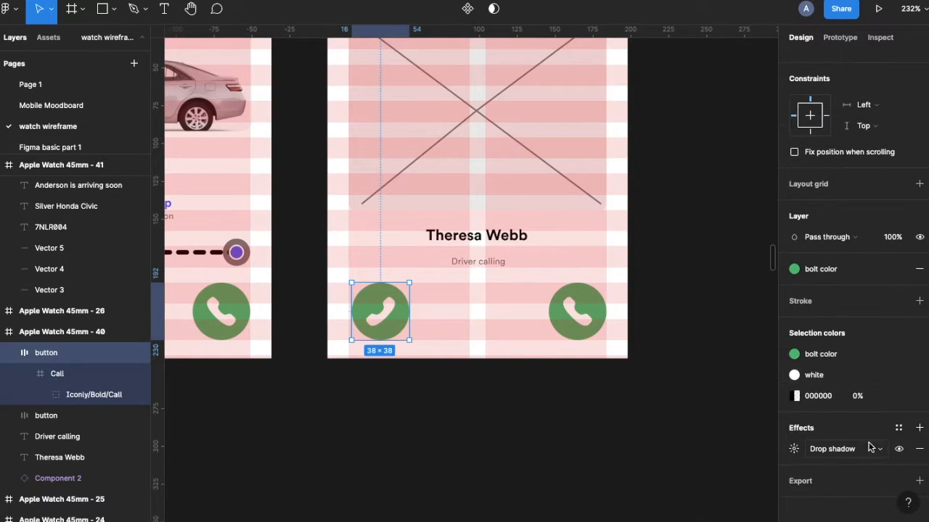
click(898, 354)
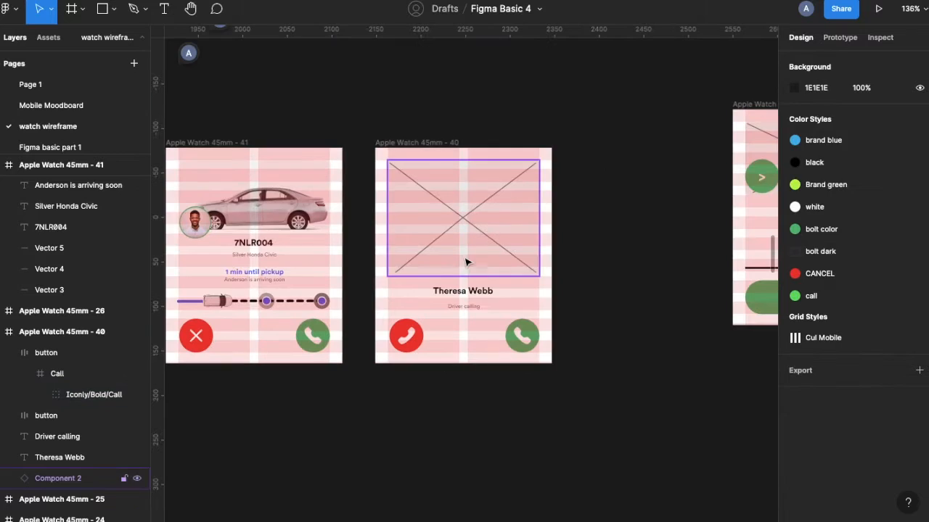
- Replace frame 40's image placeholder with an enlarged copy of the driver's round photo from frame 41
scroll(466, 261, down, 3)
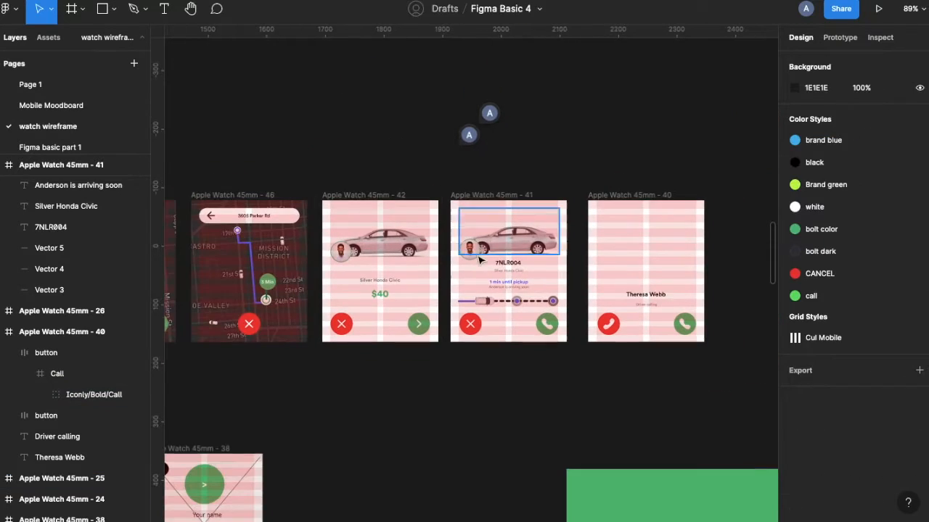
click(476, 256)
drag(478, 258, 645, 252)
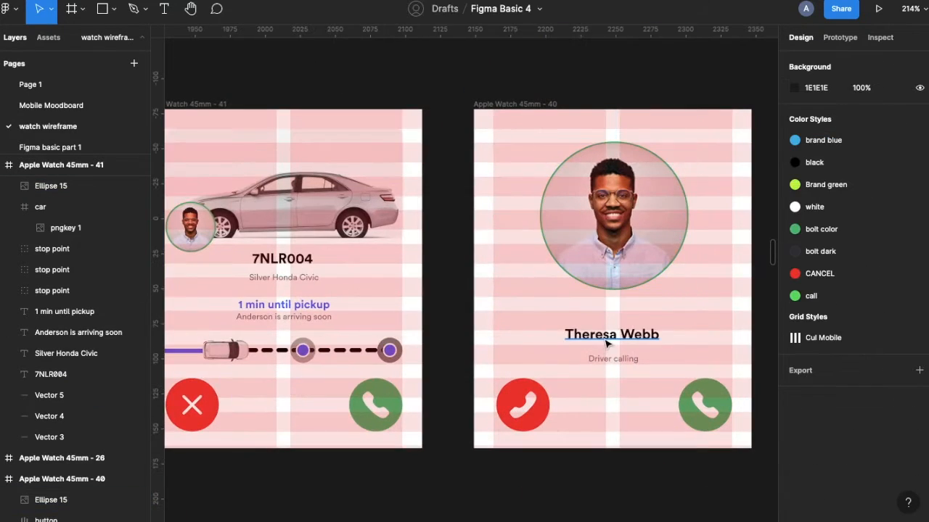
- Set the caller name's font size in frame 40 to 13
click(611, 334)
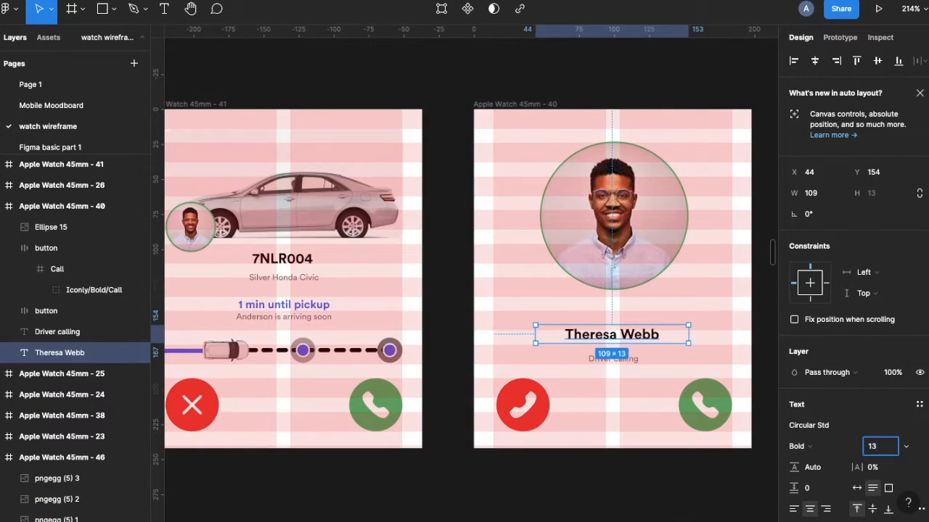
click(612, 359)
scroll(612, 359, down, 6)
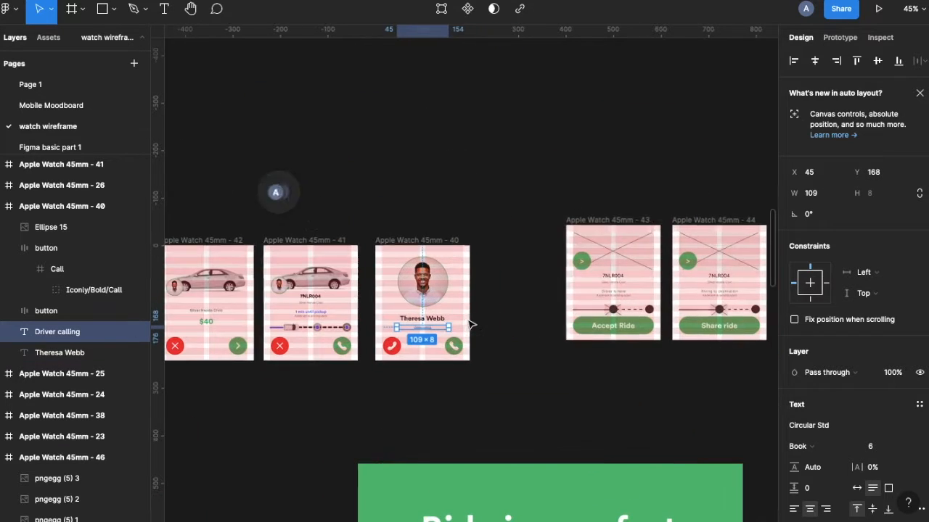
- Move the Accept Ride frame, Apple Watch 45mm - 43, beside frame 40
drag(606, 220, 517, 240)
scroll(517, 240, up, 5)
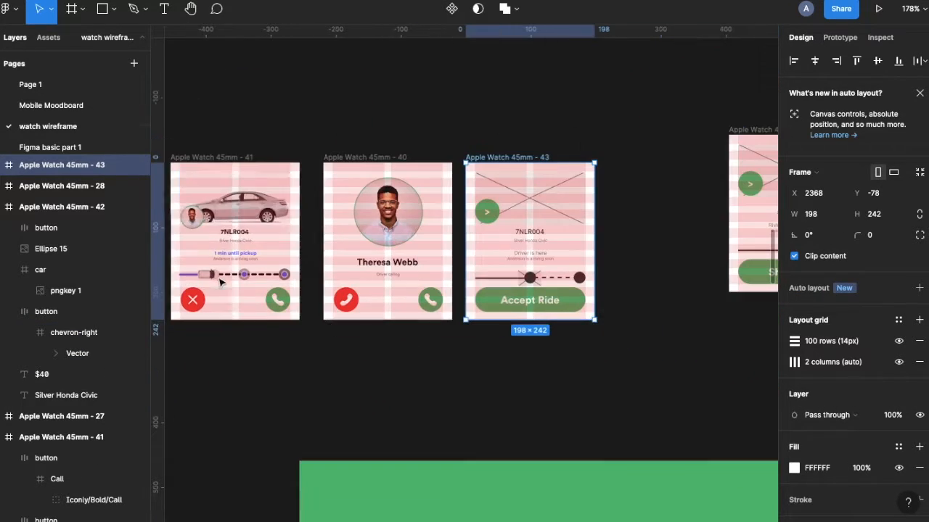
drag(174, 169, 492, 269)
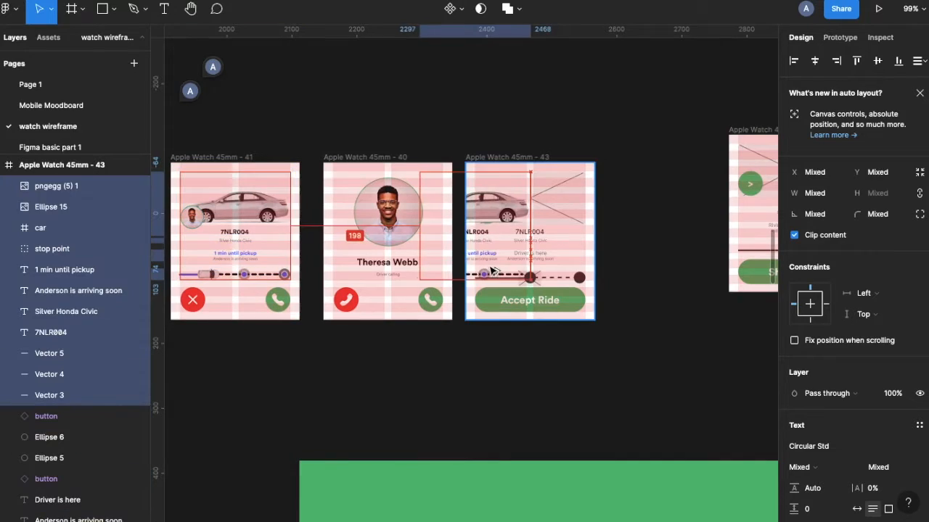
key(ctrl+z)
- Clear frame 43's placeholders and copy in frame 41's car, driver photo, texts and progress line
drag(467, 186, 526, 242)
key(Delete)
scroll(526, 232, up, 5)
click(487, 287)
key(Delete)
scroll(473, 285, down, 4)
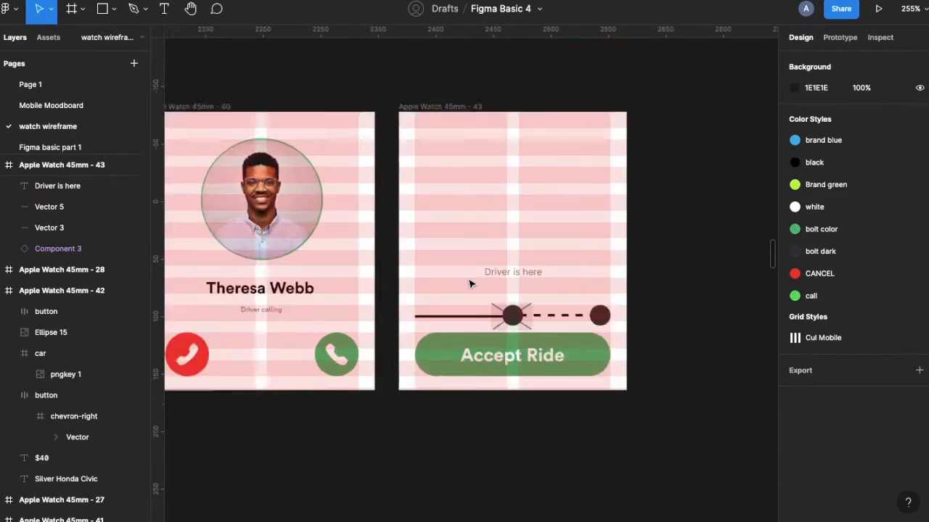
click(470, 282)
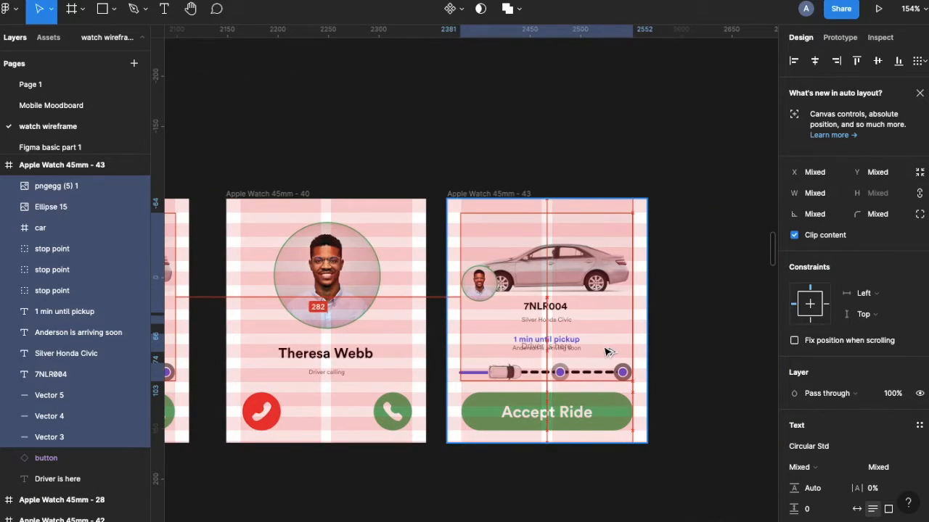
- Change frame 43's "1 min until pickup" text to "Driver is Here"
click(452, 358)
scroll(453, 358, up, 6)
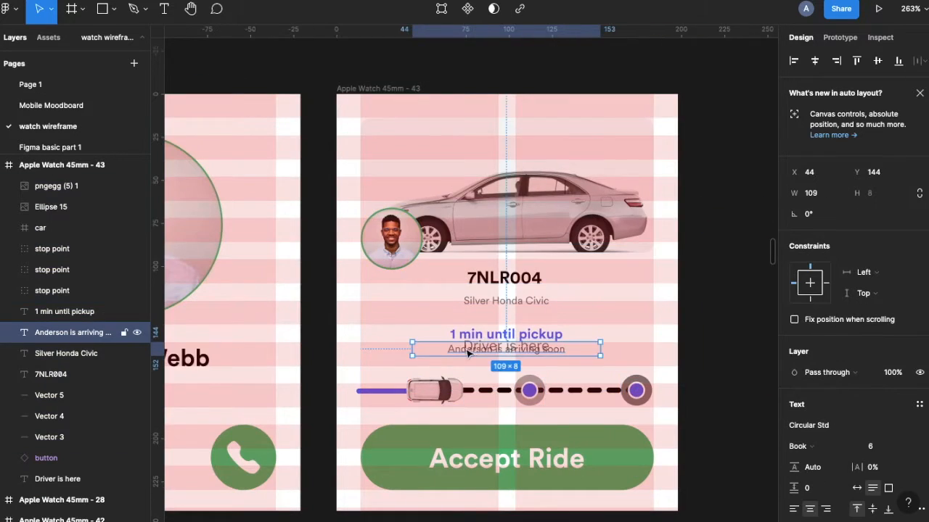
scroll(453, 358, up, 2)
click(64, 312)
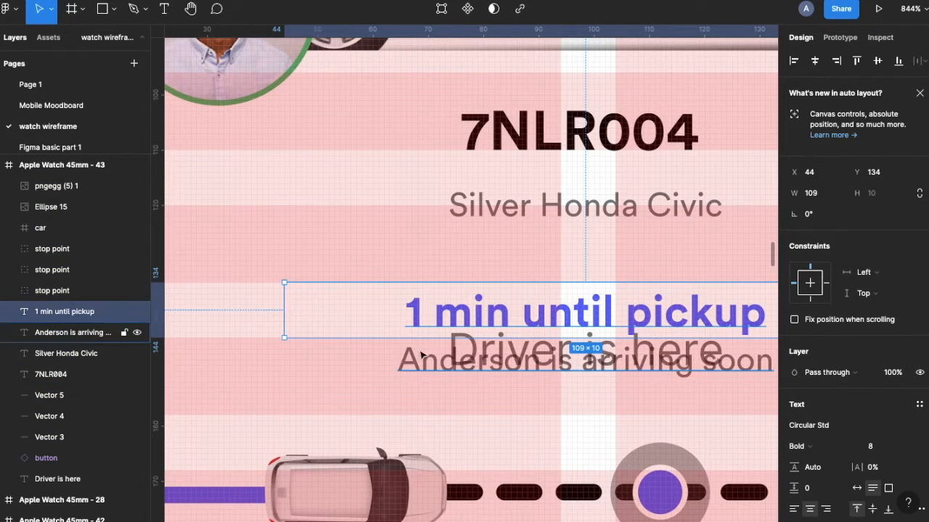
scroll(409, 351, down, 2)
key(Return)
text(Dir)
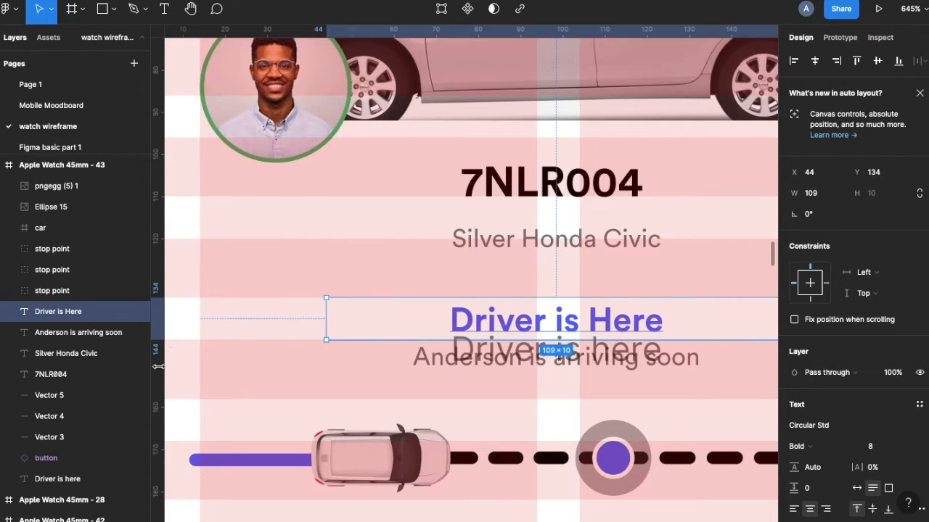
- Change frame 43's arrival subtitle to "Accept Ride to start your trip" and delete the old grey "Driver is here" text
scroll(435, 361, down, 3)
double_click(439, 365)
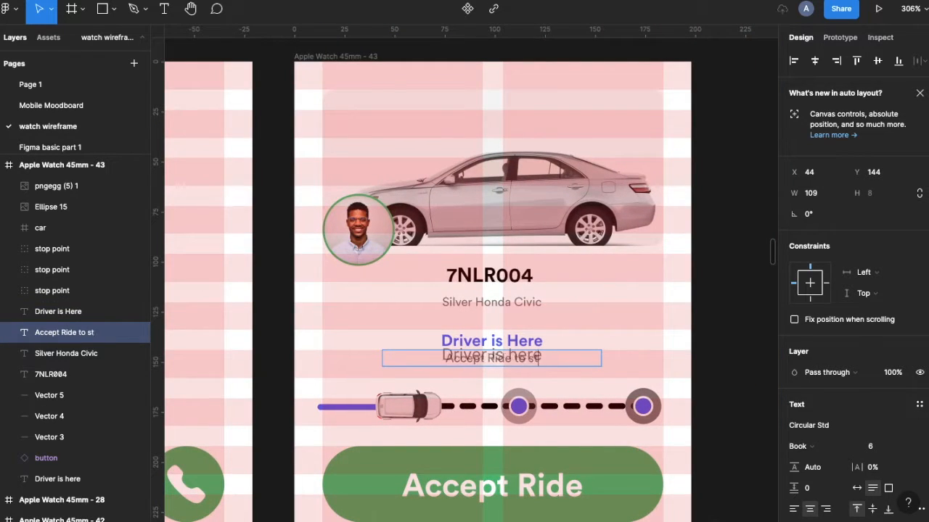
click(52, 475)
key(Delete)
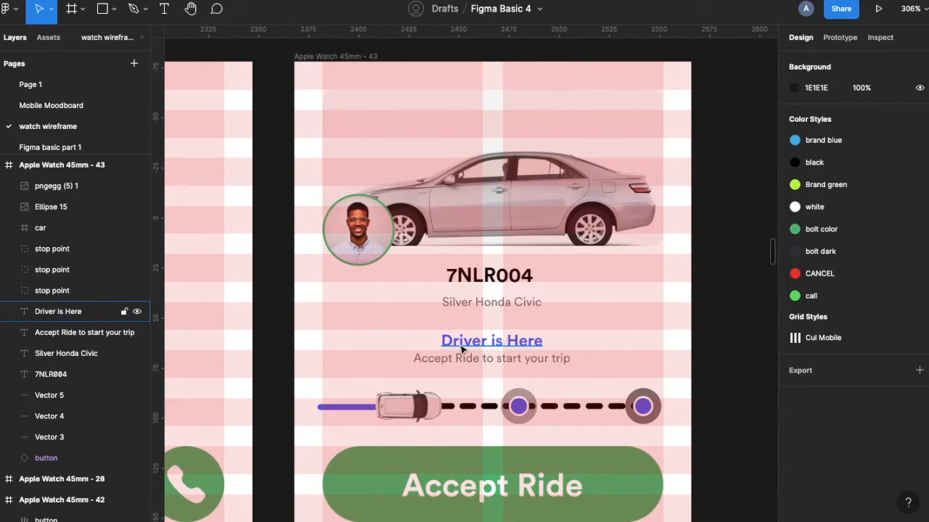
- Move frame 43's small car to the middle stop point and extend the solid progress line to about 97 px
click(410, 408)
click(421, 406)
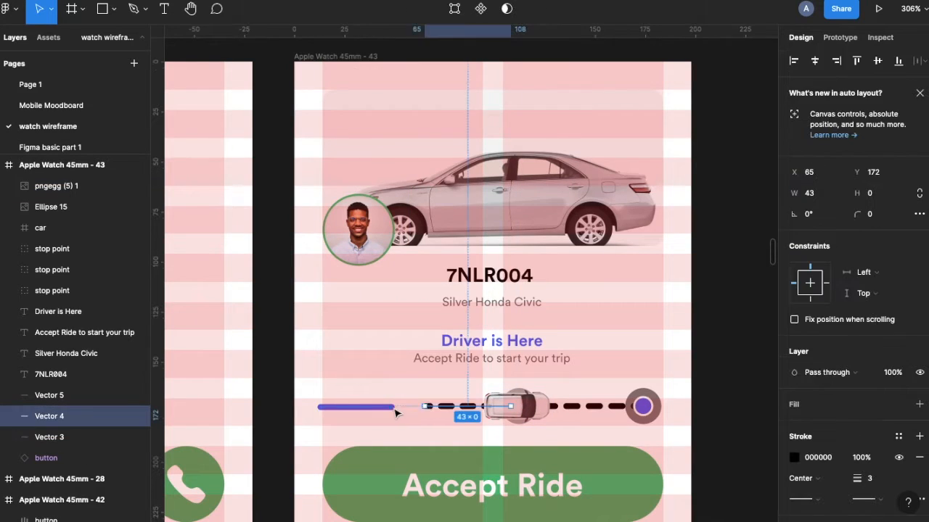
drag(500, 406, 323, 407)
scroll(508, 406, down, 3)
- Apply the bolt color style to frame 43's "Driver is Here" text and solid progress line
click(437, 372)
click(898, 428)
click(889, 483)
click(385, 412)
click(898, 353)
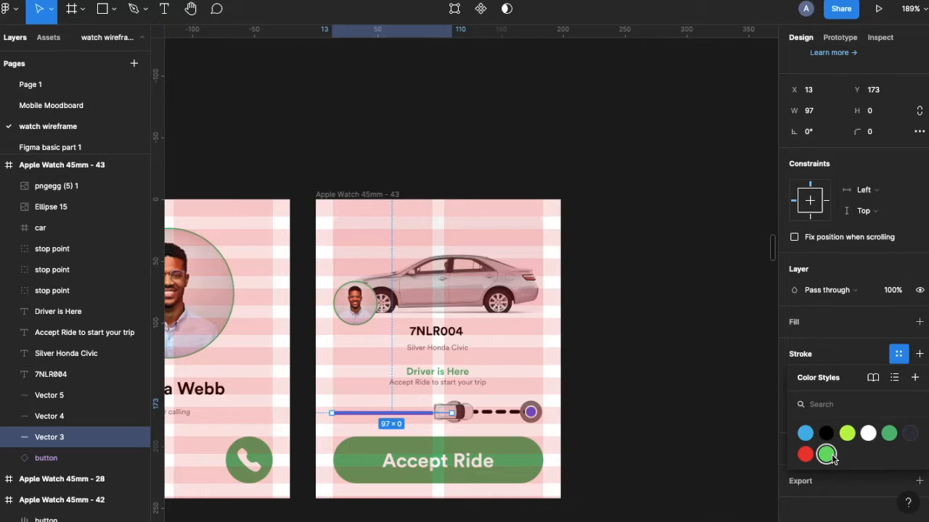
click(826, 454)
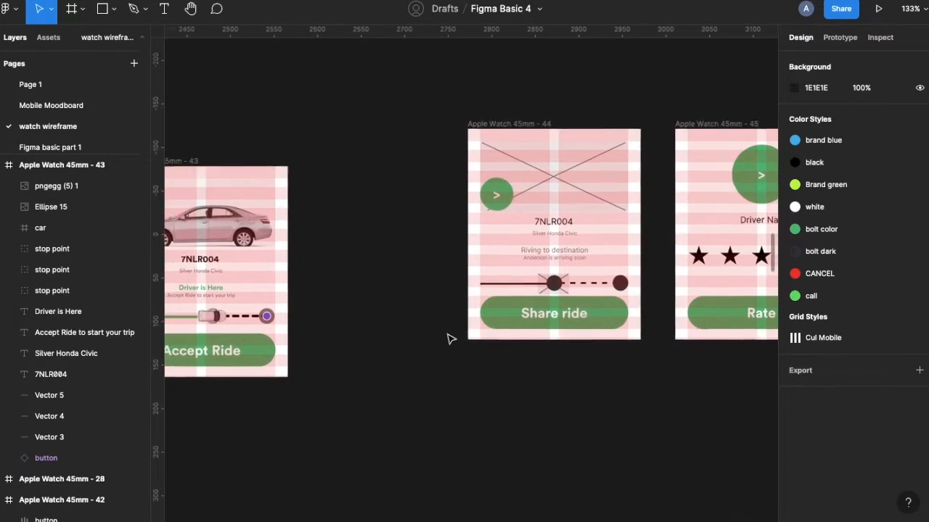
- Move the Share ride frame, Apple Watch 45mm - 44, beside frame 43 with their top edges aligned
scroll(446, 338, right, 3)
scroll(340, 313, left, 1)
drag(470, 123, 316, 160)
scroll(317, 160, left, 5)
scroll(317, 159, up, 1)
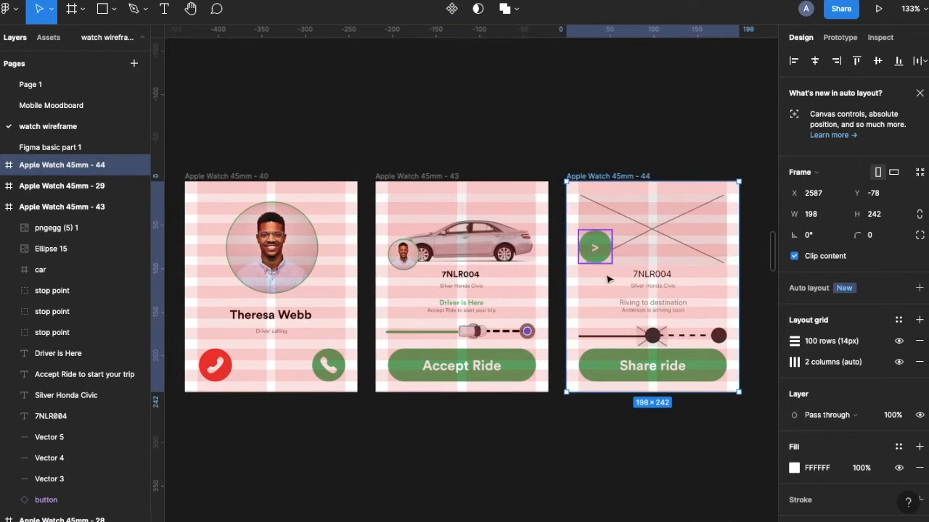
scroll(595, 246, down, 5)
scroll(563, 261, left, 5)
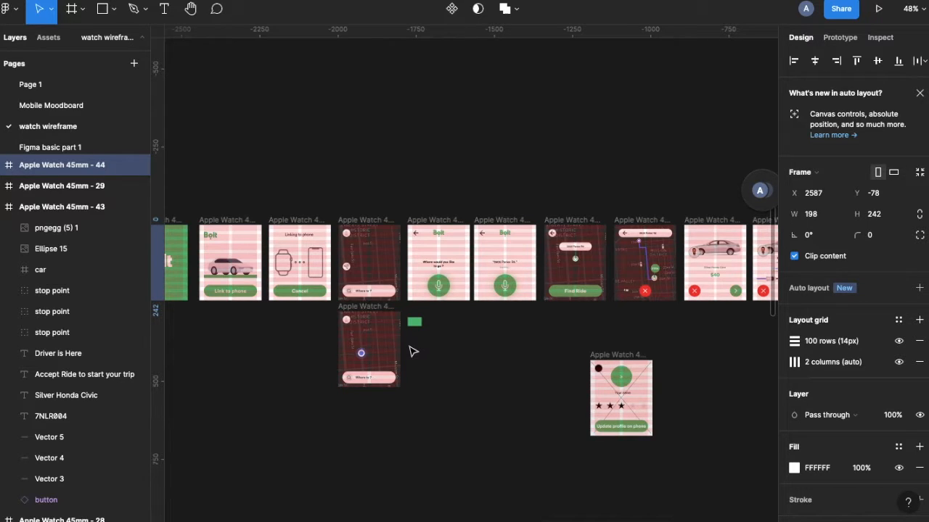
- Delete the image placeholder and the round arrow button from frame 44
scroll(482, 342, right, 10)
scroll(480, 342, up, 5)
drag(380, 357, 394, 320)
key(super+z)
click(377, 324)
shift+click(419, 307)
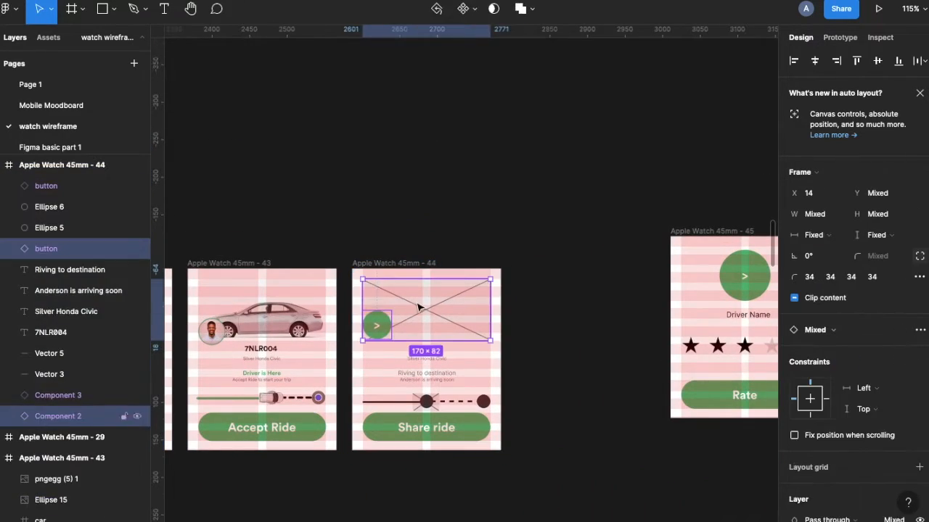
key(Delete)
- Copy the car and driver photo from frame 43 into frame 44
click(212, 331)
shift+click(262, 332)
drag(263, 332, 423, 318)
scroll(426, 319, up, 1)
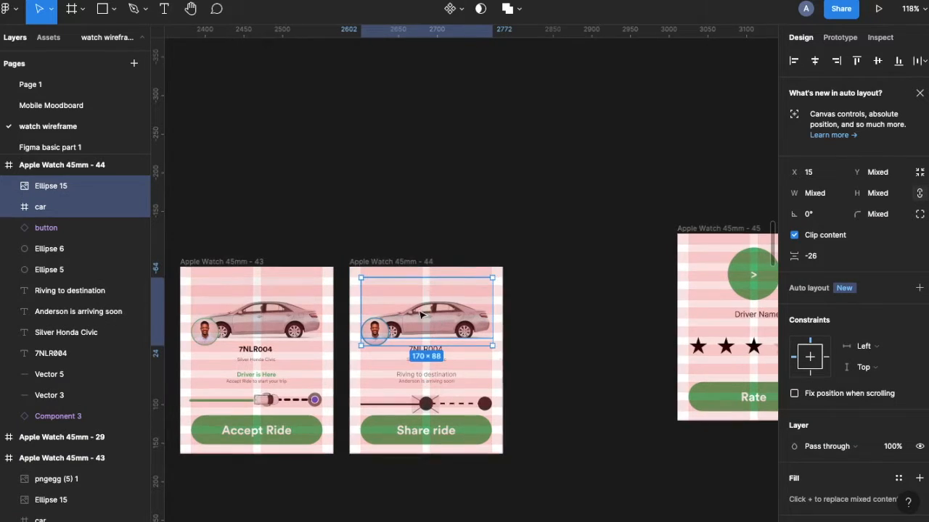
- Delete the placeholder progress line and its stop points from frame 44
click(387, 408)
click(390, 418)
click(391, 404)
shift+click(443, 405)
key(Delete)
scroll(435, 399, up, 1)
- Replace frame 44's car, photo, plate and model text with copies of frame 43's car, driver photo and all four texts
click(432, 317)
key(Delete)
drag(378, 288, 446, 355)
key(Delete)
drag(171, 291, 273, 382)
drag(271, 374, 452, 375)
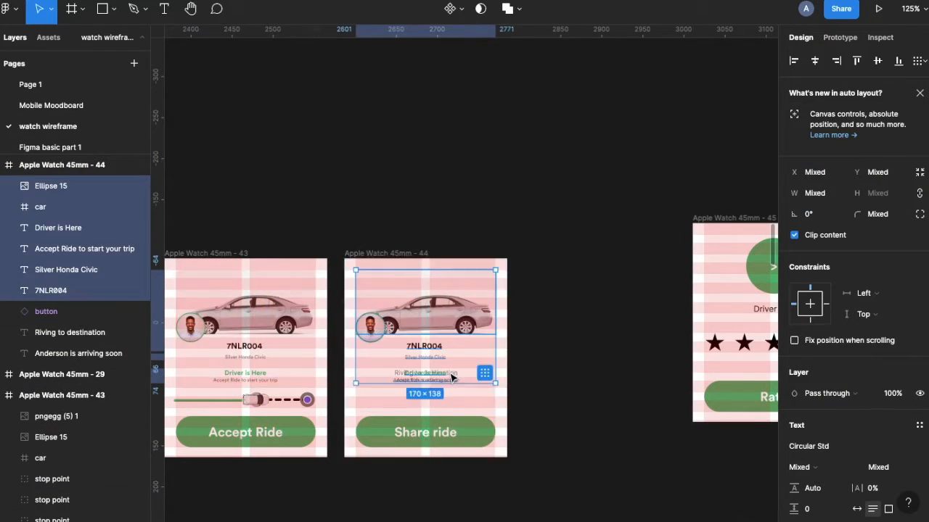
- Change frame 44's status texts to "Driving to Destination" and "Share your ride with friends", and delete the two old wireframe texts
scroll(450, 373, up, 5)
double_click(434, 373)
text(Driving to Destination)
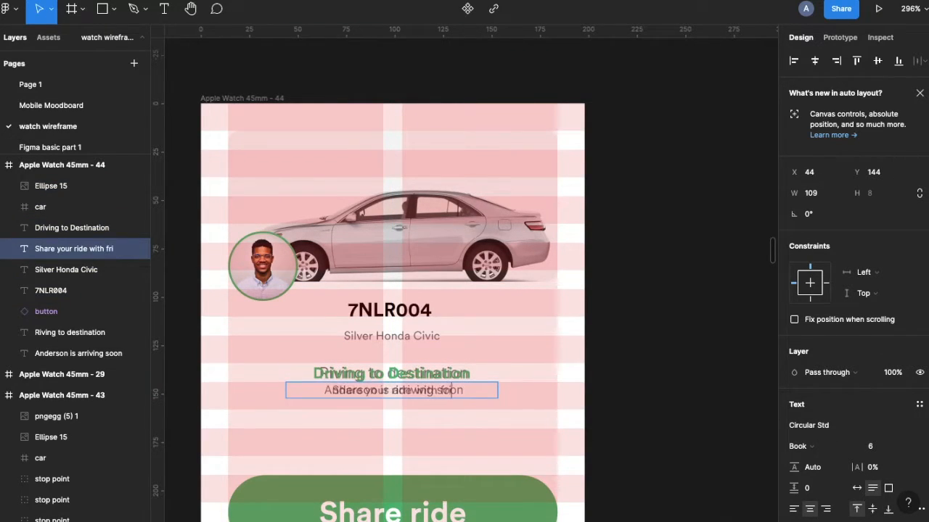
click(65, 353)
shift+click(66, 333)
key(Delete)
- Copy frame 43's progress line into frame 44 and move its small car between the last two stop points
scroll(354, 396, down, 5)
click(353, 383)
scroll(352, 381, left, 2)
click(369, 380)
scroll(369, 380, up, 4)
drag(348, 357, 602, 375)
scroll(602, 375, up, 4)
drag(387, 377, 479, 377)
- Fit frame 44's dashed segment, about 39 px wide, between the small car and the last stop point, and nudge the car
click(368, 368)
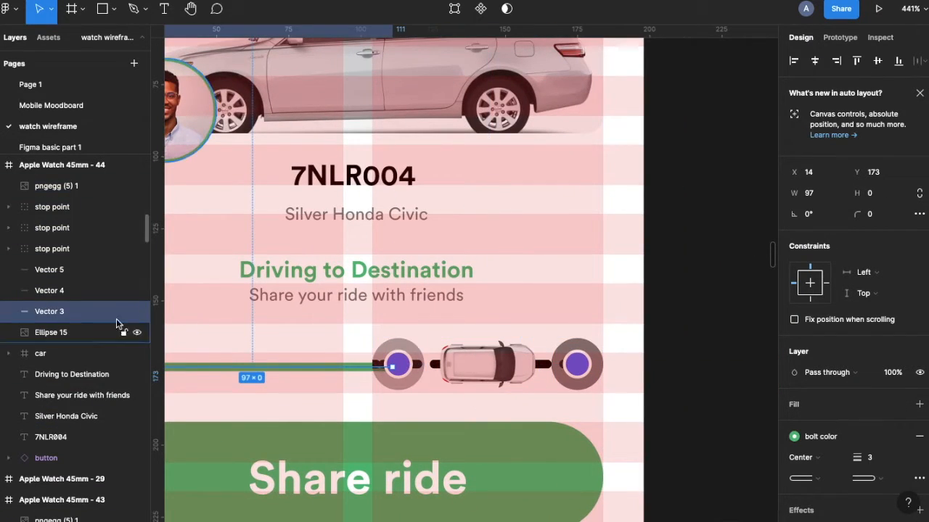
click(52, 295)
click(466, 367)
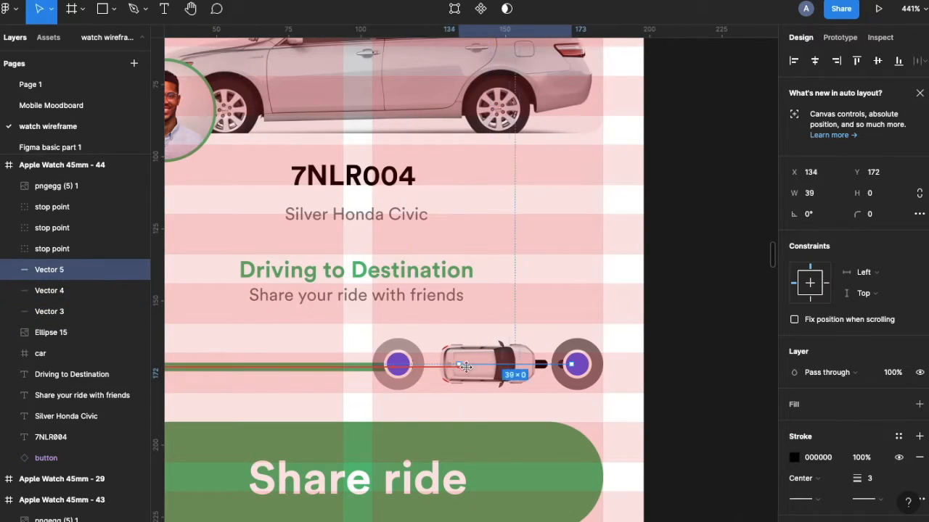
click(479, 377)
key(Right)
- Duplicate the green line as a 47 px segment from the middle stop to the car, stroked in the stop point's sampled 5A66F6
drag(209, 366, 370, 366)
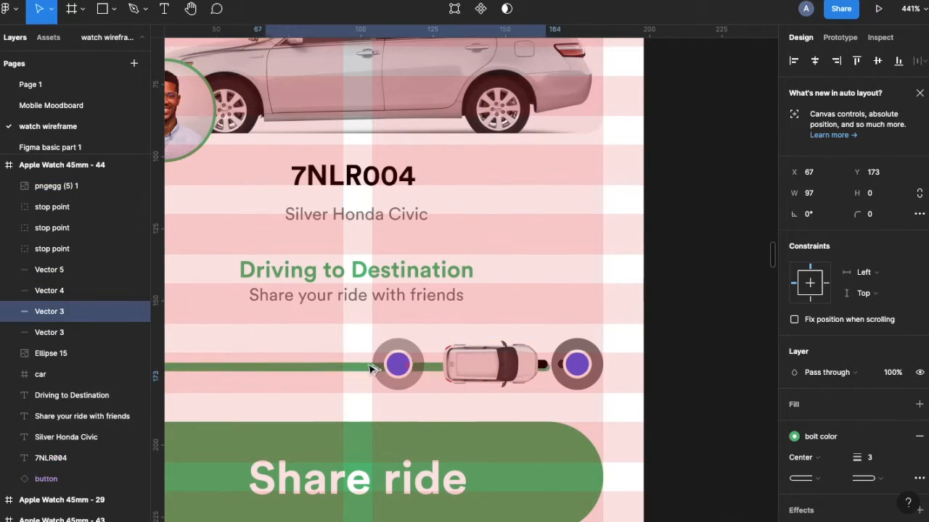
click(898, 437)
click(793, 458)
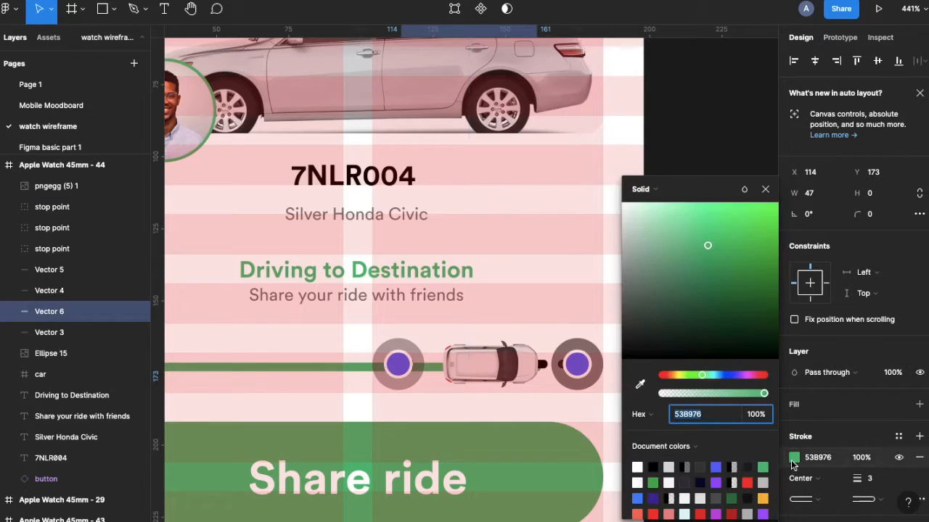
click(639, 385)
click(398, 364)
click(771, 190)
- Move the driver rating frame, Apple Watch 45mm - 45, beside frame 44 with their top edges aligned
scroll(327, 393, down, 10)
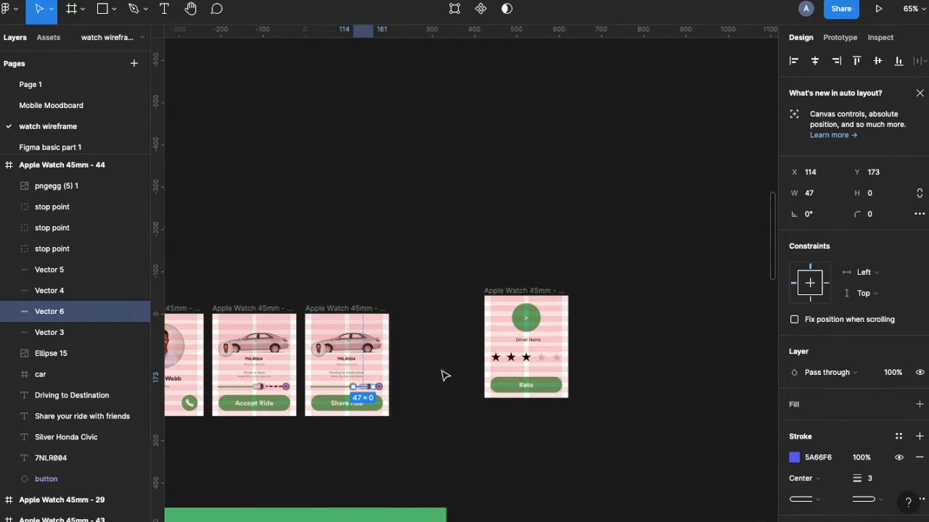
scroll(445, 375, up, 5)
drag(549, 259, 387, 292)
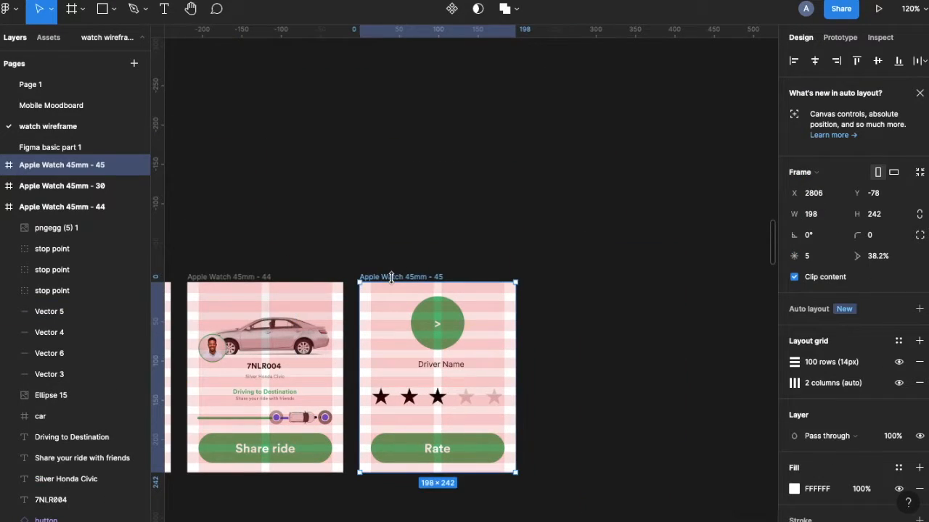
- Replace the green circle in the driver rating frame, 45, with an enlarged driver photo centred above the name
scroll(394, 283, left, 5)
click(595, 305)
key(Delete)
drag(371, 331, 599, 329)
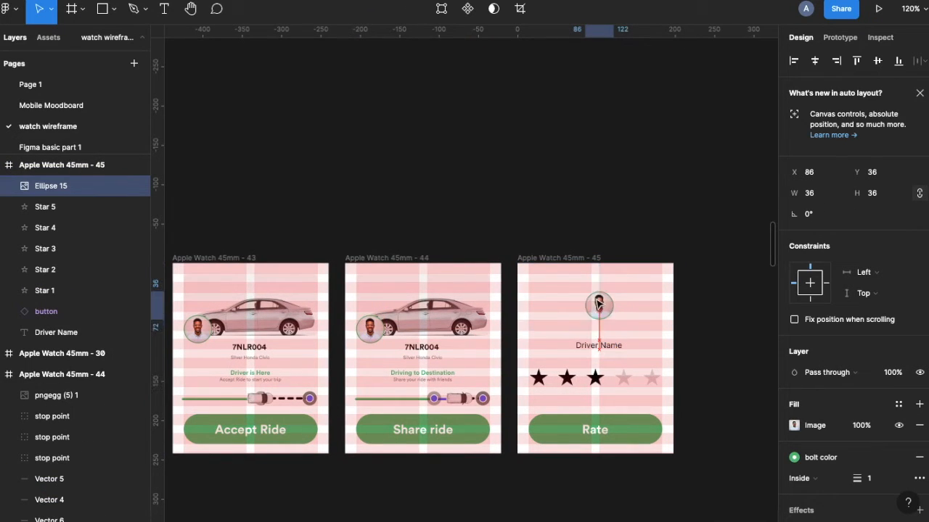
- Set frame 45's Driver Name text to Circular Std Book, size 14
click(598, 346)
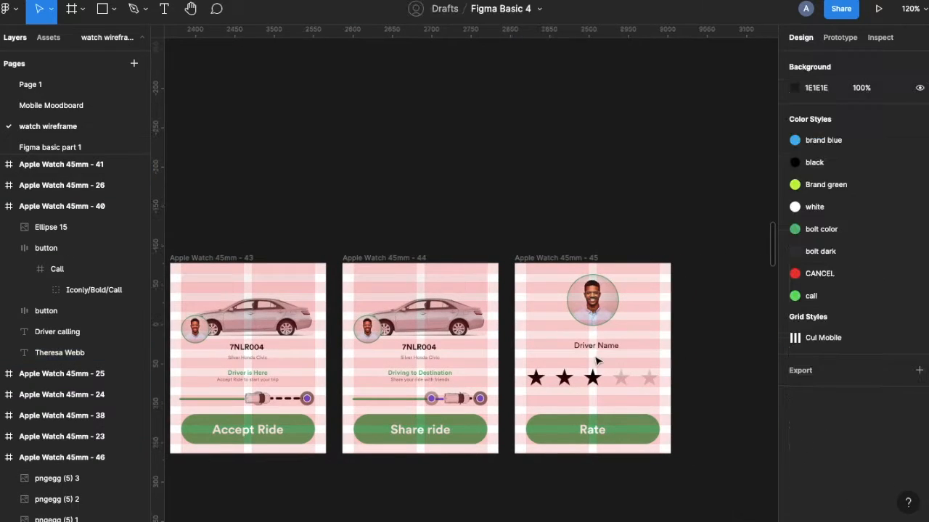
click(868, 447)
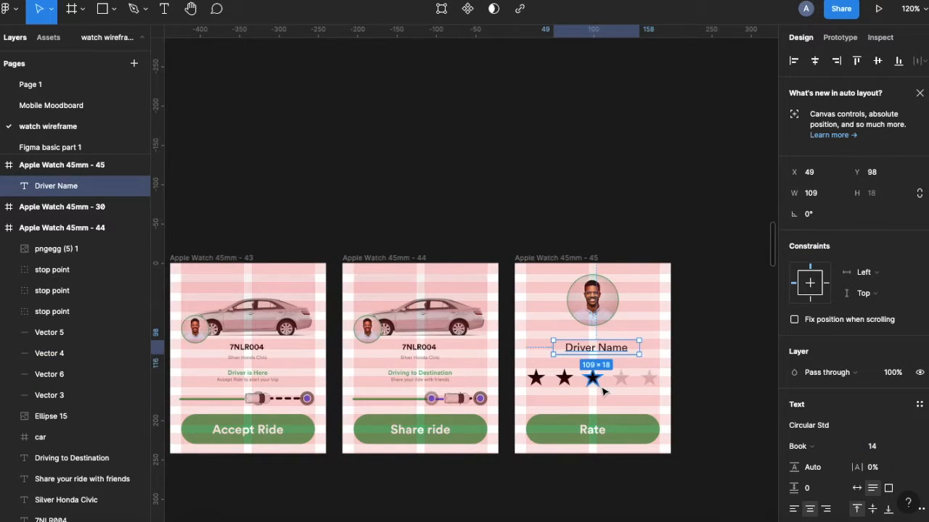
scroll(551, 379, up, 5)
scroll(547, 382, down, 4)
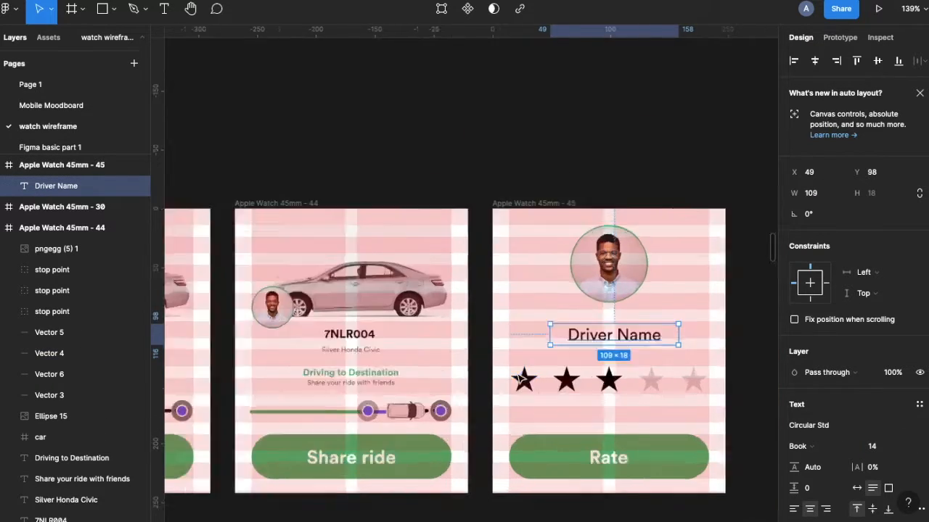
scroll(508, 378, down, 3)
click(617, 389)
scroll(366, 375, up, 3)
- Detach the colour style from frame 44's "Driving to Destination" text and recolour it purple, 5A66F6
click(413, 372)
scroll(810, 478, down, 2)
click(808, 497)
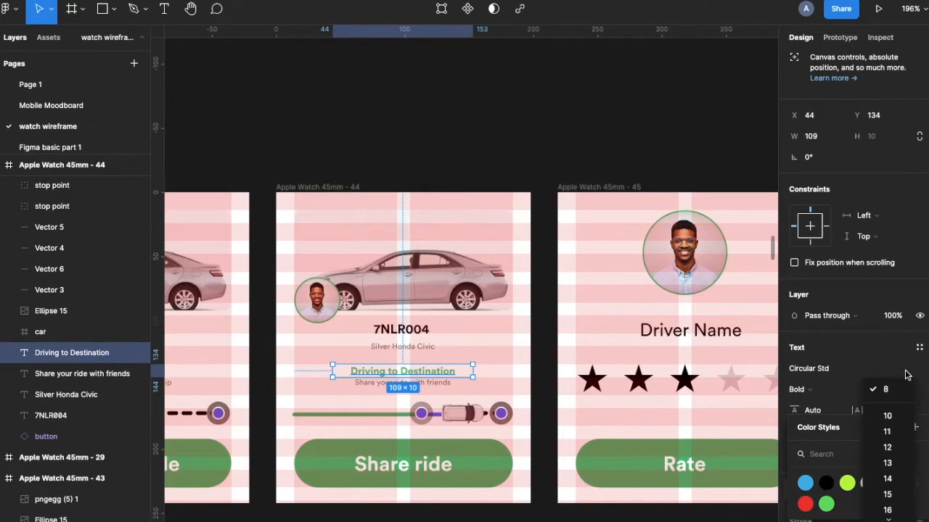
scroll(835, 473, up, 1)
click(836, 473)
scroll(879, 437, down, 1)
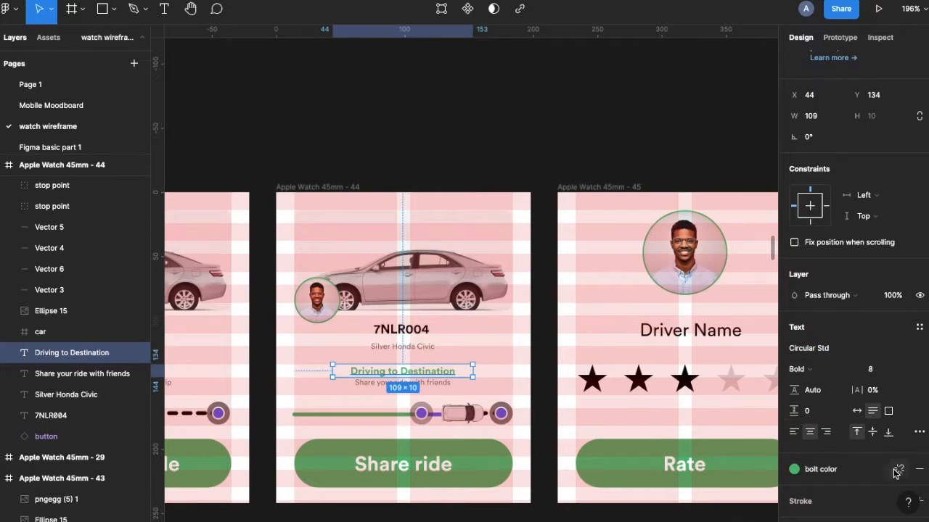
click(898, 470)
scroll(871, 457, down, 4)
click(793, 387)
click(662, 465)
click(770, 189)
scroll(731, 220, down, 3)
- Fill the first four rating stars in frame 45 with orange, leaving the fifth grey
drag(508, 290, 693, 322)
scroll(863, 391, down, 4)
click(919, 290)
click(793, 384)
drag(662, 375, 674, 375)
click(765, 189)
click(725, 309)
scroll(819, 348, down, 2)
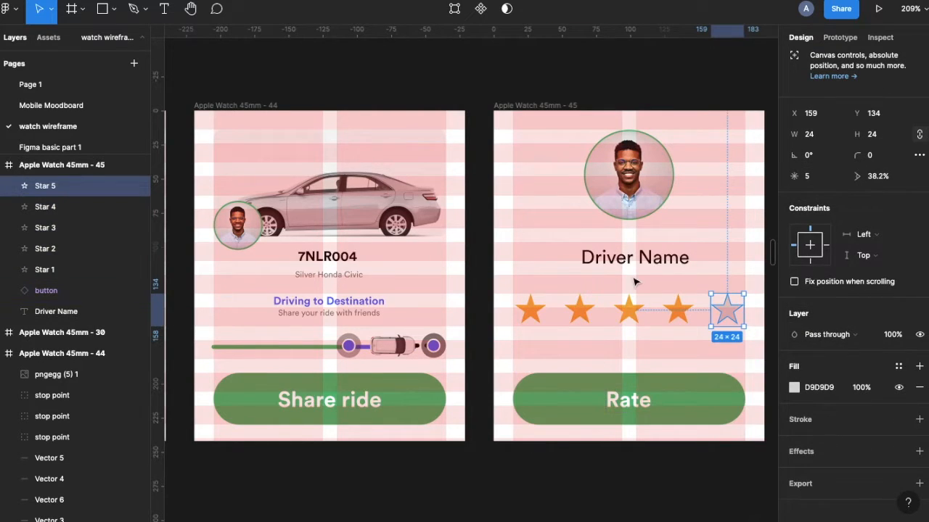
- Make frame 45's driver name bold and replace it with the name text copied from frame 40
click(633, 260)
click(802, 388)
click(813, 435)
scroll(619, 320, down, 5)
scroll(475, 315, left, 3)
click(231, 324)
key(super+c)
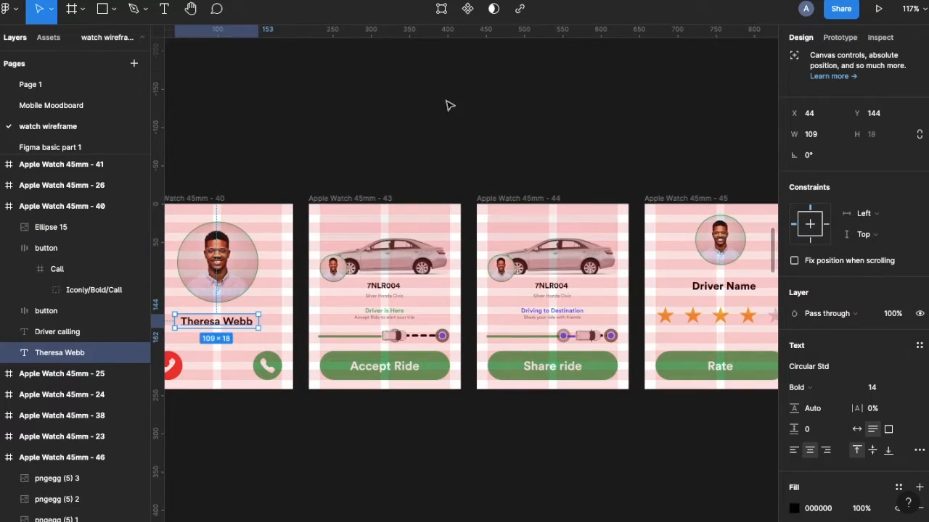
click(701, 290)
key(super+shift+r)
- Copy frame 44's purple status text under frame 45's driver name and reword it "Trip Ended and automatically paid with mobile"
click(535, 312)
drag(536, 317, 731, 300)
scroll(731, 301, up, 5)
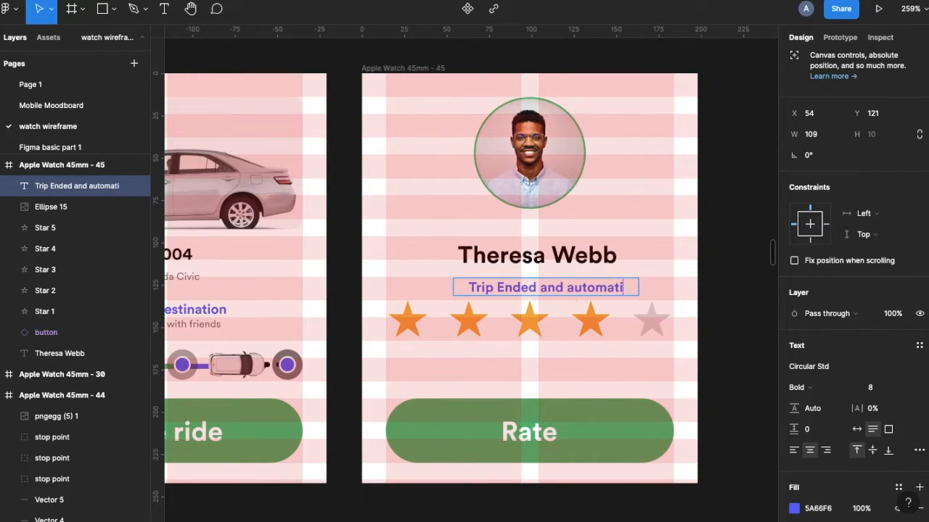
- Shift all five rating stars in frame 45 down together, clear of the two-line status text
click(408, 323)
shift+click(469, 325)
shift+click(529, 326)
shift+click(590, 327)
shift+click(656, 326)
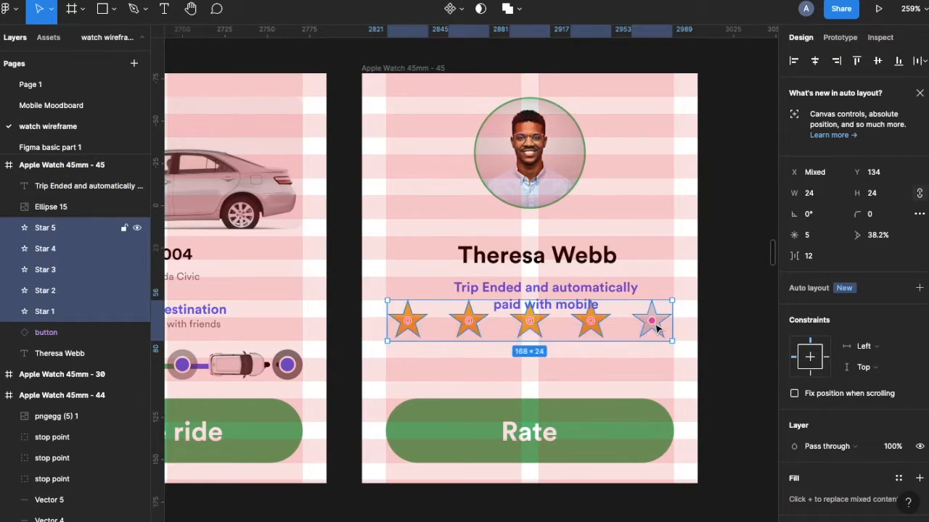
key(shift+Down)
key(shift+Down)
- Add "rate your driver" to the trip-ended text, widen it to 161, and style it bolt dark at 50% opacity
double_click(600, 304)
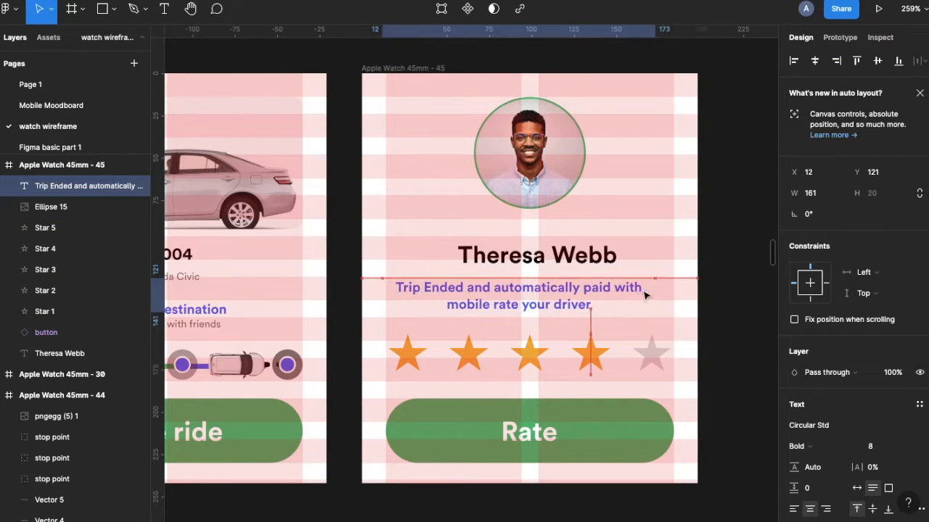
scroll(829, 409, down, 3)
click(896, 363)
click(808, 437)
key(5)
scroll(505, 445, down, 10)
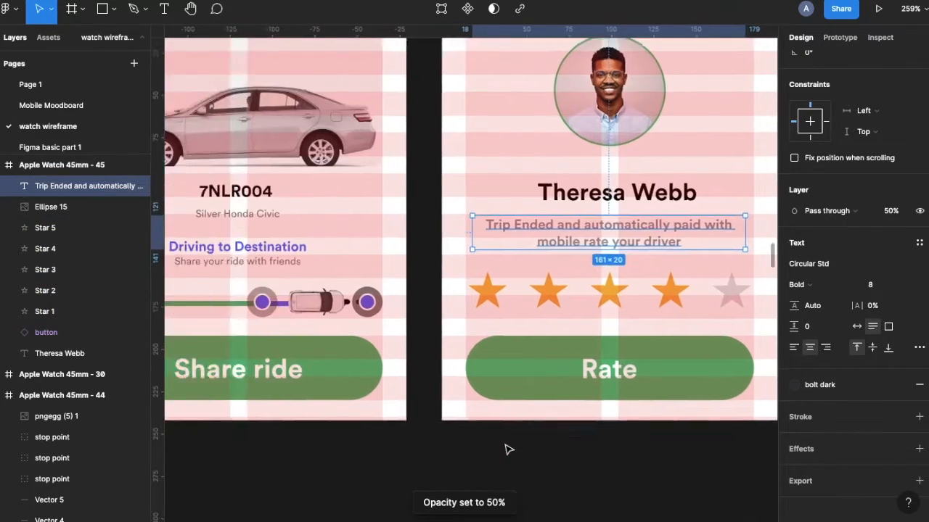
- Replace the black circle in the profile frame, 38, with the 24 px arrow-left icon at X 14, Y 14
scroll(406, 323, up, 10)
click(455, 361)
scroll(456, 361, down, 4)
click(375, 218)
key(Delete)
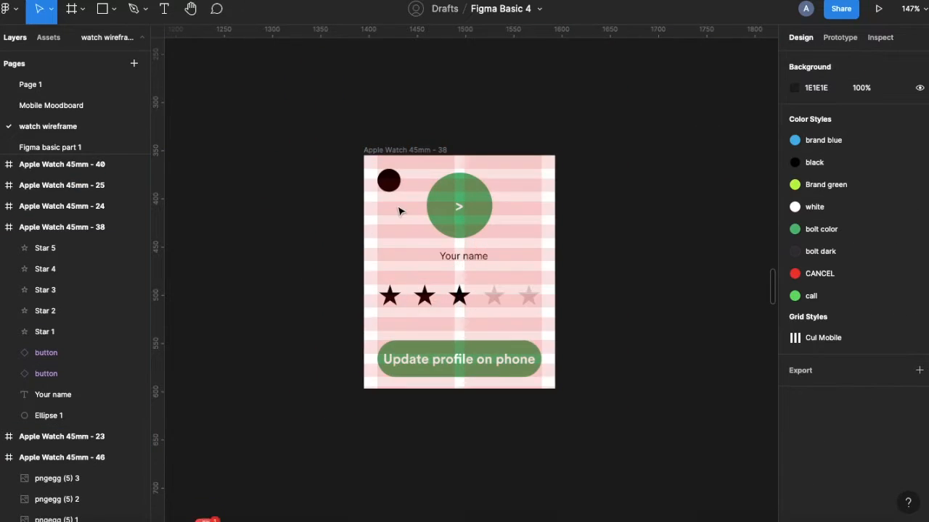
scroll(449, 391, down, 4)
click(412, 262)
key(Delete)
scroll(412, 264, down, 3)
drag(233, 147, 425, 364)
scroll(412, 358, up, 10)
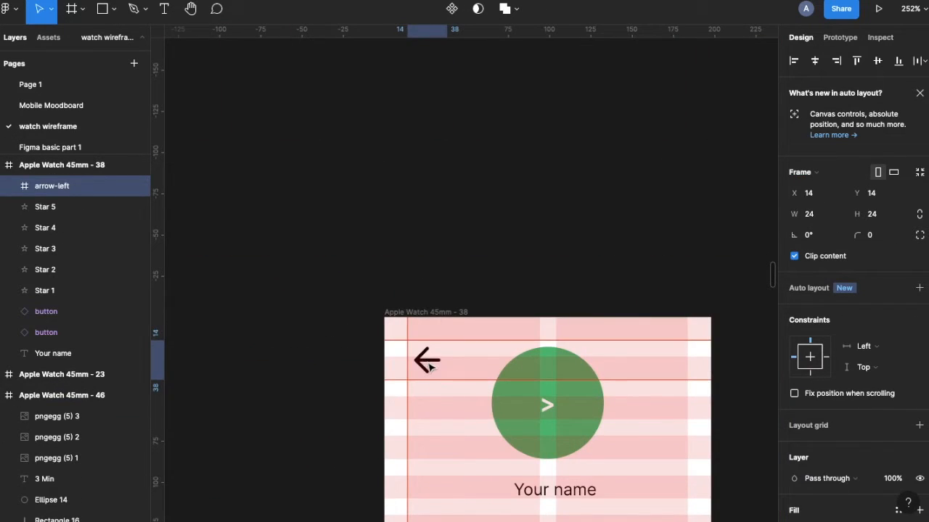
- Replace frame 38's green circle button with a copy of the round portrait photo above the name
scroll(392, 348, down, 5)
click(450, 383)
key(Delete)
scroll(451, 383, down, 5)
scroll(527, 266, right, 6)
drag(666, 168, 365, 362)
scroll(366, 362, up, 5)
scroll(378, 338, up, 3)
- Replace the "Your name" placeholder in frame 38 with the profile's name and set it in Circular Std Bold
double_click(379, 372)
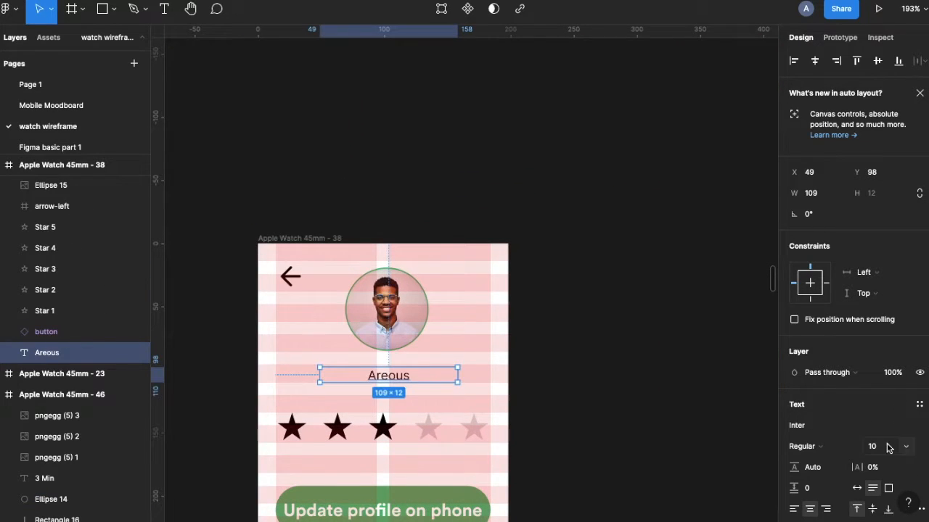
text(rcular Std)
click(805, 446)
click(805, 479)
- Colour all five rating stars in frame 38 orange, FFB800
click(291, 429)
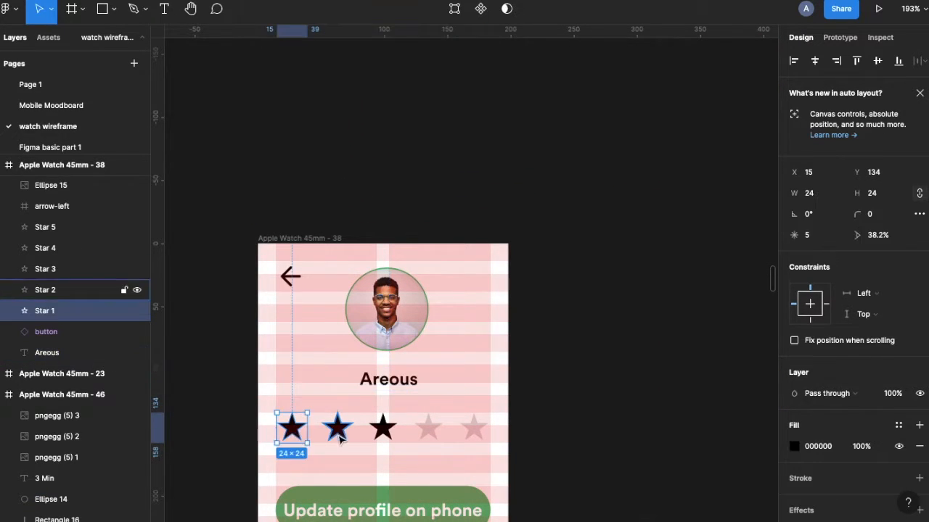
shift+click(338, 431)
shift+click(383, 429)
shift+click(473, 429)
click(794, 397)
click(638, 513)
click(820, 396)
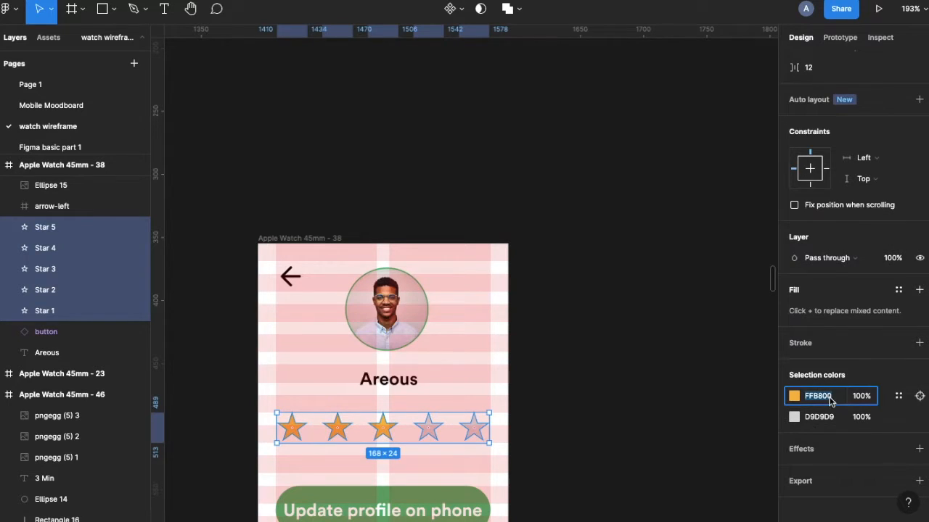
key(super+c)
click(820, 417)
key(super+v)
key(Return)
scroll(393, 488, down, 2)
- Reduce the text size of frame 38's "Update profile on phone" button label
double_click(393, 448)
key(Return)
click(262, 417)
scroll(264, 417, down, 5)
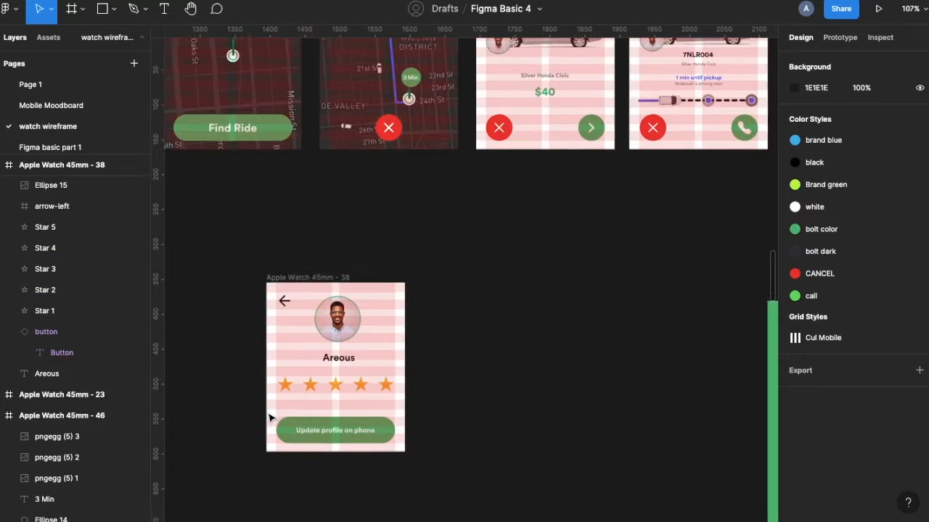
- Move frame 38 below the second map frame, 47, with left edges aligned, and move image 7 to X 3662, Y 1704
drag(289, 358, 372, 417)
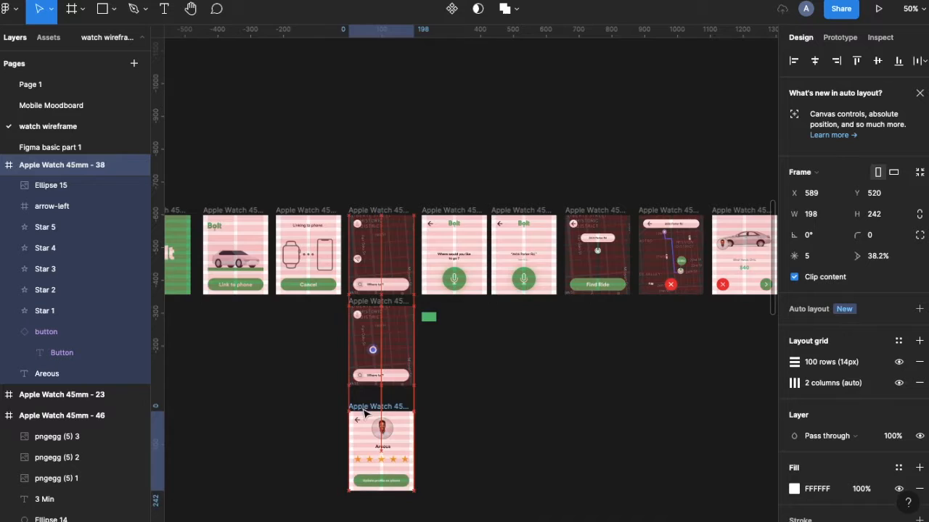
scroll(373, 418, down, 3)
scroll(290, 409, right, 2)
scroll(479, 370, down, 3)
drag(494, 370, 751, 478)
- Review the row of finished watch screens alongside the reference images and original wireframes
scroll(471, 357, left, 8)
scroll(470, 356, right, 6)
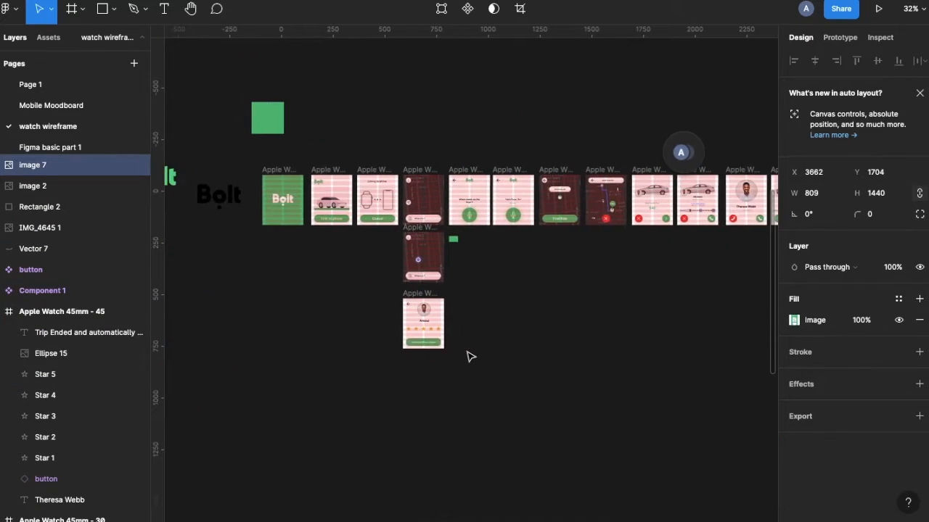
scroll(470, 357, left, 15)
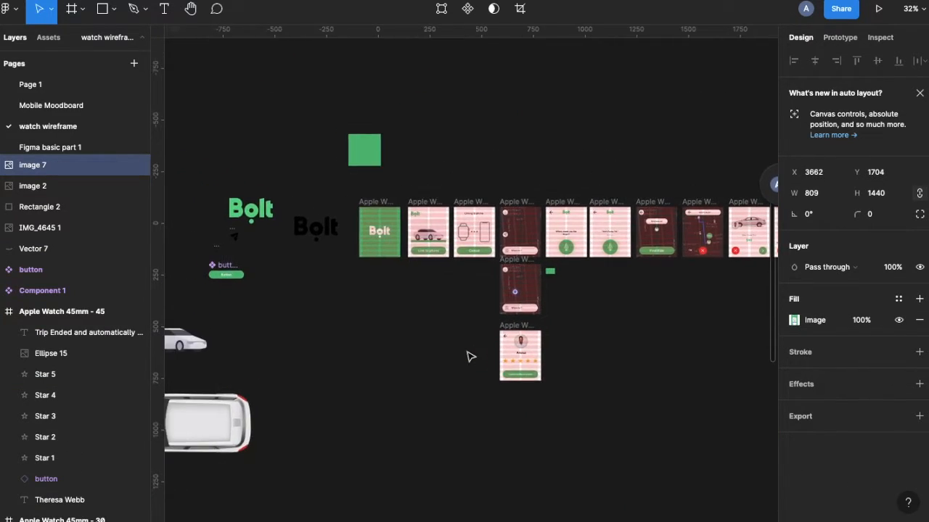
scroll(470, 356, up, 3)
scroll(470, 356, down, 5)
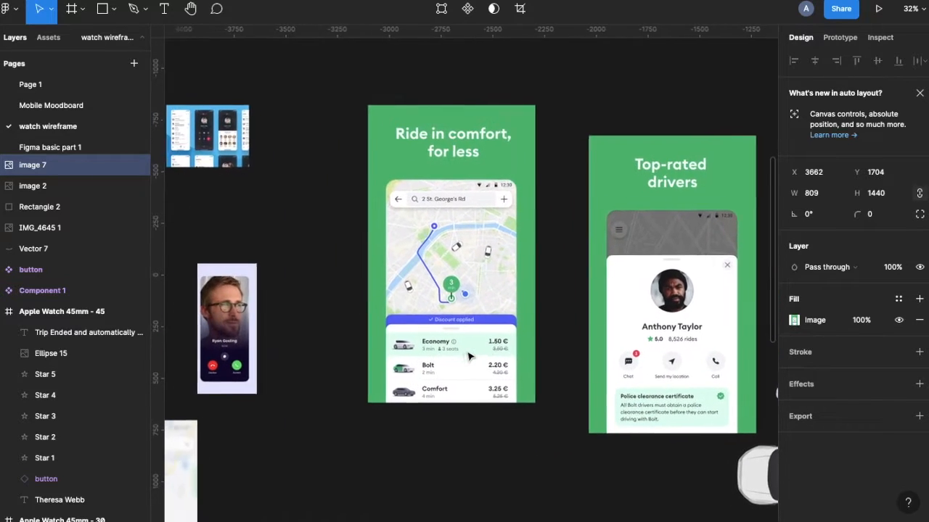
scroll(473, 388, down, 5)
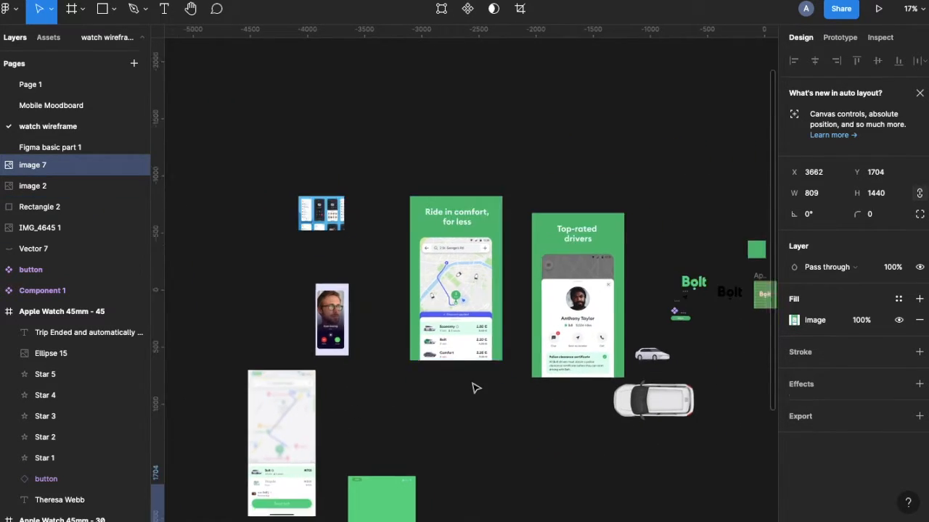
scroll(473, 388, right, 4)
scroll(473, 388, up, 5)
scroll(473, 389, right, 2)
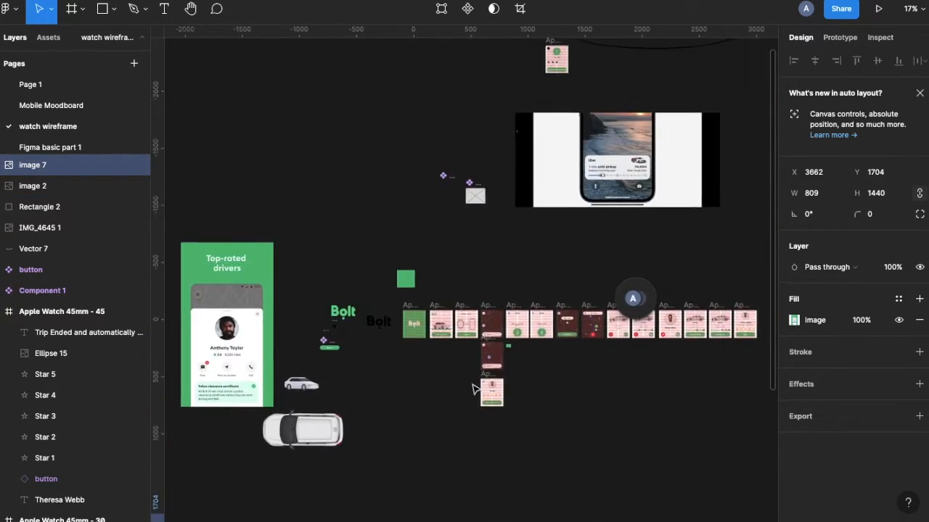
scroll(473, 388, up, 5)
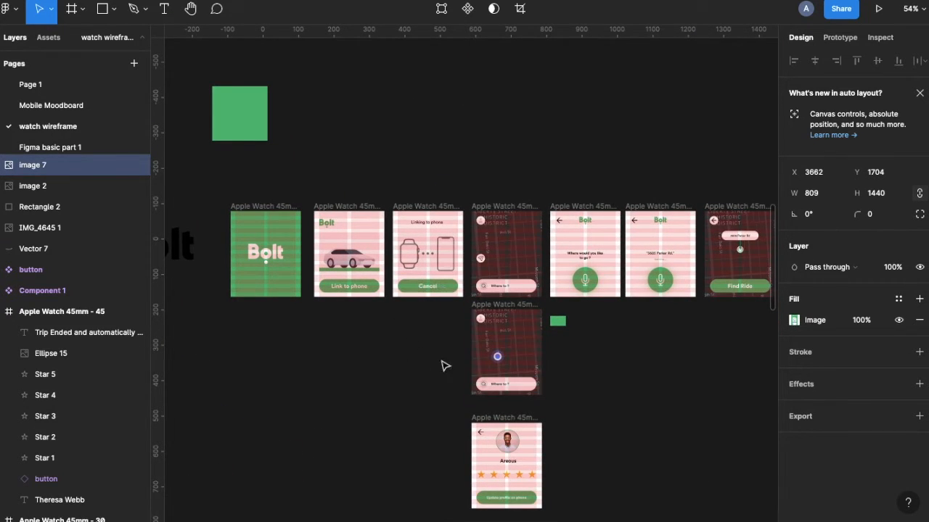
scroll(442, 351, right, 1)
scroll(440, 351, up, 8)
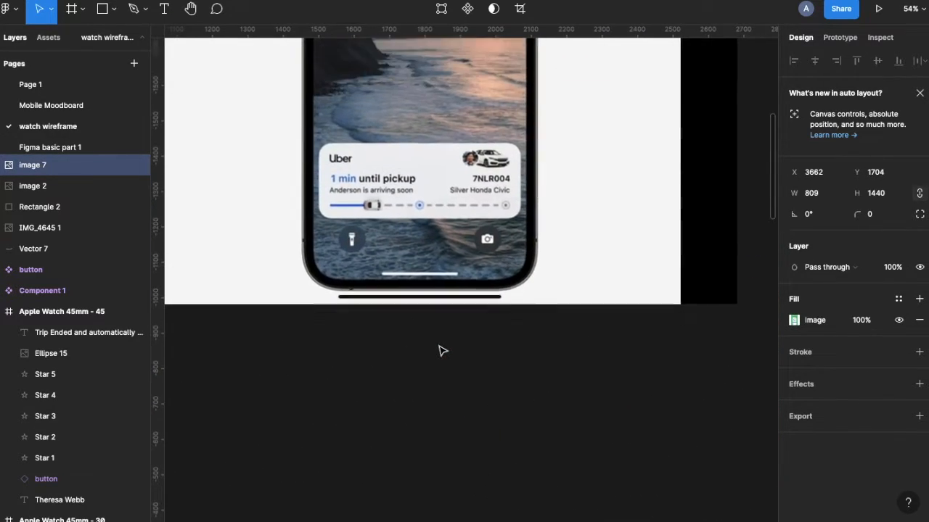
scroll(441, 351, down, 4)
scroll(440, 350, down, 8)
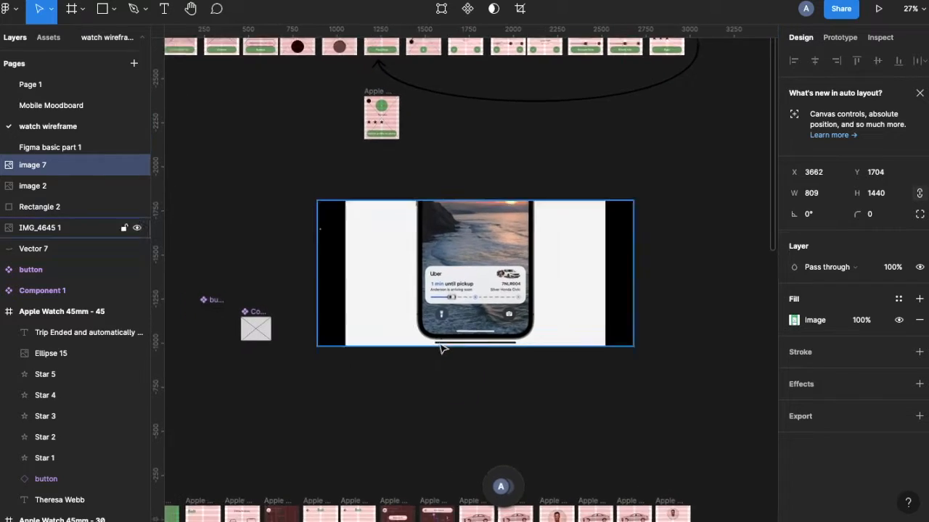
scroll(442, 349, up, 1)
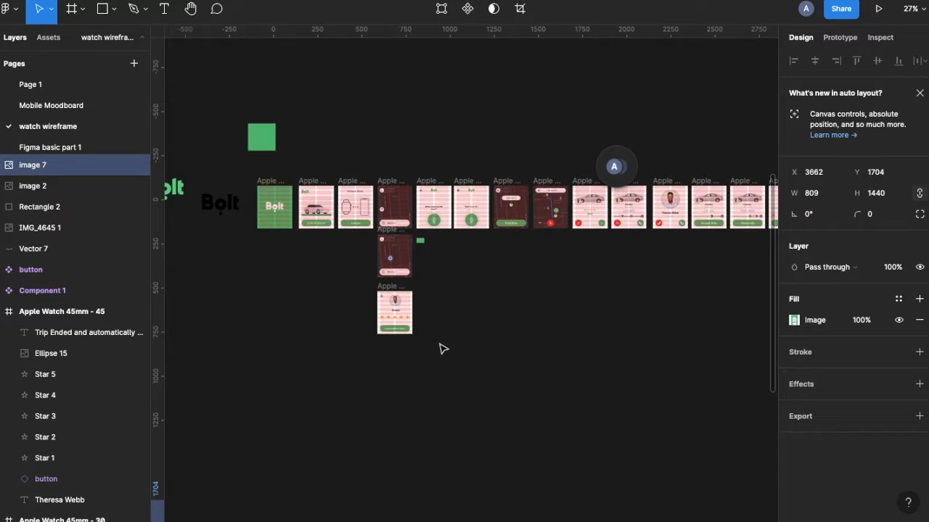
scroll(367, 240, up, 5)
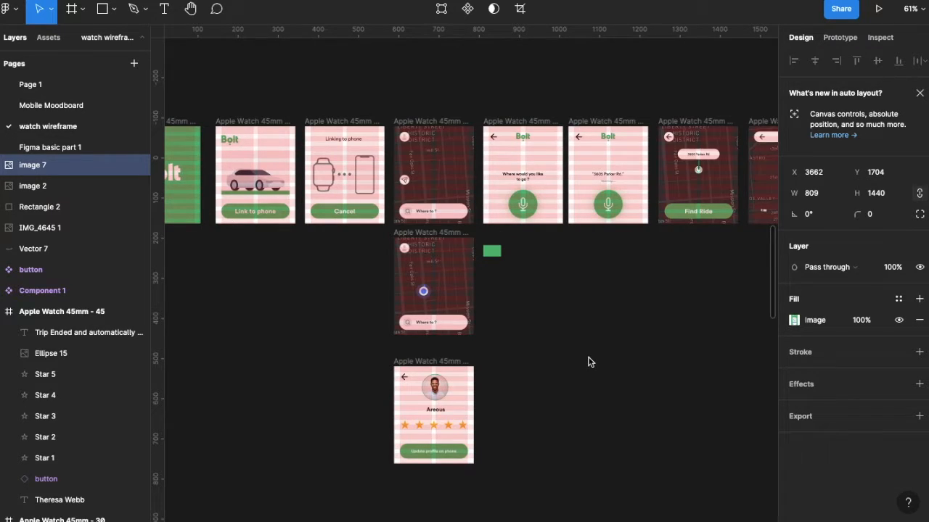
- Move the loose black Bolt logo away from the first frame to X -898, Y -324, above the green logo
scroll(589, 362, left, 5)
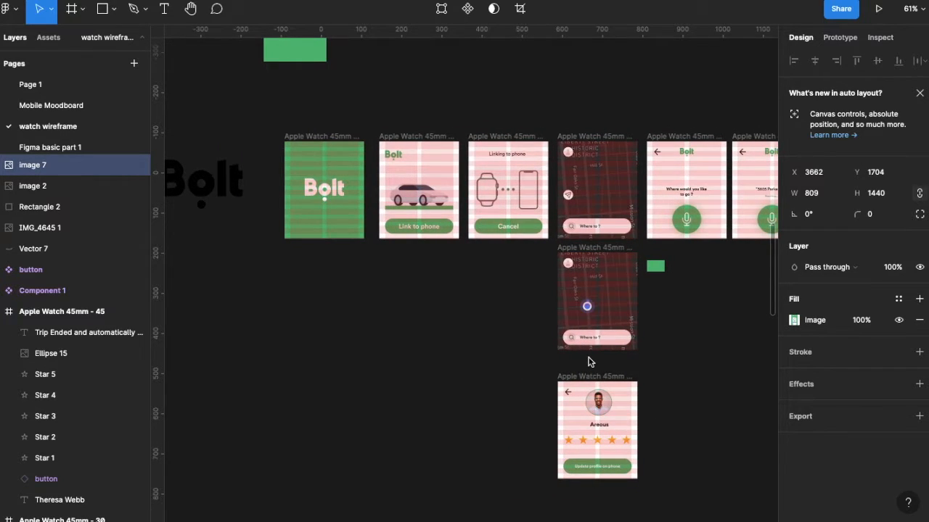
scroll(589, 361, down, 4)
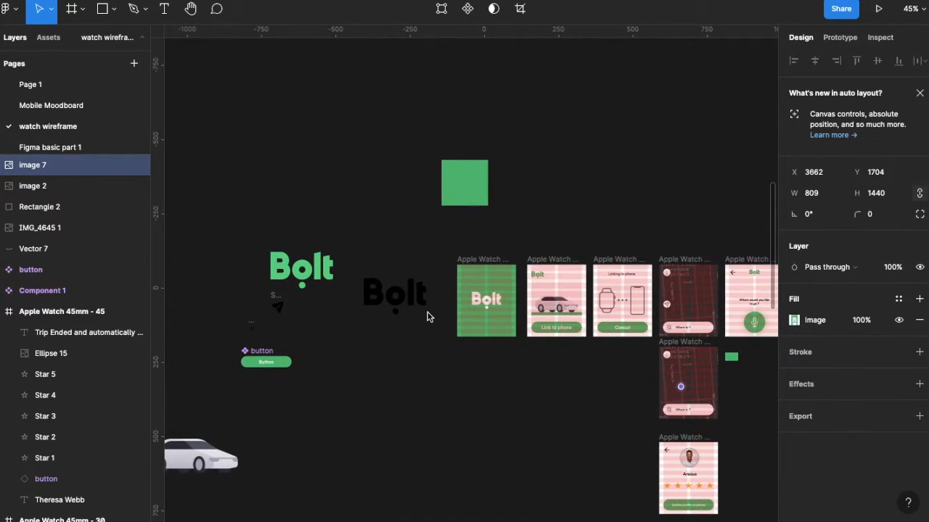
drag(413, 303, 268, 217)
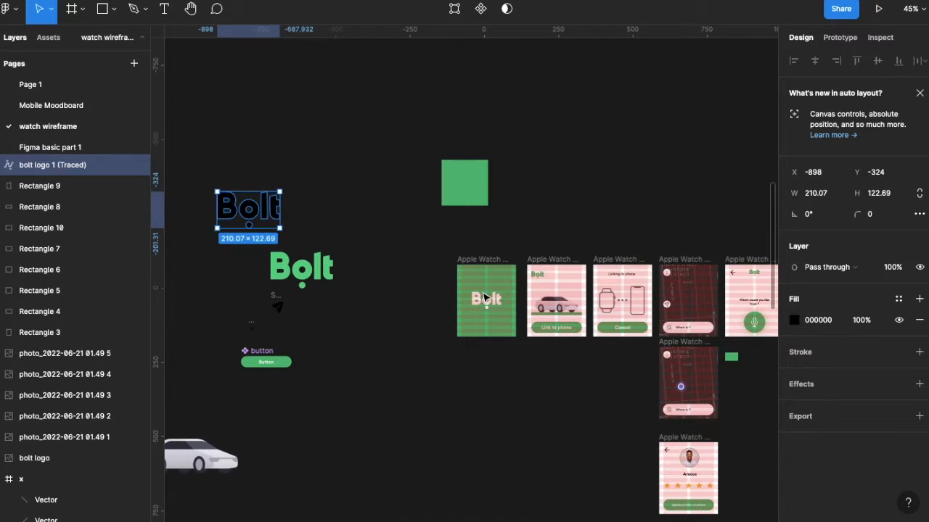
- Switch to prototyping mode and select the green splash frame, Apple Watch 45mm - 31
scroll(484, 298, right, 2)
scroll(484, 297, up, 5)
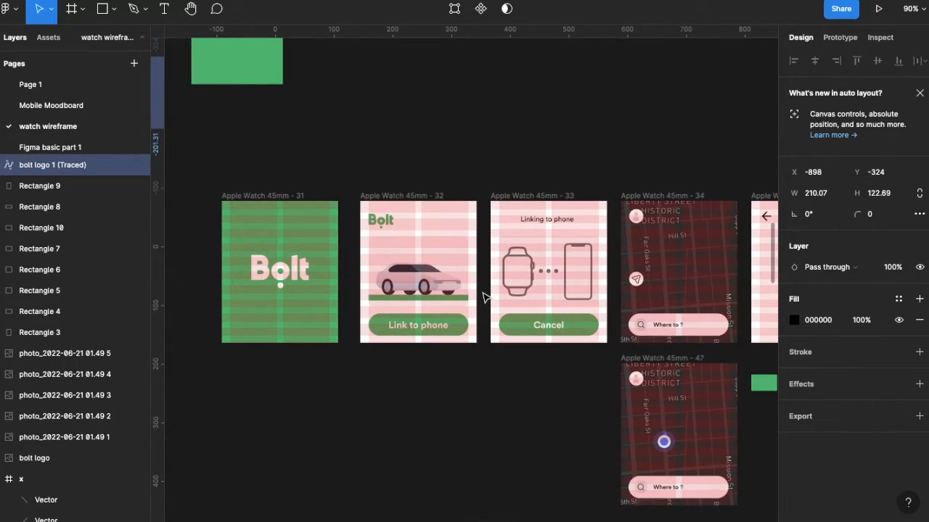
scroll(485, 298, right, 1)
scroll(485, 297, down, 1)
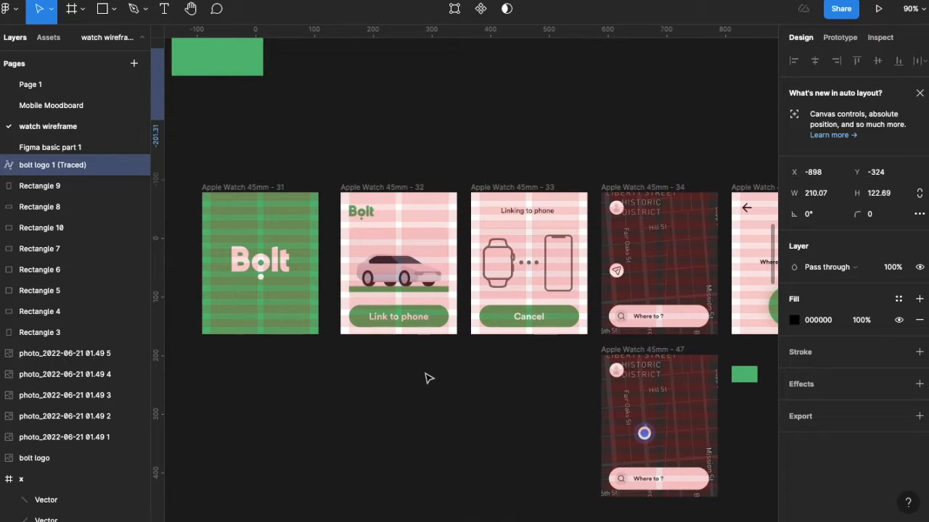
click(846, 39)
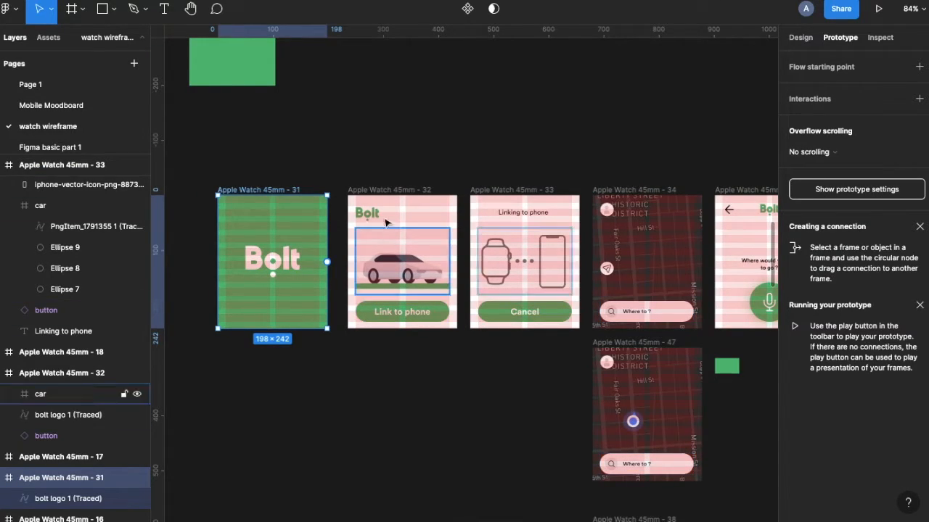
- Hide the layout grids on the watch frames
click(355, 262)
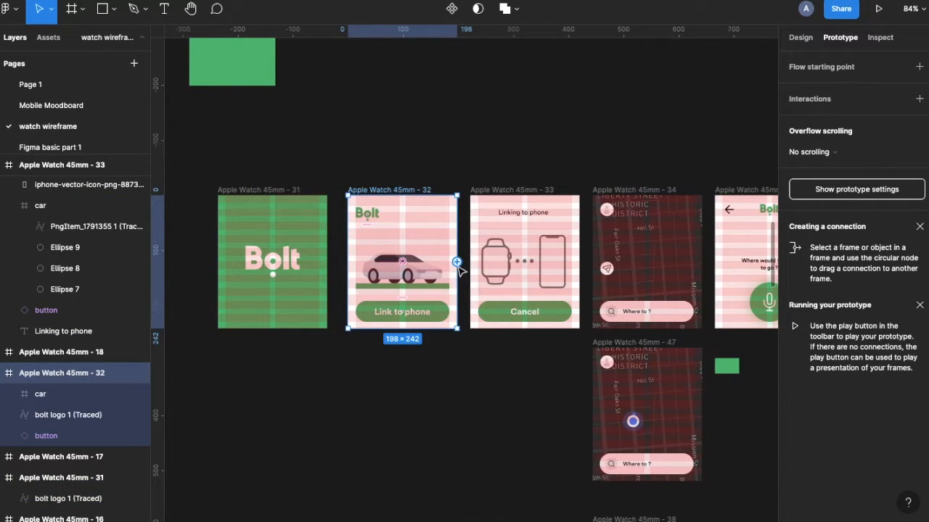
scroll(437, 283, up, 5)
scroll(436, 283, left, 4)
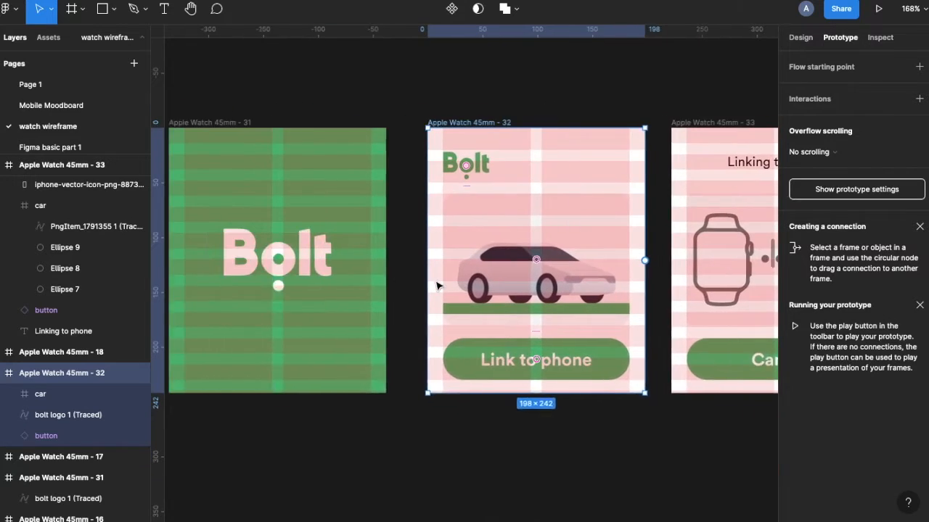
scroll(437, 283, down, 1)
scroll(437, 287, down, 2)
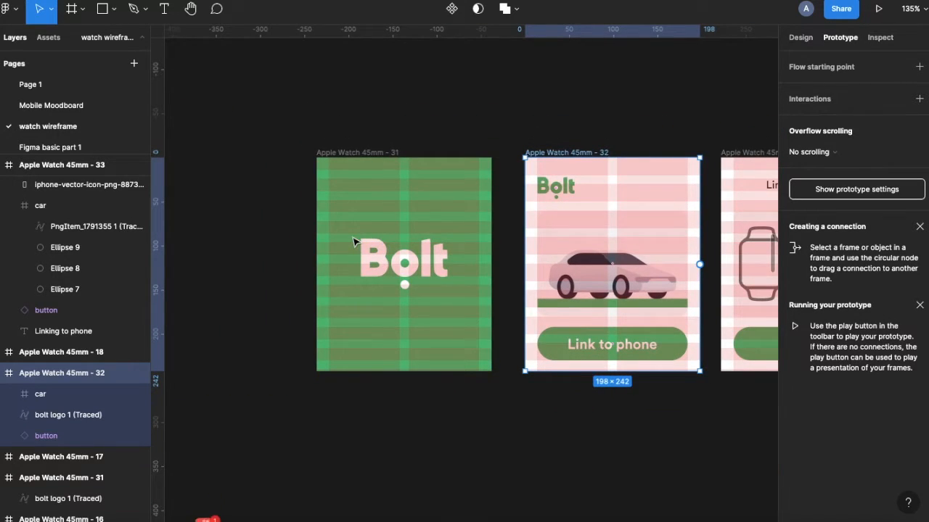
click(352, 171)
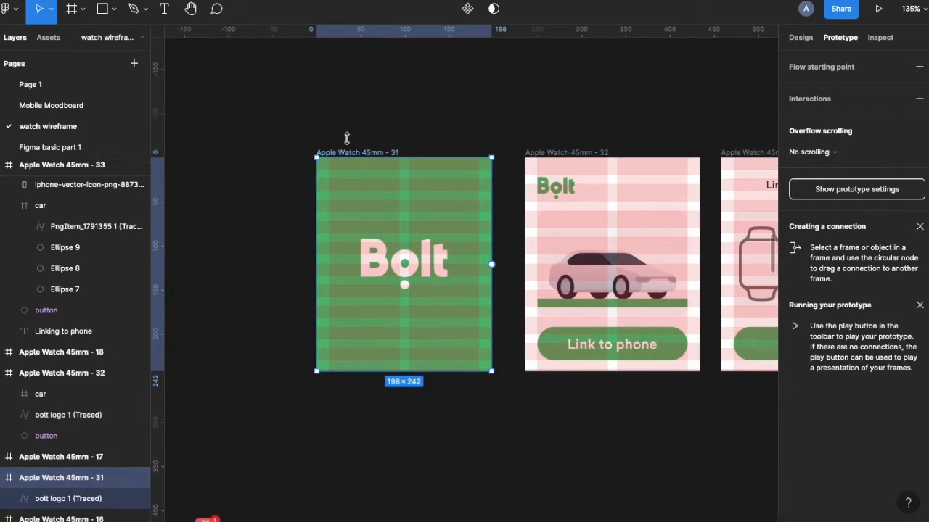
click(10, 10)
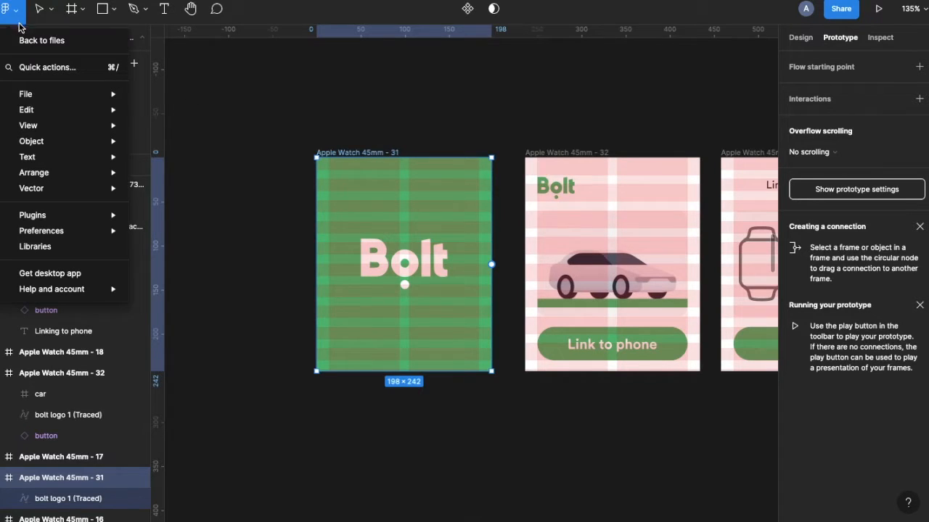
mouse_move(52, 103)
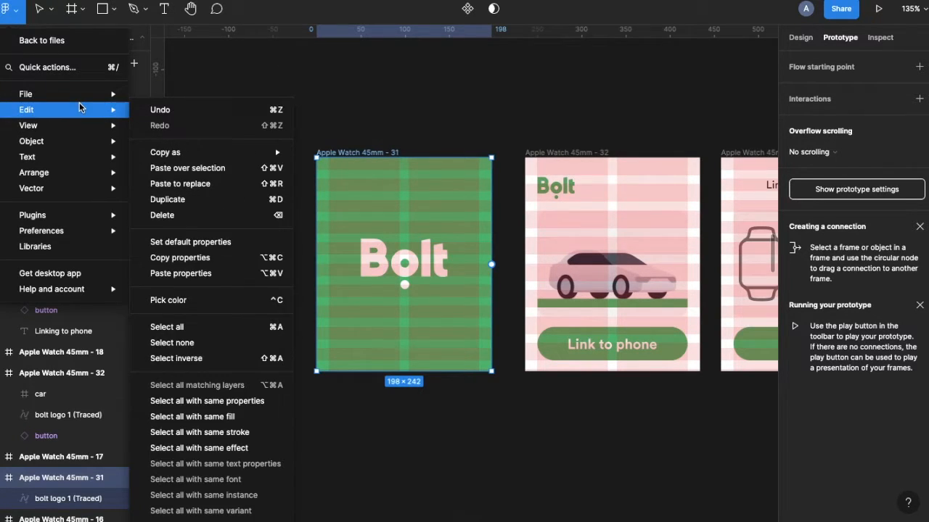
mouse_move(79, 125)
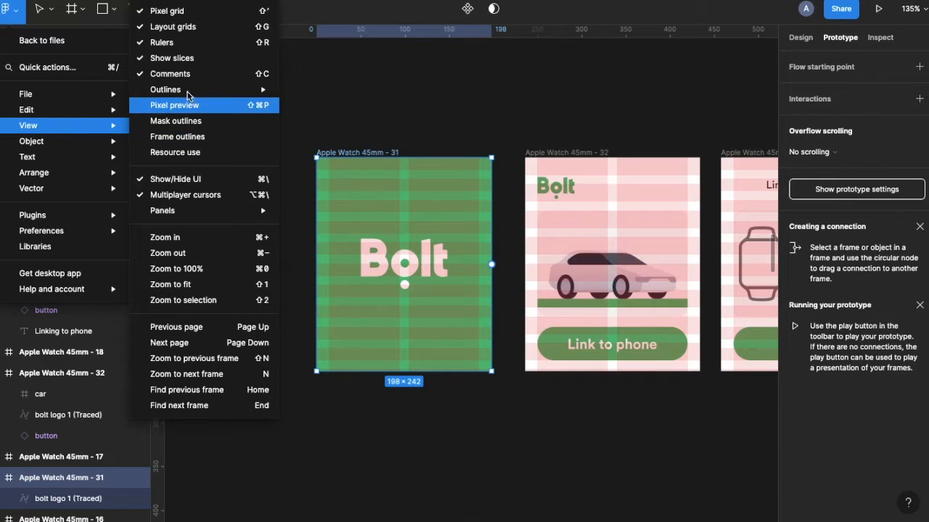
click(206, 28)
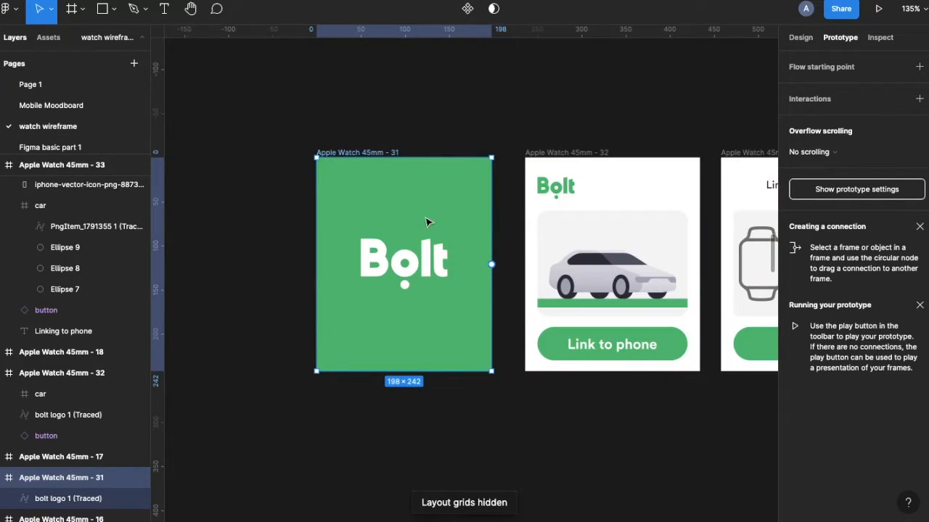
- Select the green splash frame, Apple Watch 45mm - 31, and examine its overflow scrolling options
scroll(433, 234, right, 3)
scroll(433, 234, down, 3)
scroll(433, 235, left, 1)
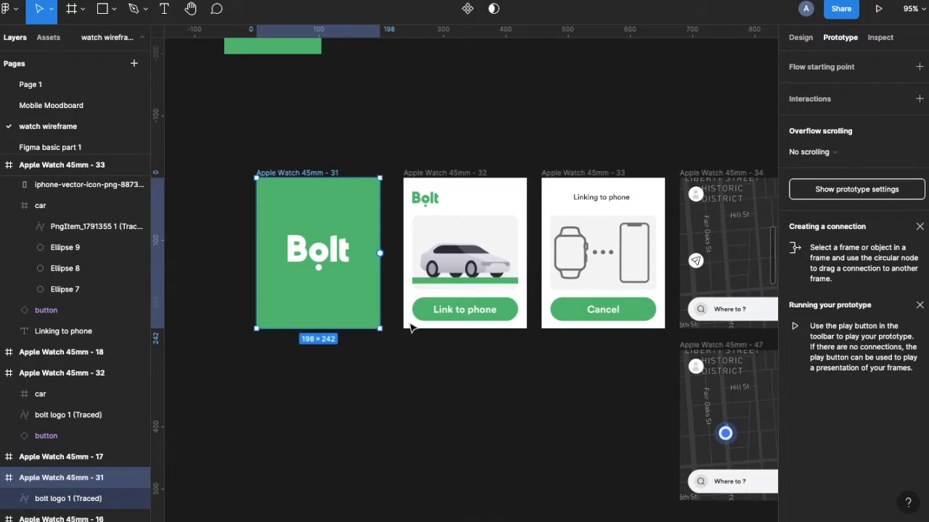
click(410, 195)
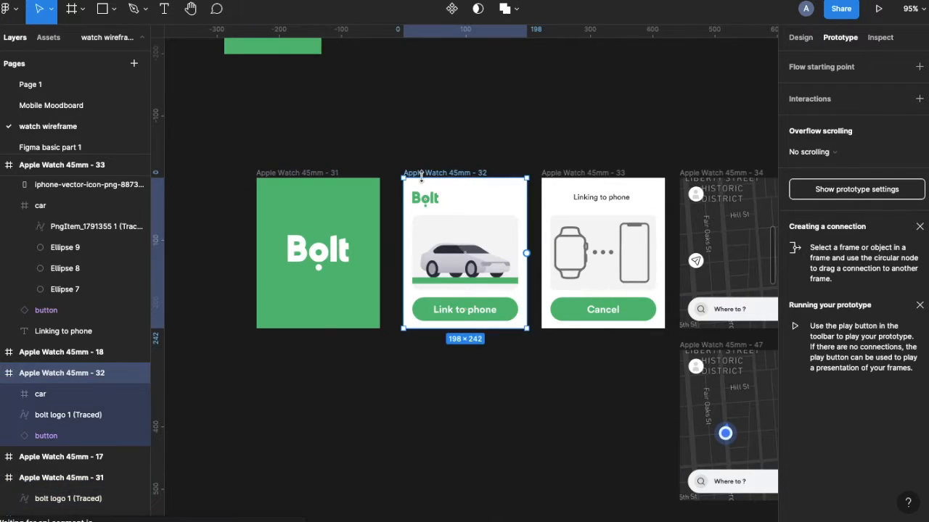
click(553, 184)
click(309, 174)
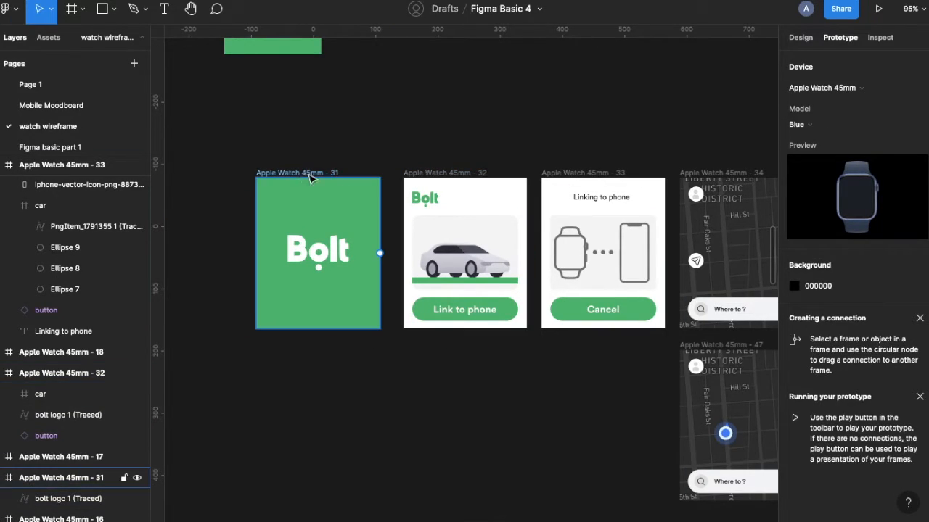
click(298, 192)
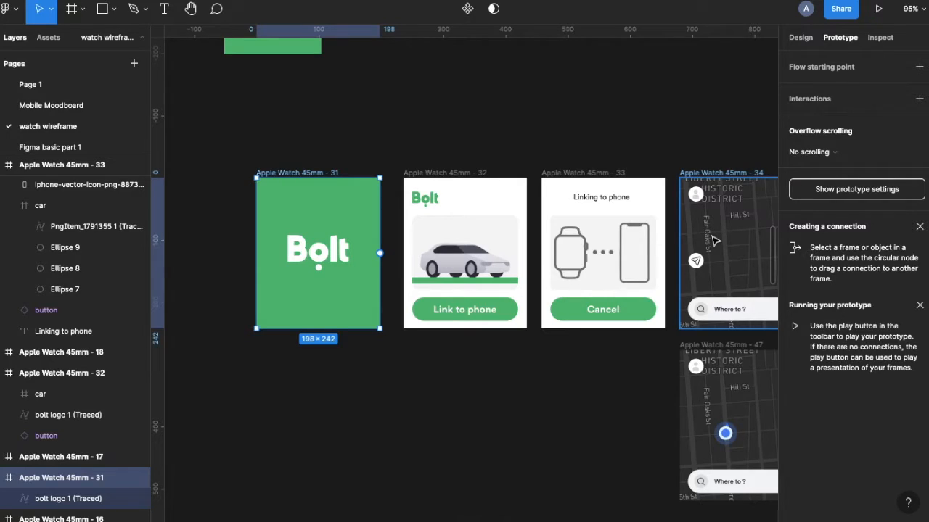
ctrl+scroll(715, 241, down, 3)
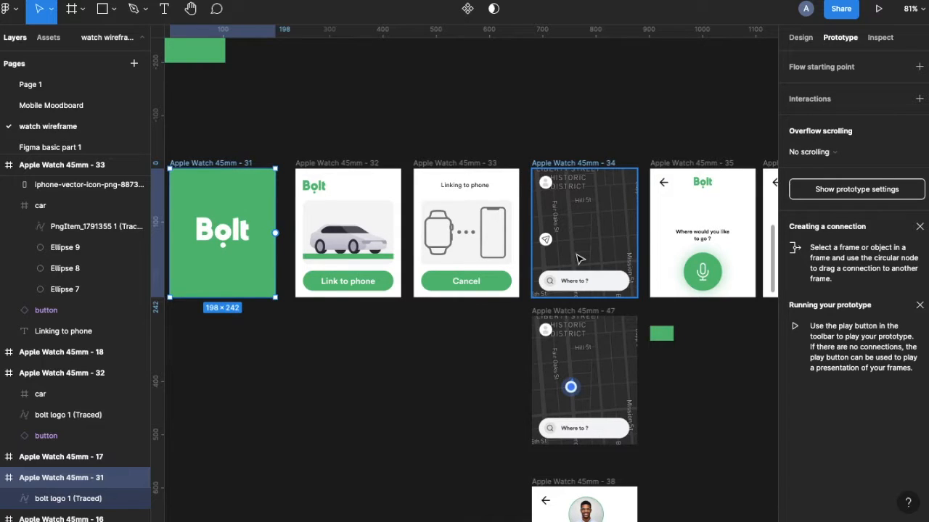
click(802, 151)
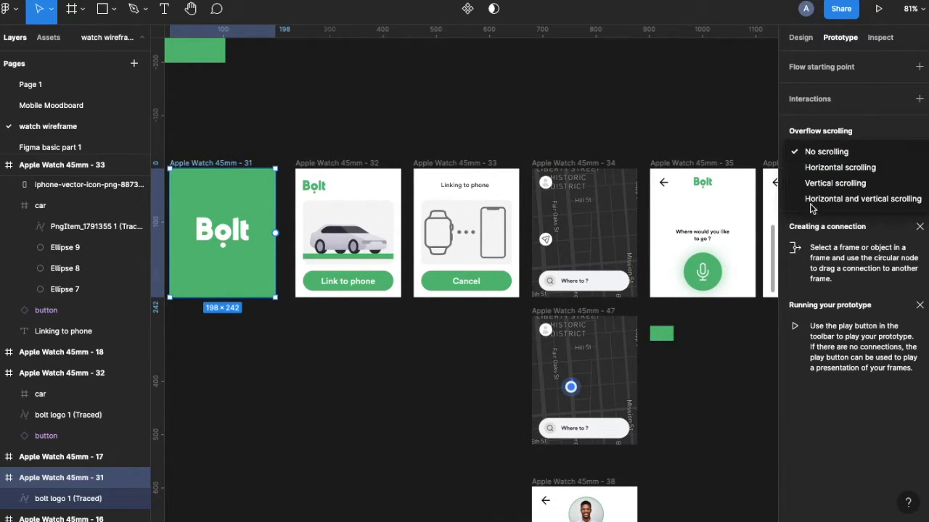
click(811, 133)
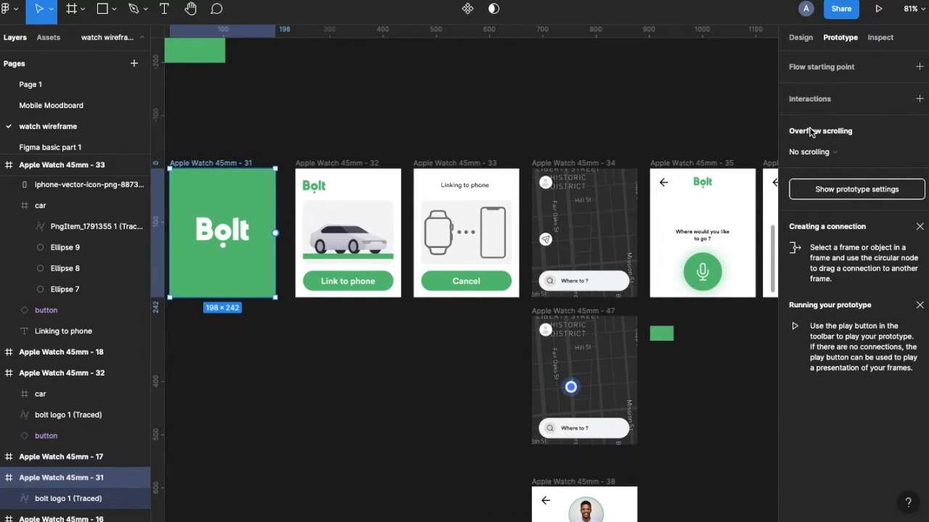
- Try the Starlight and Green models for the prototype's Apple Watch 45mm device, and set the model back to Blue
click(824, 189)
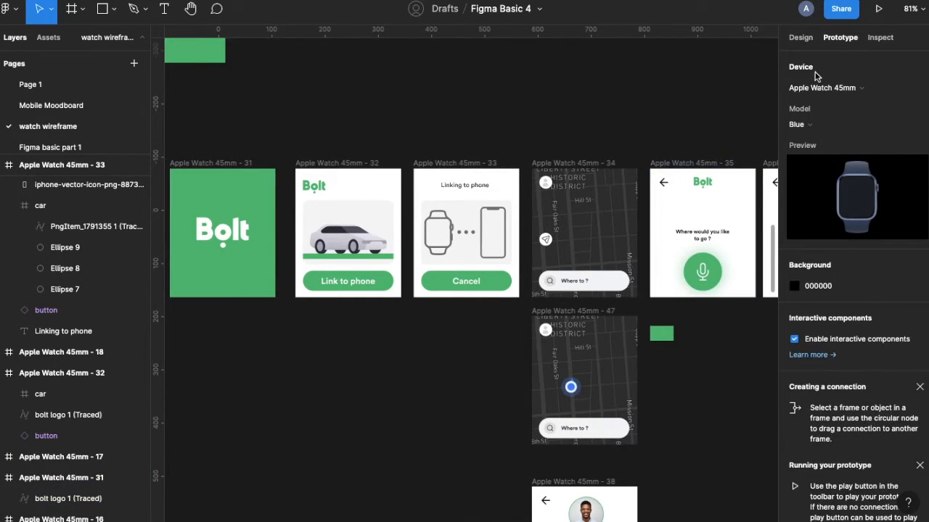
click(808, 124)
click(813, 140)
click(808, 130)
click(808, 141)
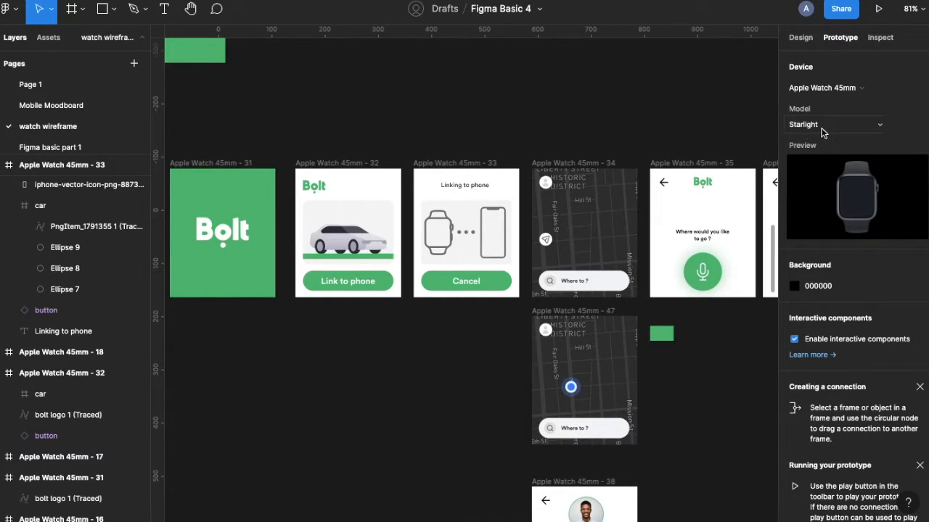
click(820, 127)
click(813, 142)
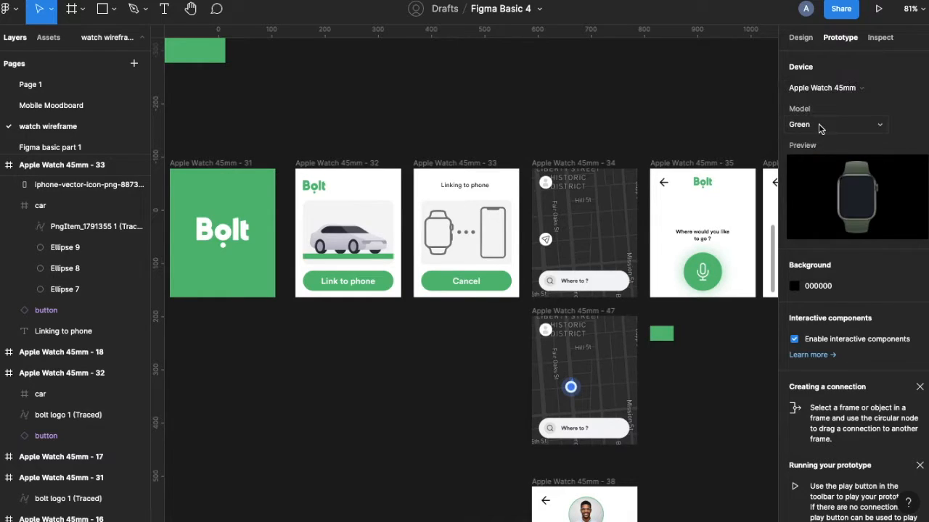
click(802, 126)
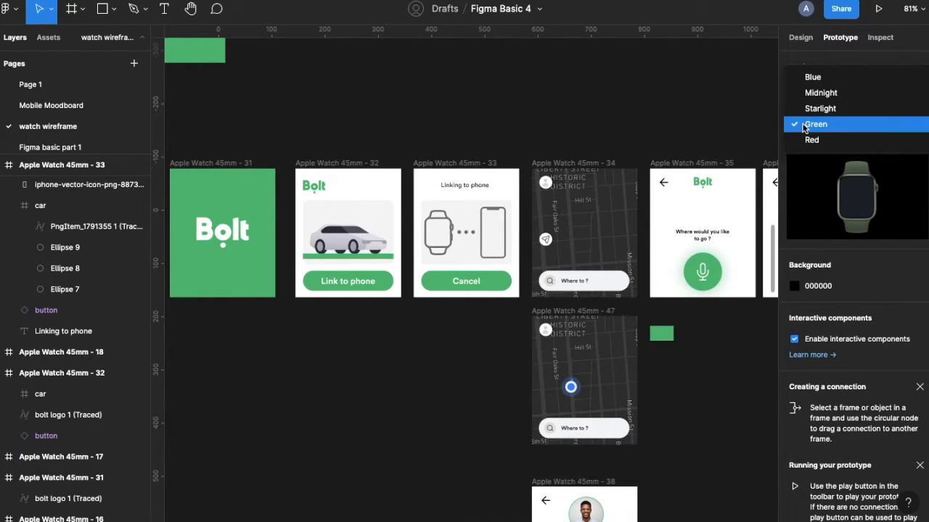
click(812, 78)
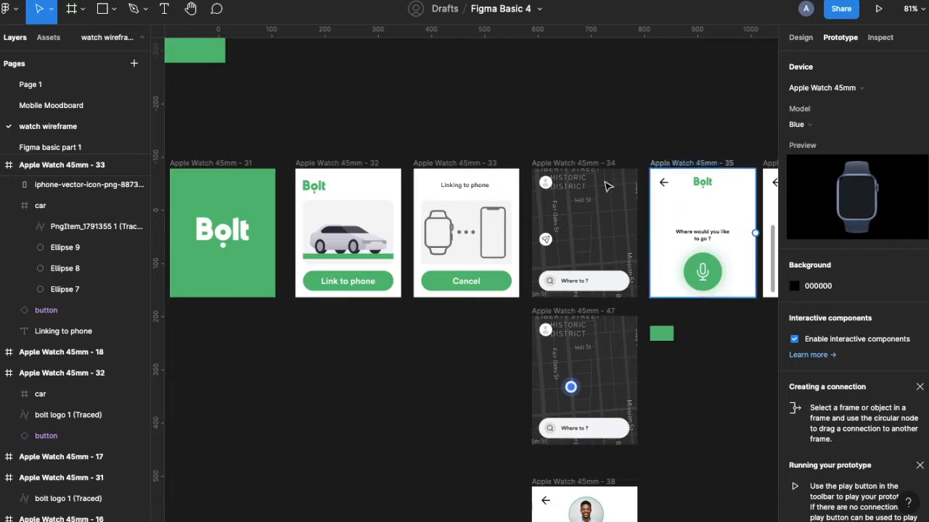
- Examine the color options for the prototype background
click(793, 286)
click(794, 287)
click(794, 287)
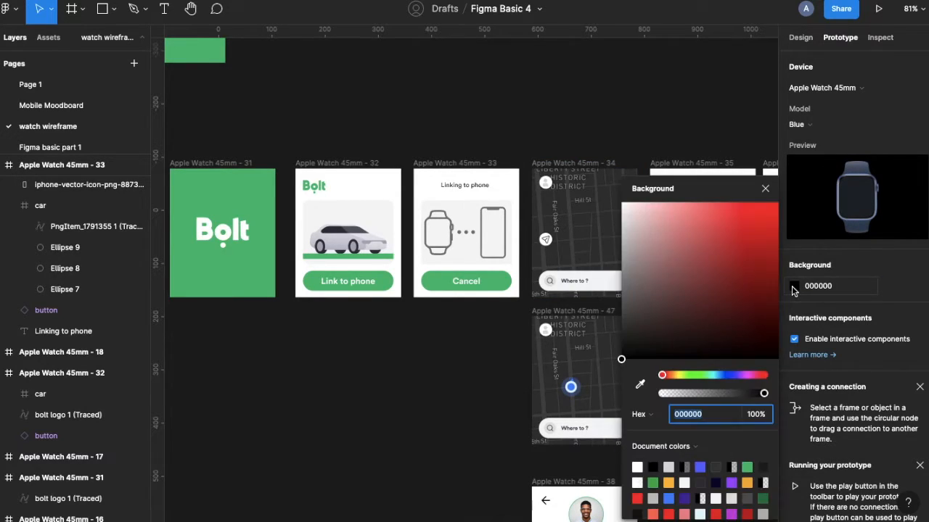
click(793, 288)
click(793, 287)
click(794, 287)
- Add a flow starting point to the green splash frame, Apple Watch 45mm - 31
scroll(596, 306, up, 1)
scroll(596, 307, down, 3)
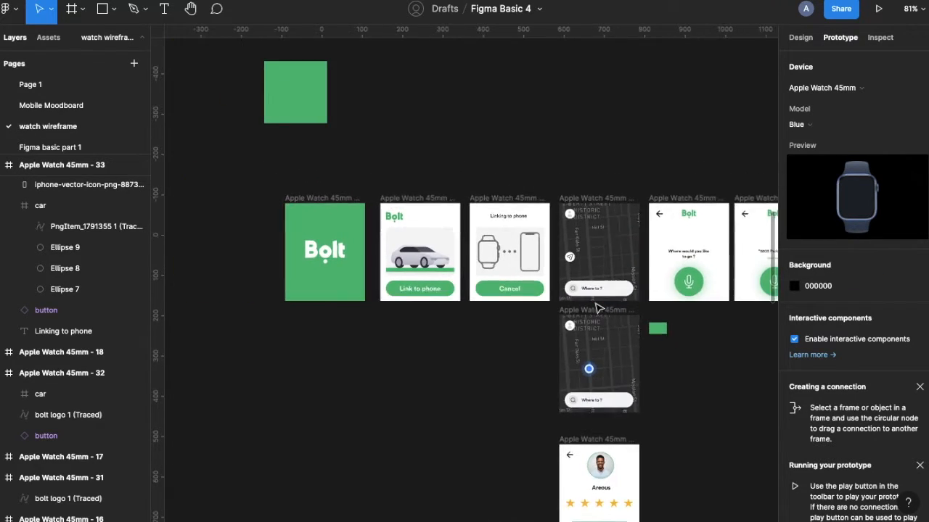
click(352, 212)
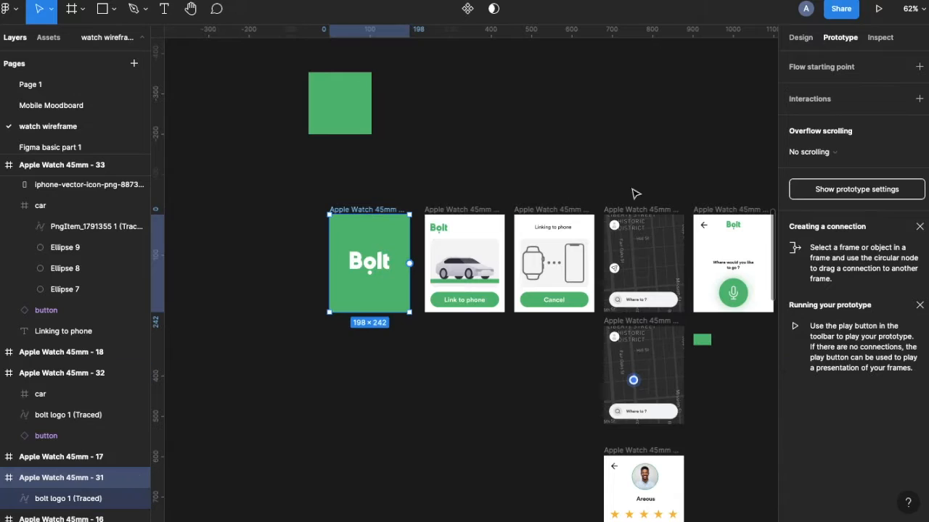
click(919, 67)
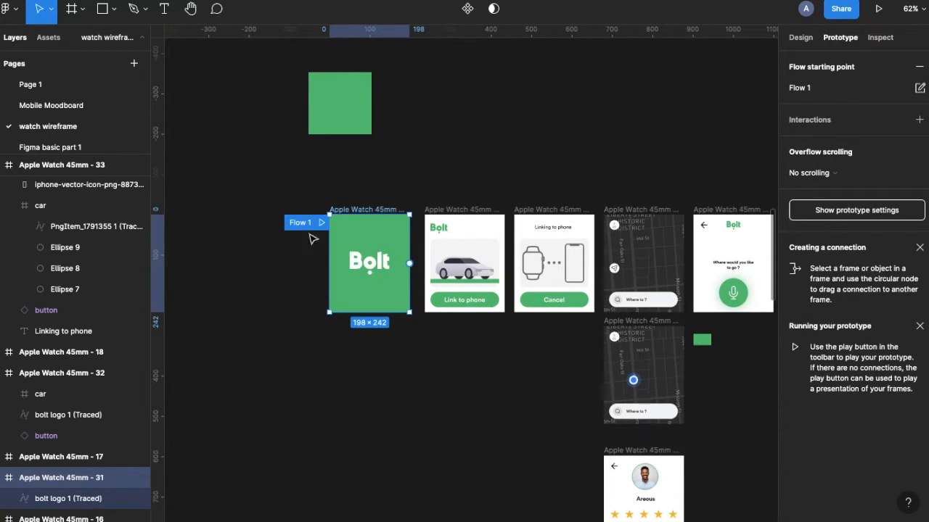
- Present the prototype from the splash frame, scale it to fill the screen, and return to the editor
click(884, 13)
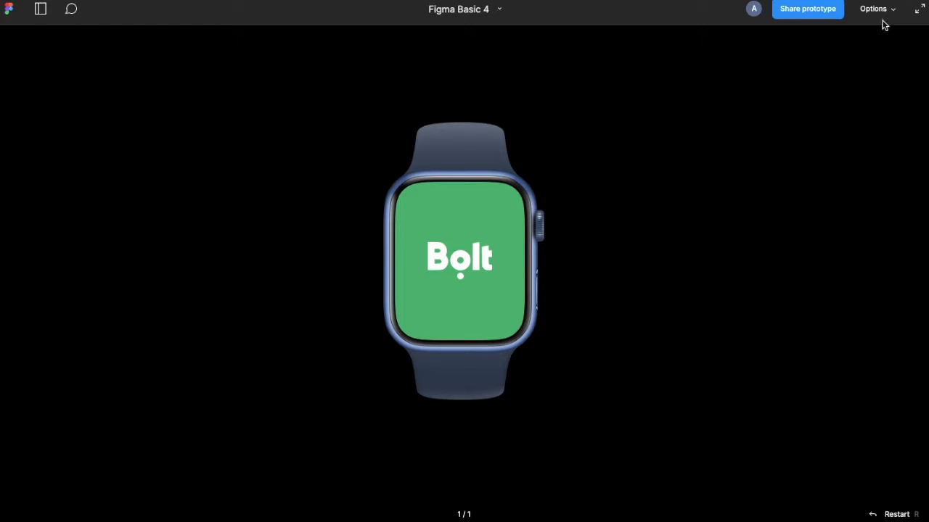
click(879, 10)
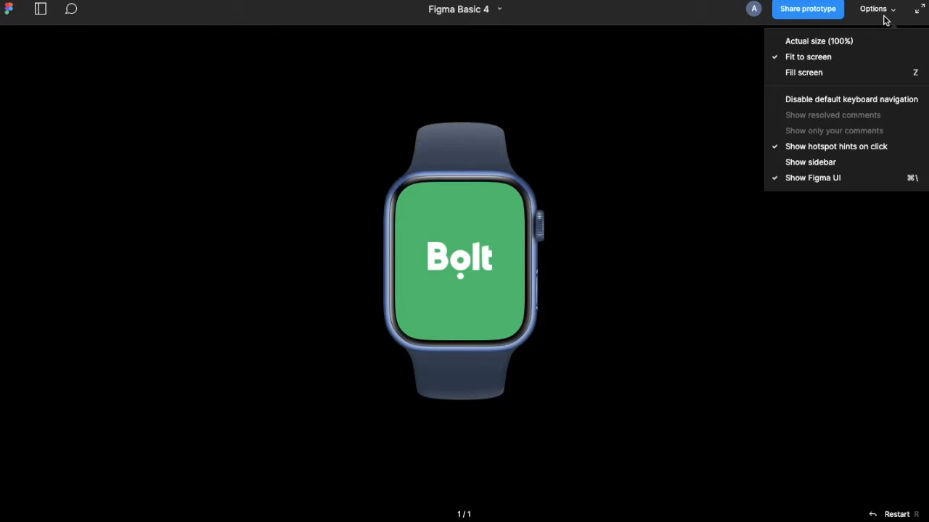
click(809, 76)
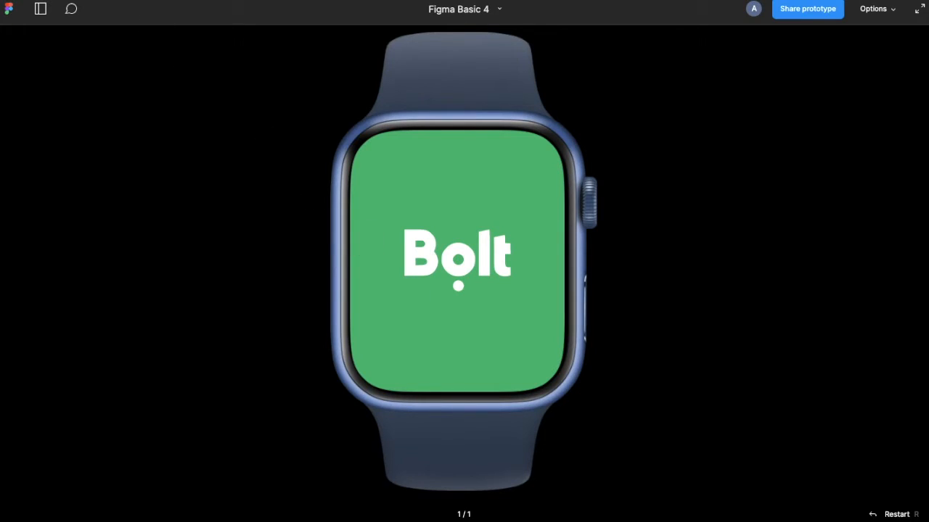
key(ctrl+shift+Tab)
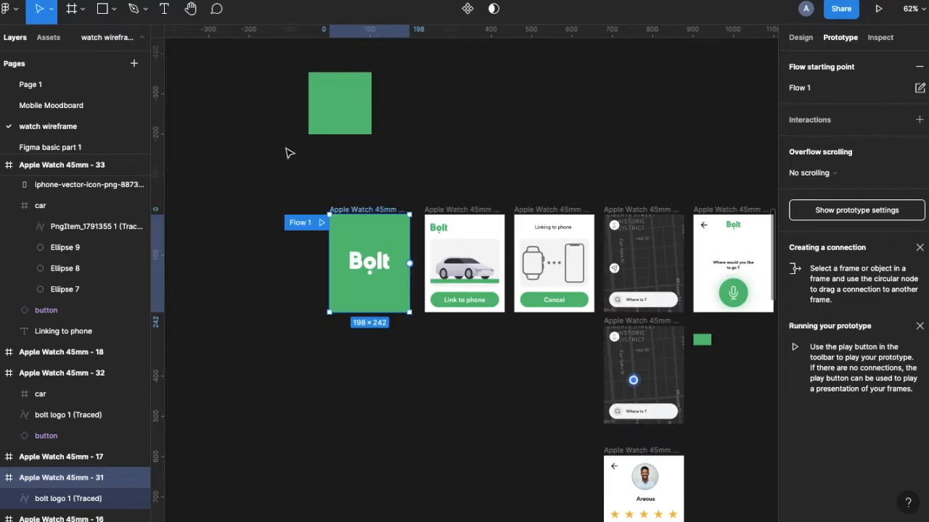
- Connect the splash frame to the Link to phone frame with an After delay trigger and a 1000 ms Smart animate transition
drag(411, 269, 430, 271)
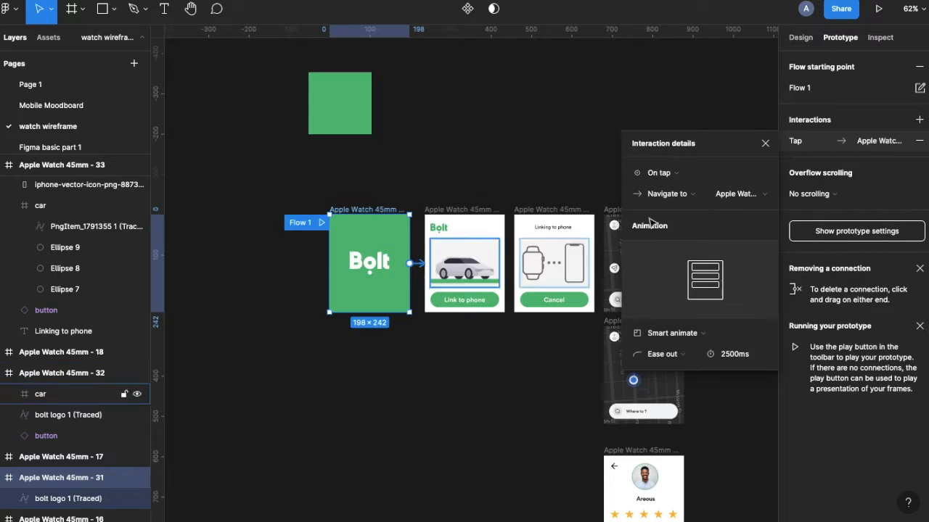
click(678, 180)
click(653, 335)
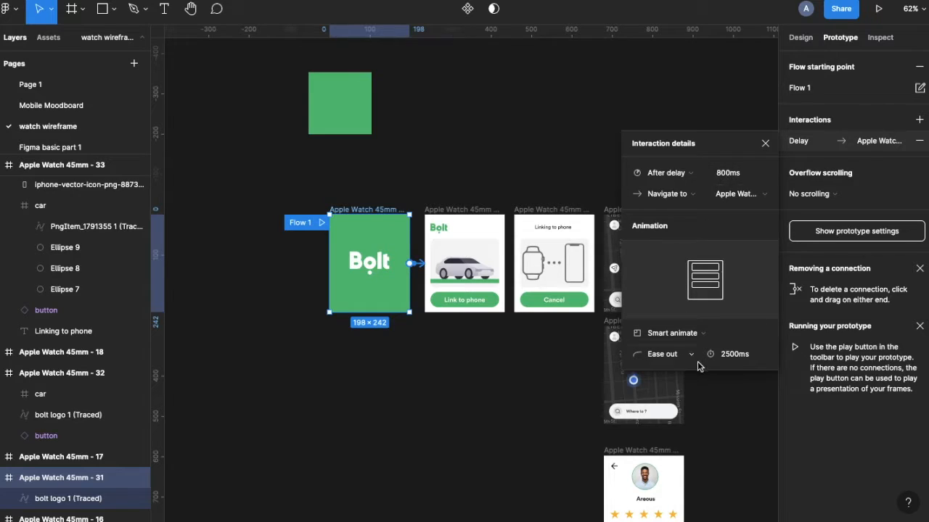
click(737, 358)
text(1000)
key(Return)
- Play and restart the presented prototype to check the delayed transition from the splash screen to the Link to phone screen
key(ctrl+Tab)
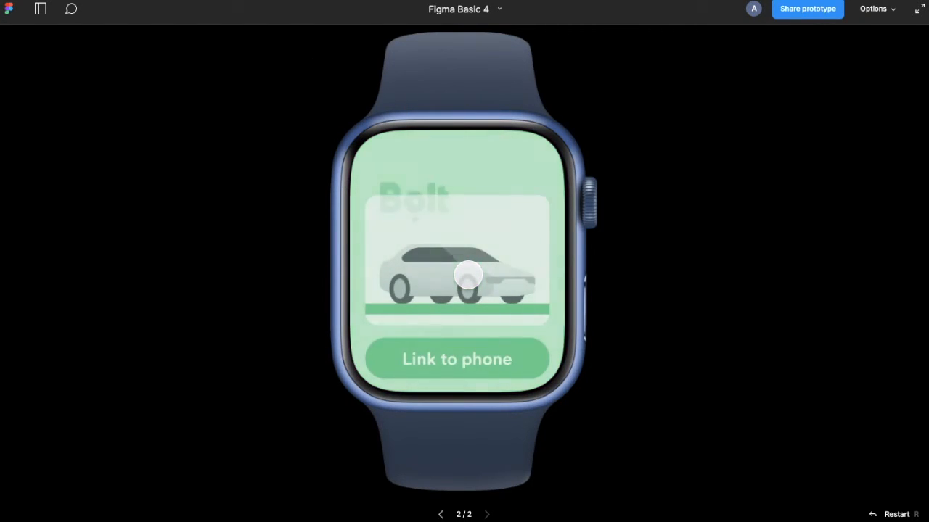
key(ctrl+l)
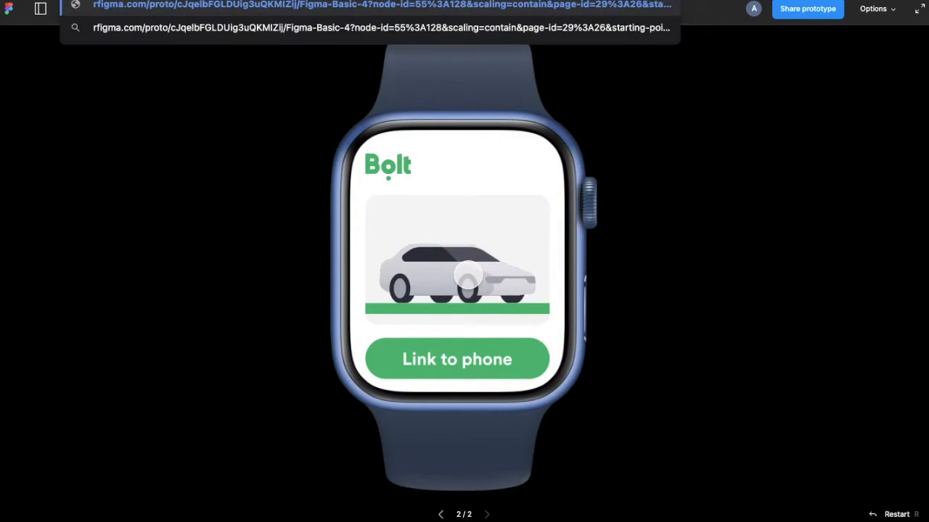
key(Escape)
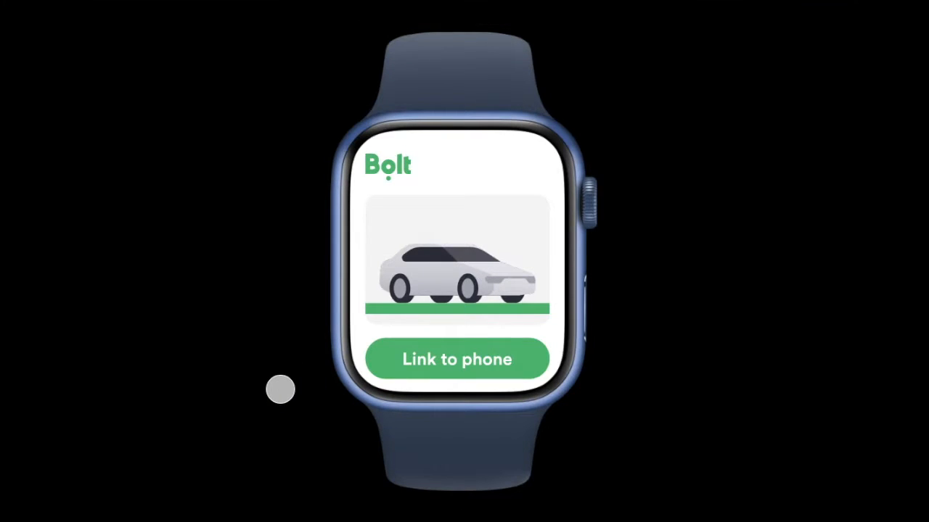
key(r)
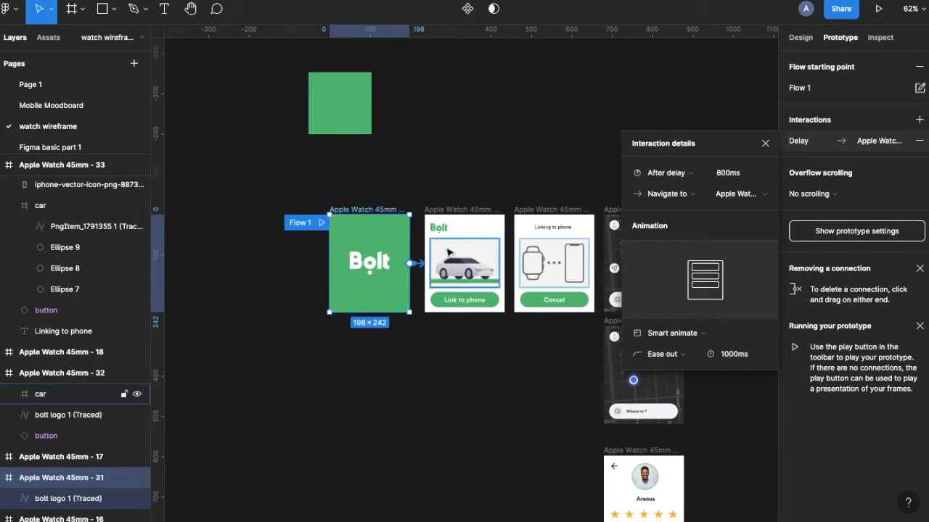
- Set the splash frame's Smart animate duration to 500 ms and replay the prototype to check the transition
click(732, 355)
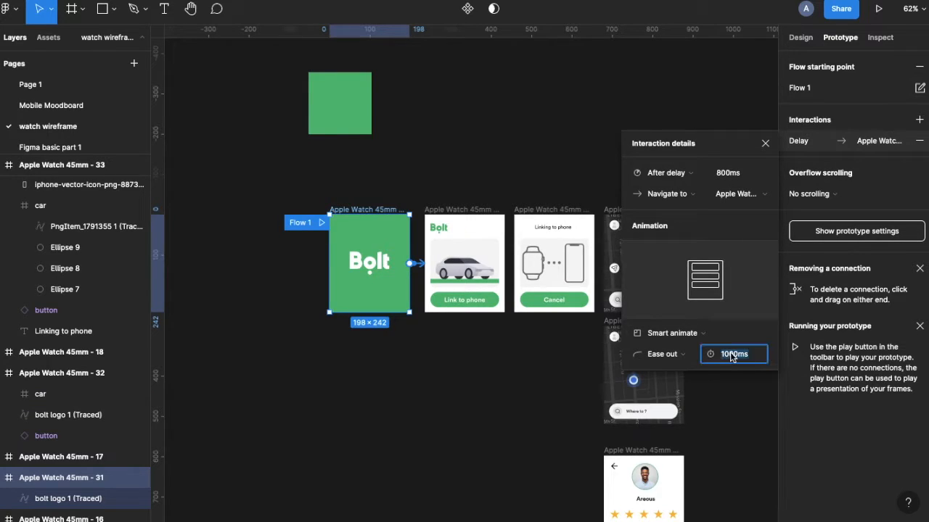
text(500)
key(Return)
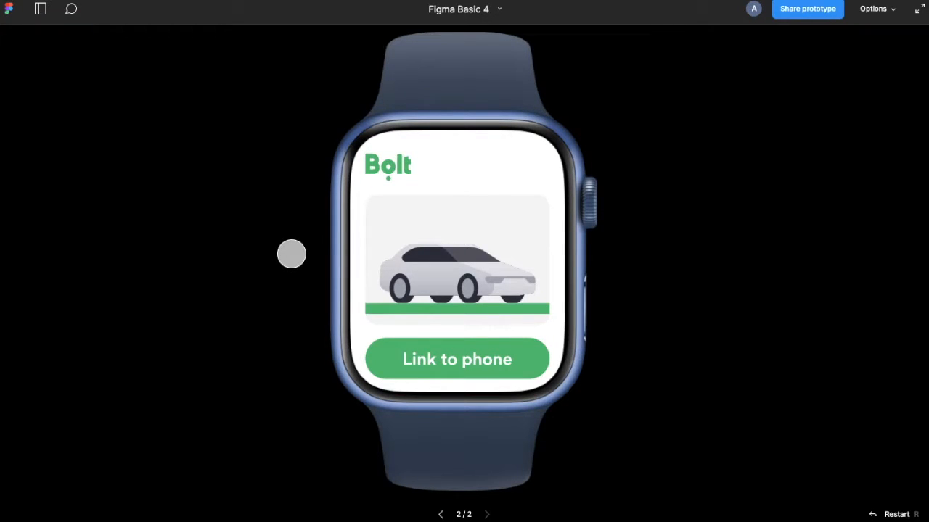
key(r)
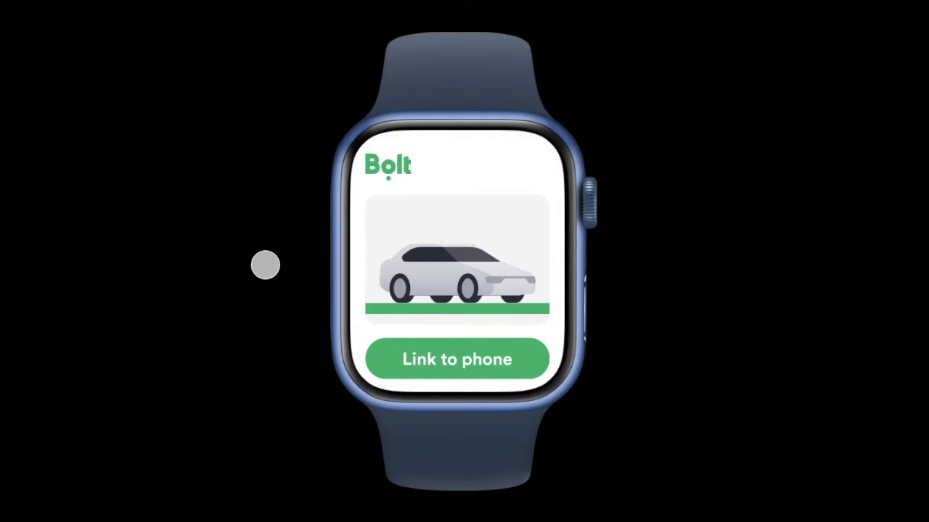
key(r)
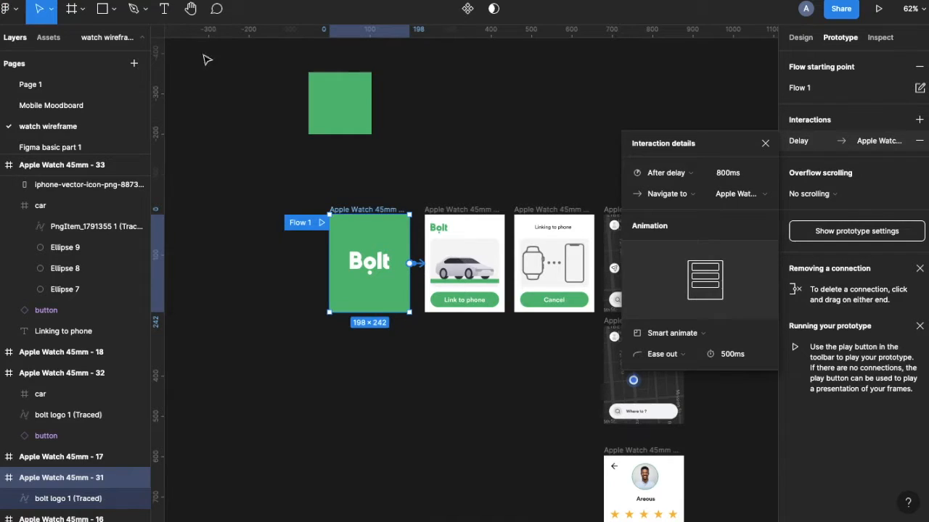
click(462, 260)
scroll(462, 261, up, 5)
scroll(462, 263, up, 2)
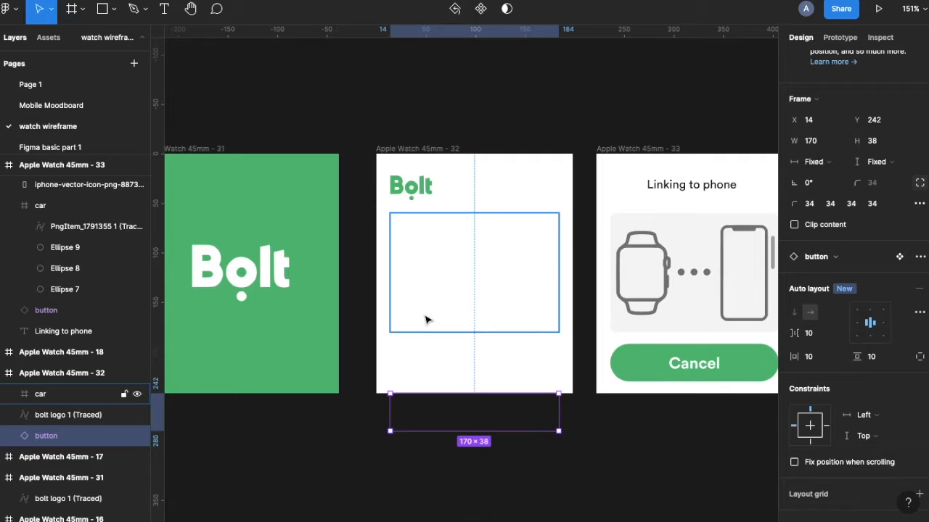
scroll(419, 342, down, 4)
scroll(419, 345, left, 1)
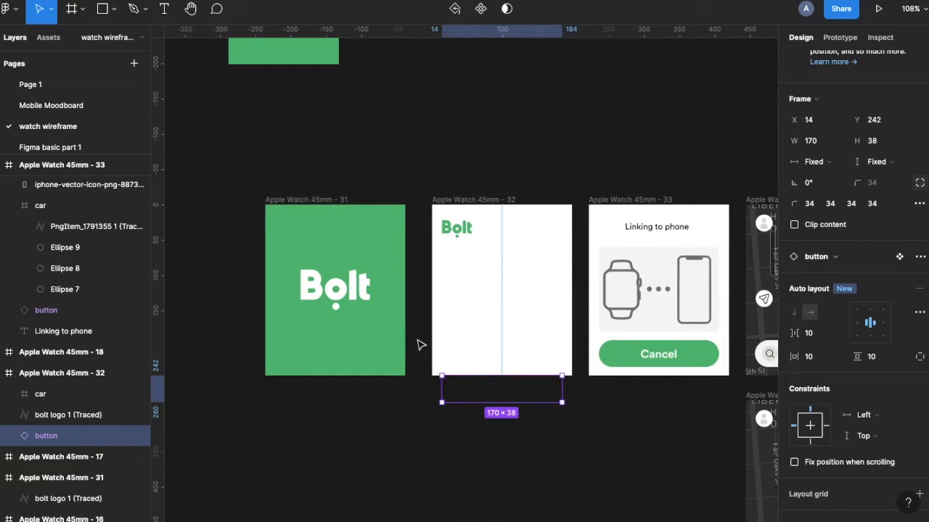
key(ctrl+z)
key(ctrl+z)
key(ctrl+z)
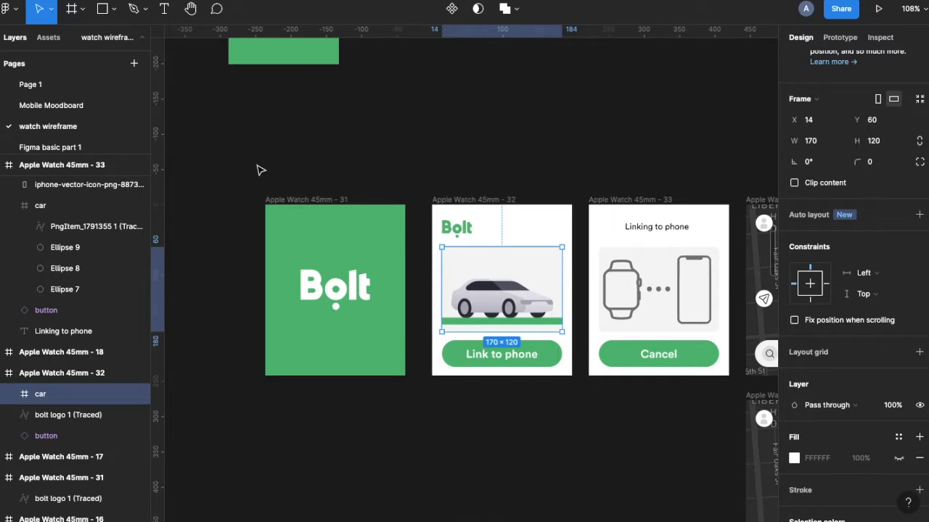
- Move the splash frame aside and place a duplicate of the Link to phone frame between it and the original
click(297, 208)
drag(307, 202, 187, 197)
scroll(192, 200, left, 3)
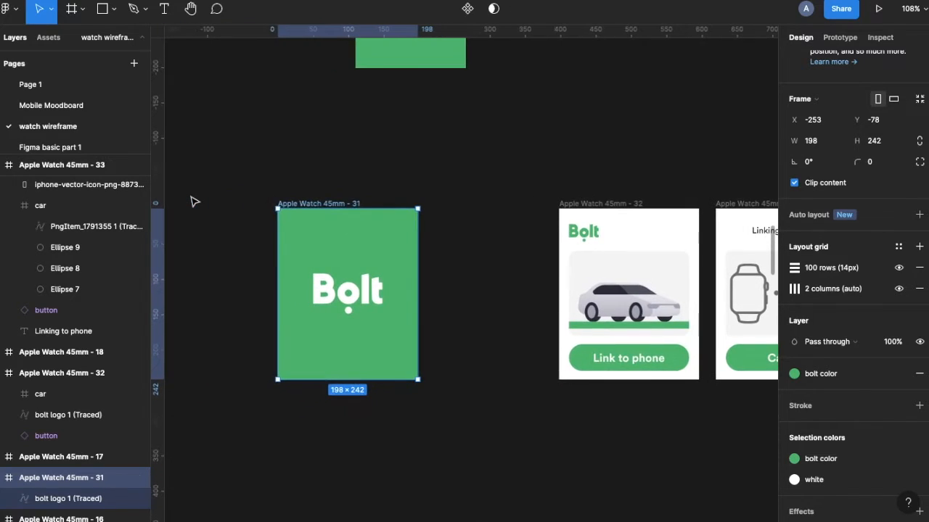
click(580, 206)
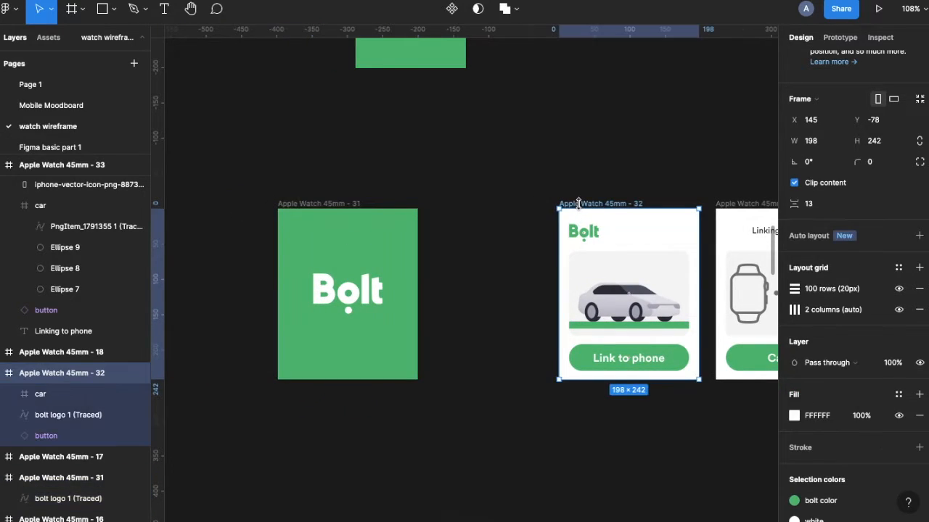
drag(579, 203, 449, 203)
drag(335, 207, 291, 203)
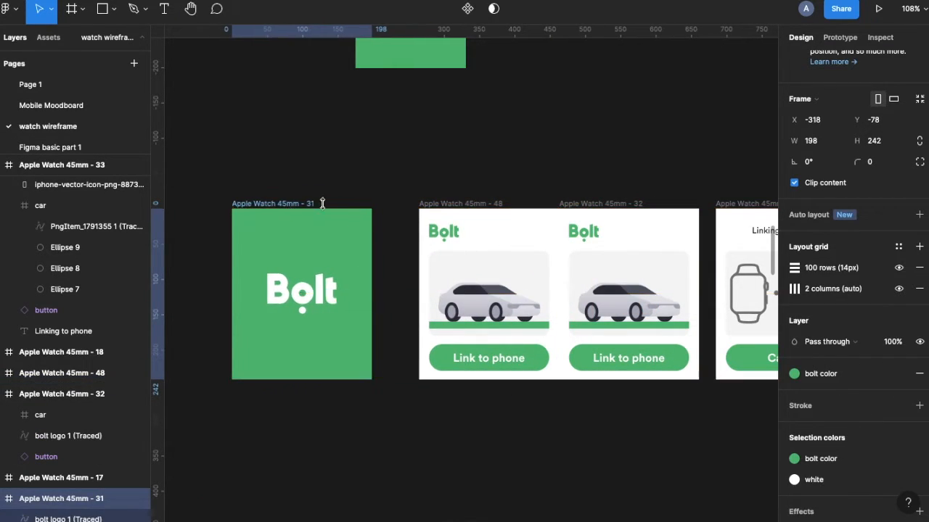
drag(436, 208, 410, 210)
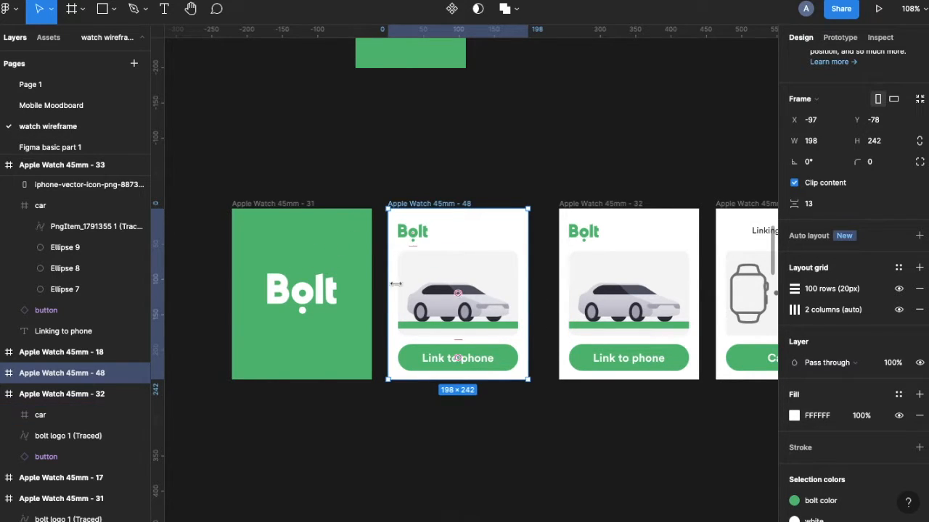
- Shift the car image in the duplicated frame leftward in large nudges until it is almost entirely outside its car frame
click(459, 317)
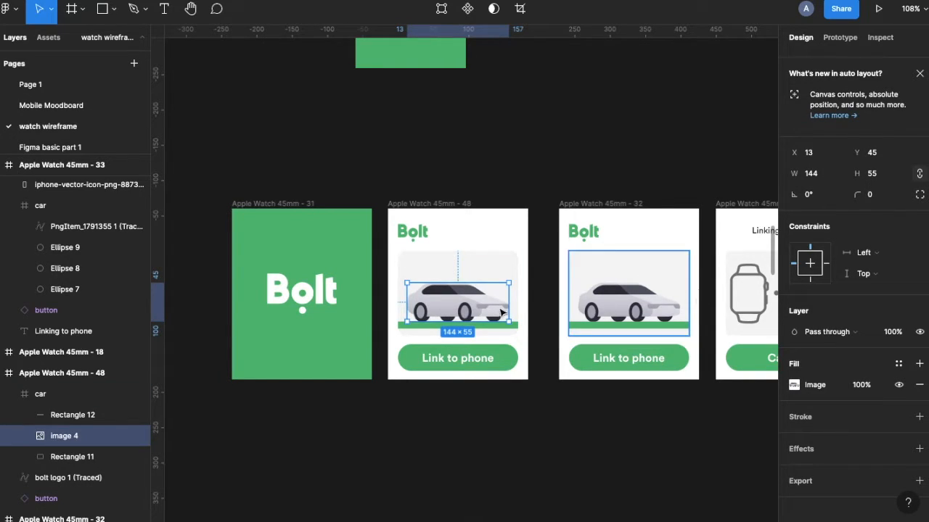
key(shift+Left)
key(shift+Left)
key(shift+Left)
key(shift+Left)
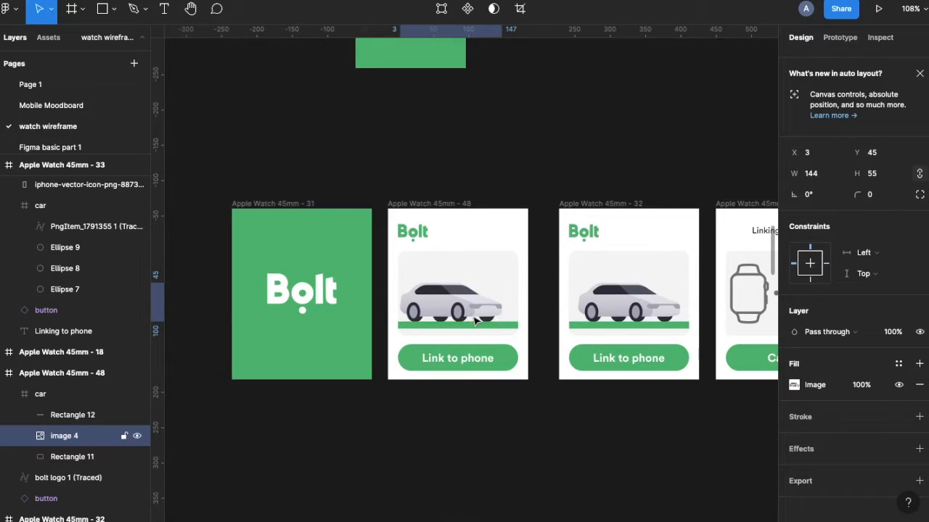
key(shift+Left)
key(shift+Left)
key(shift+Left)
key(shift+Left)
key(shift+Left)
key(shift+Left)
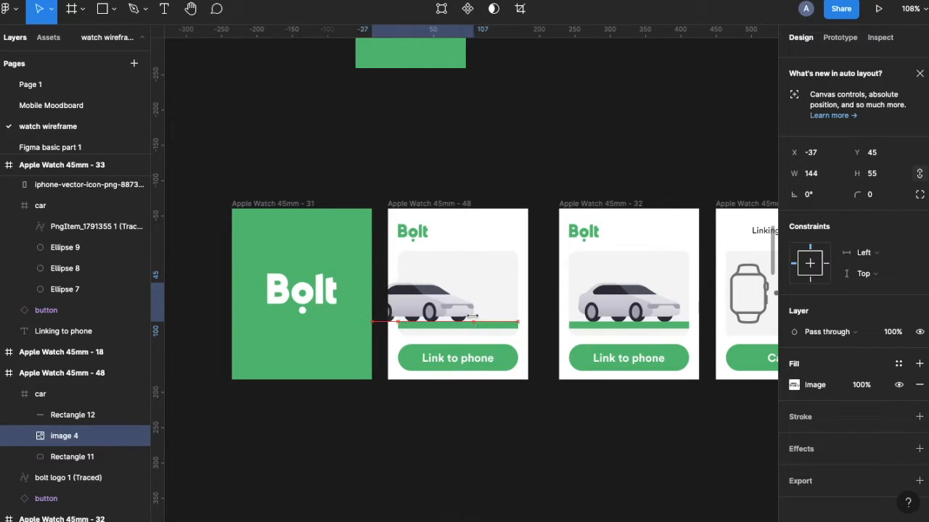
key(shift+Left)
key(shift+Left)
key(shift+Left)
key(shift+Left)
key(shift+Left)
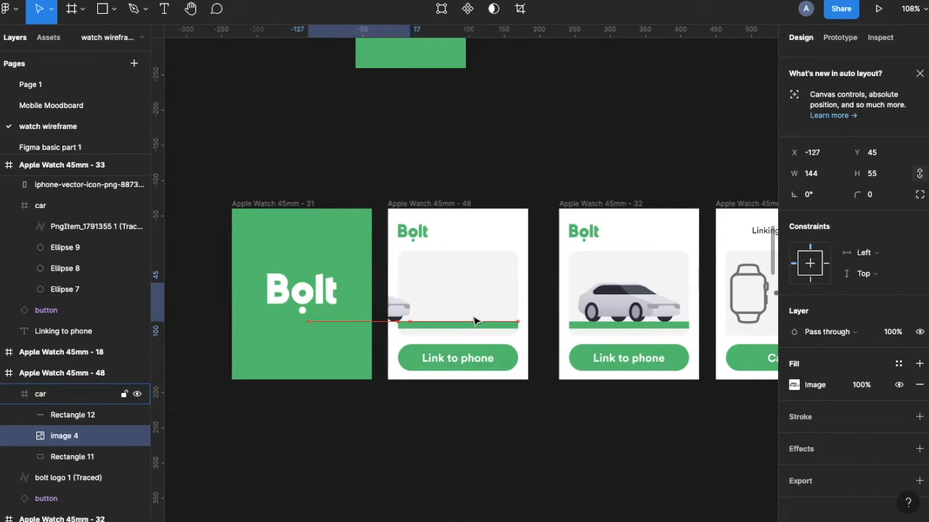
- Enable Clip content on the car frame of the duplicated screen, Apple Watch 45mm - 48
click(452, 281)
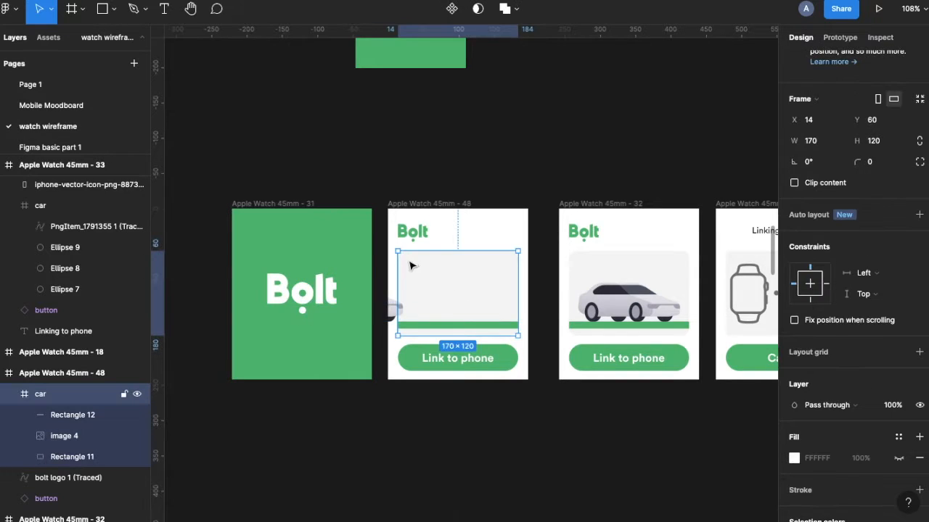
click(795, 183)
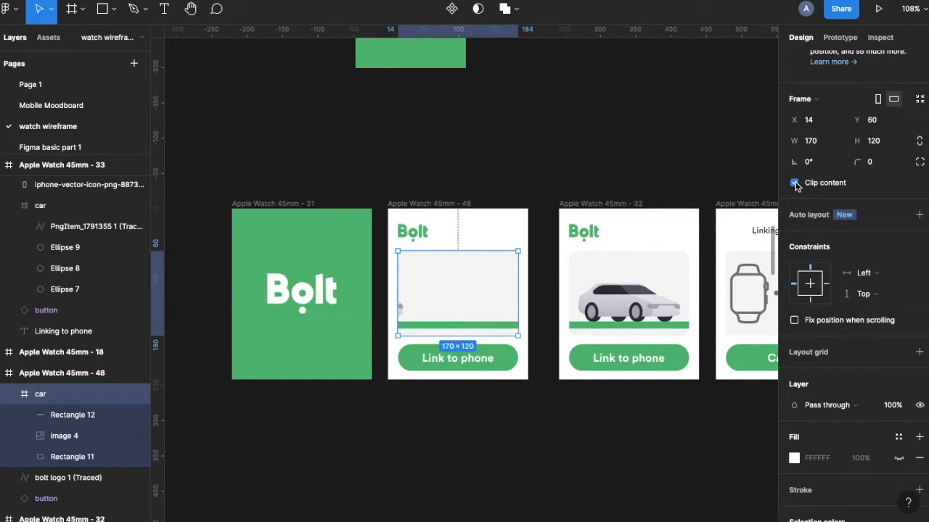
scroll(432, 296, up, 2)
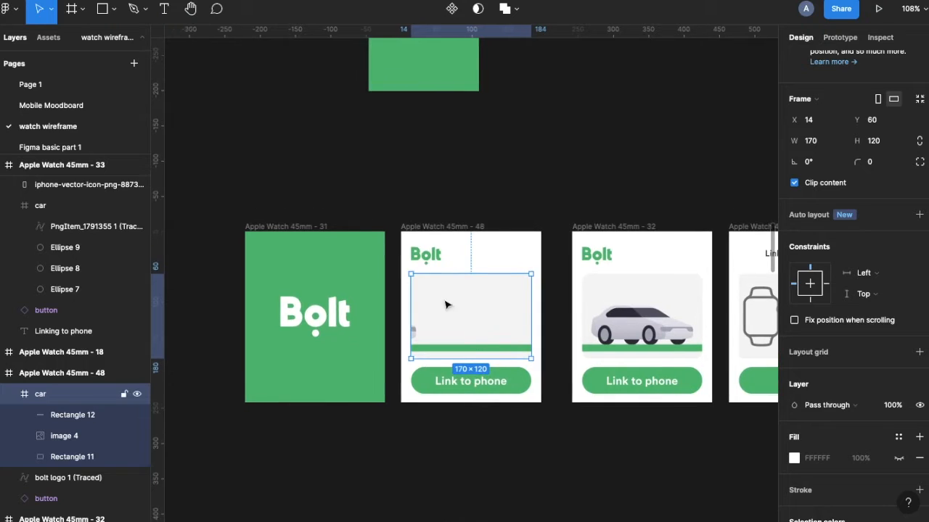
- Move the duplicated screen's Link to phone button down to Y 232 and set its opacity to 20%
click(442, 384)
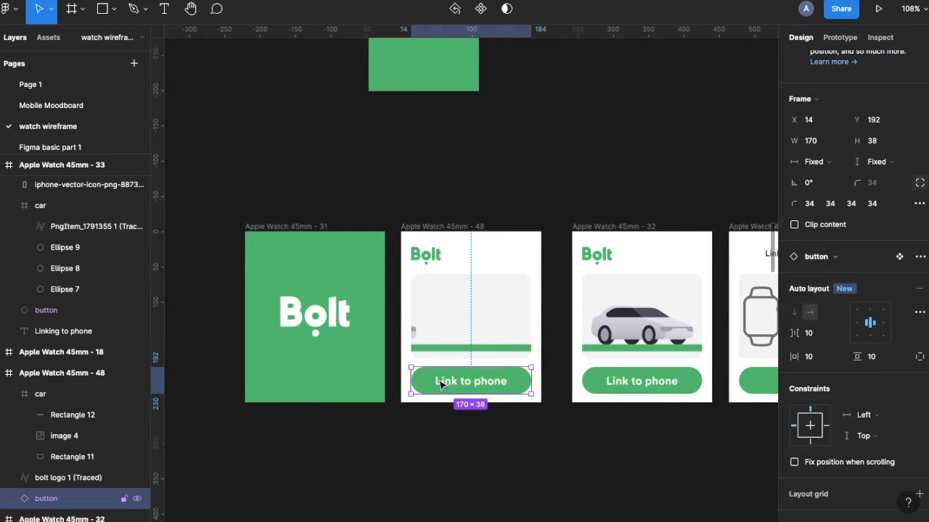
key(shift+Down)
key(shift+Down)
key(shift+Down)
key(shift+Down)
key(shift+Down)
key(shift+Up)
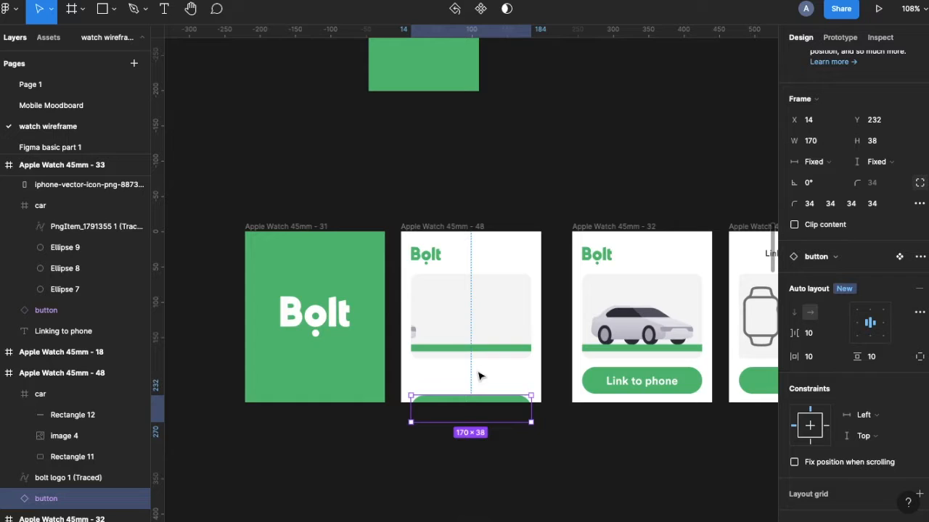
key(2)
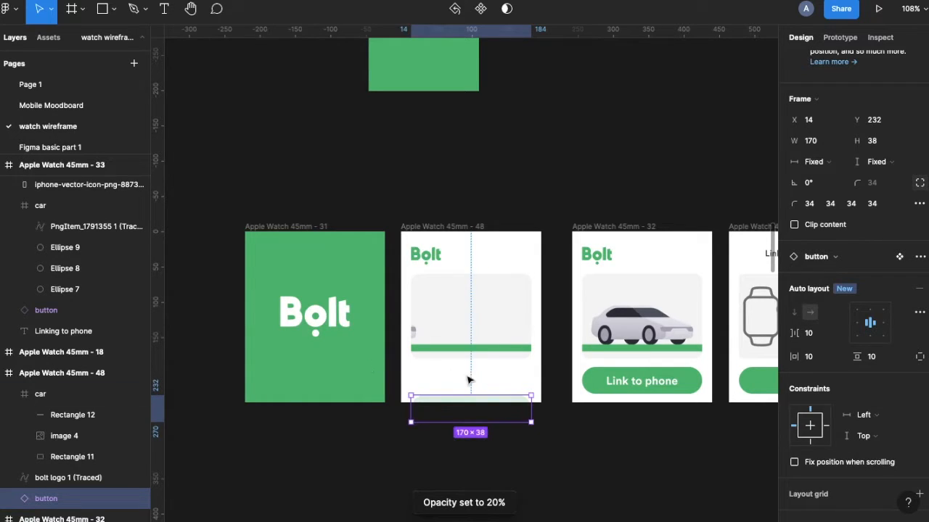
- Set the layer opacity of the duplicated screen's car frame to 0%
click(458, 354)
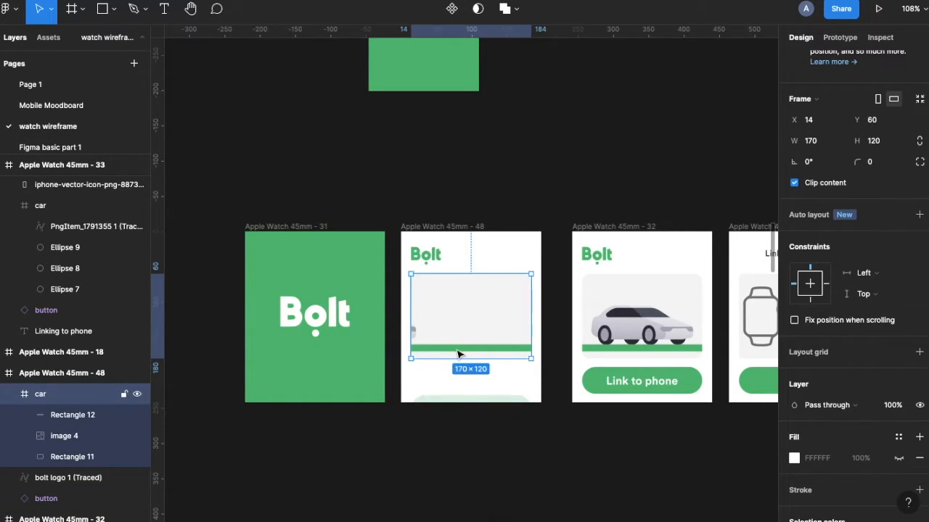
click(893, 407)
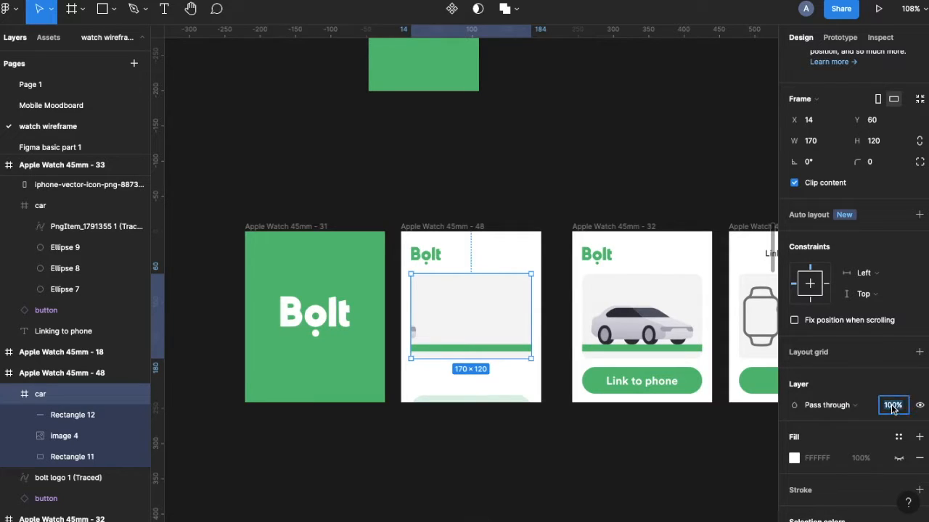
text(0)
key(Return)
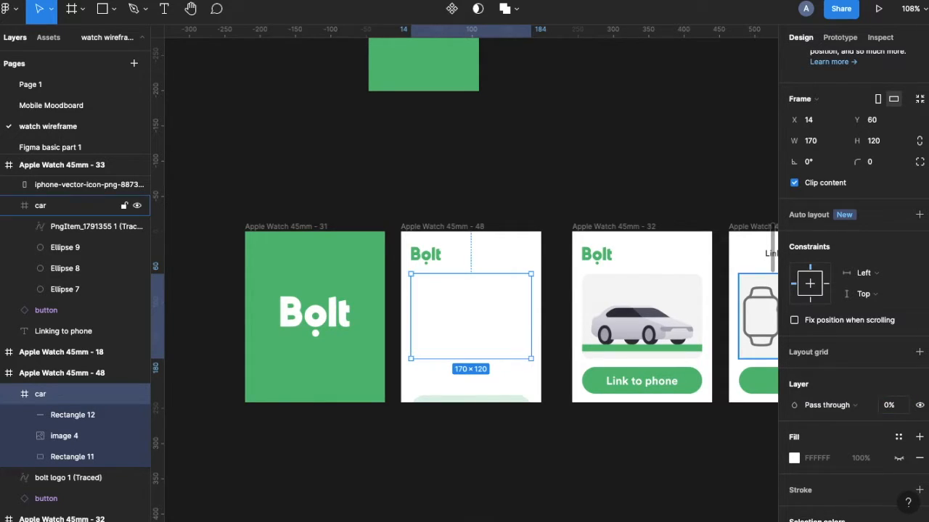
- Redirect the splash frame's After delay connection to the duplicated frame, Apple Watch 45mm - 48
click(323, 228)
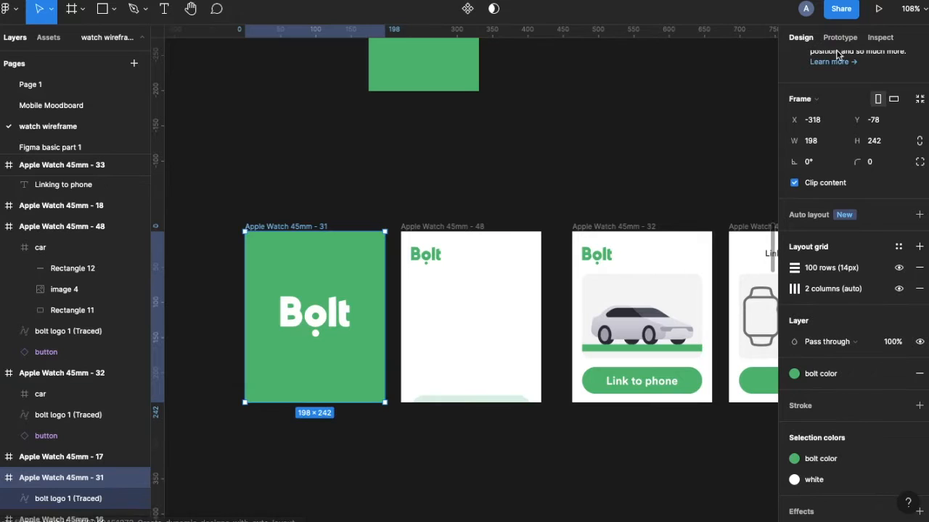
click(834, 39)
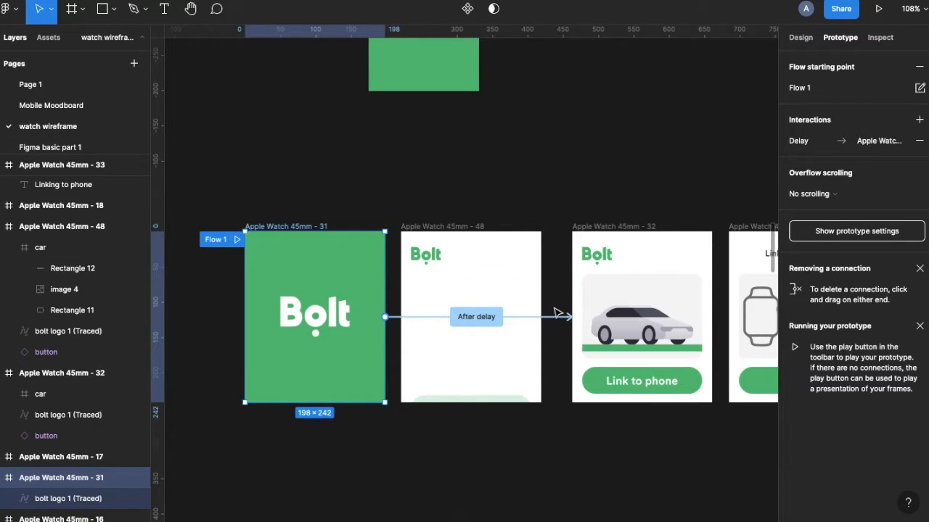
drag(567, 317, 421, 239)
- Connect the duplicated frame to the original Link to phone frame with a 250 ms Smart animate transition
click(420, 239)
drag(540, 317, 574, 261)
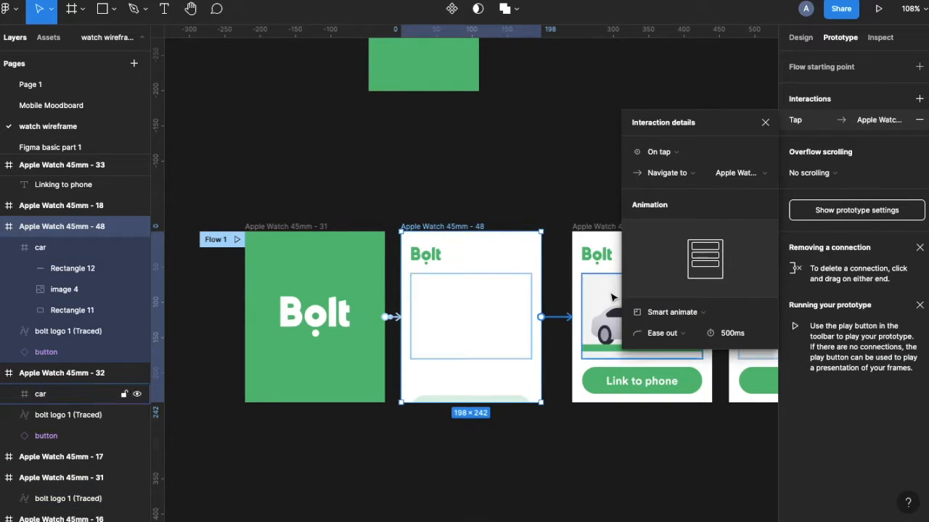
text(250)
key(Return)
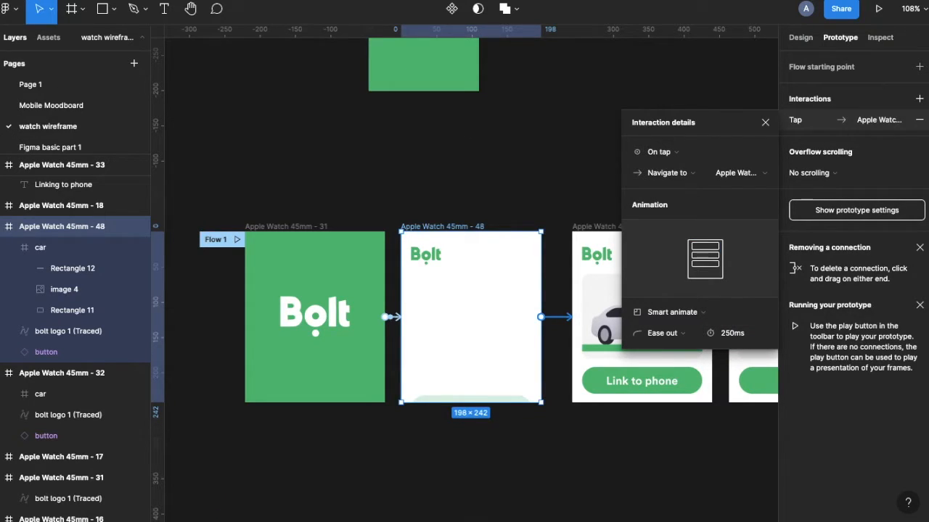
- Play the prototype from the splash screen to check the new intermediate frame, and return to the editor
key(ctrl+alt+Return)
key(r)
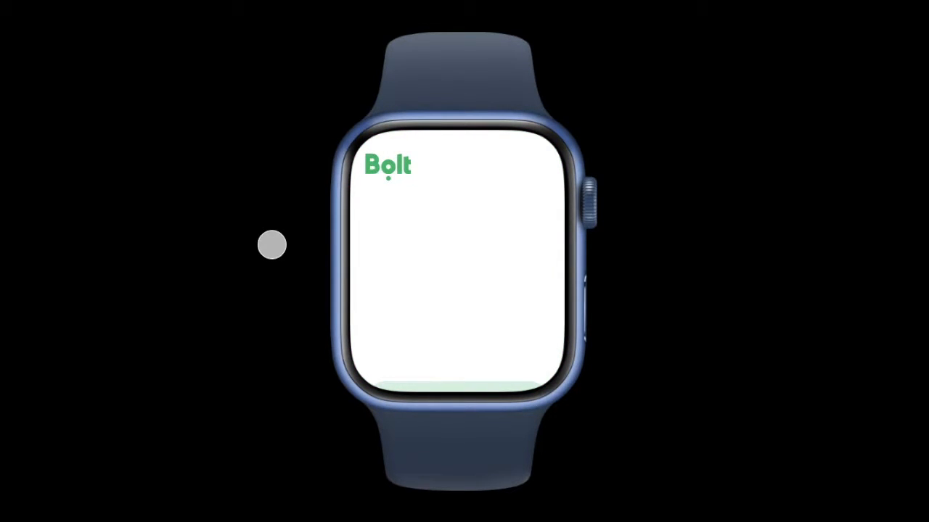
click(91, 1)
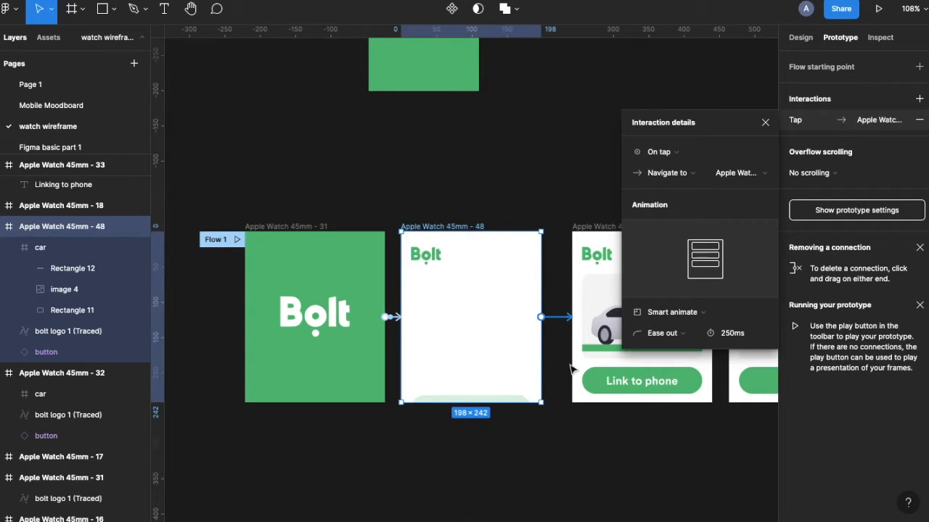
- Change the duplicated frame's trigger to After delay at 800 ms and replay the prototype to check the full sequence
click(652, 155)
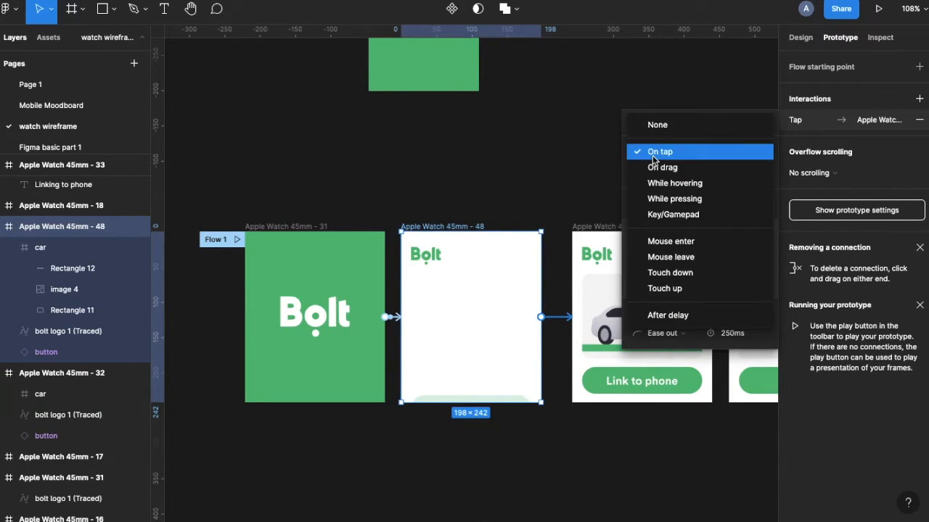
click(667, 315)
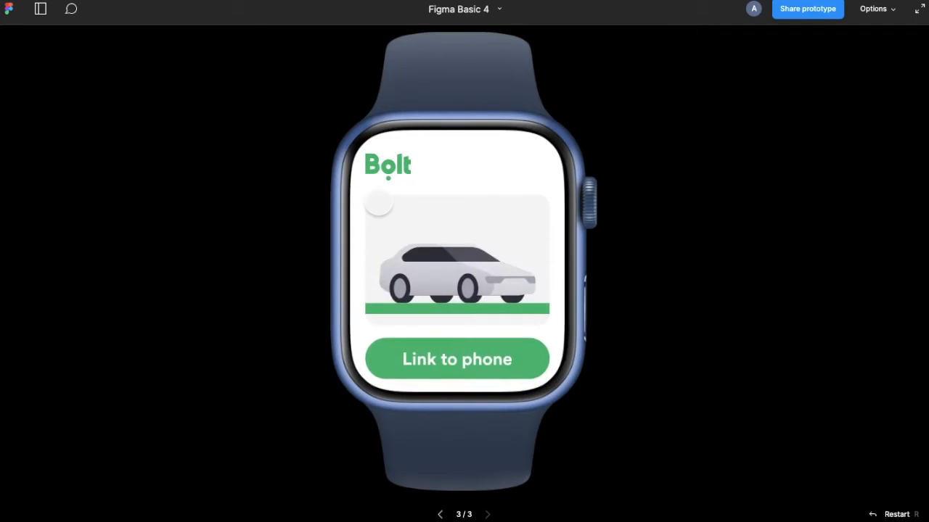
key(r)
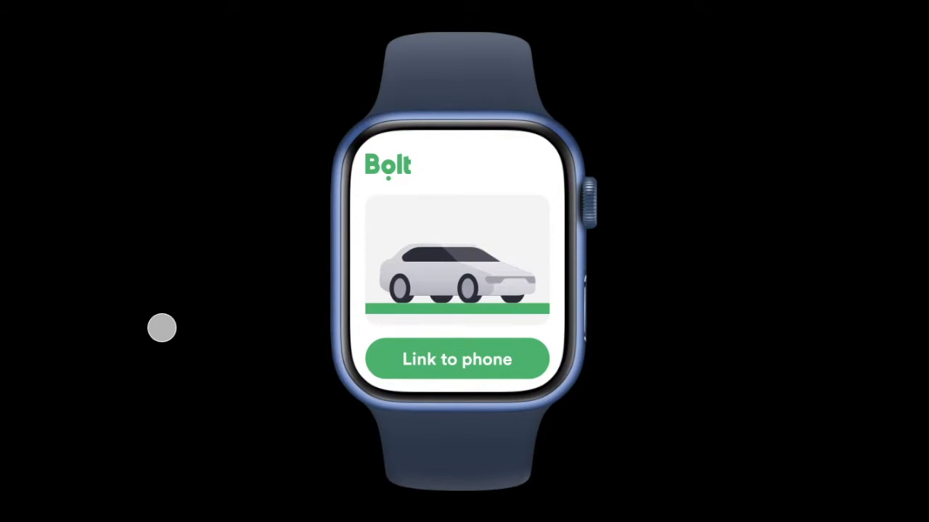
key(Escape)
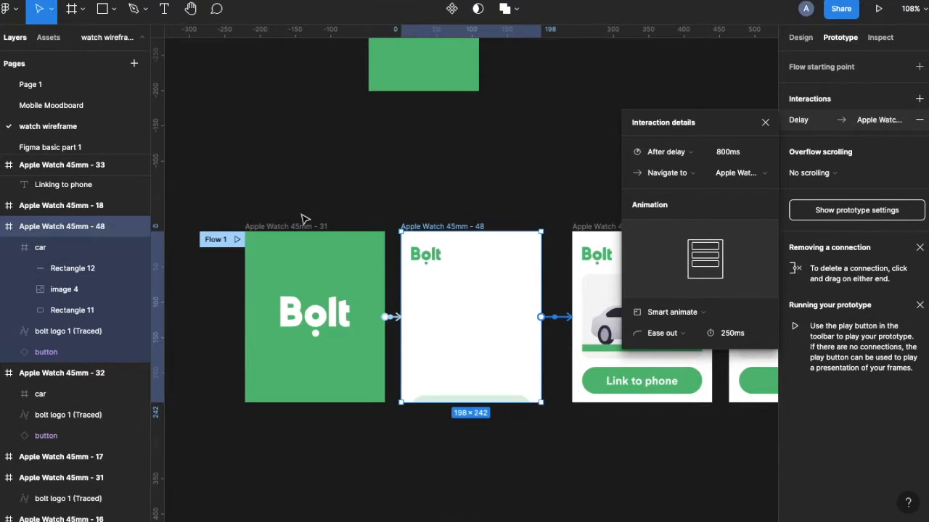
scroll(306, 223, right, 3)
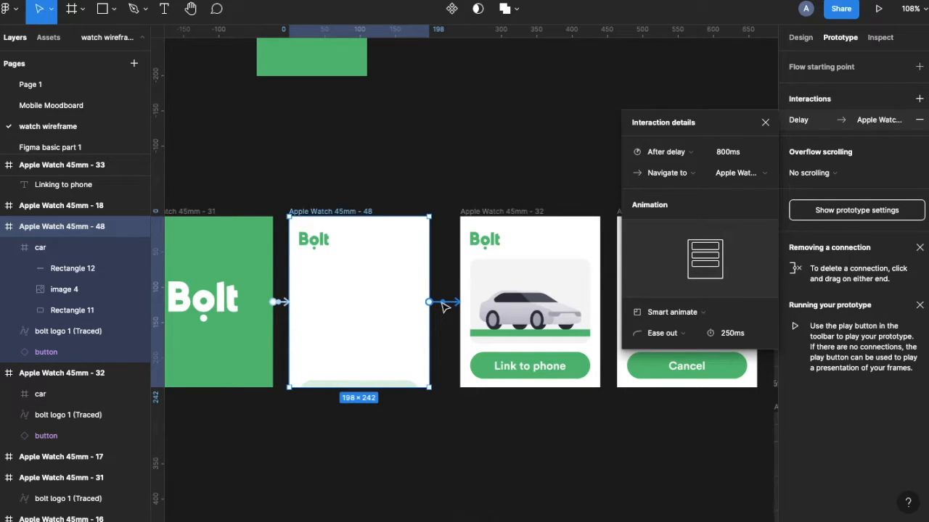
- Set the intermediate frame's Smart animate duration to 500 ms and its delay to 250 ms, and replay the prototype full screen
click(729, 335)
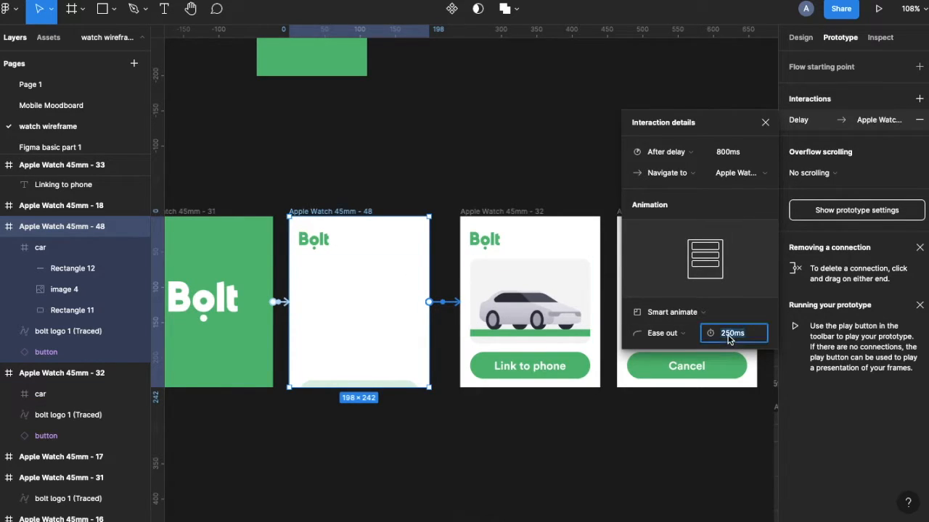
text(500)
key(Return)
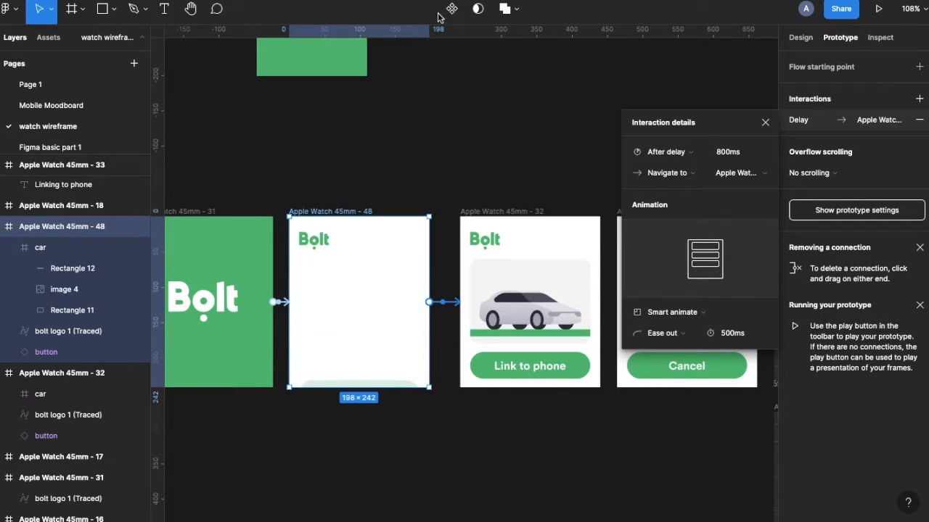
click(729, 152)
text(250)
key(Return)
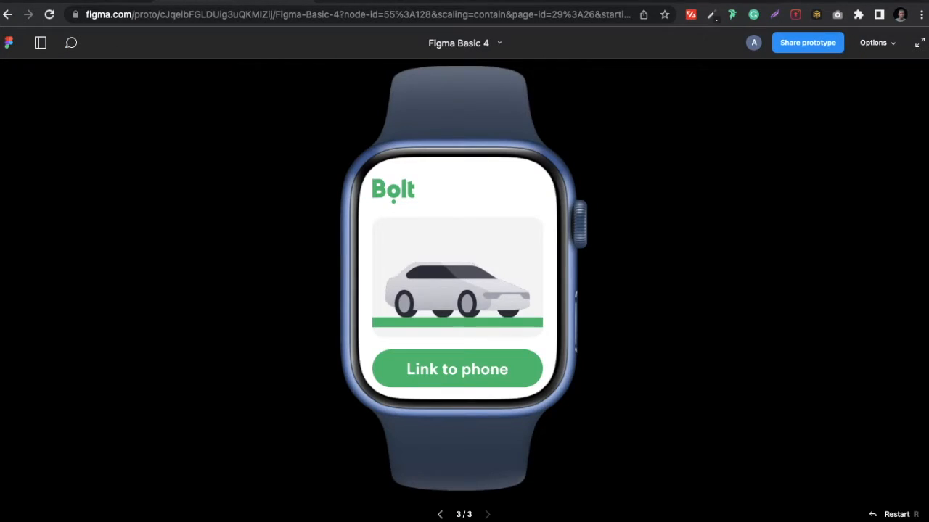
key(f)
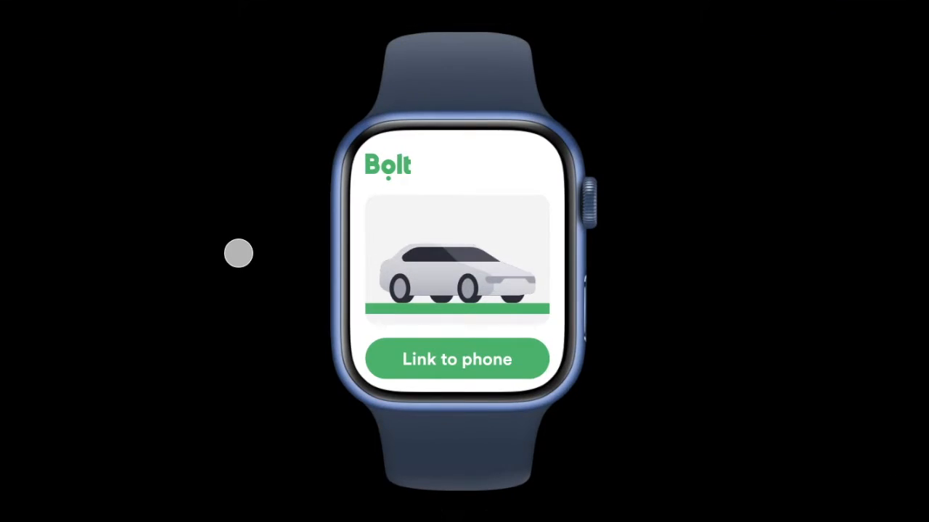
key(r)
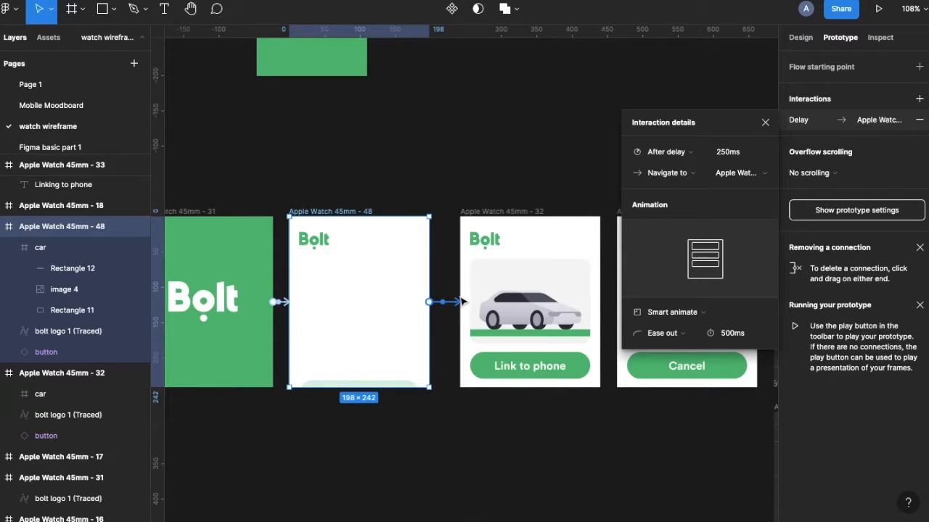
- Connect the Link to phone button to the Linking to phone frame on tap with a Dissolve transition
scroll(333, 354, right, 5)
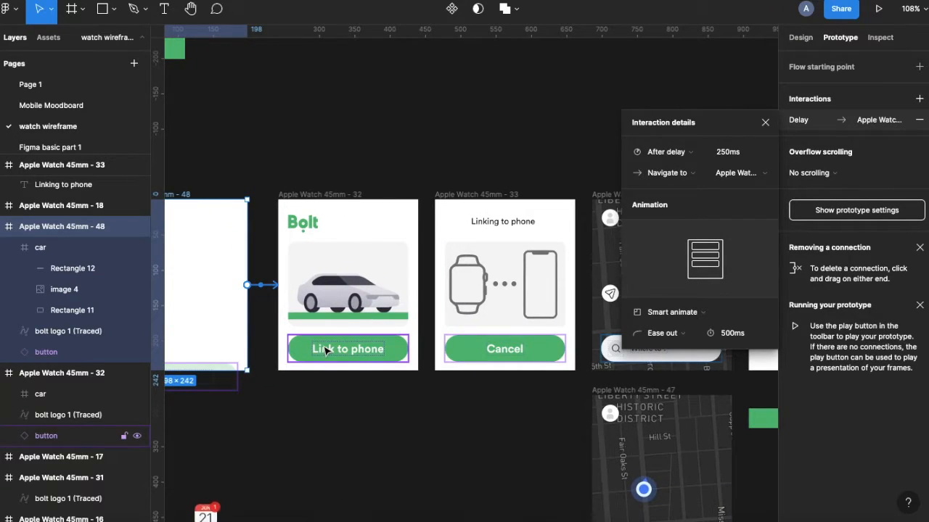
click(335, 350)
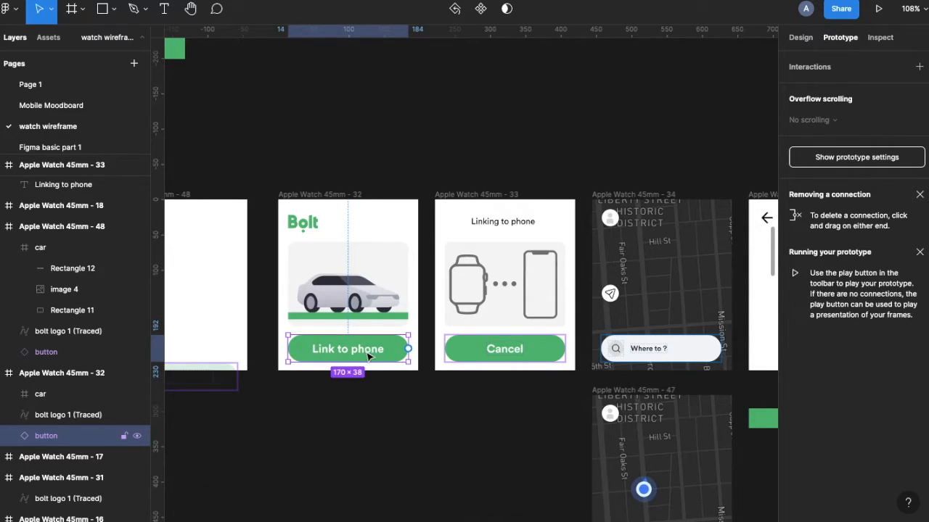
drag(410, 351, 446, 338)
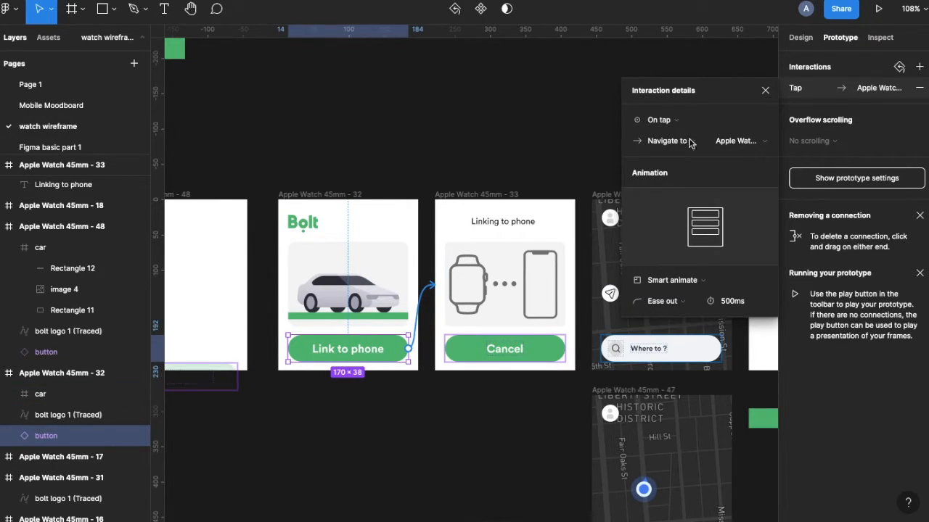
click(672, 280)
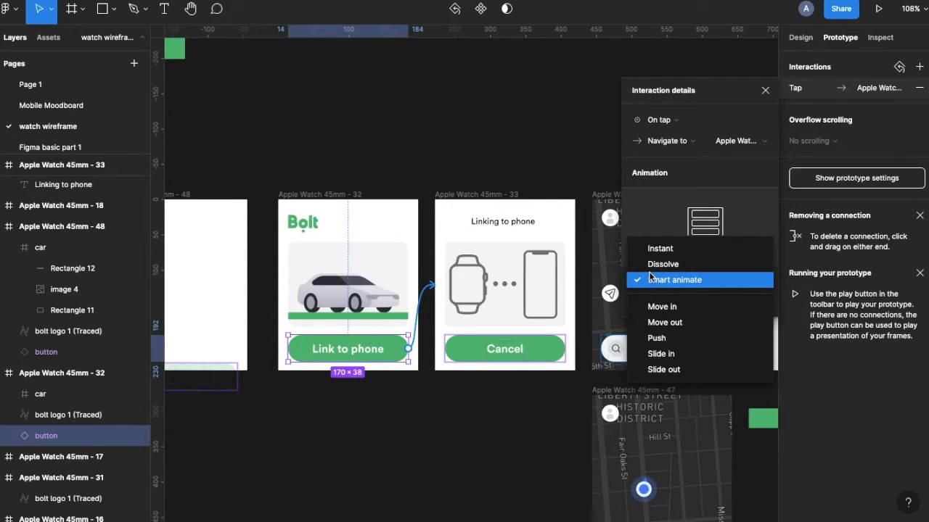
click(651, 266)
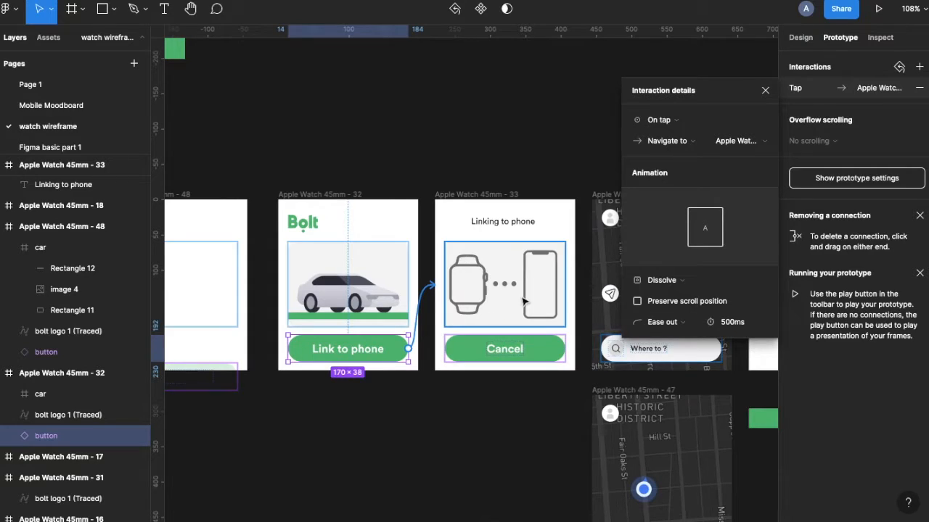
- Test the Link to phone tap in the prototype, and change the button's transition to Smart animate
click(765, 90)
key(super+alt+Return)
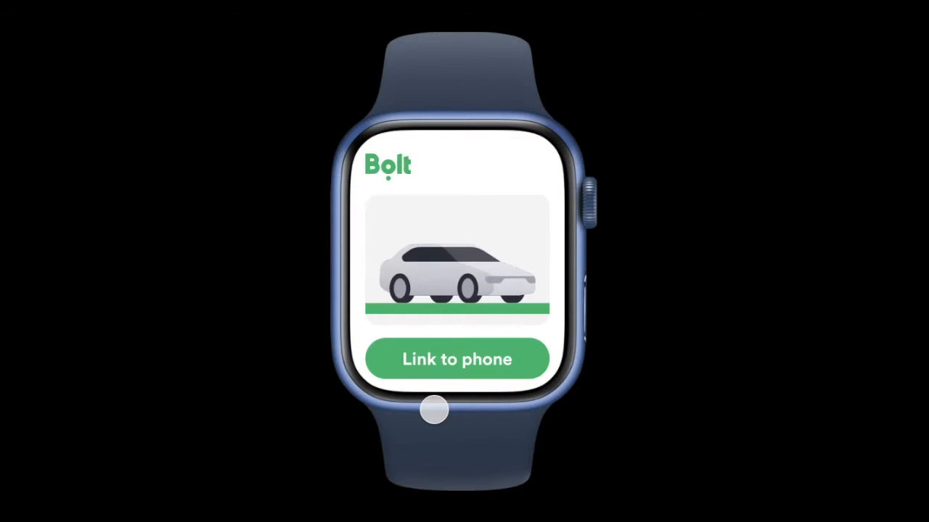
click(458, 360)
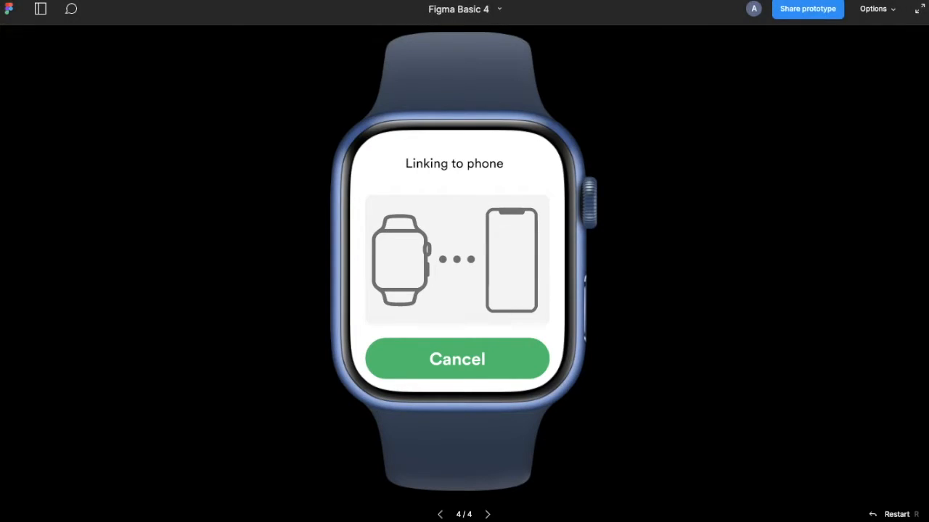
key(super+w)
click(426, 290)
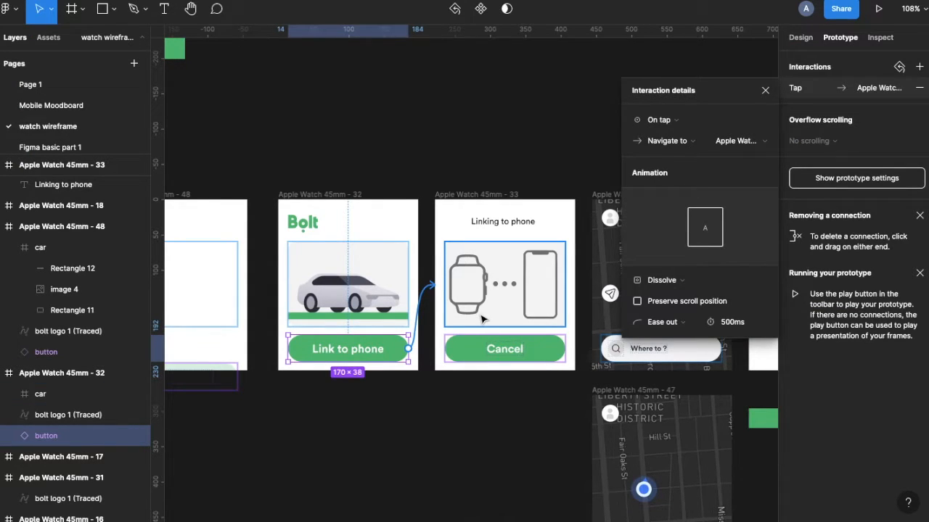
click(668, 281)
click(668, 295)
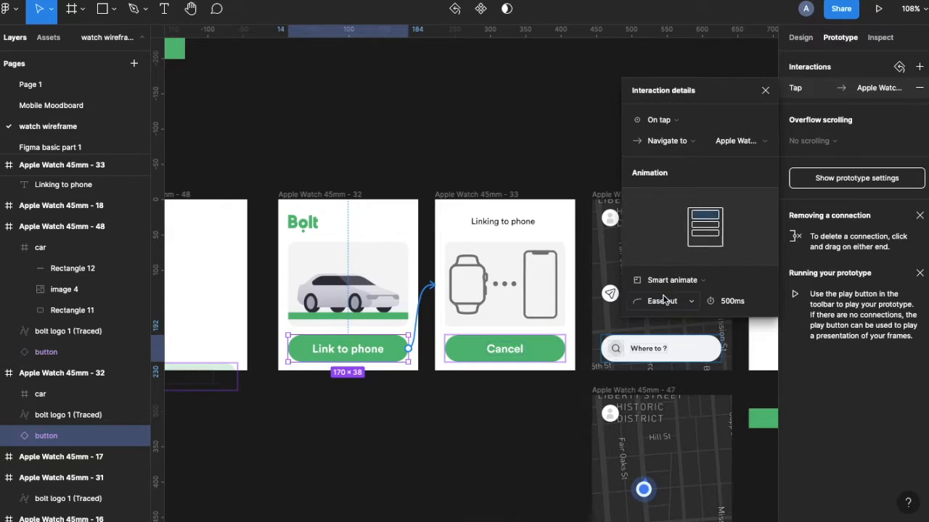
- Clear space beside the start of the watch flow by moving the reference mockup and the loose logo and car assets away
scroll(464, 290, down, 5)
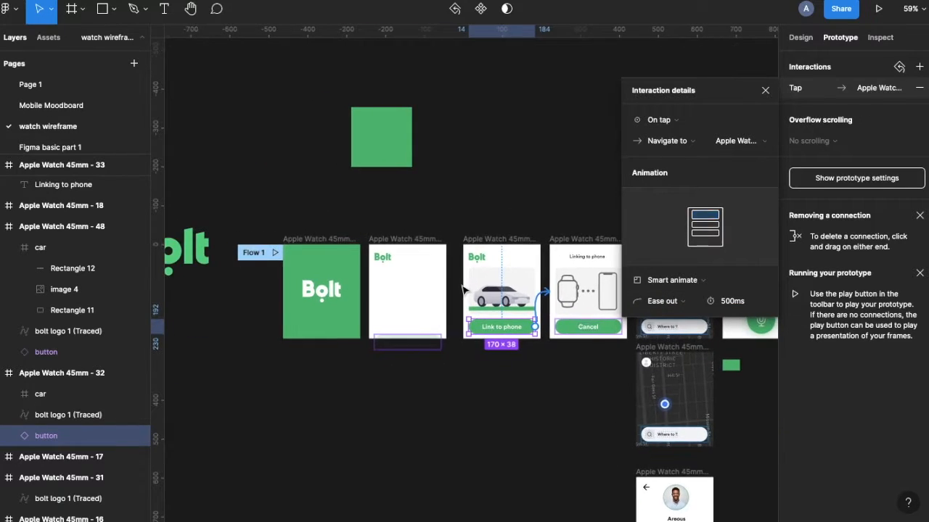
drag(324, 250, 537, 356)
scroll(364, 356, down, 3)
scroll(341, 327, left, 5)
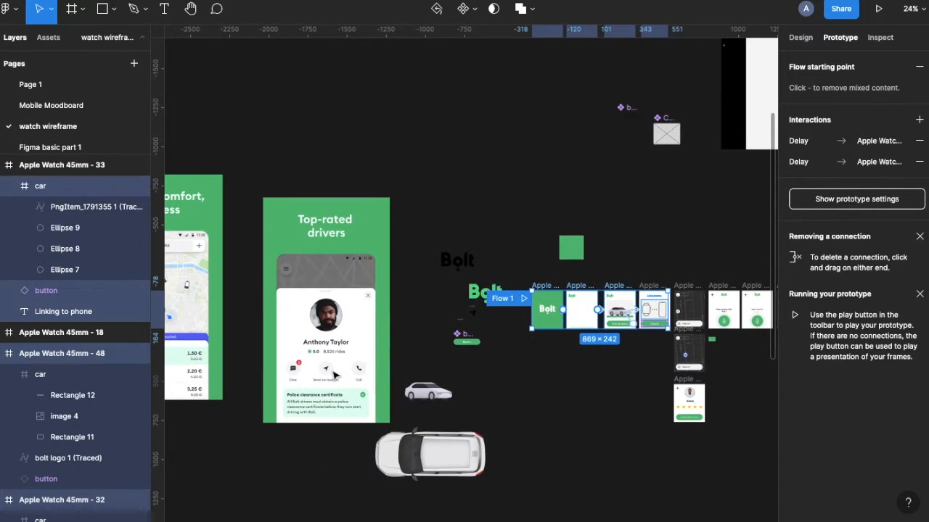
drag(328, 284, 162, 415)
drag(384, 115, 543, 464)
drag(449, 349, 453, 519)
scroll(731, 218, up, 4)
- Shift the first watch frames toward the cleared space and duplicate the Linking to phone frame beside the original
drag(378, 156, 605, 279)
drag(568, 206, 444, 206)
drag(640, 173, 611, 176)
scroll(510, 232, up, 5)
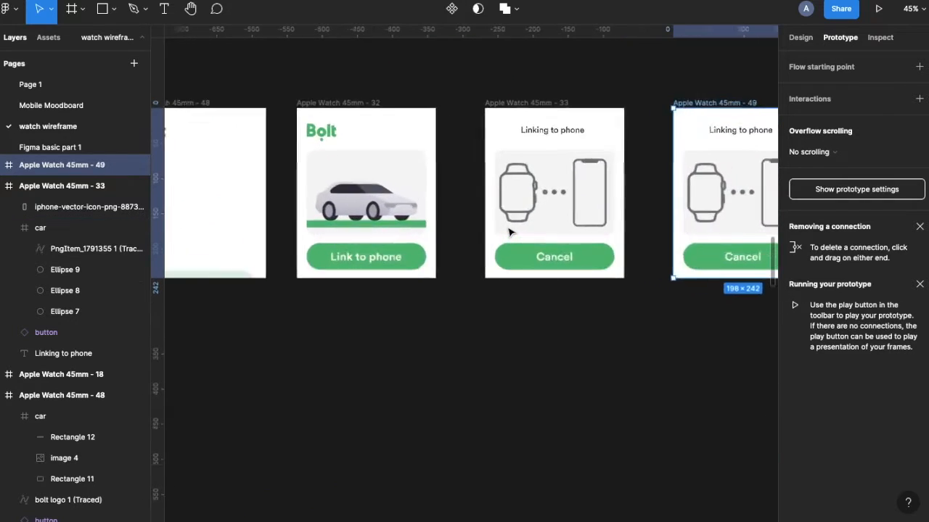
- Nudge the Cancel button in Apple Watch 45mm - 33 down to y 232, partly below the frame edge, and set its opacity to 20%
scroll(510, 232, up, 3)
click(531, 266)
key(shift+Down)
key(shift+Down)
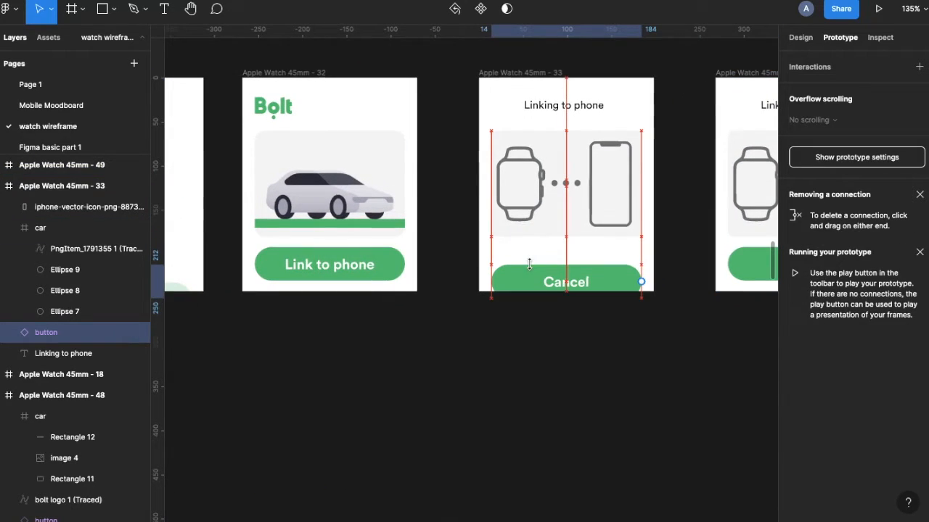
key(shift+Down)
key(shift+Down)
key(shift+Down)
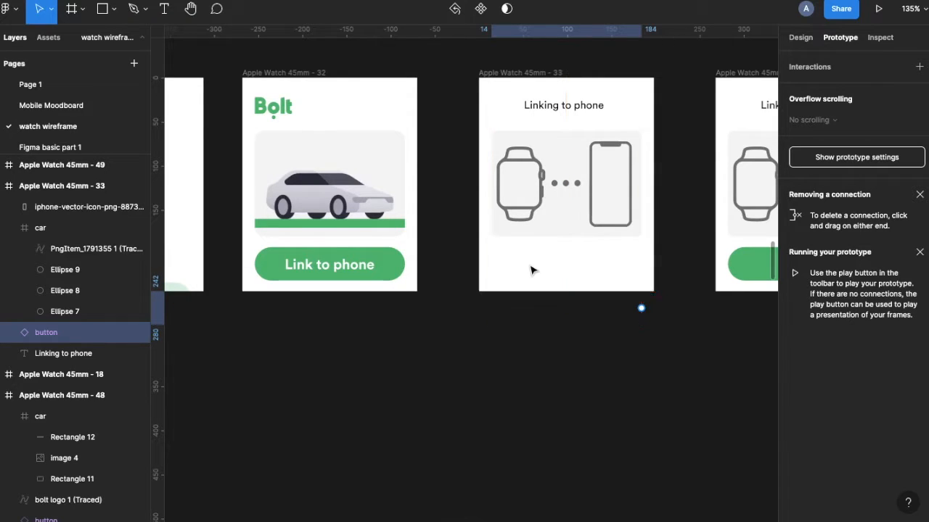
key(shift+Up)
key(2)
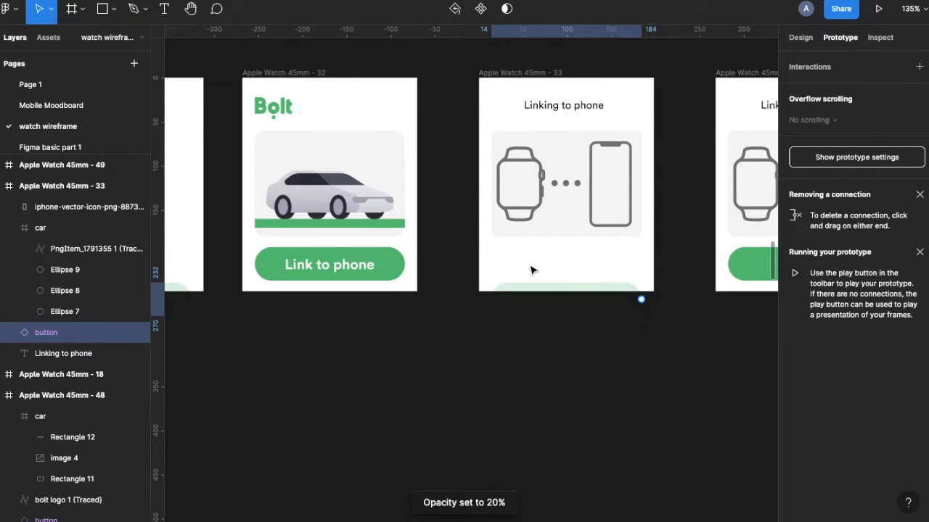
scroll(525, 210, up, 2)
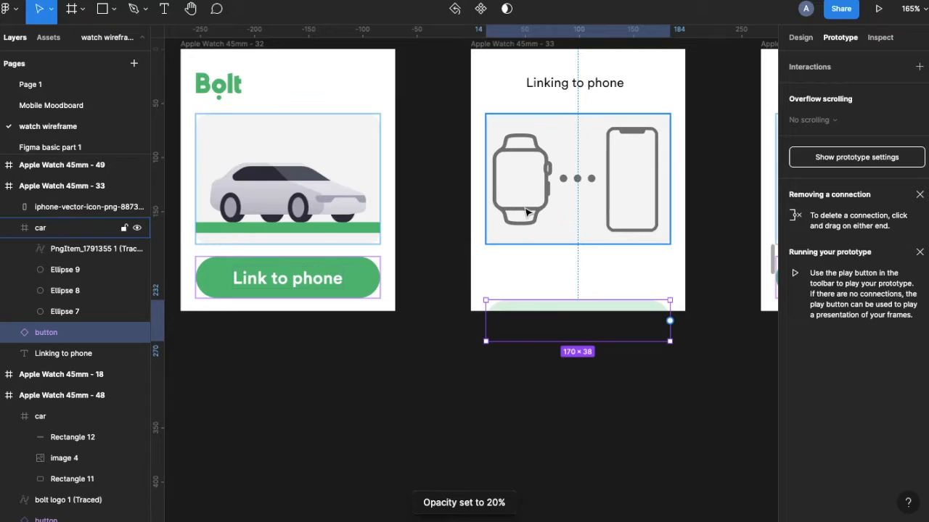
scroll(525, 211, down, 3)
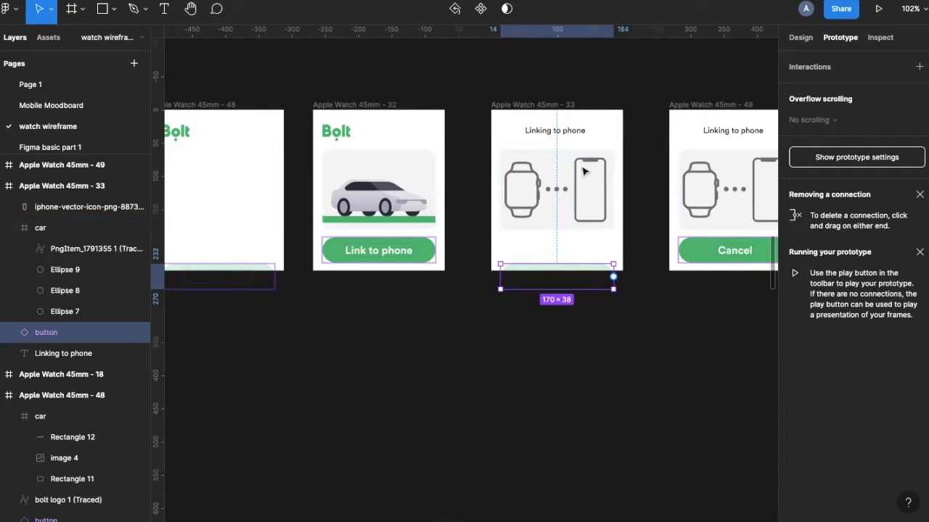
- Connect Apple Watch 45mm - 33 to Apple Watch 45mm - 49 with an After delay trigger of 250 ms
click(348, 105)
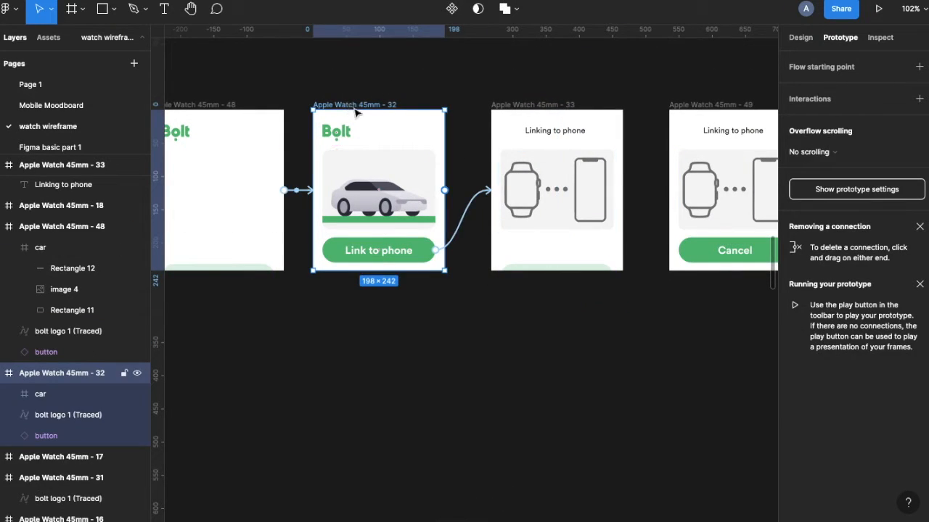
click(465, 198)
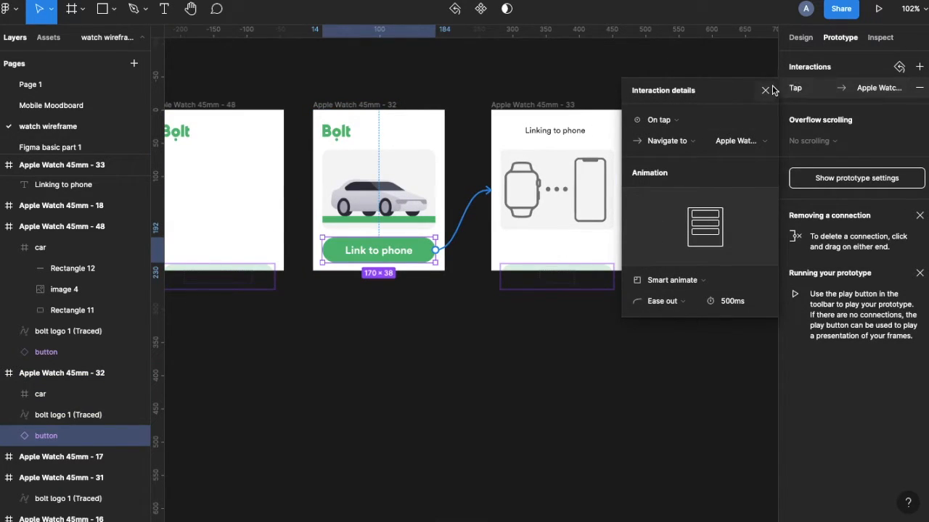
click(534, 116)
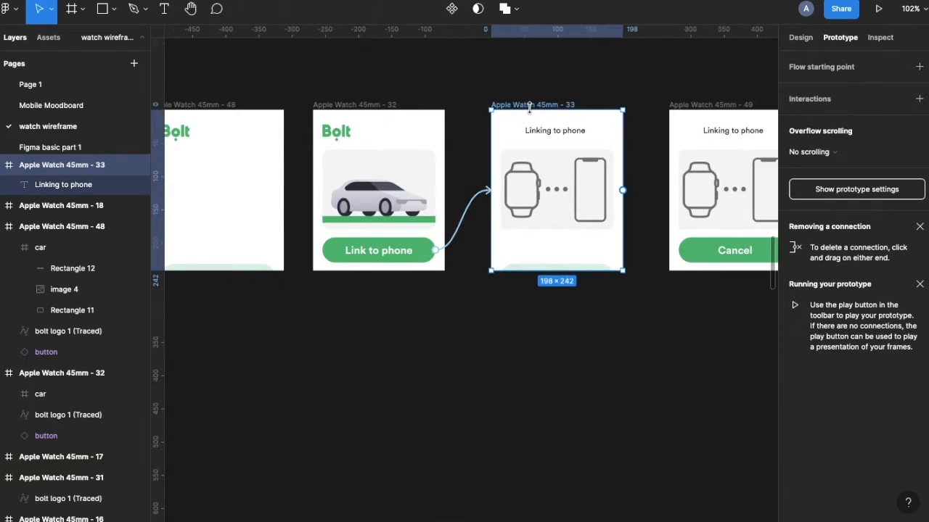
scroll(534, 114, right, 3)
scroll(534, 114, right, 1)
drag(491, 195, 550, 204)
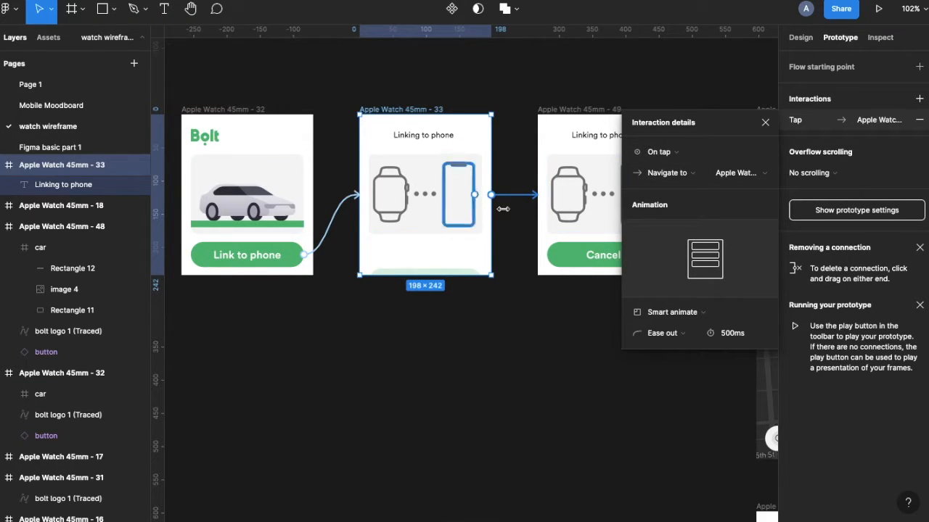
click(658, 152)
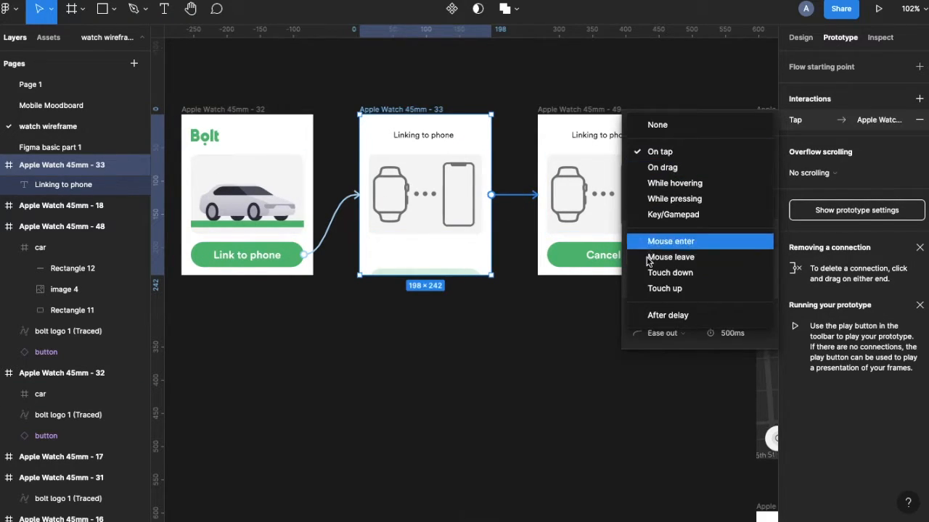
click(649, 315)
click(742, 158)
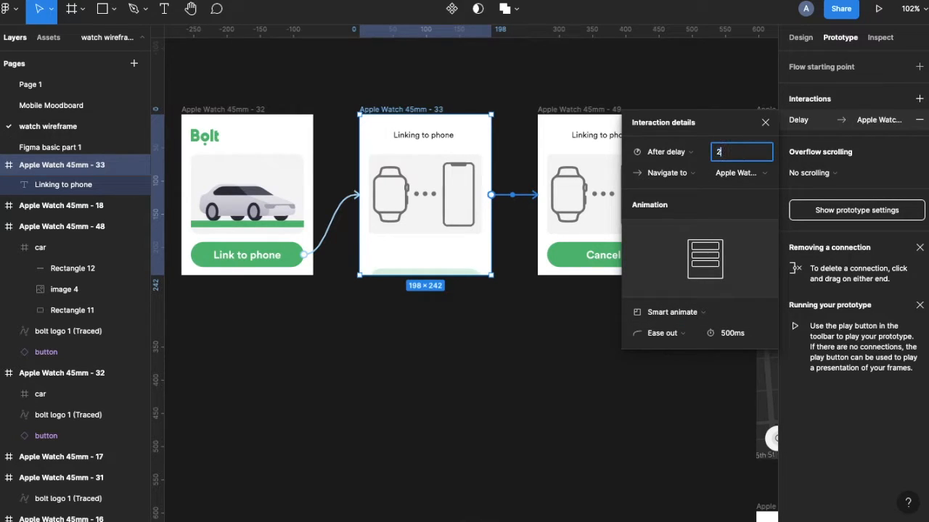
text(250)
key(Return)
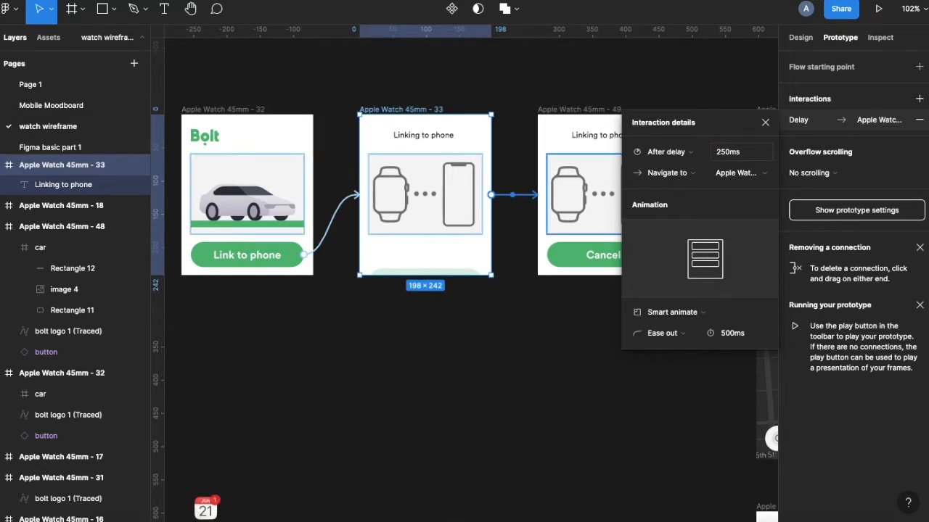
- Set the Linking to phone frame's Smart animate duration to 250 ms and replay the Link to phone tap in the prototype
click(734, 338)
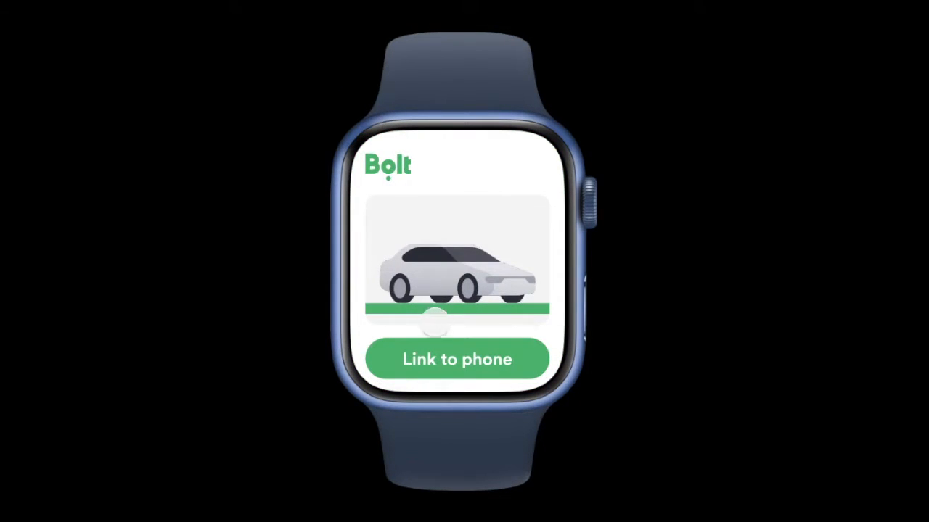
click(429, 352)
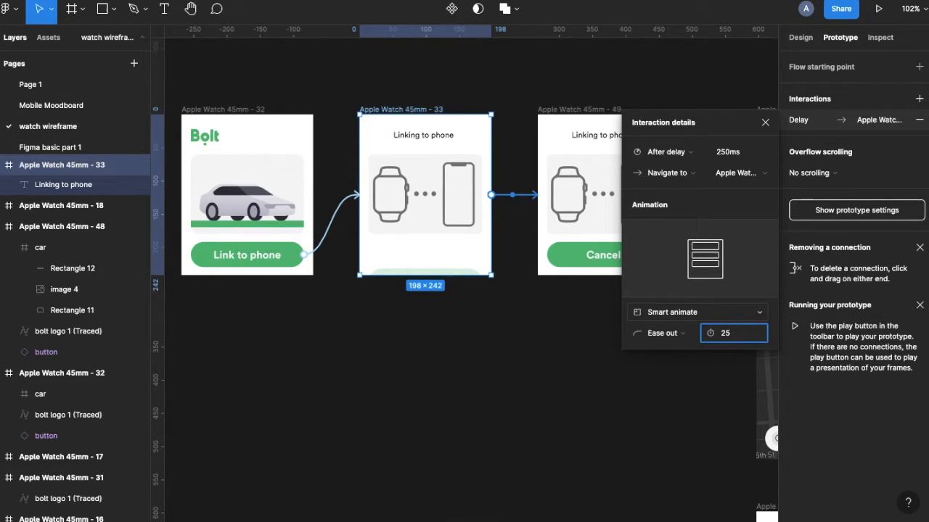
key(Return)
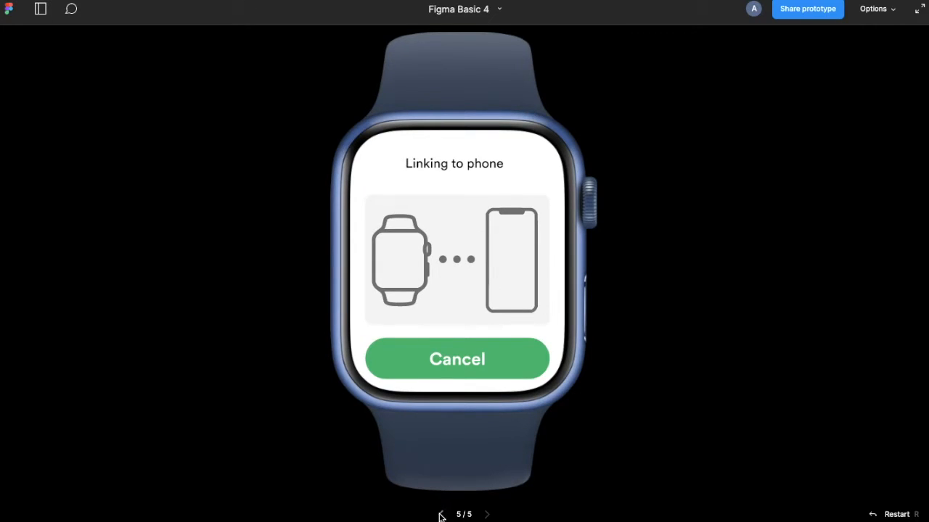
click(440, 514)
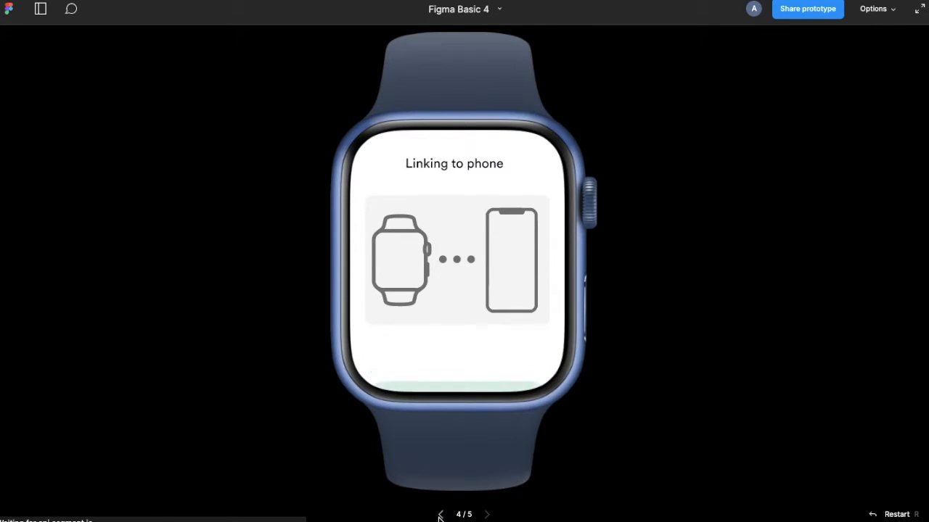
click(440, 514)
click(438, 378)
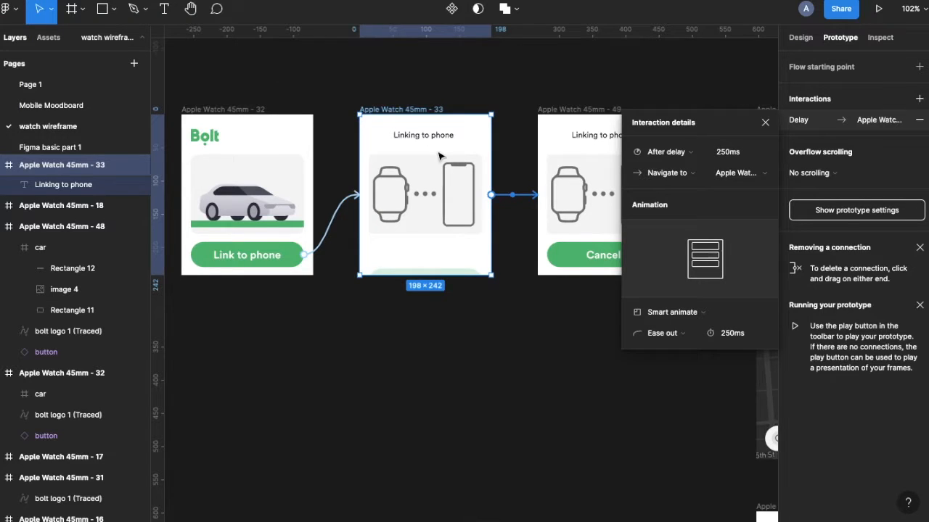
scroll(365, 225, right, 3)
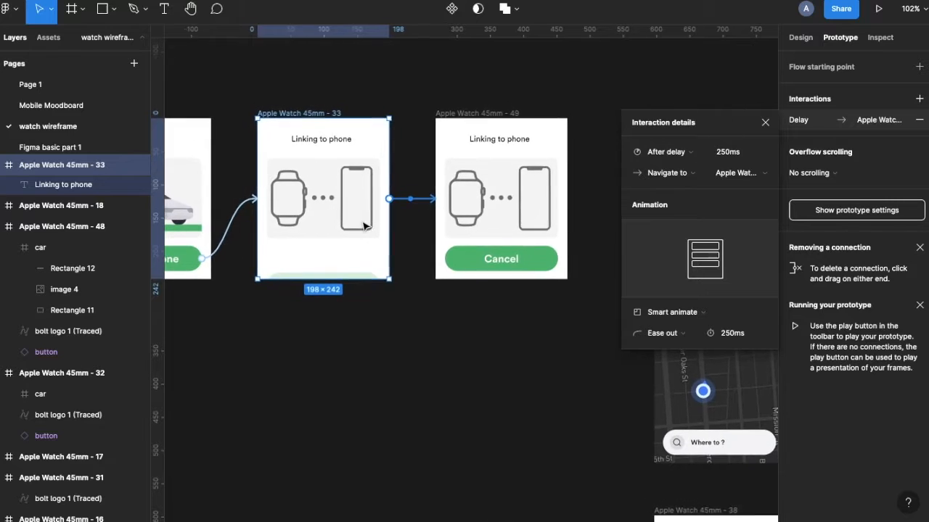
- Wrap the three dots between the watch and phone icons in Apple Watch 45mm - 33 in an auto layout frame named Auto
scroll(365, 226, left, 1)
double_click(338, 203)
double_click(338, 202)
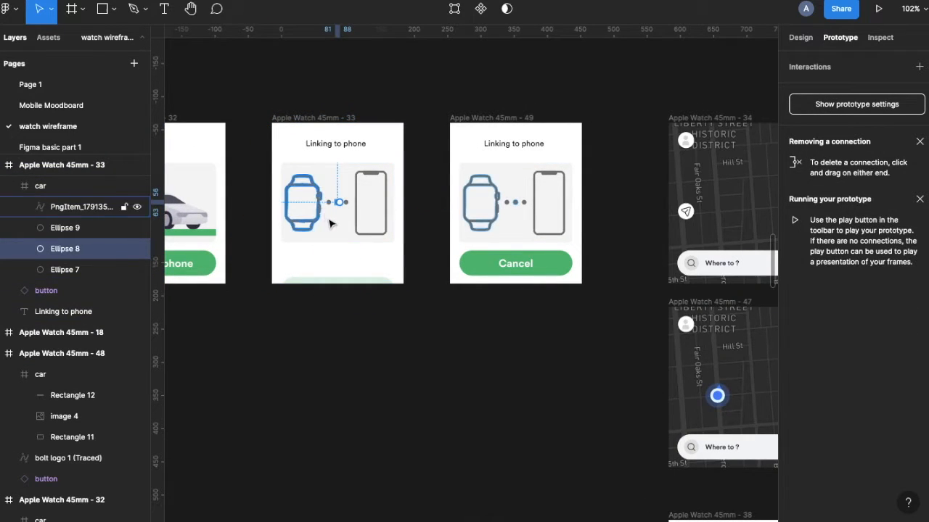
scroll(330, 224, up, 5)
scroll(333, 217, down, 3)
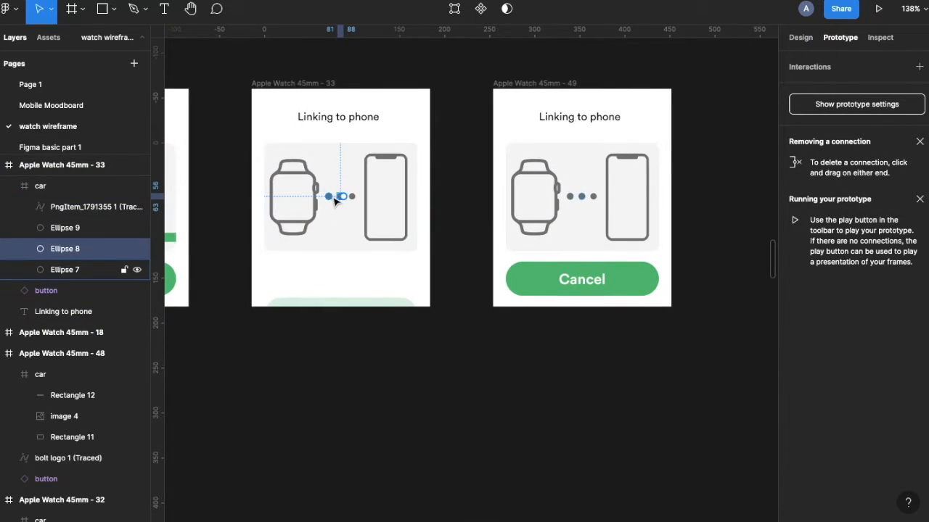
scroll(335, 202, up, 4)
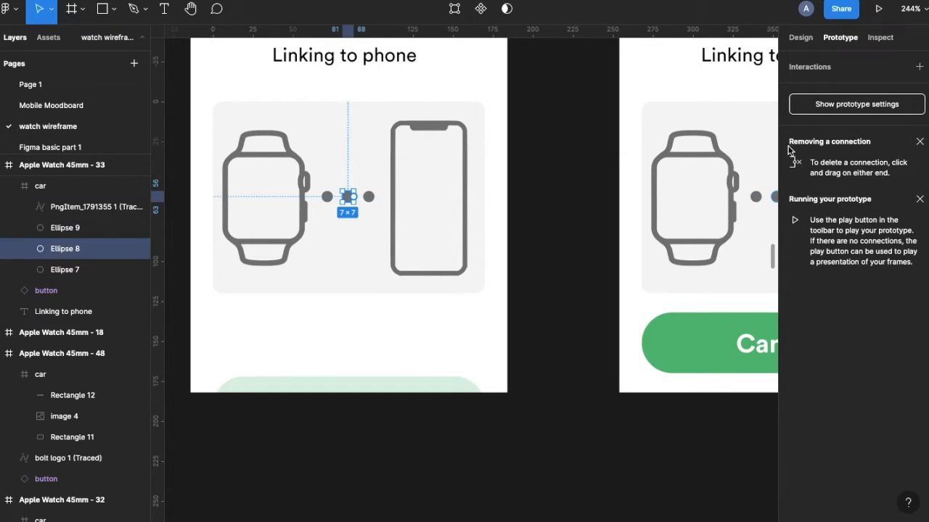
scroll(564, 196, down, 4)
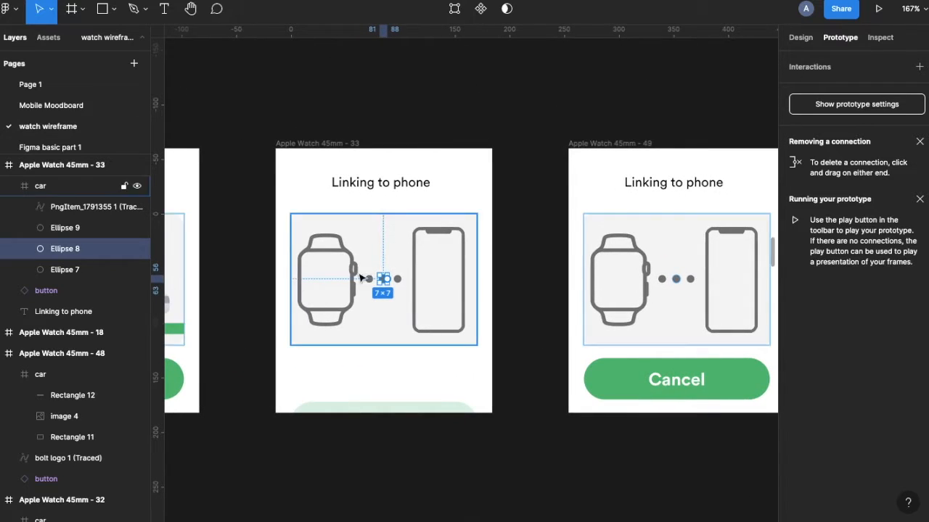
click(800, 37)
click(368, 279)
shift+click(383, 280)
drag(385, 279, 378, 67)
key(shift+a)
scroll(378, 67, up, 8)
double_click(319, 203)
text(Auto)
key(Return)
- Move the Auto dots out above the Apple Watch 45mm - 33 frame and stack two copies beneath them
scroll(346, 224, down, 4)
drag(367, 178, 368, 466)
click(373, 386)
key(BackSpace)
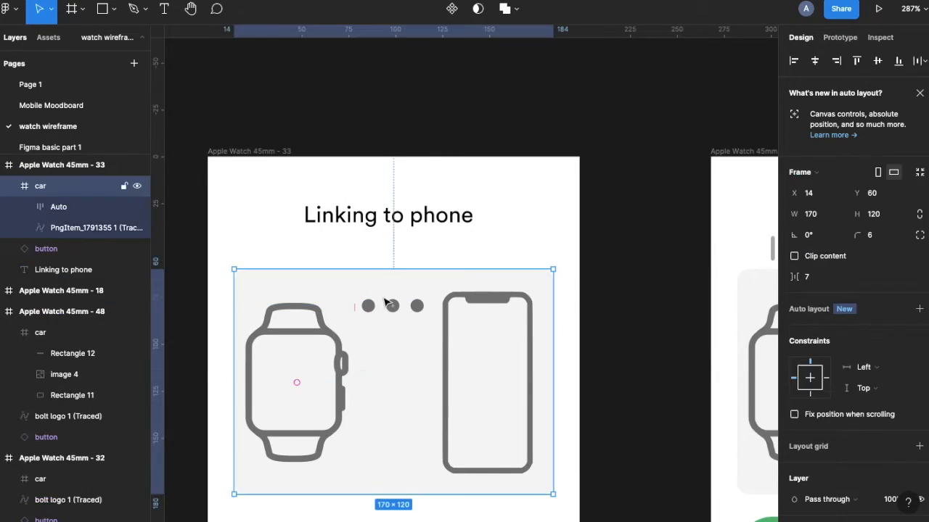
key(BackSpace)
scroll(385, 303, up, 3)
scroll(383, 230, up, 5)
drag(376, 230, 375, 284)
drag(375, 285, 375, 330)
scroll(354, 181, down, 3)
- Set the second and third dots of the first row and the third dot of the second row to 5% opacity
double_click(362, 218)
click(387, 218)
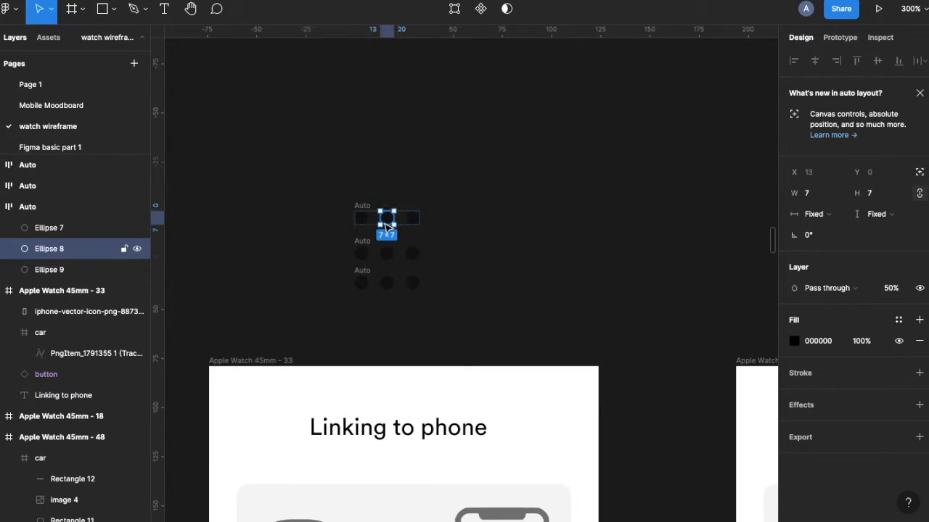
shift+click(412, 218)
click(896, 290)
text(5)
key(Return)
click(412, 253)
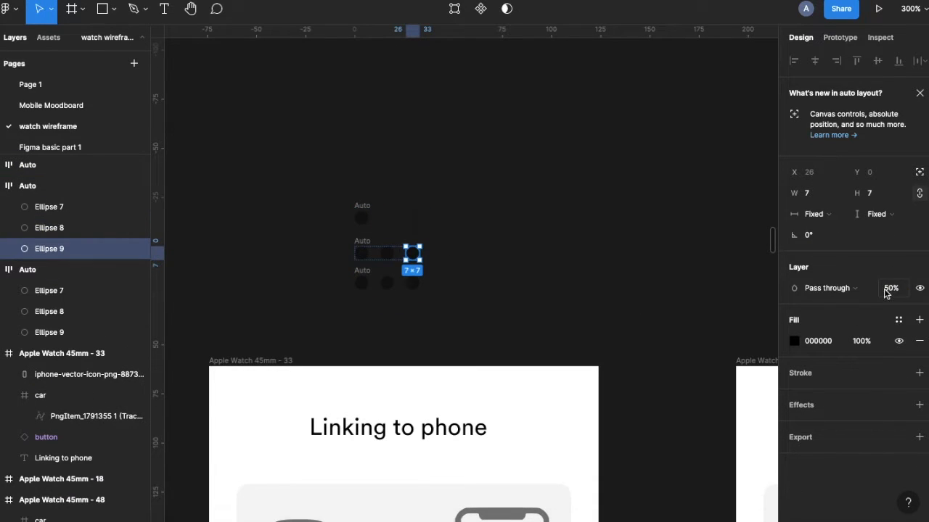
click(889, 289)
text(5)
key(Return)
- Turn each of the three dot rows into a component and combine them as variants
click(340, 190)
key(alt+super+k)
click(347, 225)
key(alt+super+k)
click(347, 254)
key(alt+super+k)
drag(312, 176, 431, 290)
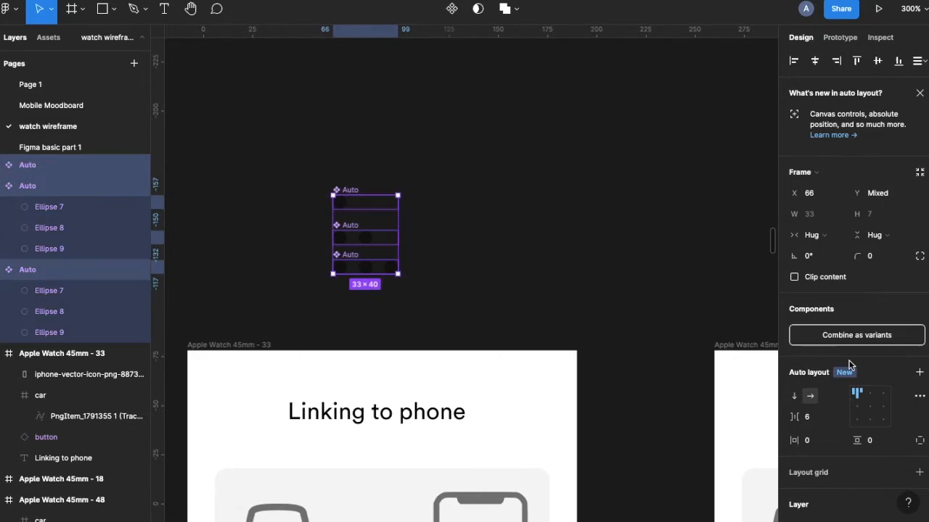
scroll(850, 365, down, 1)
click(838, 327)
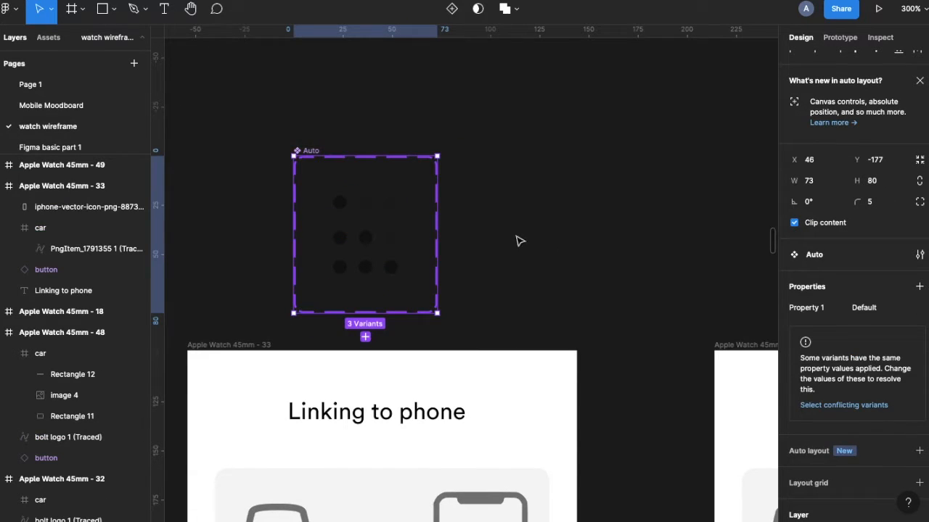
- Connect the one-dot variant to the two-dot variant with an After delay trigger
click(370, 210)
click(835, 38)
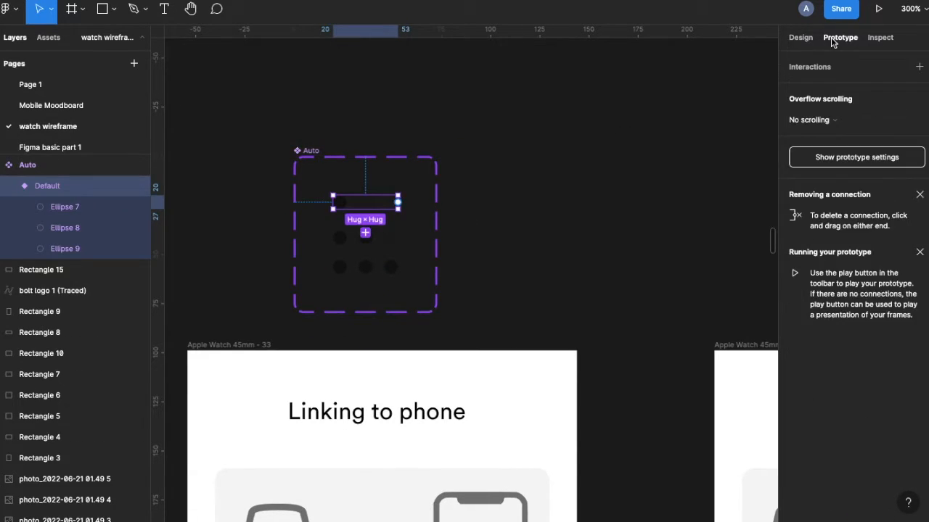
drag(398, 203, 393, 241)
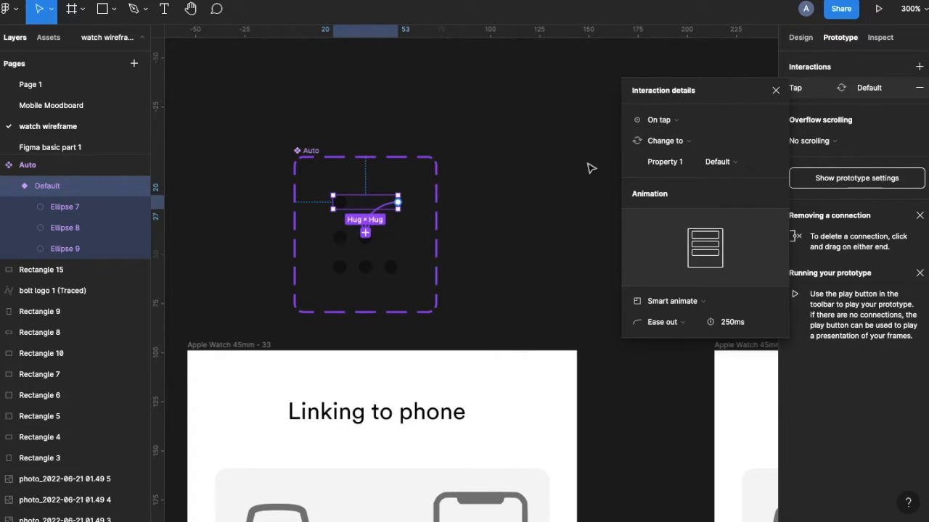
click(678, 121)
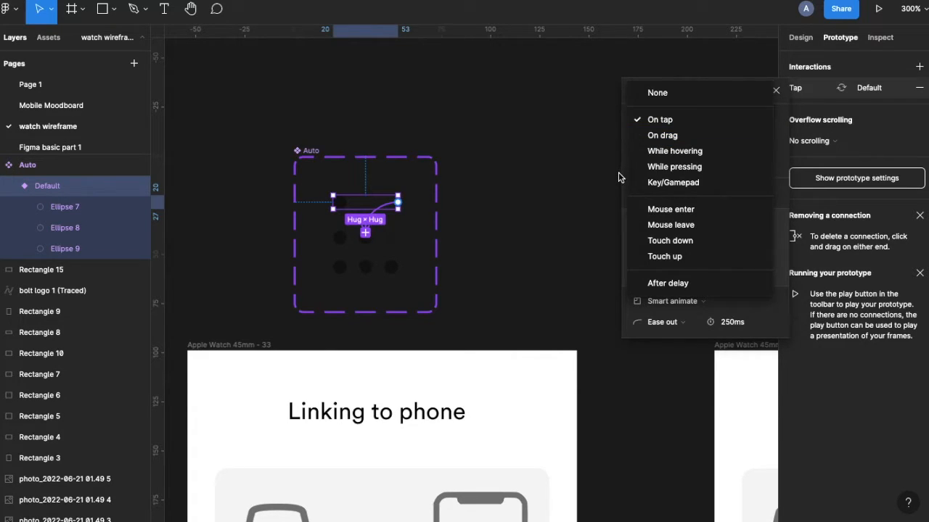
click(660, 282)
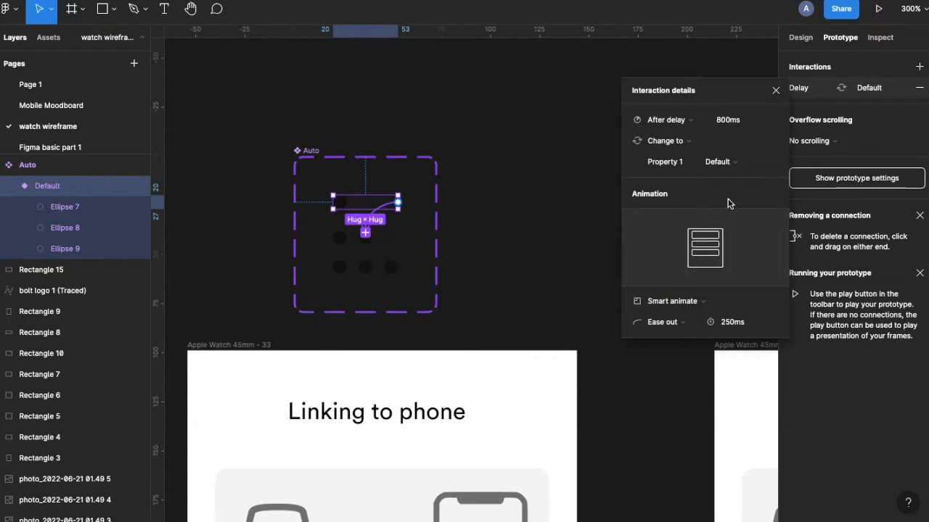
click(722, 120)
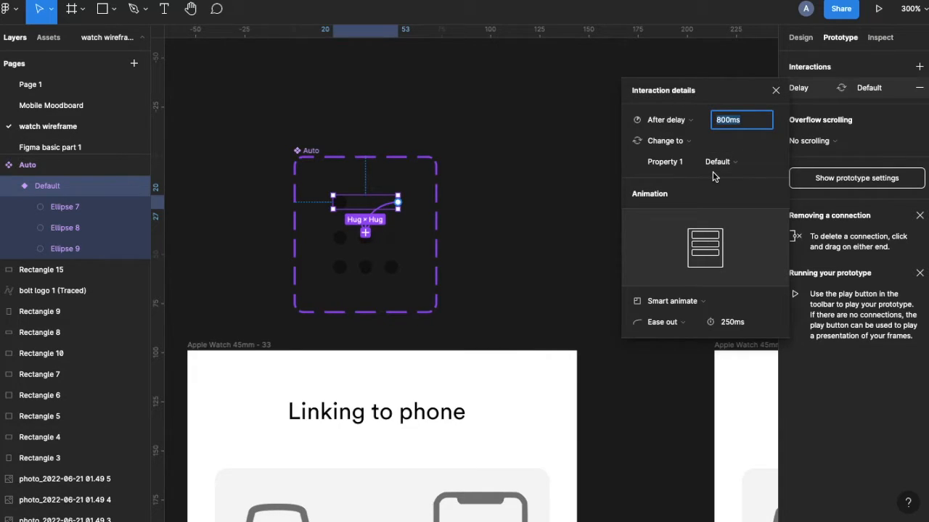
key(Return)
key(Escape)
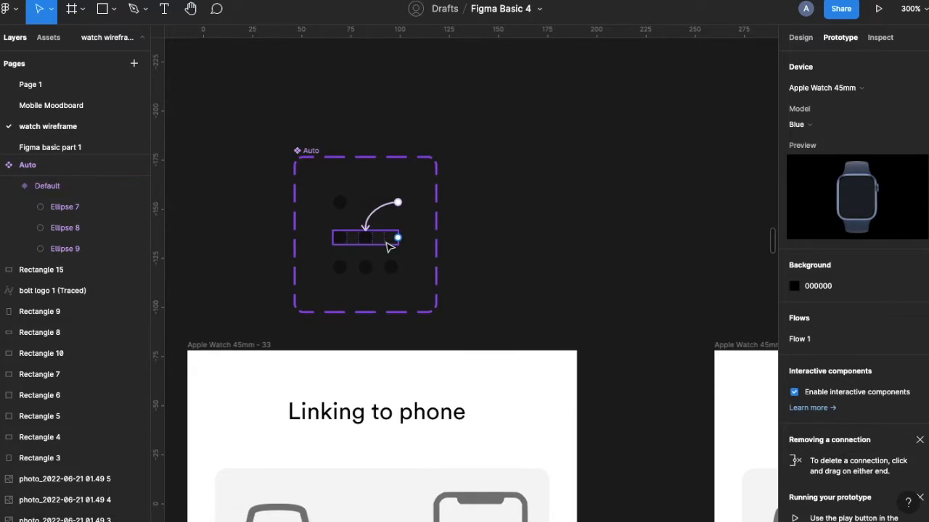
- Connect the two-dot variant to the three-dot variant with an After delay trigger of 250 ms
click(392, 245)
drag(397, 237, 378, 269)
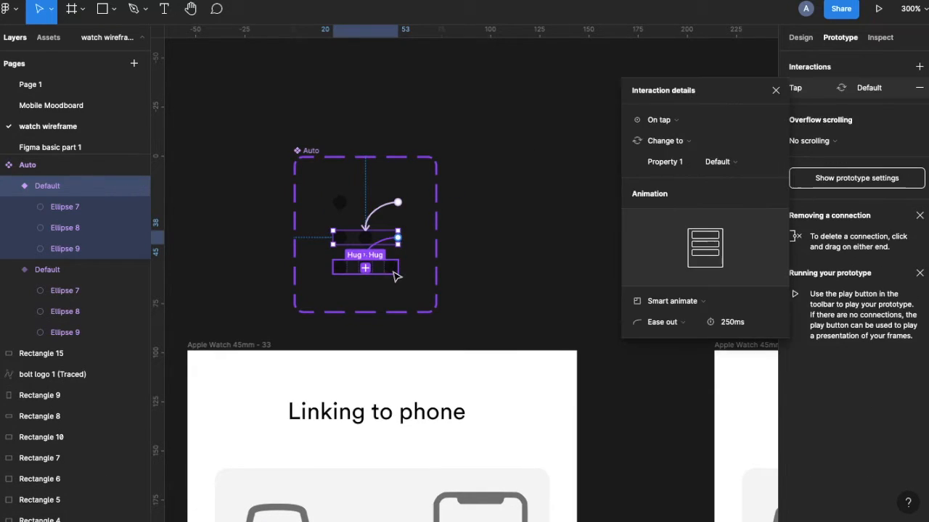
click(679, 120)
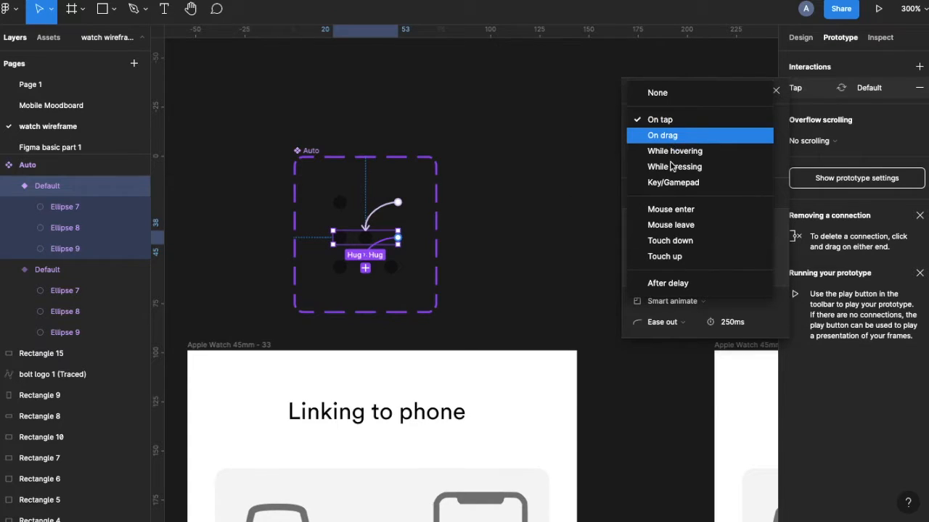
click(669, 282)
click(722, 124)
text(250)
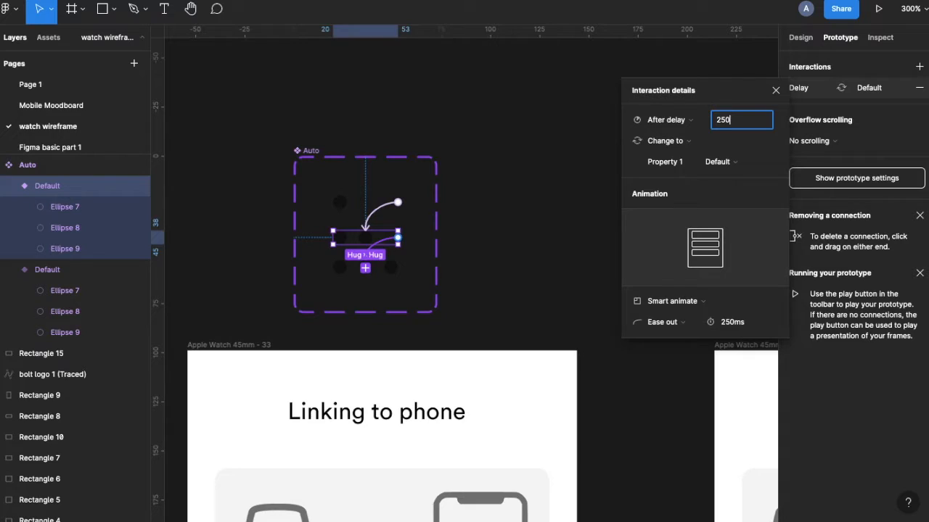
key(Return)
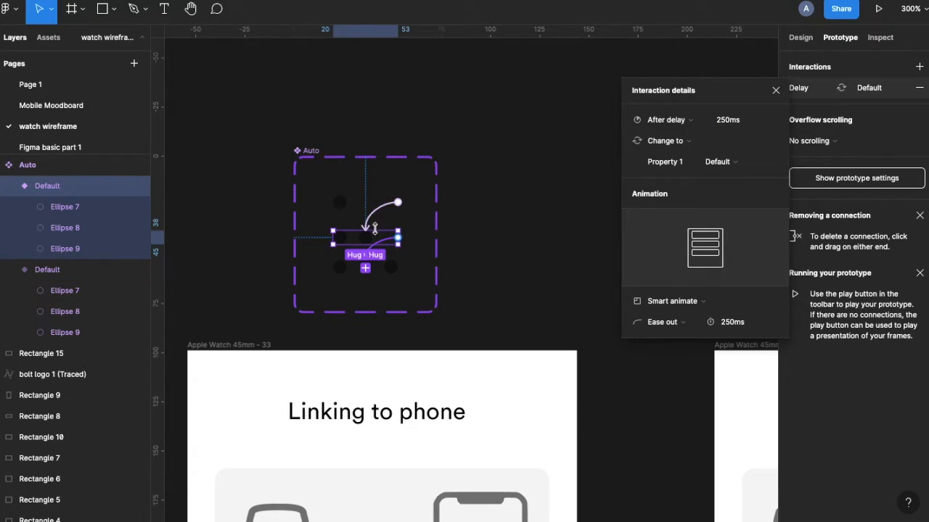
scroll(392, 269, down, 3)
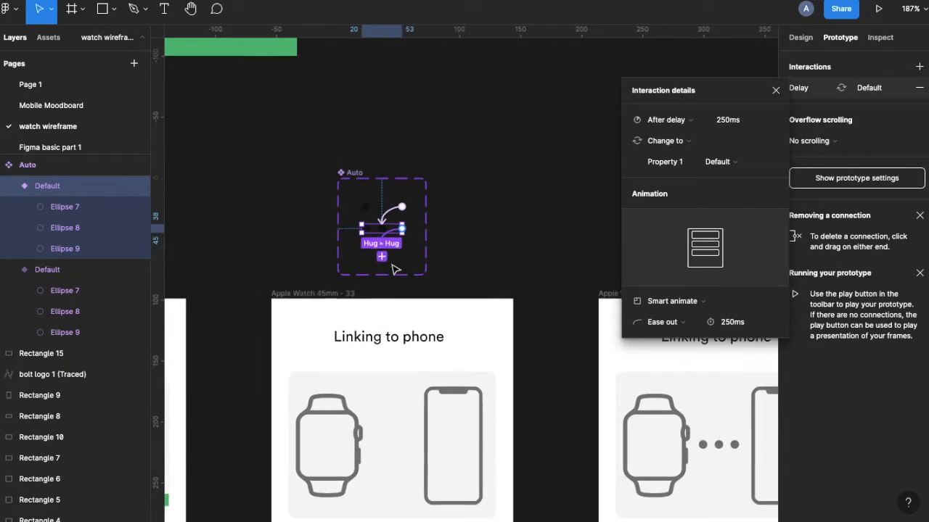
- Place an instance of the Auto dots component between the watch and phone icons in Apple Watch 45mm - 33
click(326, 189)
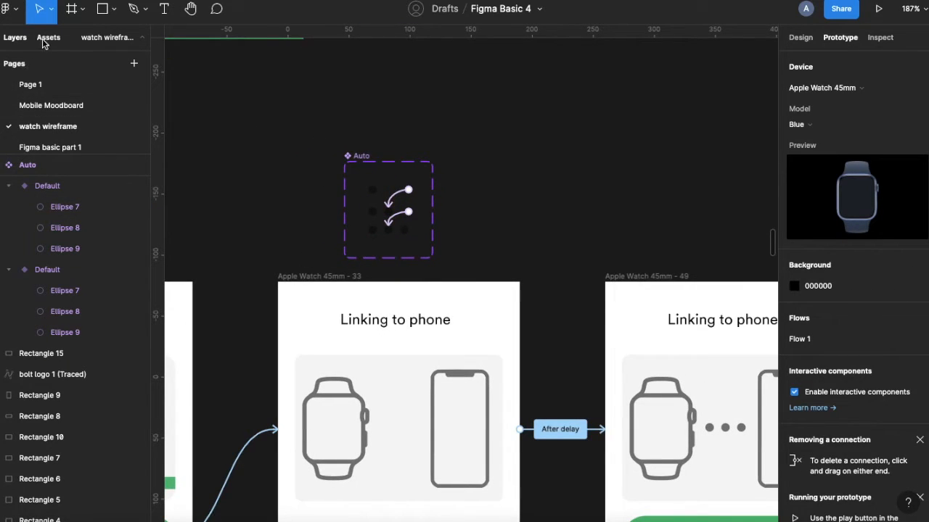
click(47, 39)
click(349, 159)
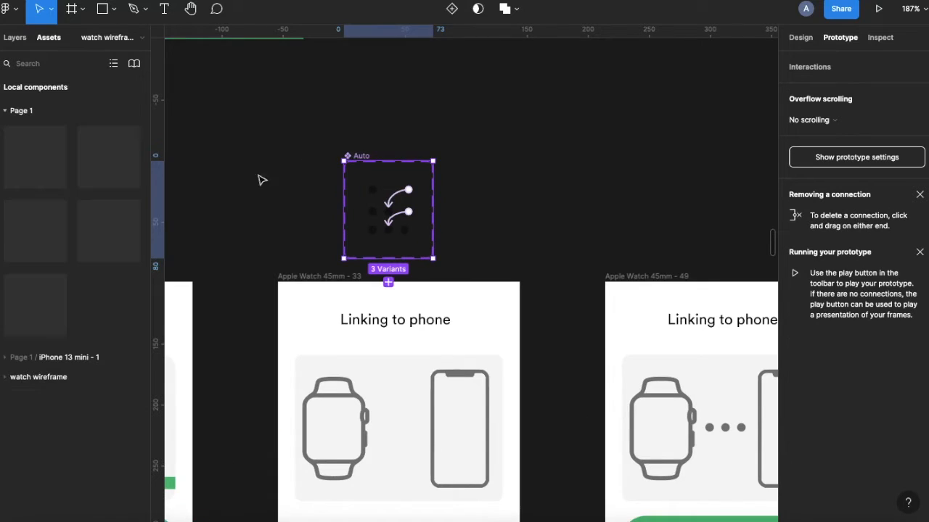
click(5, 378)
scroll(5, 386, down, 1)
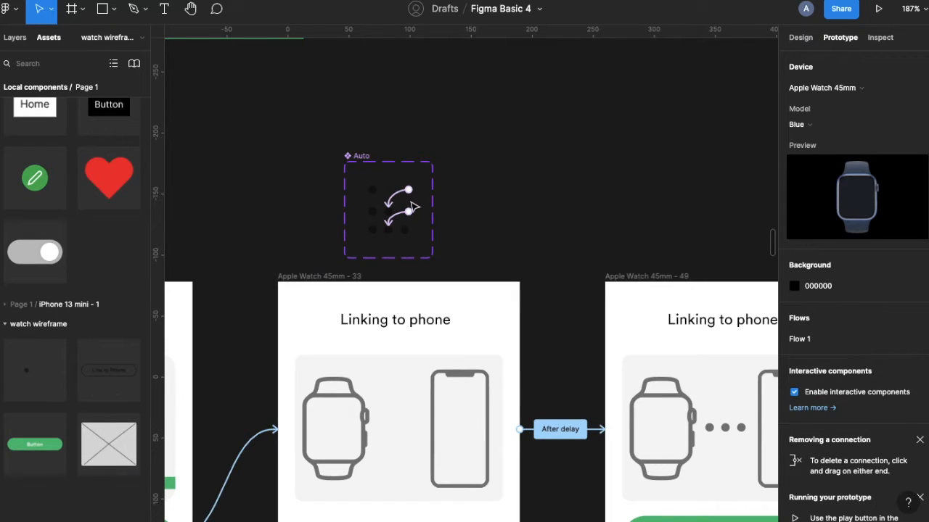
click(371, 159)
drag(20, 372, 390, 434)
scroll(389, 433, up, 3)
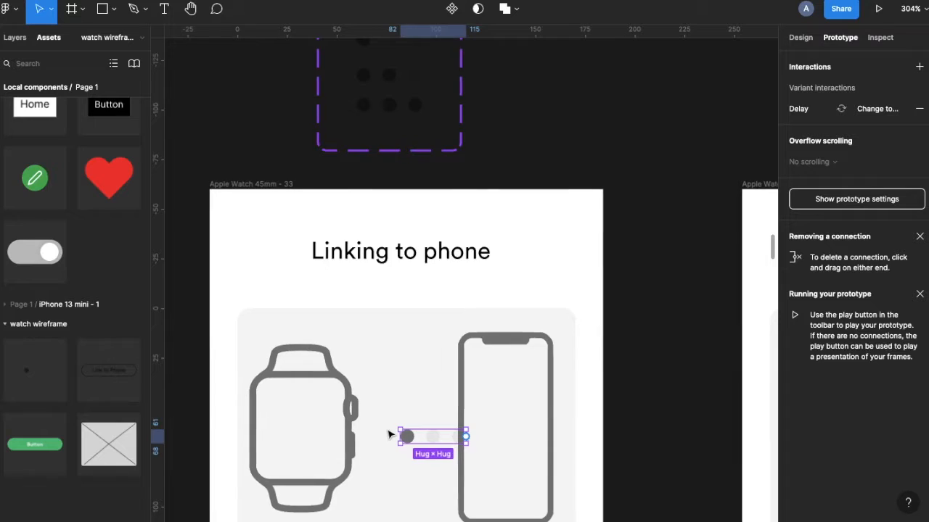
scroll(391, 434, down, 1)
scroll(390, 434, left, 1)
drag(478, 415, 450, 415)
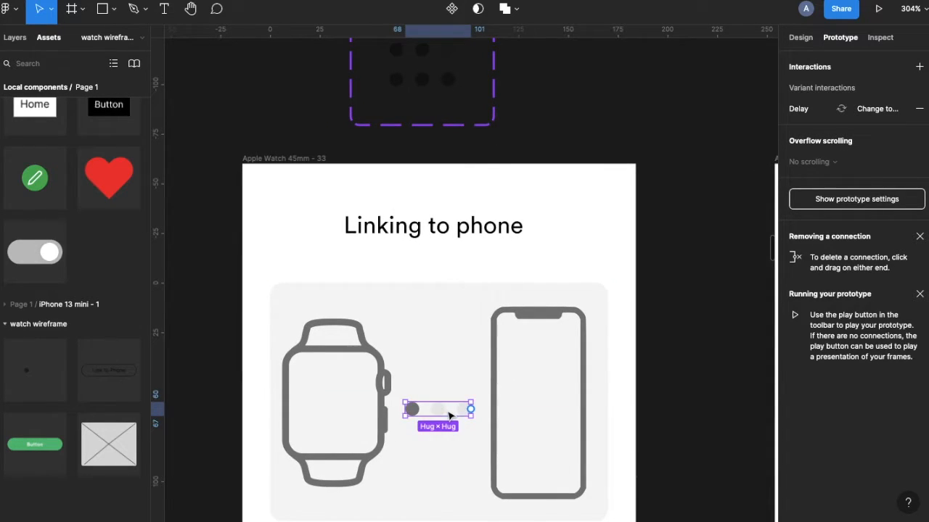
- Examine the placed dots instance's Property 1 values and its swap instance options
click(801, 38)
scroll(851, 323, down, 5)
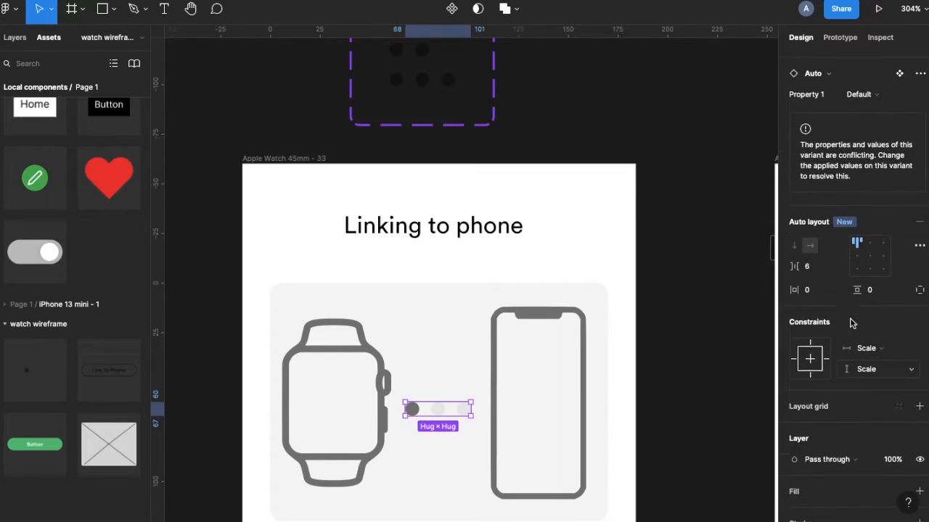
scroll(851, 324, up, 2)
click(860, 190)
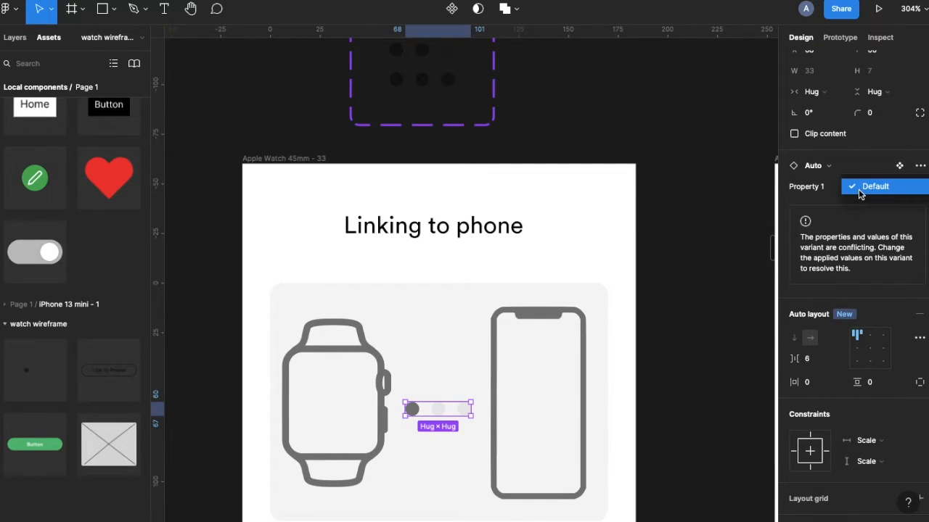
click(860, 189)
click(811, 168)
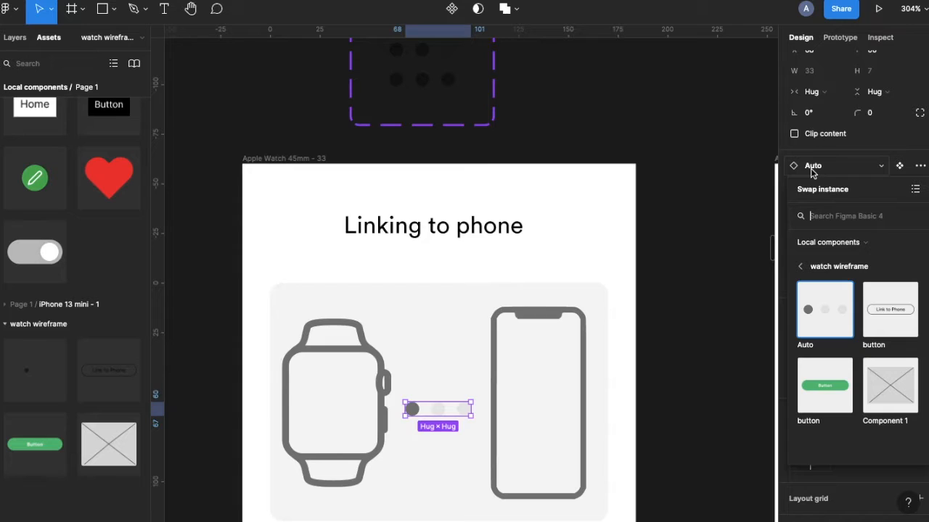
click(824, 174)
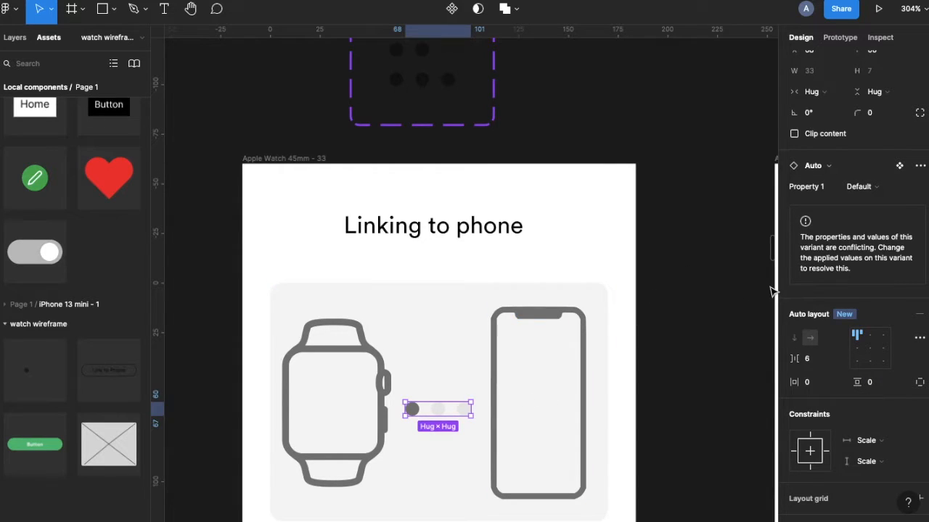
scroll(449, 201, up, 2)
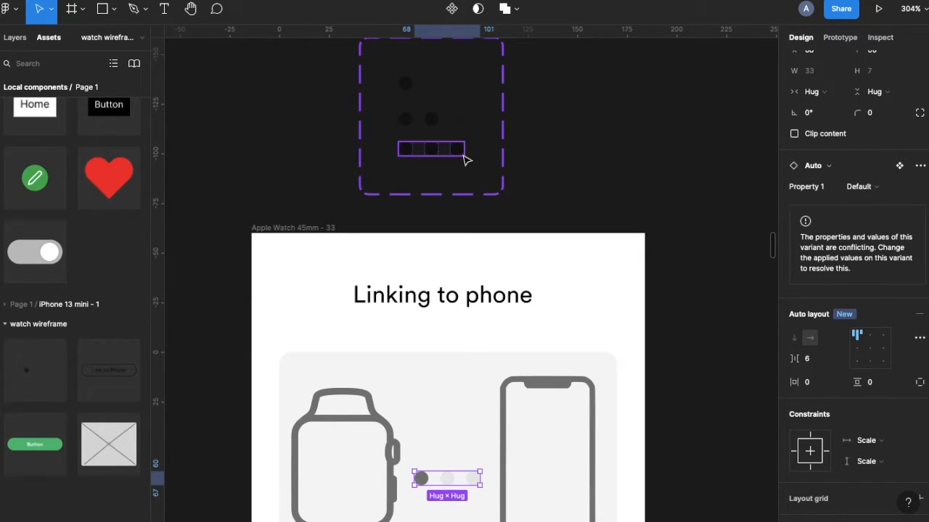
- Set the opacity of the dots instance in Apple Watch 45mm - 33 to 10%
scroll(464, 160, down, 5)
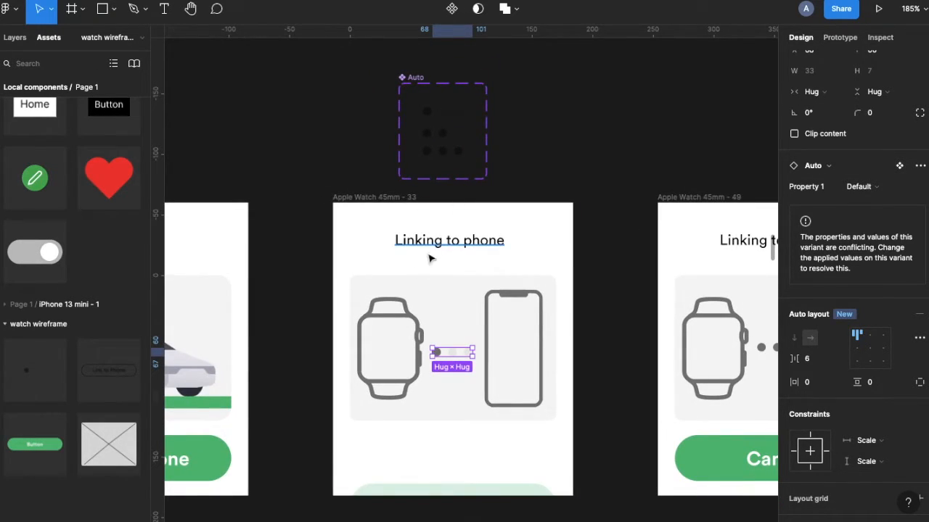
key(5)
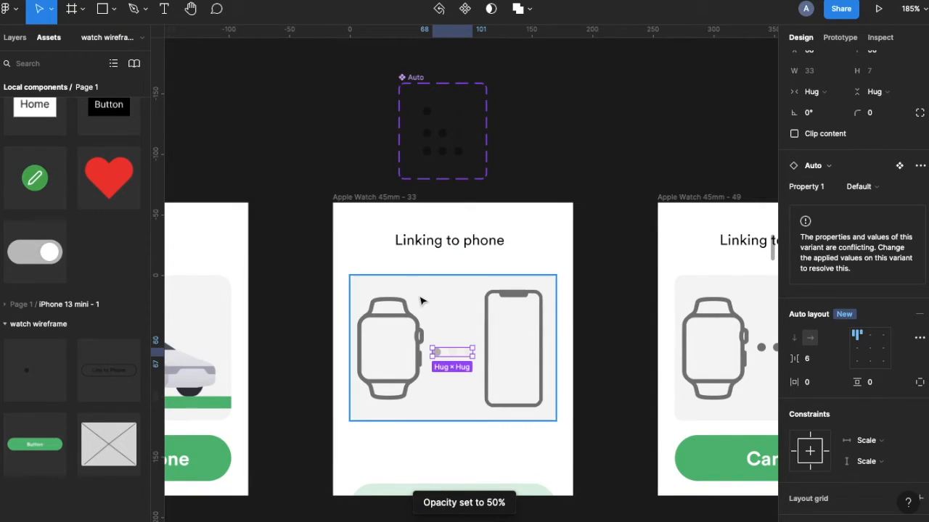
key(1)
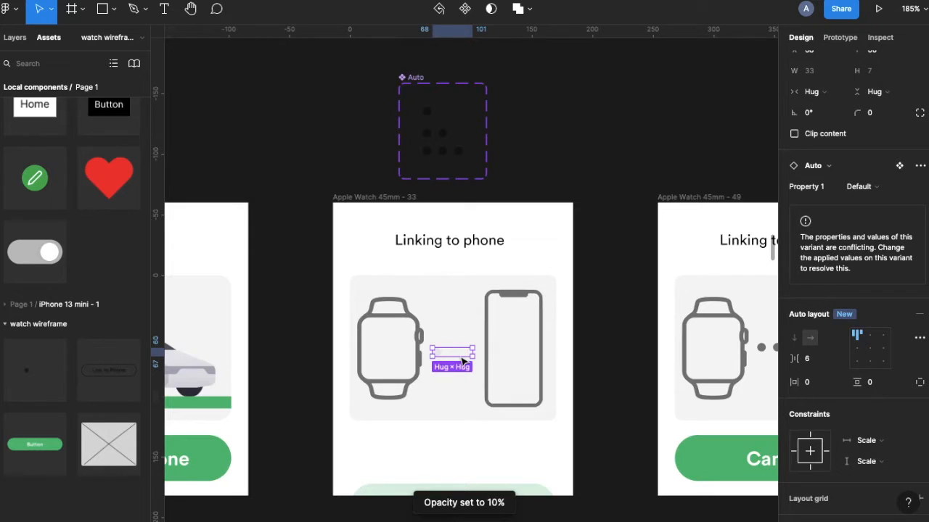
- Replace the static dots between the watch and phone icons in Apple Watch 45mm - 49 with an instance of the Auto dots component
scroll(463, 362, down, 5)
scroll(460, 361, right, 2)
click(498, 358)
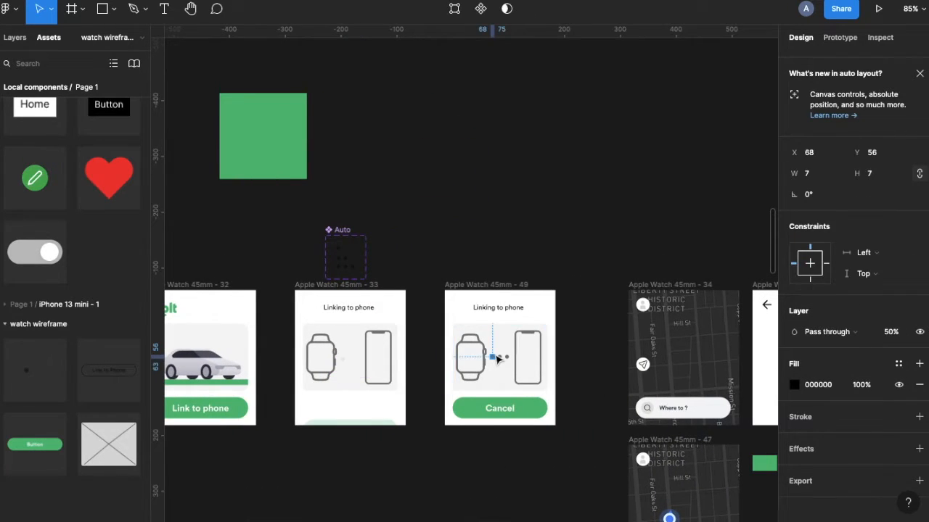
scroll(498, 359, up, 3)
shift+click(509, 359)
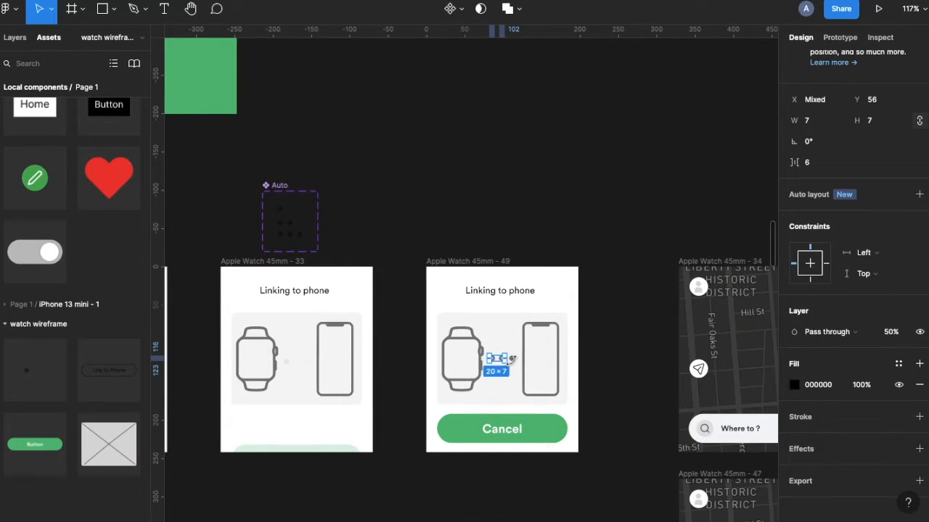
key(Delete)
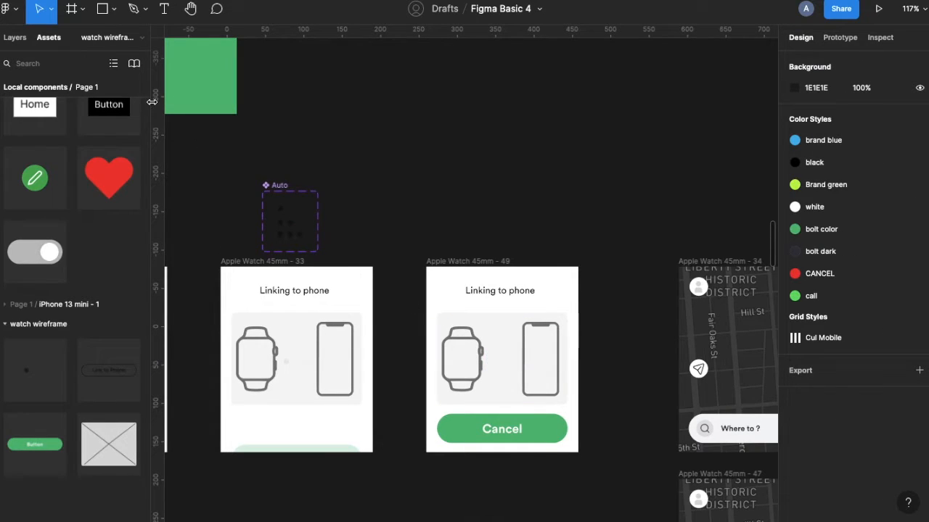
drag(44, 369, 502, 361)
- Detach the dots instance in Apple Watch 45mm - 33 from its Auto component
scroll(256, 368, left, 2)
double_click(305, 333)
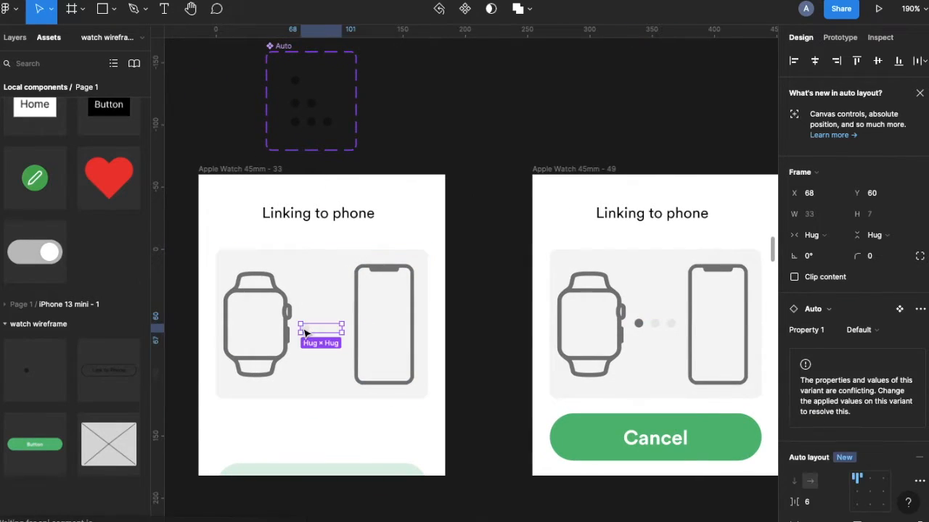
right_click(305, 332)
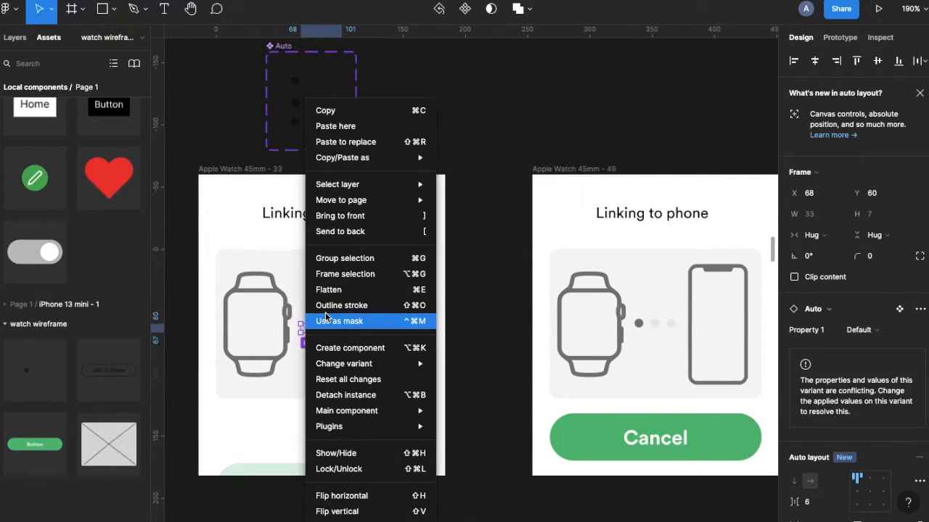
click(338, 395)
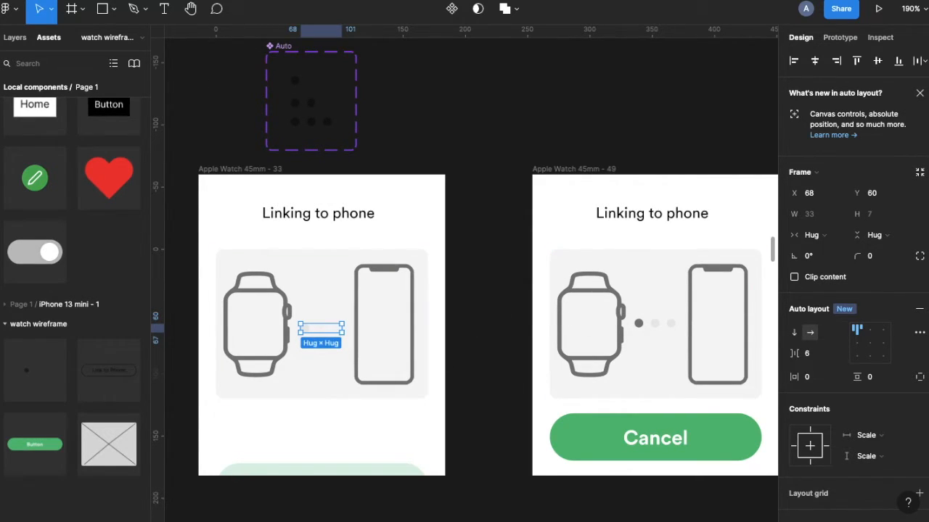
- Restart the prototype preview and follow Link to phone to check the dots animation on the Linking to phone screen
key(ctrl+Tab)
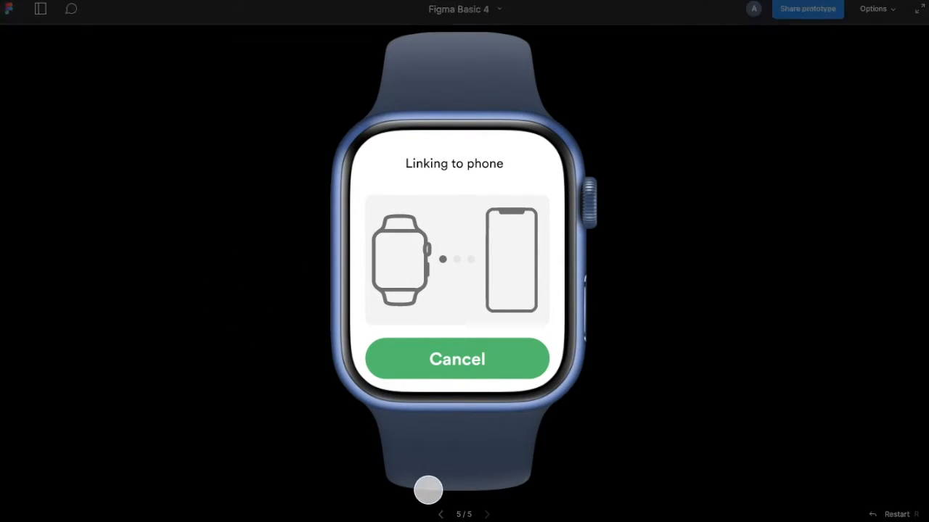
key(r)
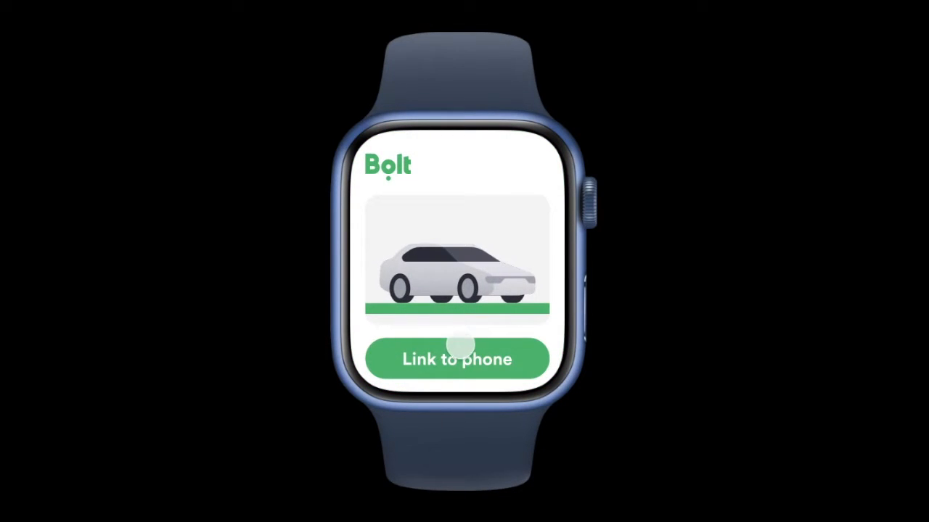
click(444, 368)
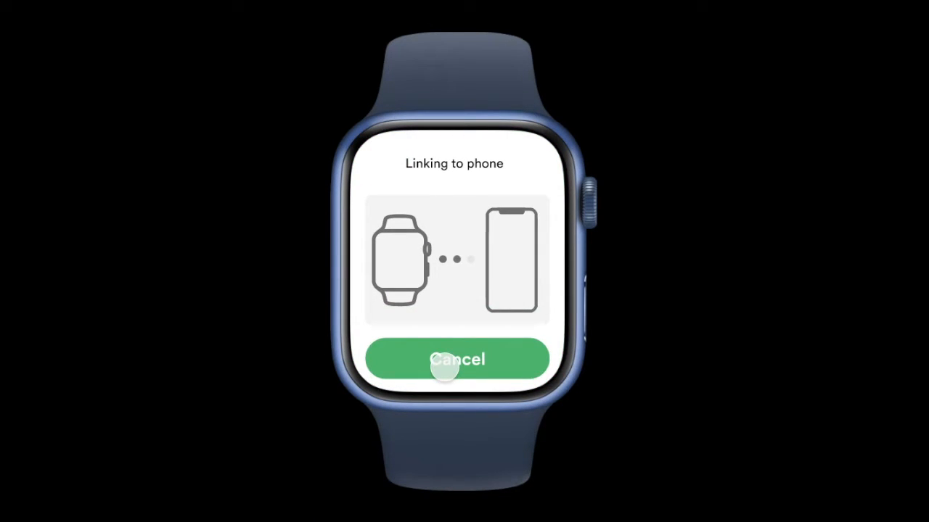
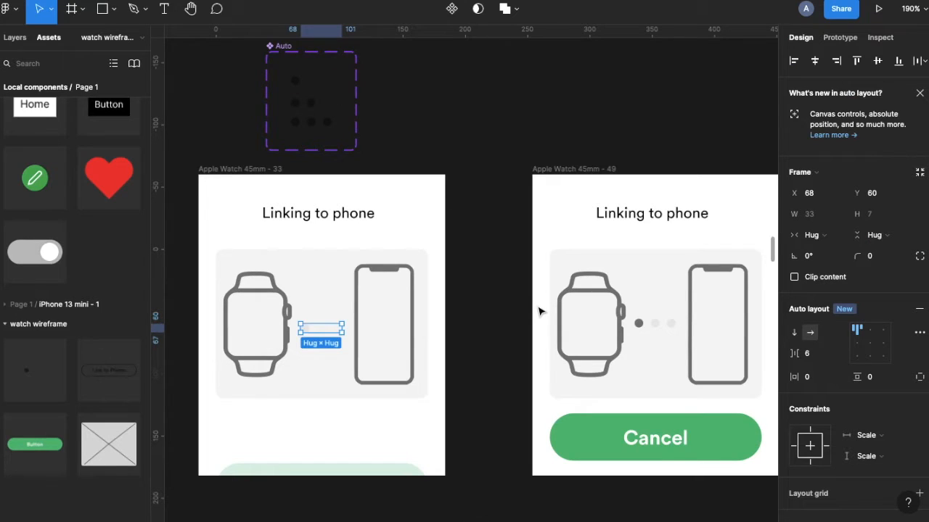
- Place a duplicate of the Apple Watch 45mm - 49 frame beside the original, before the map screens
scroll(539, 312, down, 5)
scroll(538, 312, right, 5)
drag(313, 182, 428, 183)
scroll(425, 179, down, 5)
scroll(425, 179, down, 5)
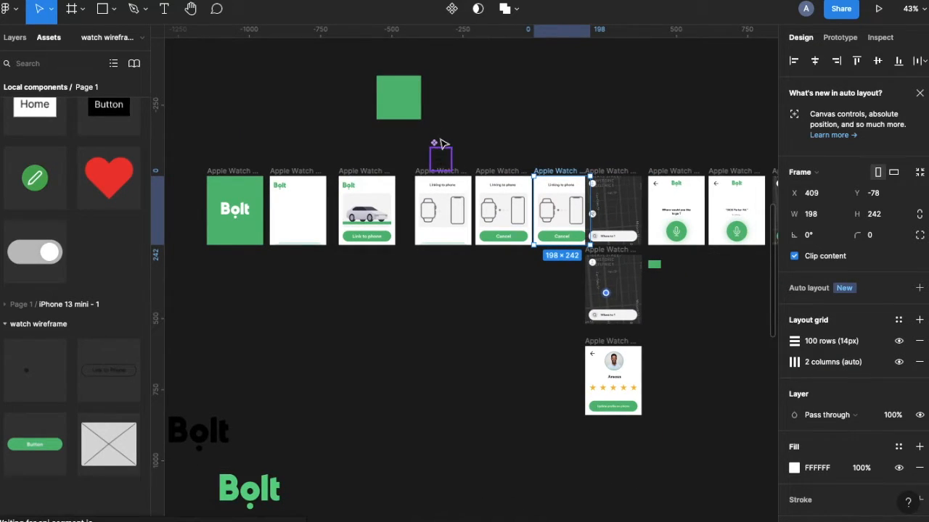
- Move the Auto component set up beside the green square and even out the gaps between the Linking to phone frames
drag(440, 154, 446, 88)
scroll(308, 187, left, 2)
drag(475, 177, 461, 176)
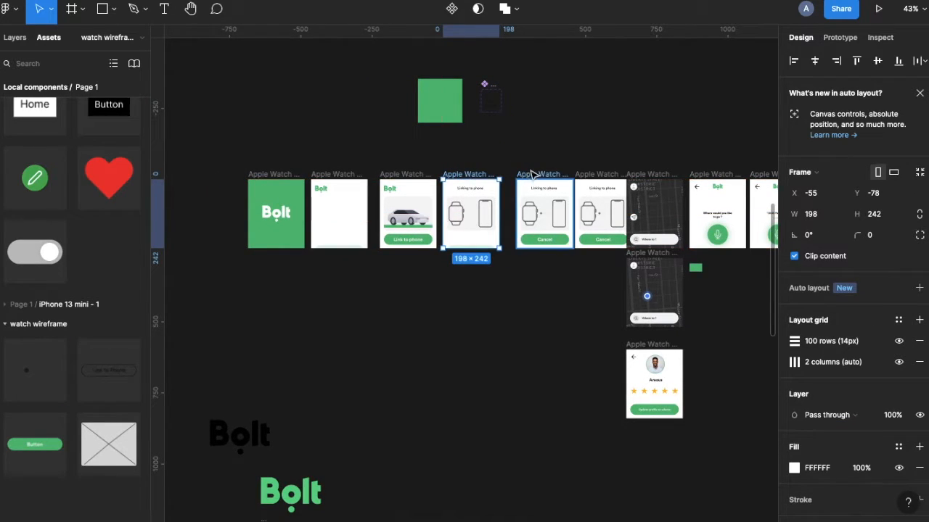
drag(534, 176, 526, 177)
drag(593, 175, 589, 176)
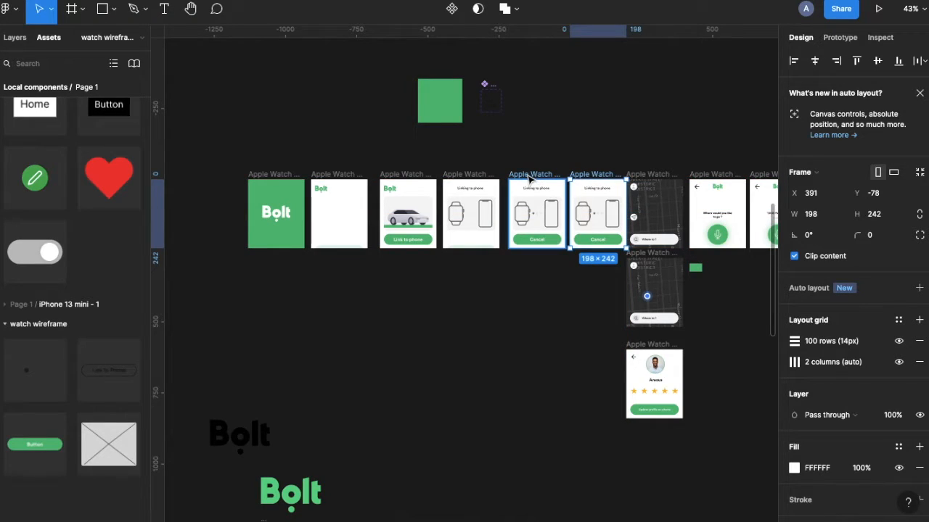
- Move the whole row of frames from the green splash to the last Linking to phone screen left, clearing space before the map screens
shift+click(529, 179)
shift+click(472, 179)
shift+click(410, 180)
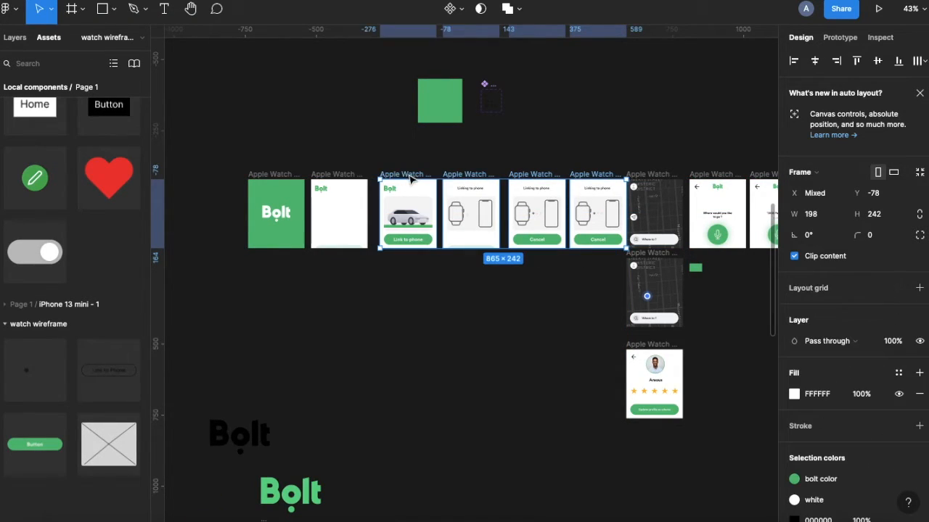
shift+click(341, 179)
shift+click(276, 180)
drag(355, 225, 262, 224)
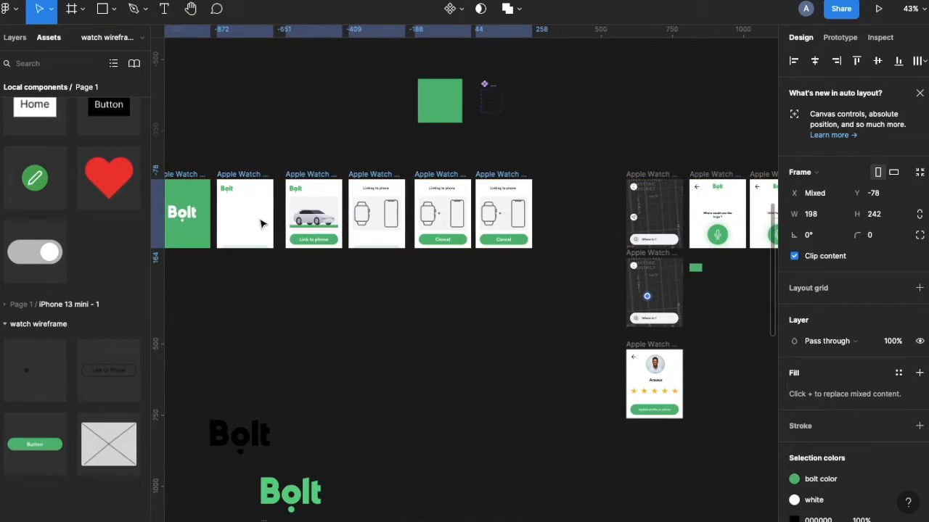
key(Escape)
- Delete the duplicate frame Apple Watch 45mm - 50
ctrl+scroll(483, 196, up, 5)
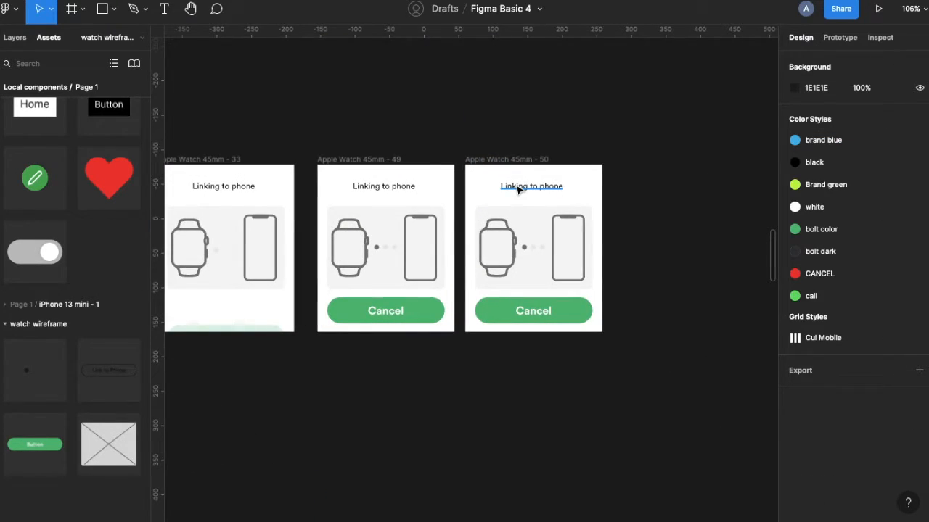
click(518, 190)
click(893, 257)
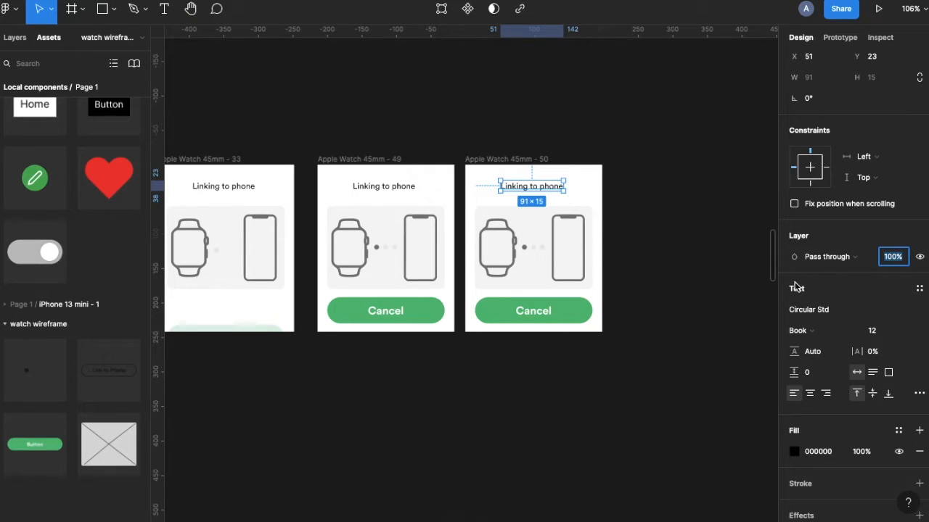
scroll(426, 311, down, 5)
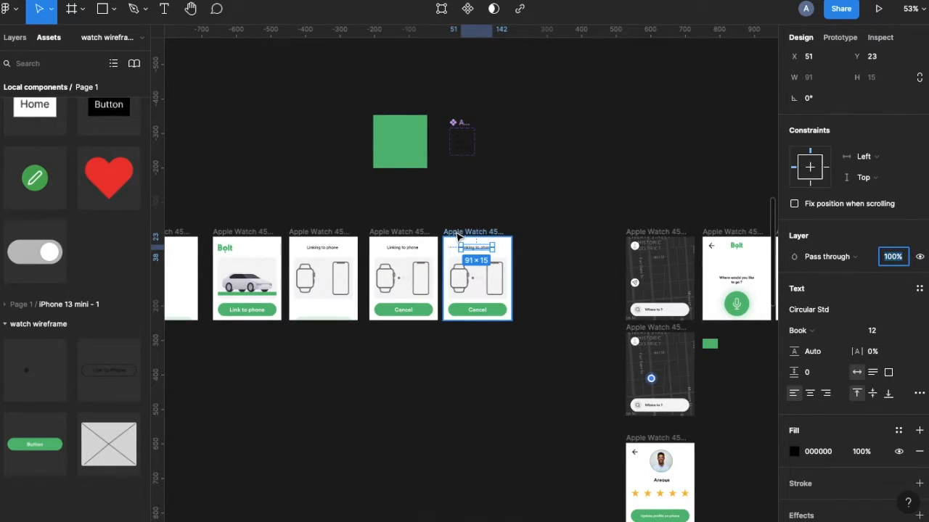
click(457, 235)
key(Delete)
- Move map frame Apple Watch 45mm - 34 beside Apple Watch 45mm - 49 and connect 49 to it with an 800 ms After delay trigger
drag(631, 231, 467, 235)
click(410, 241)
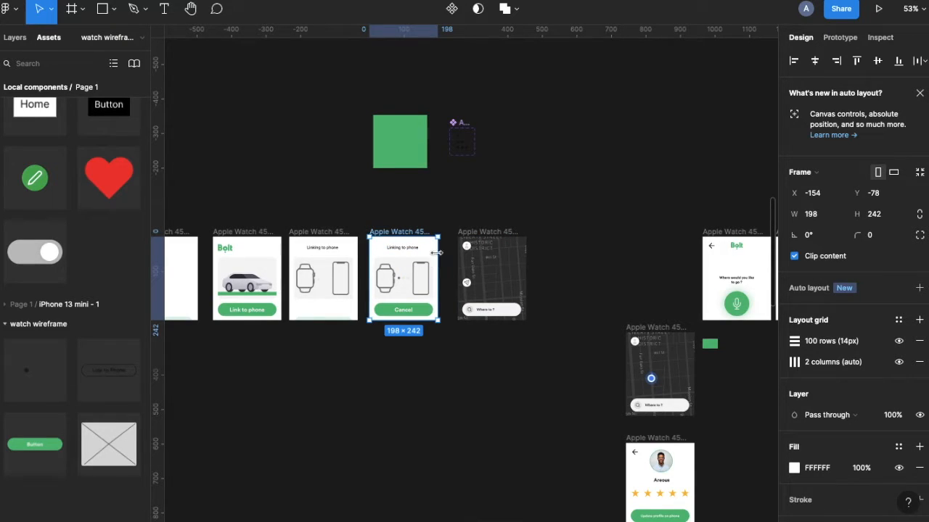
click(839, 37)
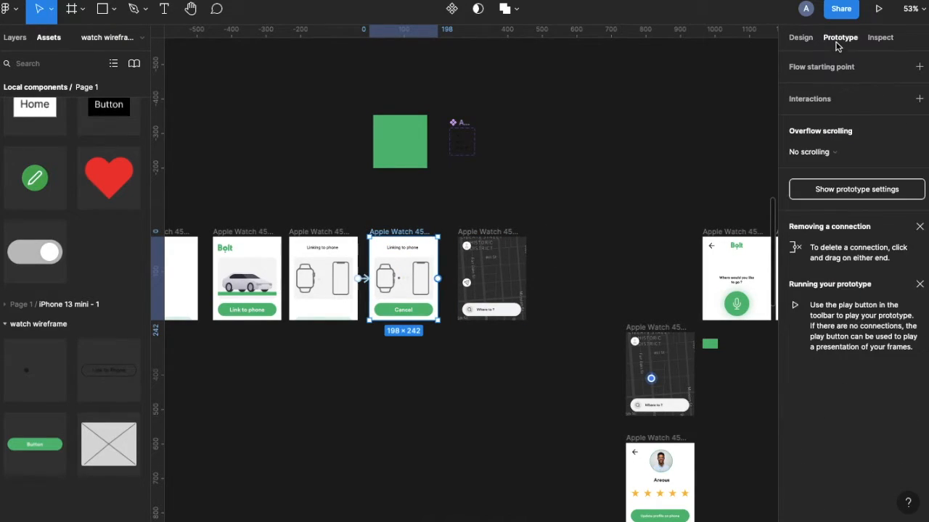
drag(436, 278, 465, 285)
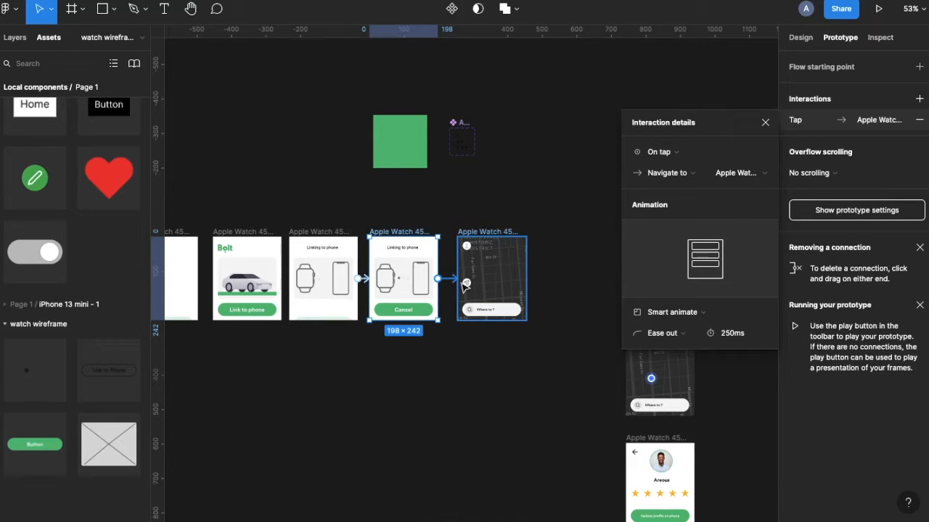
click(660, 153)
click(647, 313)
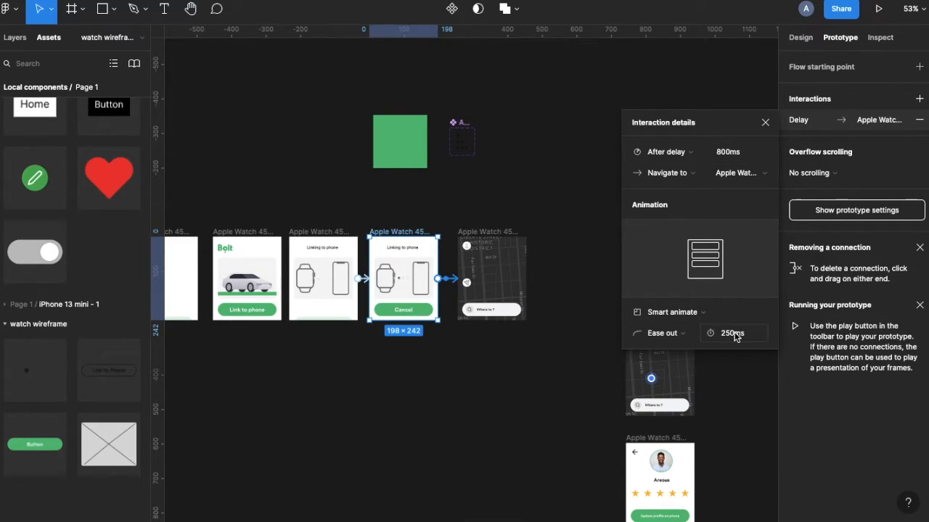
- Set the animation of the connection from Apple Watch 45mm - 49 to the map screen to Dissolve with Quick easing
click(665, 316)
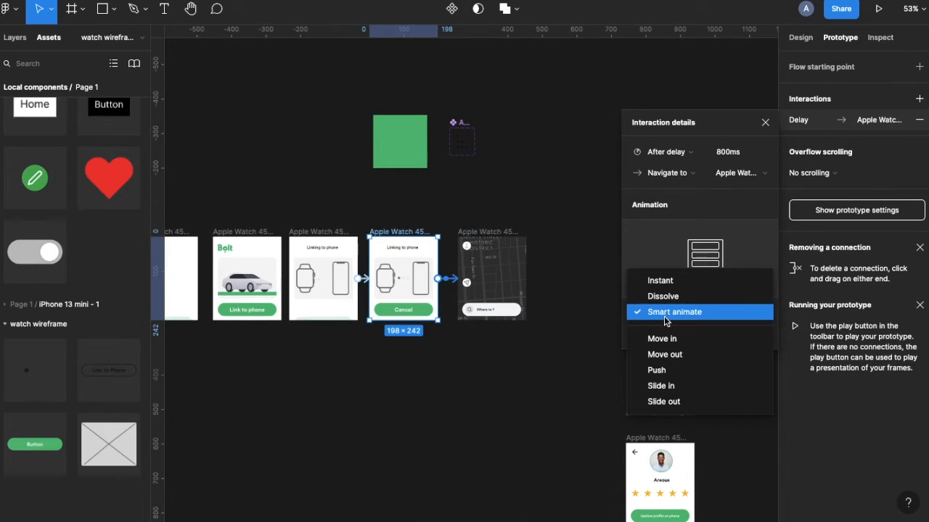
click(657, 280)
click(651, 312)
click(650, 312)
click(651, 312)
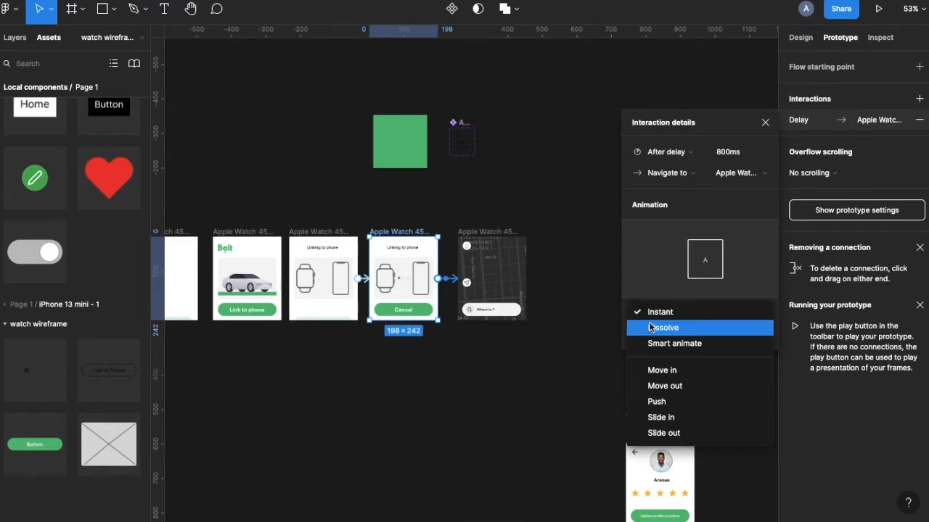
click(649, 326)
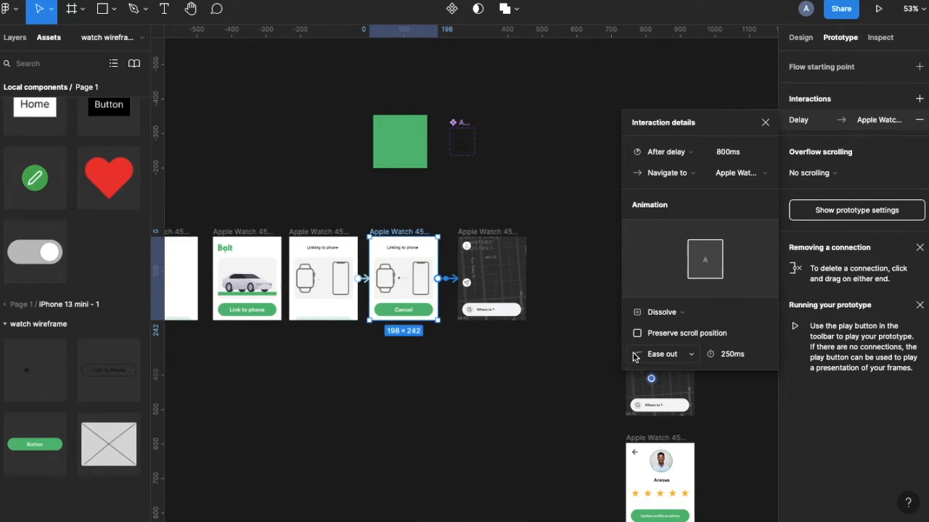
click(652, 355)
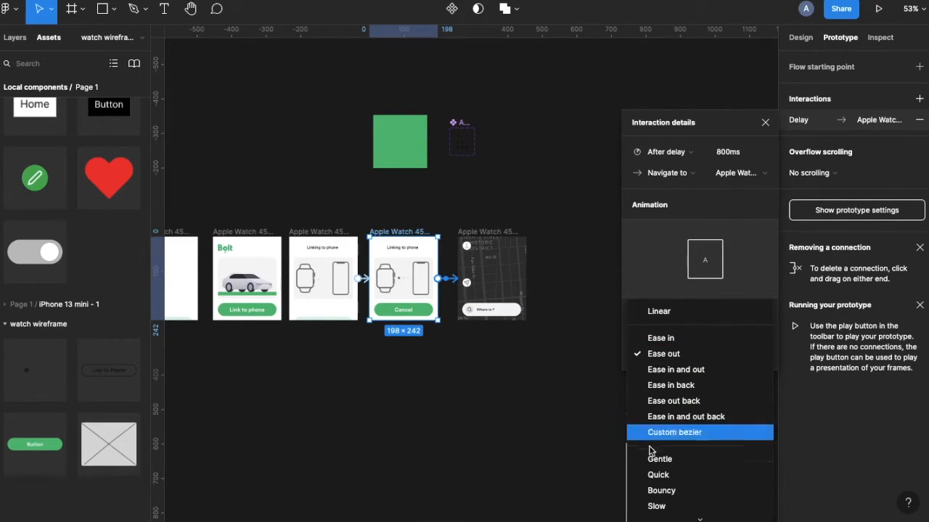
click(653, 476)
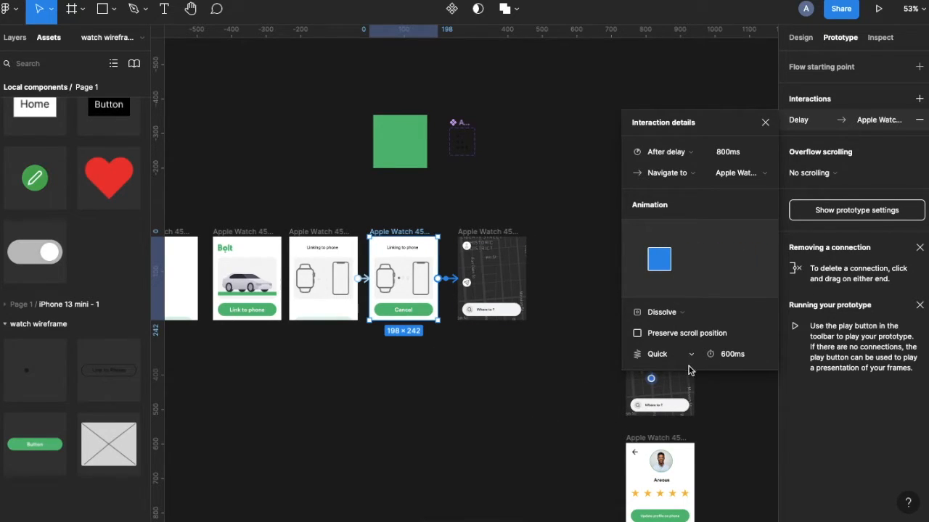
click(764, 121)
- Move Apple Watch 45mm - 47 below frame 34 and connect frame 34's location arrow icon to it On tap with Dissolve
drag(647, 327, 479, 329)
scroll(479, 329, up, 5)
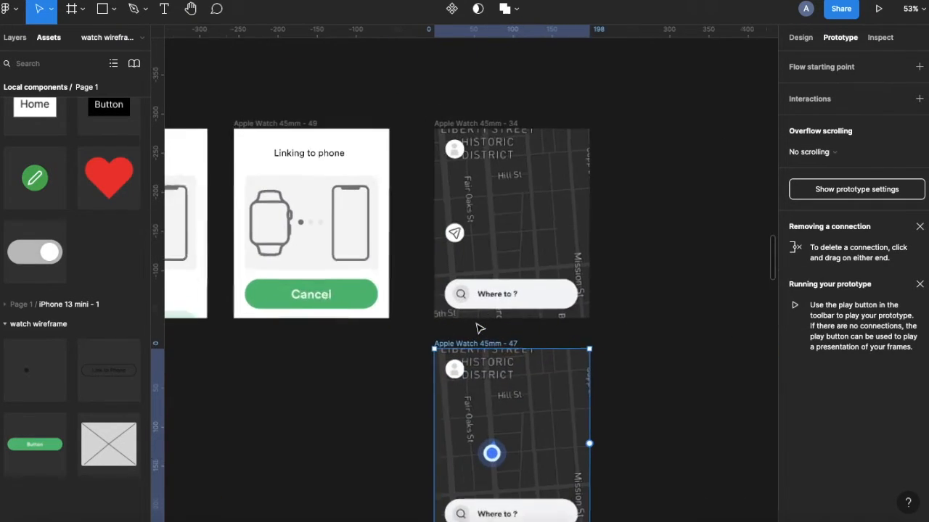
click(454, 221)
scroll(457, 223, down, 2)
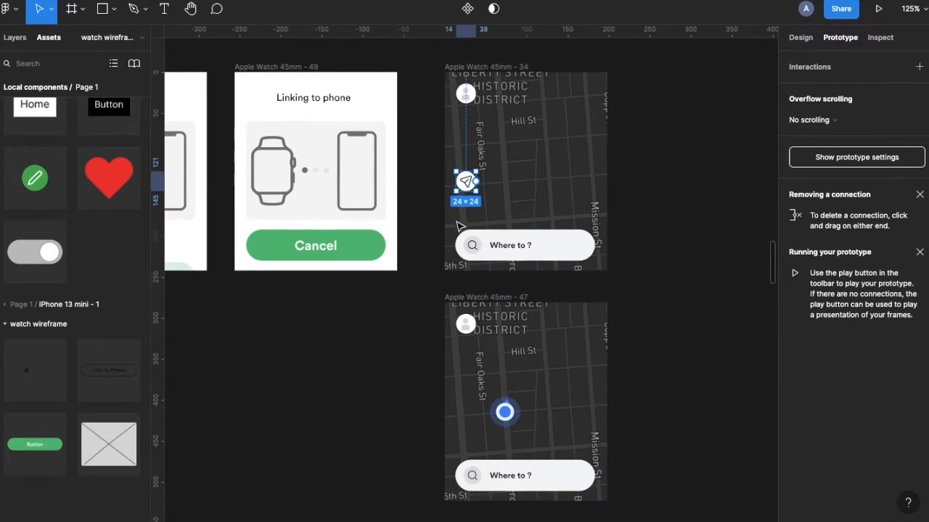
drag(476, 181, 520, 358)
scroll(523, 365, down, 2)
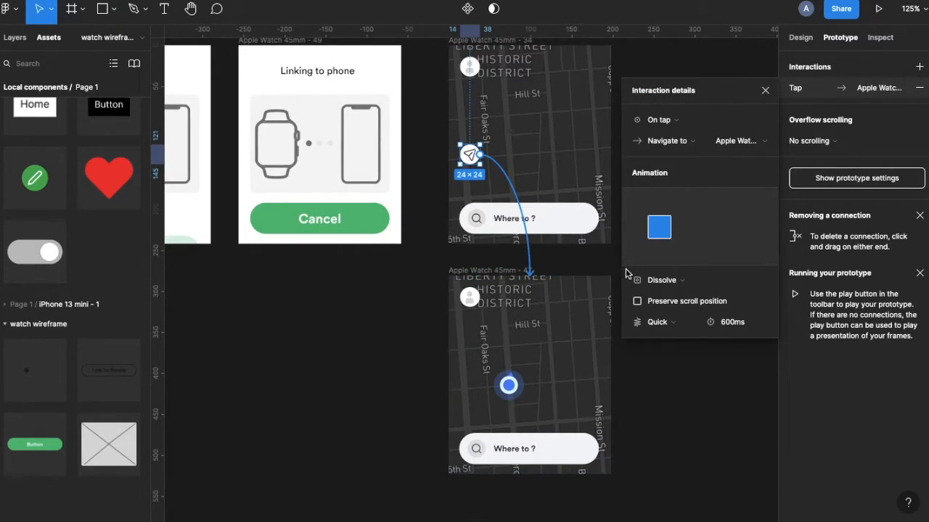
click(652, 282)
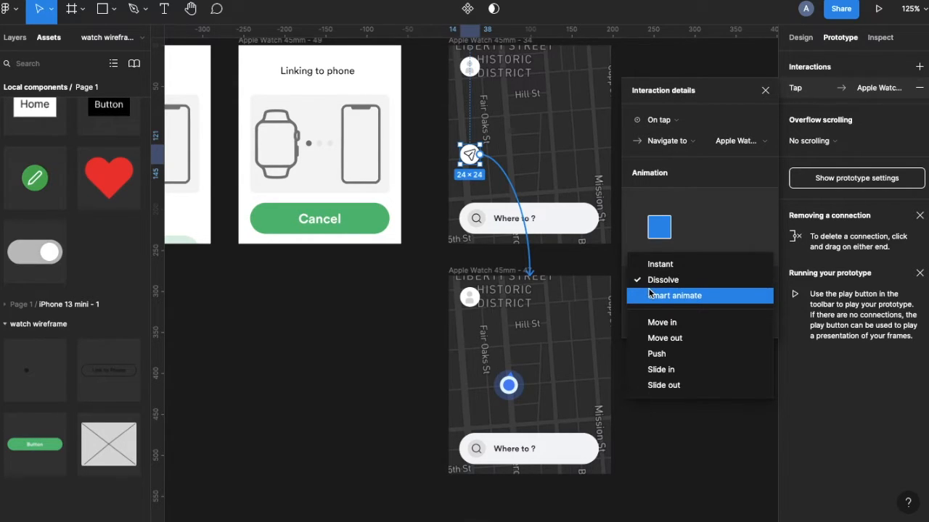
click(650, 285)
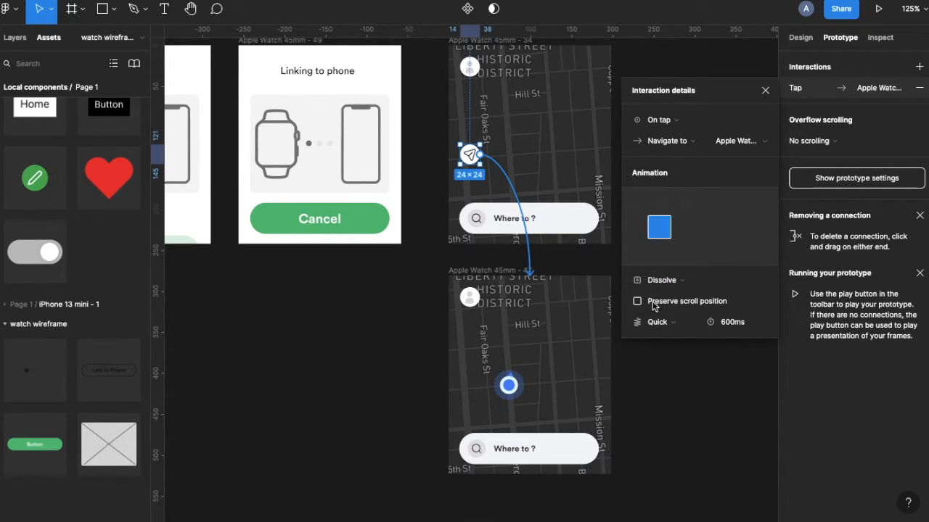
- Move the profile frame below the two map frames and connect the profile icon in Apple Watch 45mm - 34 to it On tap
scroll(541, 346, down, 2)
scroll(540, 346, down, 5)
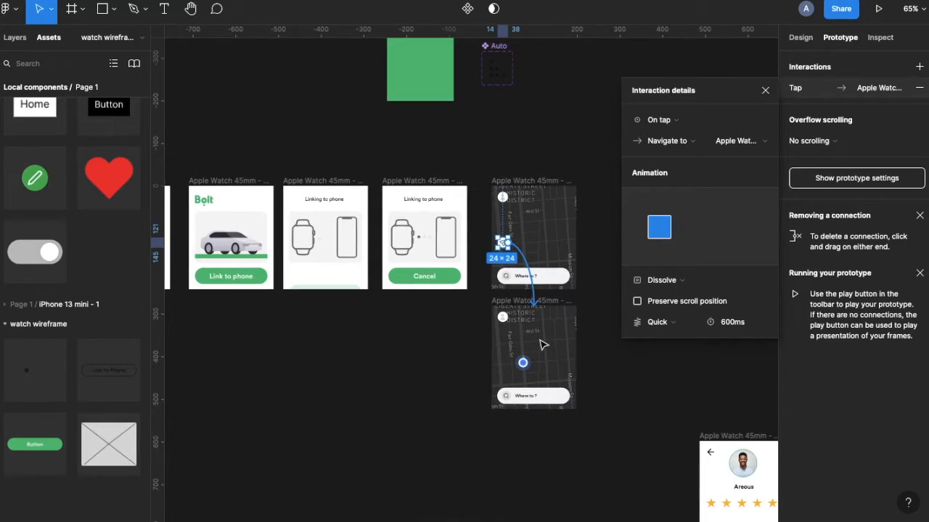
click(516, 181)
scroll(500, 125, down, 5)
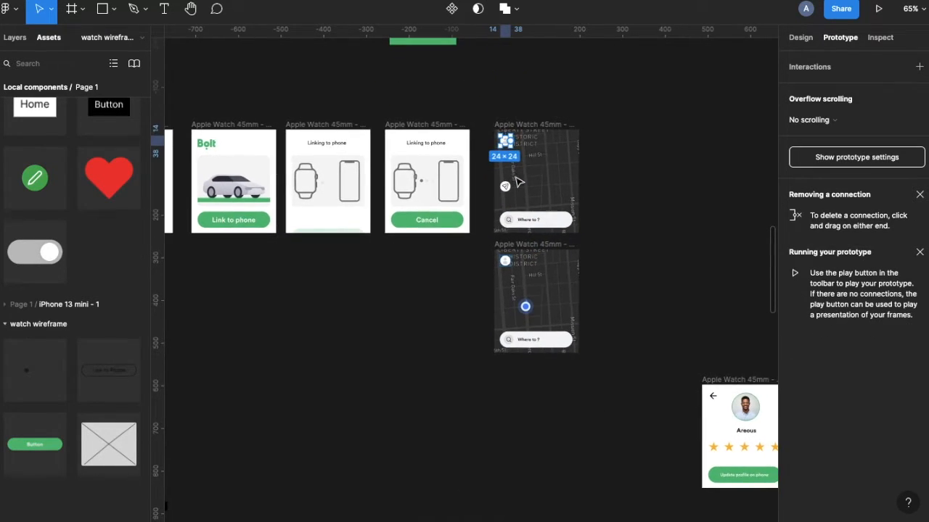
drag(622, 292, 513, 293)
click(511, 156)
drag(511, 157, 532, 331)
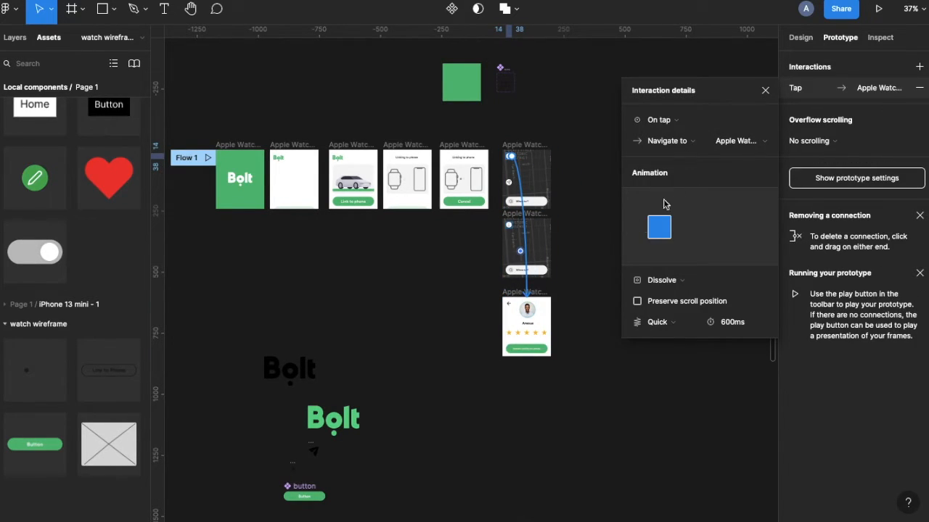
- Connect the profile icon in Apple Watch 45mm - 47 to the profile frame, and the profile's back arrow to Apple Watch 45mm - 34, On tap
scroll(510, 229, up, 5)
click(513, 227)
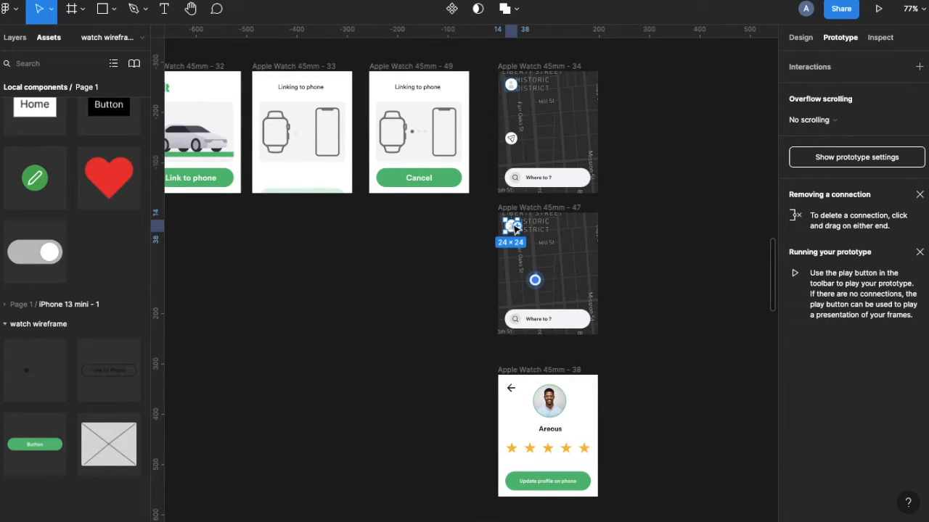
drag(519, 228, 559, 388)
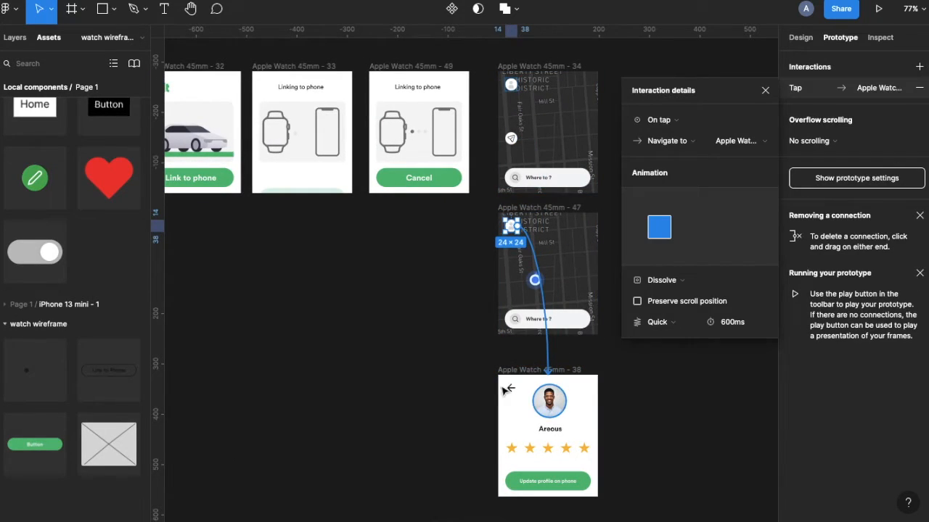
click(511, 388)
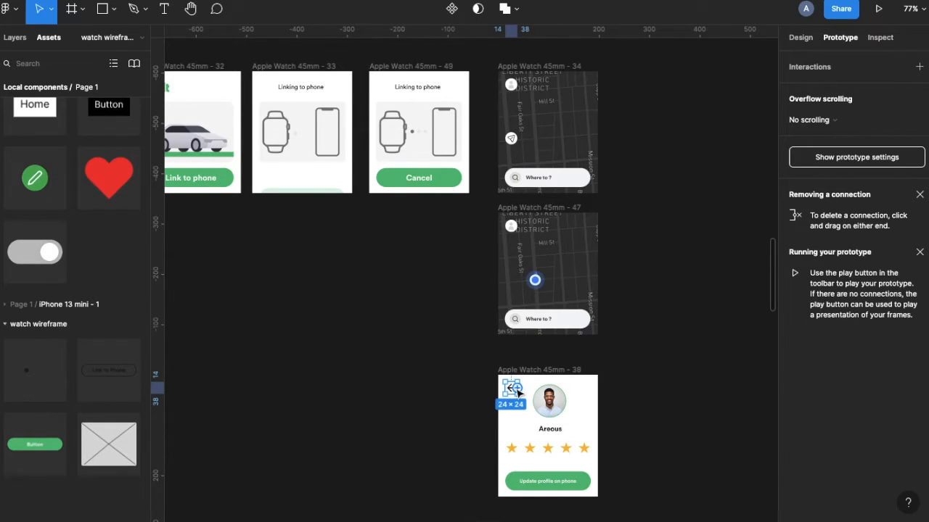
drag(517, 392, 545, 180)
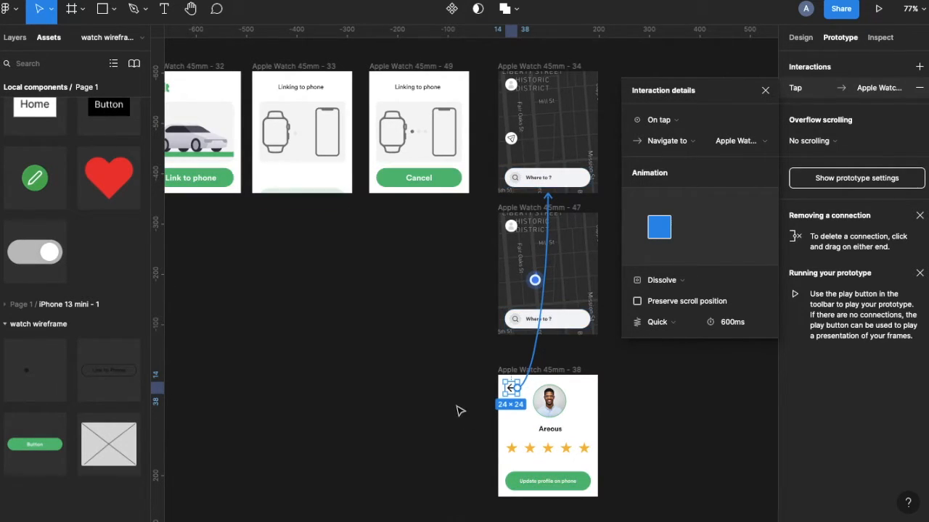
- Preview the prototype's transition from the phone-linking screen to the map and step back to replay it
scroll(512, 418, down, 5)
scroll(514, 420, right, 5)
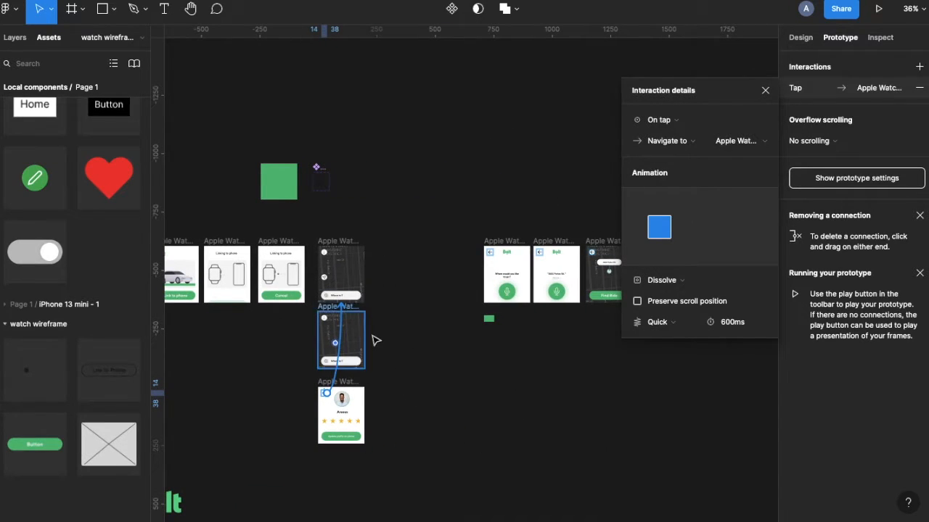
scroll(374, 340, left, 3)
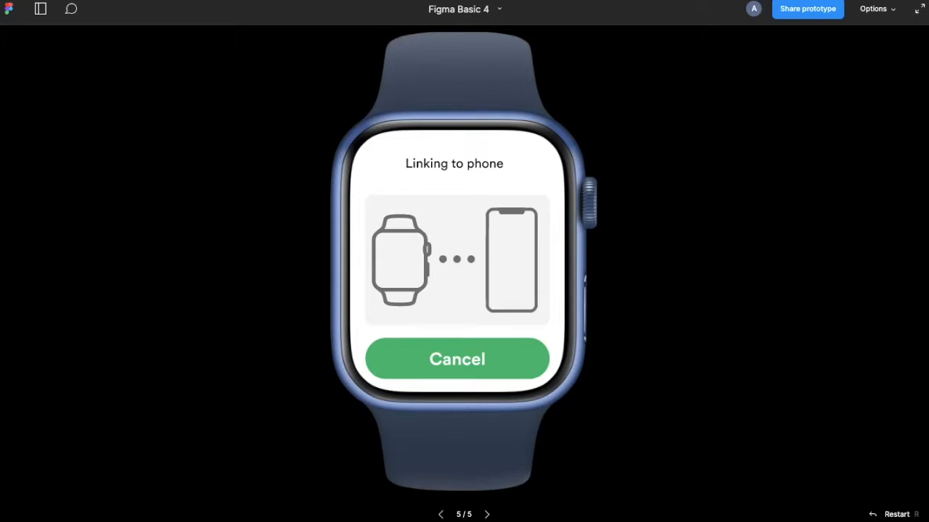
click(470, 343)
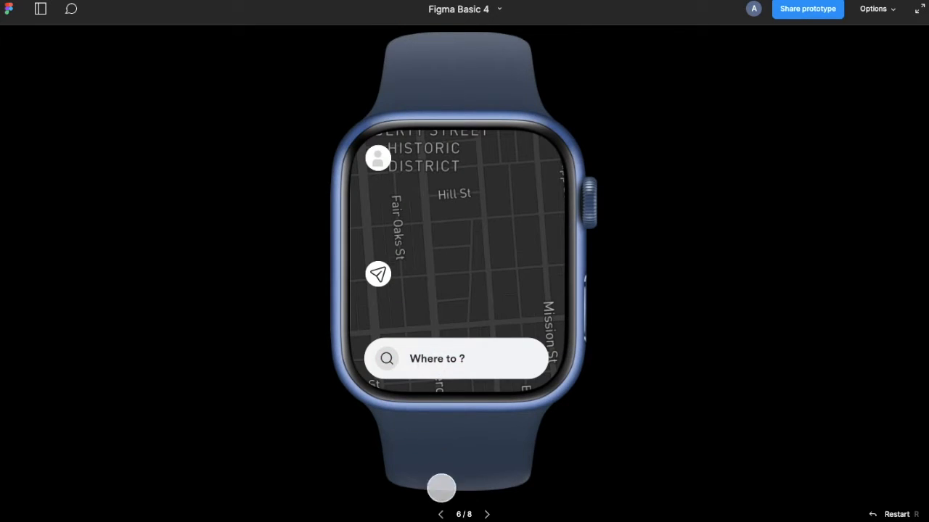
click(441, 514)
click(440, 514)
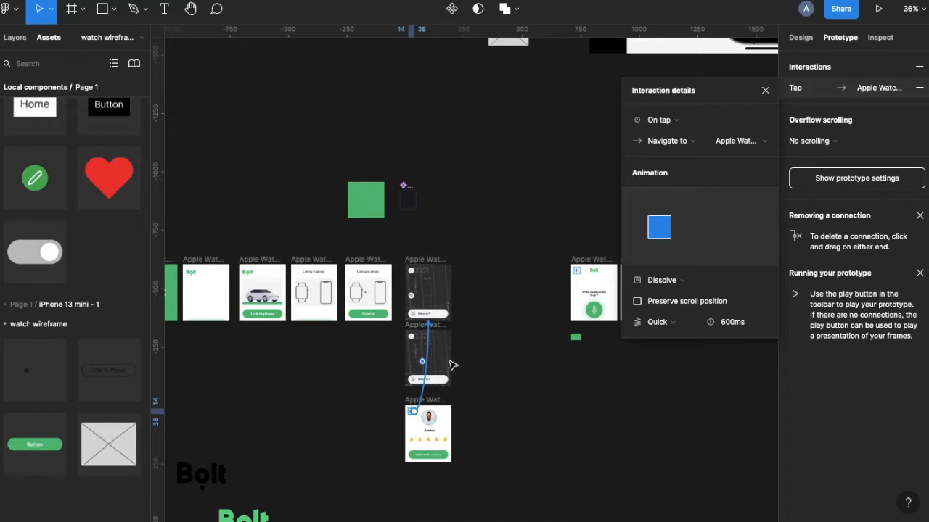
- Set the After delay trigger from Apple Watch 45mm - 49 to the map screen to 1500 ms
scroll(311, 255, up, 5)
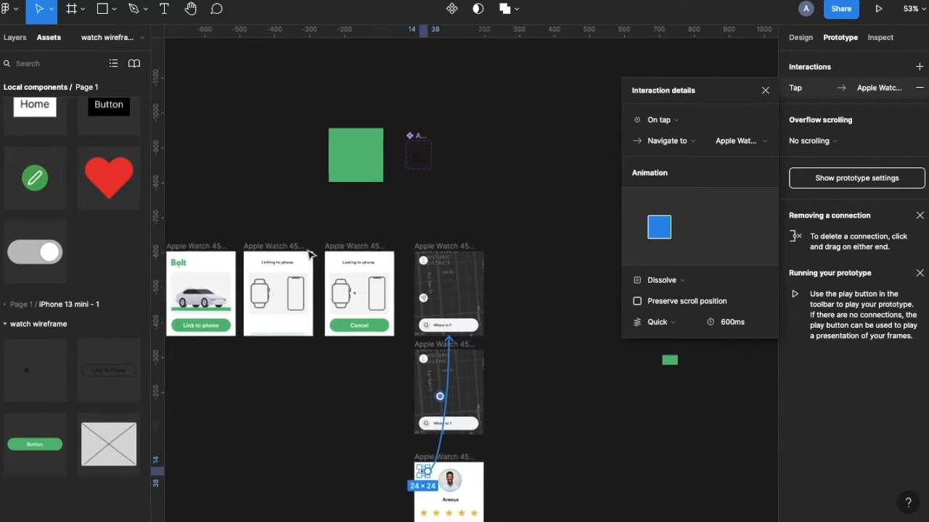
click(345, 251)
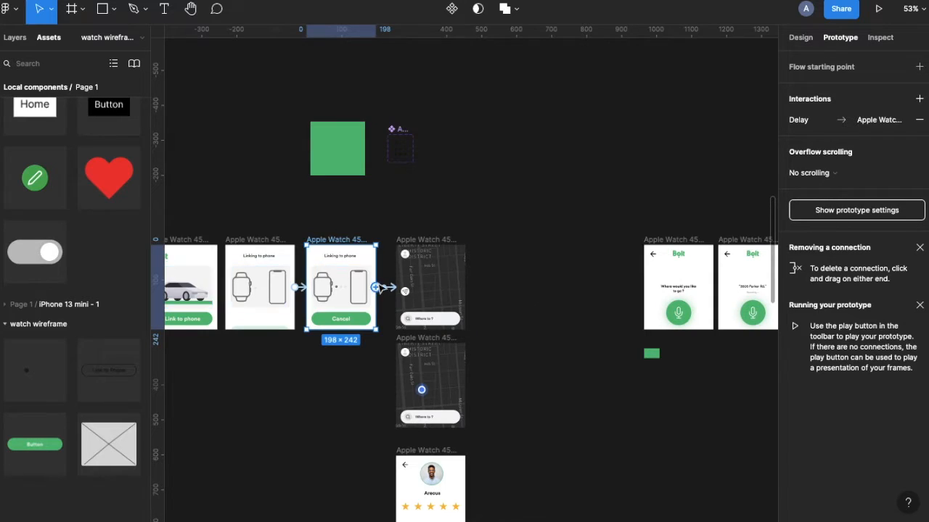
click(387, 287)
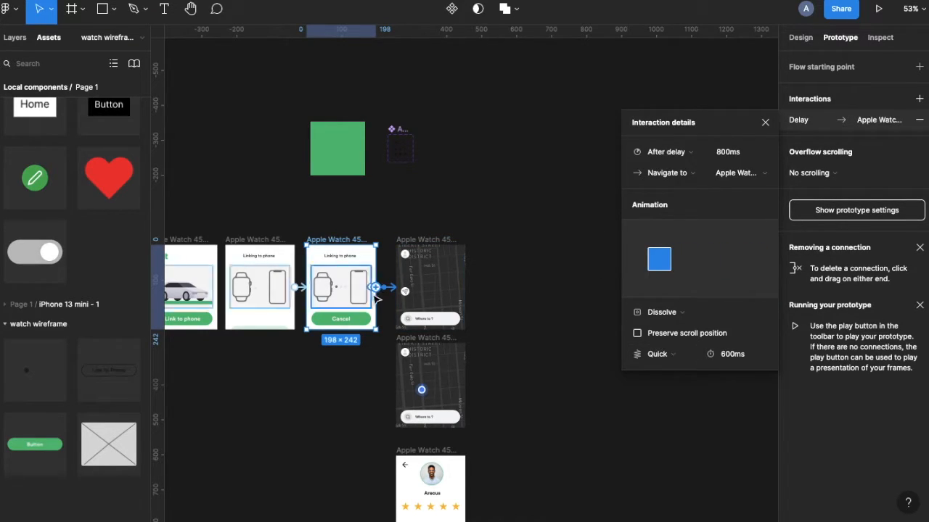
click(731, 361)
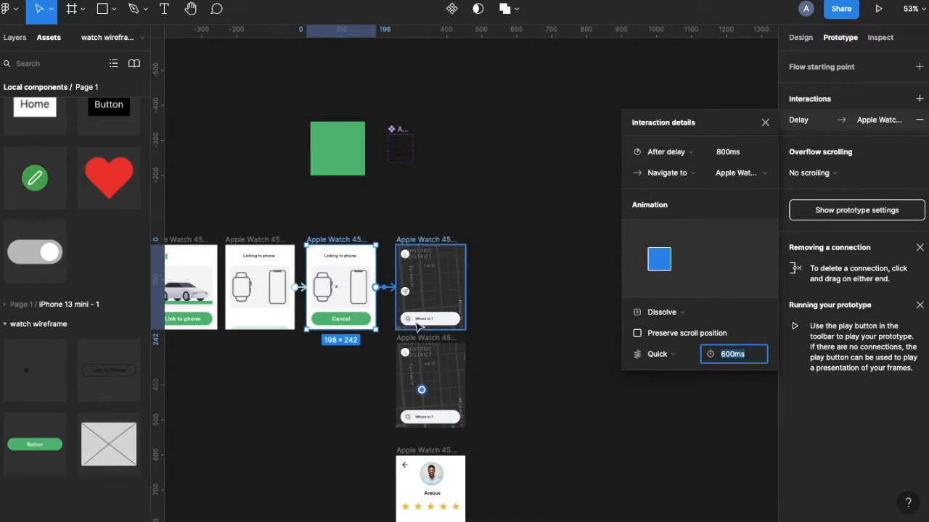
click(728, 159)
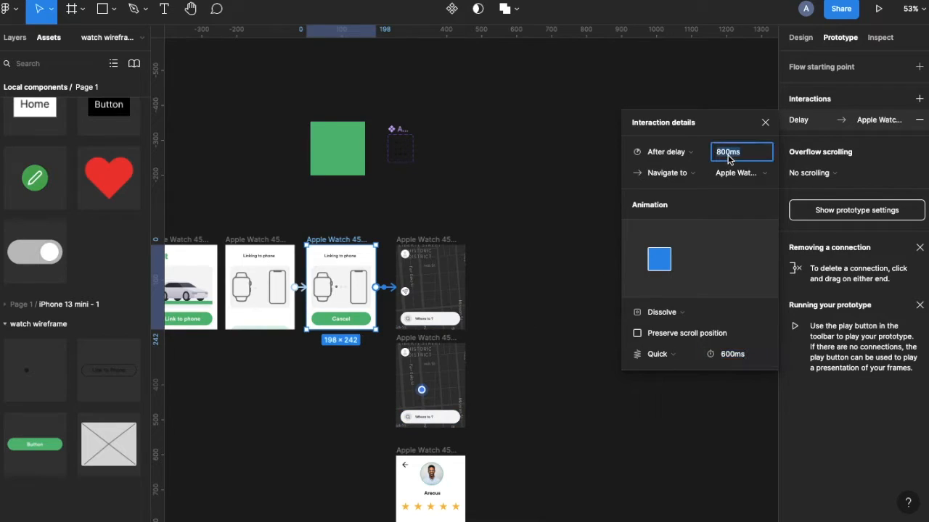
text(1500)
key(Return)
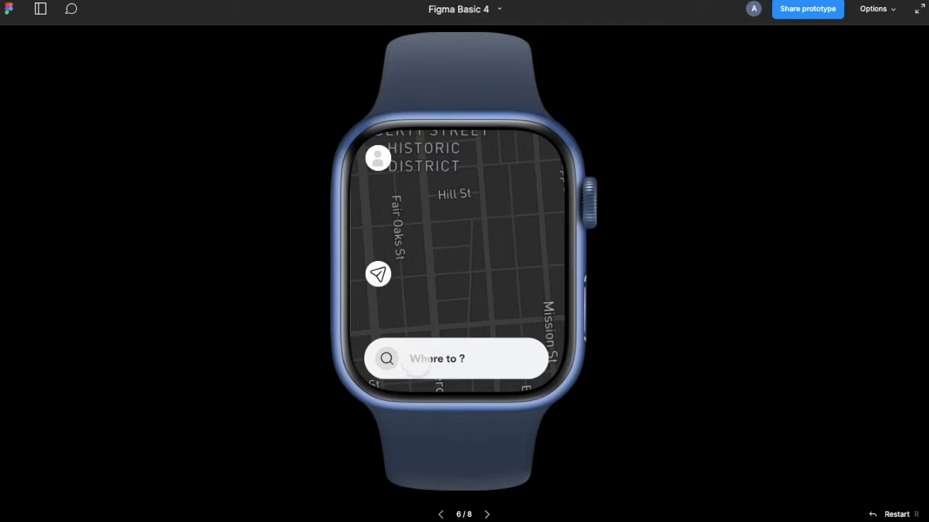
- Replay the phone-linking sequence in the prototype preview to check the timing before the map screen
click(440, 514)
click(440, 514)
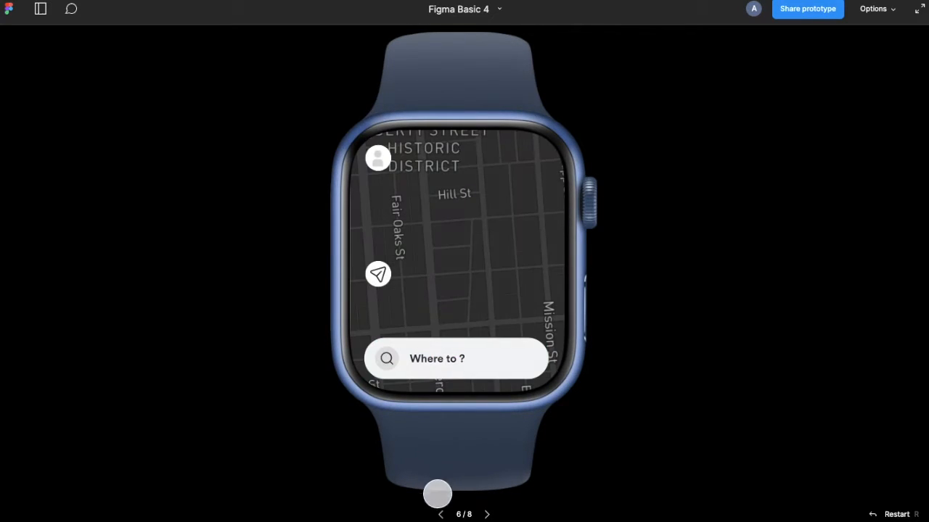
click(439, 515)
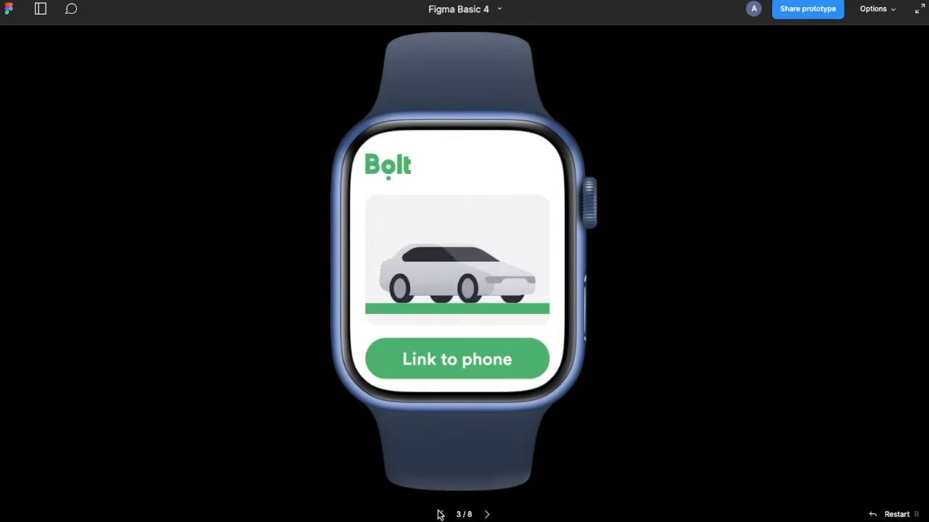
click(488, 515)
click(488, 514)
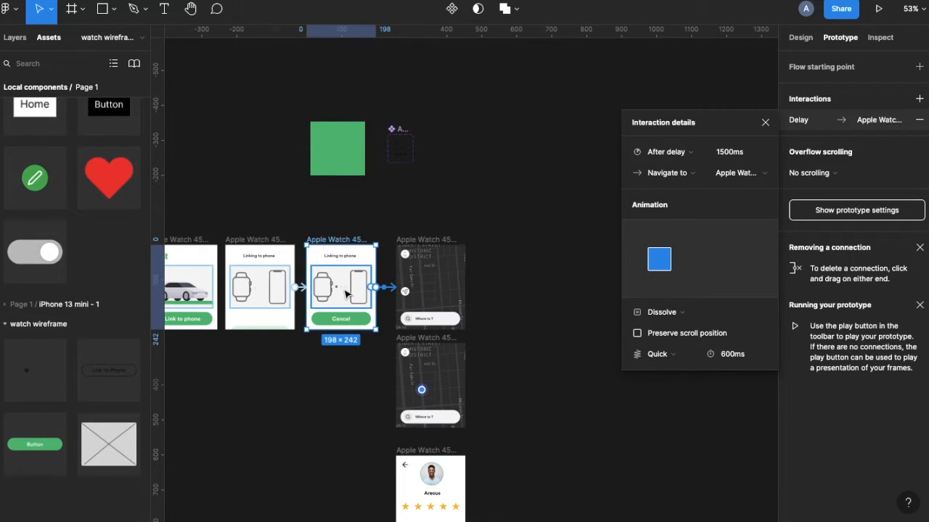
- Inspect the loading dots and the interaction details of the connections from Apple Watch 45mm - 33 to 49 and from 49 to 34
click(345, 290)
scroll(345, 290, up, 5)
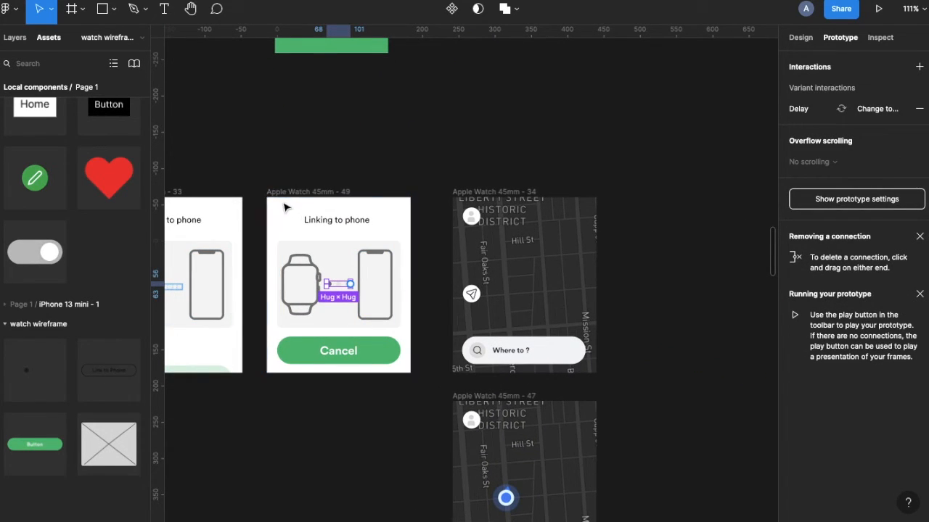
click(226, 202)
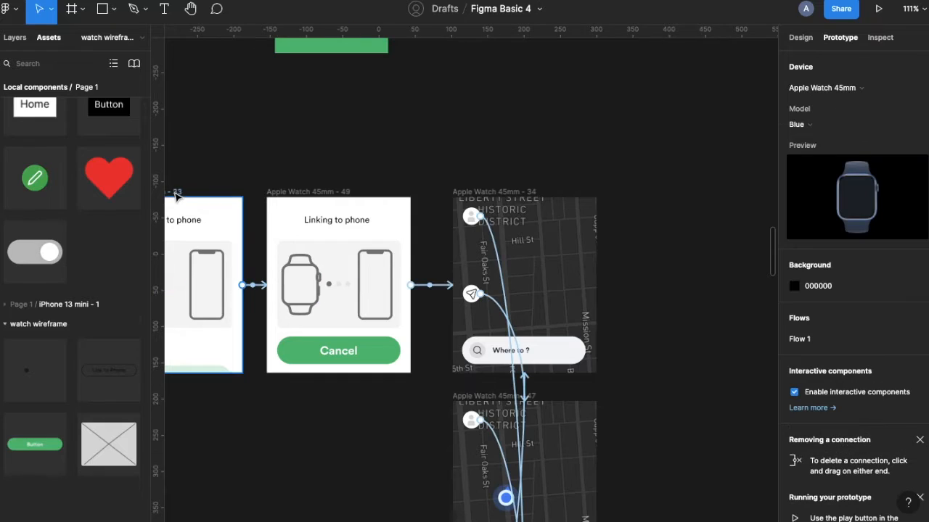
click(257, 286)
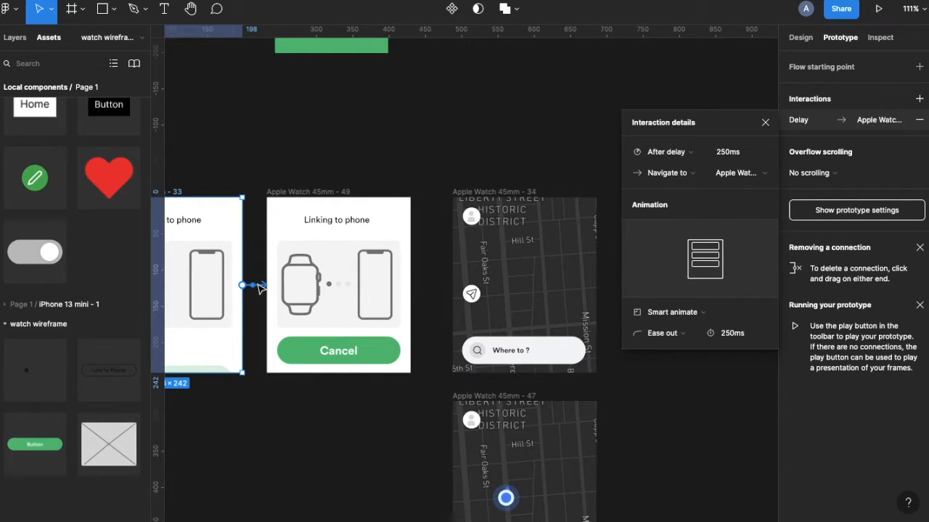
click(302, 192)
click(436, 290)
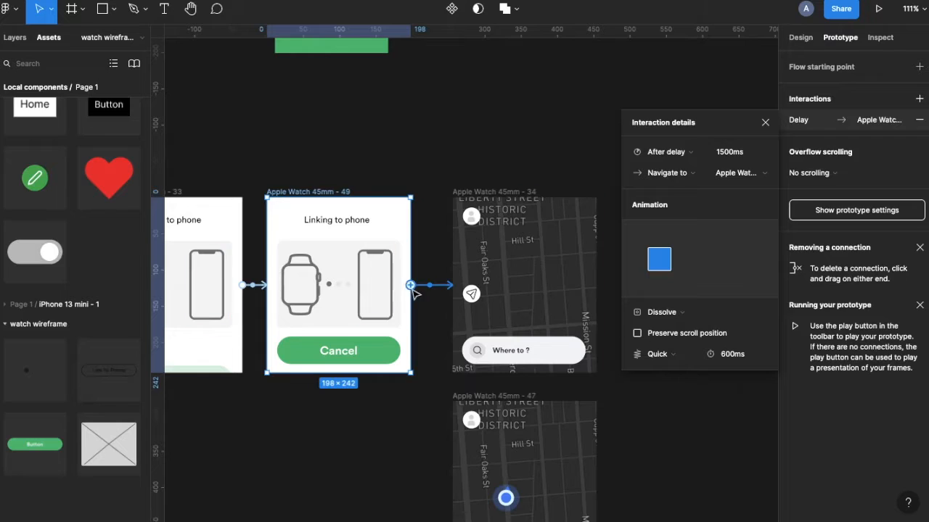
- Test the map's location arrow, the profile icon and the profile screen's back arrow in the prototype preview
scroll(481, 278, right, 5)
scroll(481, 278, down, 2)
scroll(361, 226, left, 4)
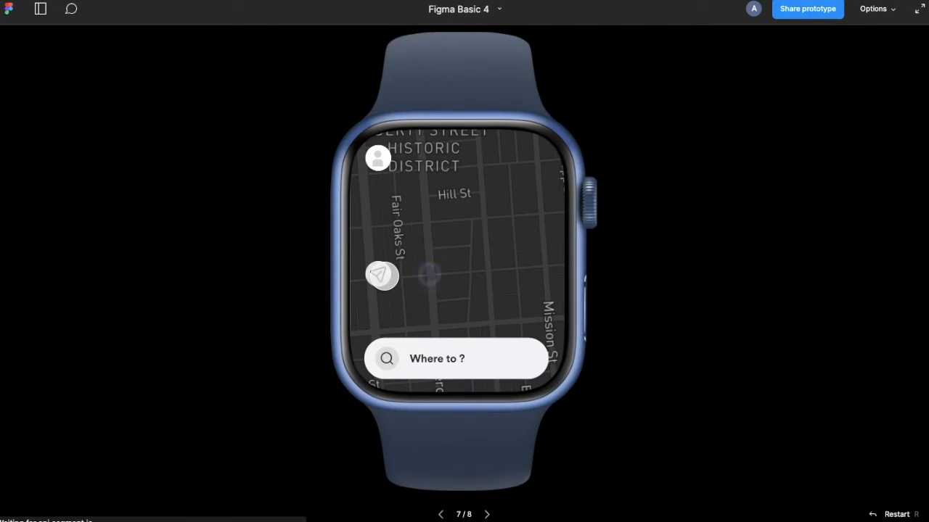
click(382, 274)
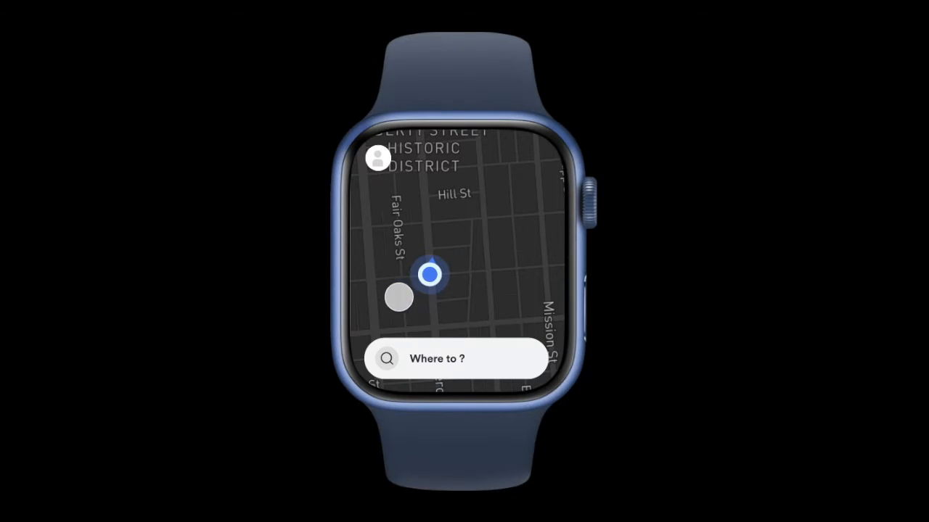
click(380, 166)
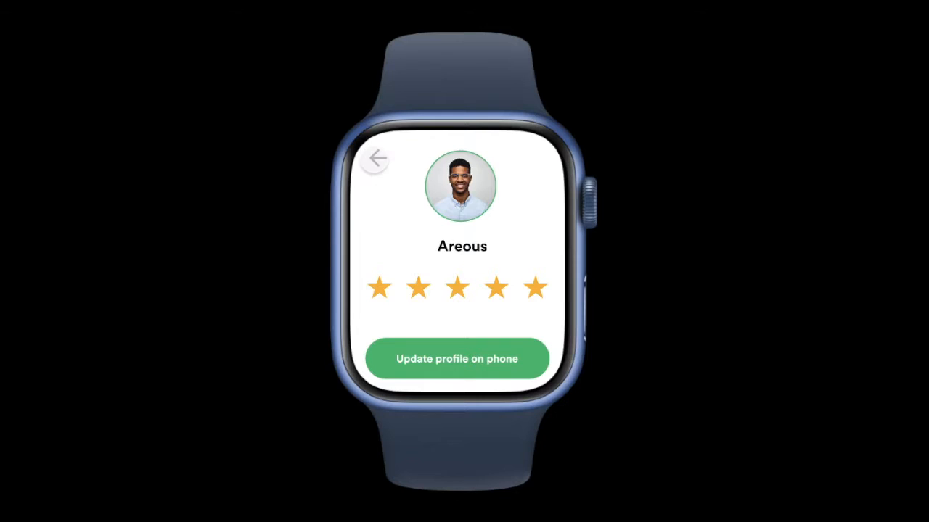
click(377, 160)
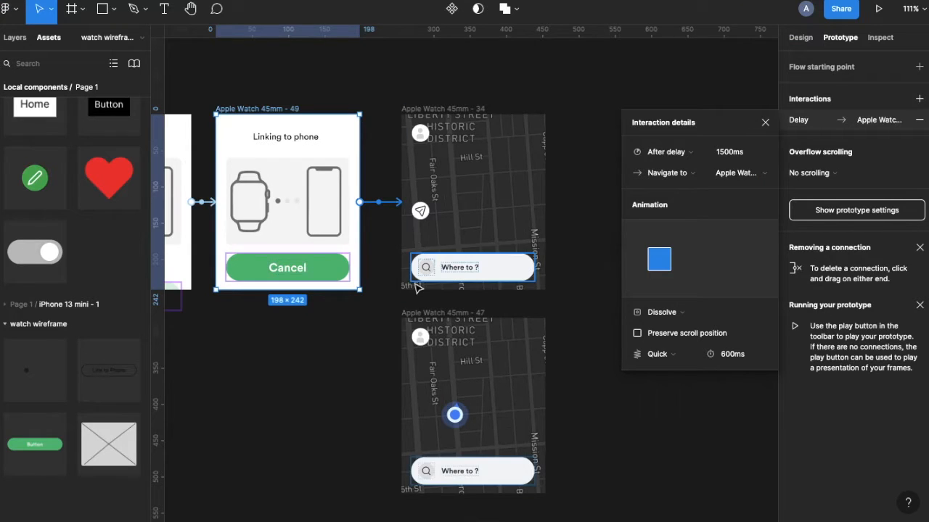
- Move the "Where would you like to go?" watch frame next to the first map frame
scroll(419, 290, down, 3)
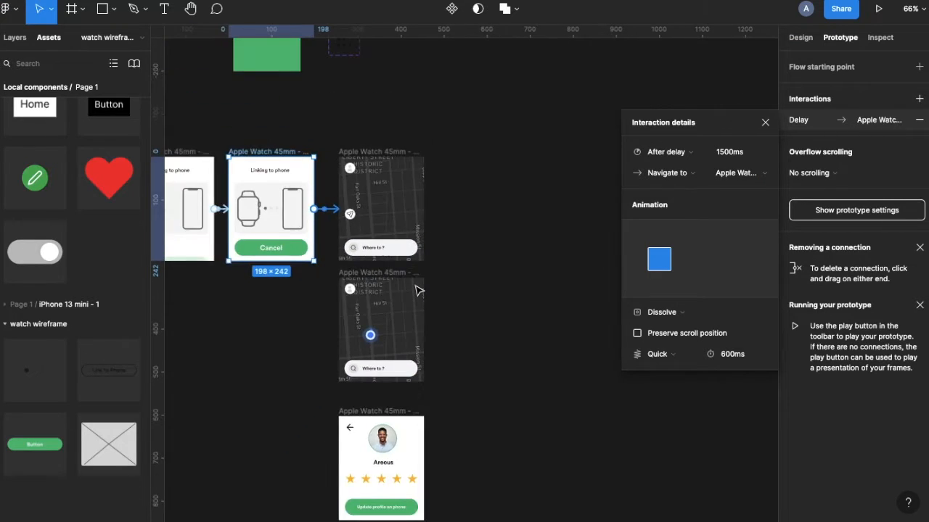
scroll(419, 290, down, 3)
click(496, 185)
drag(497, 186, 358, 187)
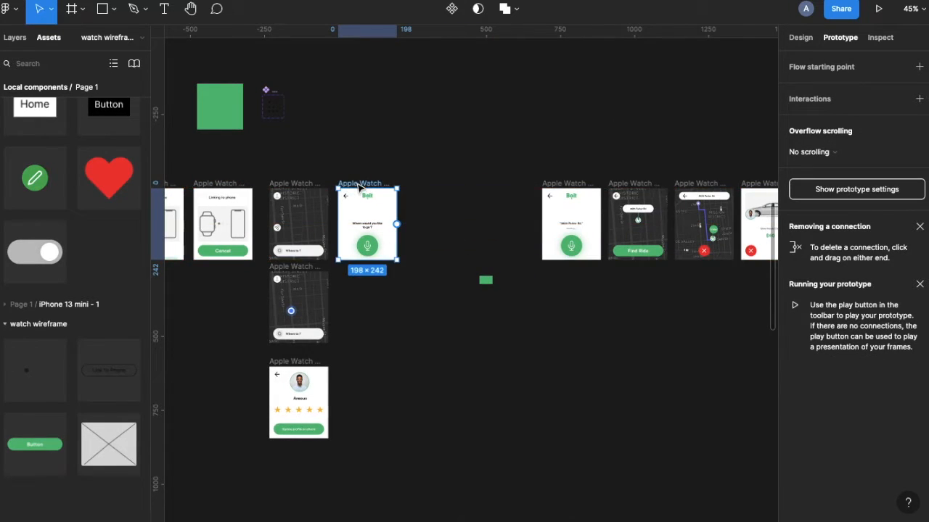
- Link the "Where to ?" search bar on frame Apple Watch 45mm - 34 to frame Apple Watch 45mm - 35
click(277, 278)
scroll(291, 257, up, 5)
click(316, 233)
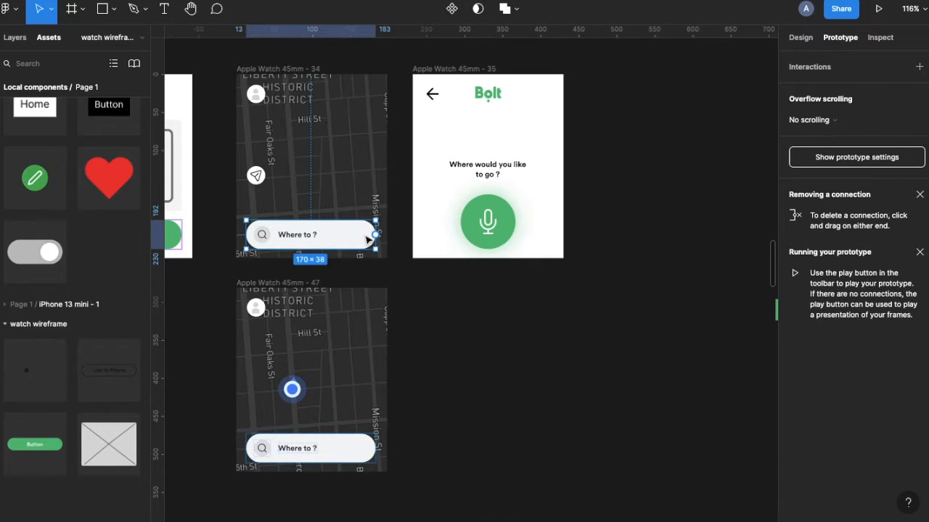
drag(376, 236, 435, 213)
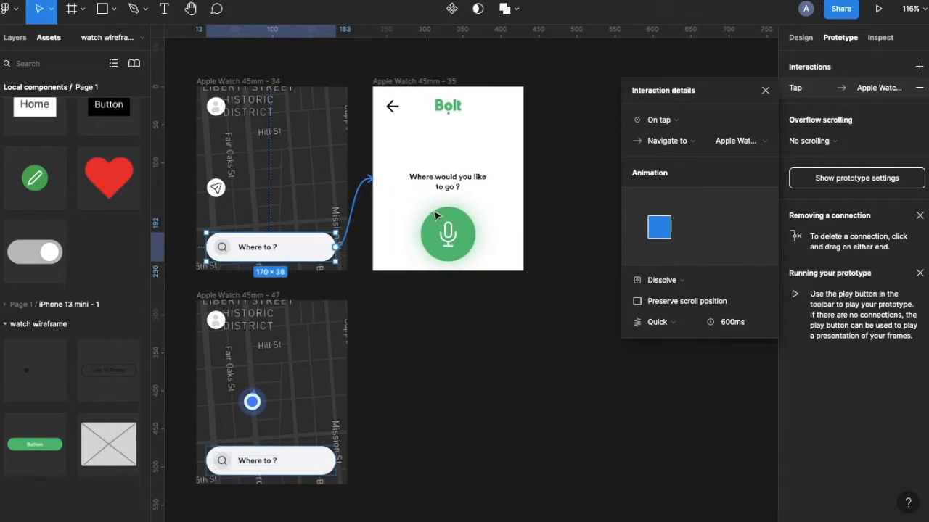
- Link the back arrow on the "Where would you like to go?" frame to the first map frame
scroll(600, 321, down, 5)
scroll(599, 321, right, 3)
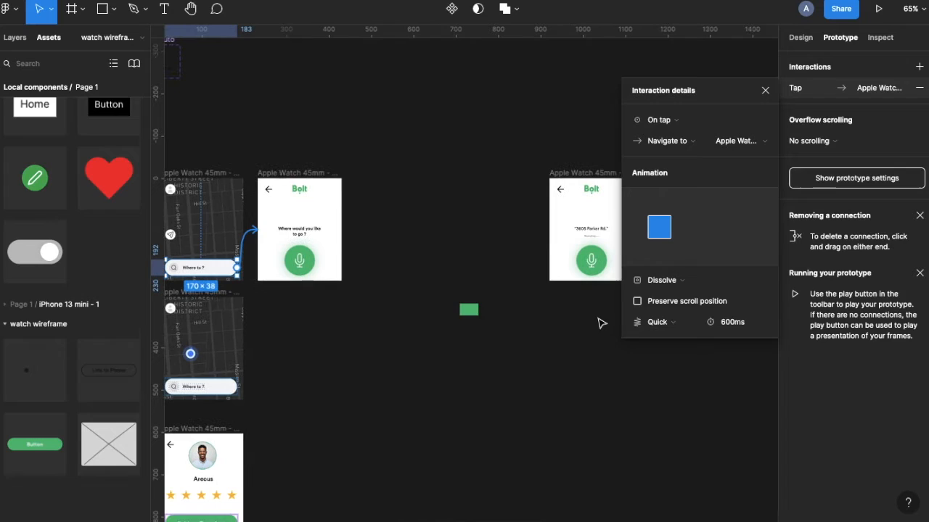
scroll(599, 321, down, 2)
click(268, 188)
drag(279, 188, 222, 203)
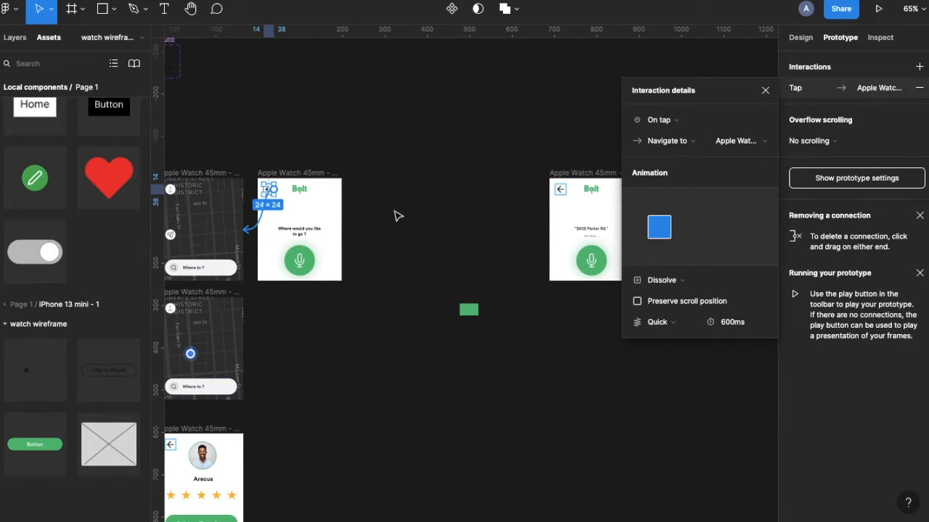
- Link the back arrow on the "Searching" frame to the first map frame, and move that frame beside the "Where would you like to go?" frame
click(560, 190)
drag(570, 190, 205, 217)
drag(564, 173, 365, 174)
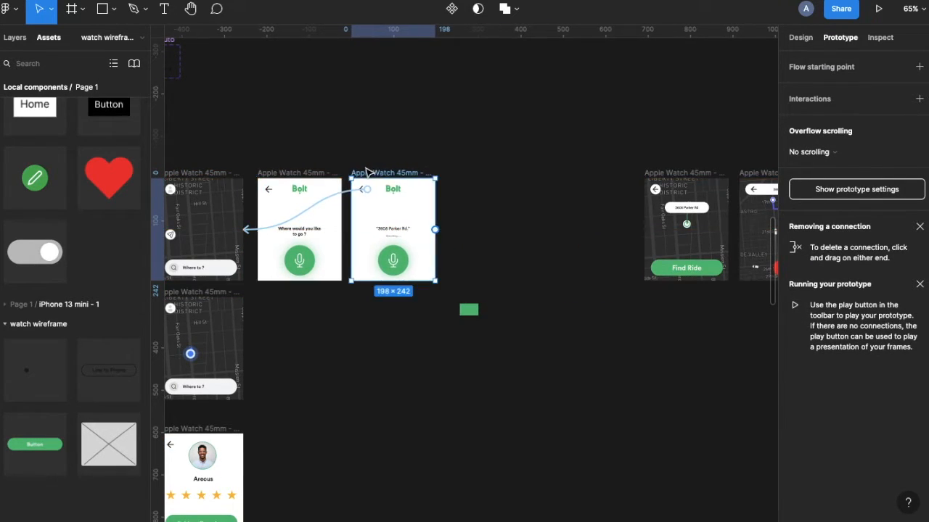
- Link the green microphone circle on frame Apple Watch 45mm - 35 to frame Apple Watch 45mm - 36
click(309, 258)
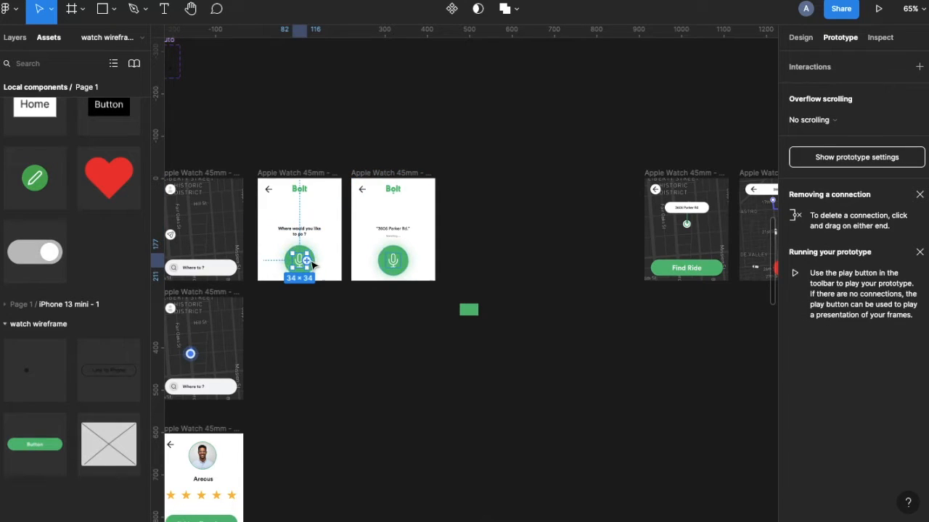
scroll(312, 265, up, 3)
scroll(313, 267, down, 3)
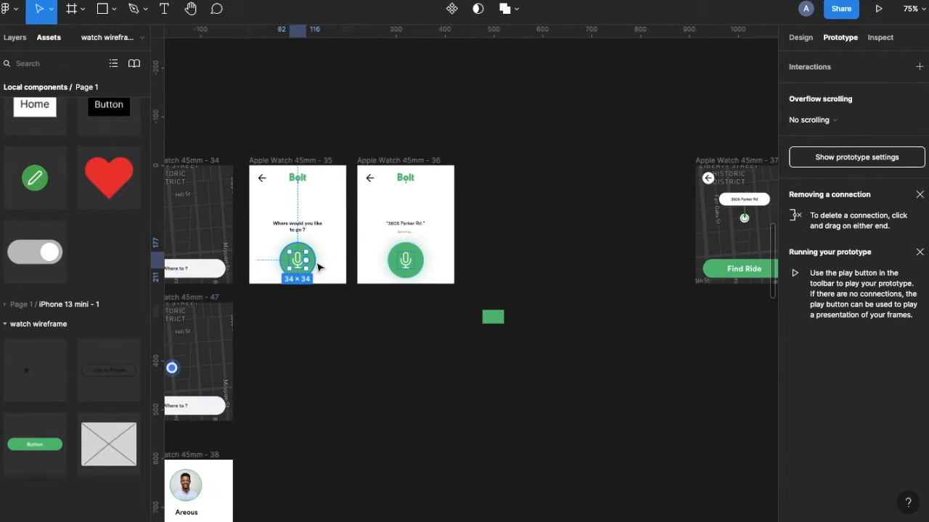
key(Escape)
drag(316, 260, 413, 248)
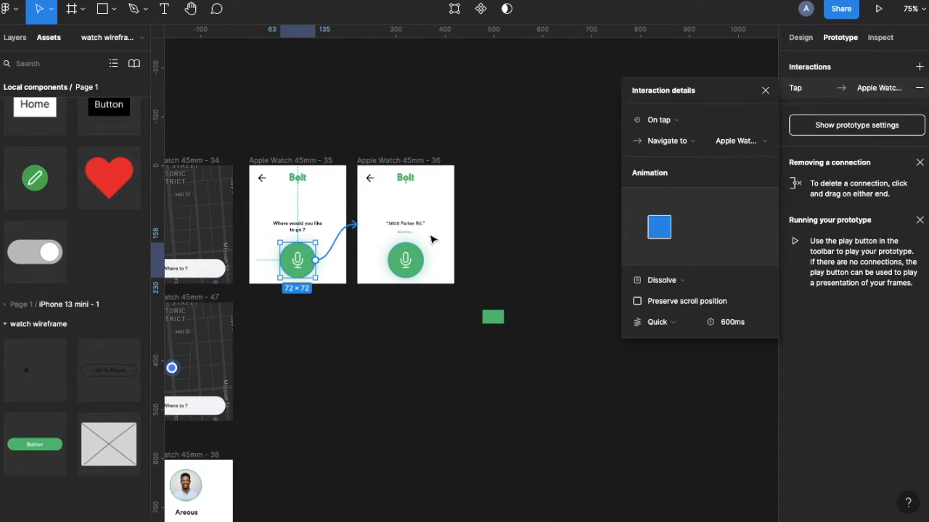
- Duplicate frame Apple Watch 45mm - 36 and place the copy directly beside it on the far side from frame 35
scroll(457, 223, up, 5)
scroll(357, 219, left, 3)
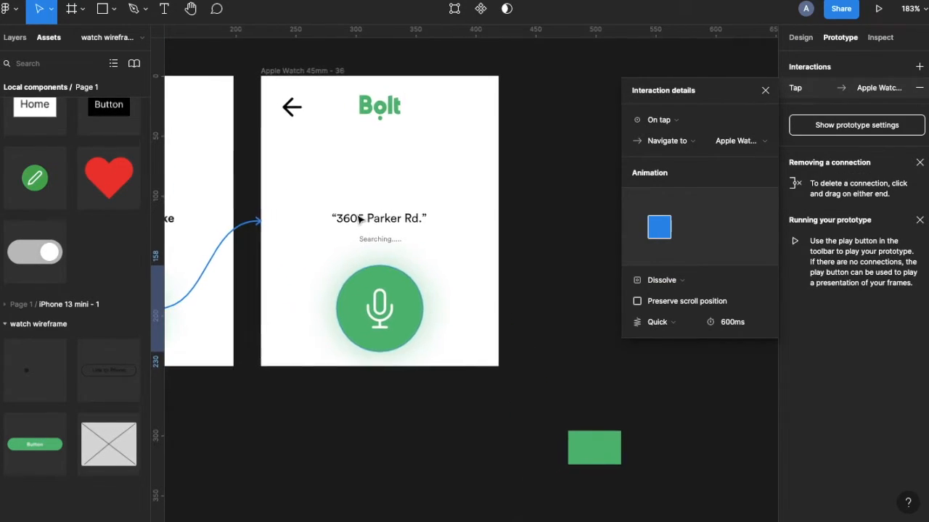
click(361, 220)
scroll(362, 221, up, 2)
scroll(361, 220, down, 3)
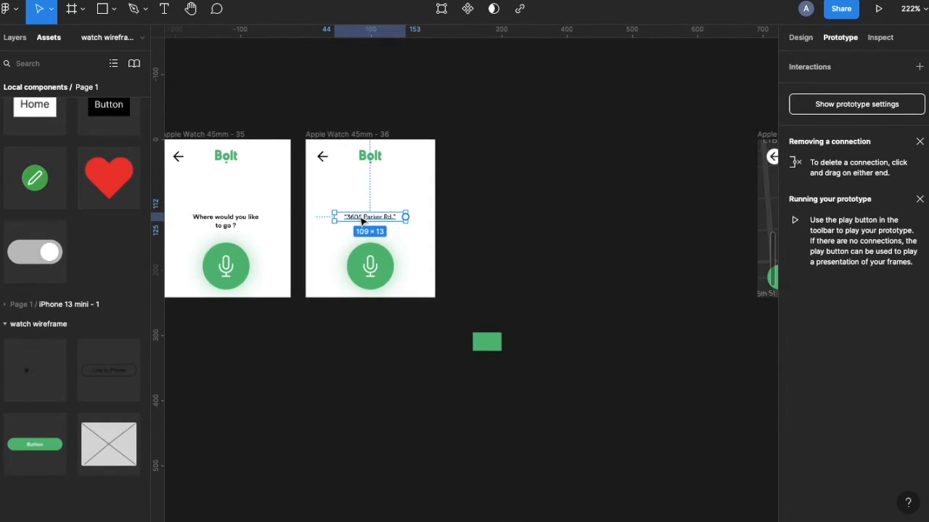
click(342, 136)
drag(342, 136, 490, 138)
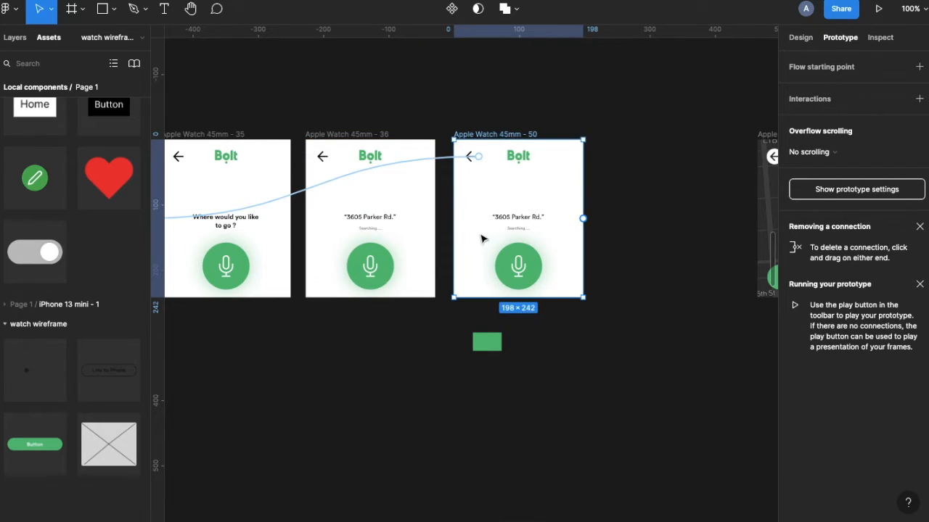
- Try to scale down the green microphone circle on frame Apple Watch 45mm - 36
scroll(481, 239, up, 3)
scroll(481, 239, down, 2)
click(358, 280)
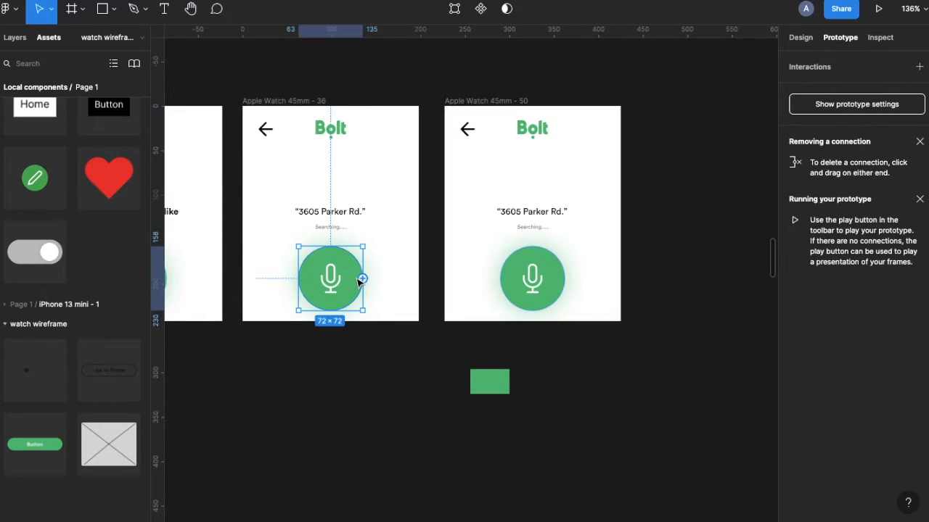
key(shift+p)
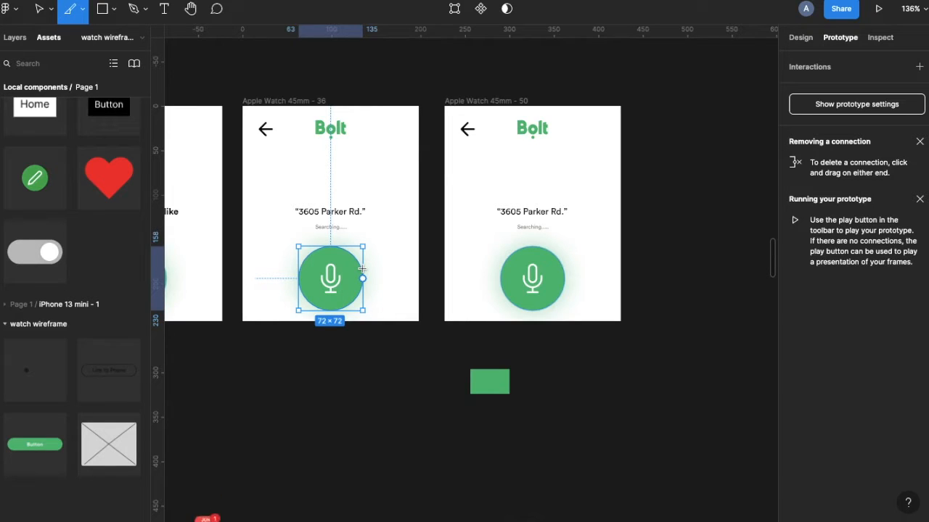
key(k)
drag(366, 247, 348, 259)
key(ctrl+z)
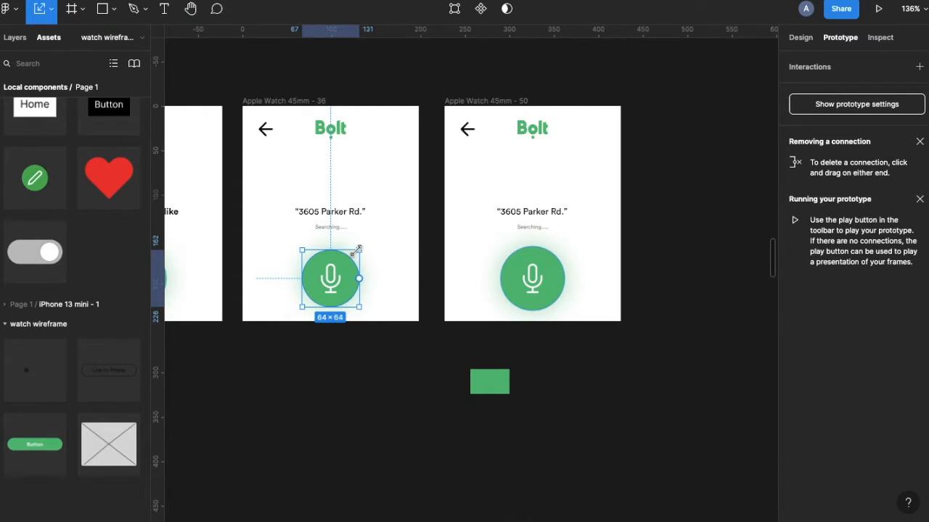
- On frame Apple Watch 45mm - 36, scale down the microphone circle together with its icon and set the address text's opacity to 30%
double_click(330, 277)
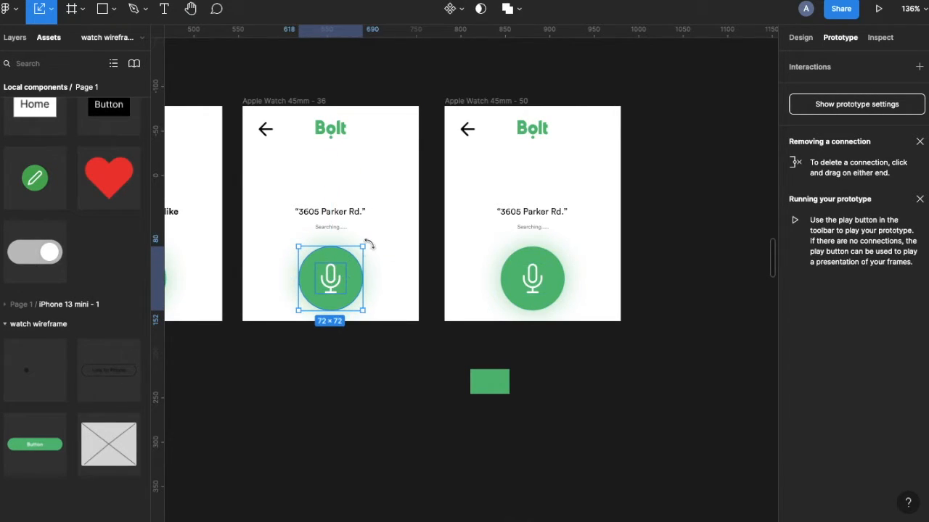
drag(365, 246, 343, 259)
click(330, 212)
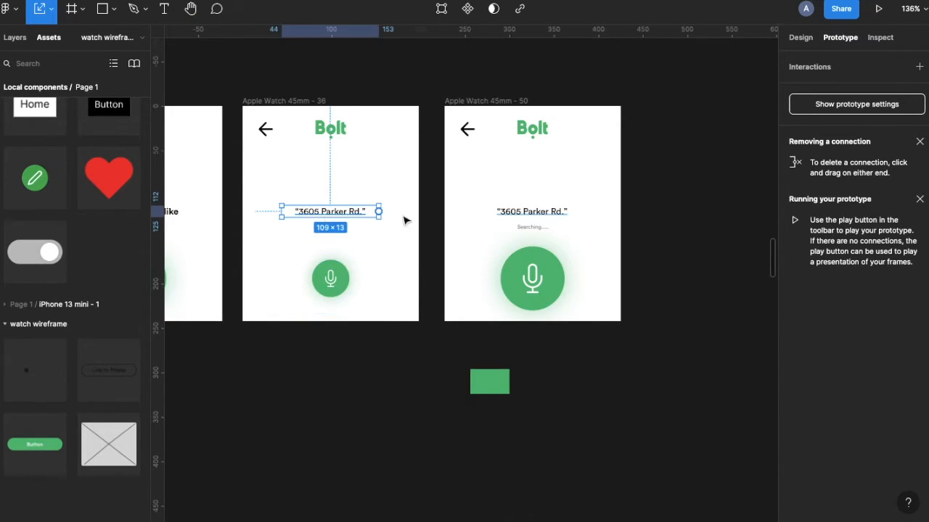
key(3)
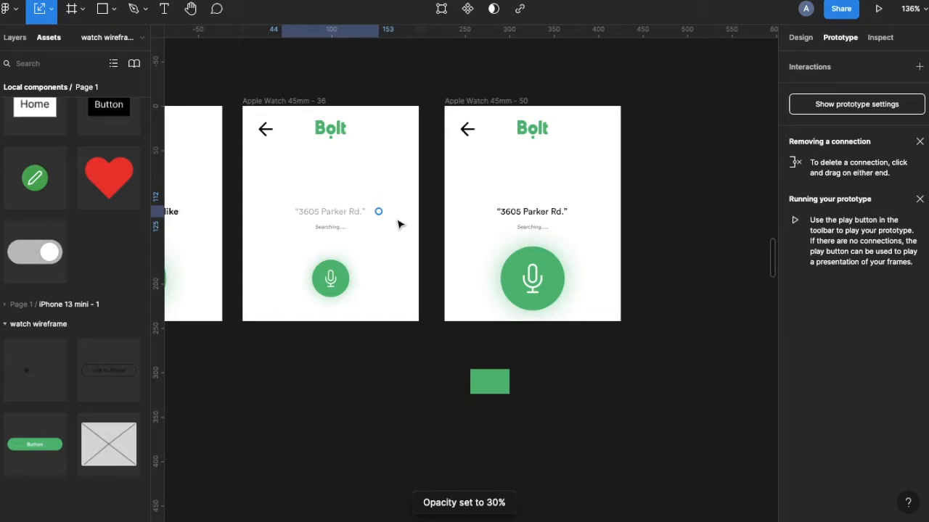
- Set the opacity of the "Searching" text on frame Apple Watch 45mm - 36 to 0%
click(339, 228)
key(0)
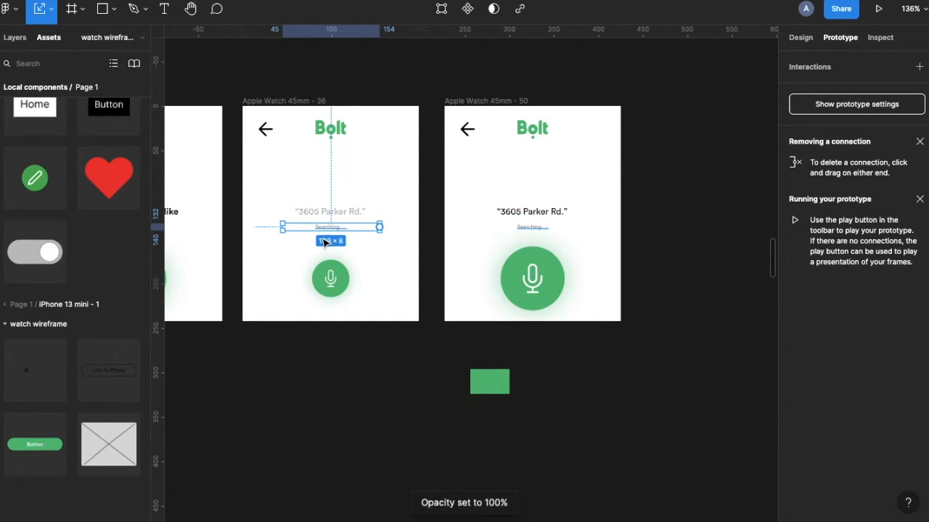
key(minus)
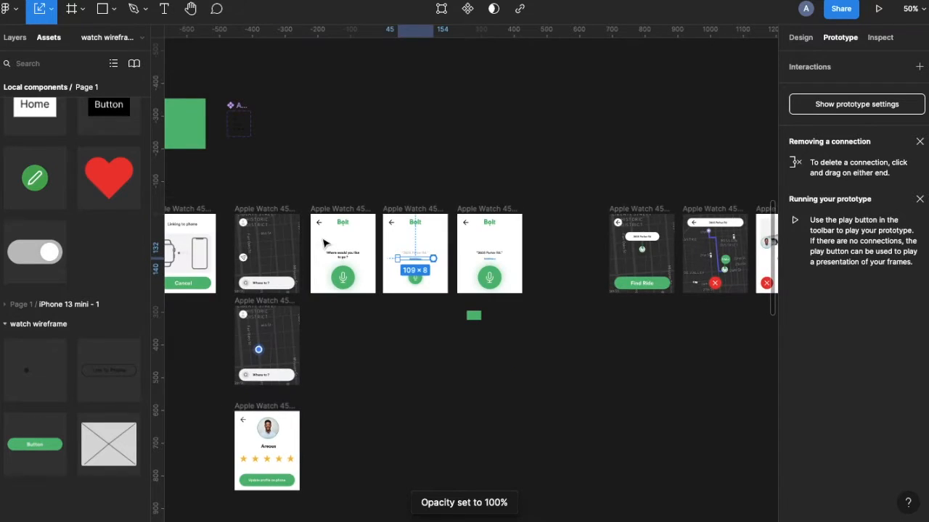
click(800, 38)
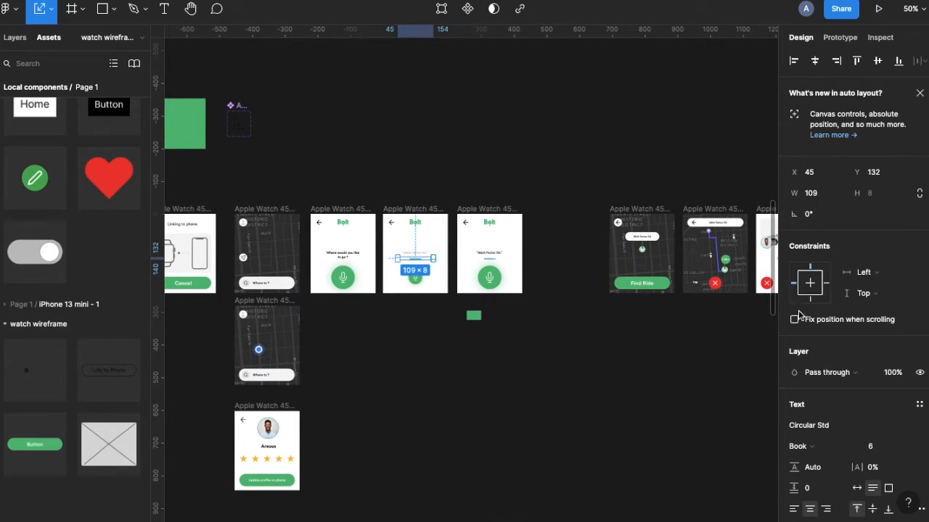
click(895, 373)
key(Return)
scroll(492, 340, up, 5)
scroll(491, 334, up, 3)
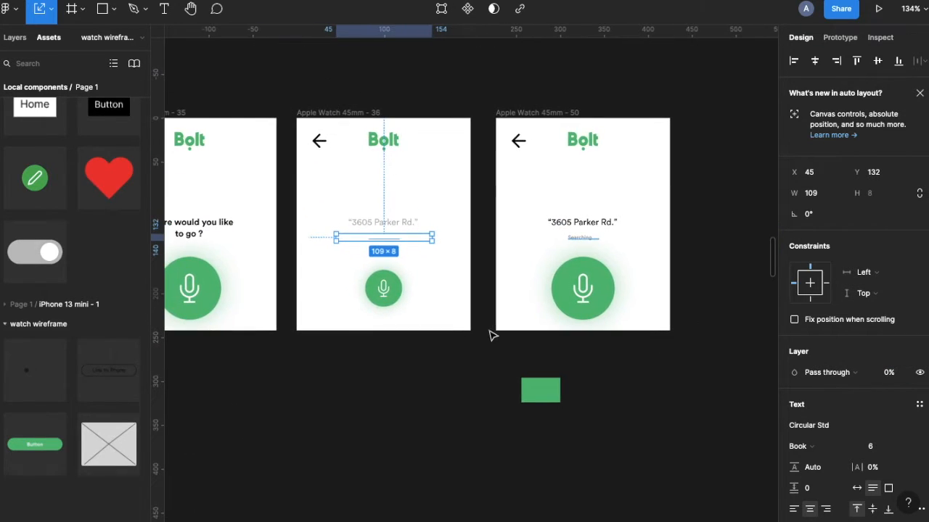
scroll(353, 208, left, 2)
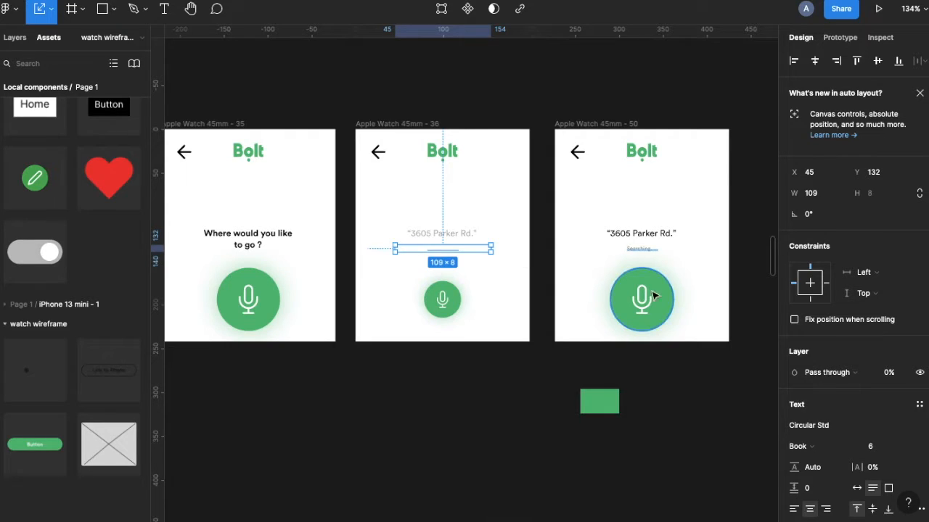
- Add a prototype connection from frame Apple Watch 45mm - 36 to frame Apple Watch 45mm - 50
click(218, 123)
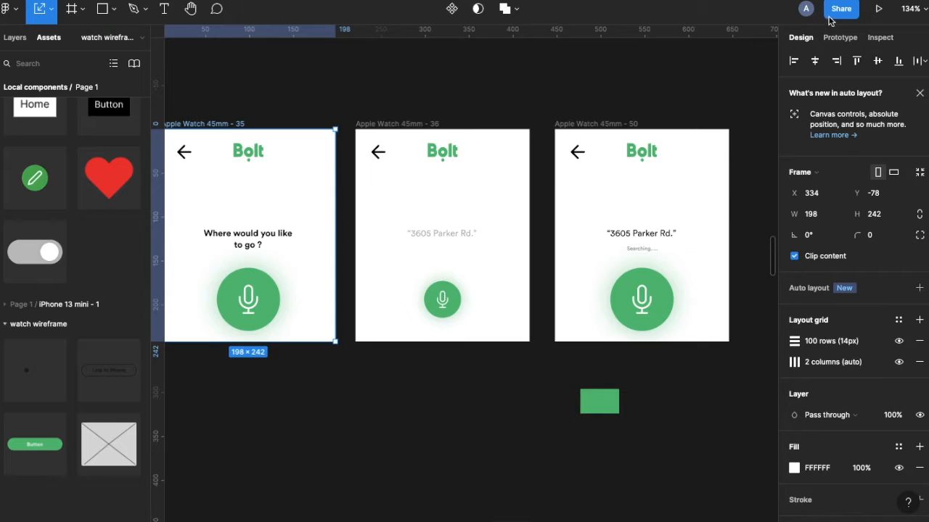
click(839, 37)
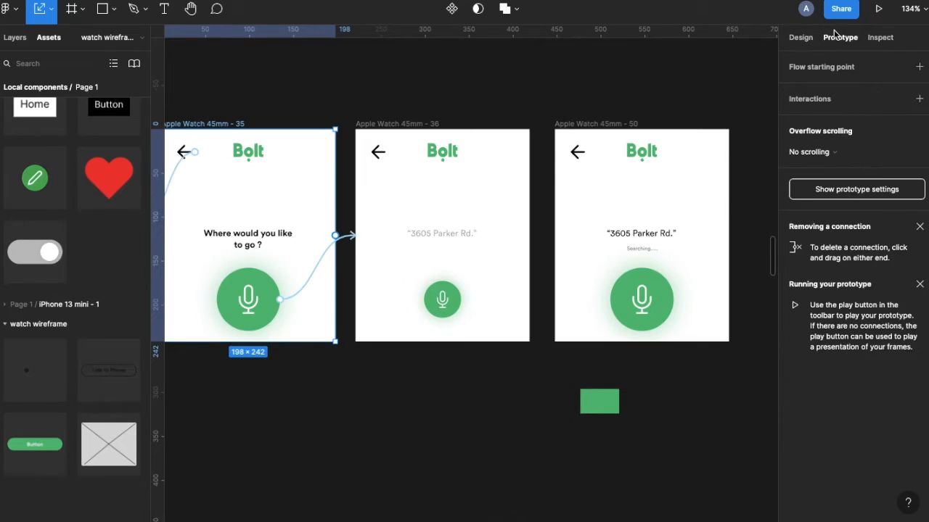
click(354, 237)
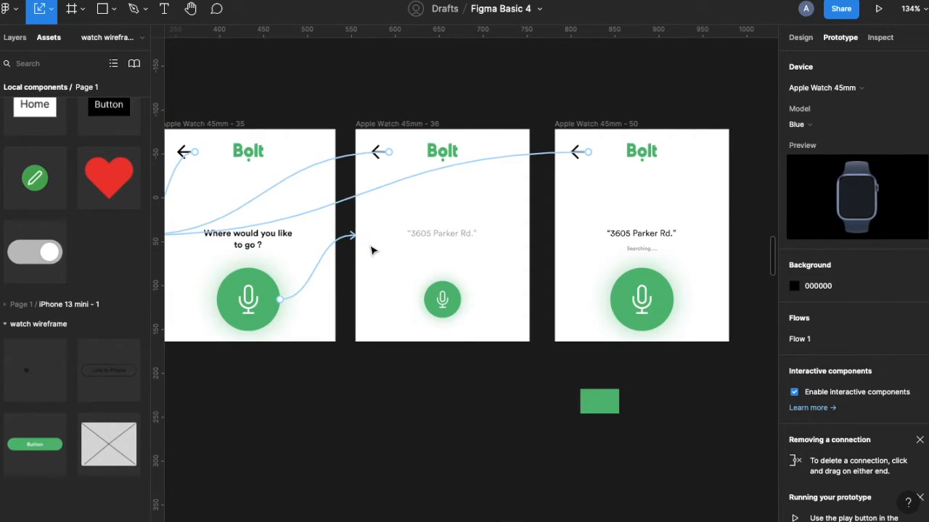
click(420, 136)
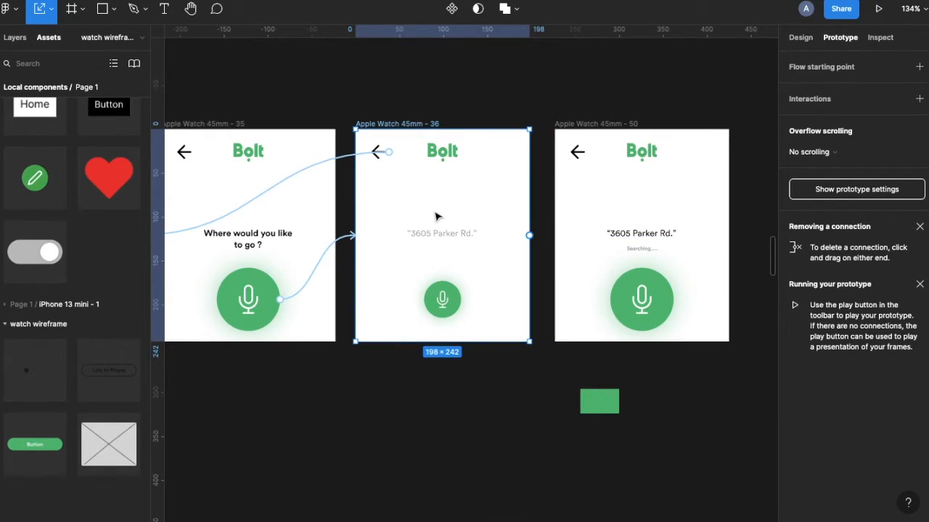
drag(530, 236, 583, 241)
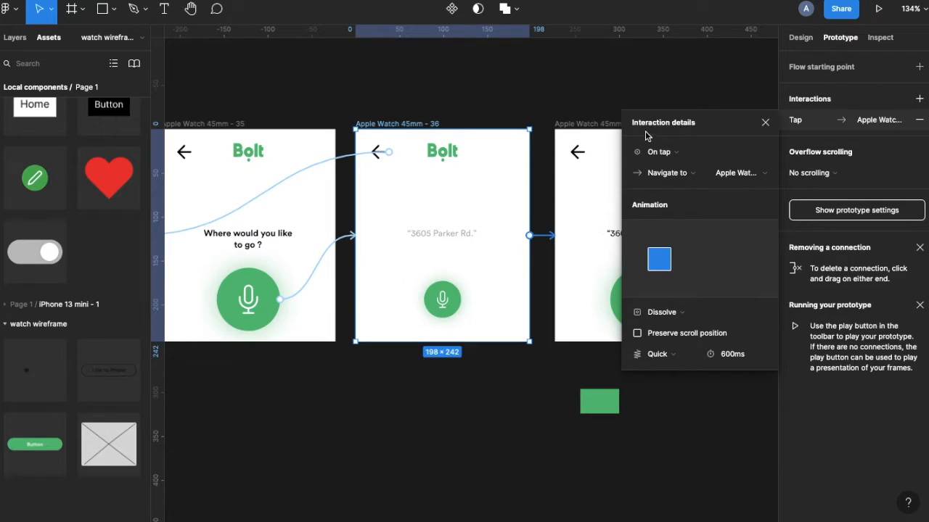
- Set the new connection's trigger to After delay and its animation to Smart animate
click(656, 153)
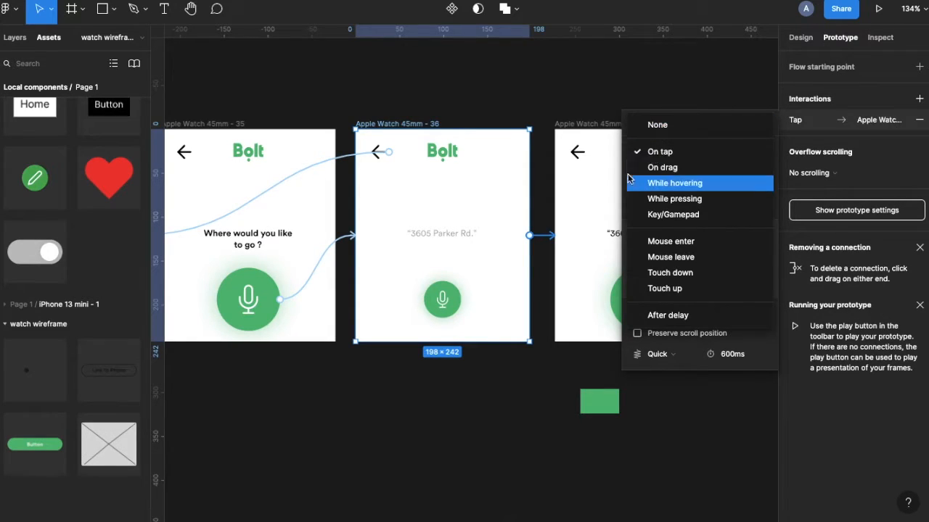
click(650, 313)
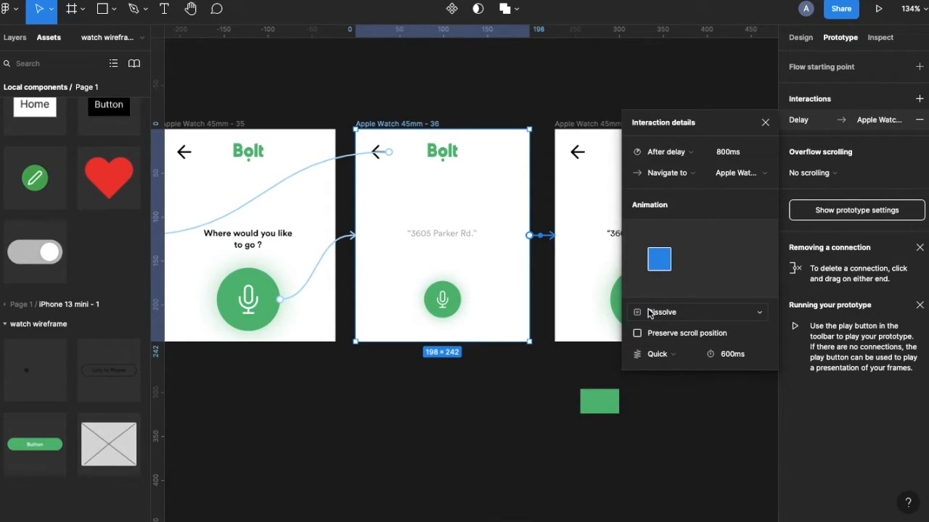
click(657, 313)
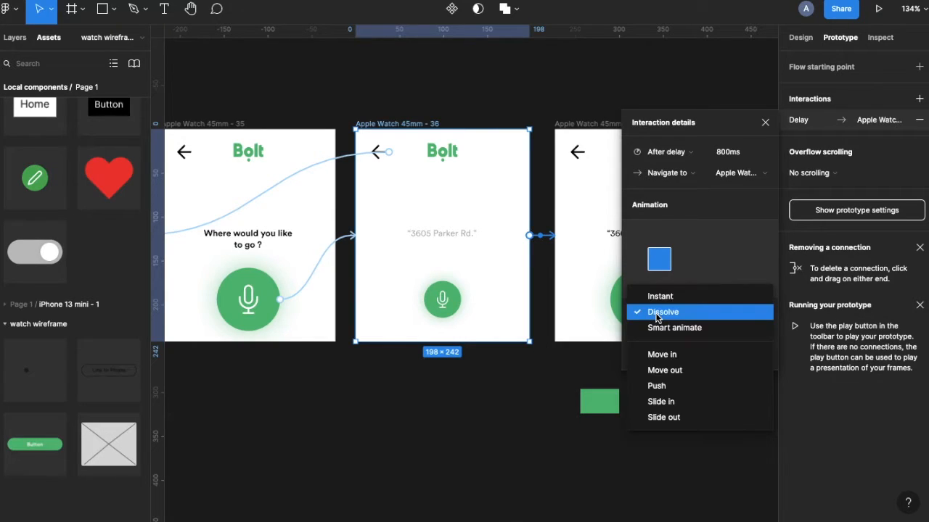
click(658, 327)
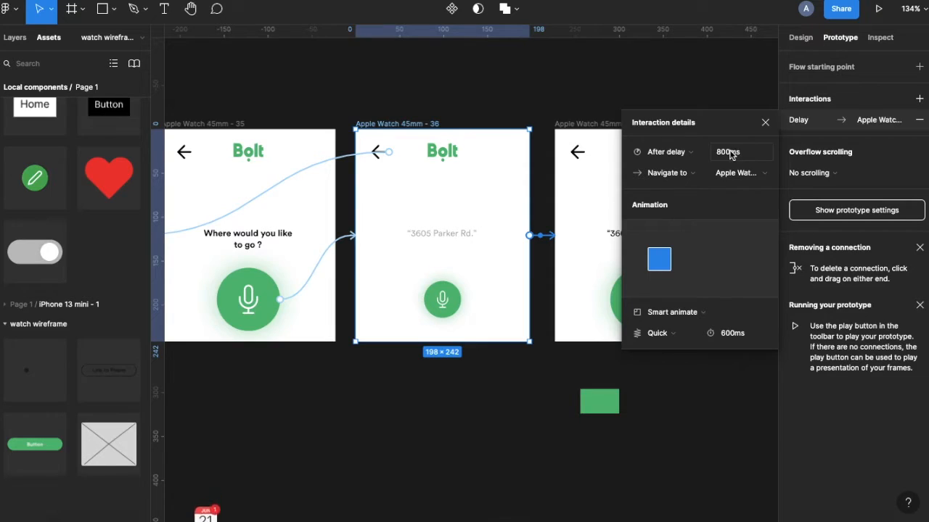
click(656, 333)
click(660, 173)
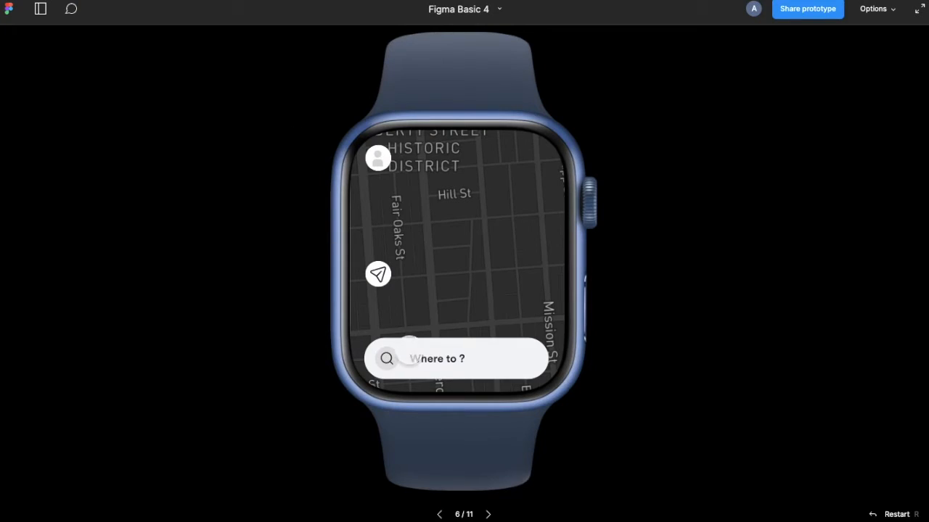
- Preview opening the destination search screen and inspect the connection from frame Apple Watch 45mm - 35's microphone circle to Apple Watch 45mm - 36
click(417, 362)
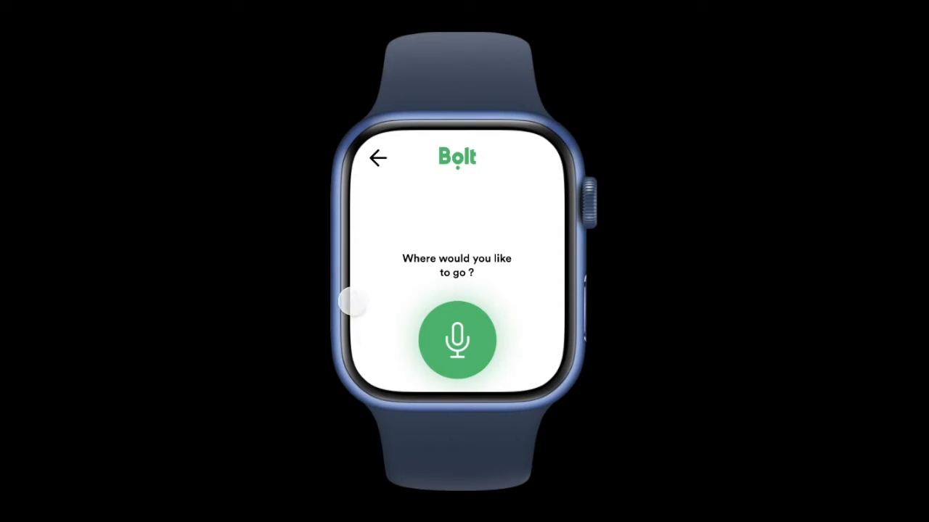
mouse_move(179, 2)
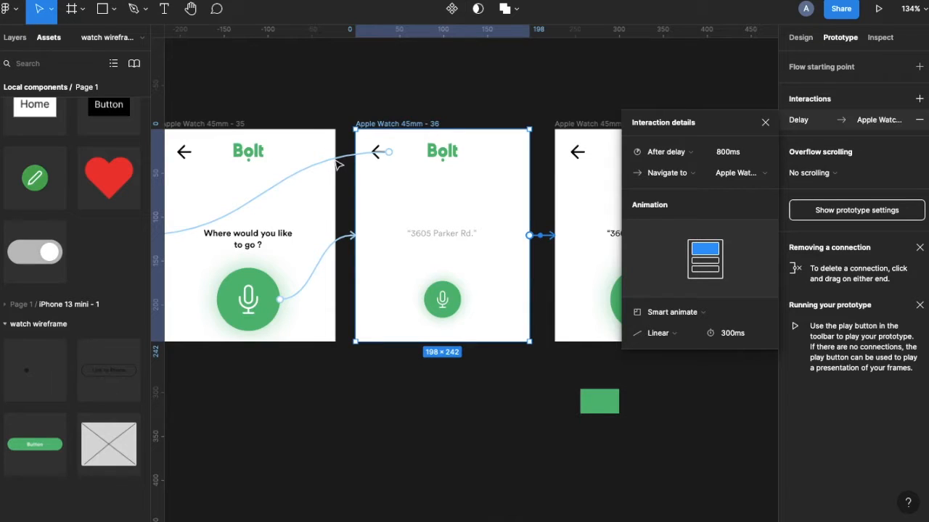
click(338, 244)
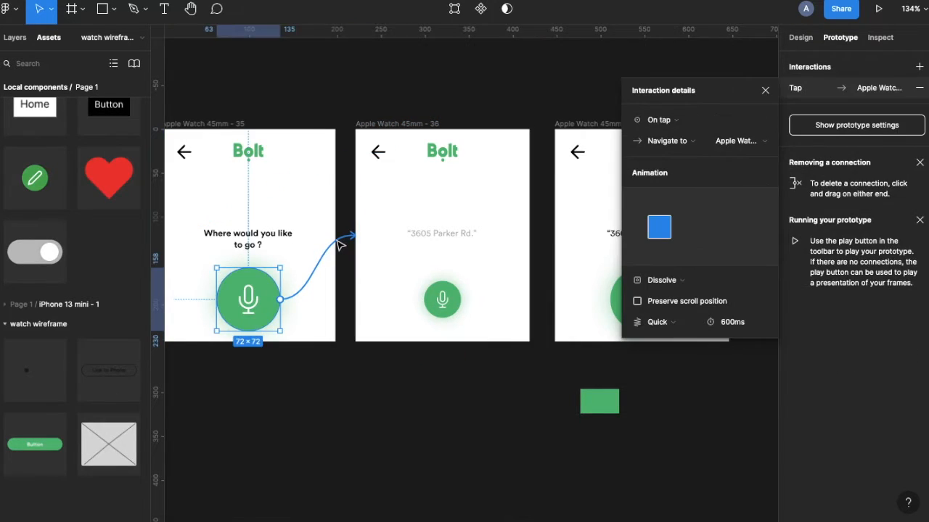
click(392, 126)
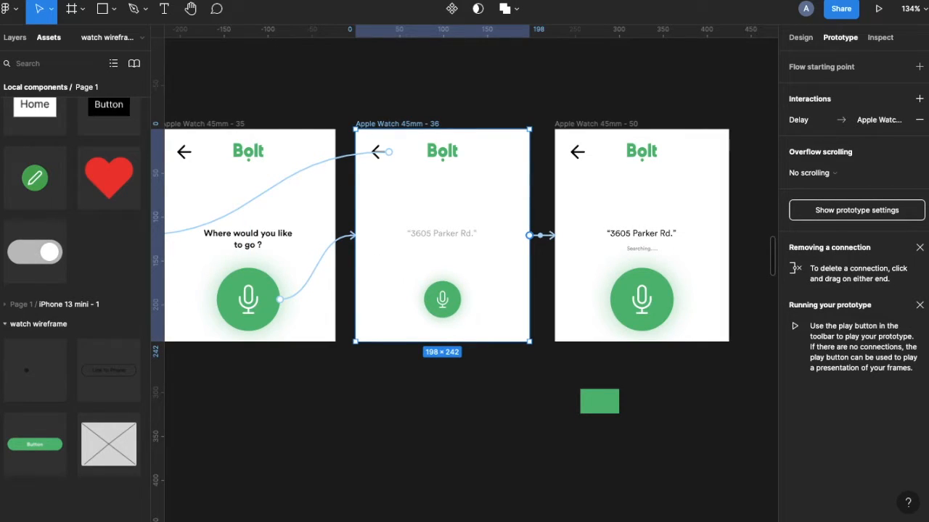
click(352, 242)
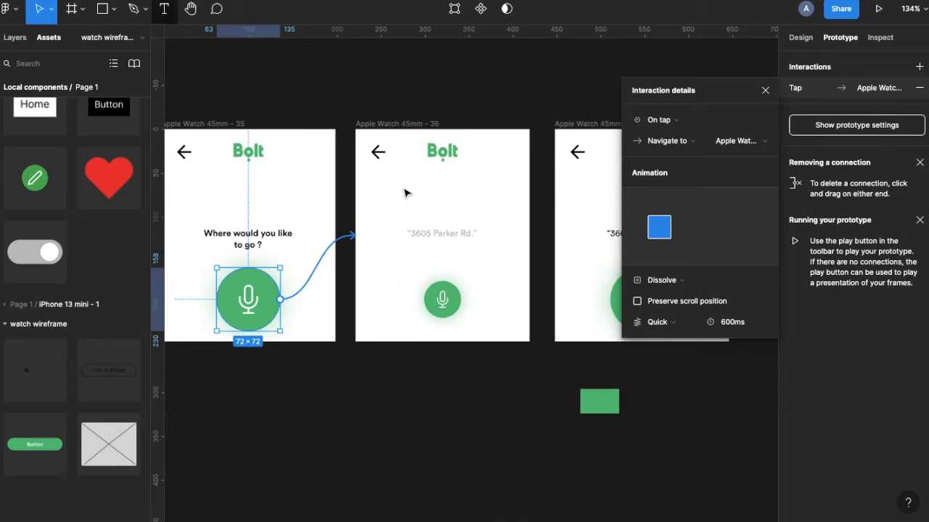
- Duplicate frame Apple Watch 45mm - 37 between it and Apple Watch 45mm - 50, and leave a gap between the copy and the original
scroll(401, 192, right, 5)
scroll(408, 201, down, 3)
drag(508, 160, 437, 158)
scroll(438, 158, up, 5)
scroll(549, 135, down, 2)
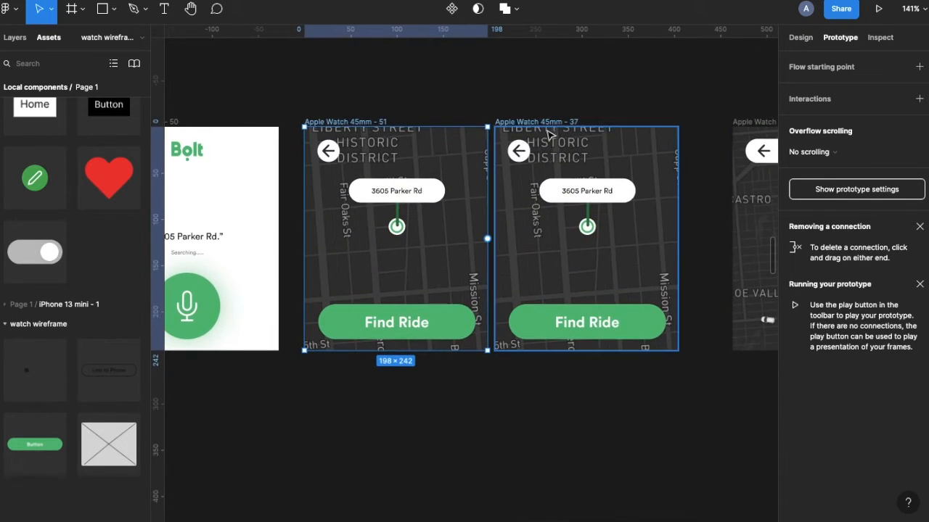
drag(557, 127, 573, 127)
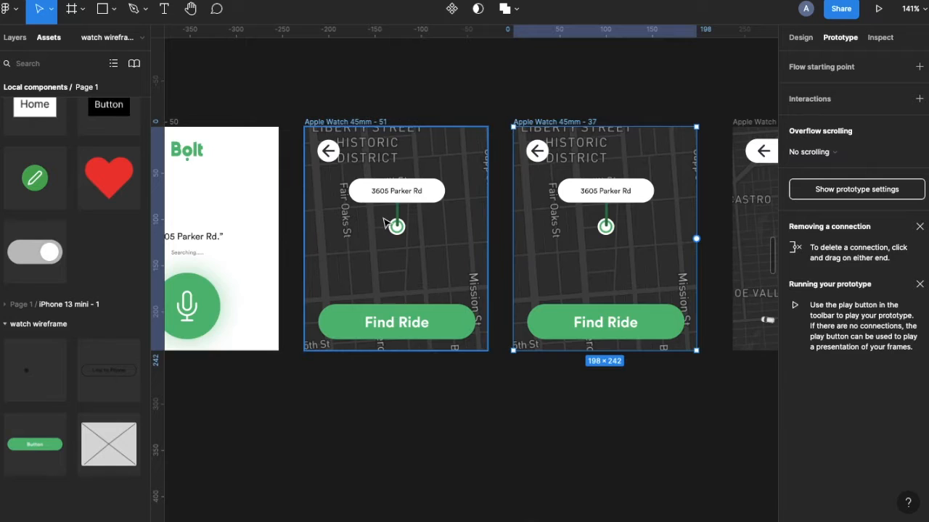
- On frame Apple Watch 45mm - 51, scale the "3605 Parker Rd" label down to 24 × 6 and shorten the green stem to 3 × 12
scroll(384, 222, up, 3)
scroll(385, 222, up, 3)
click(408, 218)
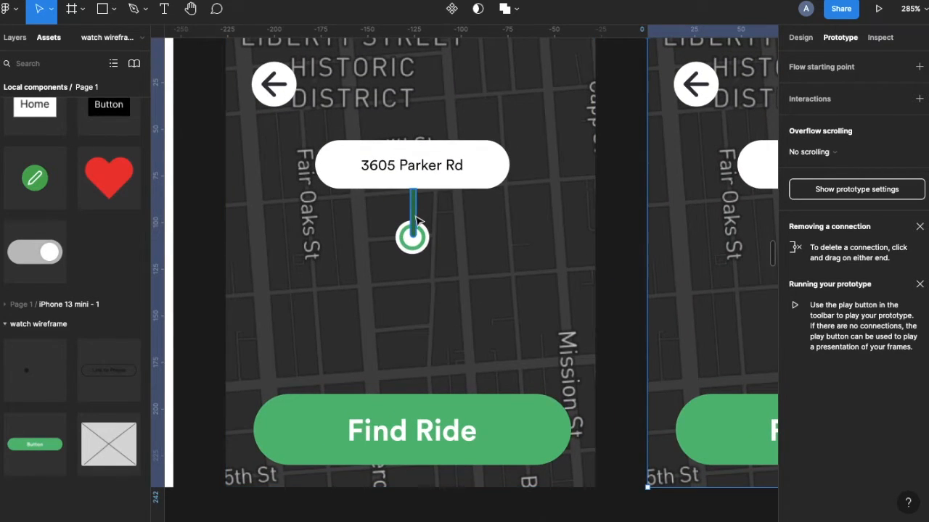
scroll(404, 184, up, 2)
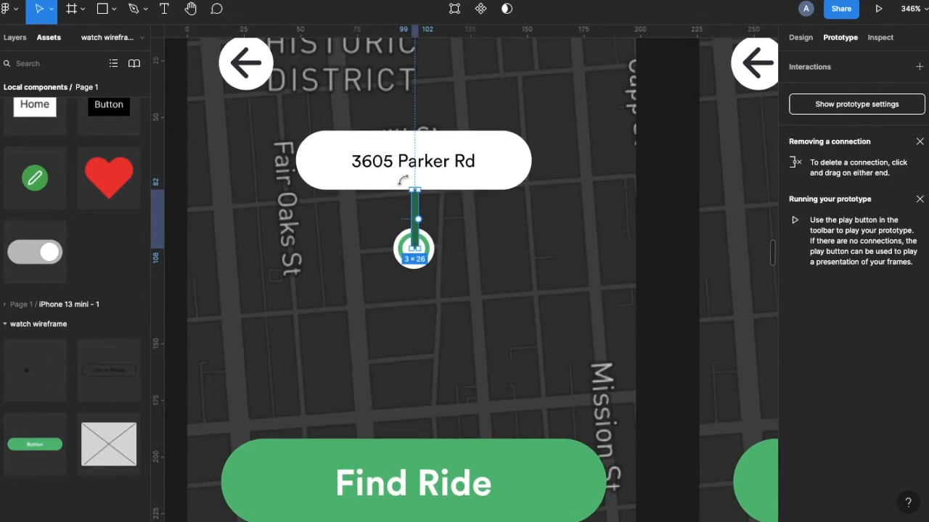
click(378, 167)
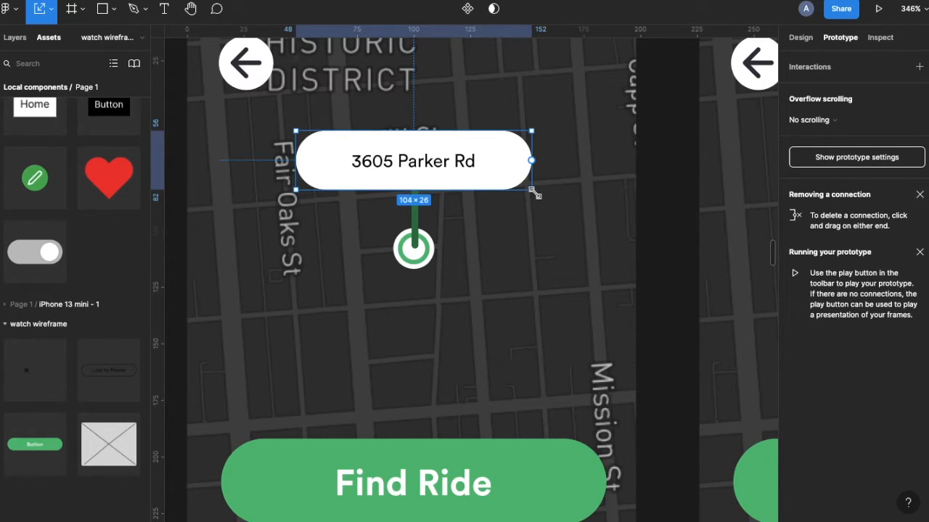
drag(533, 192, 424, 166)
click(416, 197)
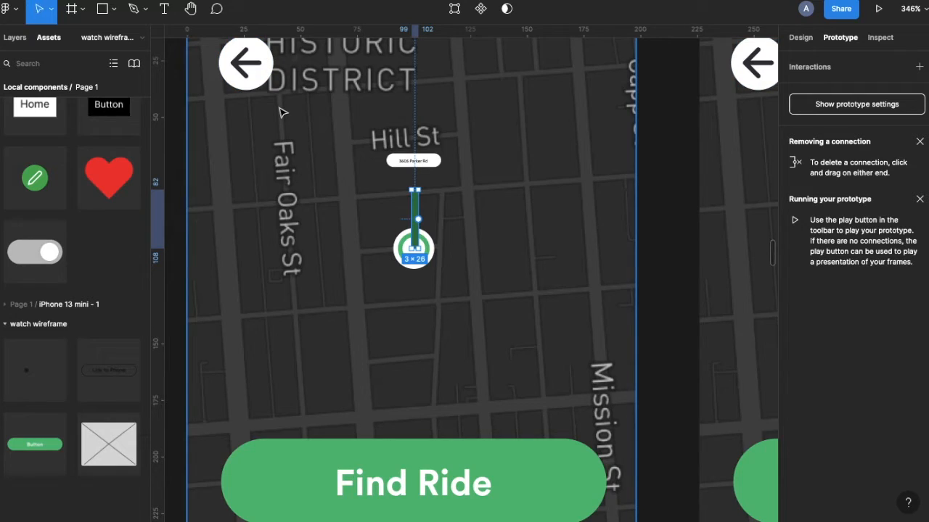
drag(415, 189, 415, 222)
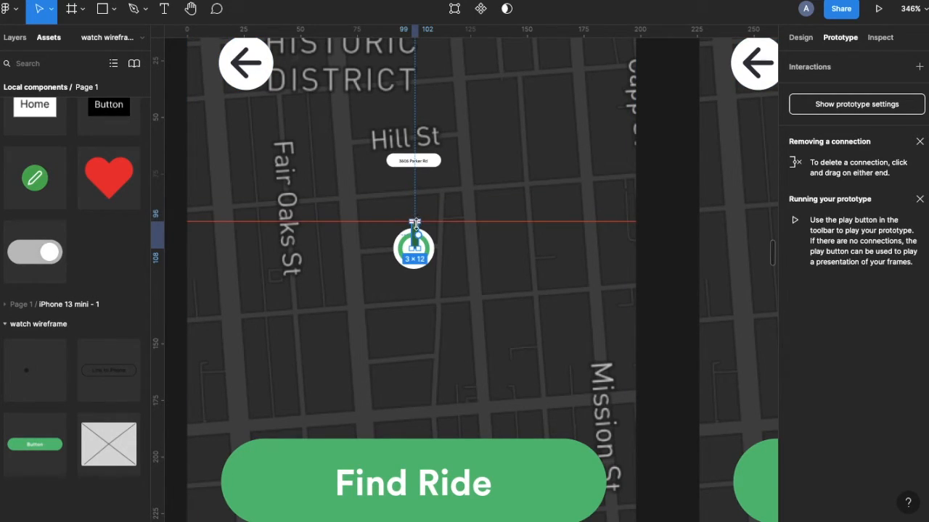
click(412, 161)
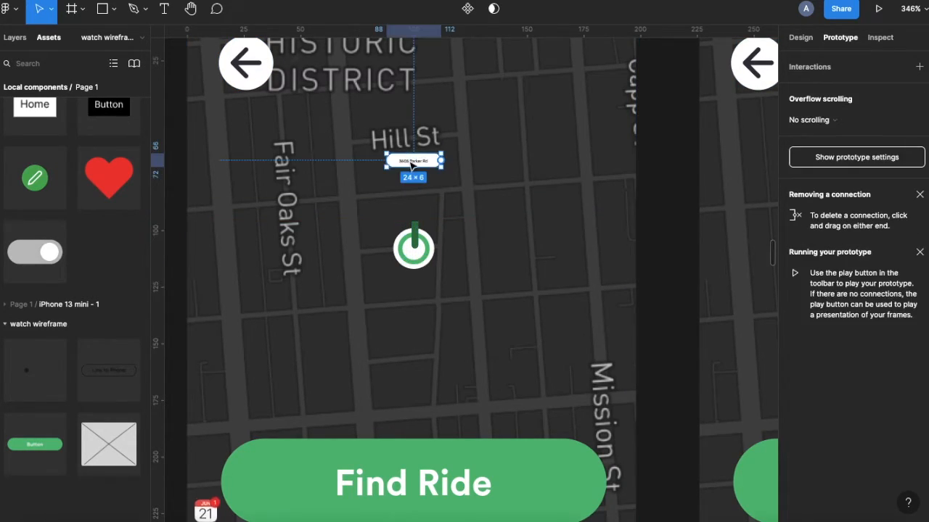
drag(412, 167, 412, 220)
key(ctrl+z)
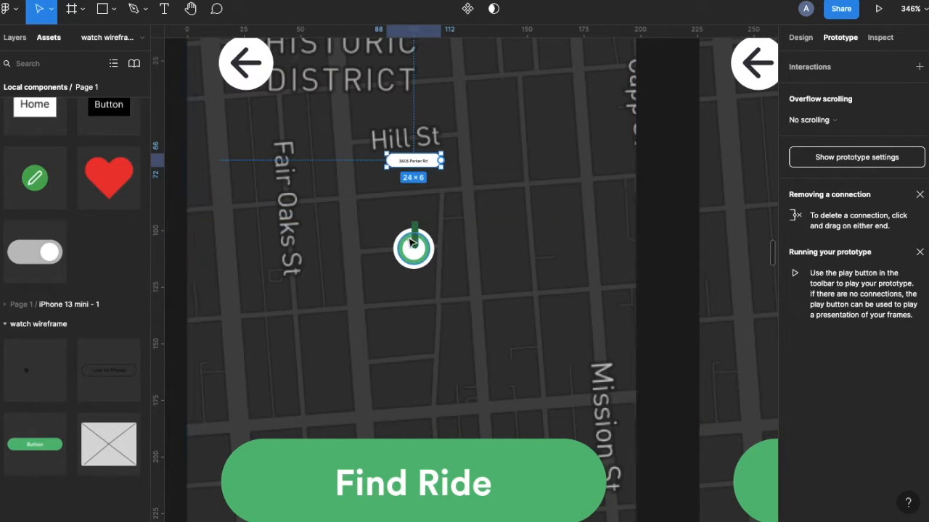
- Scale down the destination marker's concentric circles on frame Apple Watch 45mm - 51
click(404, 239)
scroll(396, 243, up, 6)
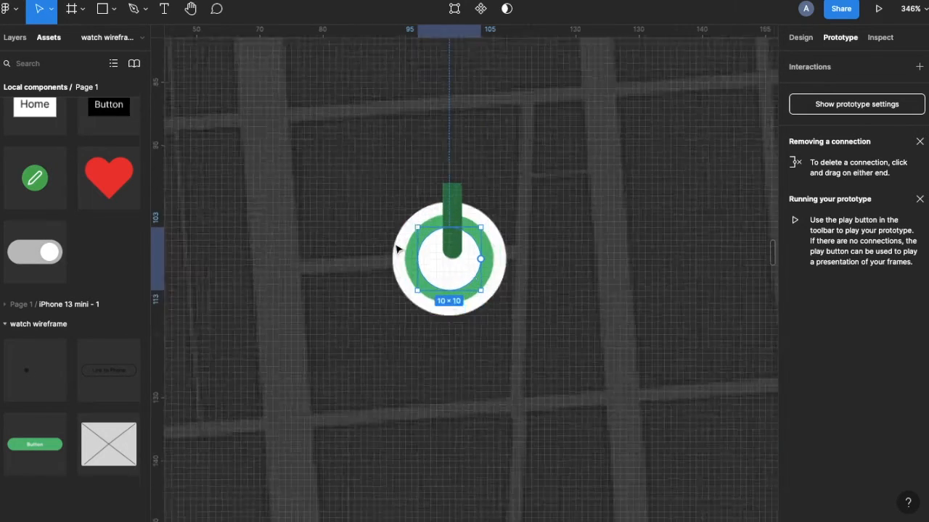
click(419, 254)
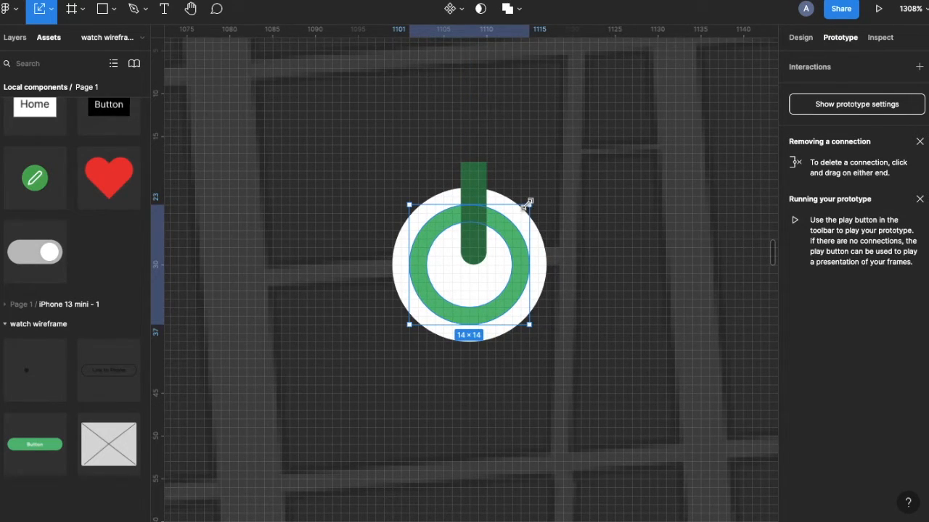
drag(528, 203, 478, 236)
drag(473, 286, 478, 278)
scroll(479, 283, up, 3)
scroll(485, 297, down, 5)
- Move the small "3605 Parker Rd" label down to the top of the shortened stem on frame Apple Watch 45mm - 51
click(452, 219)
drag(475, 238, 475, 354)
scroll(475, 354, down, 10)
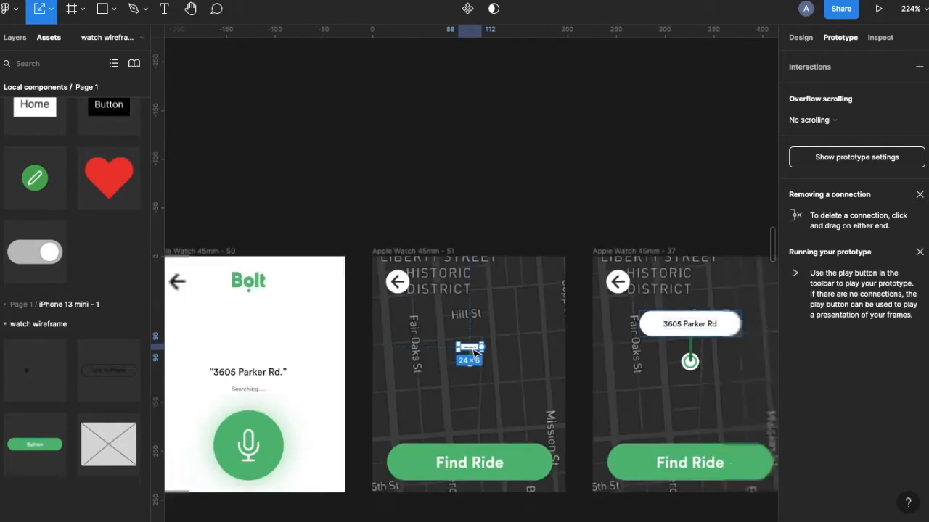
- Move the Find Ride button on frame Apple Watch 45mm - 51 down 40 px so it mostly leaves the frame's lower edge
scroll(468, 419, up, 3)
click(451, 427)
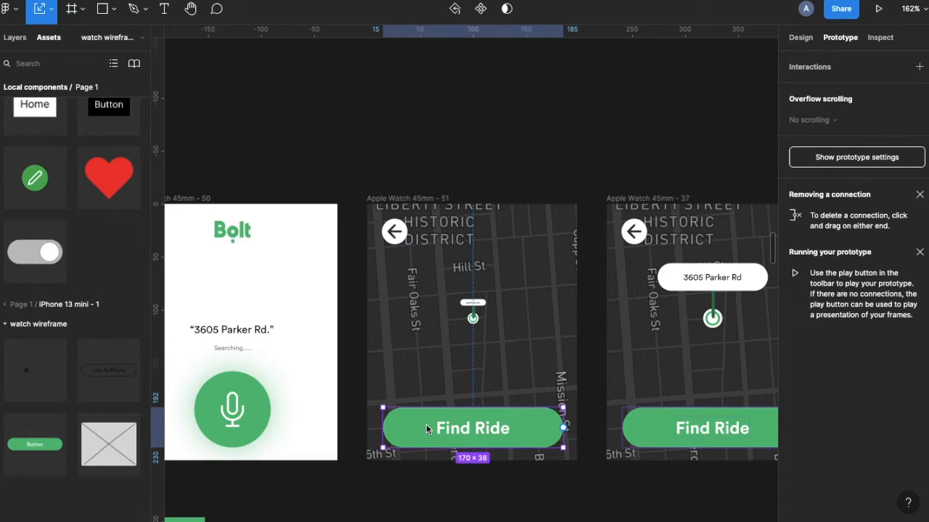
key(shift+Down)
key(shift+Down)
key(shift+Down)
key(shift+Down)
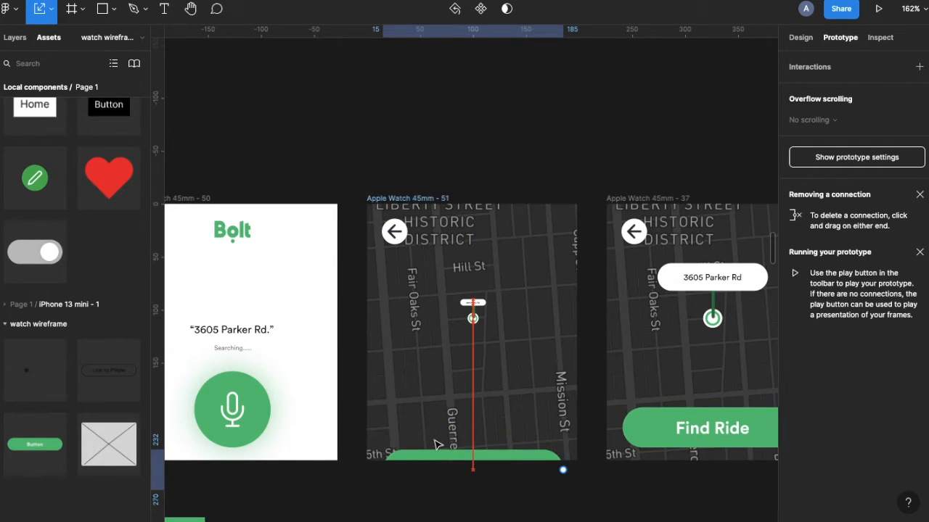
- Set the opacity of the address label, green stem and marker circles on frame Apple Watch 45mm - 51 to 30%
click(468, 301)
key(3)
click(467, 304)
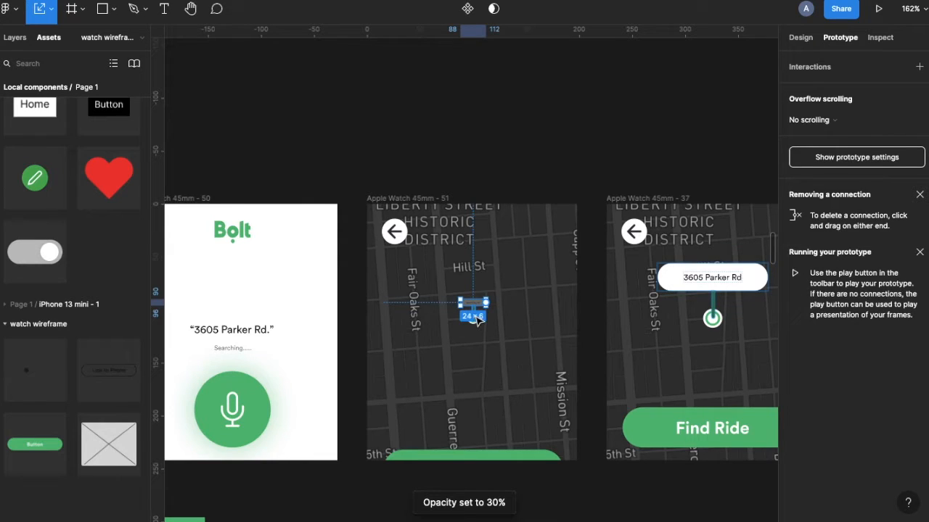
click(475, 318)
scroll(475, 319, up, 5)
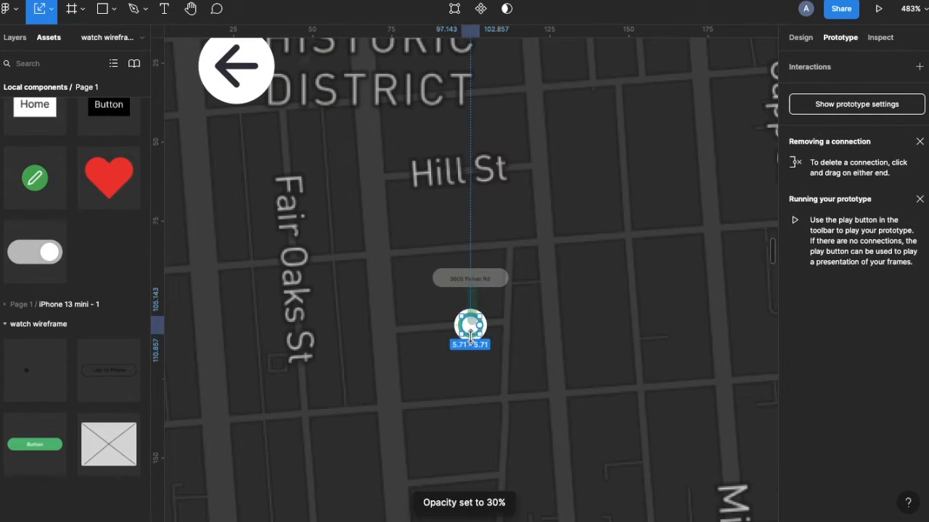
key(Escape)
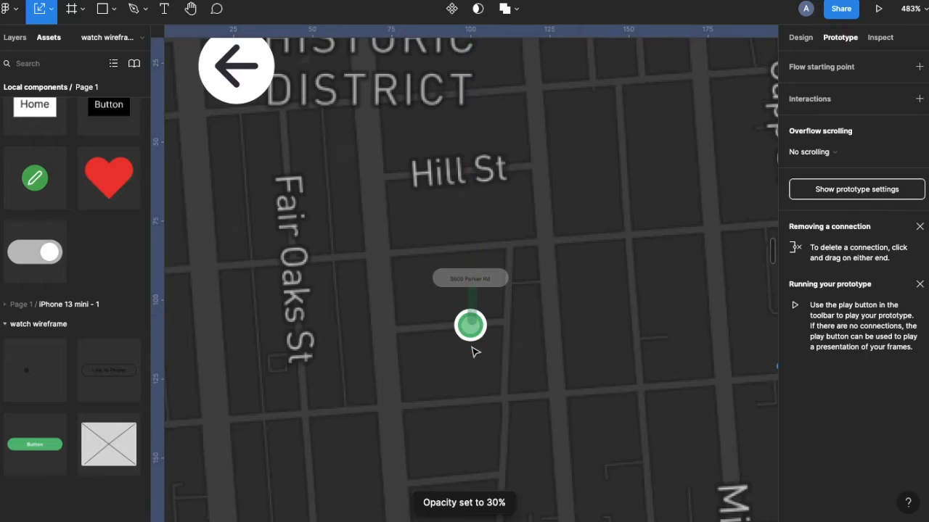
click(469, 332)
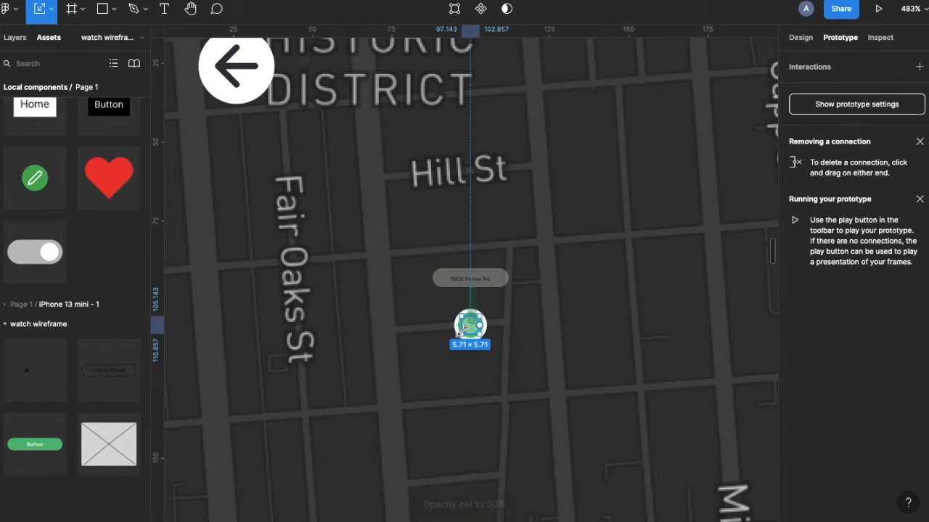
scroll(463, 329, up, 5)
drag(469, 342, 472, 353)
key(3)
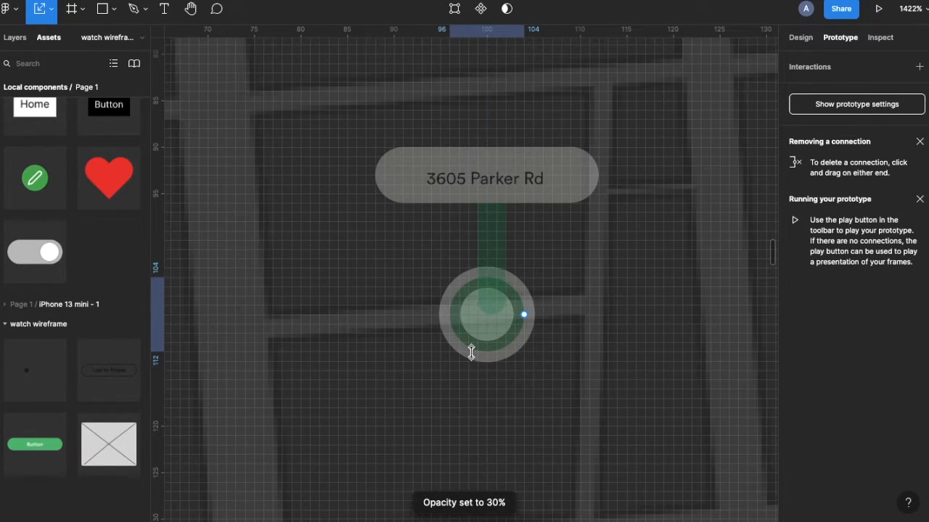
- Set the opacity of the Find Ride button on frame Apple Watch 45mm - 51 to 30%
scroll(470, 353, down, 6)
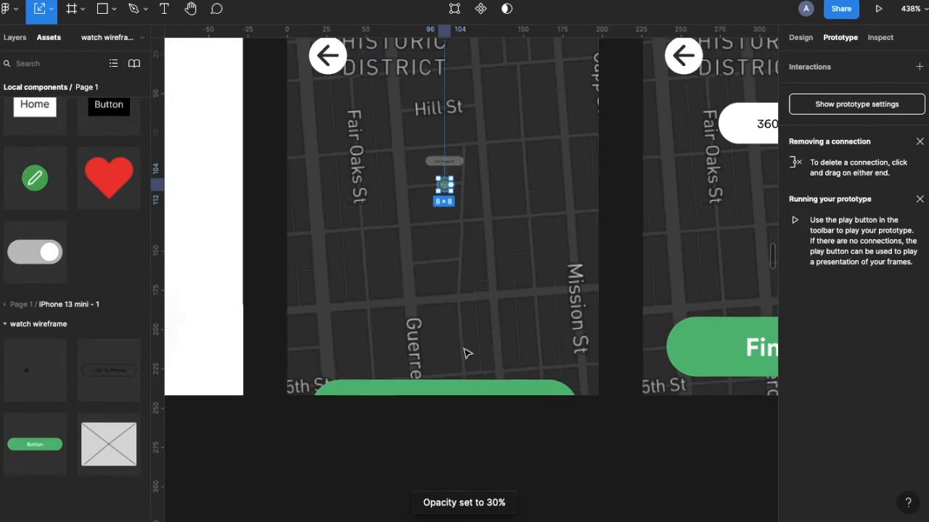
scroll(466, 354, down, 6)
click(449, 378)
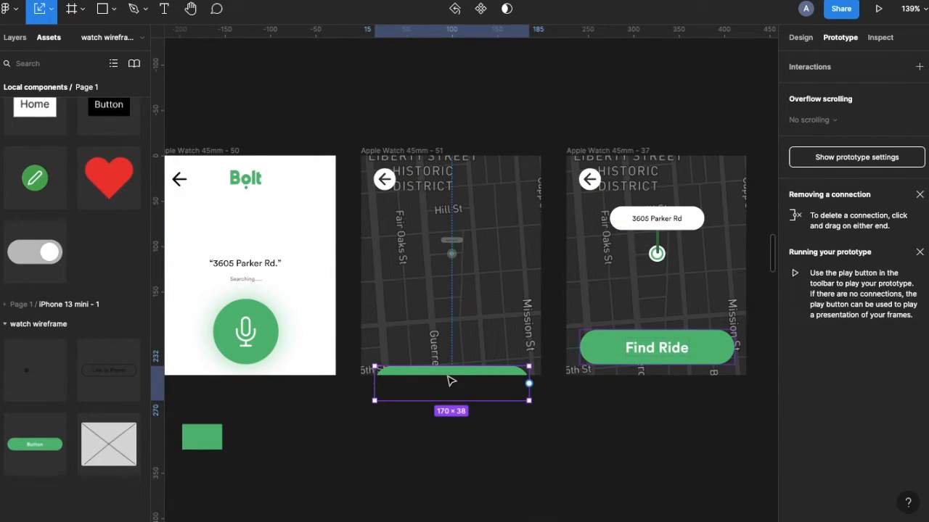
key(3)
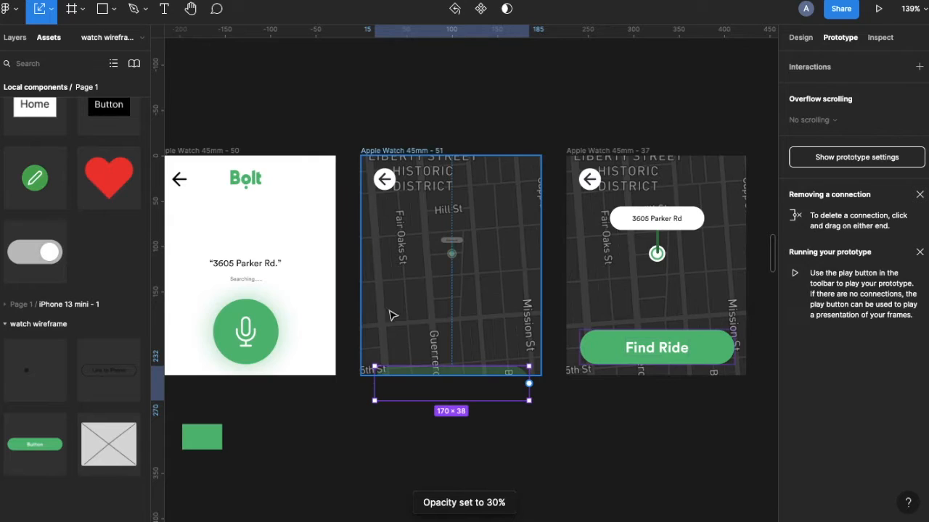
- Add a prototype connection from frame Apple Watch 45mm - 50 to frame Apple Watch 45mm - 51
scroll(428, 332, down, 3)
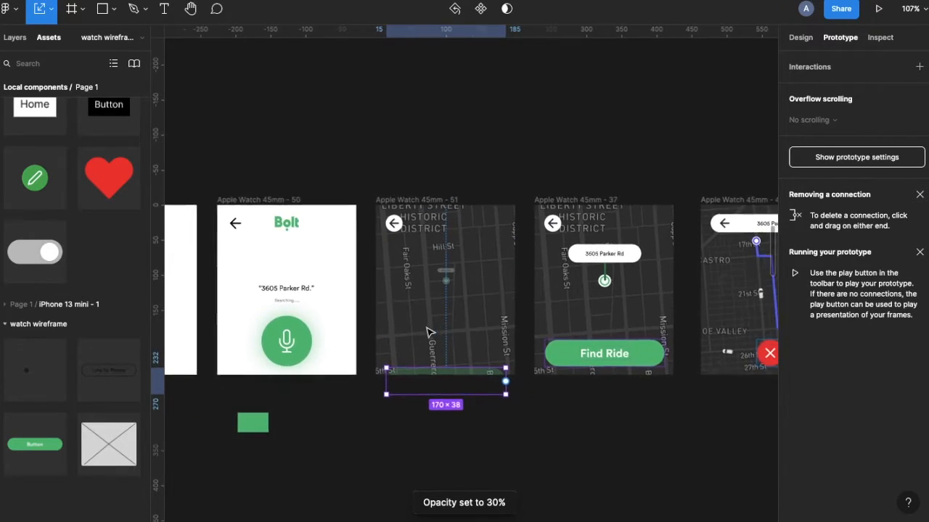
scroll(428, 332, left, 3)
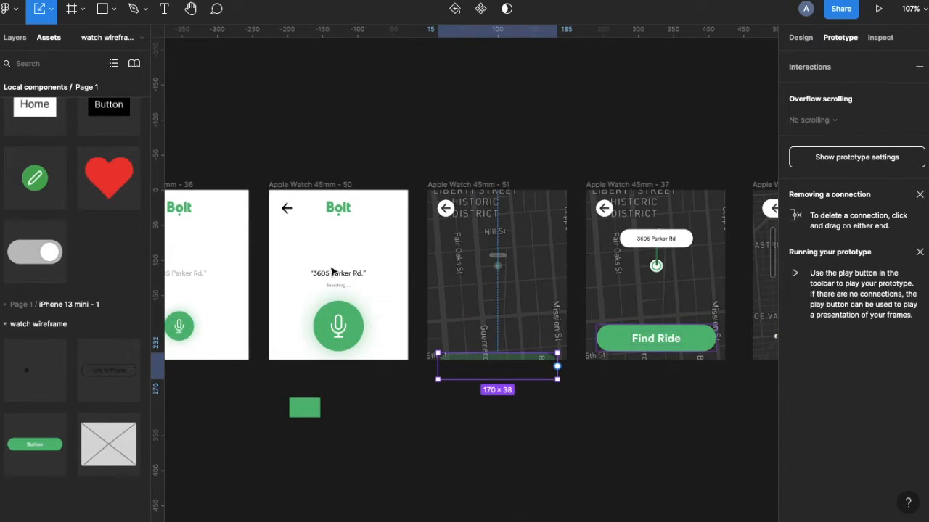
click(271, 223)
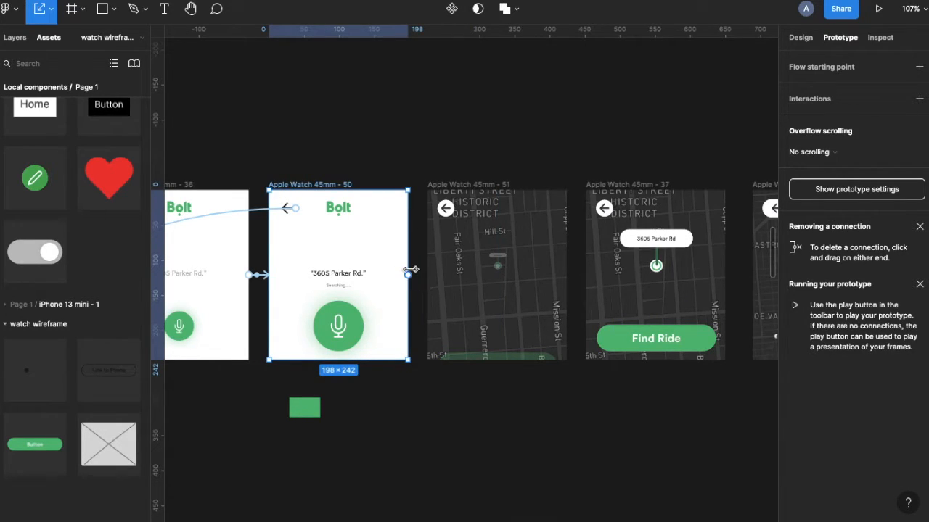
scroll(411, 275, up, 5)
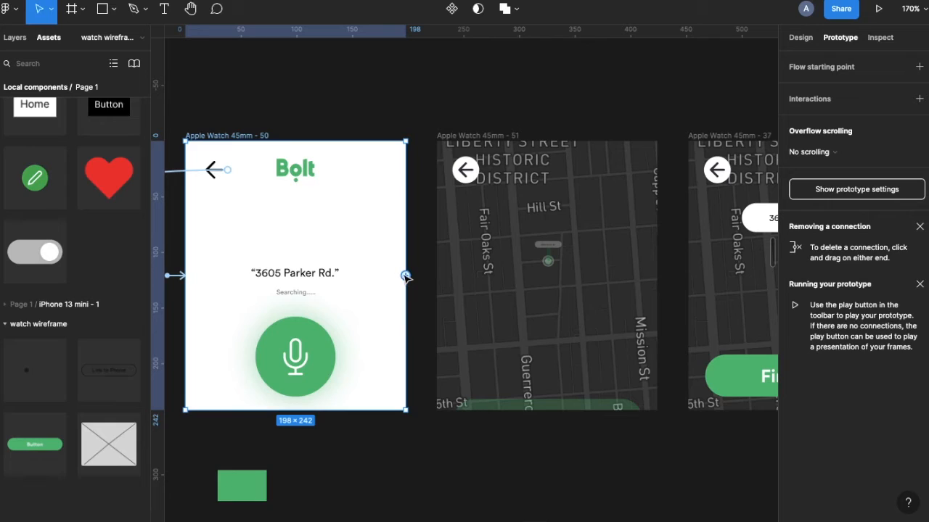
drag(406, 275, 455, 279)
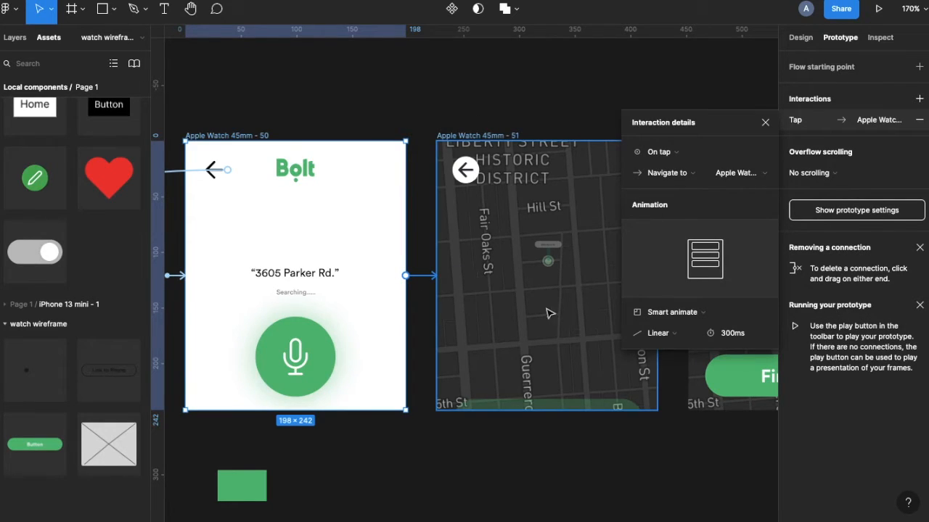
- Set the trigger of the connection to frame Apple Watch 45mm - 51 to After delay and preview the prototype
click(654, 152)
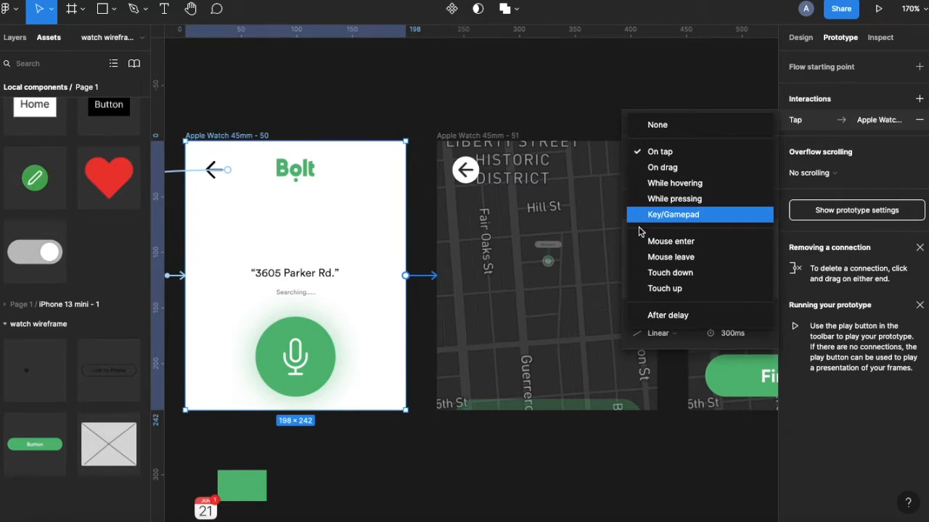
click(644, 315)
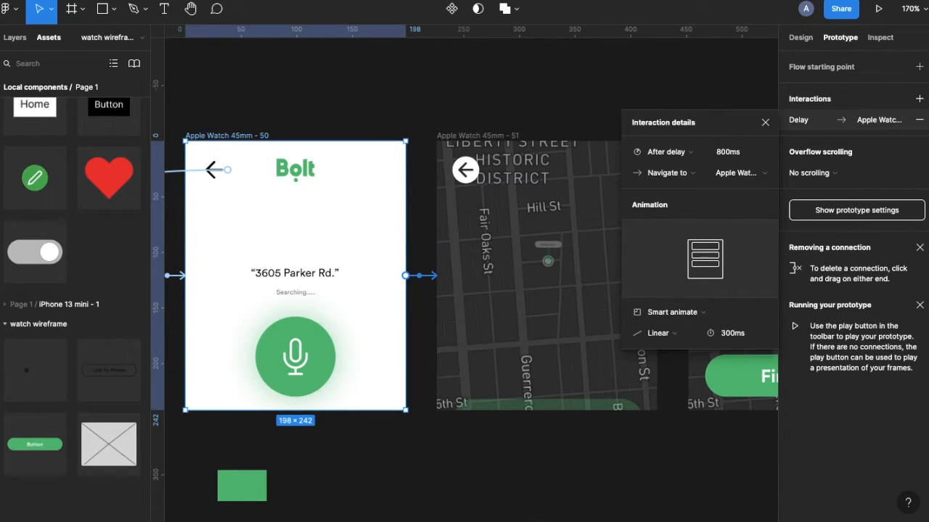
key(ctrl+alt+Return)
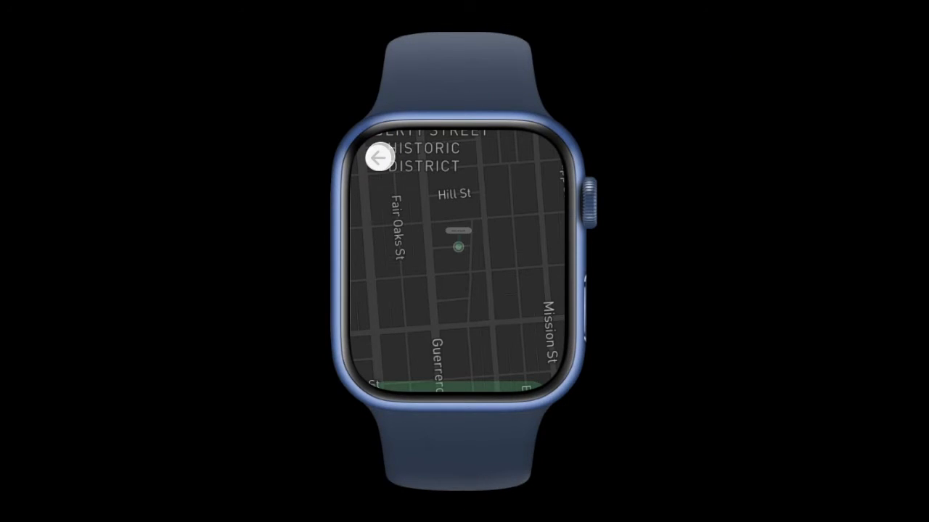
- Add a prototype connection from frame Apple Watch 45mm - 51 to frame Apple Watch 45mm - 37
click(441, 515)
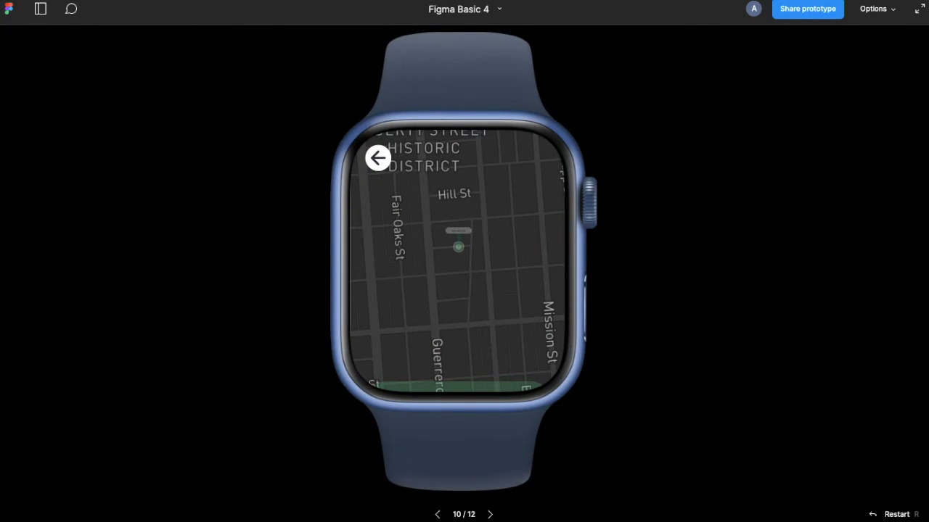
mouse_move(116, 3)
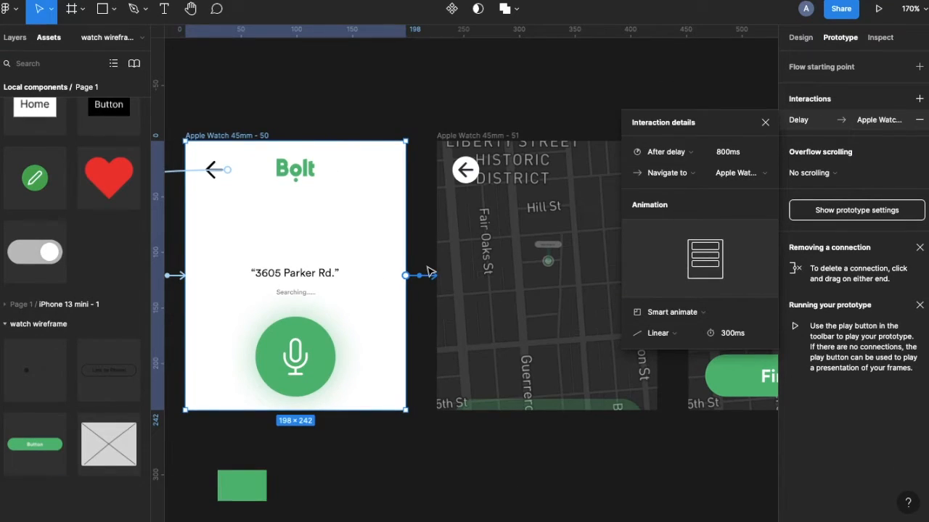
scroll(353, 259, right, 5)
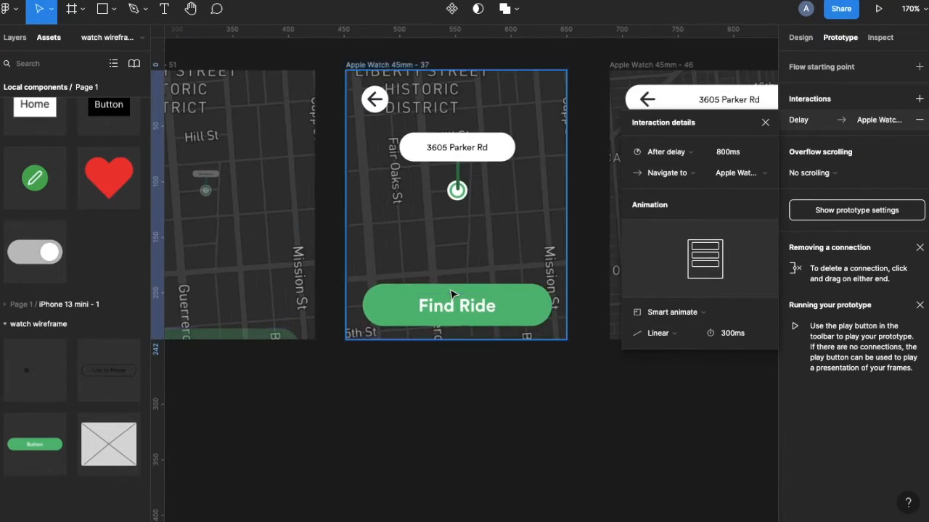
click(335, 231)
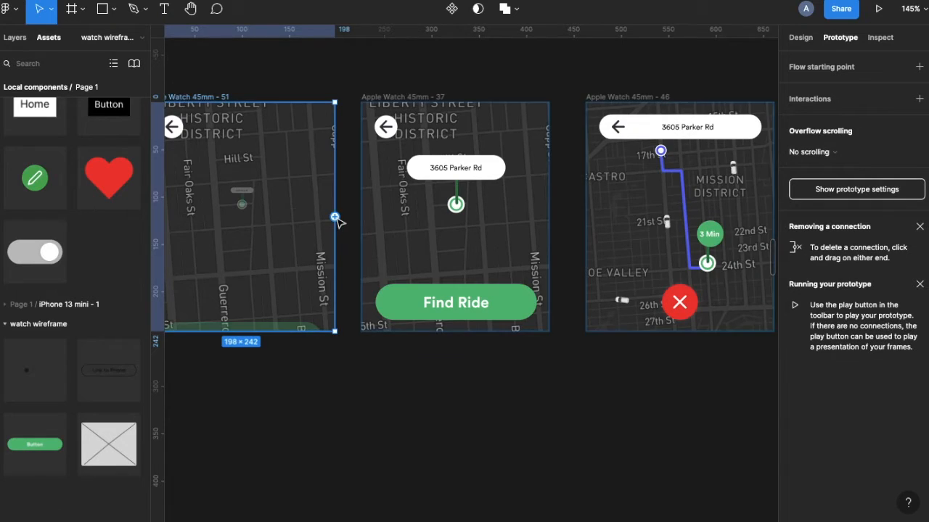
drag(381, 222, 382, 223)
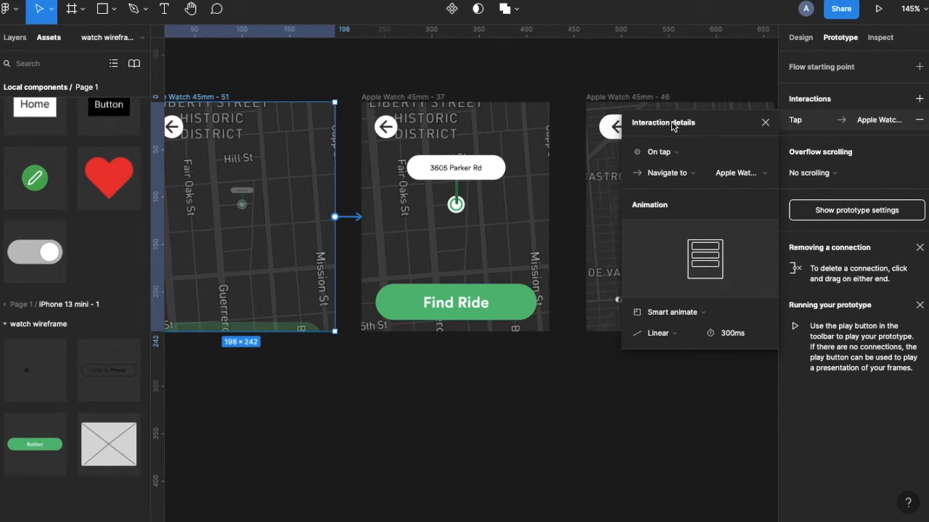
- Set the trigger of the connection to frame Apple Watch 45mm - 37 to After delay and preview the prototype
click(658, 152)
click(667, 174)
key(ctrl+Tab)
key(ctrl+Tab)
click(659, 154)
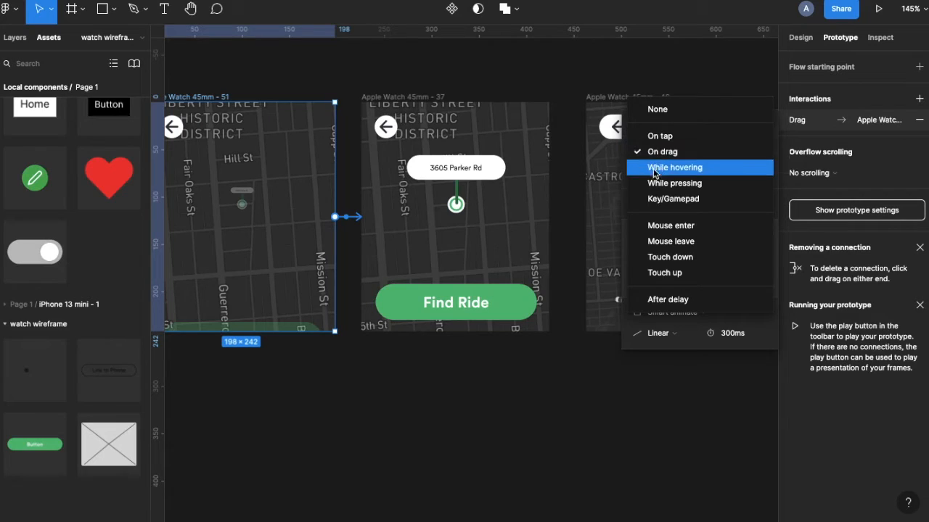
click(653, 299)
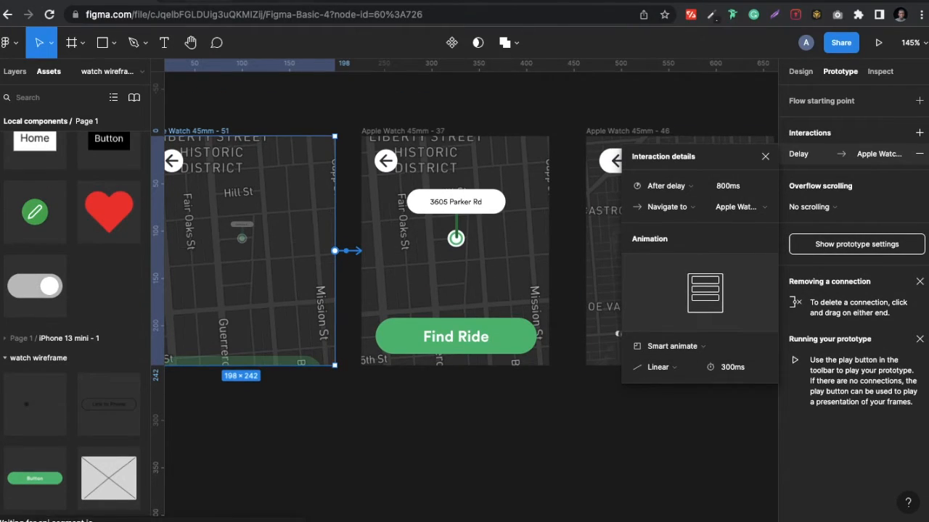
key(ctrl+Tab)
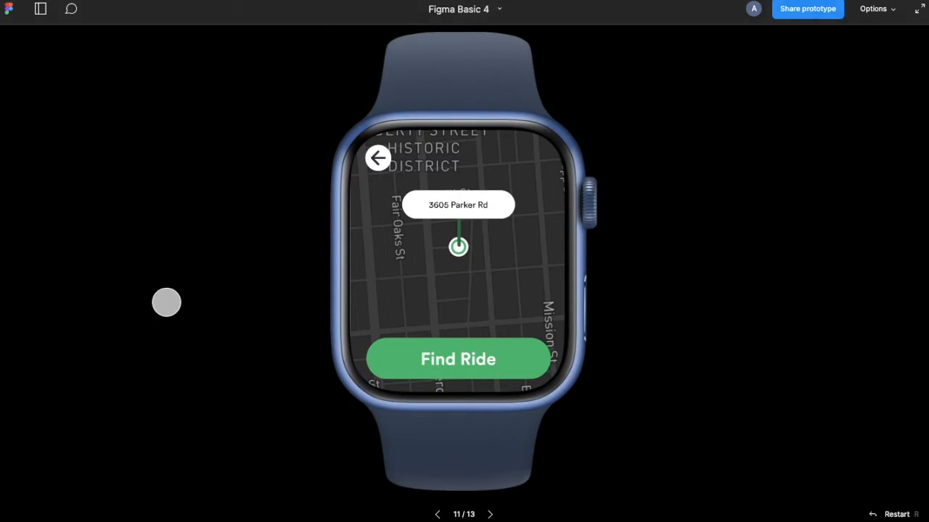
mouse_move(433, 519)
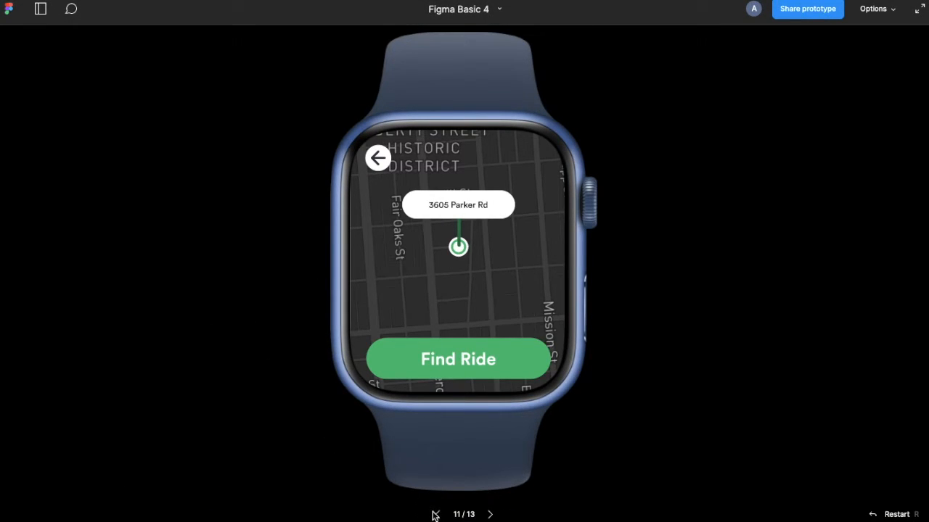
click(434, 515)
click(435, 514)
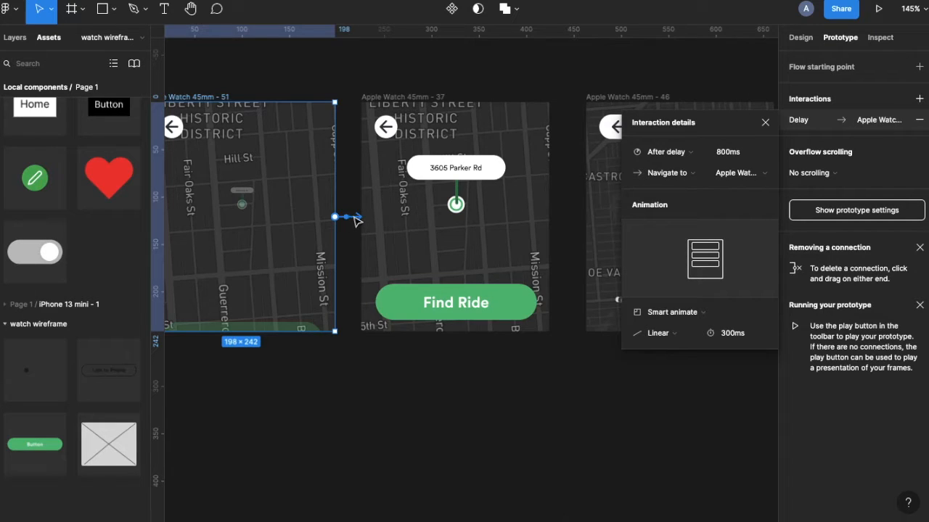
- Set the delay of the connection from frame Apple Watch 45mm - 51 to 500 ms and preview the transition
scroll(357, 221, left, 6)
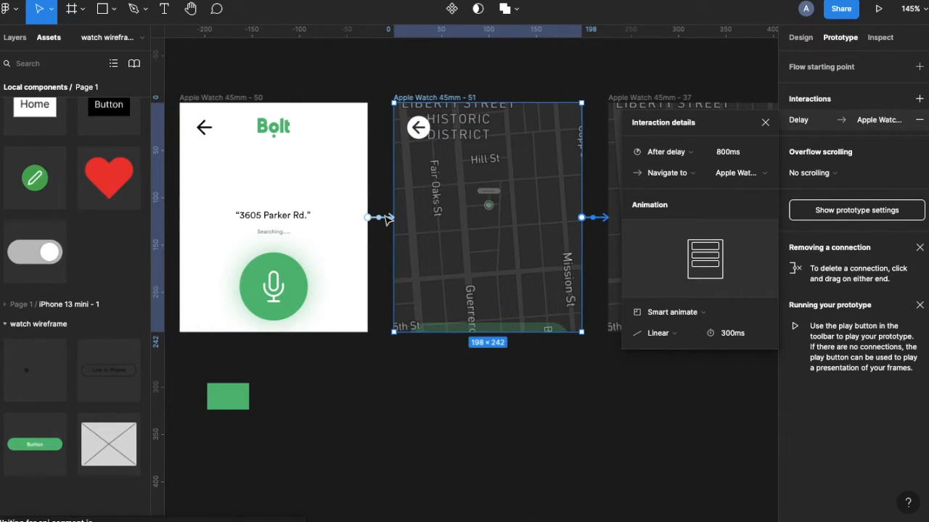
key(Escape)
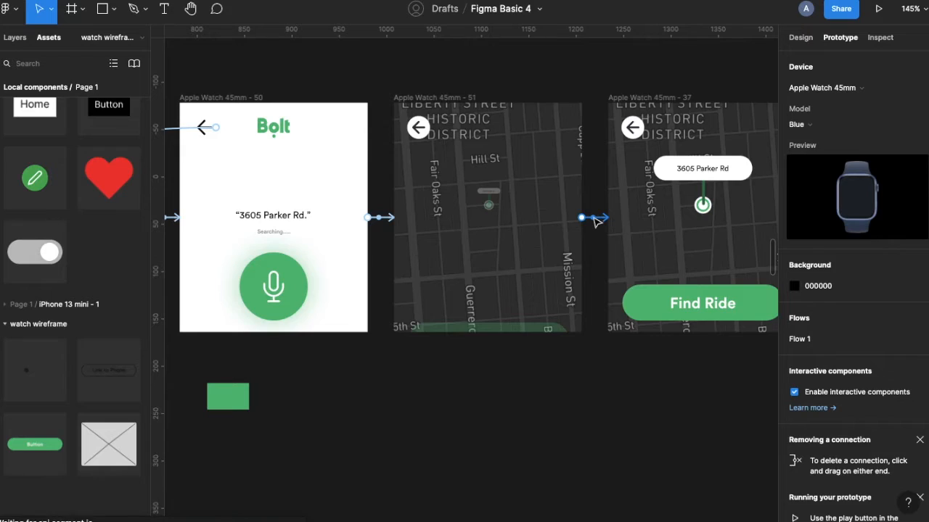
click(605, 219)
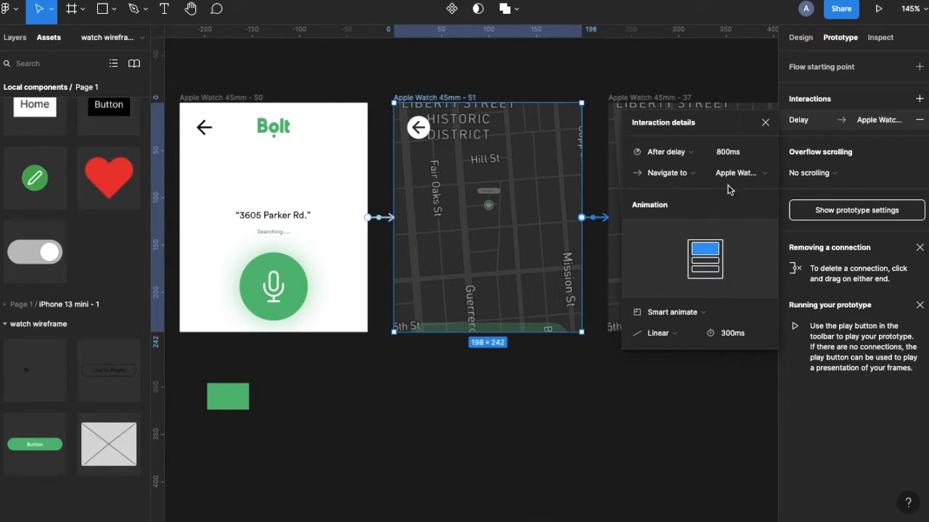
click(732, 155)
text(5)
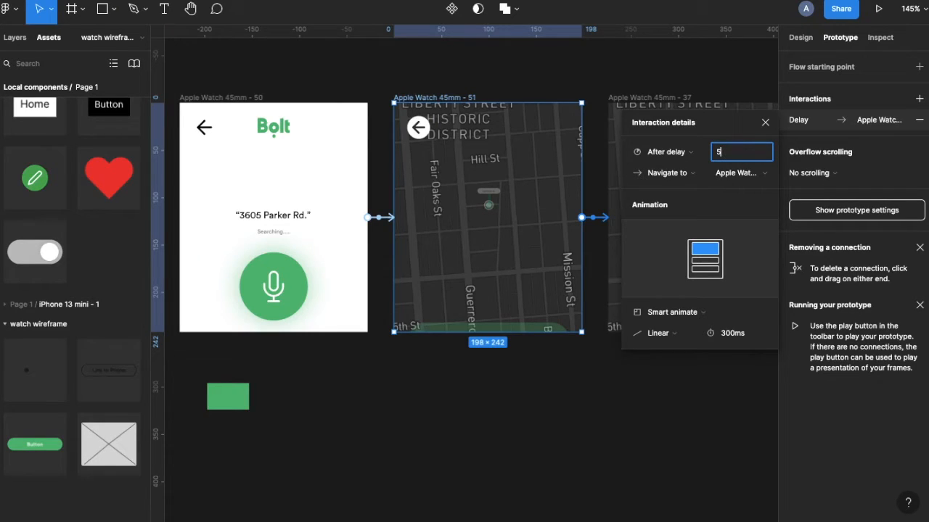
key(Return)
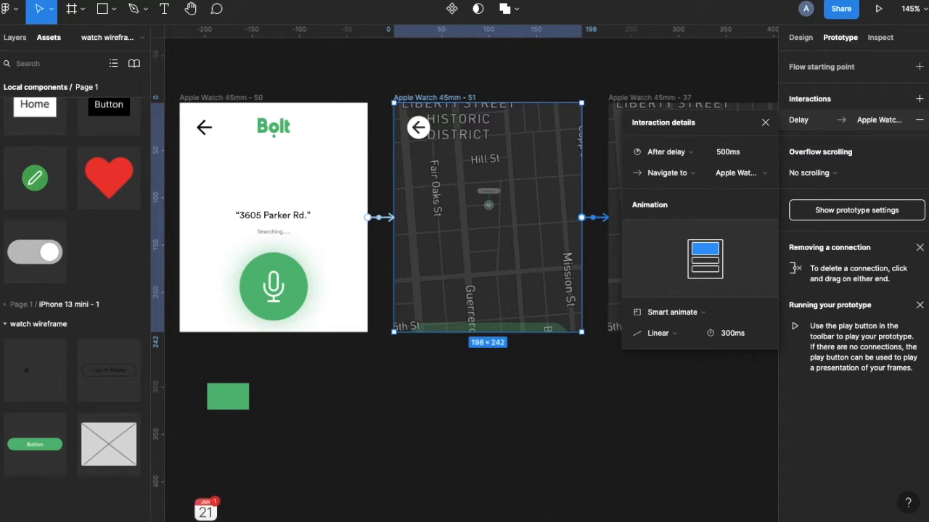
key(ctrl+Tab)
click(437, 514)
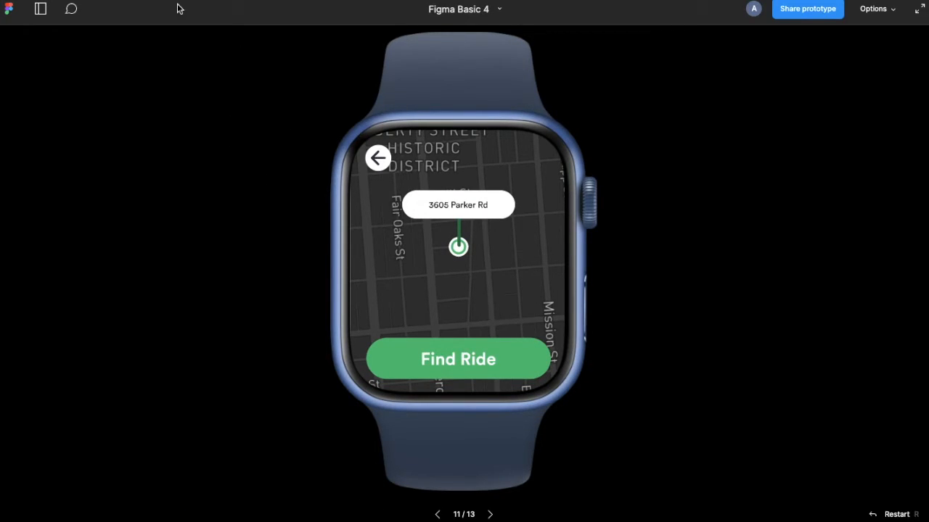
mouse_move(179, 8)
key(ctrl+shift+Tab)
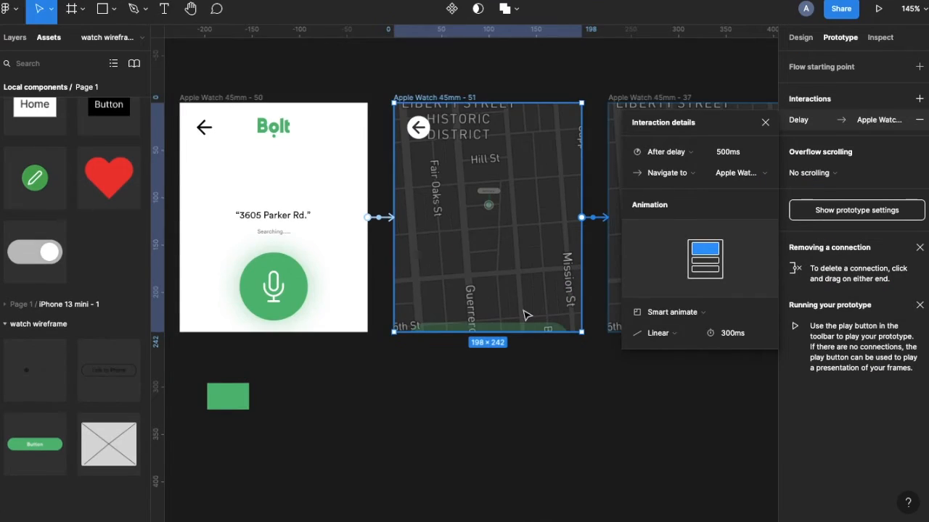
- Move the black and green Bolt logos farther away from the row of watch frames
scroll(526, 317, down, 5)
scroll(527, 315, right, 3)
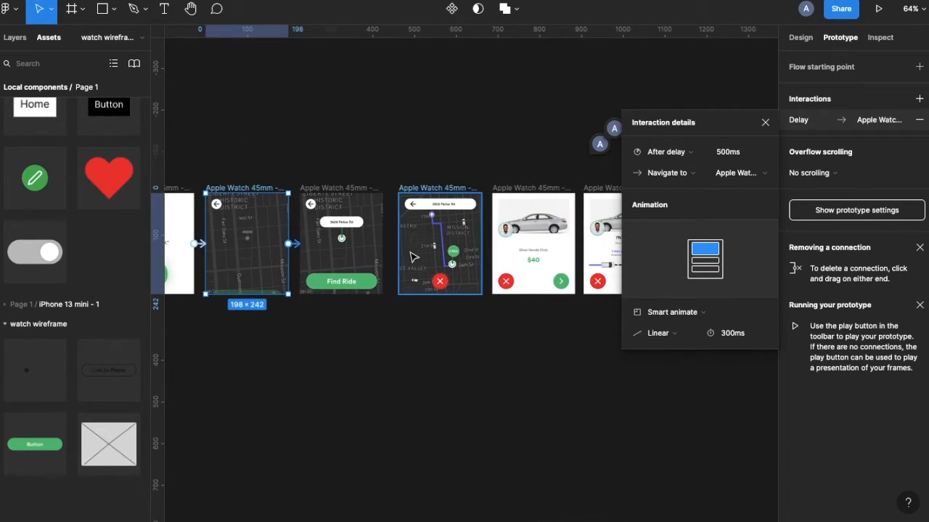
scroll(428, 268, down, 5)
scroll(412, 257, down, 5)
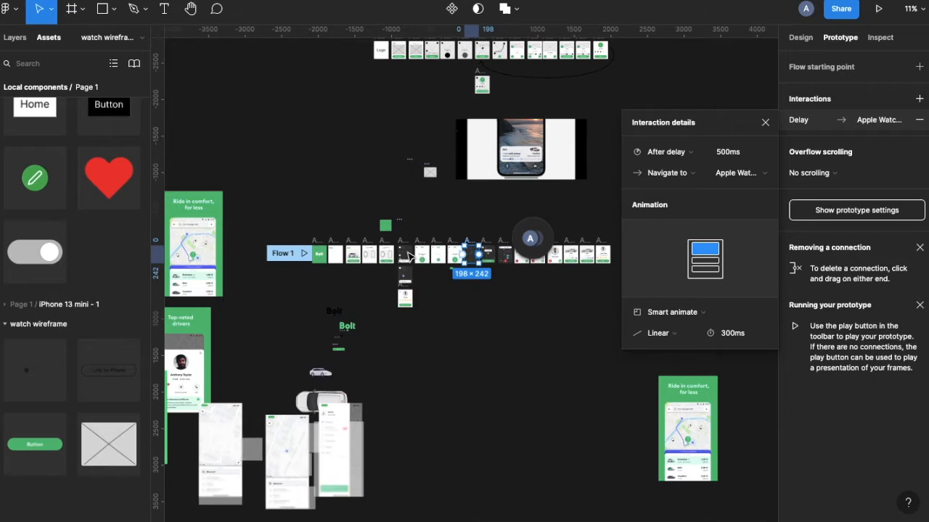
scroll(288, 255, up, 5)
scroll(284, 222, up, 3)
drag(280, 219, 731, 384)
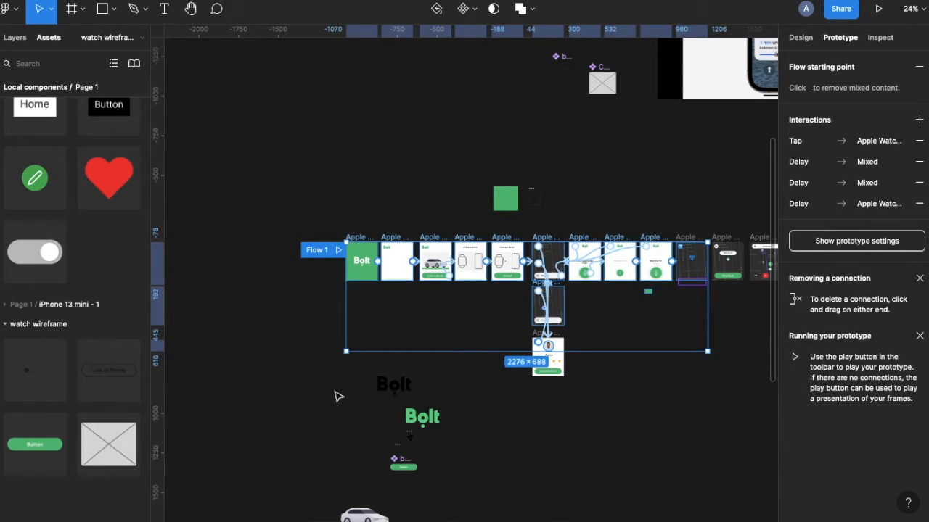
click(385, 387)
key(Escape)
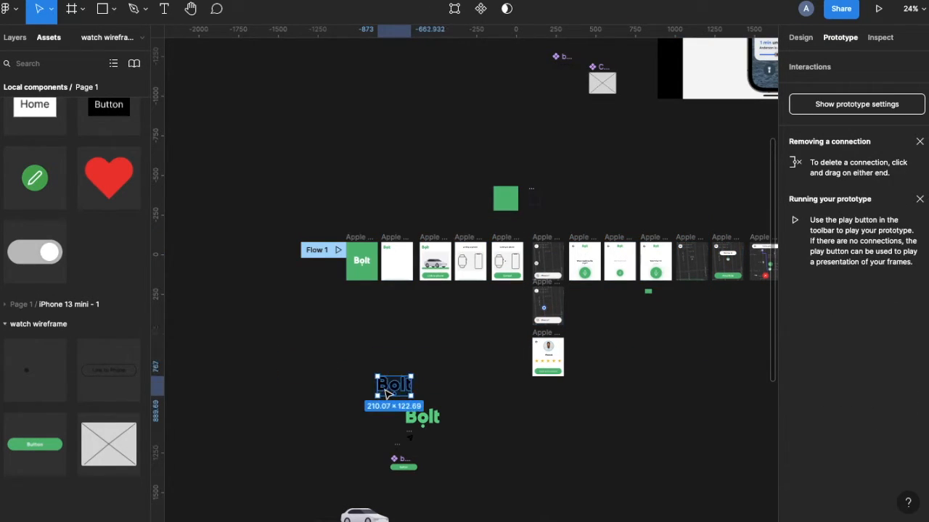
drag(394, 390, 321, 460)
click(432, 429)
drag(434, 429, 466, 458)
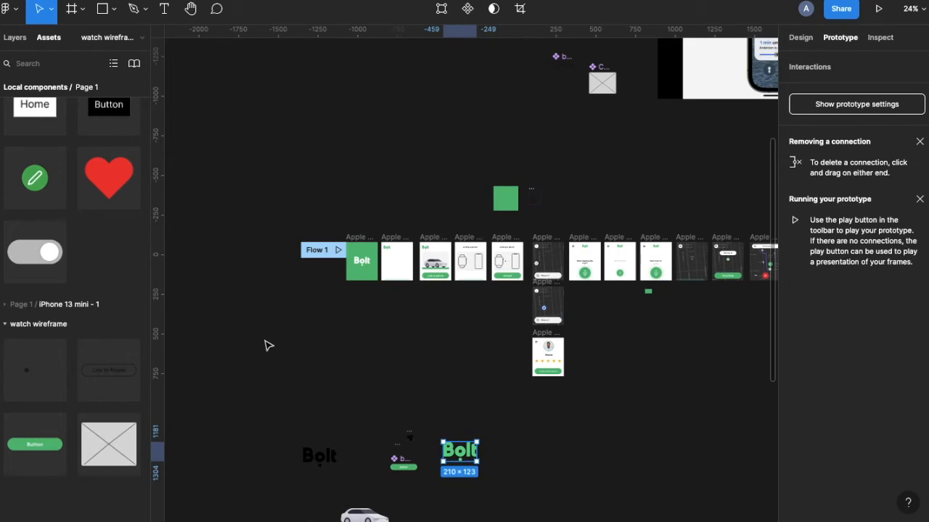
- Shift all frames from the Bolt splash screen through Apple Watch 45mm - 37 left to open a gap before the route map frame
scroll(267, 345, down, 5)
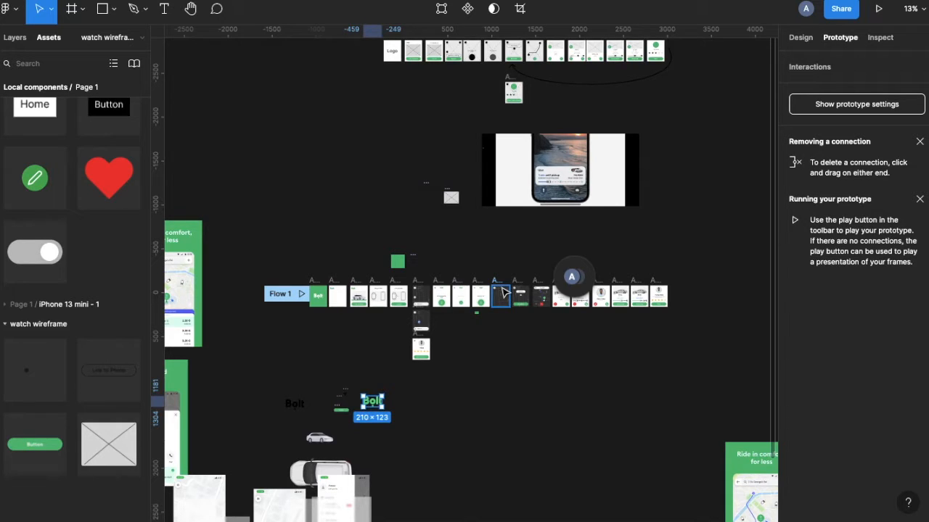
click(317, 213)
scroll(317, 213, up, 3)
scroll(317, 213, down, 2)
drag(253, 270, 698, 441)
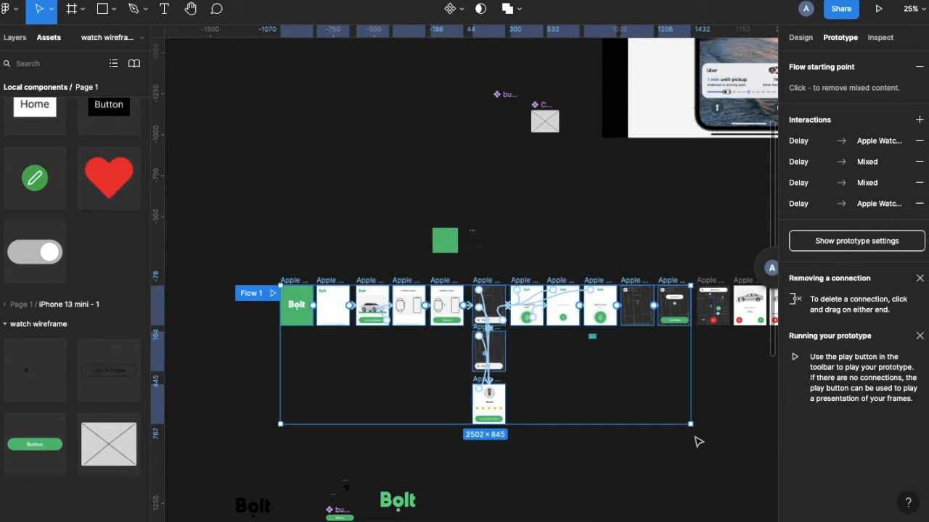
drag(582, 317, 578, 317)
mouse_move(508, 323)
mouse_down()
mouse_move(518, 317)
mouse_move(507, 317)
mouse_up()
scroll(506, 317, up, 5)
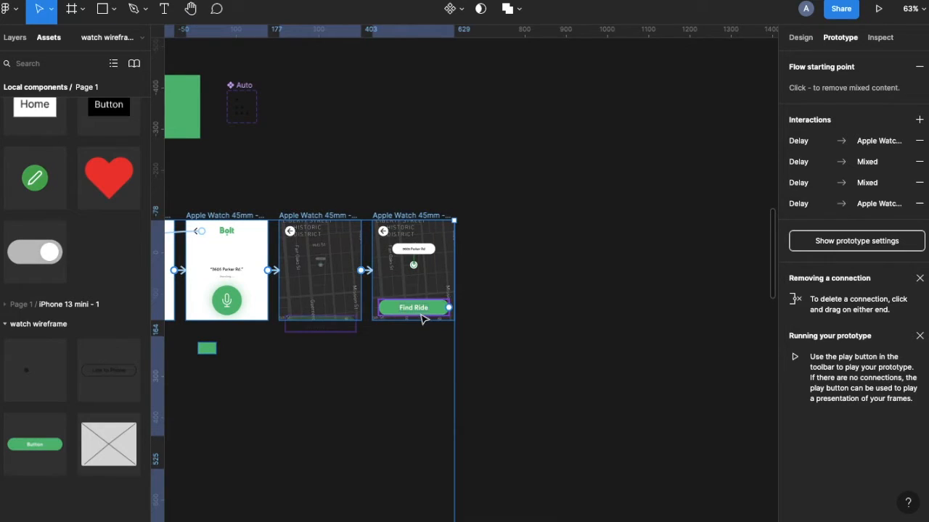
double_click(421, 314)
click(449, 334)
- Duplicate route map frame Apple Watch 45mm - 46 into the gap after frame 37 and move the original directly beside the copy
scroll(449, 334, down, 5)
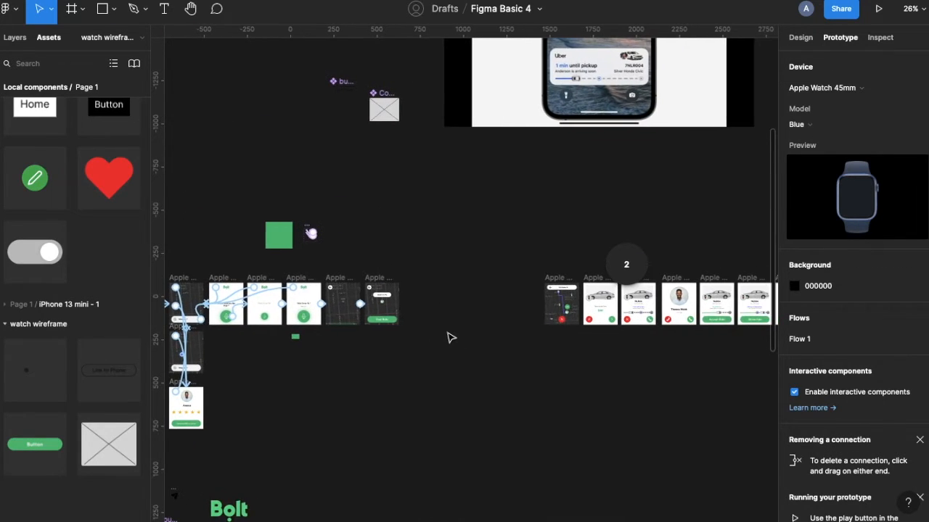
click(560, 282)
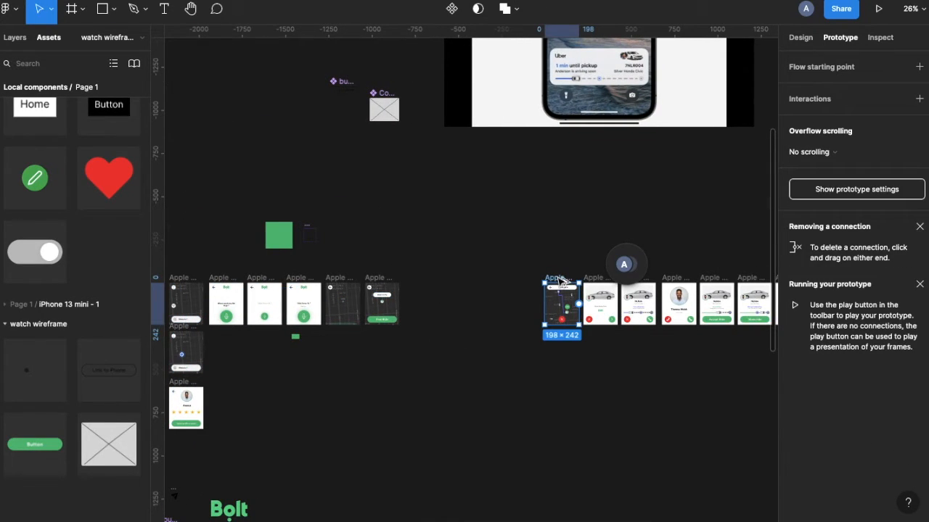
drag(562, 281, 429, 280)
scroll(522, 280, left, 3)
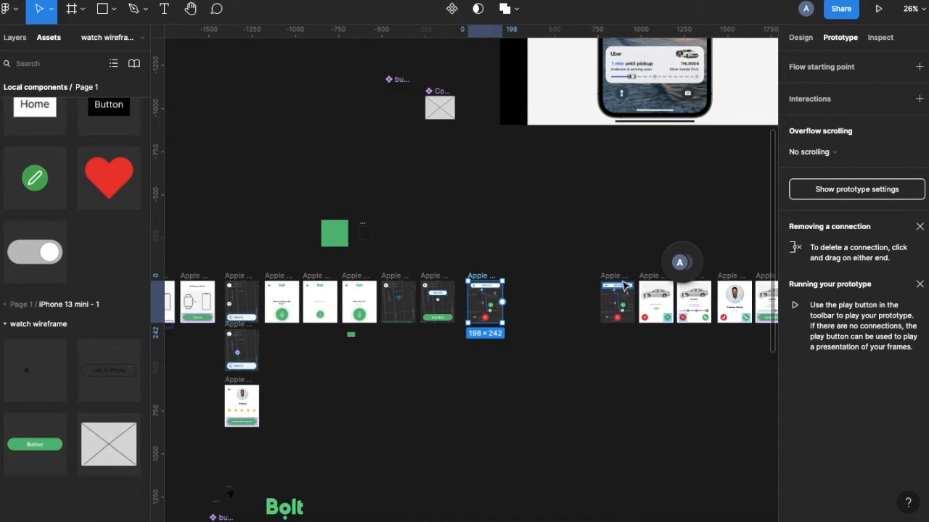
drag(617, 281, 520, 269)
scroll(534, 263, up, 5)
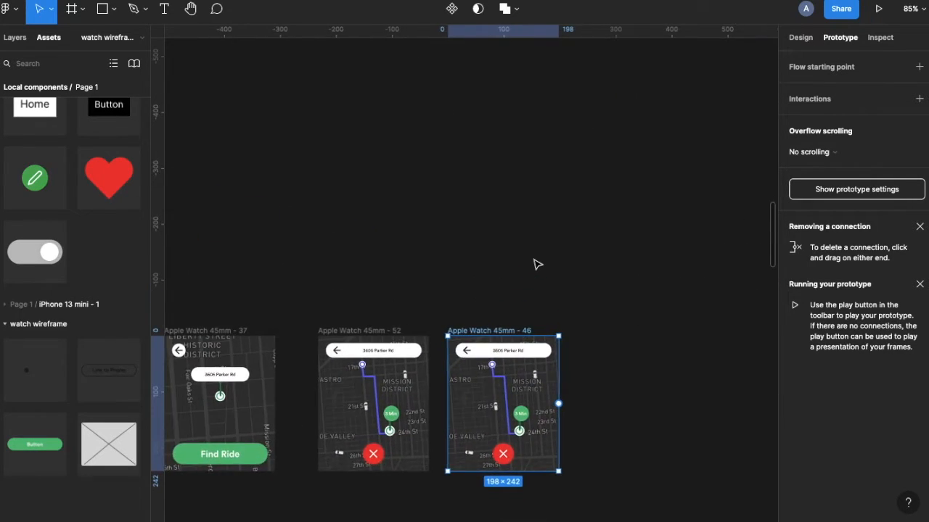
- Link the back arrow on frame Apple Watch 45mm - 37 to frame Apple Watch 45mm - 50
scroll(534, 264, left, 3)
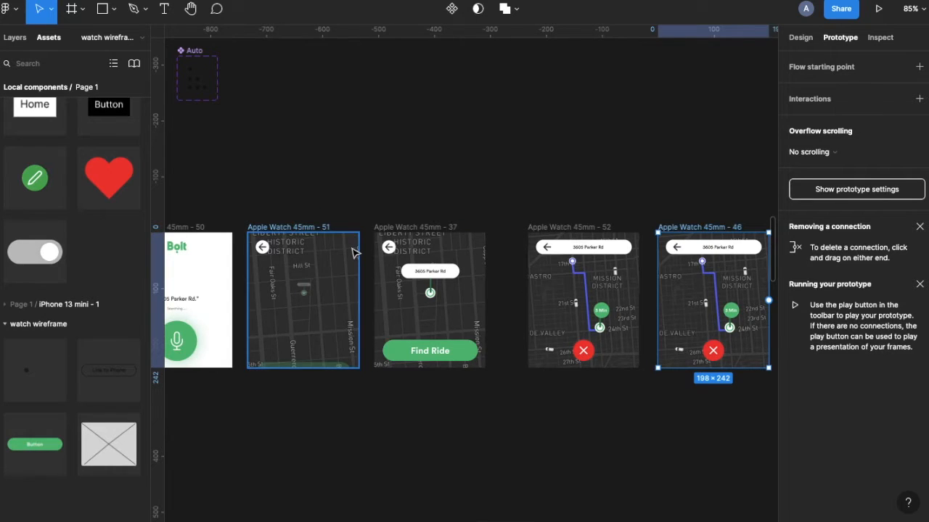
scroll(348, 247, left, 6)
click(534, 242)
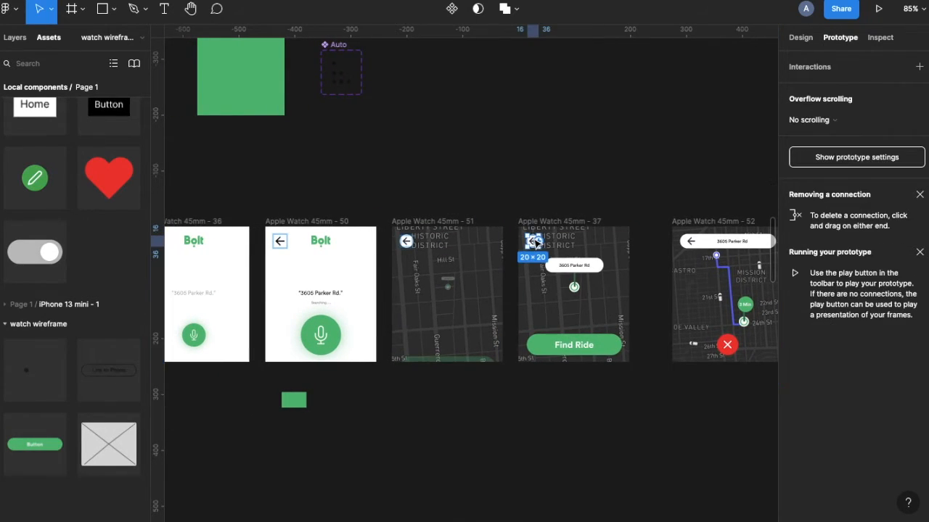
drag(543, 248, 351, 263)
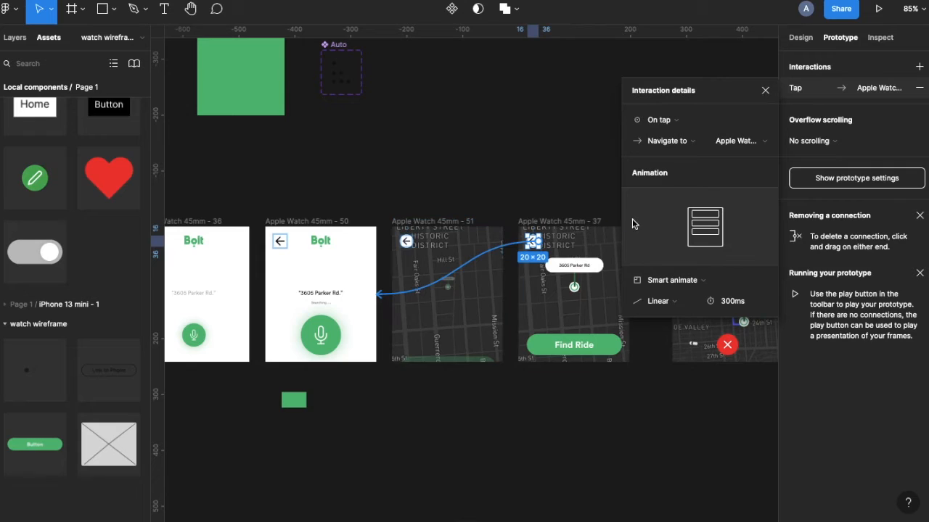
- Change the transition of frame Apple Watch 45mm - 37's back arrow link to Dissolve with Quick easing
click(672, 283)
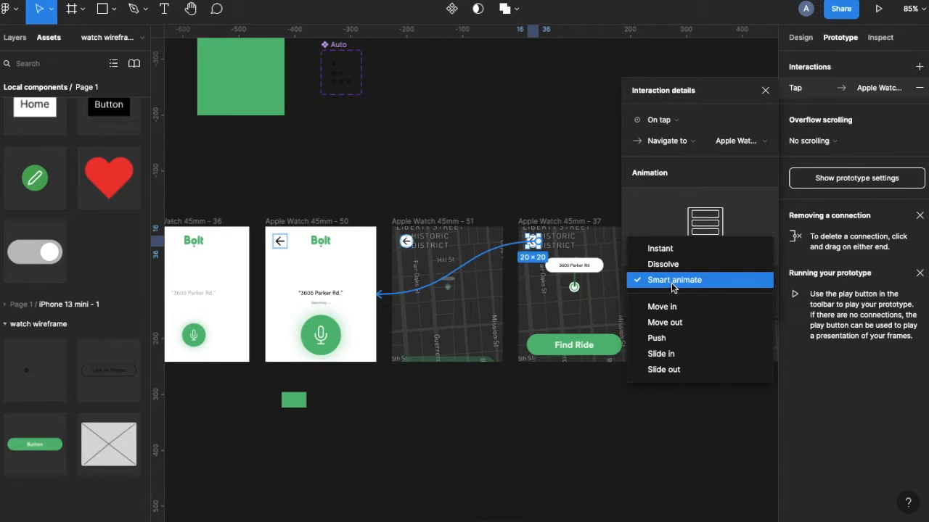
click(656, 264)
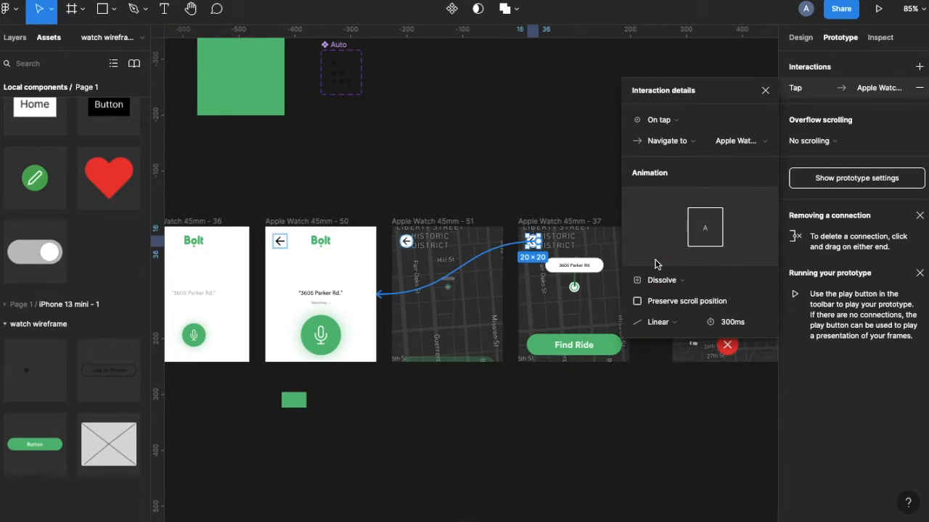
click(661, 325)
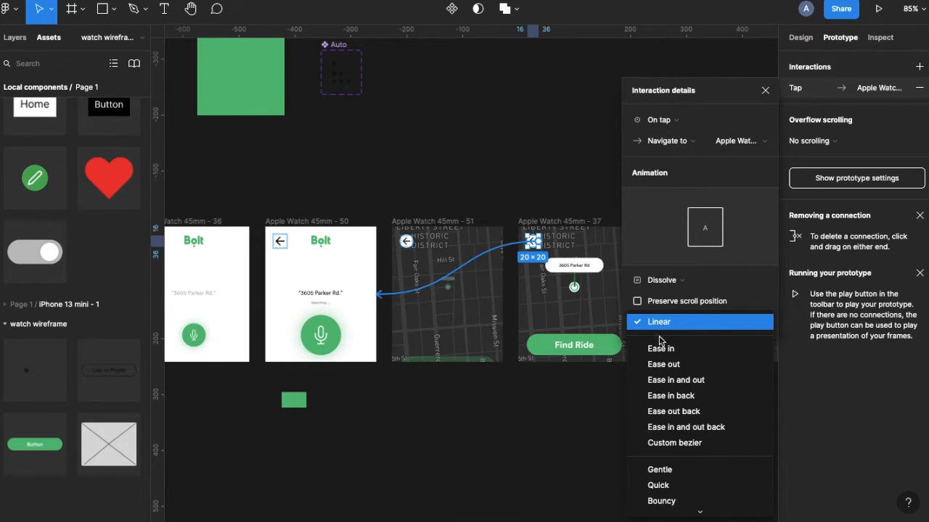
click(665, 455)
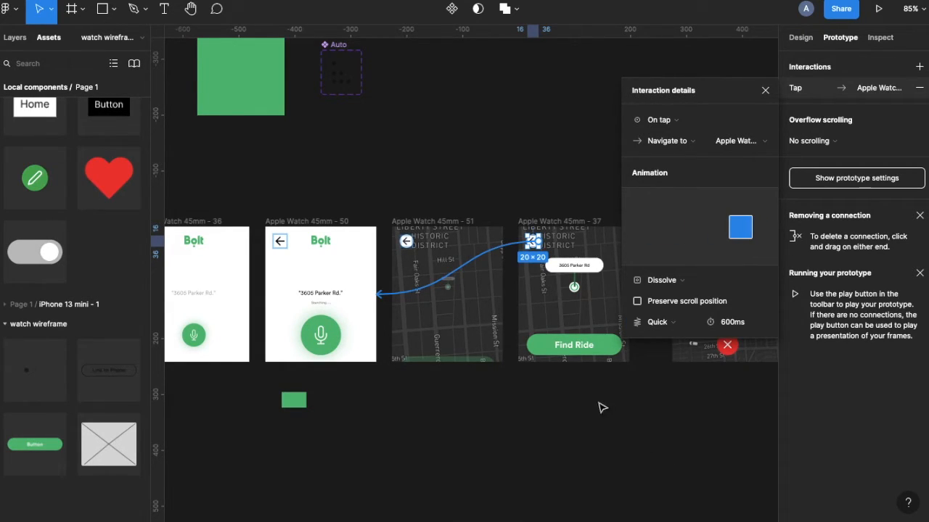
- Redirect the back arrow link of frame Apple Watch 45mm - 37 to the "Where would you like to go ?" frame
scroll(373, 311, down, 3)
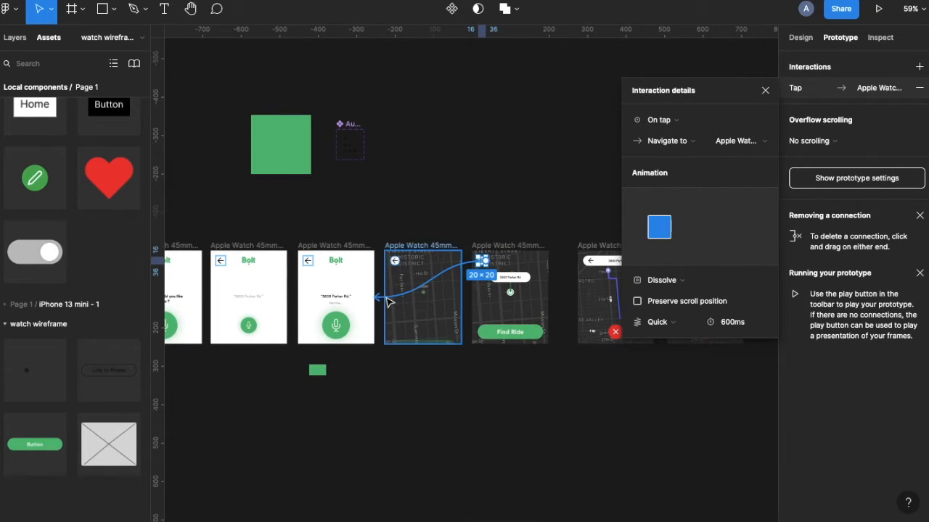
drag(378, 299, 269, 312)
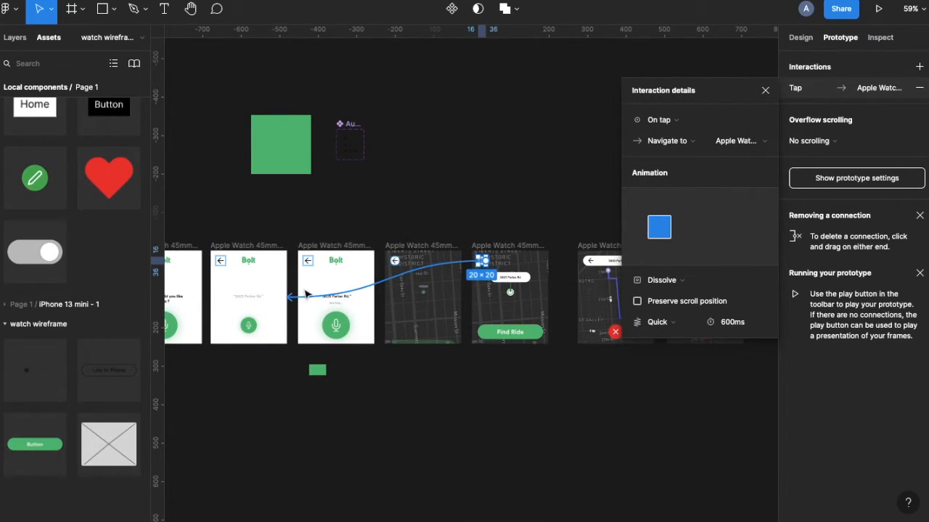
drag(295, 301, 253, 336)
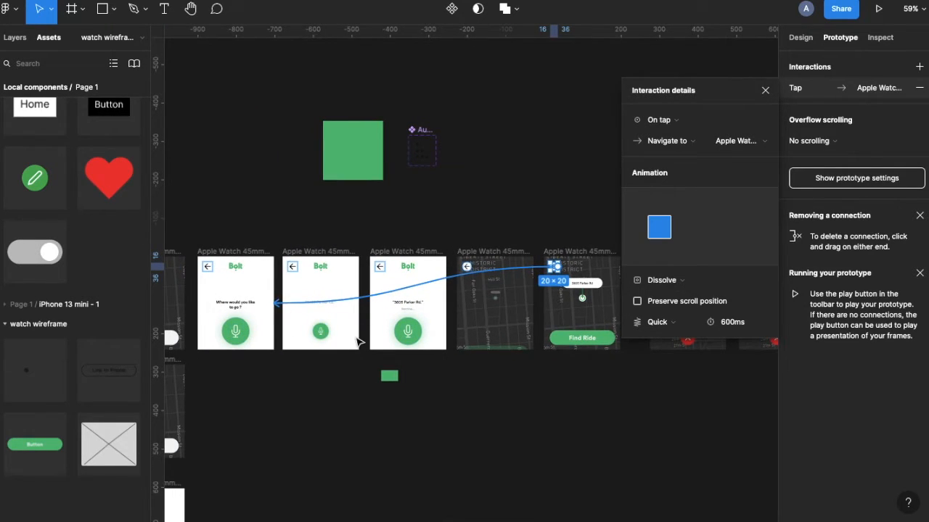
- Link the back arrow on route map frame Apple Watch 45mm - 52 to the "Where would you like to go ?" frame
scroll(368, 348, down, 2)
scroll(378, 341, right, 5)
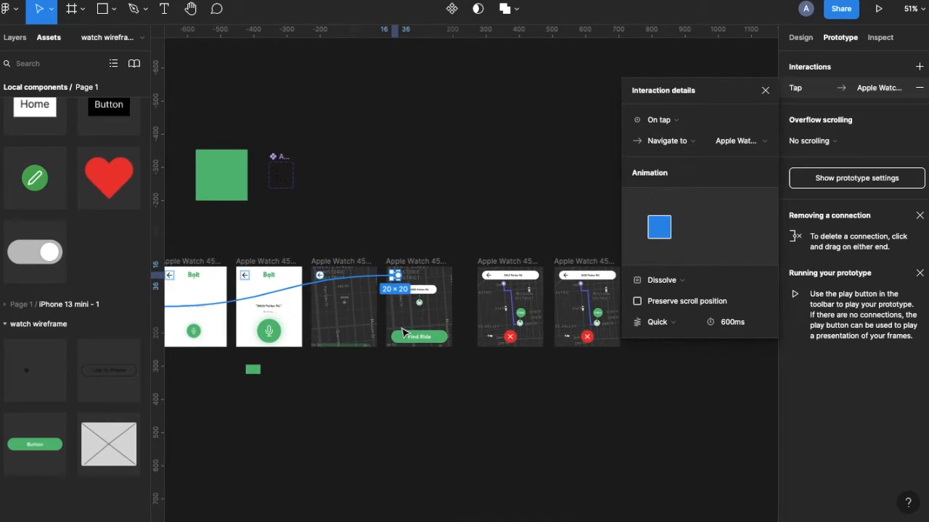
scroll(403, 332, up, 5)
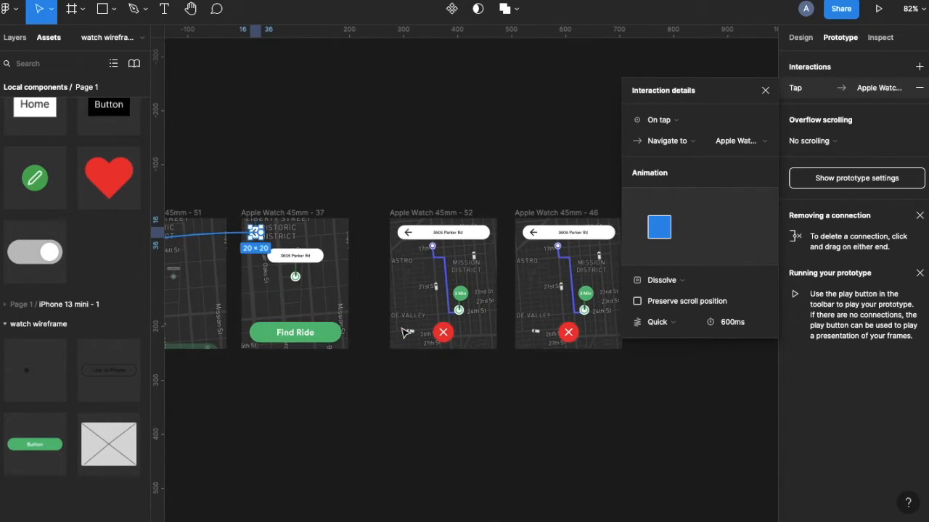
scroll(411, 333, up, 4)
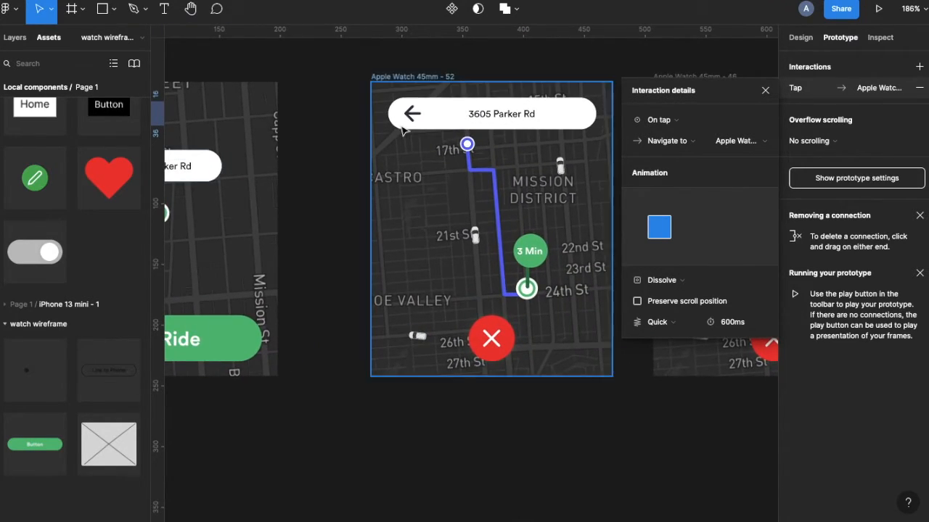
scroll(404, 130, left, 4)
scroll(402, 135, down, 4)
scroll(401, 134, right, 3)
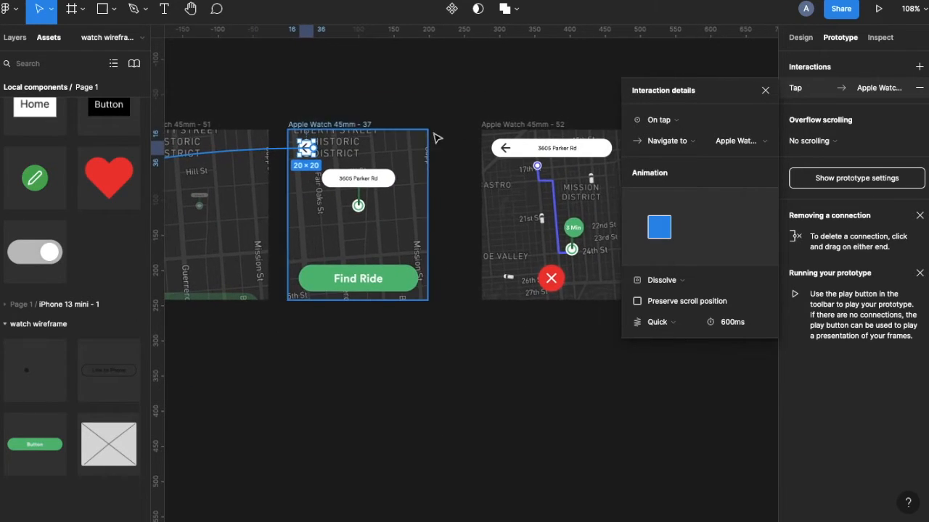
click(504, 148)
scroll(506, 149, up, 3)
scroll(507, 150, down, 6)
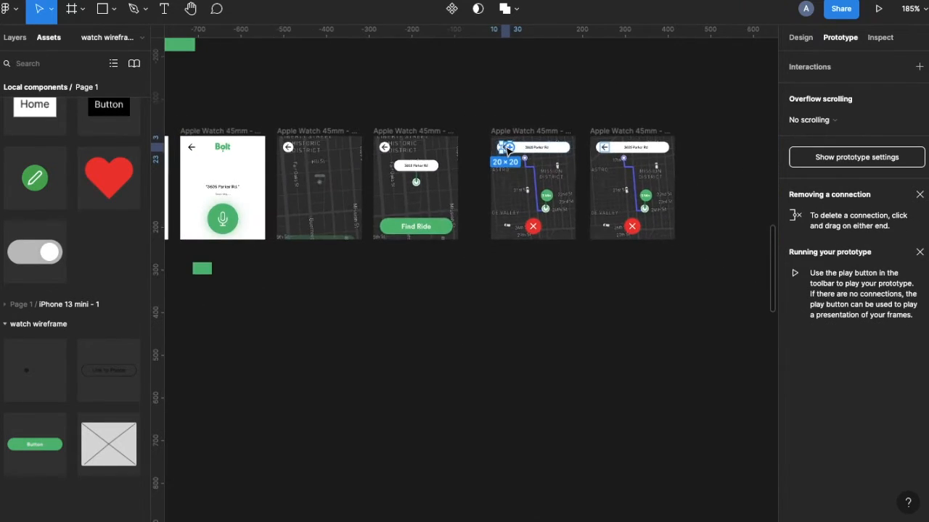
drag(515, 149, 417, 191)
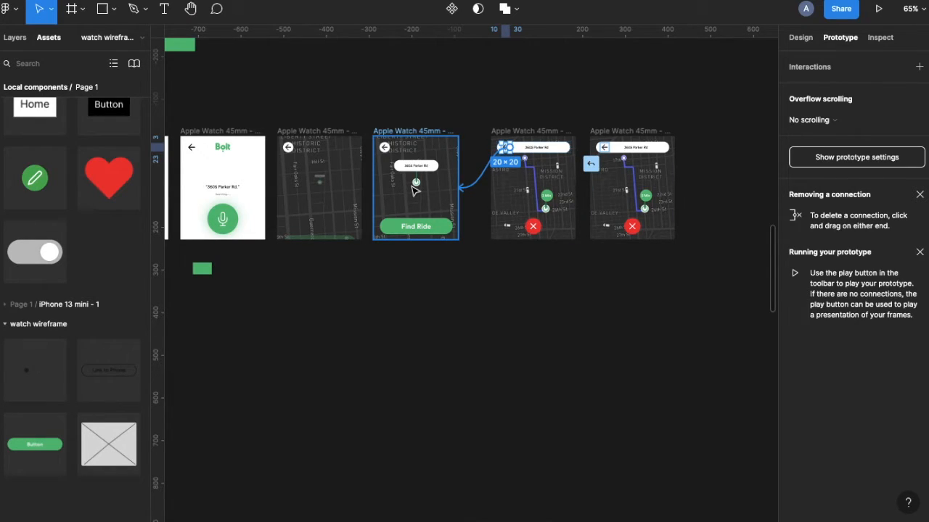
drag(413, 190, 262, 196)
scroll(352, 235, right, 6)
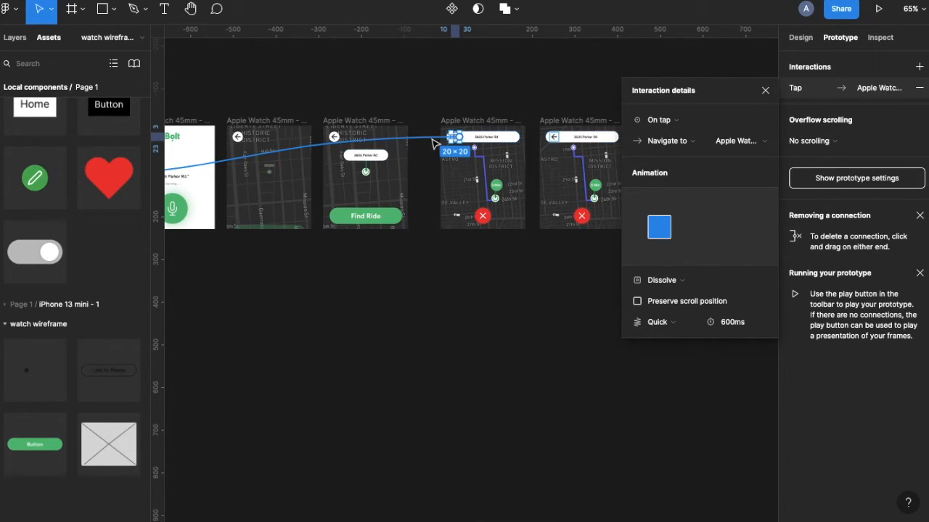
drag(433, 142, 470, 142)
drag(385, 170, 255, 195)
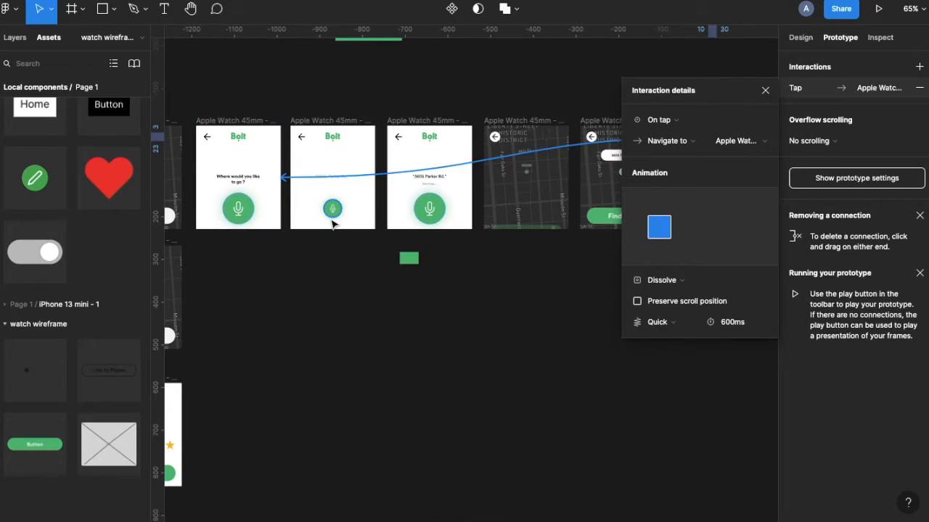
- Link the back arrow on route map frame Apple Watch 45mm - 46 to the "Where would you like to go ?" frame
scroll(406, 181, right, 5)
click(471, 156)
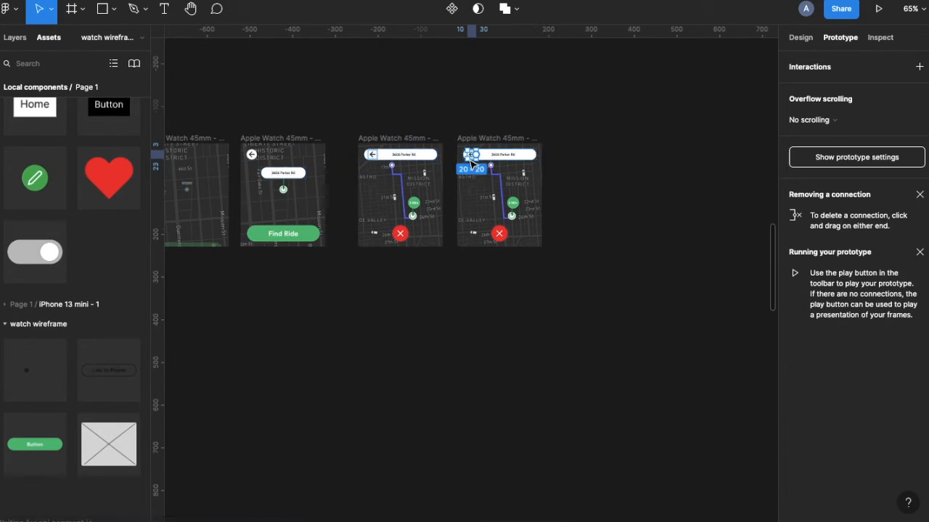
drag(480, 155, 359, 236)
scroll(359, 236, right, 10)
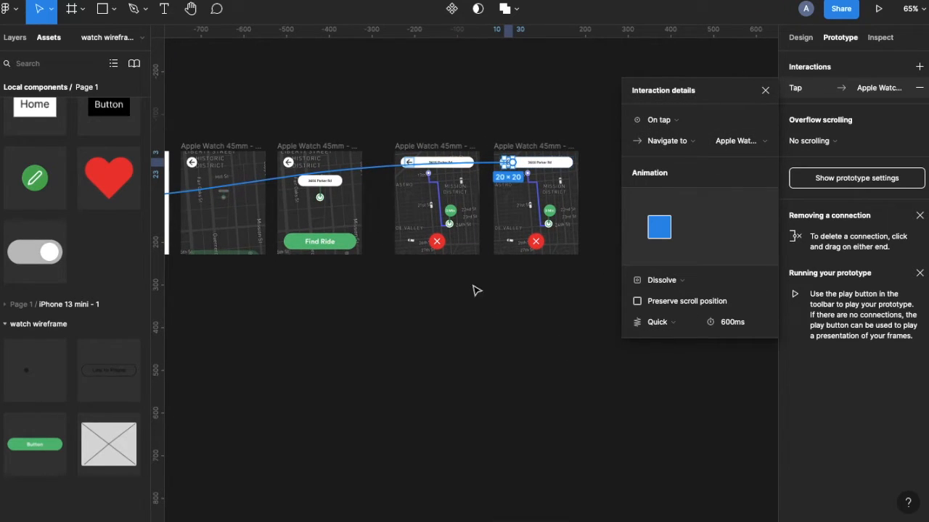
- Move frame Apple Watch 45mm - 52 closer to the Find Ride frame Apple Watch 45mm - 37
scroll(330, 233, up, 5)
scroll(330, 234, down, 3)
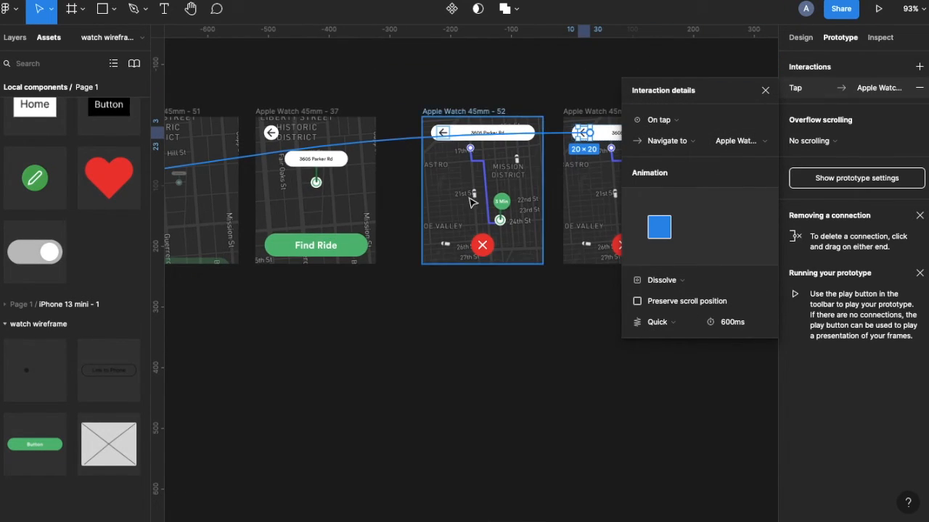
click(328, 251)
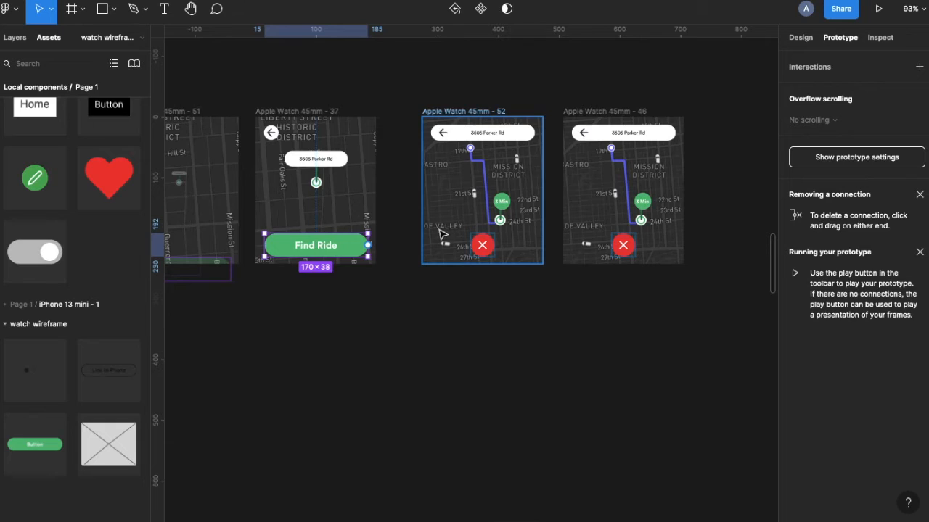
scroll(440, 234, up, 5)
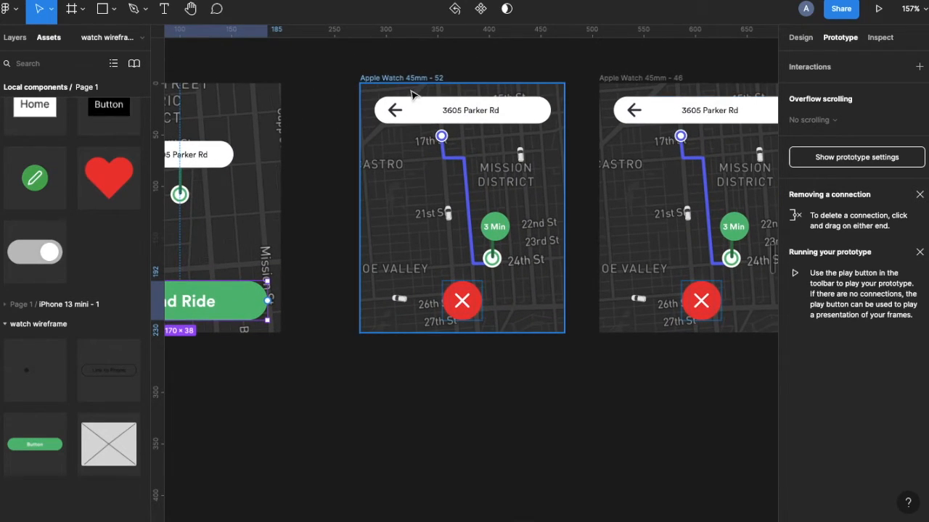
drag(397, 85, 345, 85)
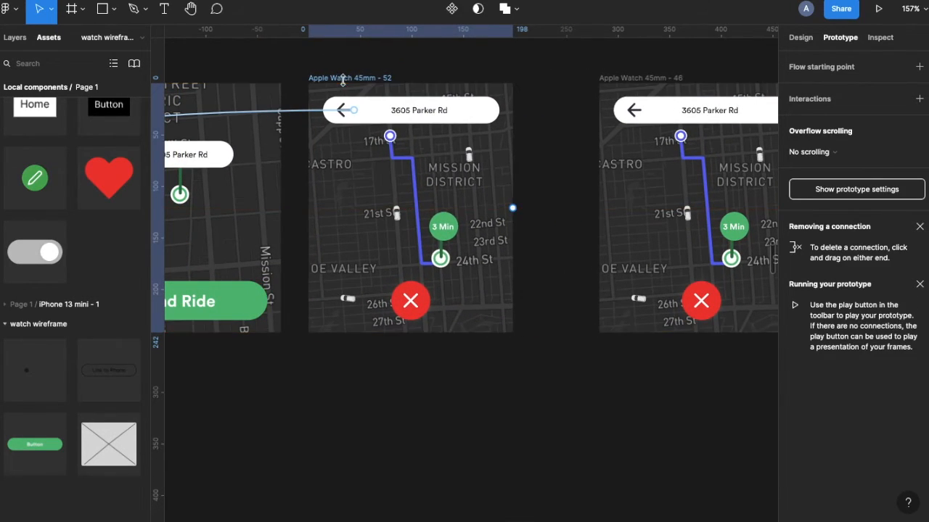
- Move the red cancel button on frame Apple Watch 45mm - 52 down 40 px and set its opacity to 30%
click(405, 308)
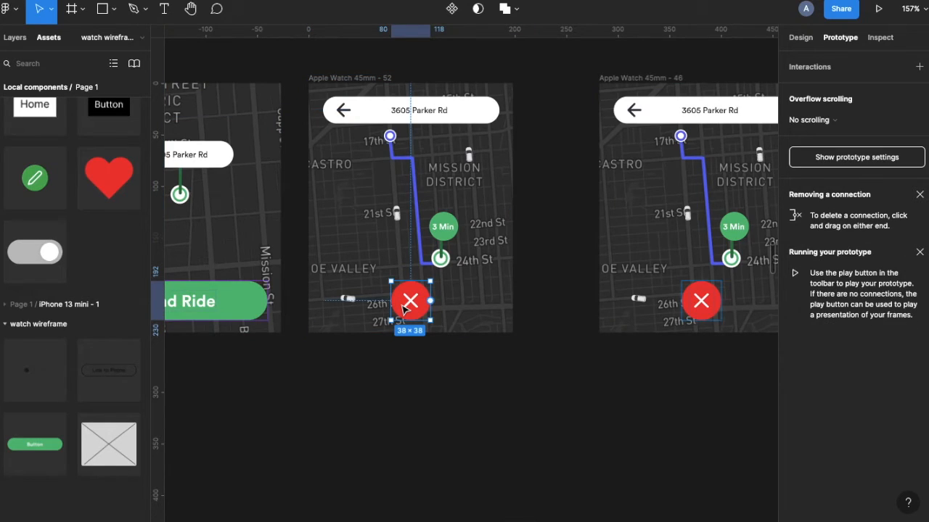
key(shift+Down)
key(shift+Down)
key(shift+Down)
key(shift+Down)
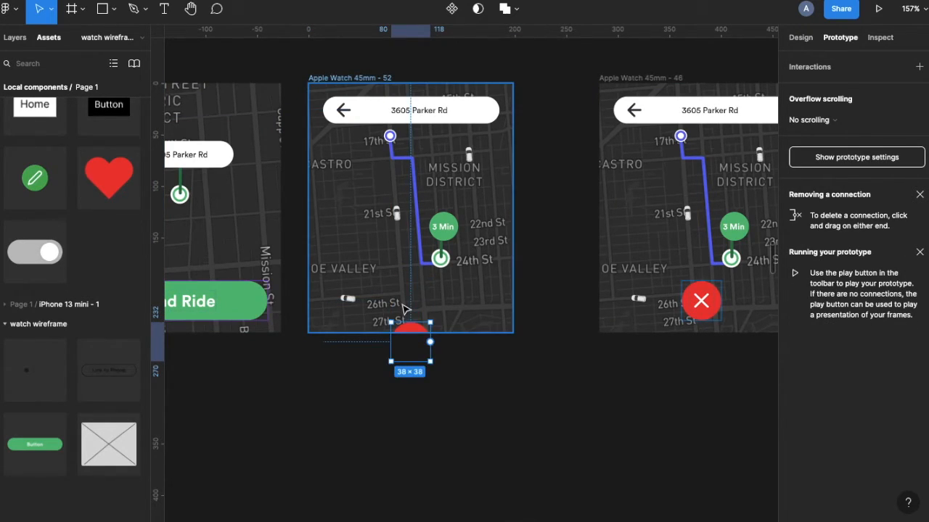
key(alt)
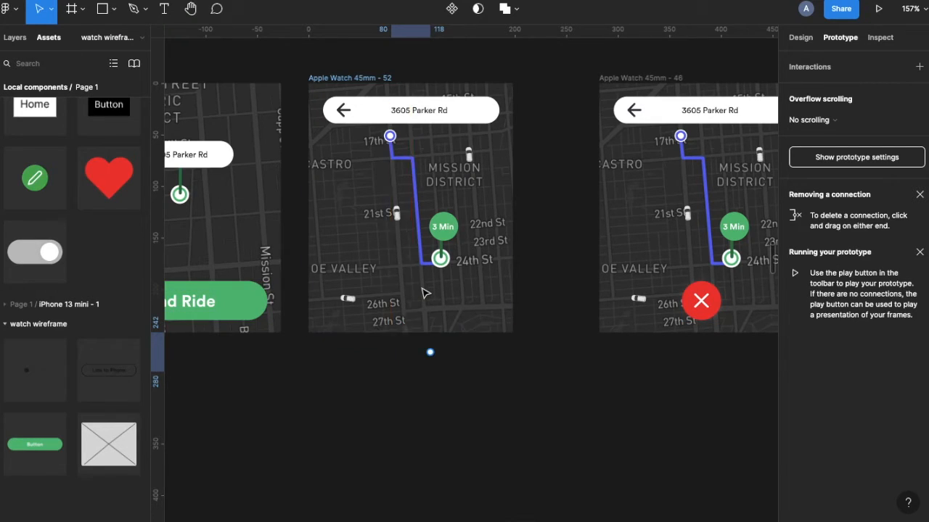
key(3)
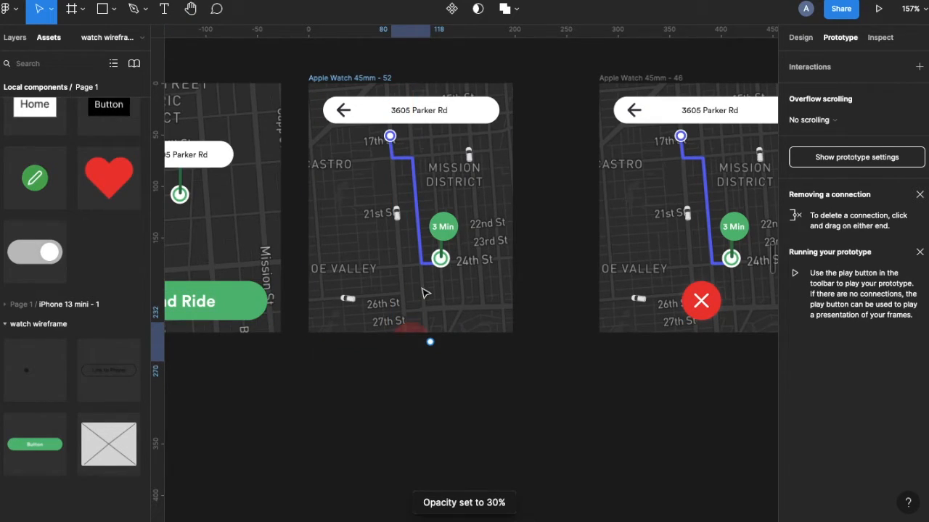
- Set the opacity of the car beside 26th St on frame Apple Watch 45mm - 52 to 0
click(347, 299)
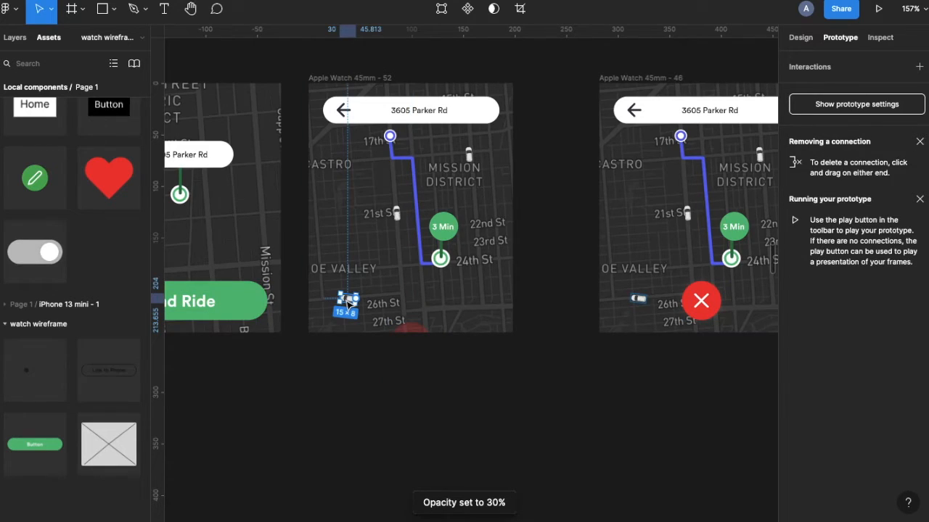
click(801, 38)
click(894, 372)
text(0)
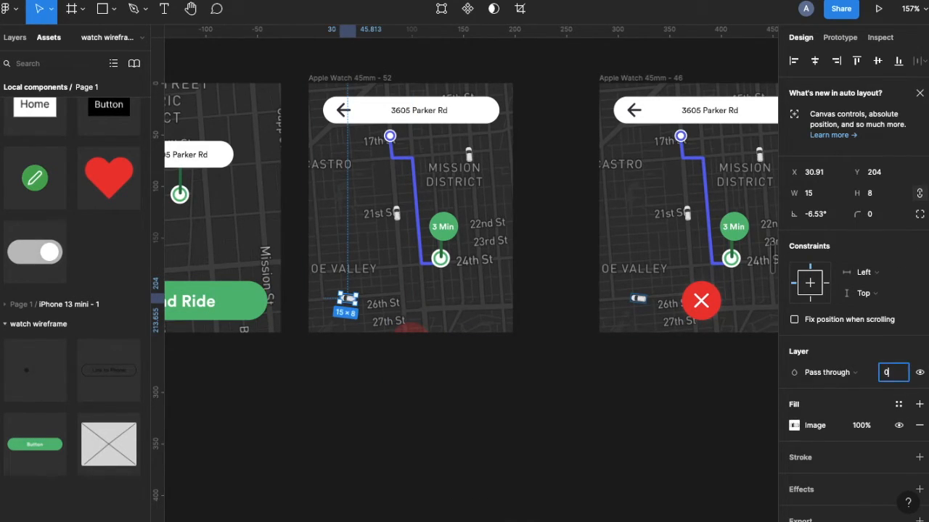
key(Return)
- Set the opacity of the two remaining cars on frame Apple Watch 45mm - 52 to 0
click(469, 154)
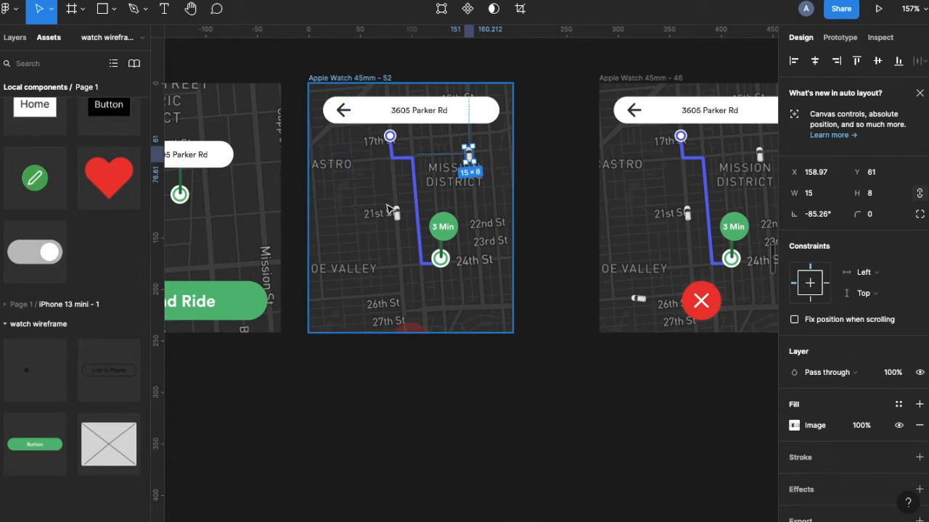
shift+click(396, 213)
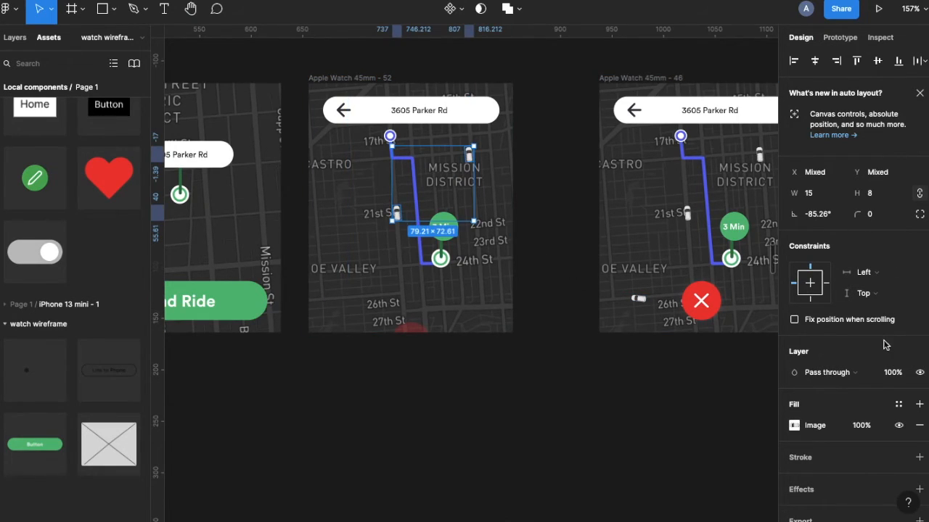
click(898, 376)
text(0)
key(Return)
- Move the green 3 Min circle together with its label 30 px down over the destination marker on frame Apple Watch 45mm - 52
click(445, 245)
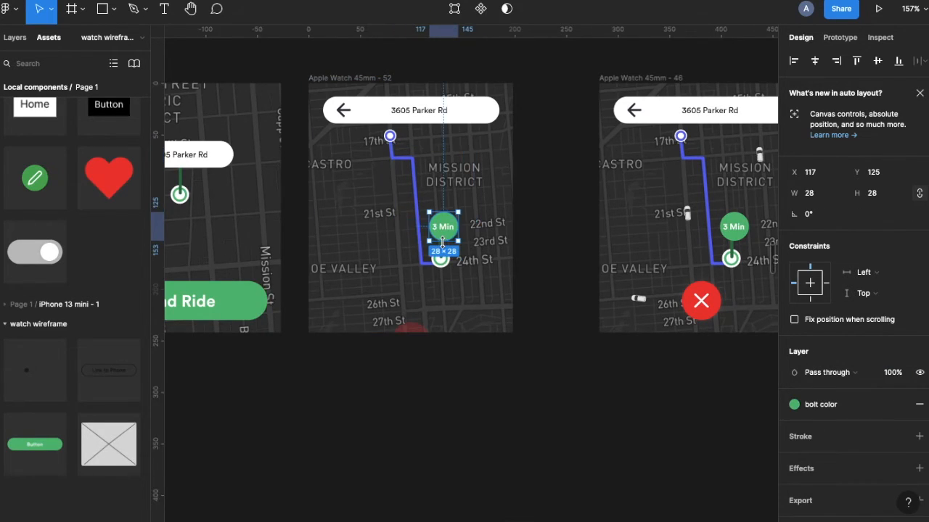
scroll(445, 245, up, 5)
key(shift+Down)
key(shift+Down)
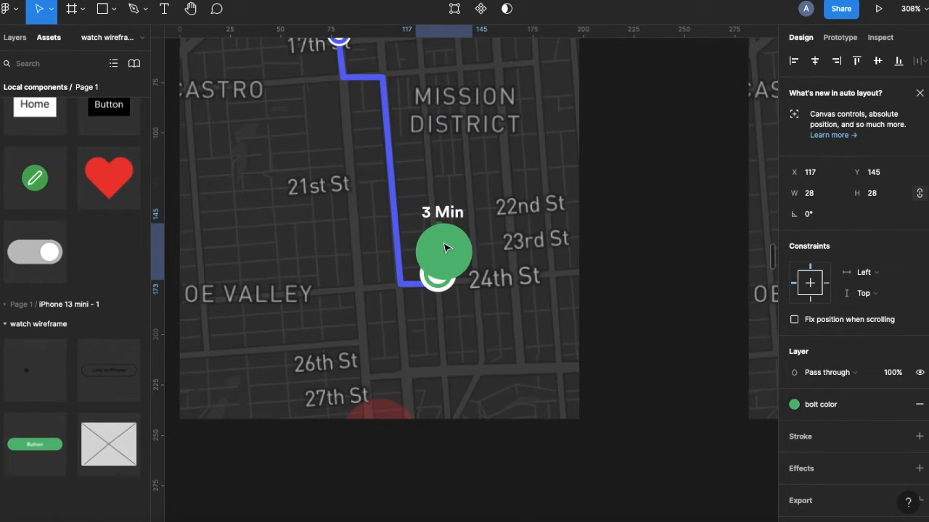
key(shift+Up)
key(shift+Up)
shift+click(440, 208)
key(shift+Down)
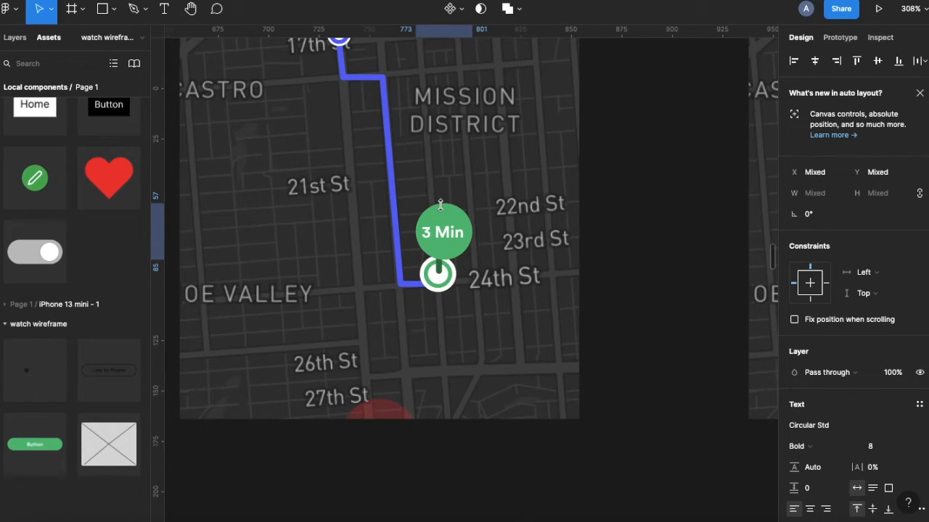
key(shift+Down)
key(shift+Down)
key(shift+Left)
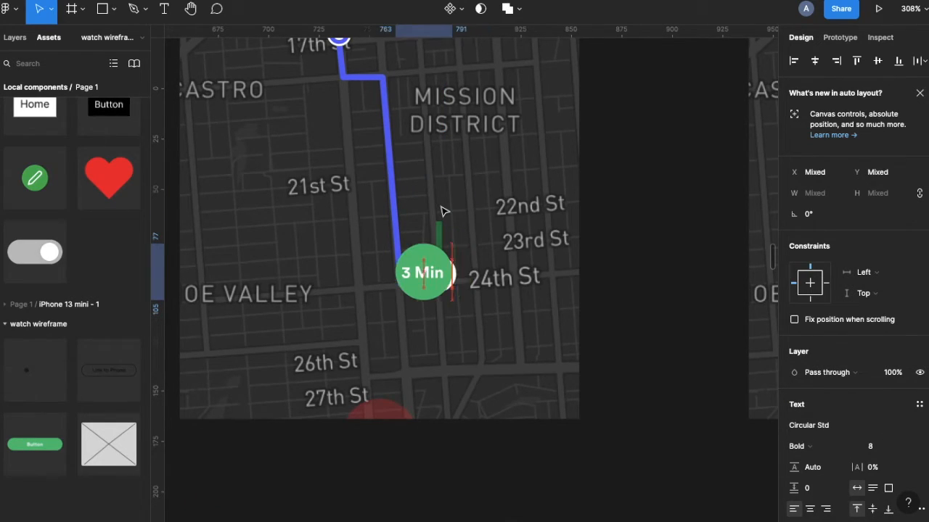
key(shift+Right)
- Shorten the dark green pin stem from its upper end until it fits behind the 3 Min circle
click(440, 229)
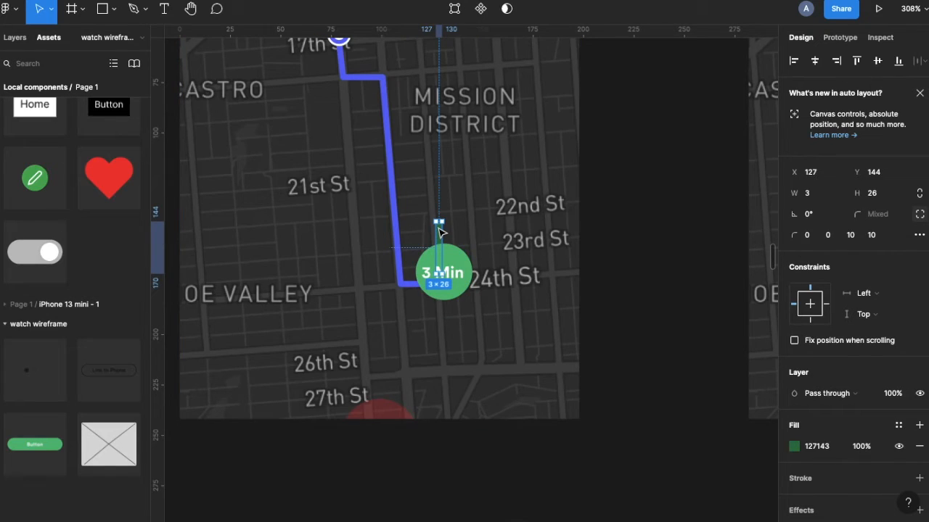
drag(439, 218, 440, 259)
- On frame Apple Watch 45mm - 52, move the end point of the blue route left to X 108, collapsing its last segment near 24th St
click(403, 280)
scroll(403, 280, down, 5)
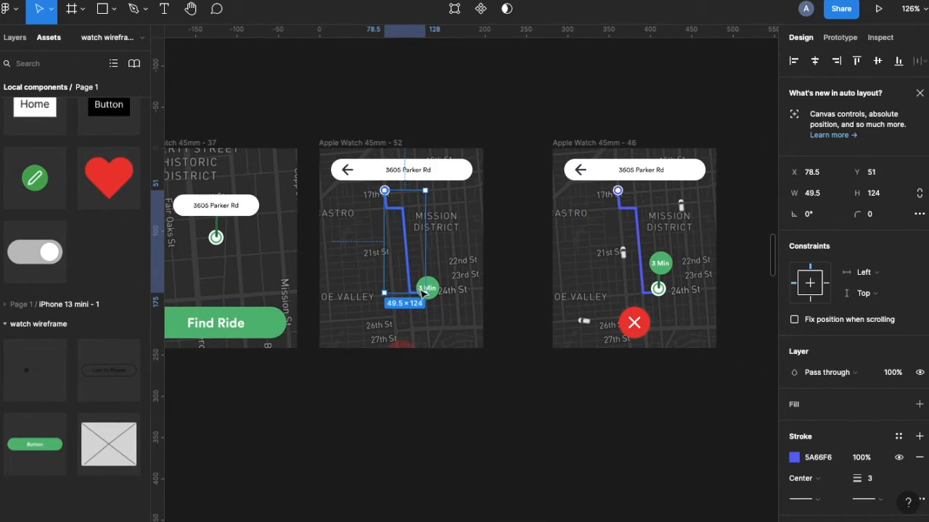
scroll(424, 290, up, 5)
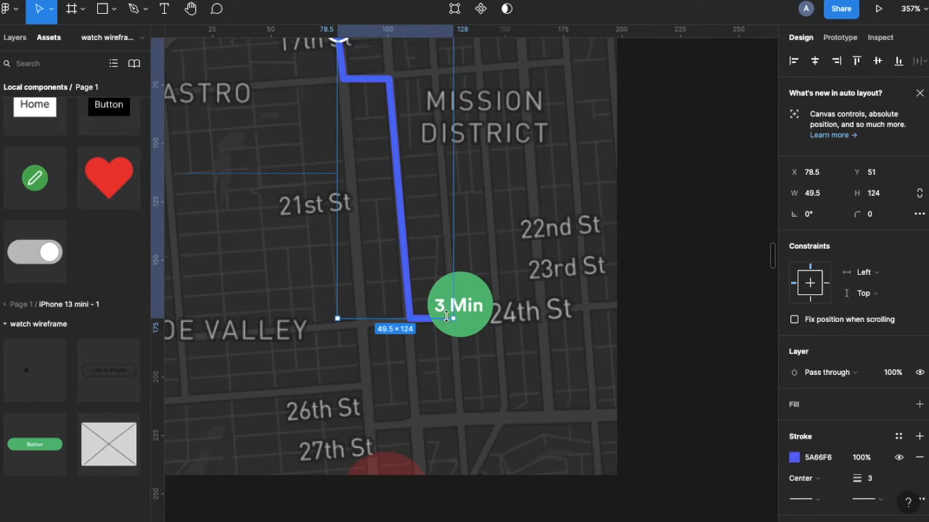
double_click(446, 317)
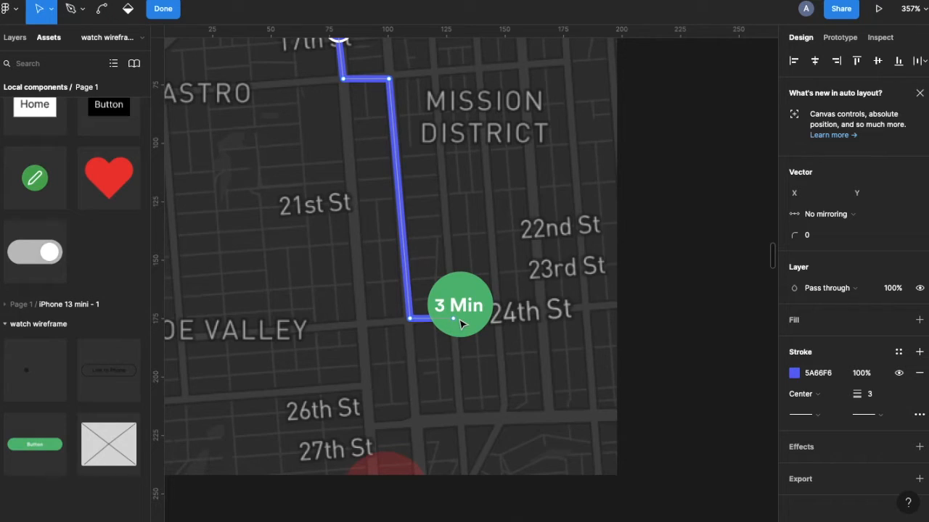
click(452, 319)
key(Delete)
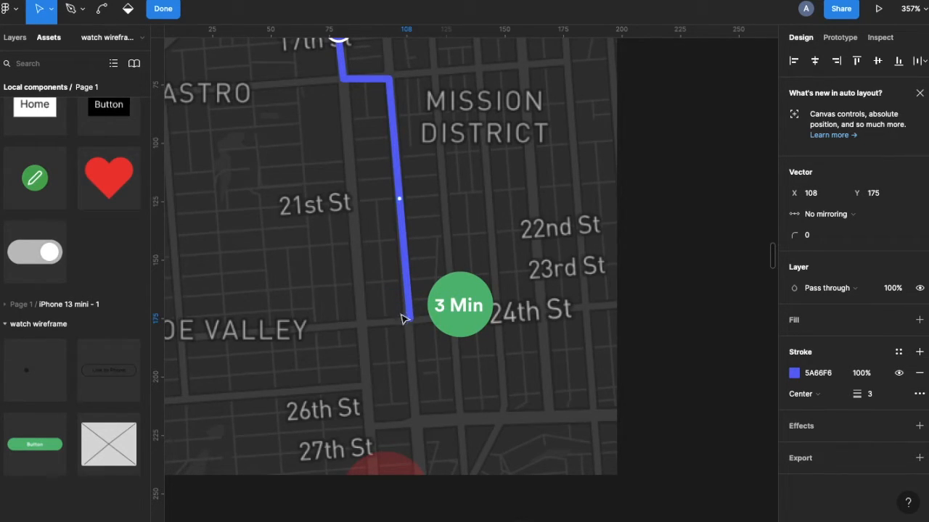
- Move the route's two lower points together up to Y 73 and 10 px left, collapsing the long segment beside 21st St
key(ctrl+a)
drag(401, 322, 420, 332)
key(shift+Up)
key(shift+Up)
key(shift+Up)
key(shift+Up)
key(shift+Up)
key(shift+Up)
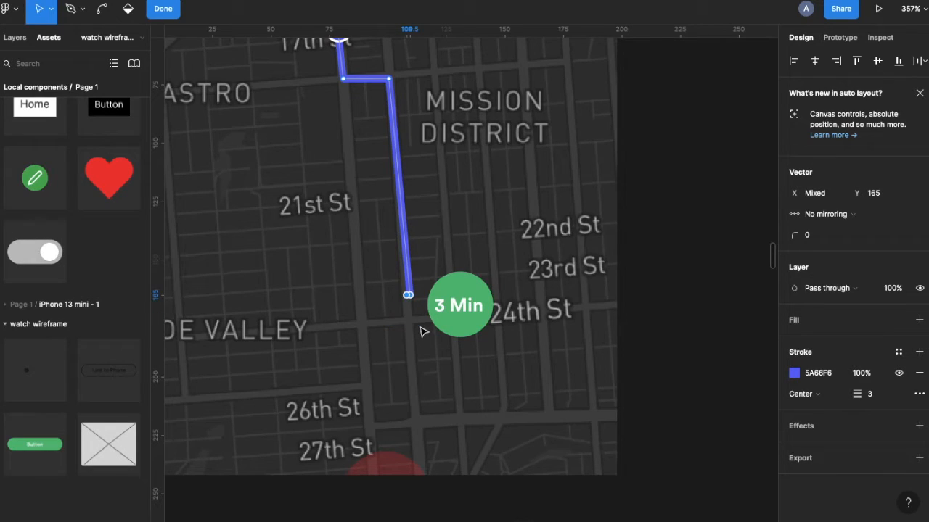
key(shift+Up)
key(shift+Up)
key(shift+Up)
key(shift+Up)
key(shift+Up)
key(shift+Left)
key(shift+Down)
key(Up)
key(Up)
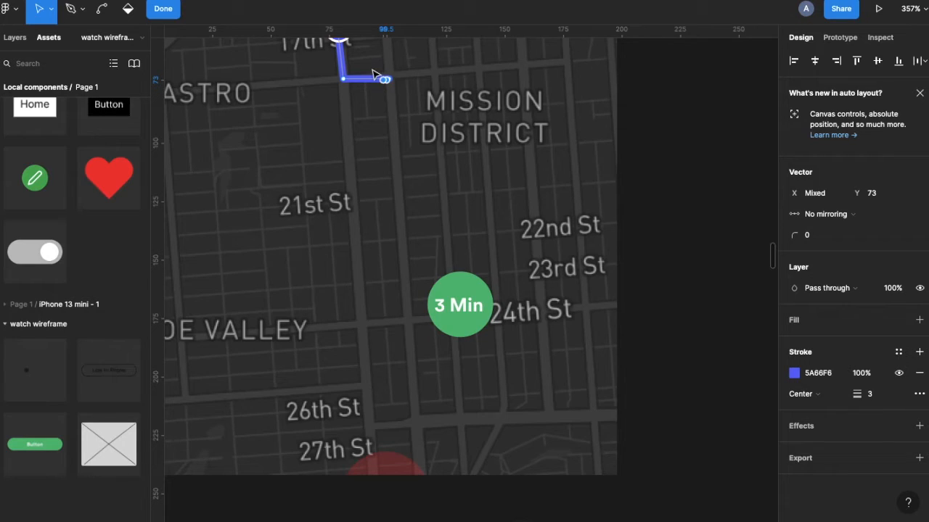
- Move the collapsed route points 20 px left onto the corner below 17th St
key(shift+Left)
key(shift+Left)
scroll(311, 73, up, 5)
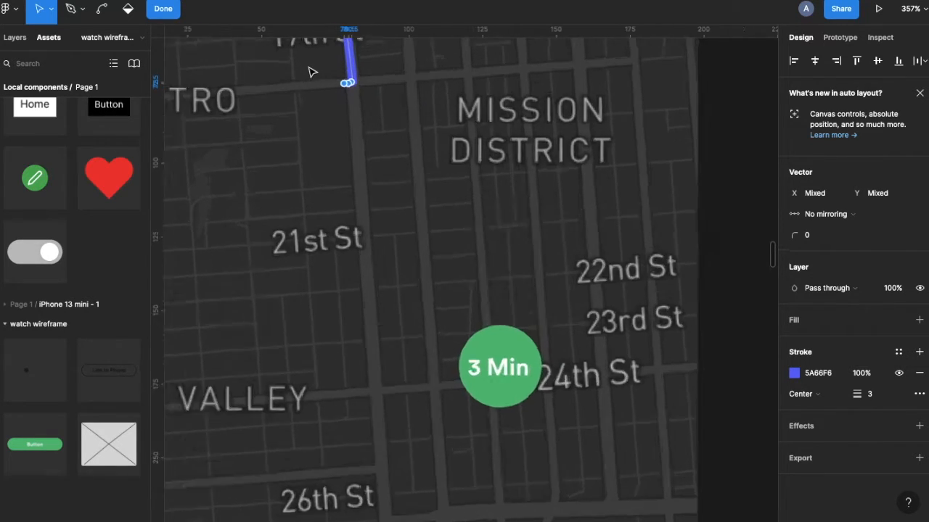
- Move the remaining lower route points up inside the round start marker at 17th St and finish editing the path
drag(312, 215, 394, 243)
key(shift+Up)
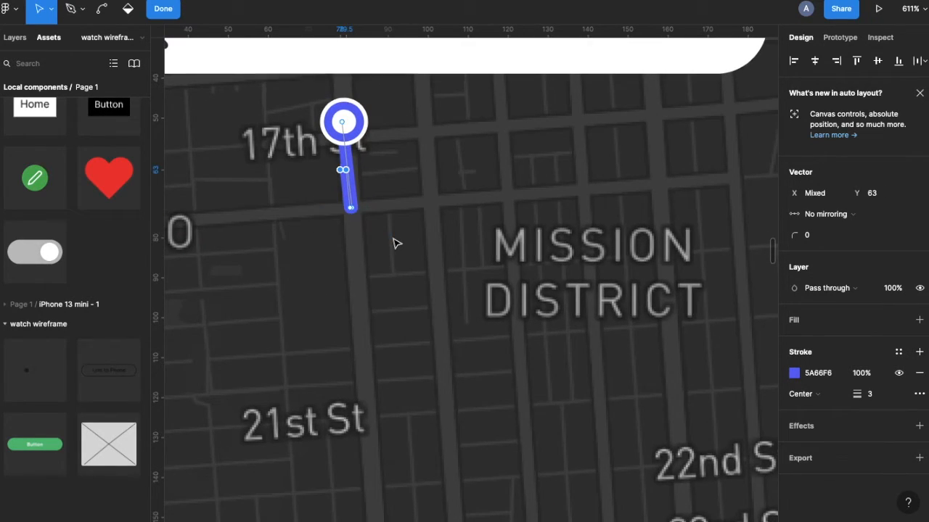
drag(315, 182, 411, 261)
key(shift+Up)
key(shift+Up)
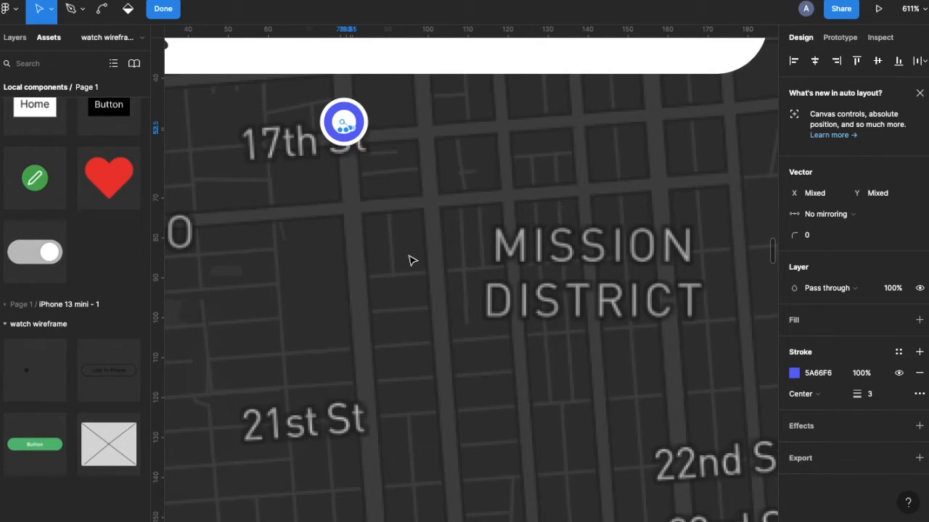
scroll(411, 270, down, 10)
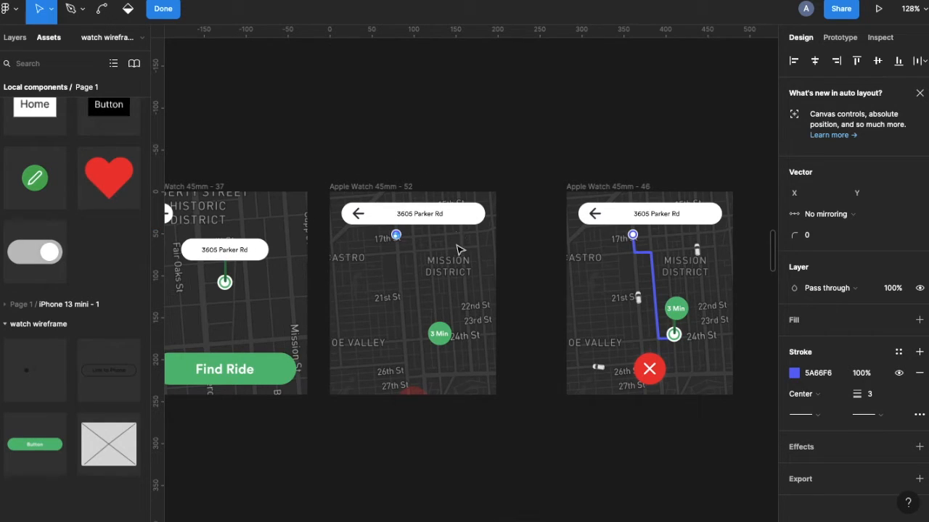
scroll(405, 262, down, 5)
scroll(407, 259, up, 4)
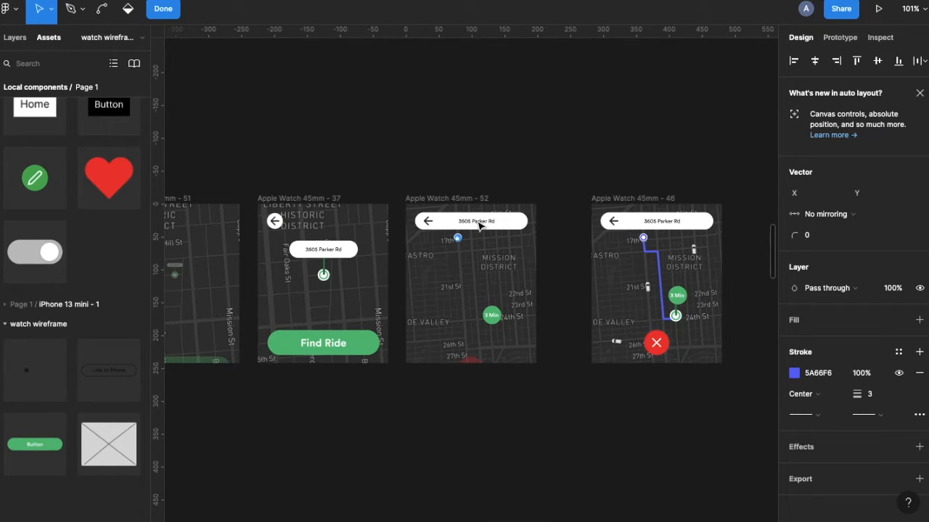
key(Escape)
key(Escape)
- Add a prototype connection from the whole frame Apple Watch 45mm - 37 to frame Apple Watch 45mm - 52
click(659, 226)
scroll(659, 225, down, 4)
scroll(513, 269, right, 3)
click(502, 215)
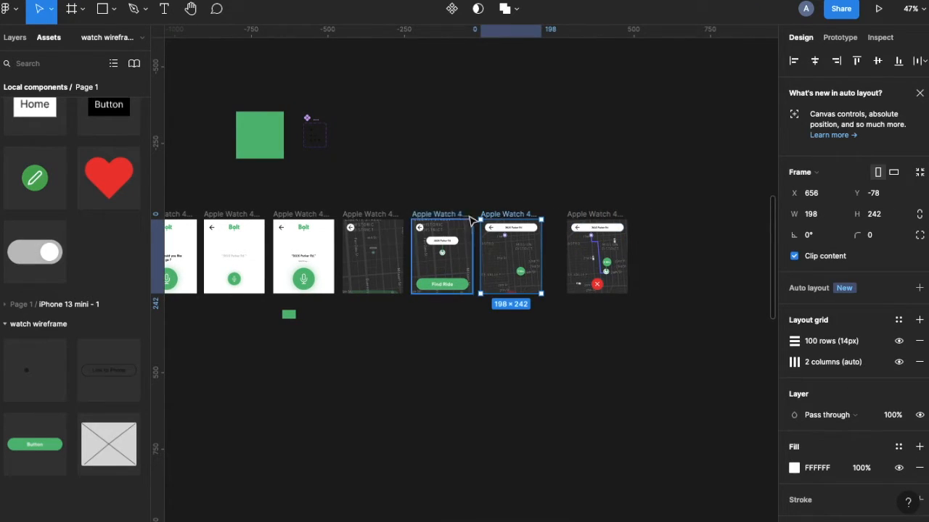
click(839, 37)
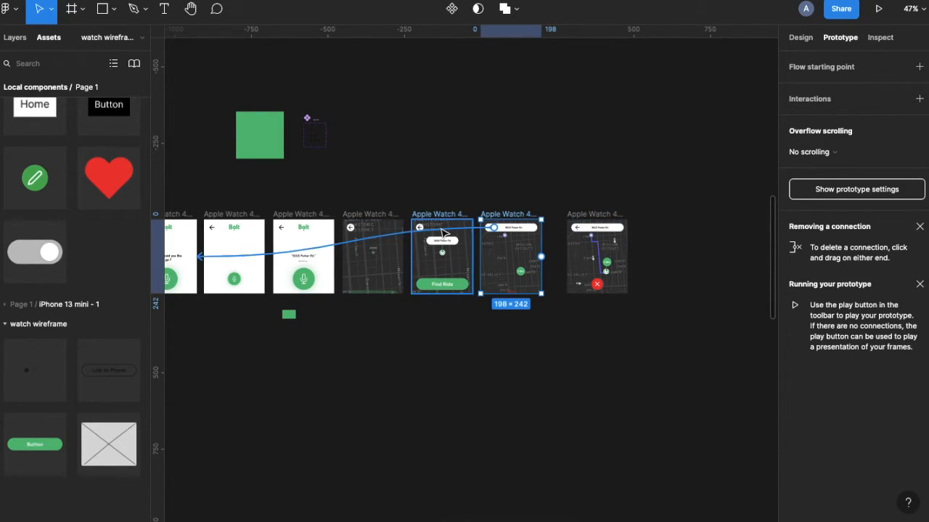
click(459, 263)
scroll(475, 260, up, 5)
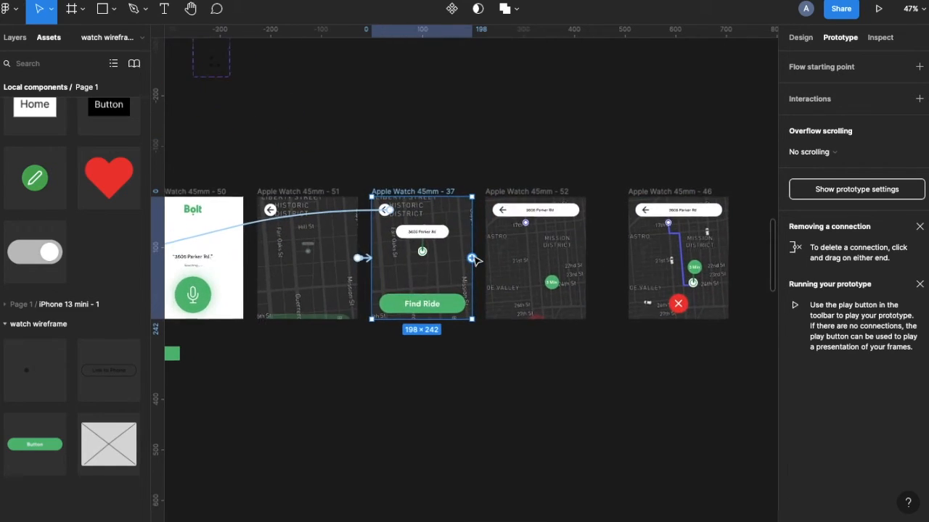
drag(473, 259, 499, 261)
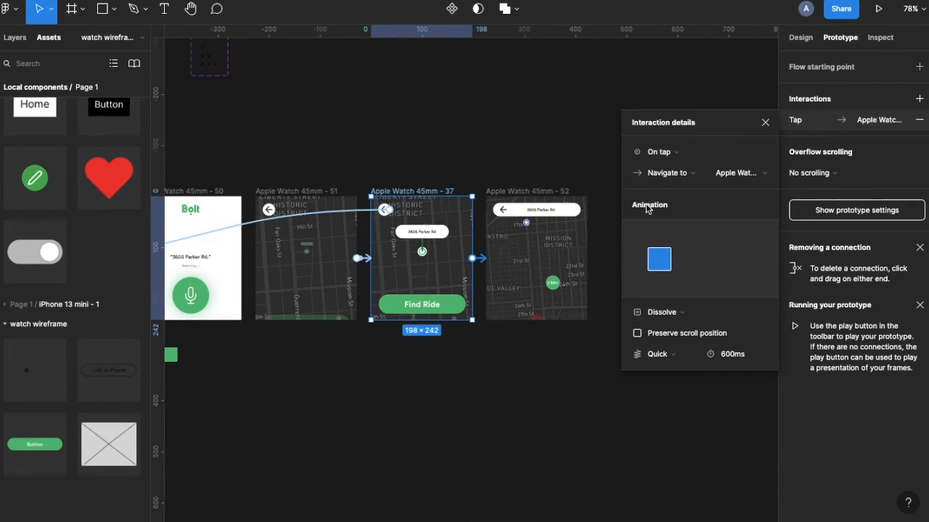
- Set the connection from frame 37 to frame 52 to trigger After delay with a Linear Smart animate transition
click(678, 151)
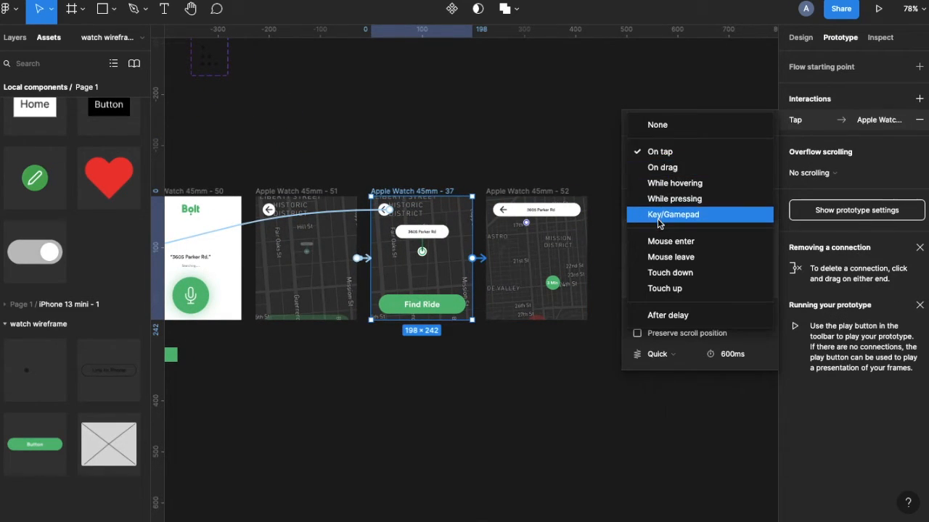
click(672, 315)
click(673, 312)
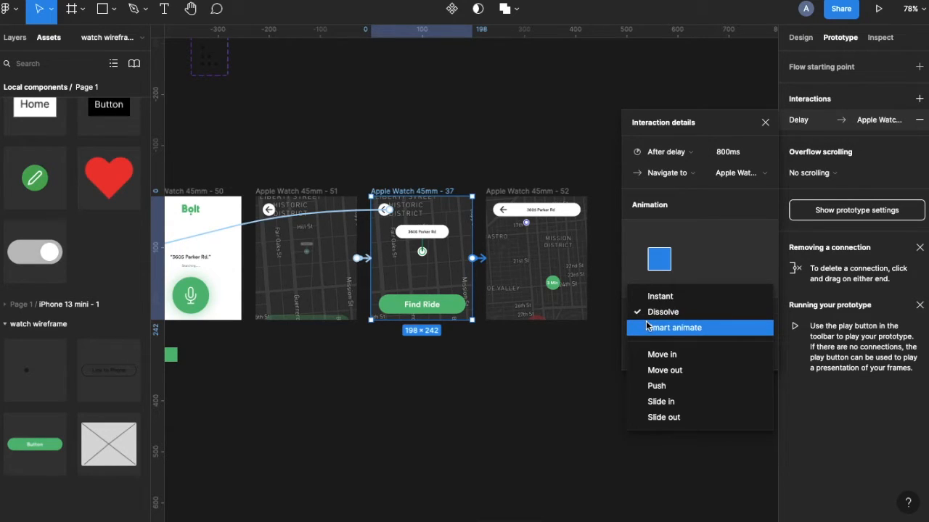
click(648, 326)
click(656, 334)
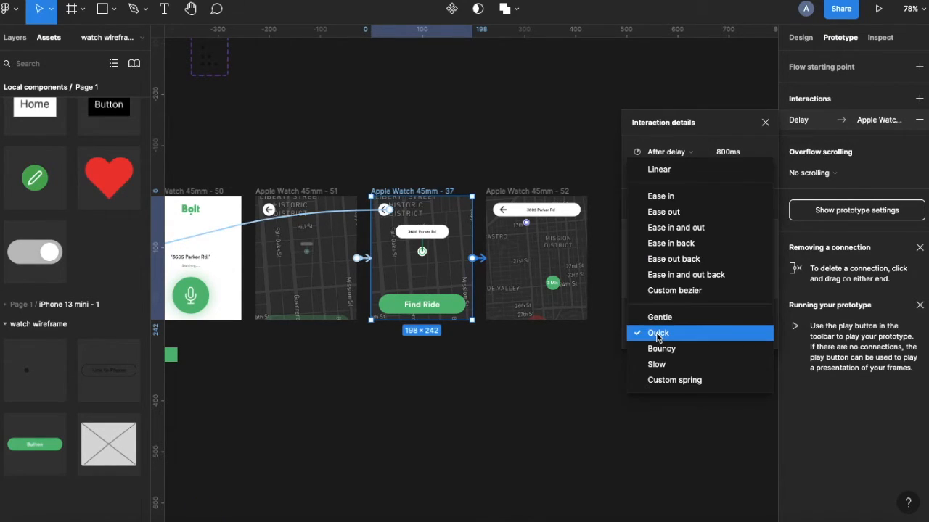
click(639, 171)
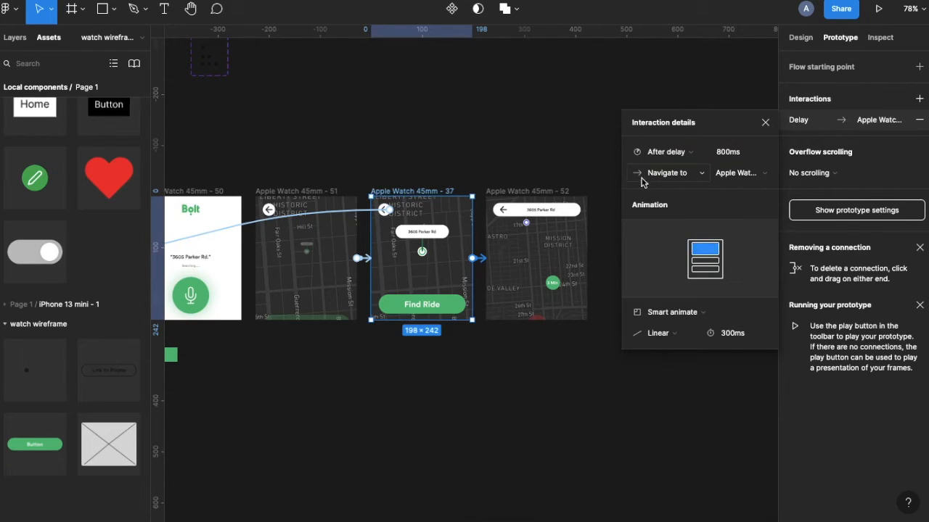
click(765, 123)
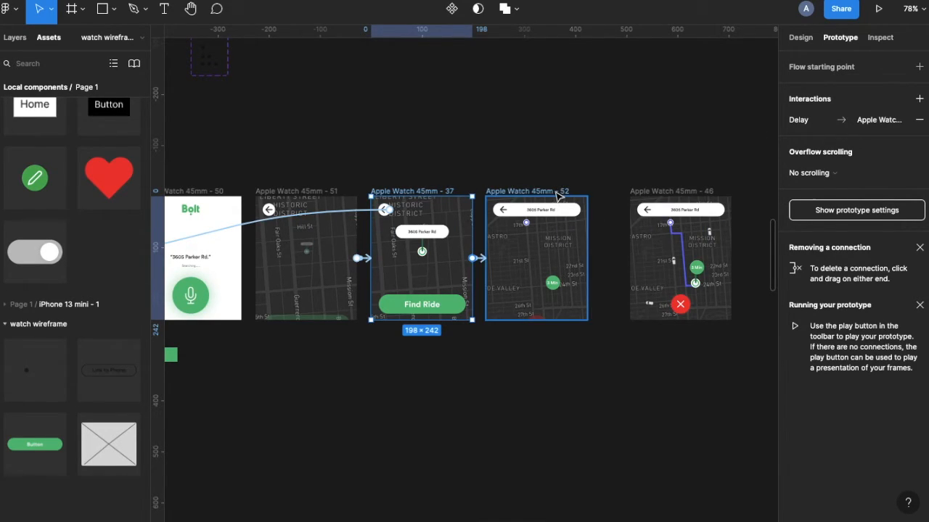
- Connect frame Apple Watch 45mm - 52 to frame Apple Watch 45mm - 46 with an After delay trigger
click(590, 237)
drag(586, 258, 645, 263)
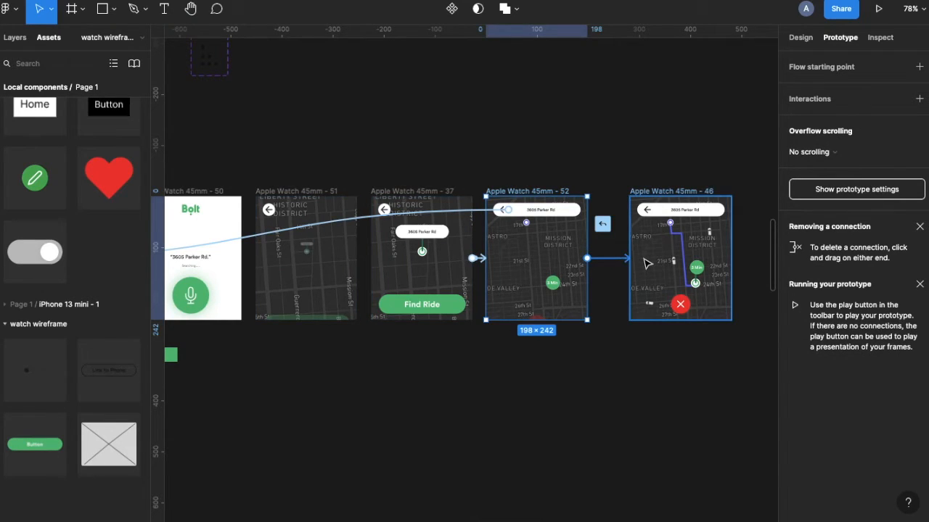
drag(646, 262, 643, 261)
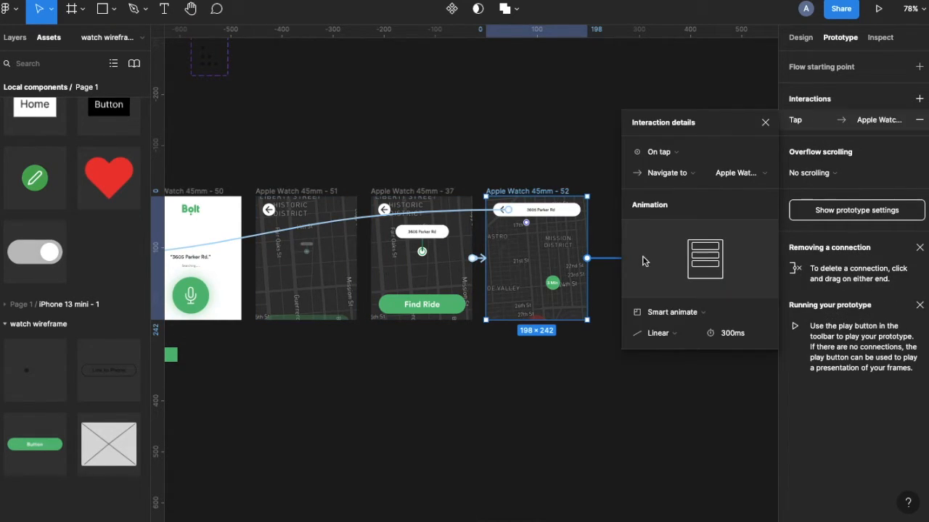
click(669, 153)
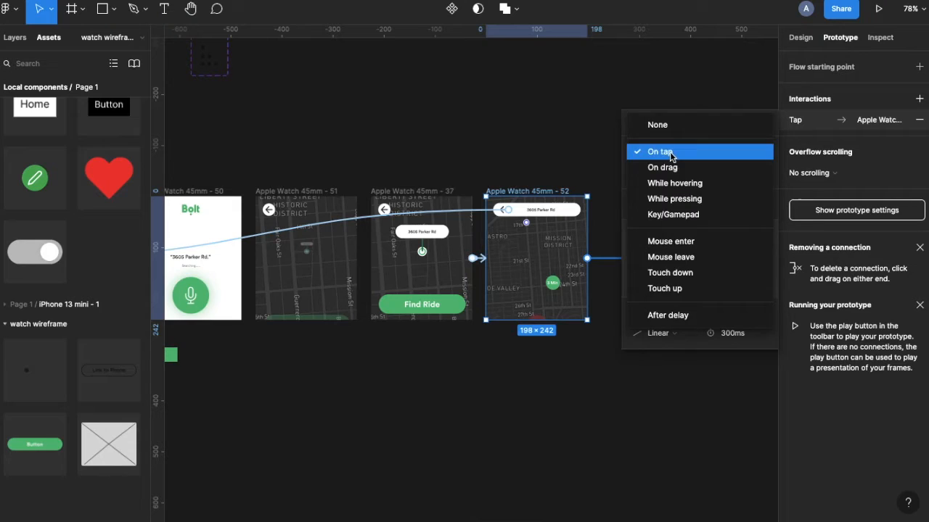
click(656, 314)
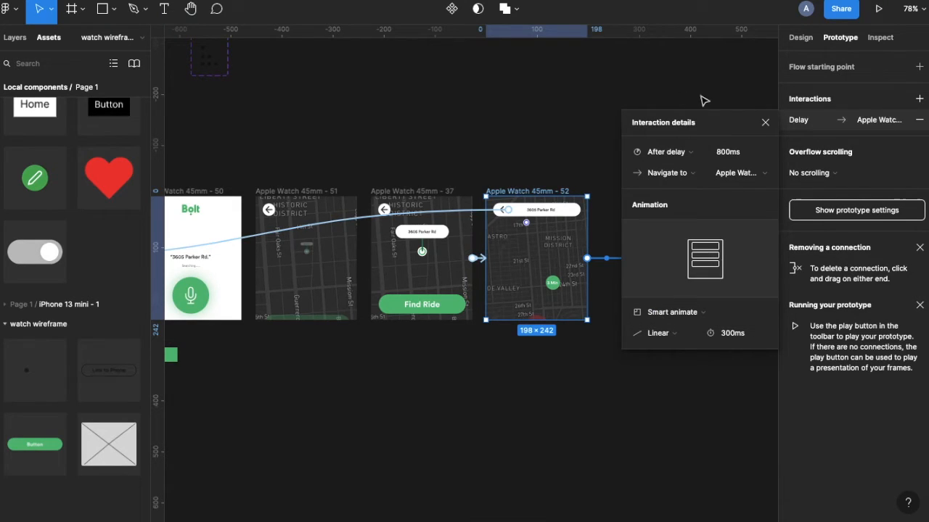
click(763, 122)
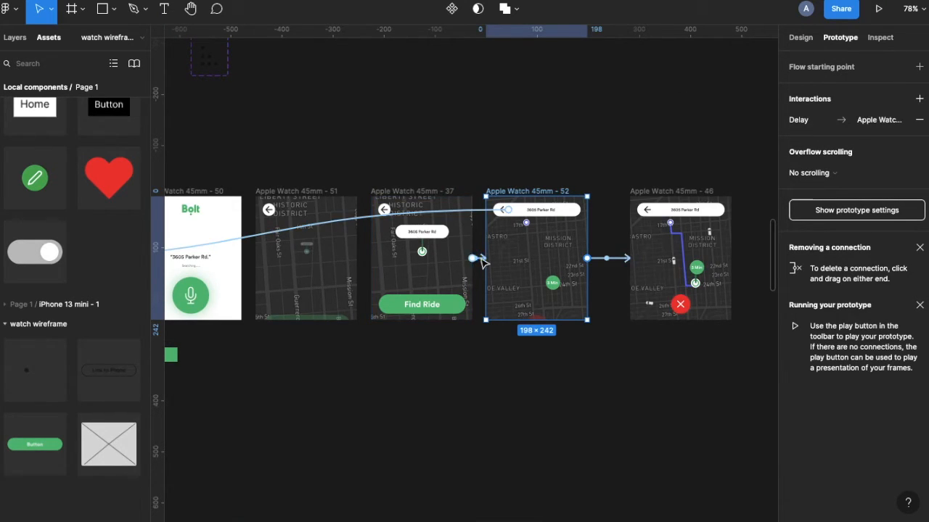
- Remove the frame-level connection between Apple Watch 45mm - 37 and Apple Watch 45mm - 52
click(481, 259)
scroll(483, 263, up, 4)
drag(484, 262, 450, 305)
right_click(426, 323)
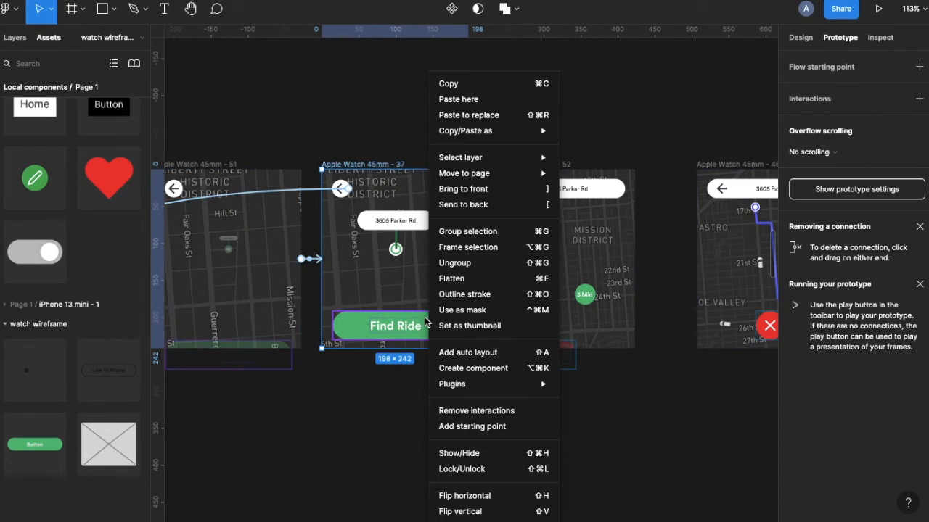
key(Escape)
- Connect the Find Ride button on frame Apple Watch 45mm - 37 to frame Apple Watch 45mm - 52, triggered on tap
scroll(411, 328, up, 3)
click(470, 326)
drag(476, 325, 554, 294)
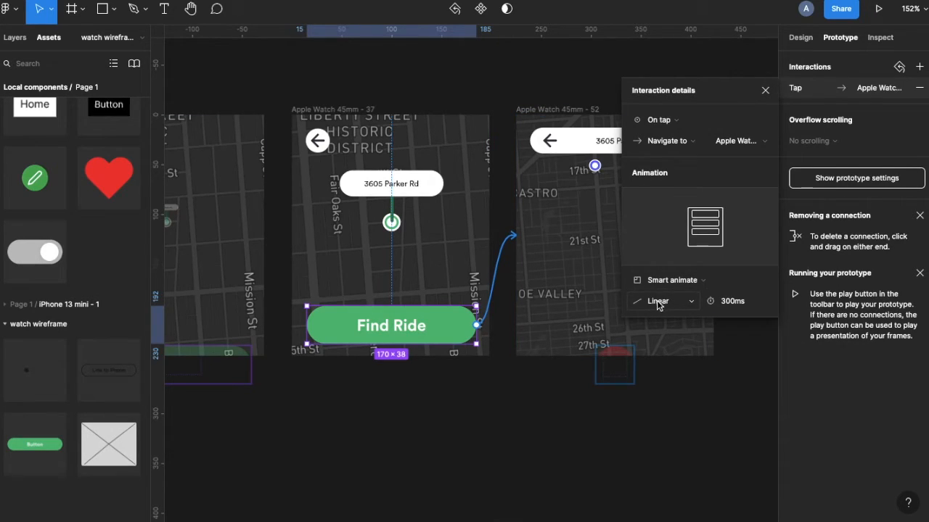
- Set the Find Ride button's transition to Dissolve with the Quick easing
click(686, 281)
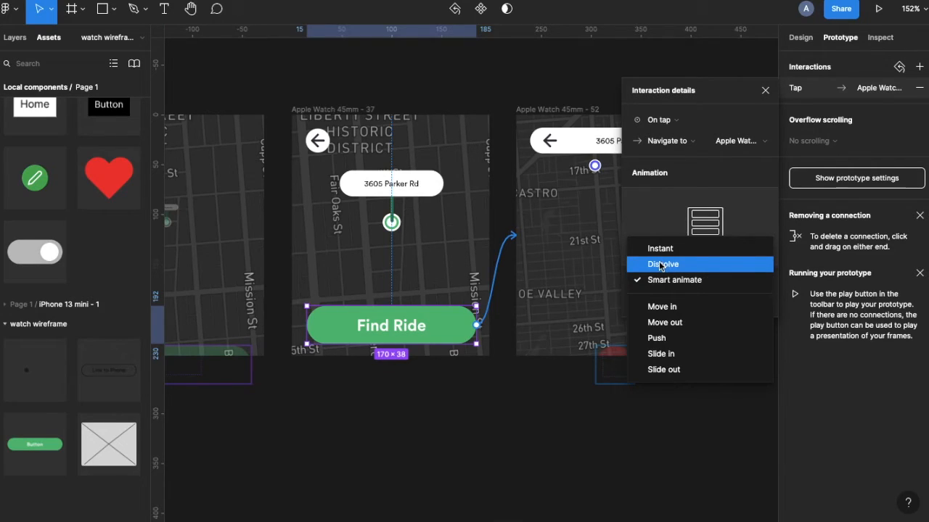
click(659, 266)
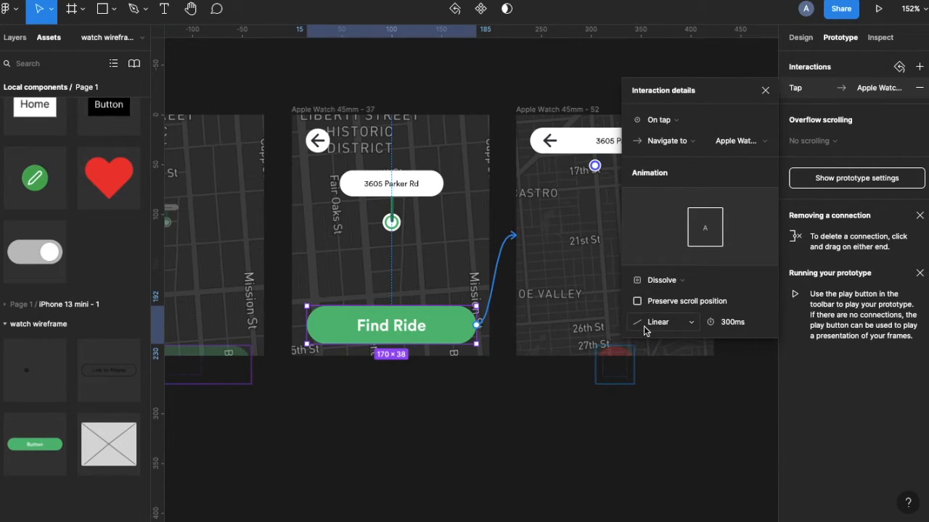
click(645, 326)
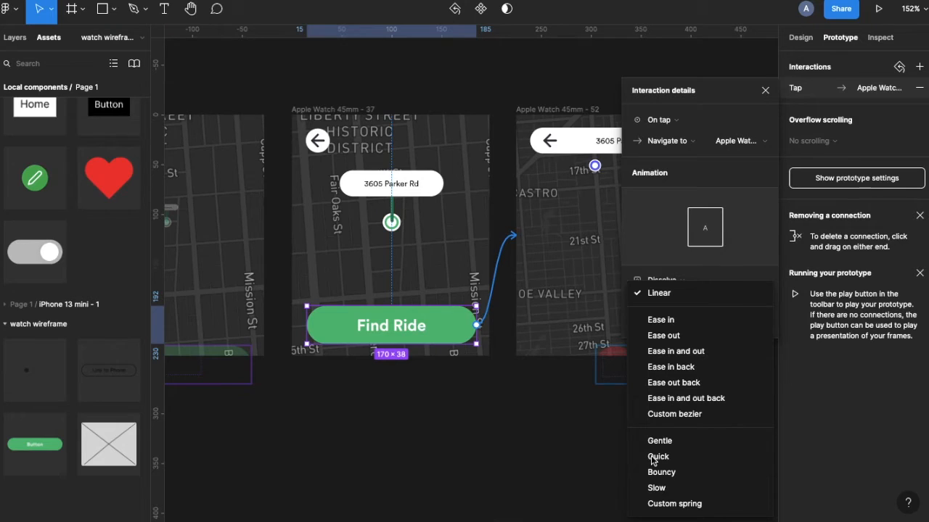
click(657, 457)
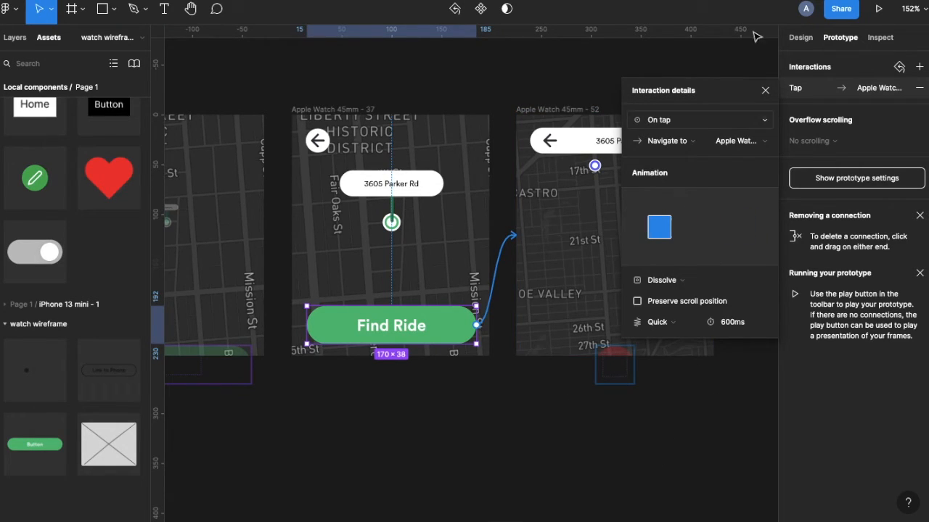
click(766, 92)
- Run the prototype from the Find Ride screen and trigger its Find Ride button to test the route map animation
scroll(527, 183, down, 5)
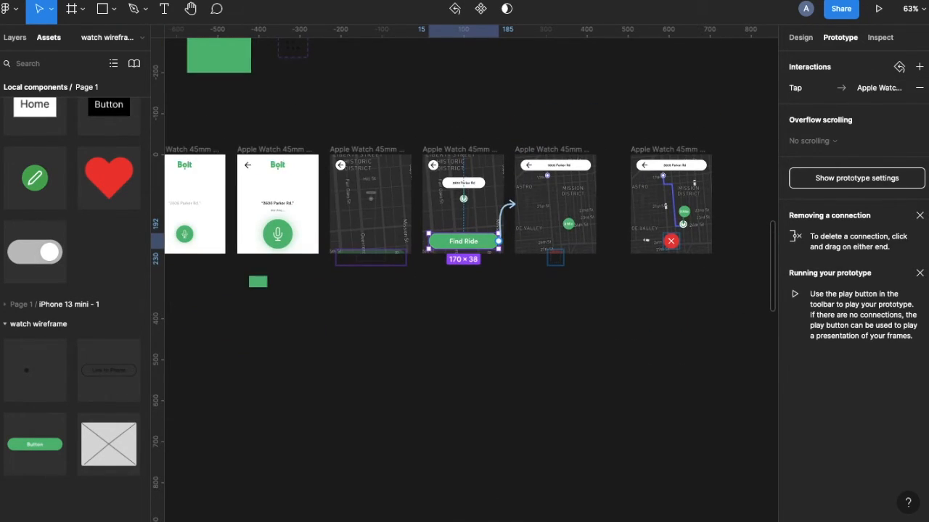
key(ctrl+alt+Return)
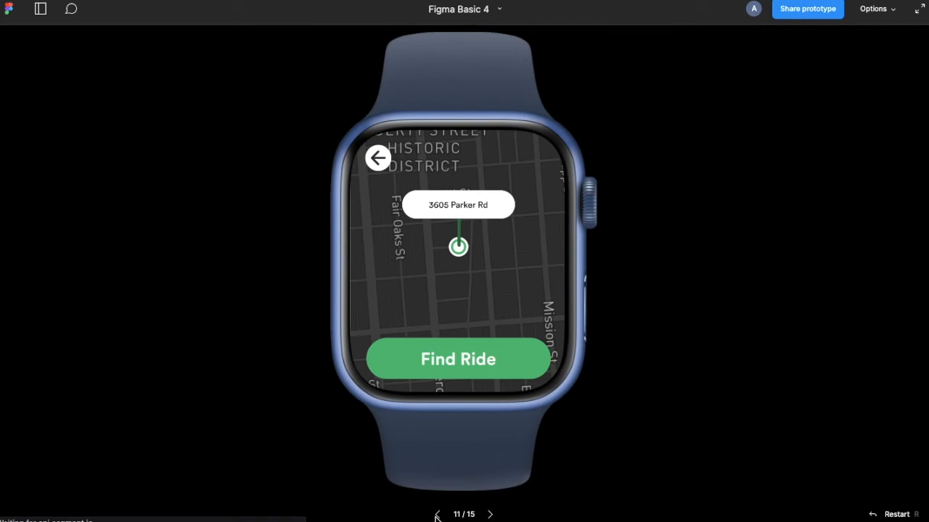
click(486, 351)
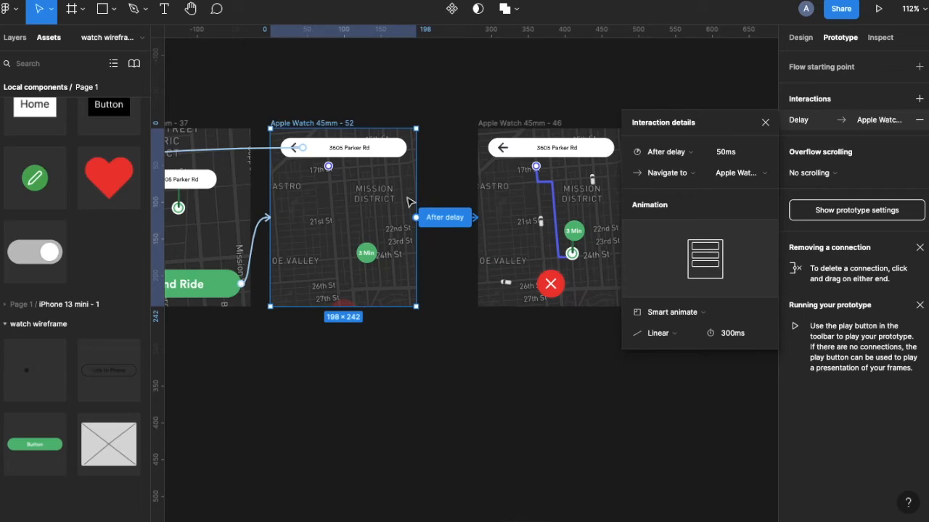
scroll(433, 232, down, 5)
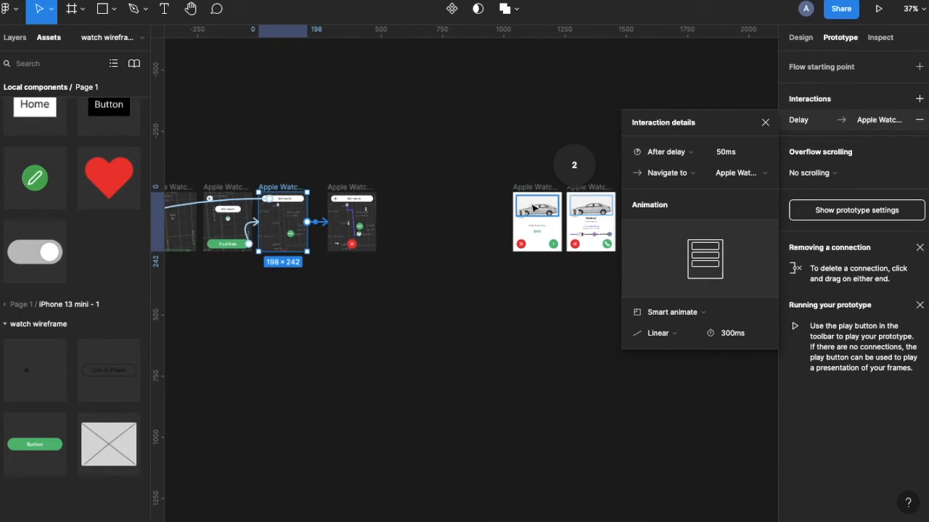
- Move the ride offer frame Apple Watch 45mm - 42 next to the route map frame Apple Watch 45mm - 46
scroll(516, 194, up, 5)
drag(527, 193, 301, 199)
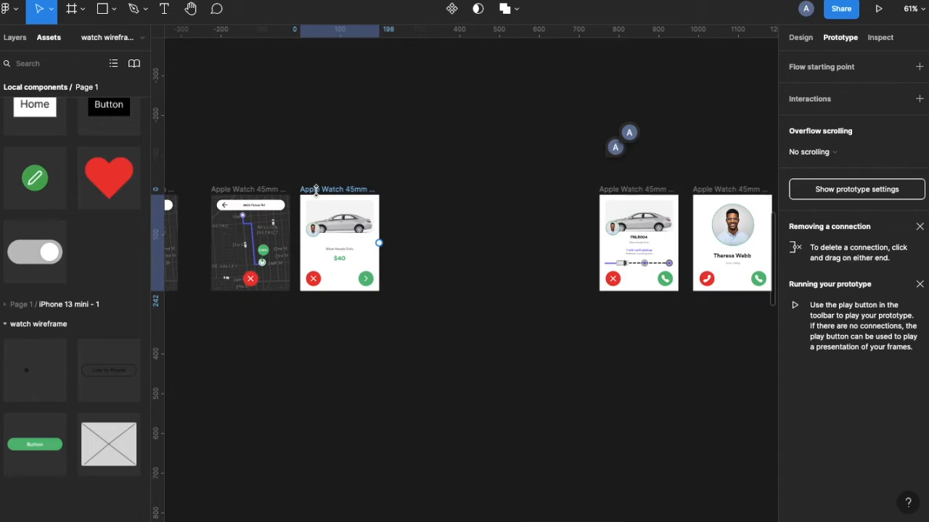
key(shift+2)
- Connect frame Apple Watch 45mm - 46 to frame Apple Watch 45mm - 42, triggered after an 800 ms delay with a Dissolve transition
click(317, 196)
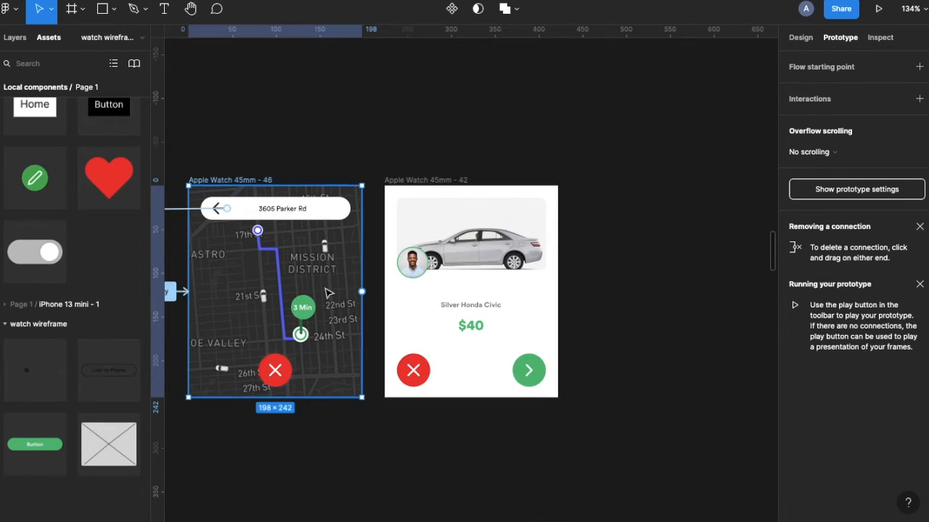
drag(361, 291, 401, 295)
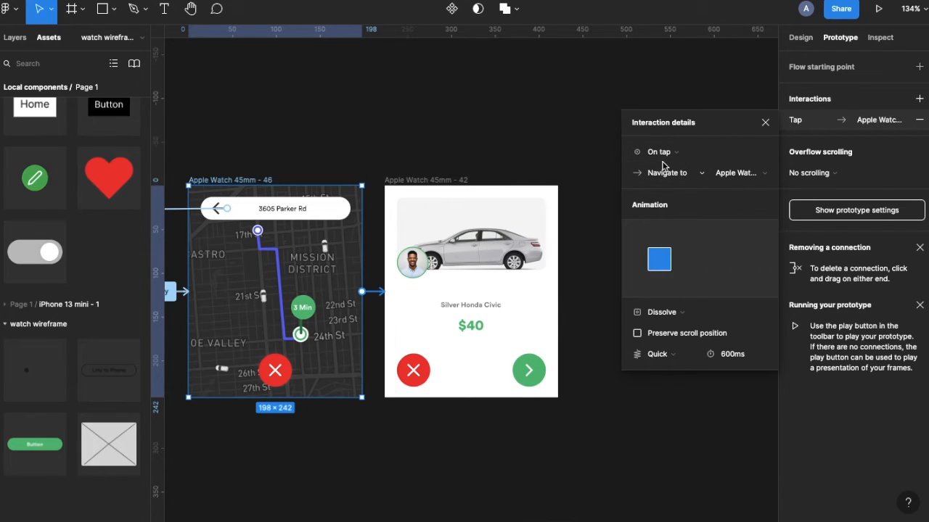
click(671, 155)
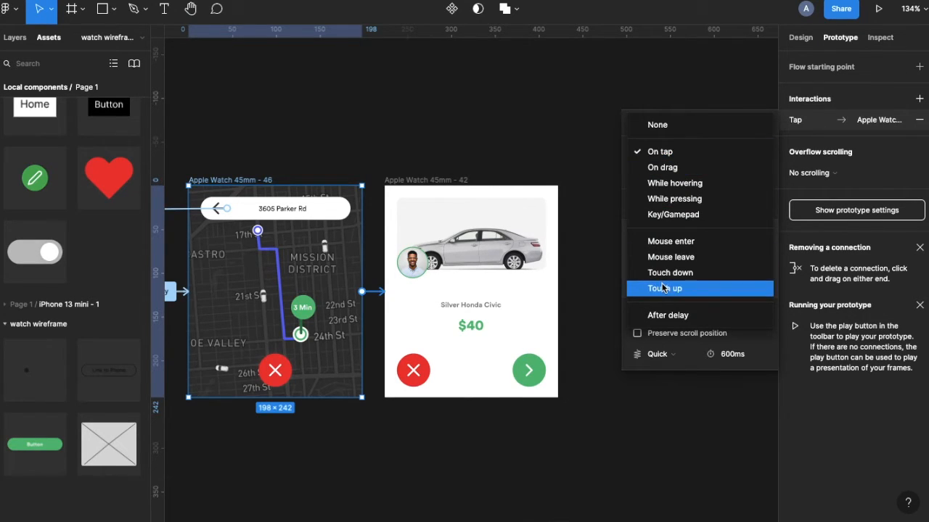
click(659, 315)
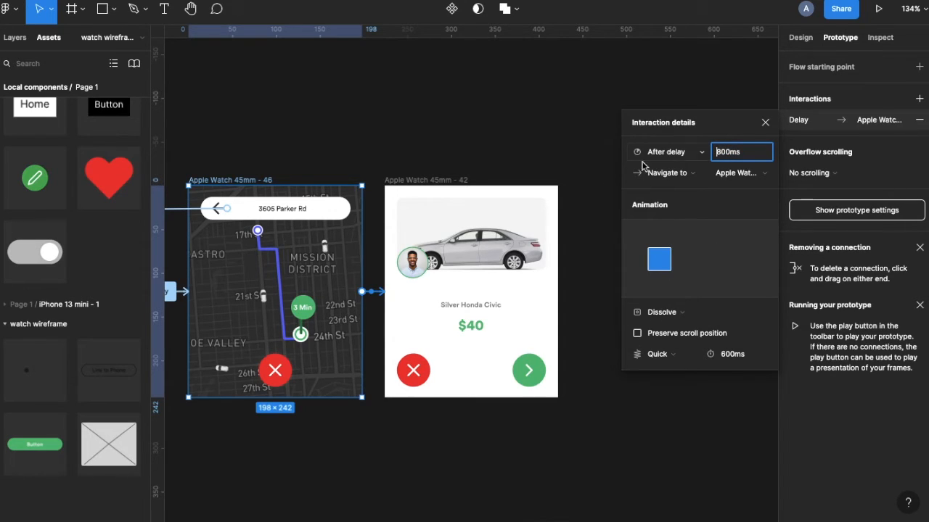
- Preview the prototype from the route map screen to test its delayed transition to the ride offer
scroll(421, 338, down, 5)
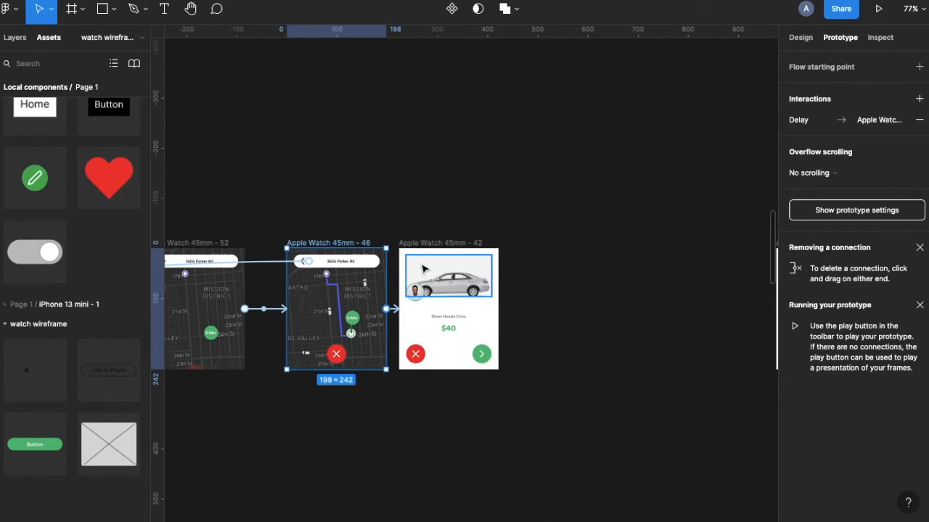
click(212, 0)
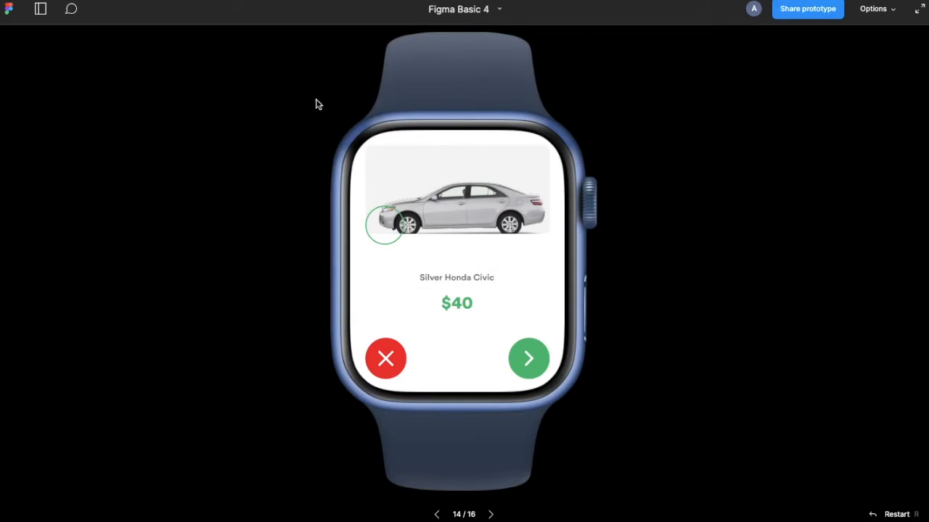
click(436, 514)
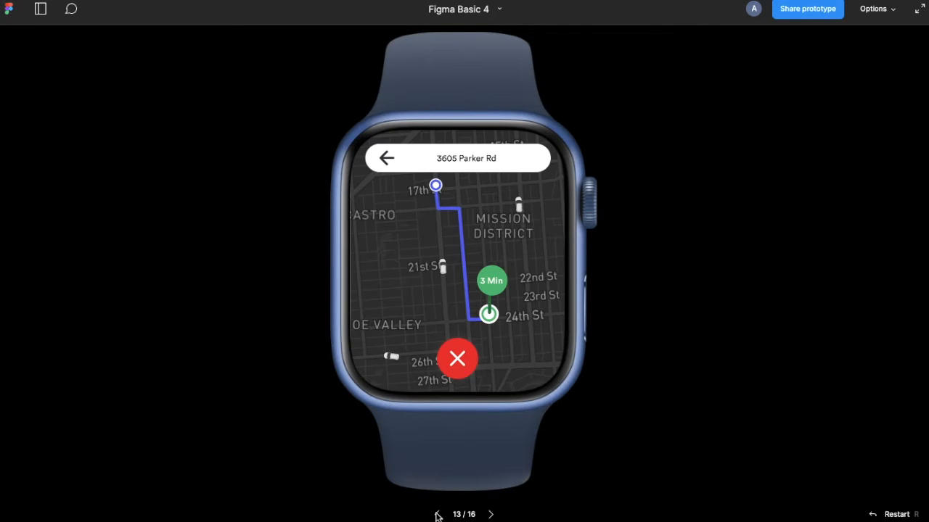
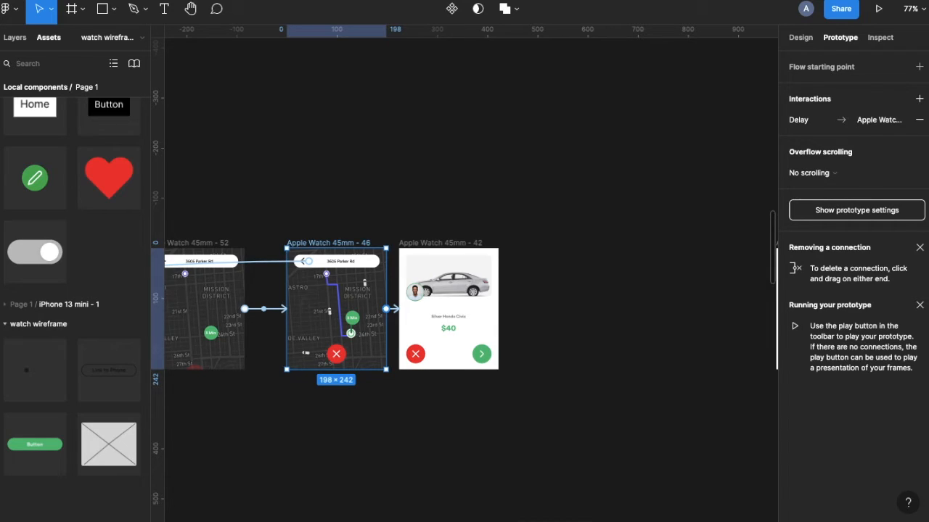
- Connect the red cancel button on frame Apple Watch 45mm - 42 to the "Where to ?" map frame, triggered on tap with Dissolve
scroll(314, 166, down, 5)
scroll(315, 166, right, 1)
scroll(314, 166, up, 4)
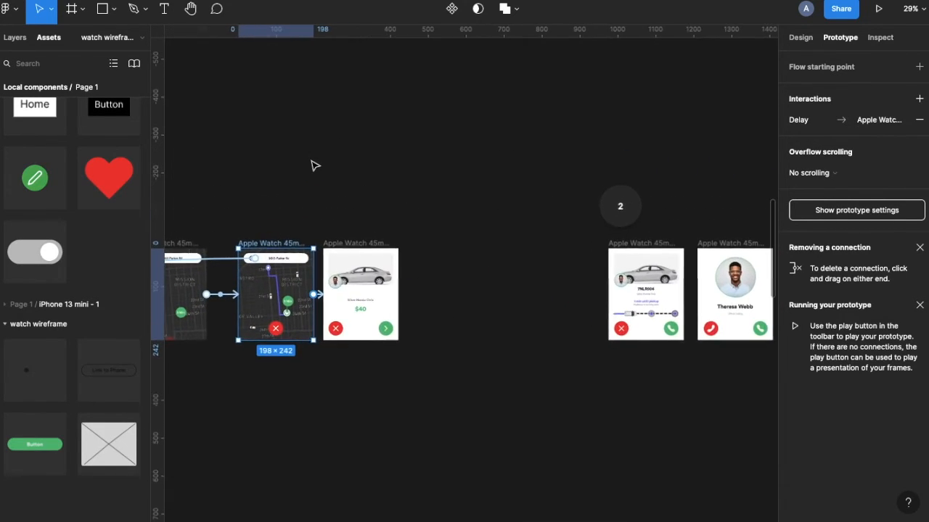
scroll(314, 167, right, 1)
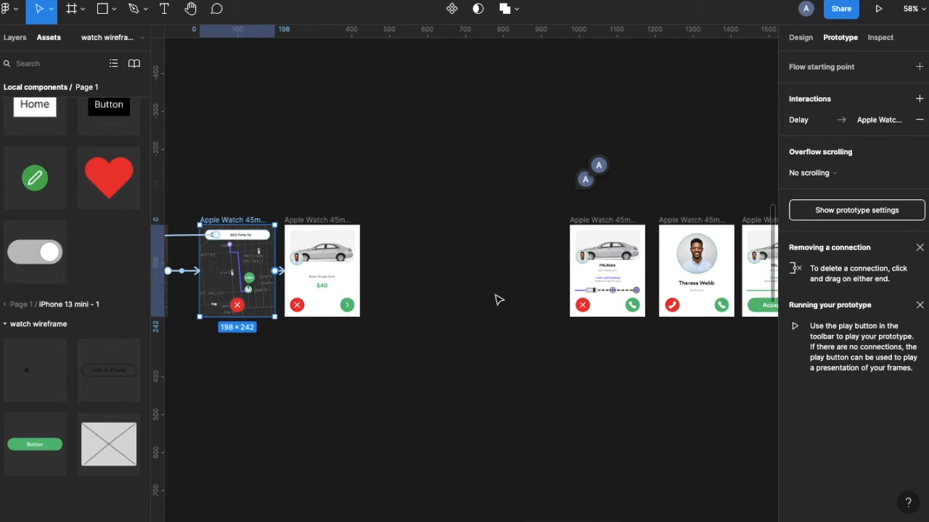
click(296, 307)
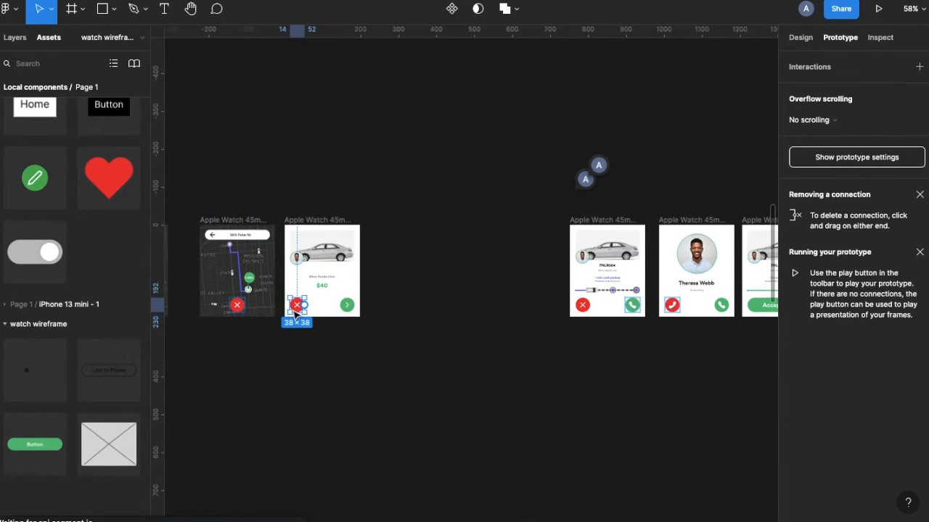
scroll(349, 313, left, 2)
drag(395, 317, 215, 293)
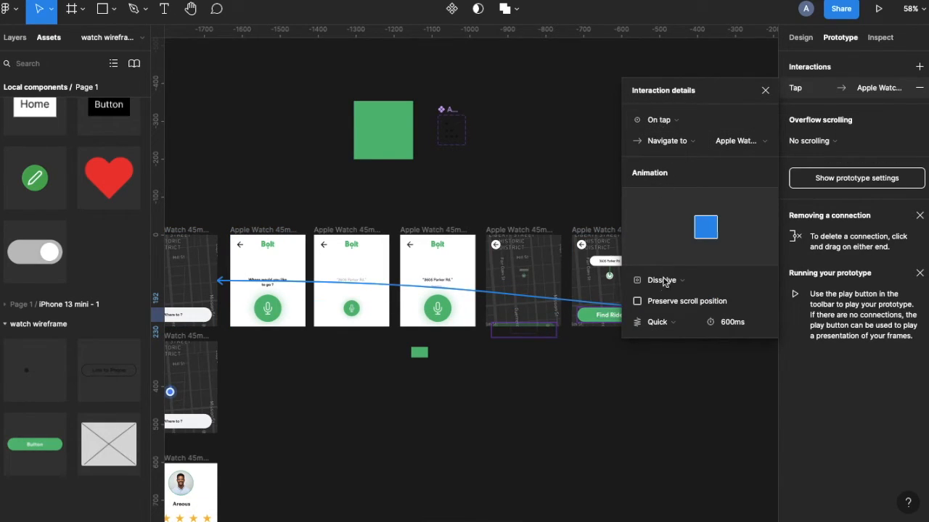
click(763, 88)
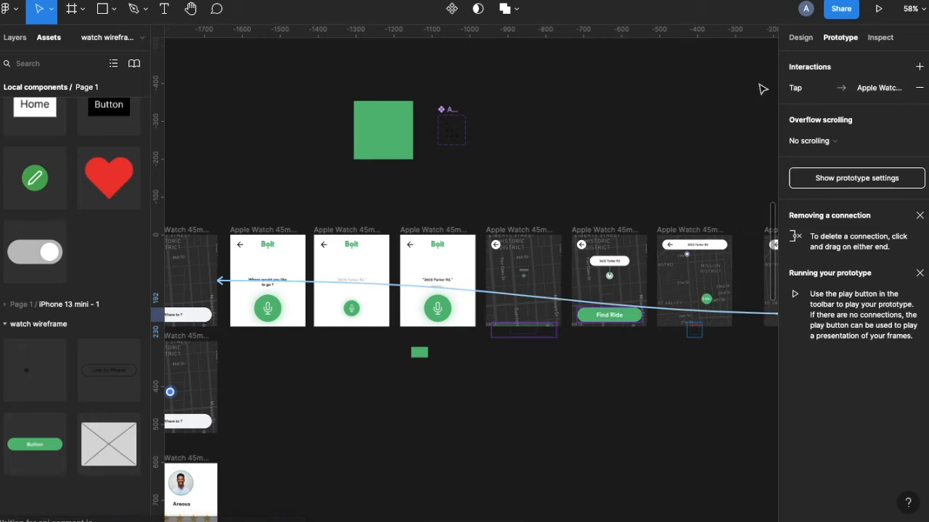
- Move frame Apple Watch 45mm - 41 beside frame 42 and connect frame 42's green arrow button to it on tap
scroll(514, 312, down, 5)
scroll(568, 336, up, 5)
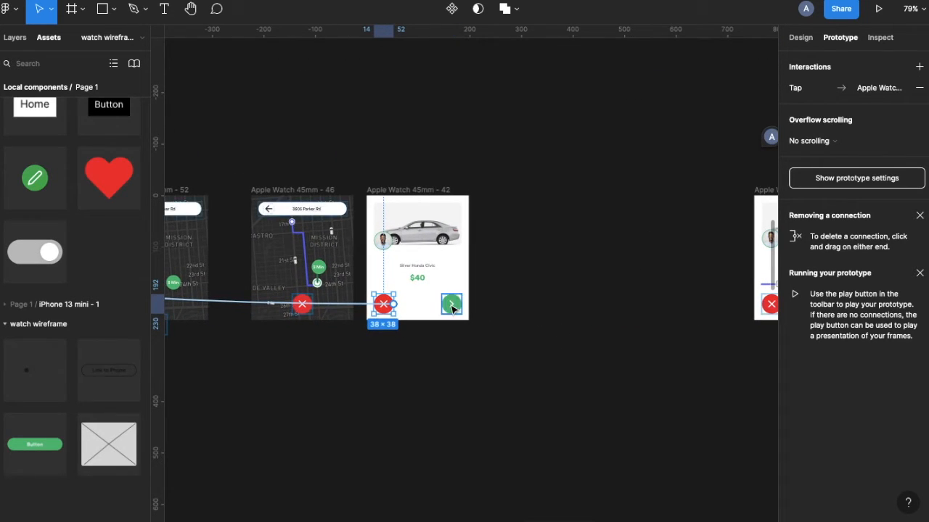
click(452, 308)
scroll(556, 249, down, 6)
scroll(594, 276, up, 2)
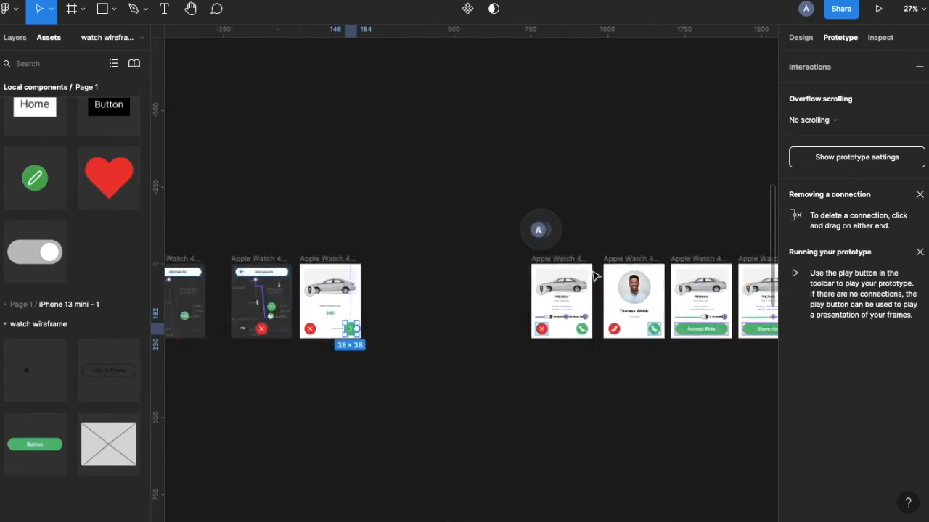
scroll(594, 276, up, 5)
drag(591, 266, 315, 264)
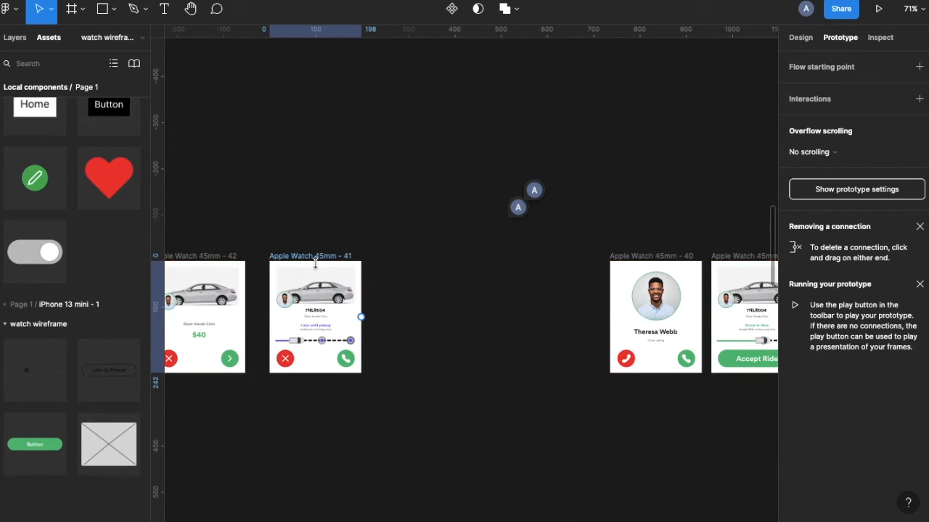
click(233, 359)
drag(244, 357, 283, 357)
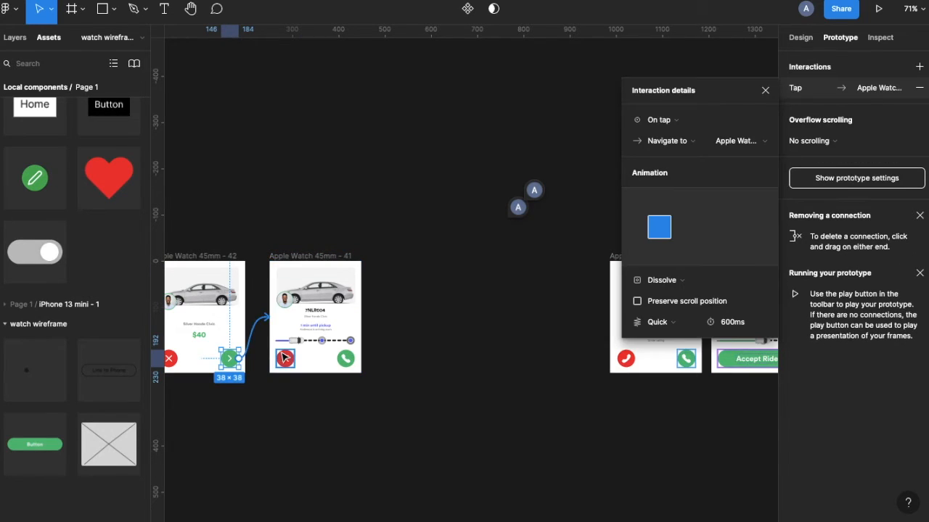
- Compare the pickup progress tracker on frame Apple Watch 45mm - 41 with the Uber notification in the reference image
scroll(283, 357, up, 8)
scroll(284, 357, down, 6)
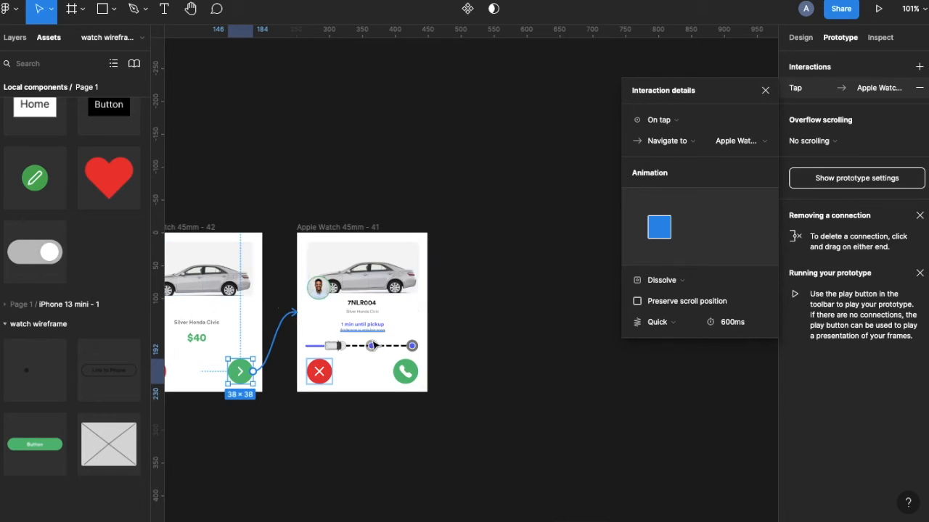
scroll(372, 346, up, 7)
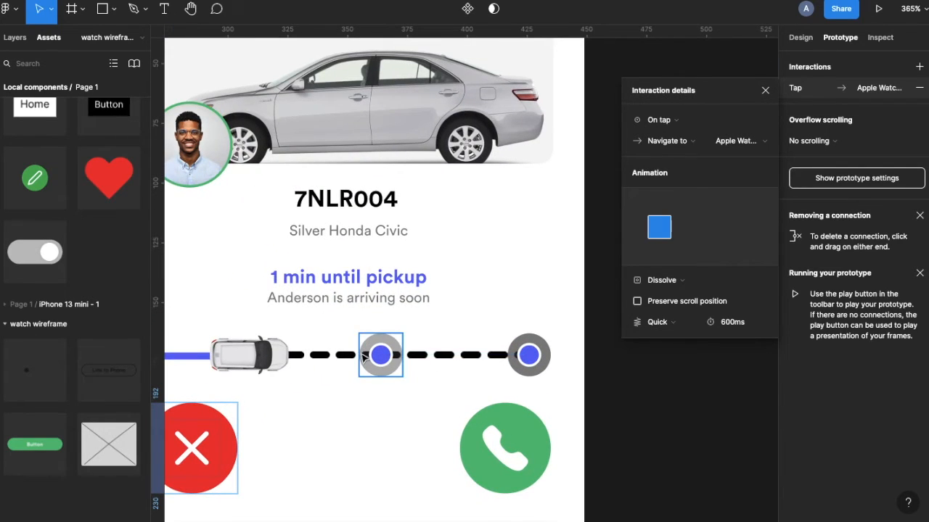
scroll(363, 357, down, 6)
scroll(363, 357, left, 3)
scroll(366, 361, down, 1)
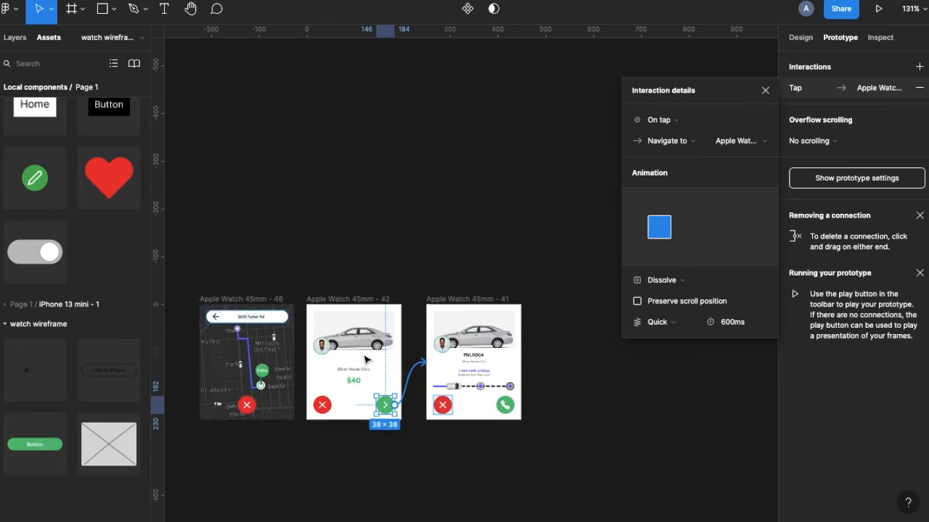
scroll(365, 361, down, 3)
scroll(363, 358, up, 10)
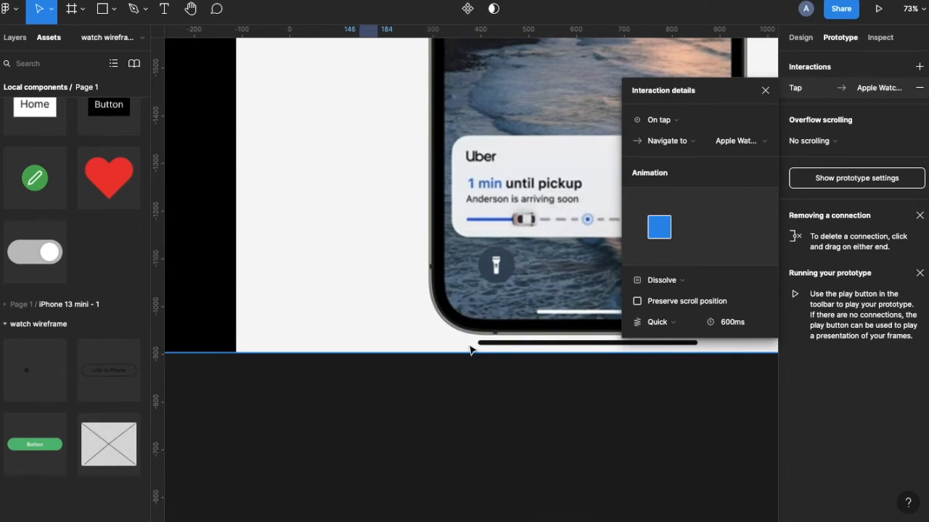
scroll(471, 351, down, 10)
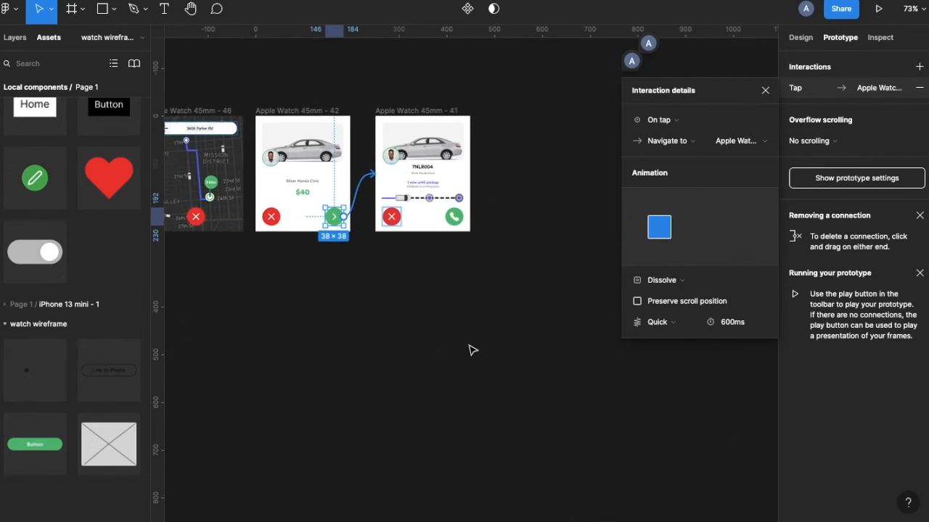
- Set the opacity of the dashed progress line on frame Apple Watch 45mm - 41 to 50%
scroll(429, 207, up, 5)
key(Escape)
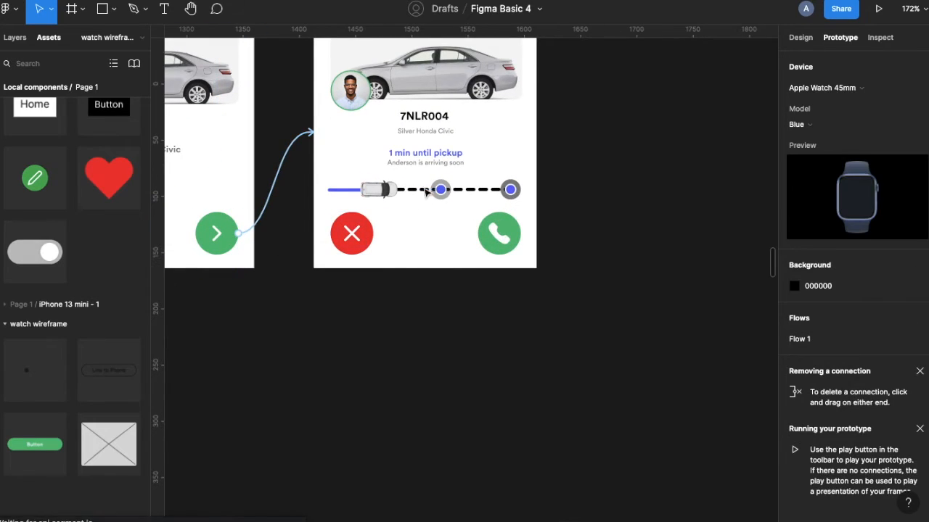
click(419, 191)
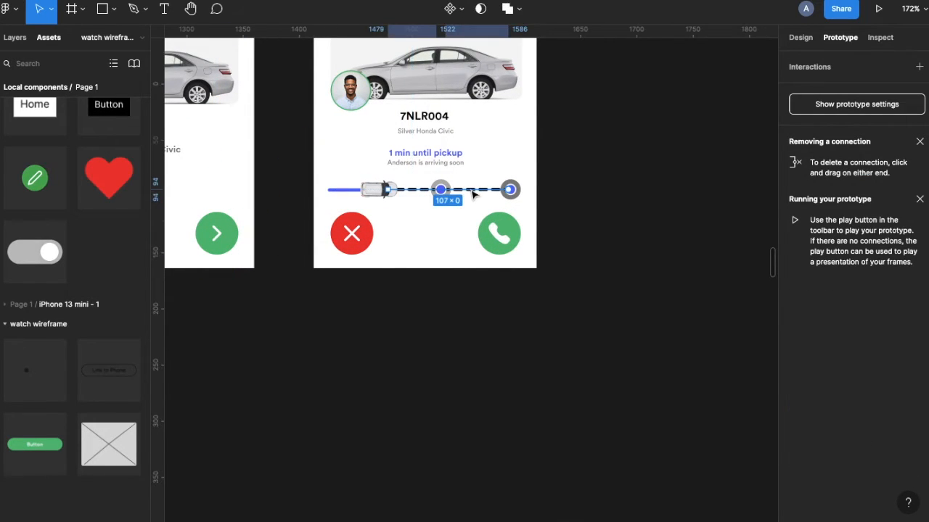
key(5)
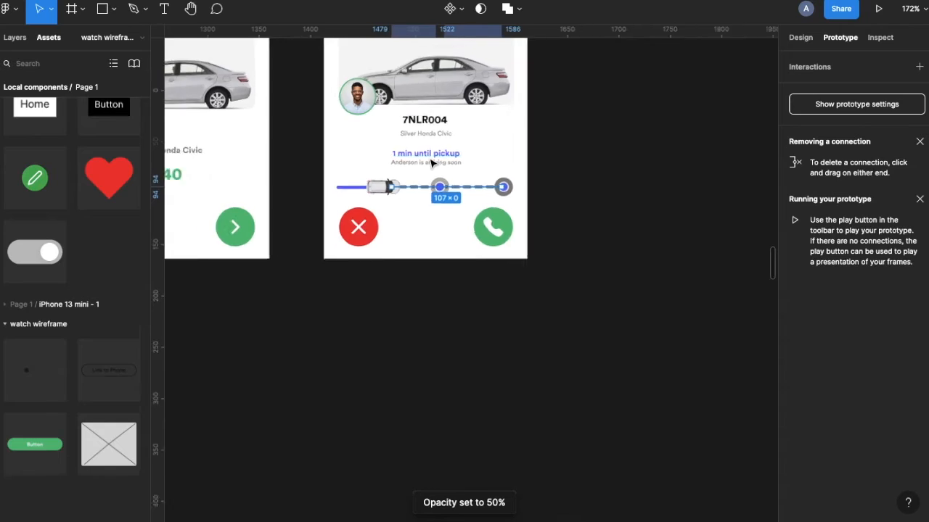
scroll(431, 162, down, 5)
scroll(413, 266, down, 3)
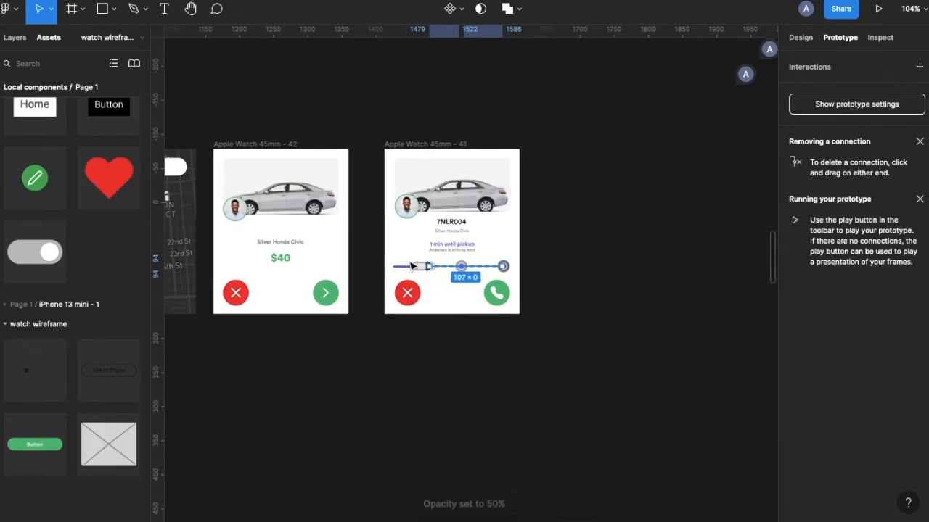
click(384, 285)
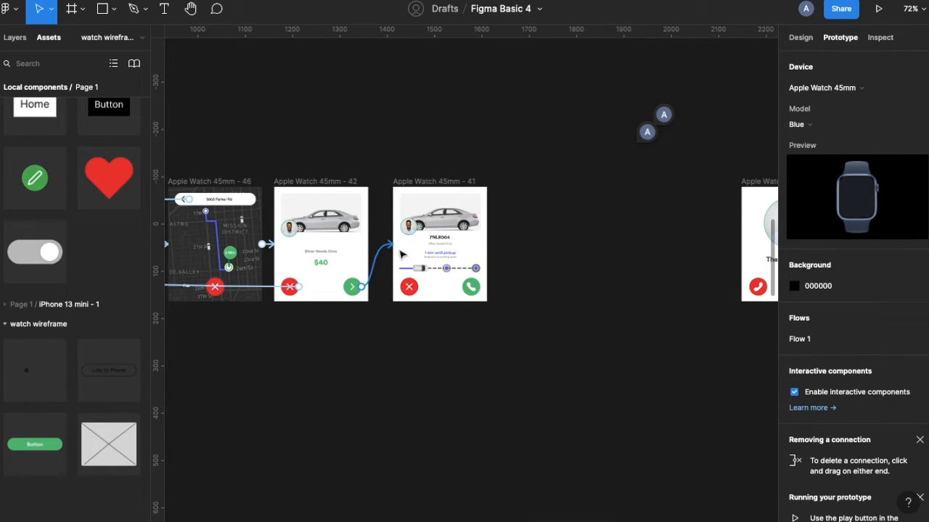
- Connect the red cancel button on frame Apple Watch 45mm - 41 to the "Where to ?" map frame, triggered on tap with Dissolve
click(410, 287)
scroll(408, 287, up, 4)
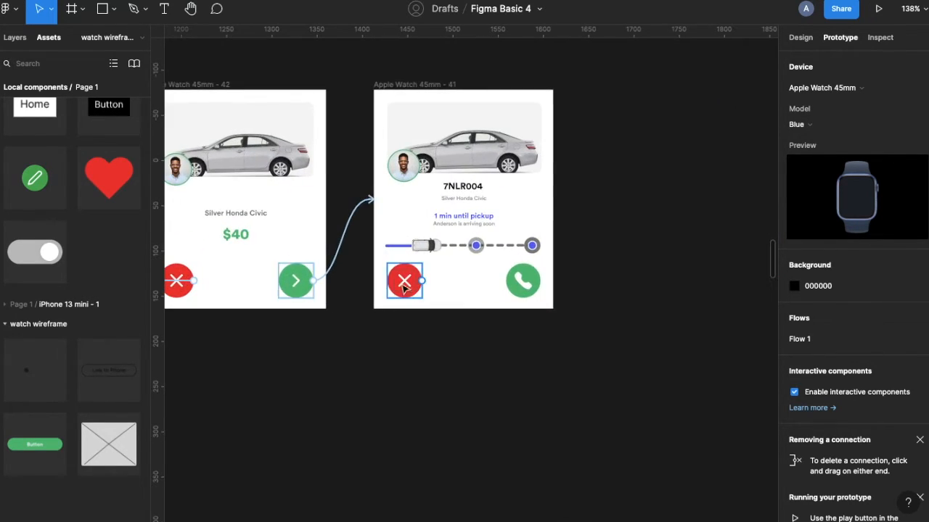
click(407, 287)
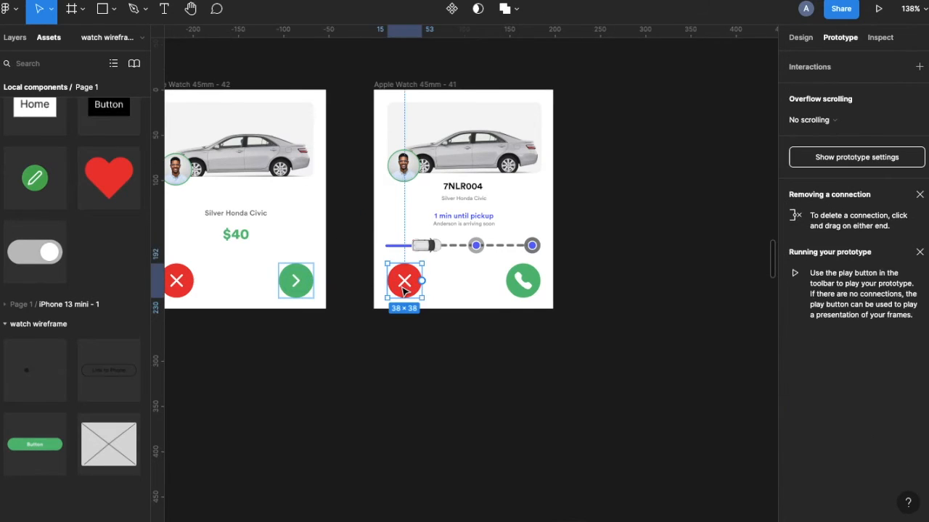
scroll(402, 290, down, 4)
scroll(414, 292, left, 1)
mouse_move(421, 286)
mouse_down()
mouse_move(114, 284)
mouse_move(278, 256)
mouse_up()
scroll(479, 266, right, 5)
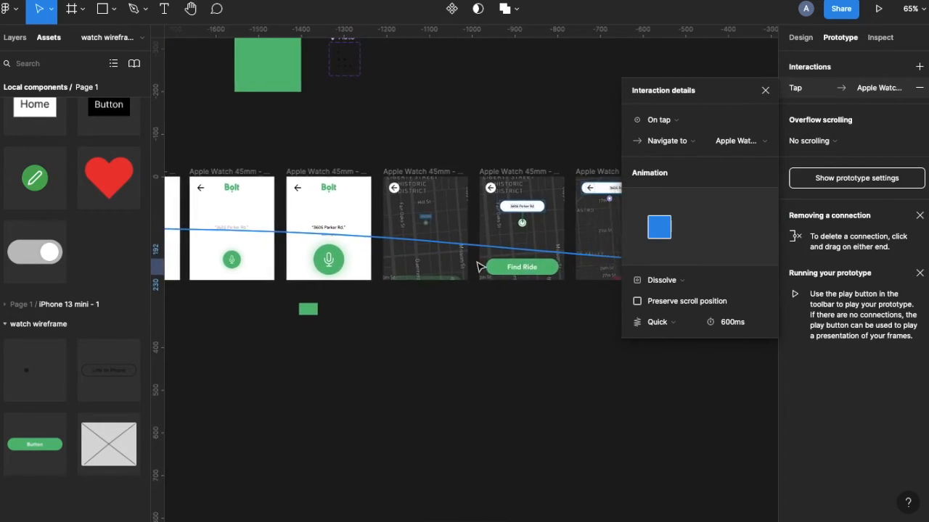
- Move the driver call frame Apple Watch 45mm - 40 below frame 41 and place a duplicate of it directly underneath
scroll(479, 267, down, 6)
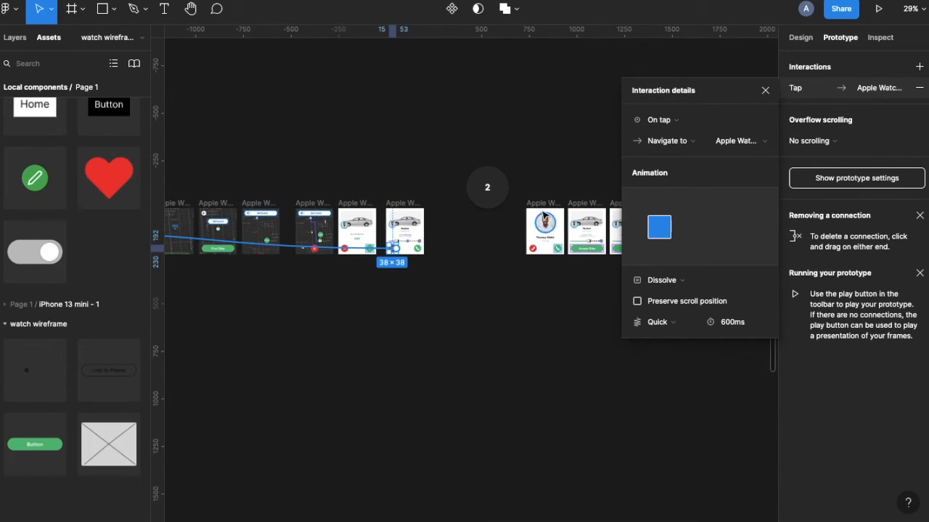
drag(544, 218, 404, 278)
scroll(404, 278, up, 5)
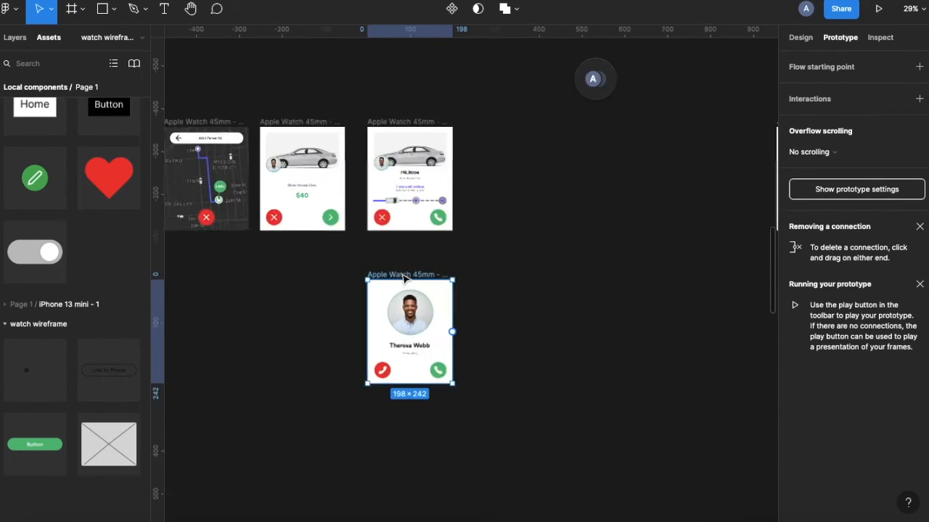
scroll(404, 278, up, 2)
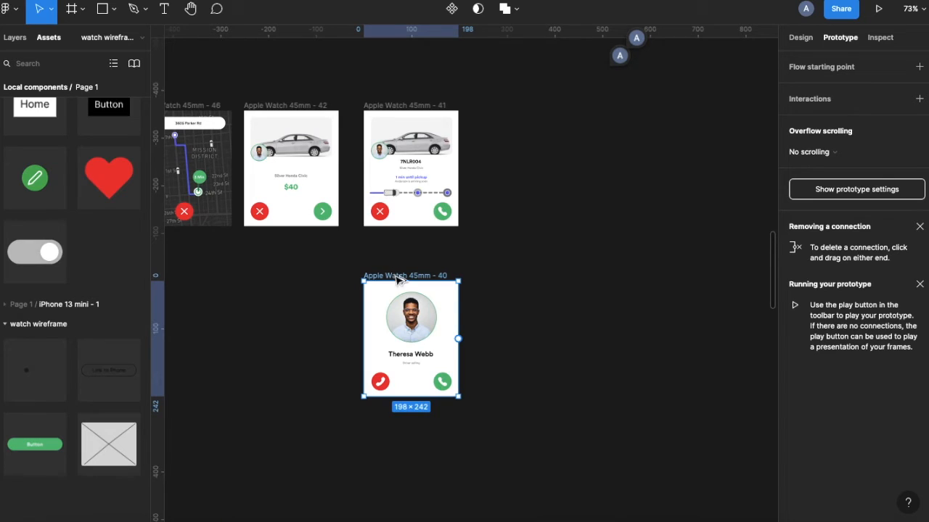
drag(403, 354, 400, 420)
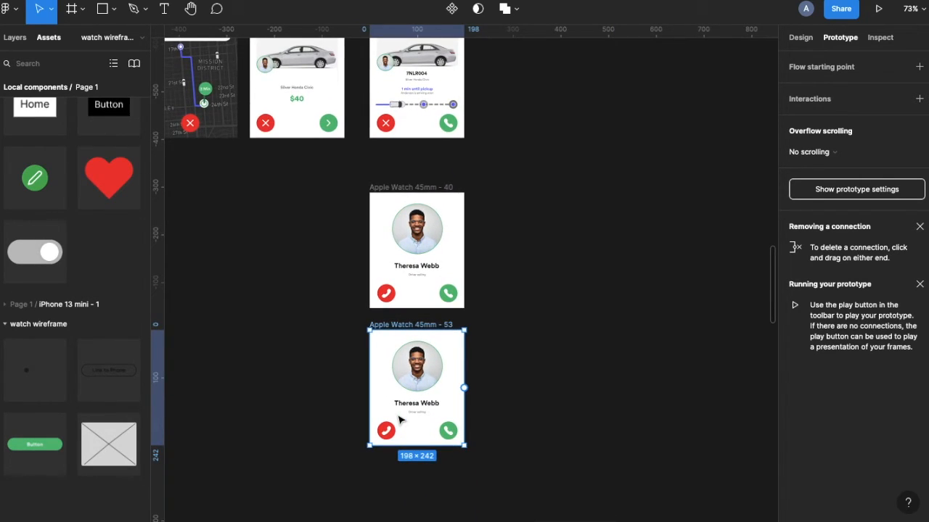
- Connect the green call button on frame Apple Watch 45mm - 41 to driver call frame 40, triggered on tap with Dissolve
click(444, 119)
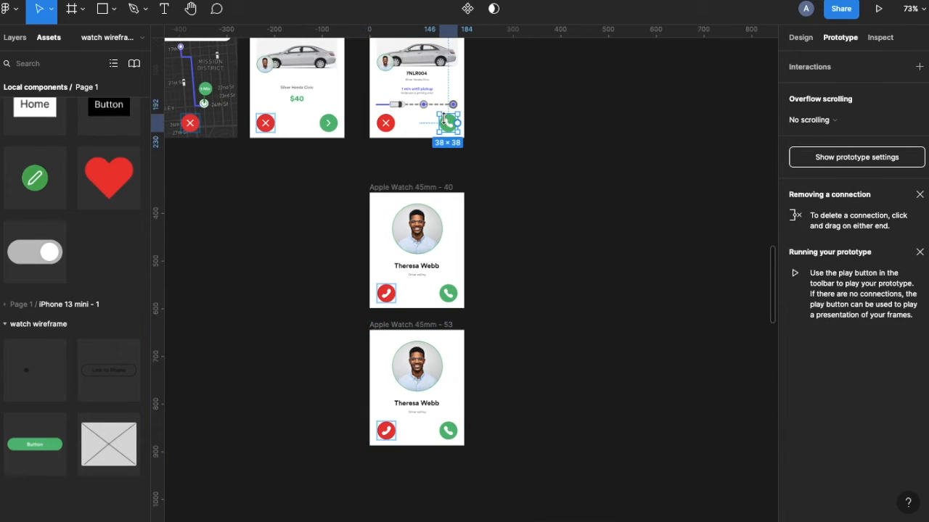
drag(457, 124, 446, 221)
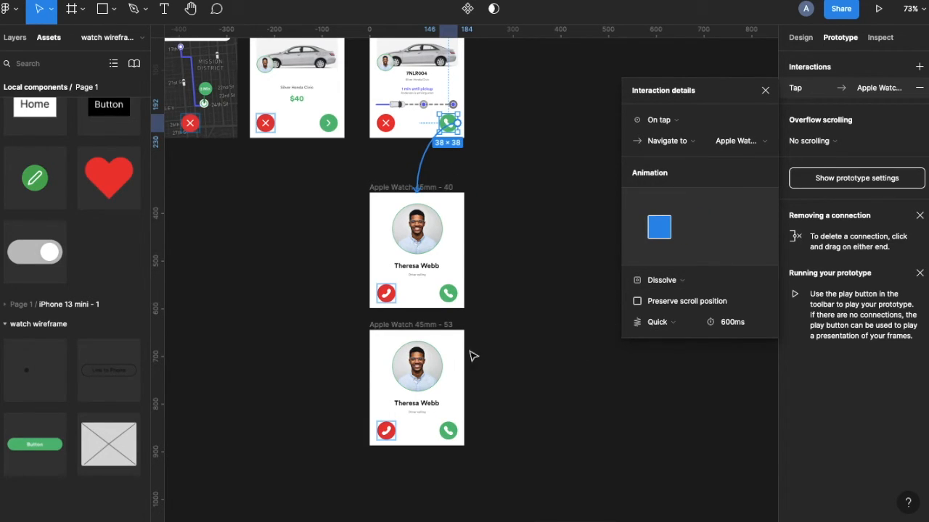
scroll(459, 359, down, 2)
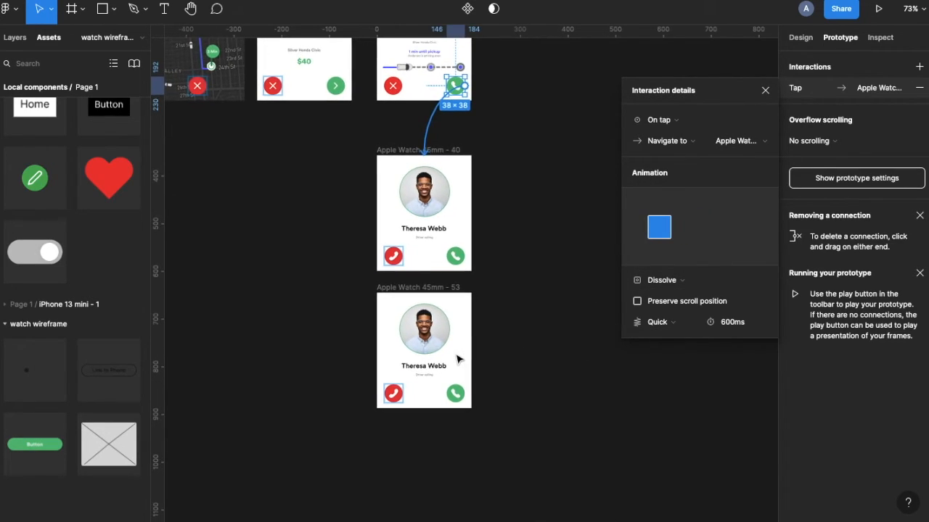
scroll(458, 360, down, 2)
- Connect the red decline button on frame Apple Watch 45mm - 40 back to frame 41, triggered on tap with Dissolve
click(386, 182)
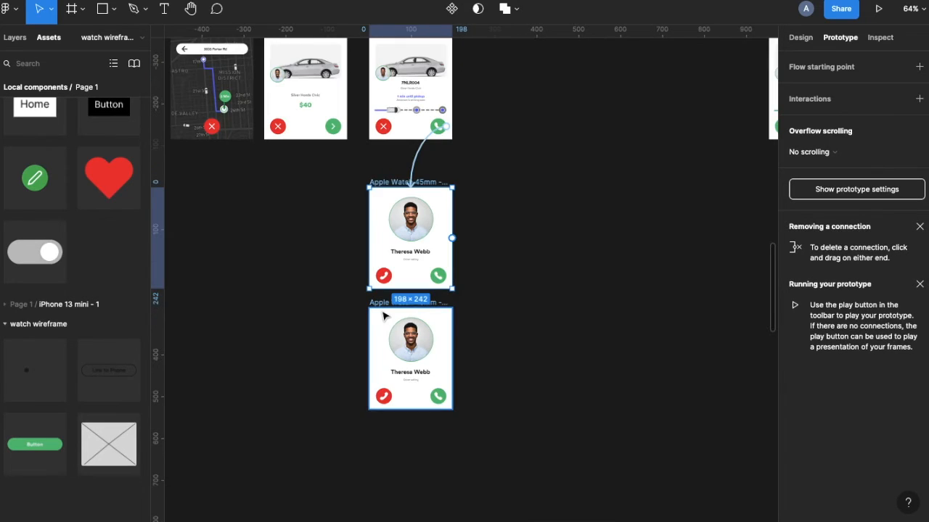
click(383, 274)
drag(392, 276, 410, 136)
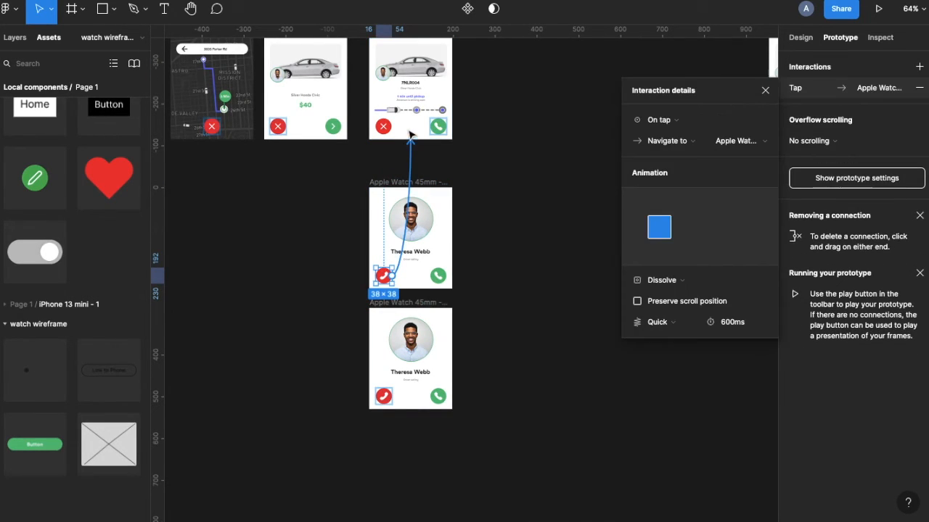
- Remove the green call button from frame Apple Watch 45mm - 53 and paste it back into the frame
click(438, 275)
scroll(437, 276, up, 6)
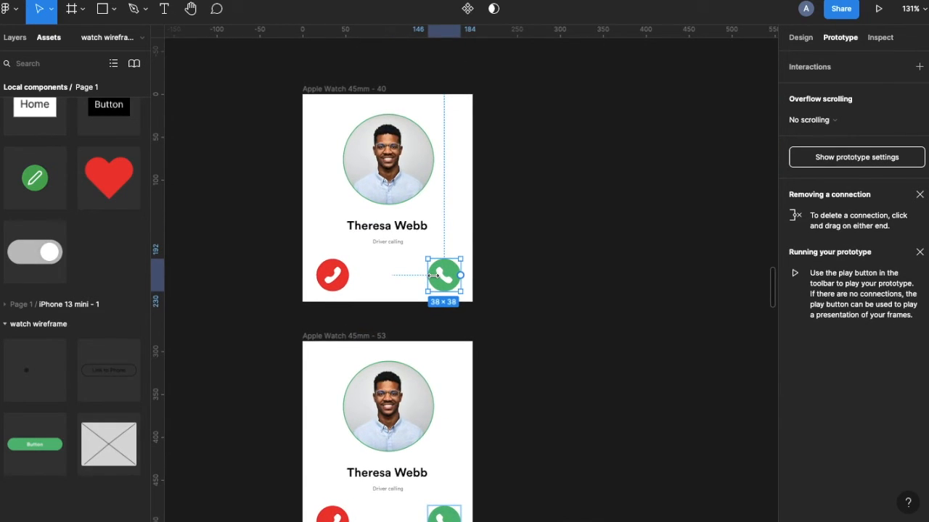
scroll(433, 276, up, 1)
scroll(391, 392, down, 1)
scroll(390, 391, down, 5)
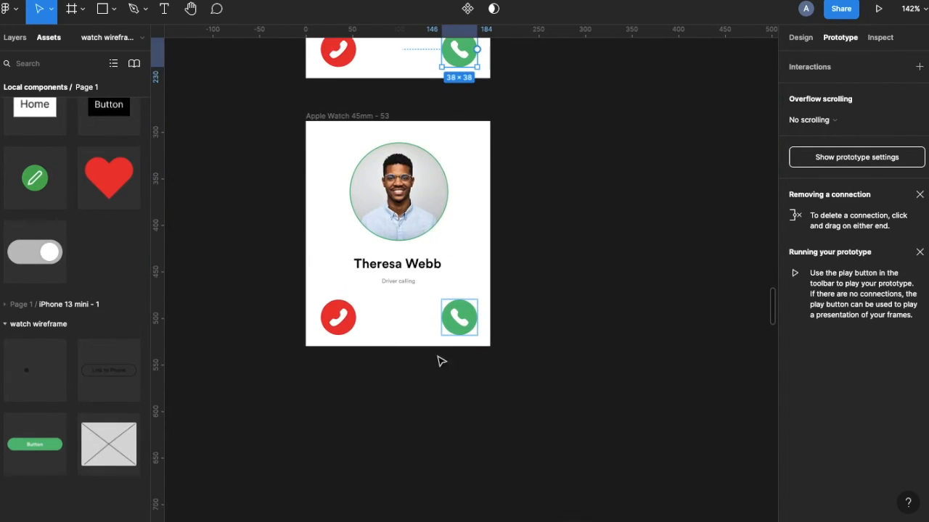
click(444, 319)
key(Escape)
click(337, 318)
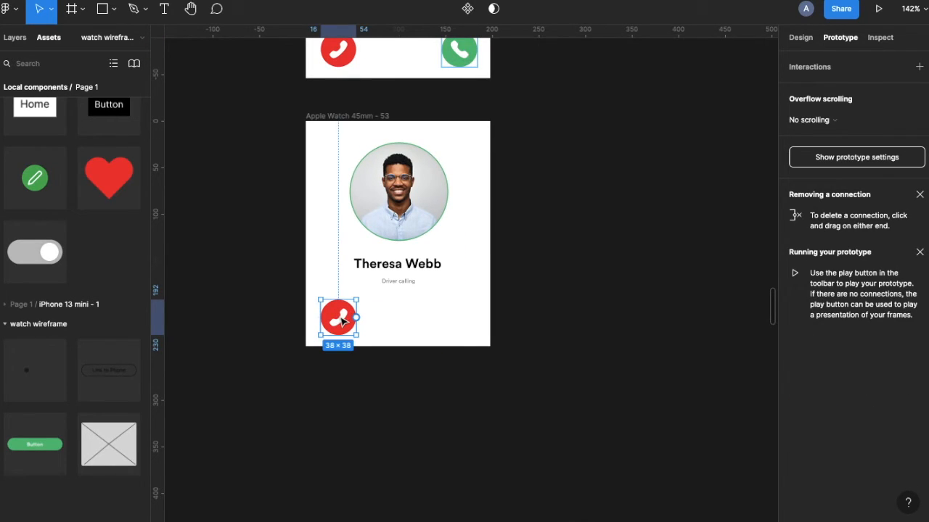
key(Escape)
scroll(427, 69, up, 1)
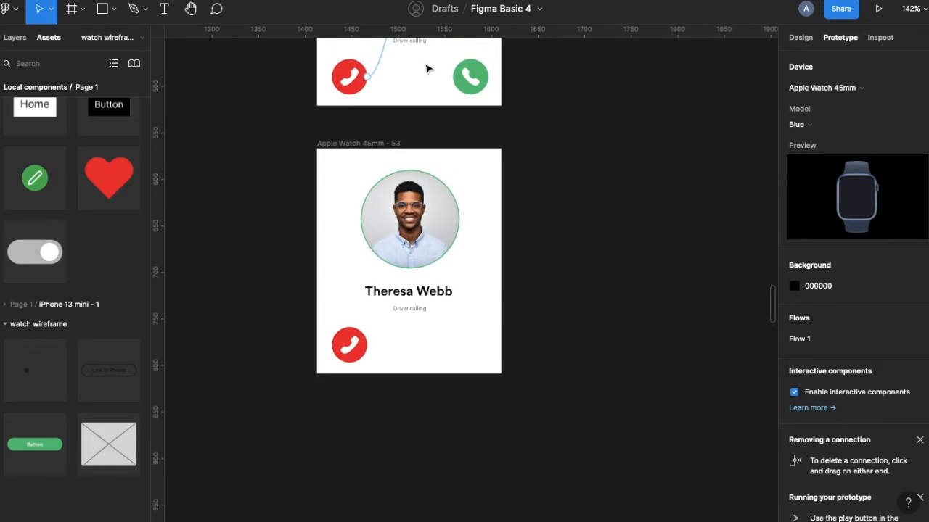
click(372, 144)
key(ctrl+v)
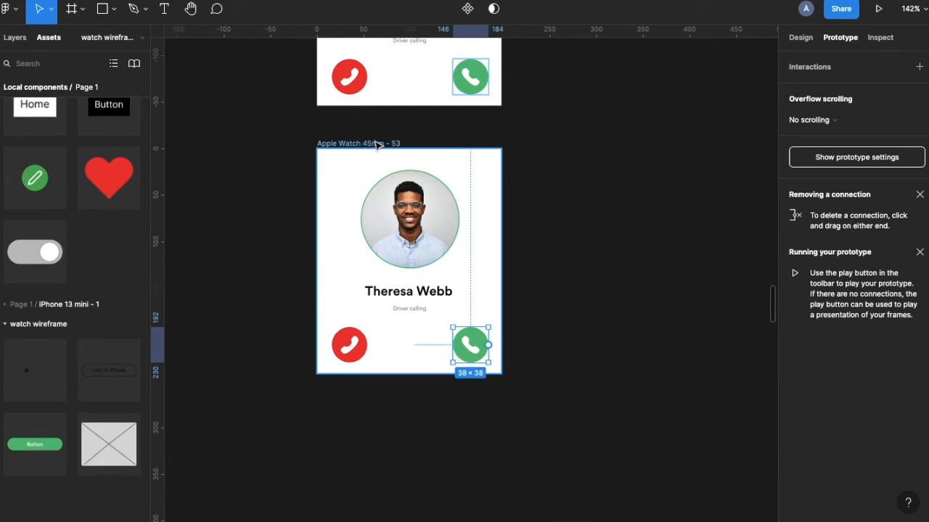
- Place another copy of the driver call frame beneath frame 40 and enlarge its green button to a 312 × 312 background
drag(379, 145, 377, 297)
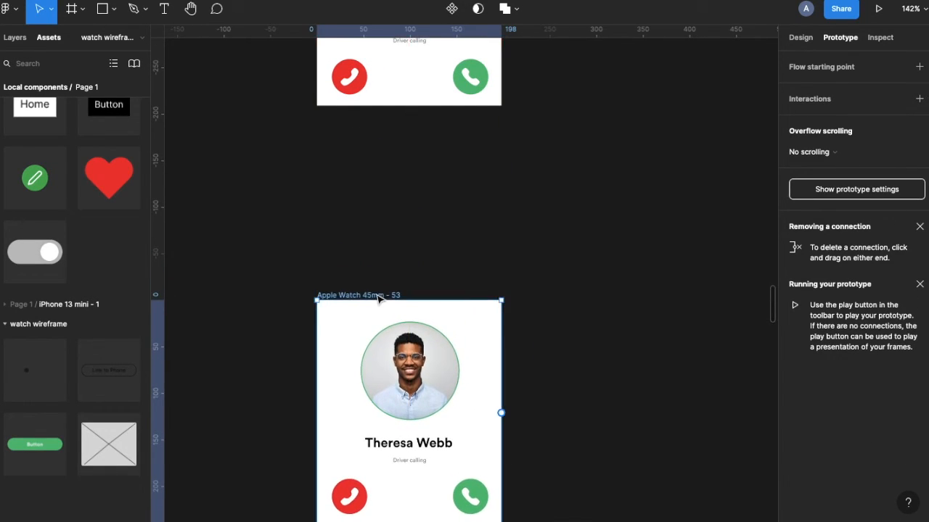
scroll(408, 259, up, 5)
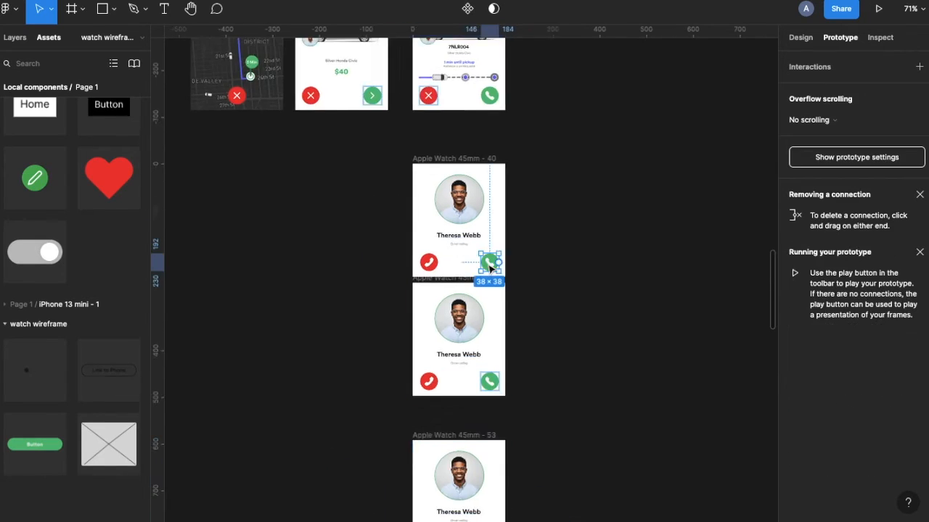
drag(505, 261, 408, 346)
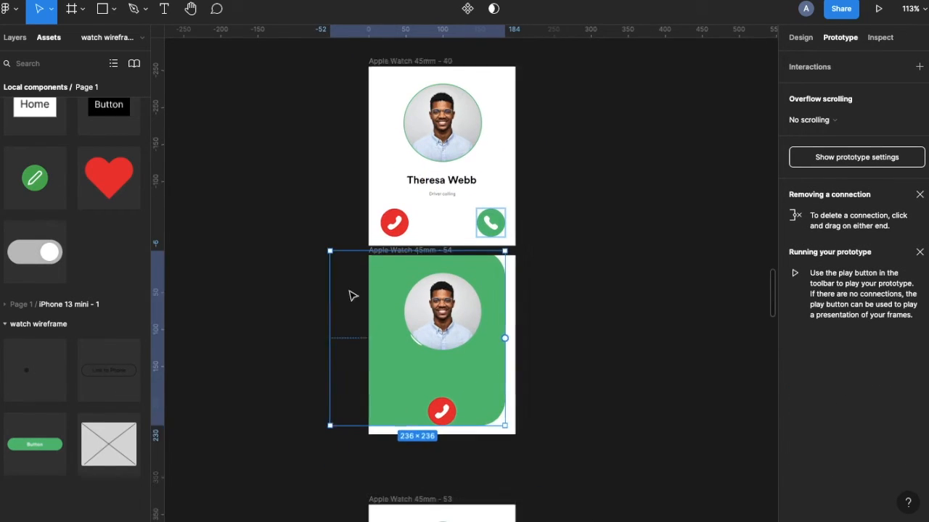
scroll(352, 296, down, 2)
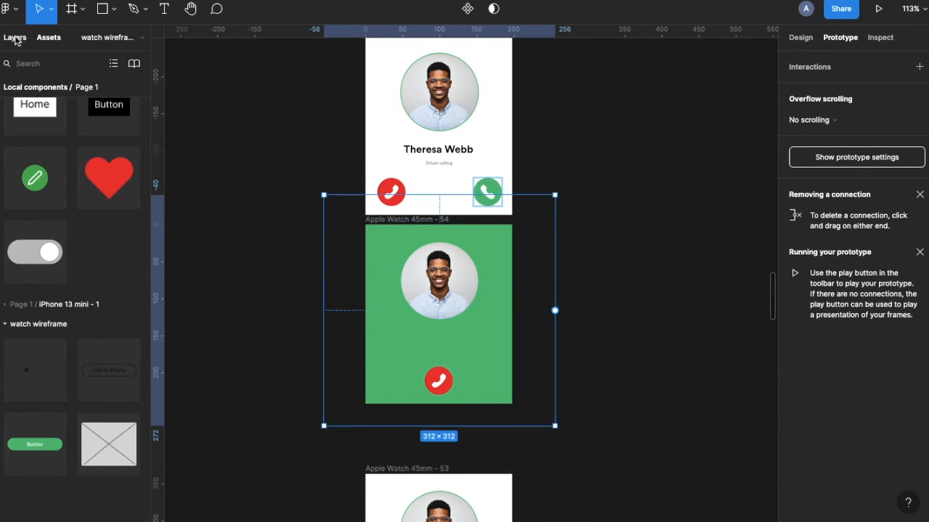
- Remove auto layout from the red button on frame Apple Watch 45mm - 54 and place its "Driver calling" text between photo and button
ctrl+click(423, 386)
ctrl+click(482, 381)
key(0)
ctrl+click(433, 433)
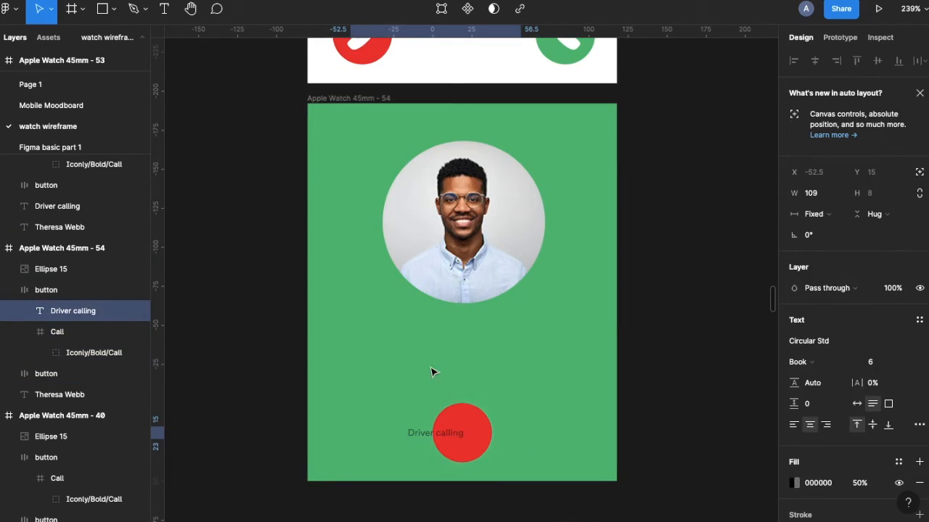
click(451, 435)
key(alt+shift+a)
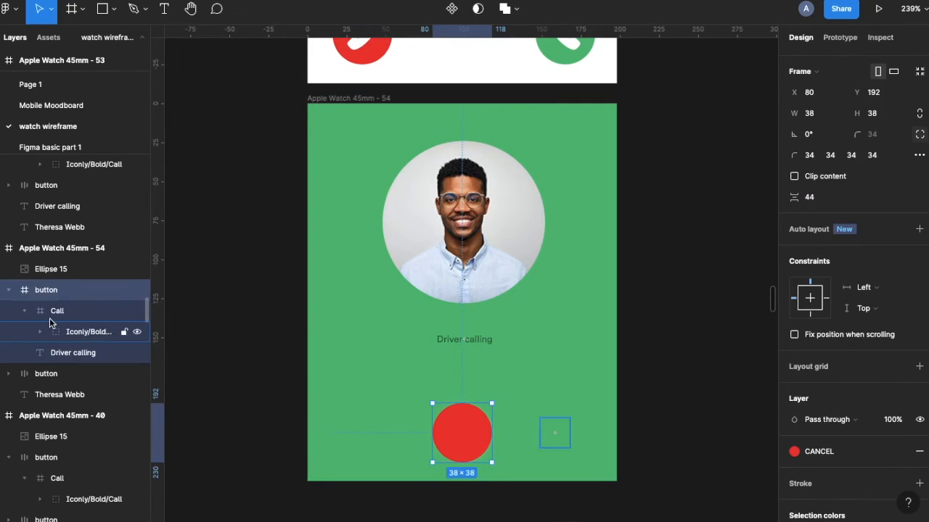
- Move the white phone icon back to the centre of the red button on frame Apple Watch 45mm - 54
click(52, 315)
key(shift+Left)
key(shift+Left)
key(shift+Left)
key(shift+Left)
click(61, 331)
click(45, 311)
key(shift+Left)
key(shift+Left)
click(51, 272)
click(57, 310)
key(0)
- Change the "Driver calling" text on frame Apple Watch 45mm - 54 to "14:00" and set its fill to FFFFFF
click(73, 353)
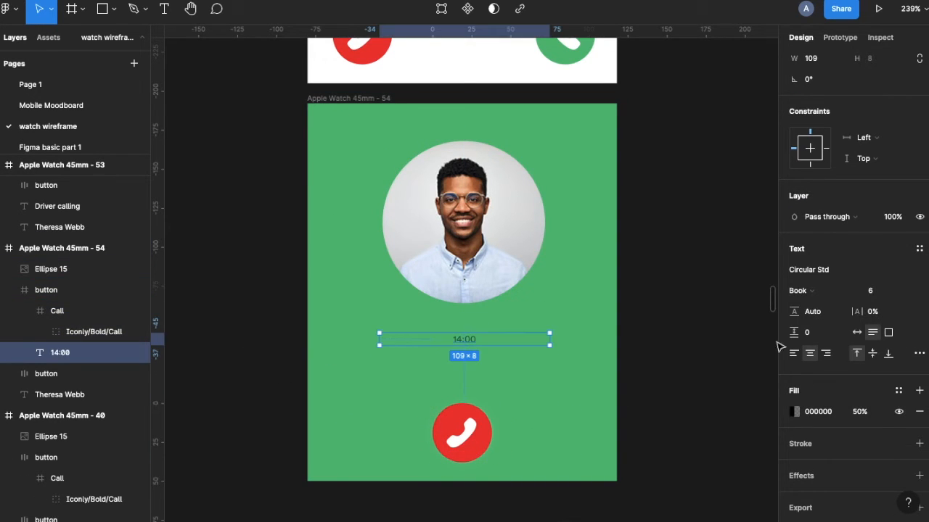
scroll(856, 291, down, 1)
click(817, 384)
text(FFFFFF)
- Delete the spare driver call frame Apple Watch 45mm - 53
scroll(370, 359, down, 5)
click(372, 360)
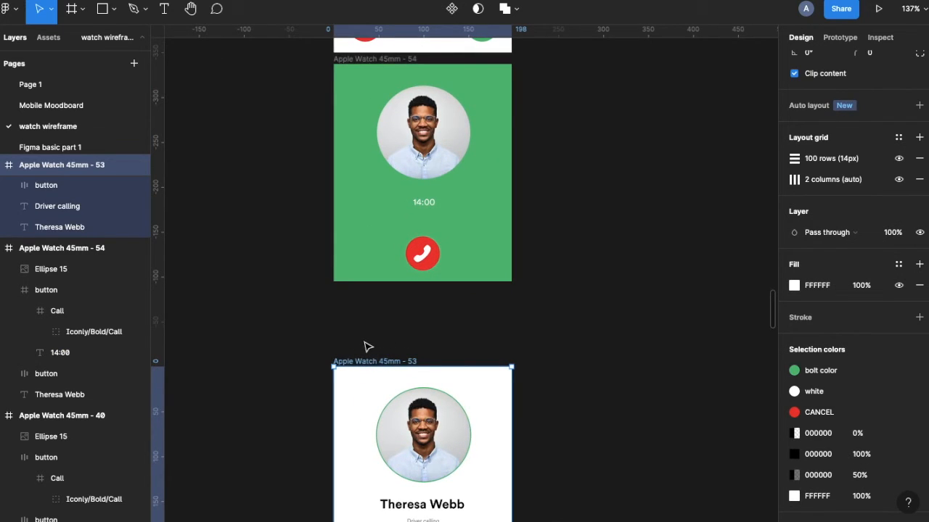
key(Delete)
- Connect the red hang-up button on frame Apple Watch 45mm - 54 to frame 41, triggered on tap with Dissolve
click(425, 261)
scroll(427, 336, up, 2)
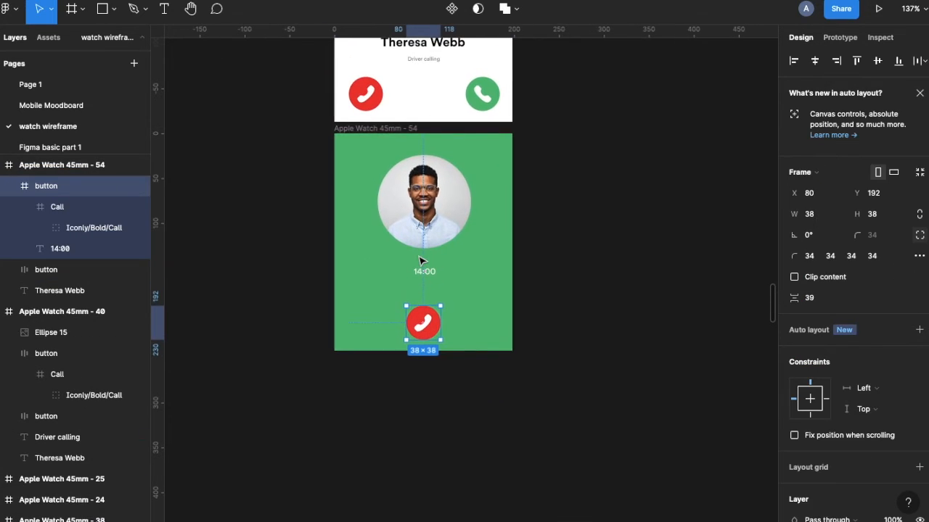
scroll(428, 335, down, 5)
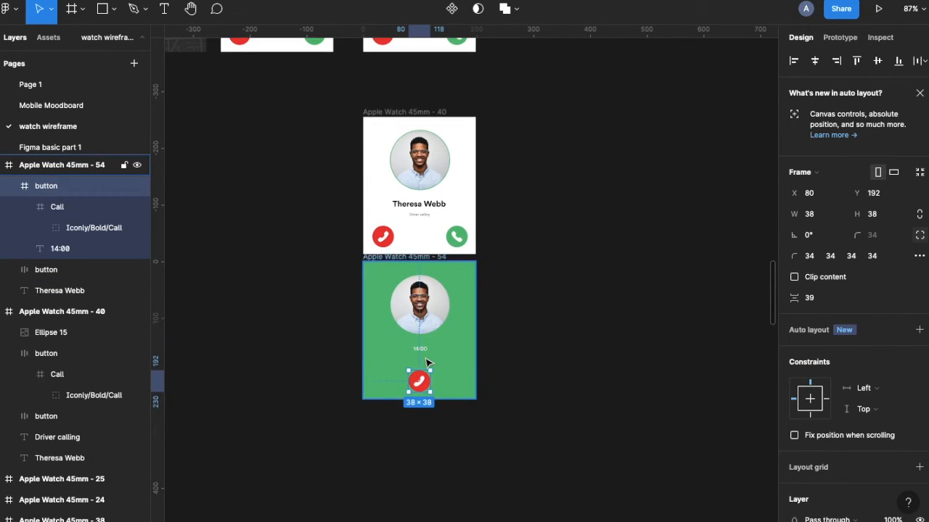
scroll(429, 341, up, 2)
click(840, 38)
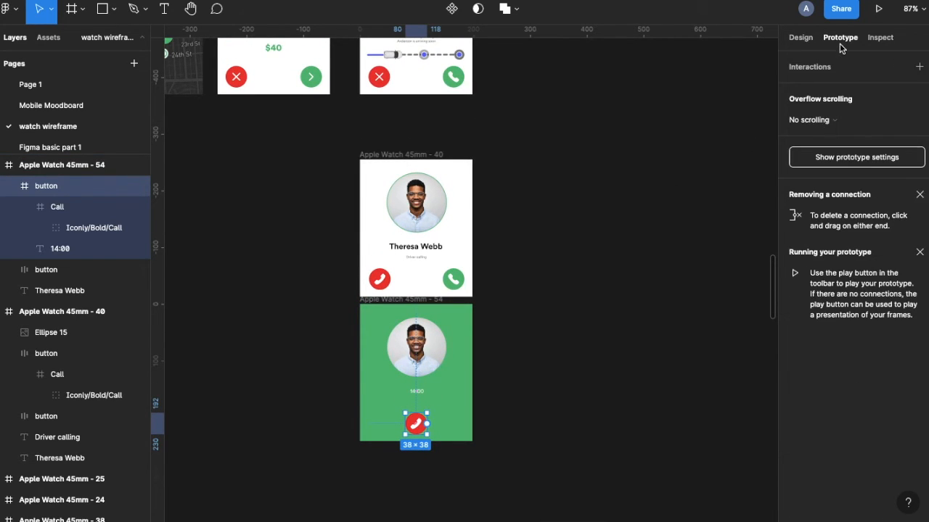
drag(427, 423, 435, 88)
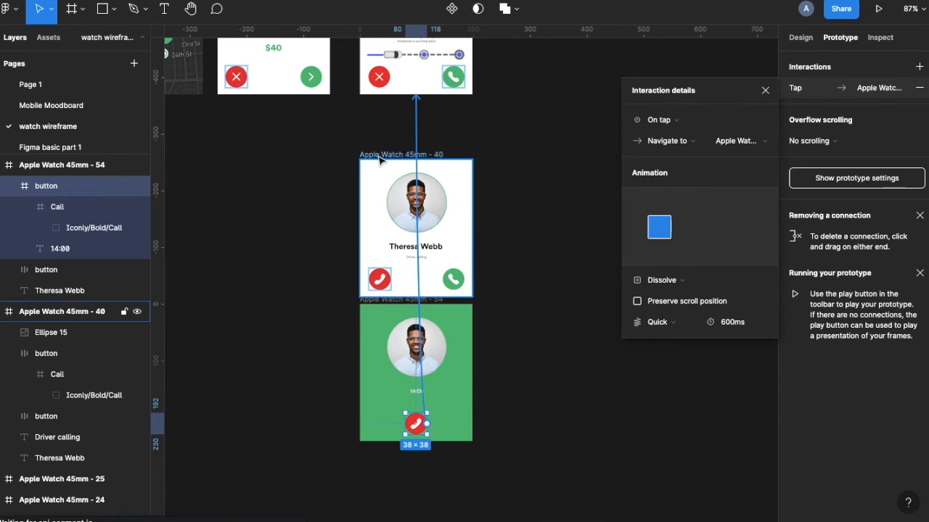
- Set the tap connection from the green button on frame 40 to frame 54 to Smart animate with Gentle easing
click(381, 155)
click(426, 294)
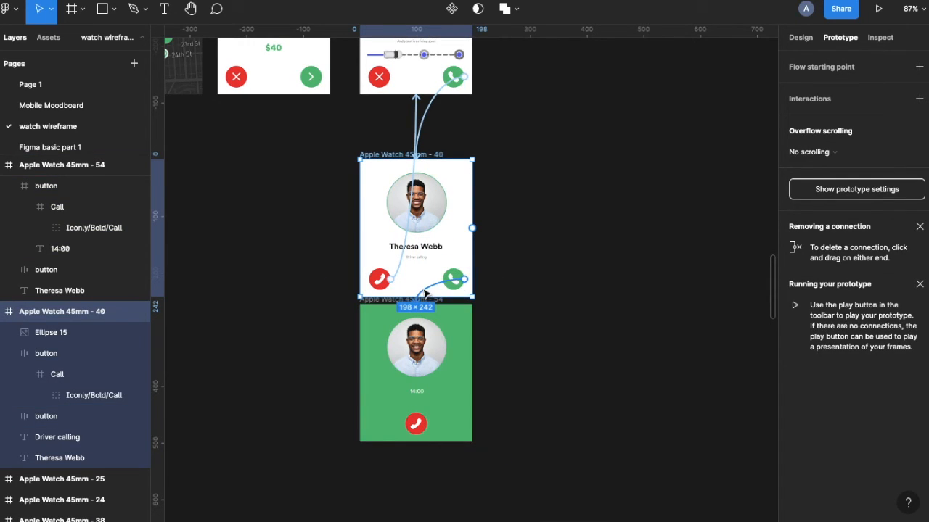
click(666, 283)
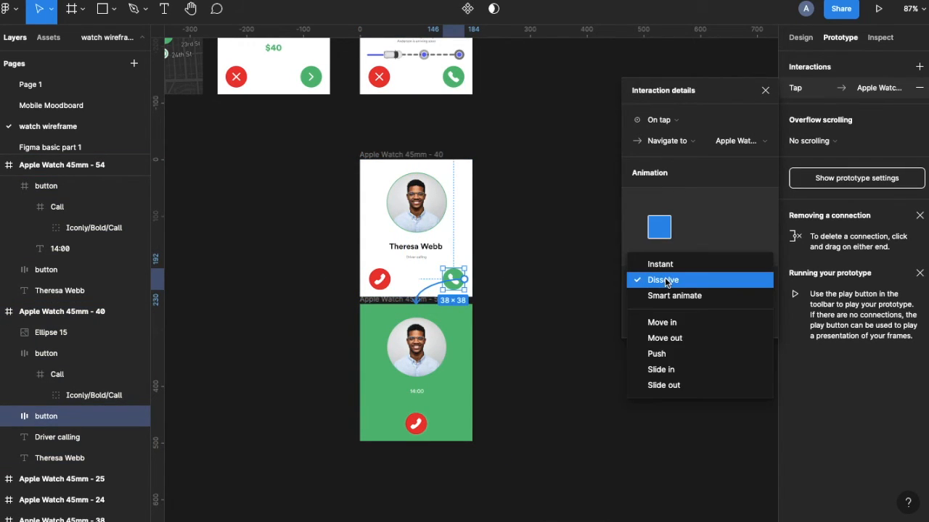
click(653, 353)
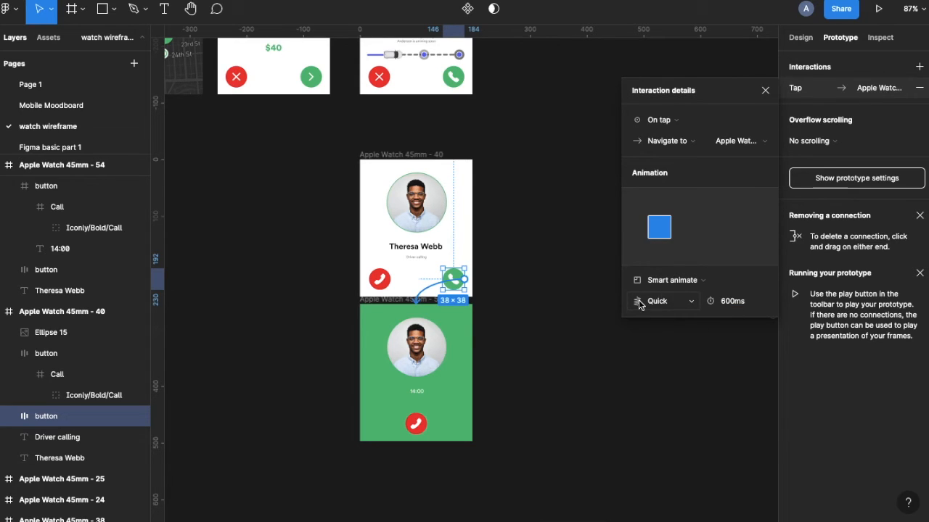
click(639, 301)
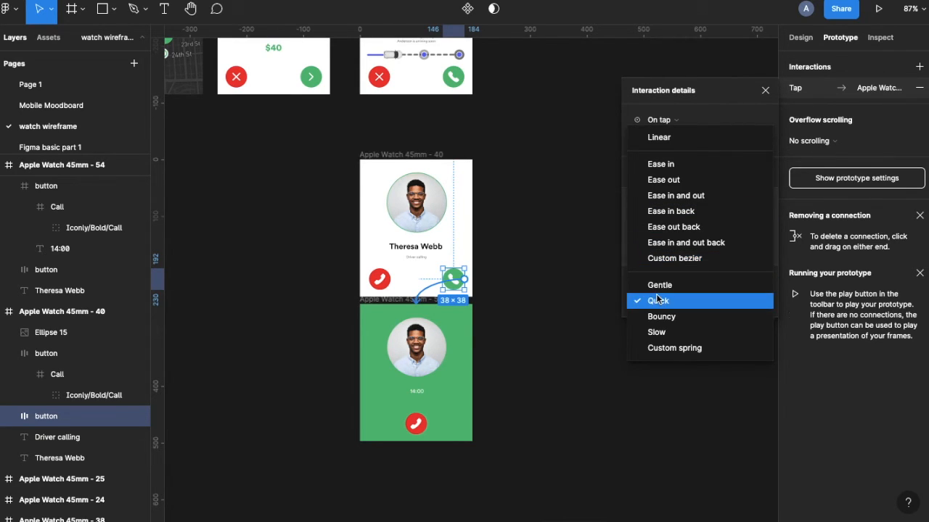
click(657, 285)
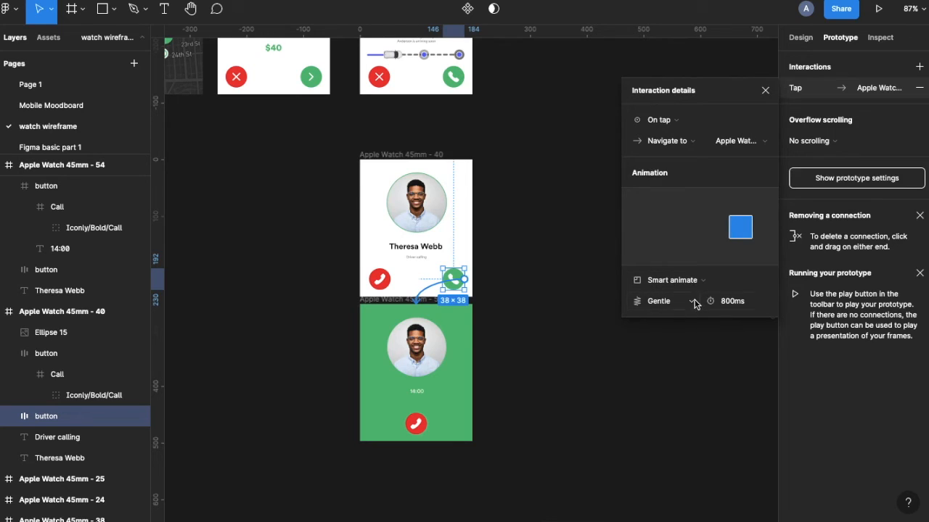
- Check the hang-up button's connection and preview the prototype from the $40 ride offer through answering and ending the driver call
click(415, 423)
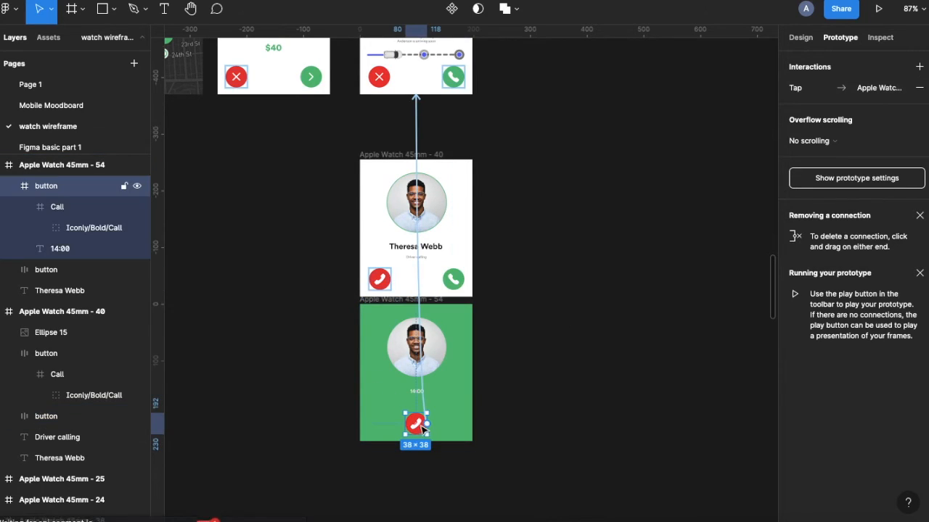
click(418, 216)
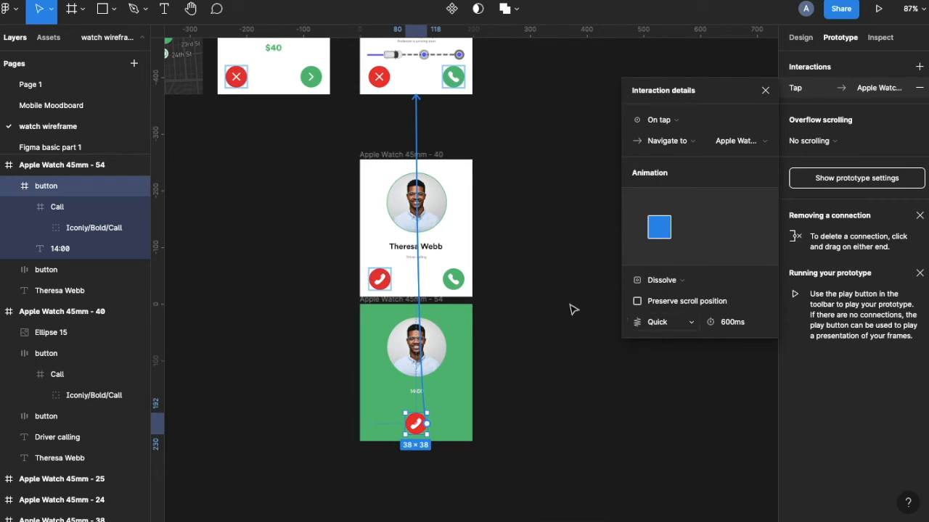
scroll(539, 296, up, 4)
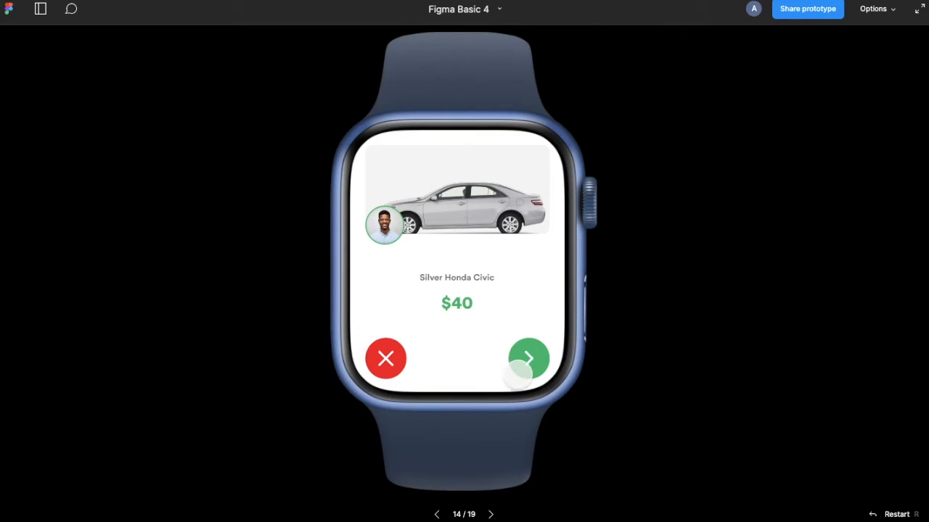
click(528, 361)
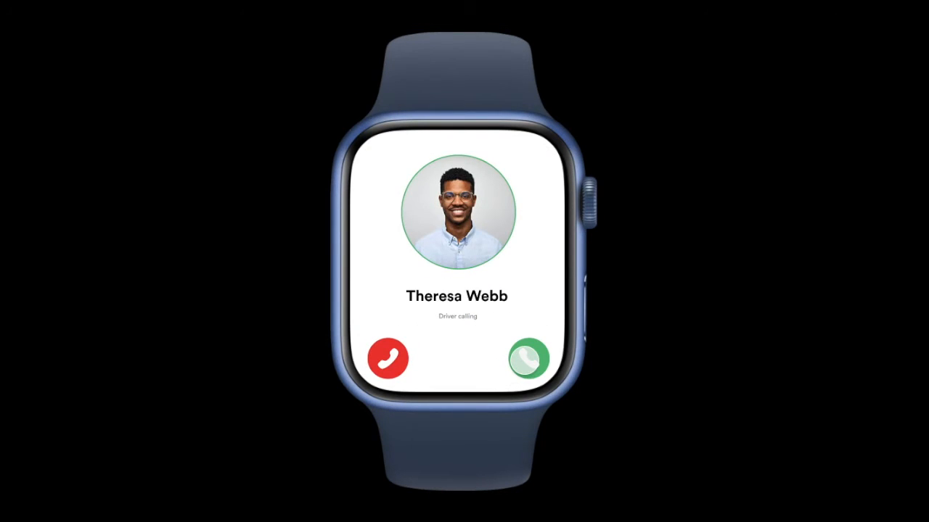
click(529, 359)
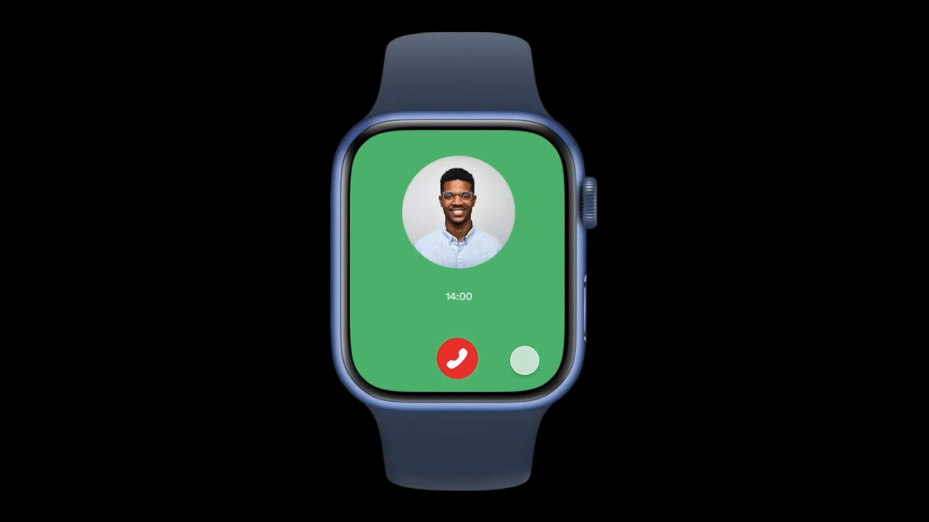
click(457, 359)
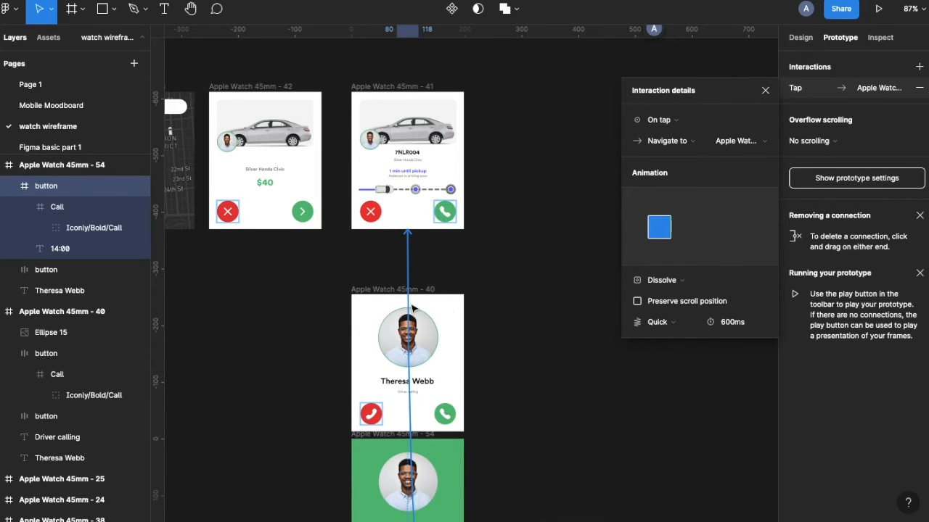
- Move the "Accept Ride" frame Apple Watch 45mm - 43 away from the "Share ride" and "Rate" frames, closer to frame 41
scroll(412, 310, down, 5)
scroll(483, 290, right, 8)
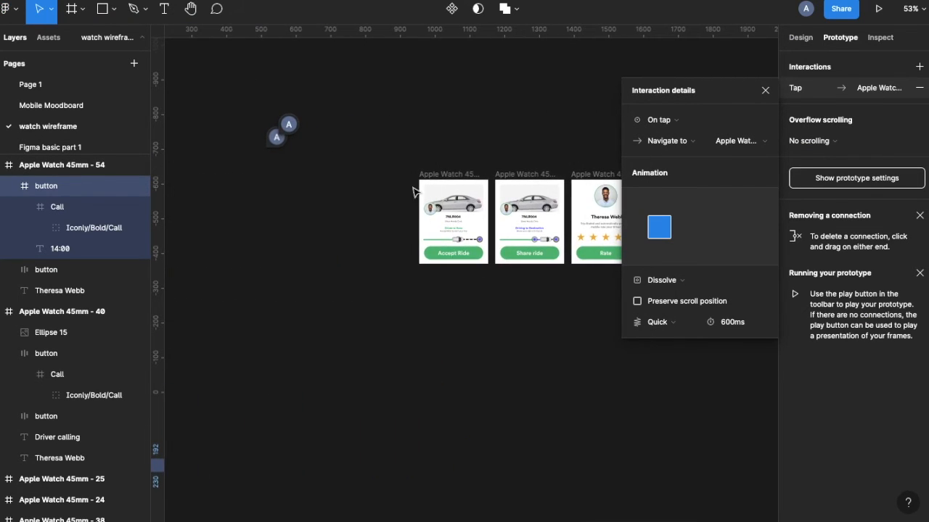
drag(445, 175, 218, 188)
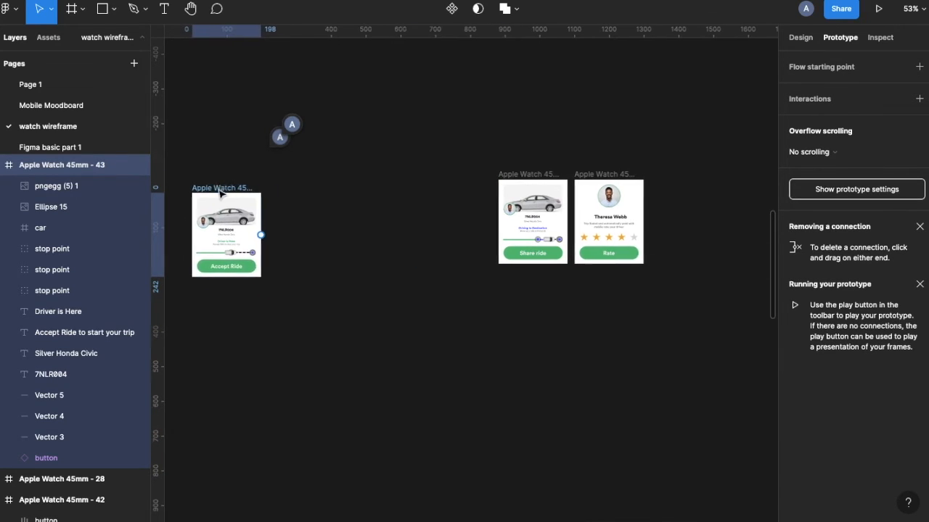
- Place the "Accept Ride" frame Apple Watch 45mm - 43 directly beside frame 41, in line with its top edge
scroll(217, 188, left, 5)
drag(406, 199, 386, 180)
key(Delete)
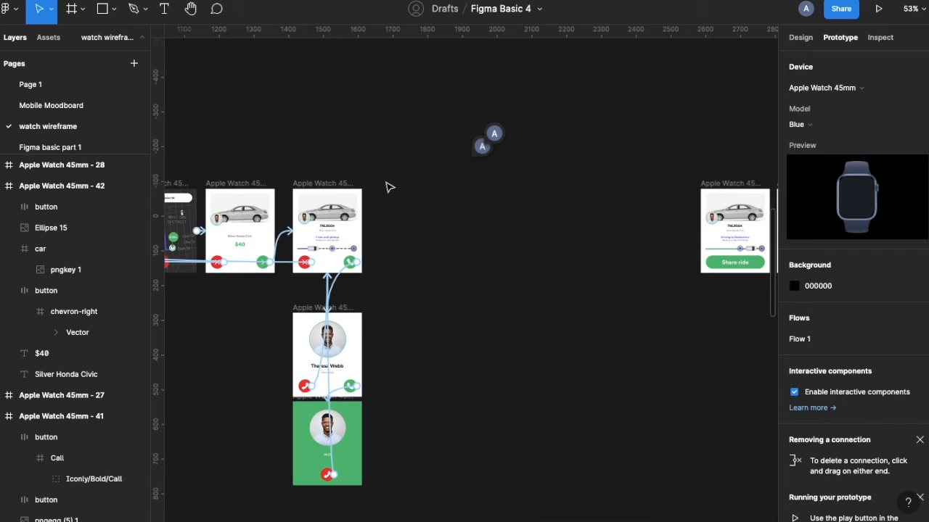
key(ctrl+z)
key(ctrl+z)
drag(410, 196, 390, 178)
key(ctrl+z)
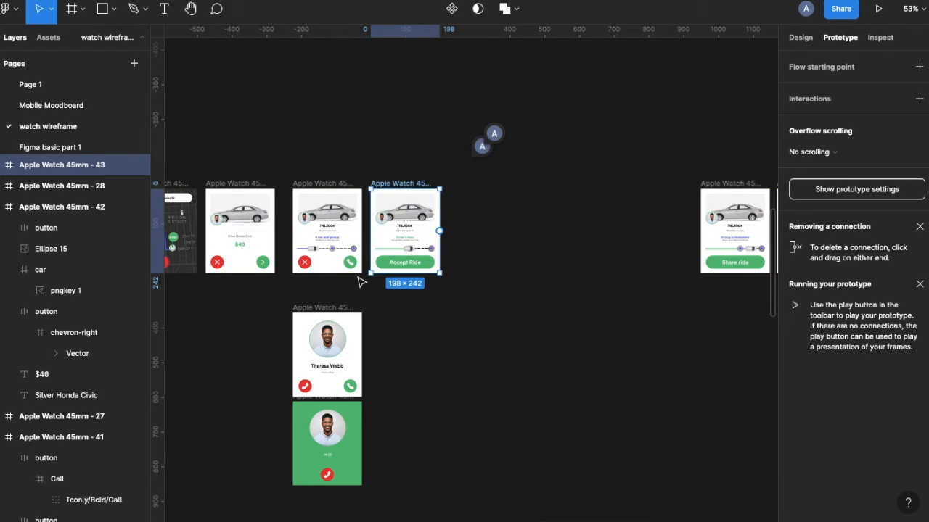
ctrl+scroll(360, 282, up, 5)
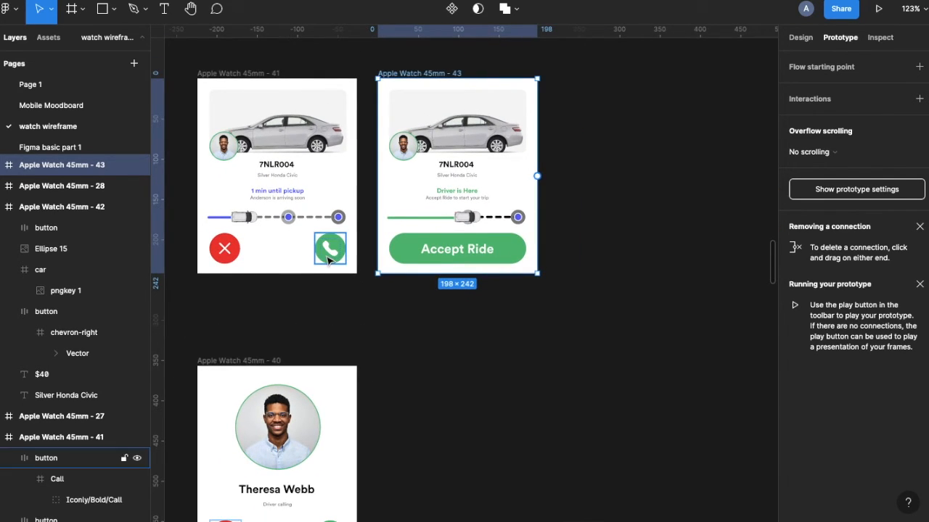
click(319, 167)
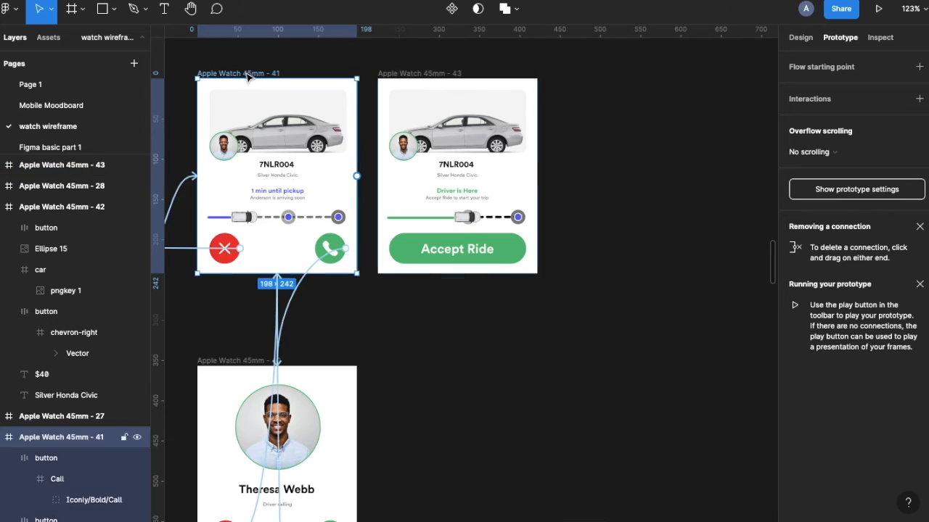
drag(356, 176, 387, 185)
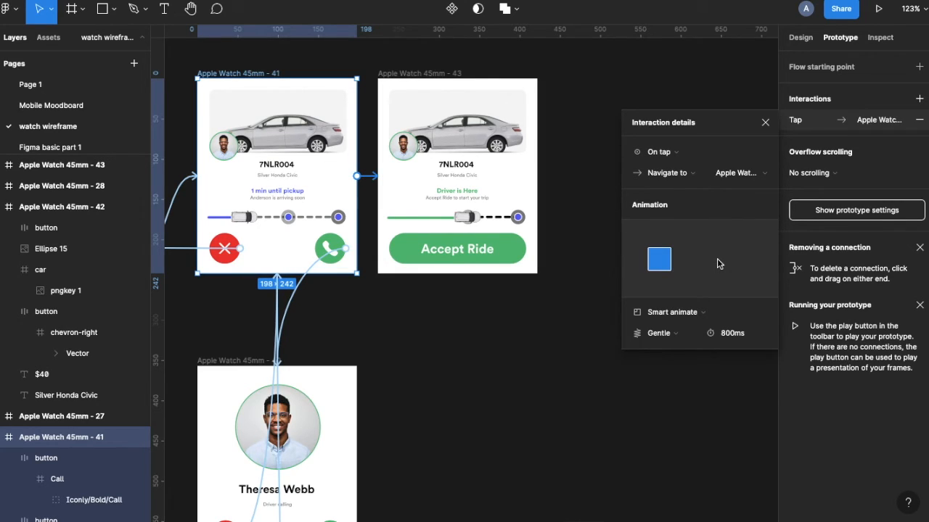
key(Delete)
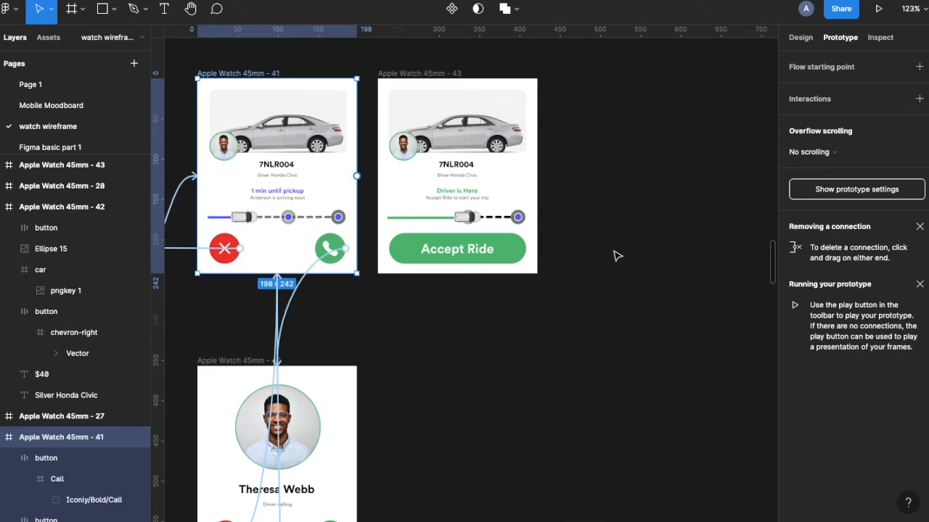
- Connect the middle stop point on frame 41 to frame 43, on tap with Smart animate and Linear easing
click(295, 218)
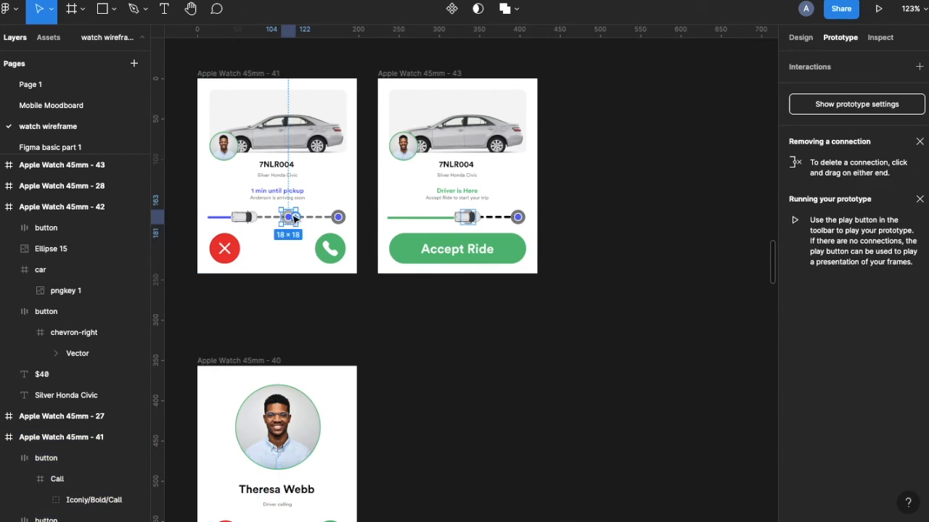
drag(297, 218, 394, 219)
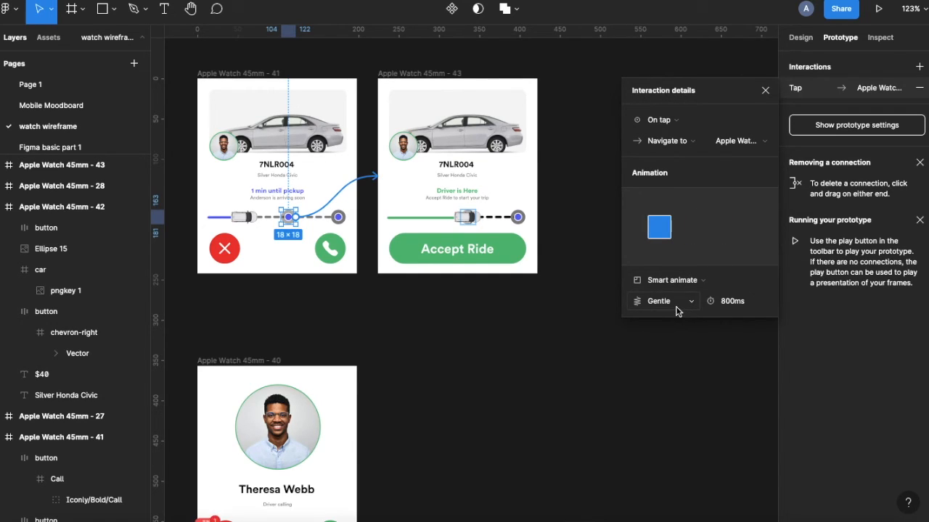
click(675, 303)
click(665, 152)
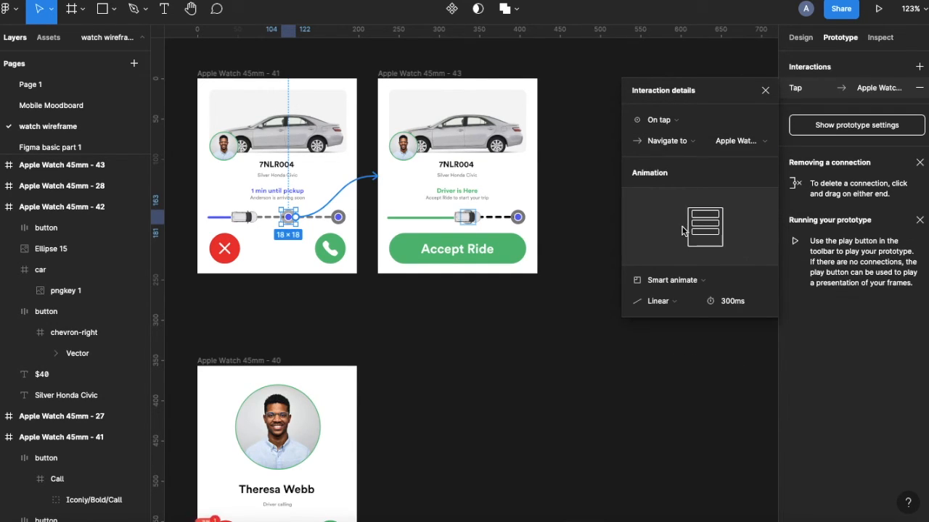
click(765, 90)
- Move the "Share ride" frame beside frame 43 and connect the Accept Ride button to it, on tap with Smart animate and Linear easing
scroll(442, 249, down, 5)
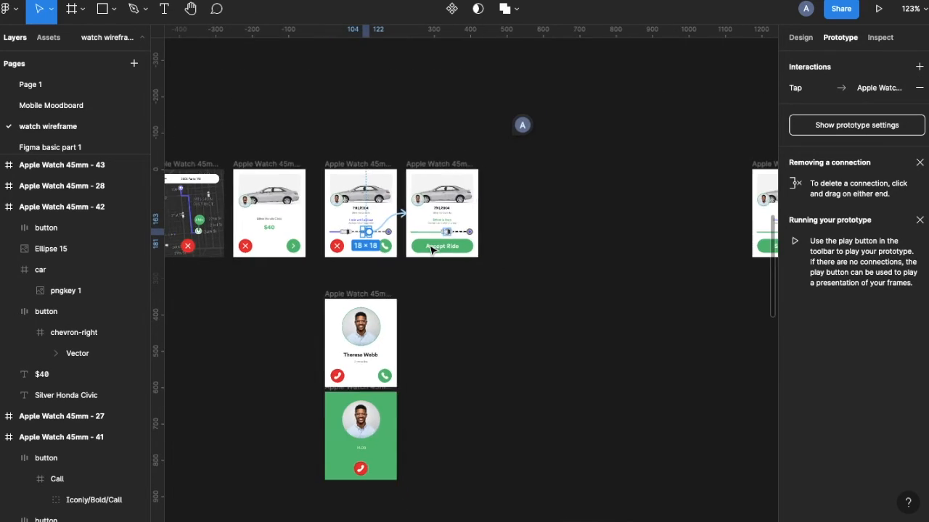
drag(677, 176, 420, 177)
click(341, 258)
drag(410, 255, 417, 260)
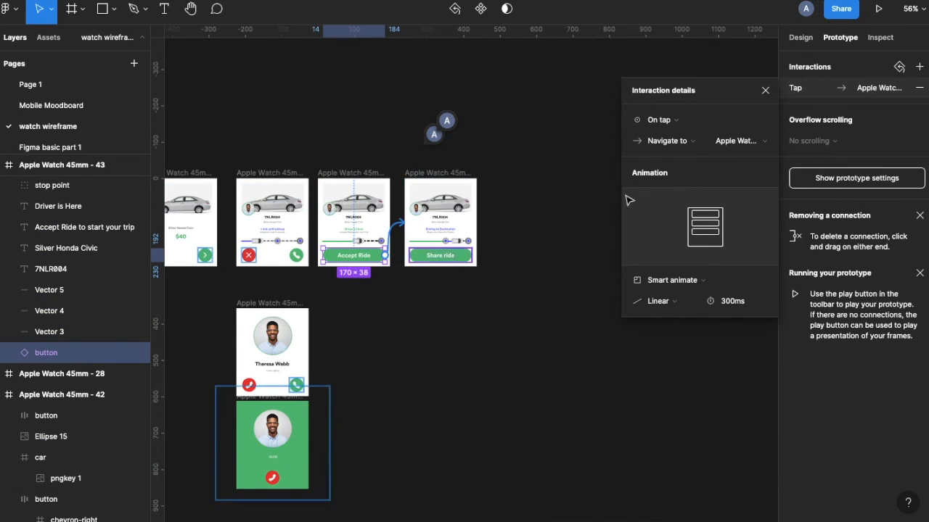
click(663, 123)
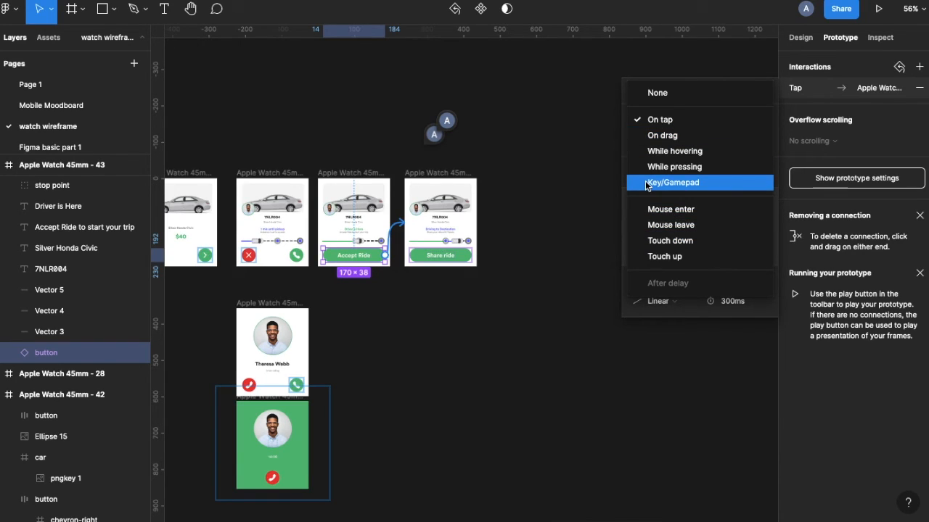
click(658, 121)
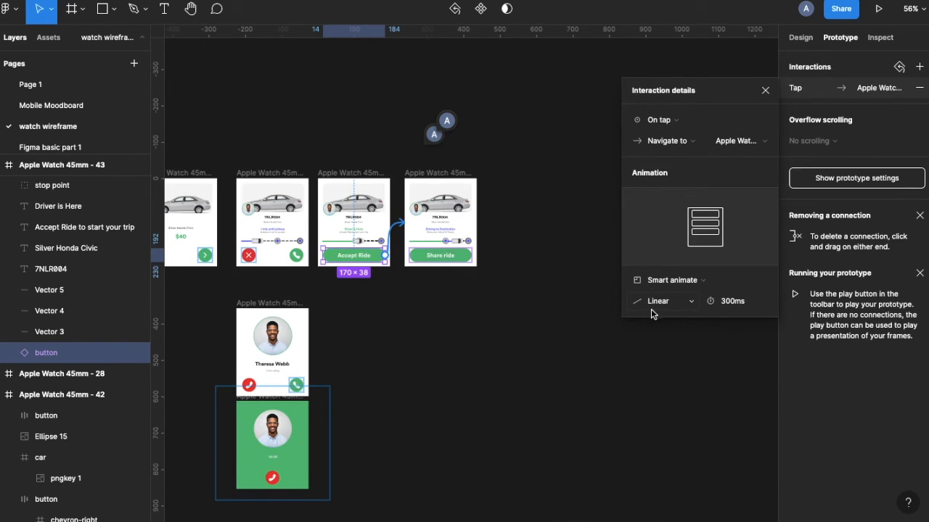
- Move the "Rate" frame Apple Watch 45mm - 45 directly beside the "Share ride" frame
scroll(345, 245, right, 8)
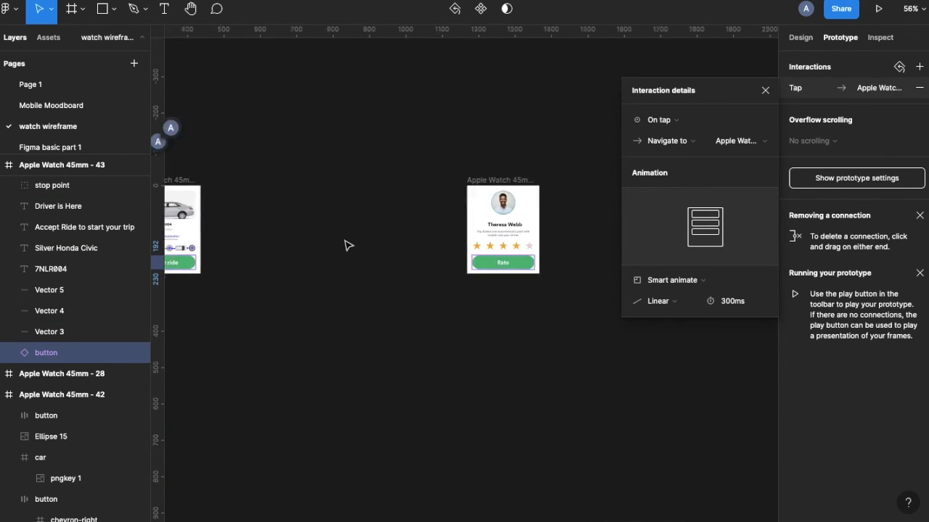
scroll(345, 245, right, 2)
drag(434, 189, 372, 185)
scroll(372, 218, left, 3)
scroll(442, 269, up, 5)
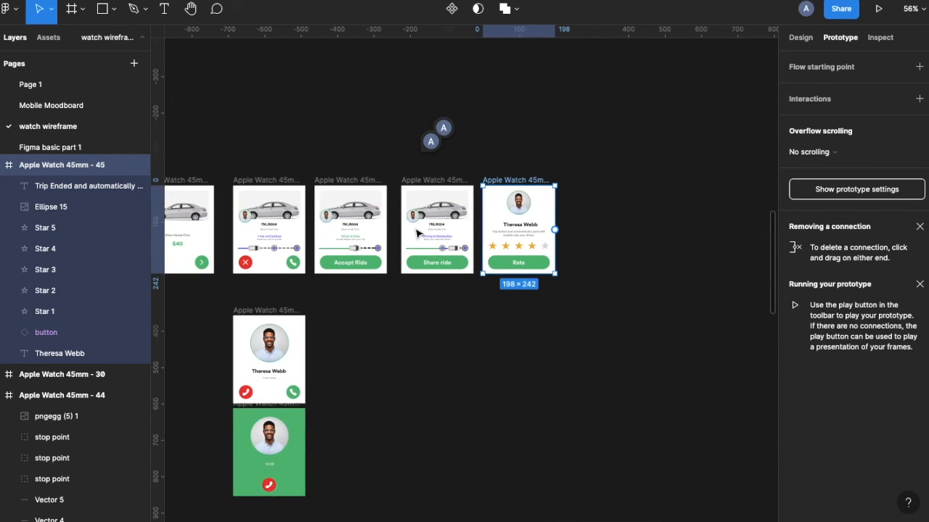
- Connect the last stop point on frame 44 to frame 45, on tap with Dissolve and Linear easing
click(507, 268)
drag(511, 266, 553, 263)
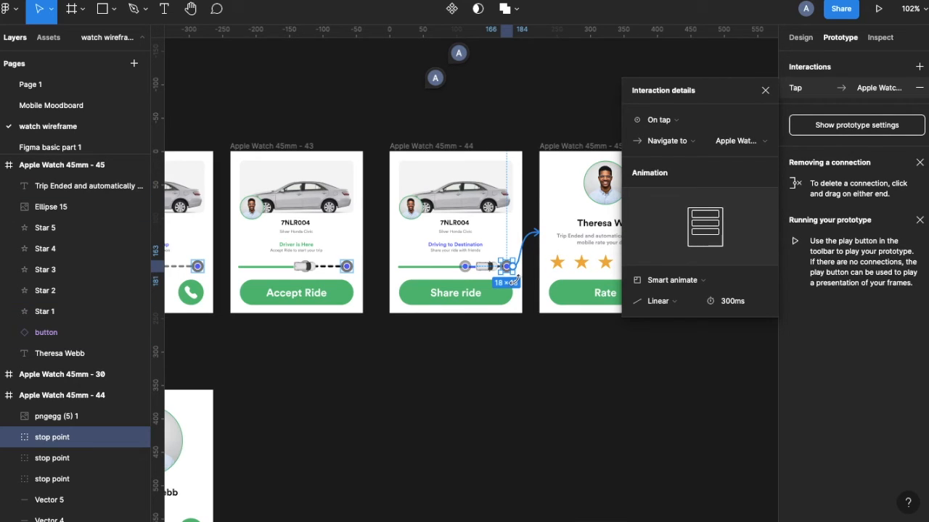
scroll(508, 281, right, 3)
scroll(507, 282, up, 1)
click(650, 282)
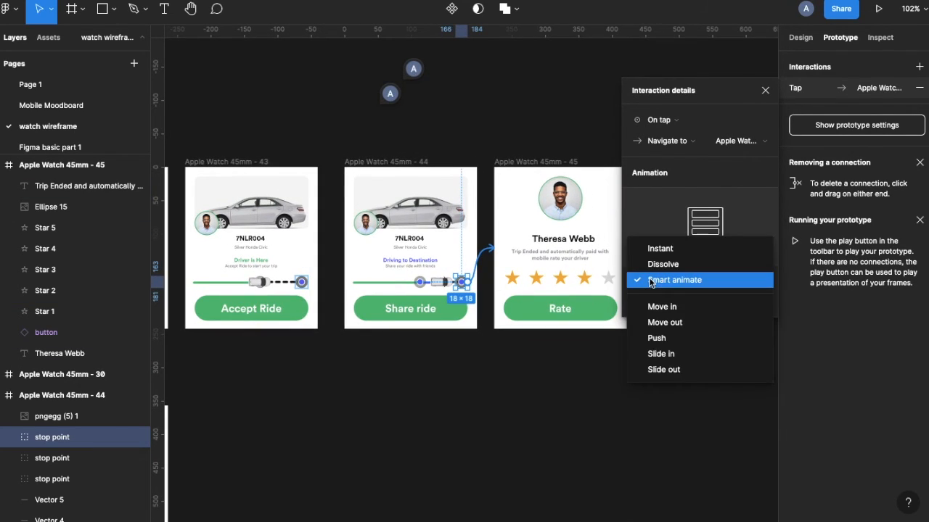
click(656, 247)
click(652, 280)
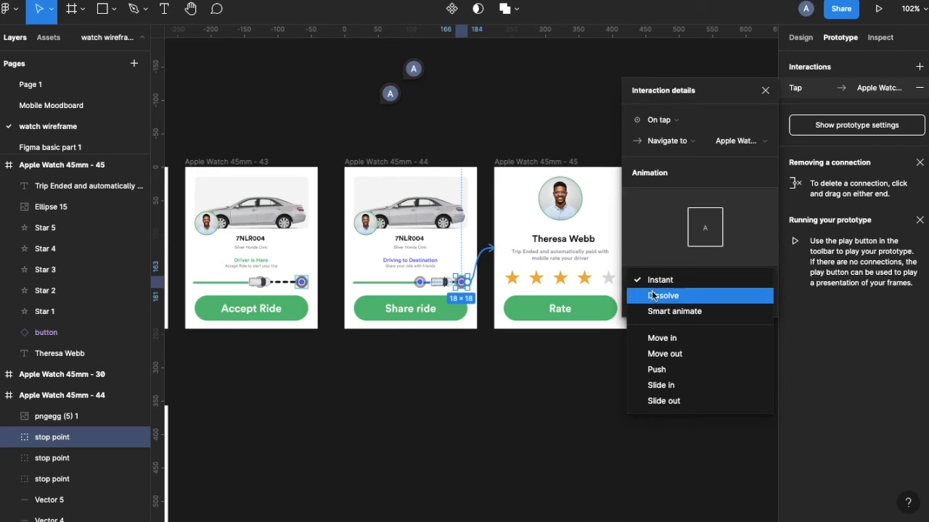
click(652, 296)
click(660, 331)
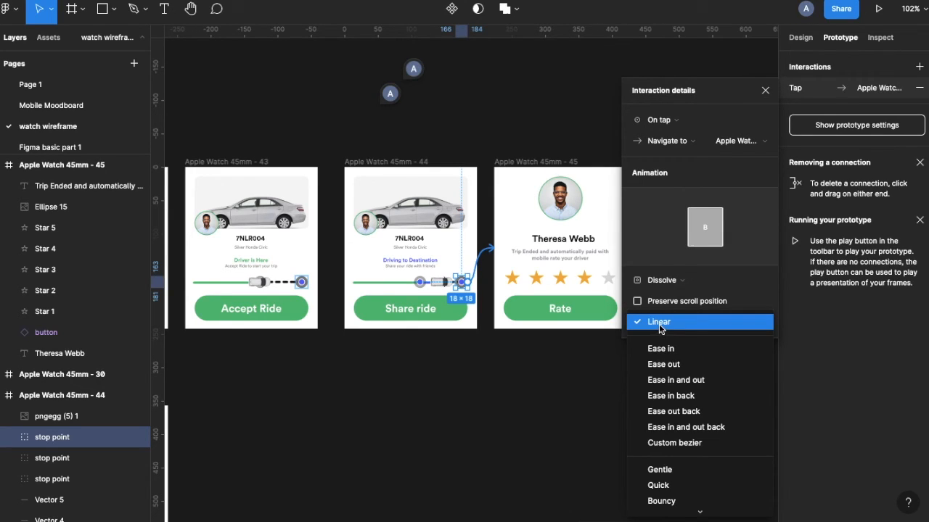
click(660, 328)
click(661, 328)
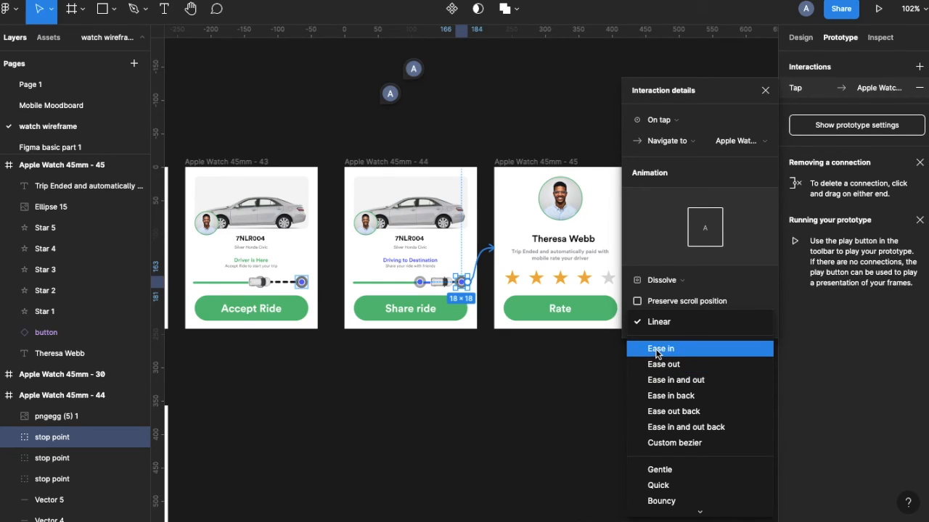
click(668, 322)
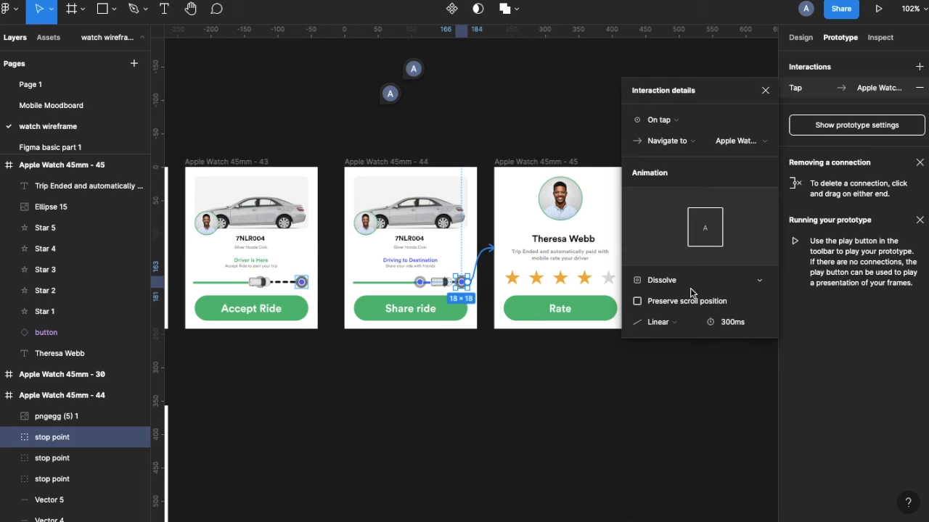
click(765, 91)
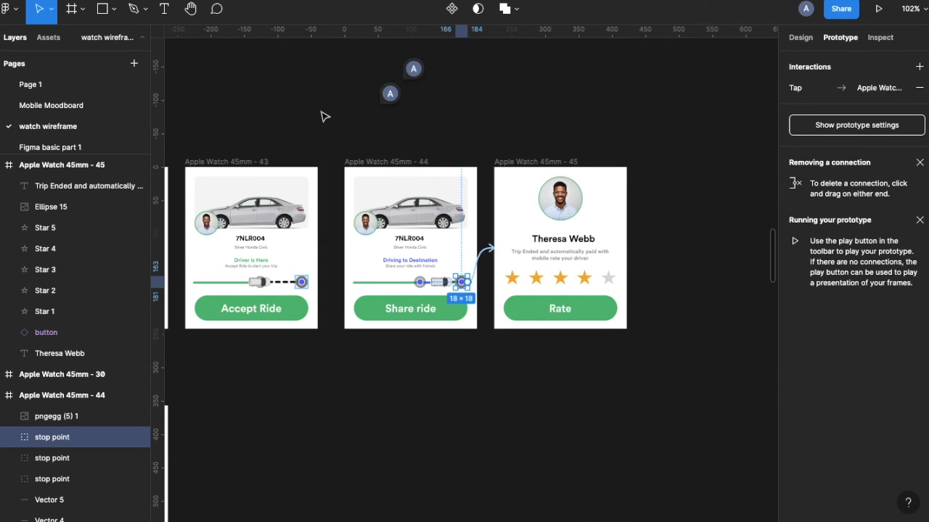
- Preview the prototype from the start of Flow 1, testing Link to phone, the profile page and its back arrow
scroll(324, 116, down, 6)
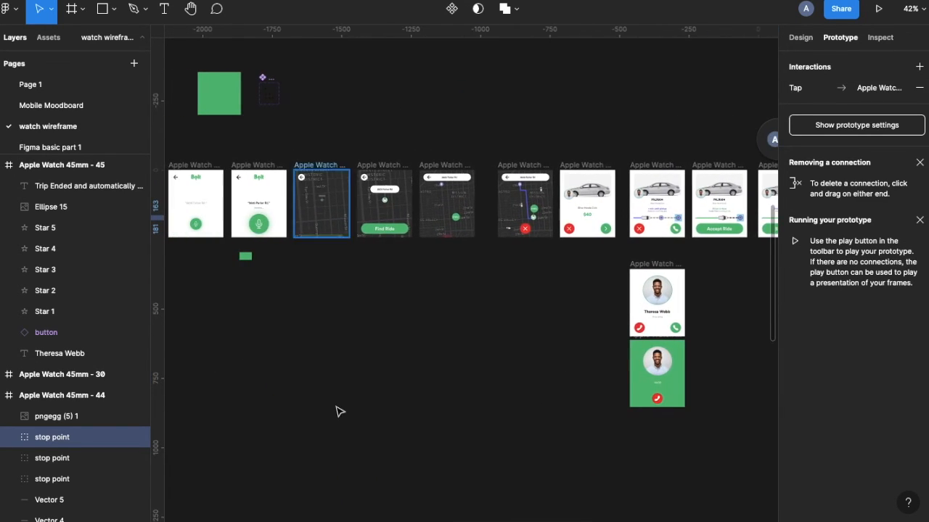
click(340, 411)
scroll(340, 411, down, 5)
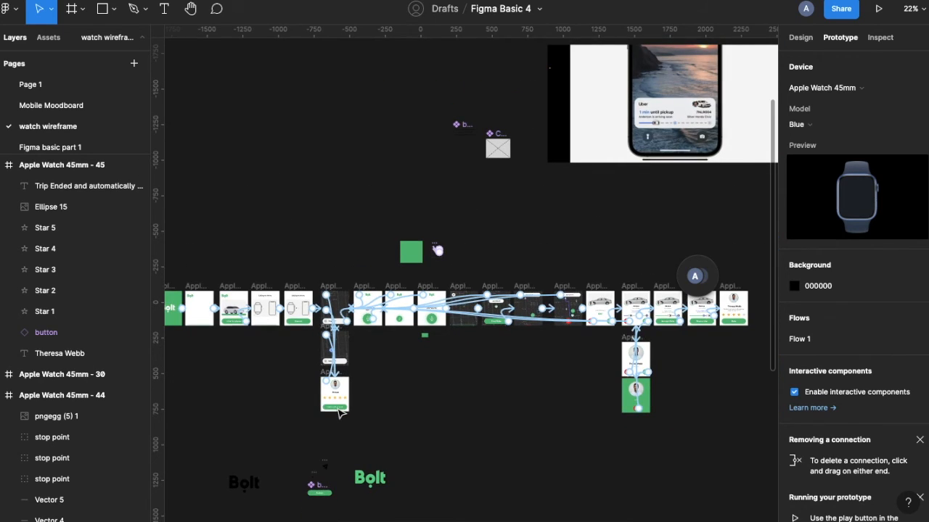
scroll(343, 423, left, 5)
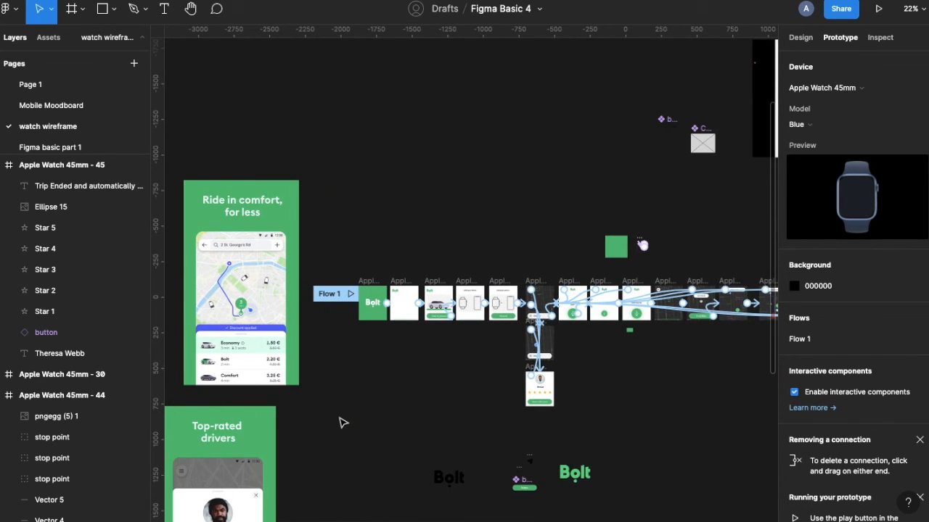
key(ctrl+alt+Return)
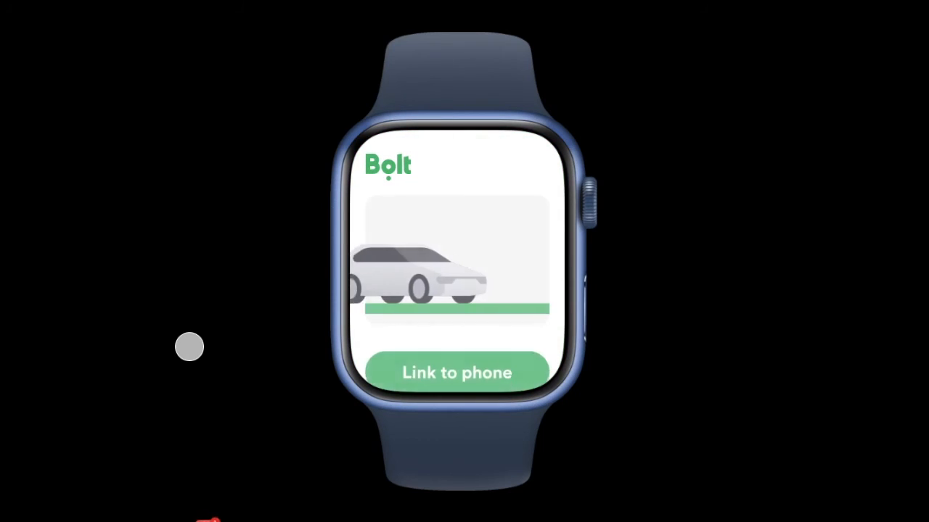
click(410, 364)
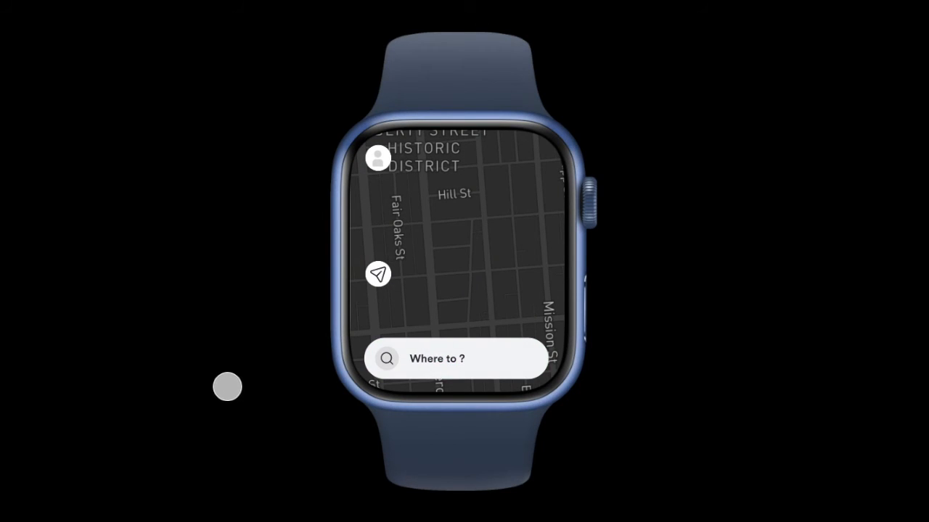
click(376, 164)
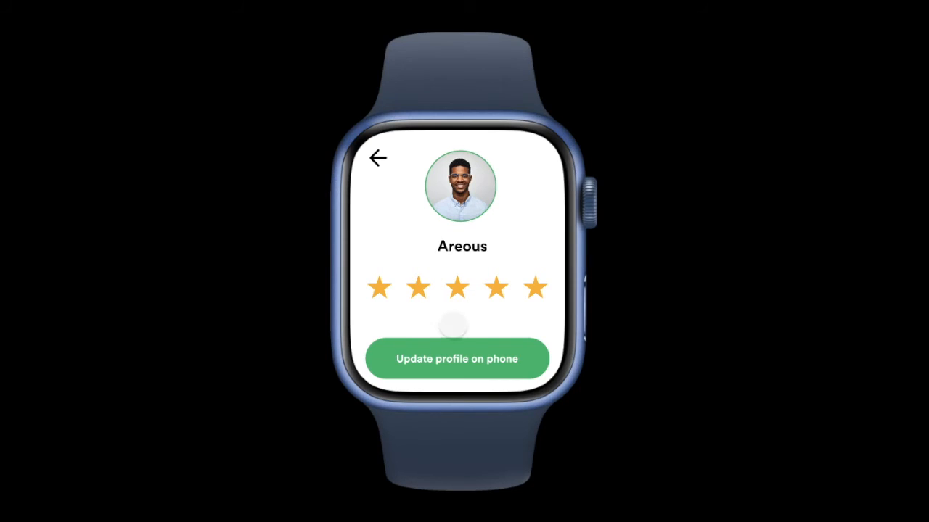
click(377, 159)
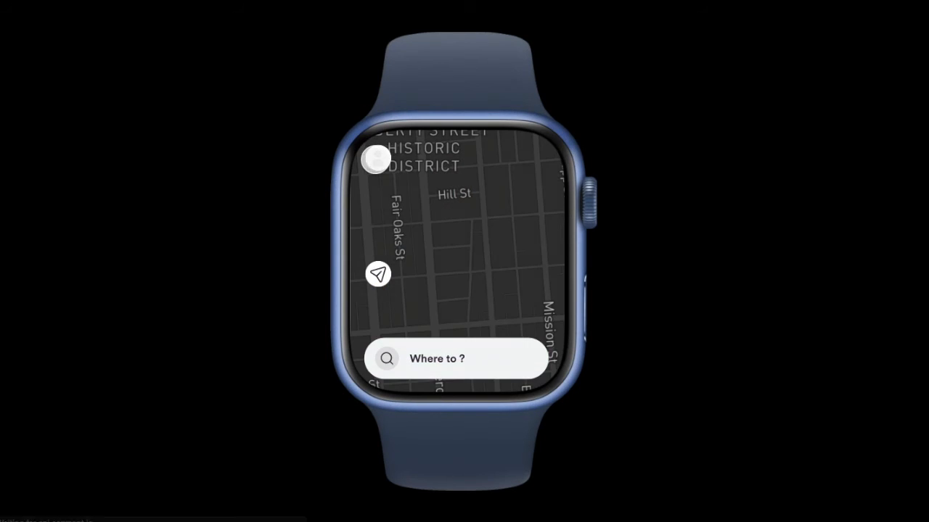
- Test the location and profile icons on the preview's map screen, and start the "Where to ?" destination search
click(378, 274)
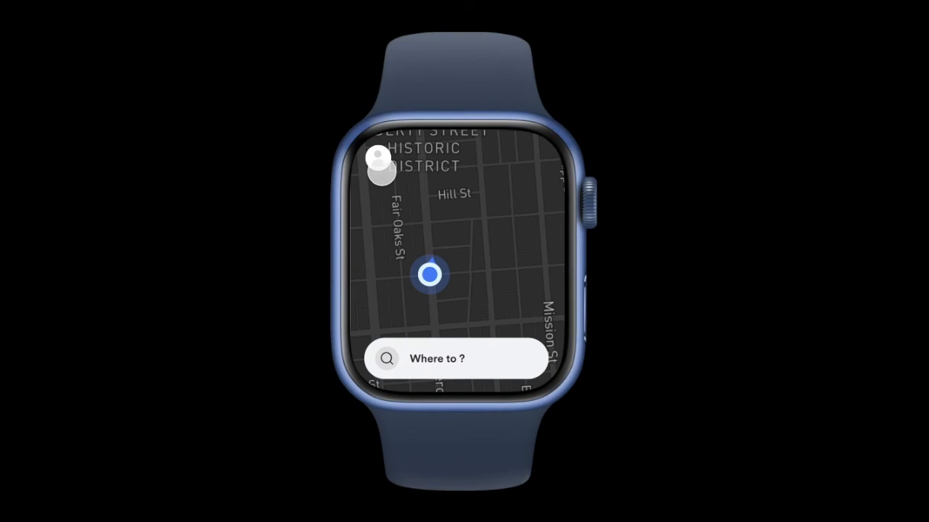
click(378, 158)
click(375, 158)
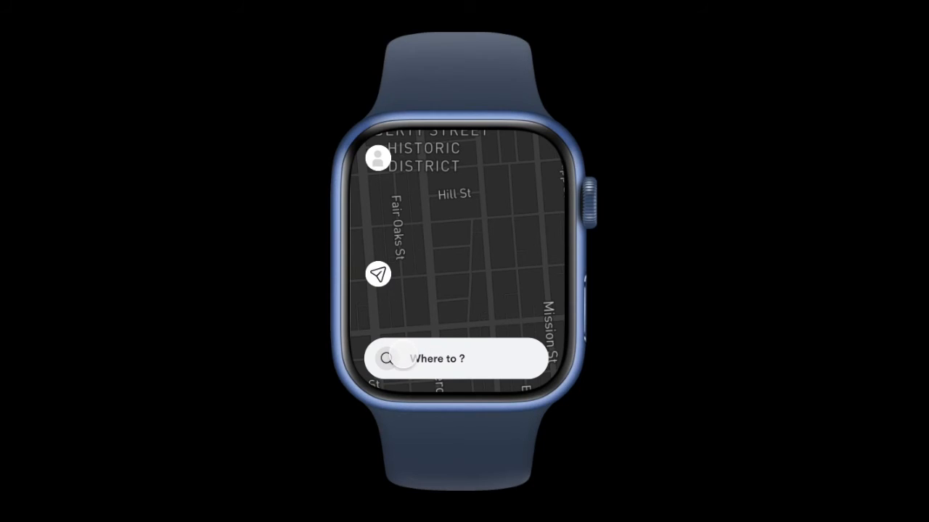
click(427, 358)
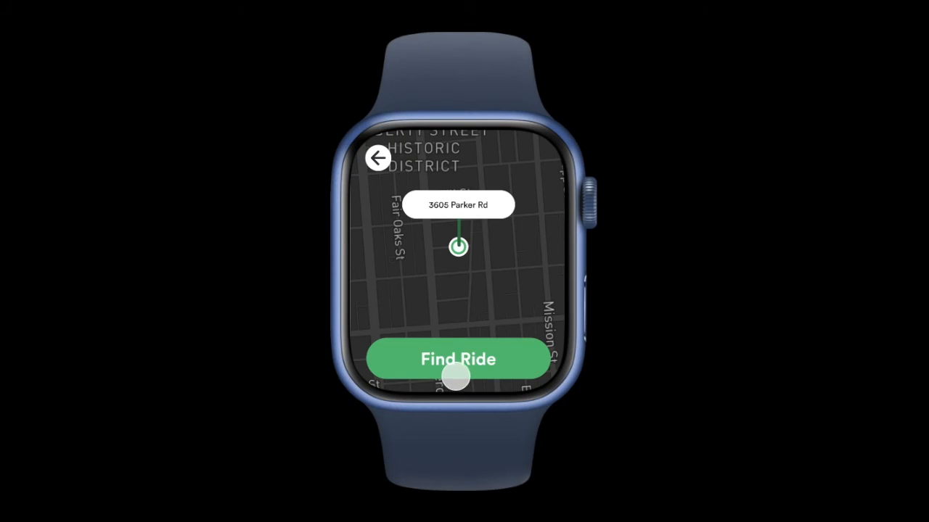
- Test Find Ride in the preview, accept the $40 ride offer and answer the driver's call
click(461, 369)
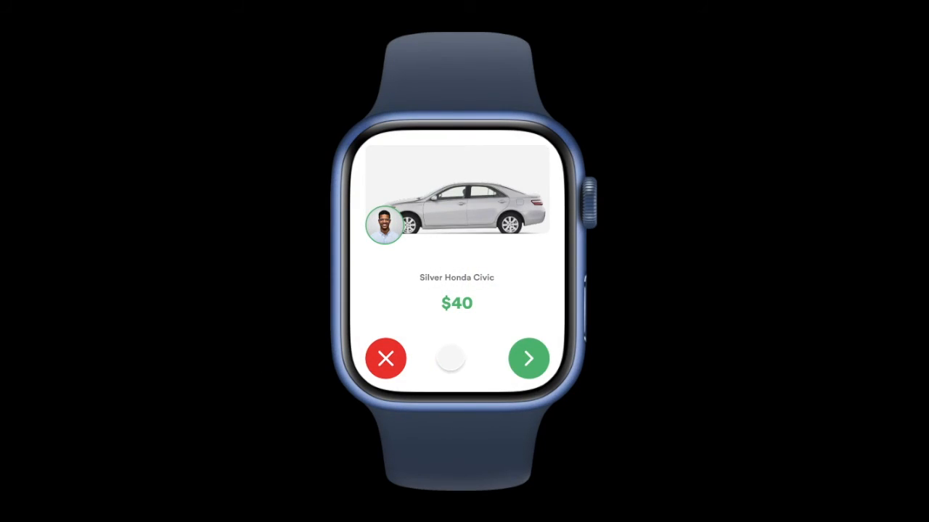
click(524, 357)
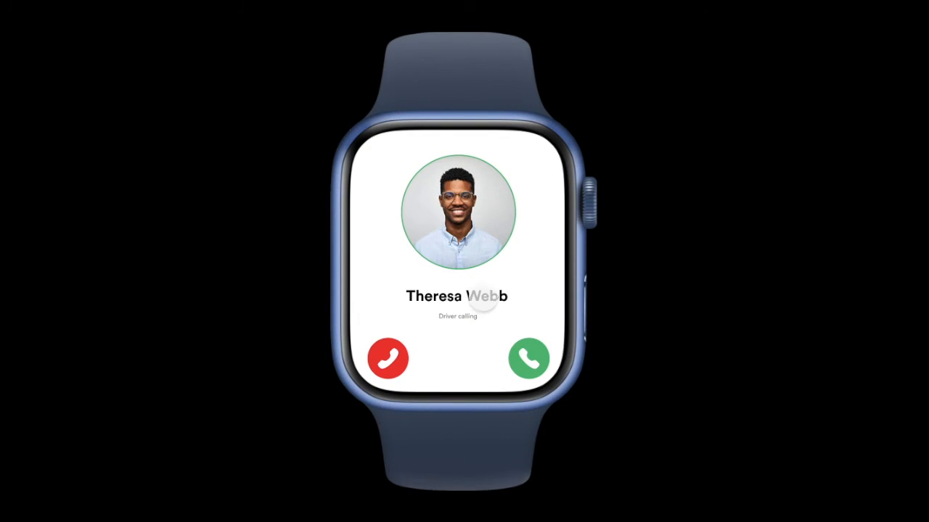
click(526, 359)
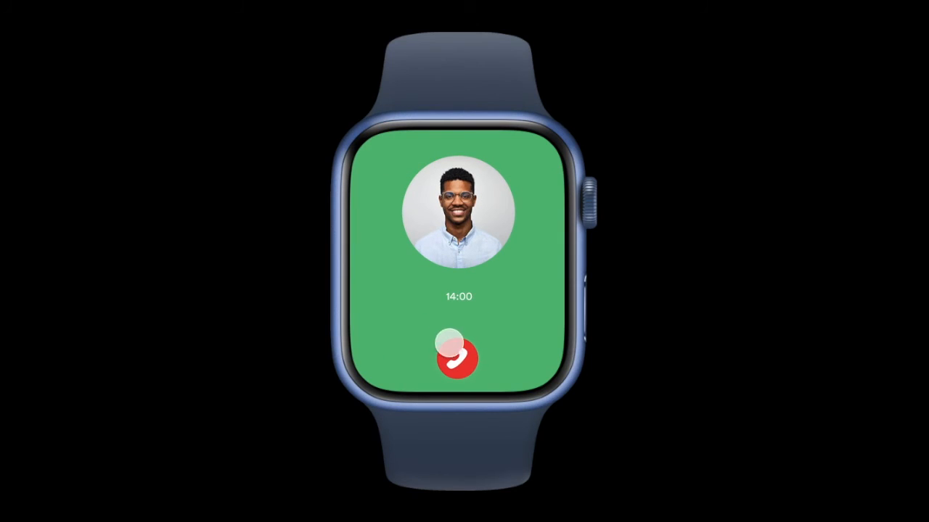
- End the ongoing driver's call in the prototype preview
click(456, 358)
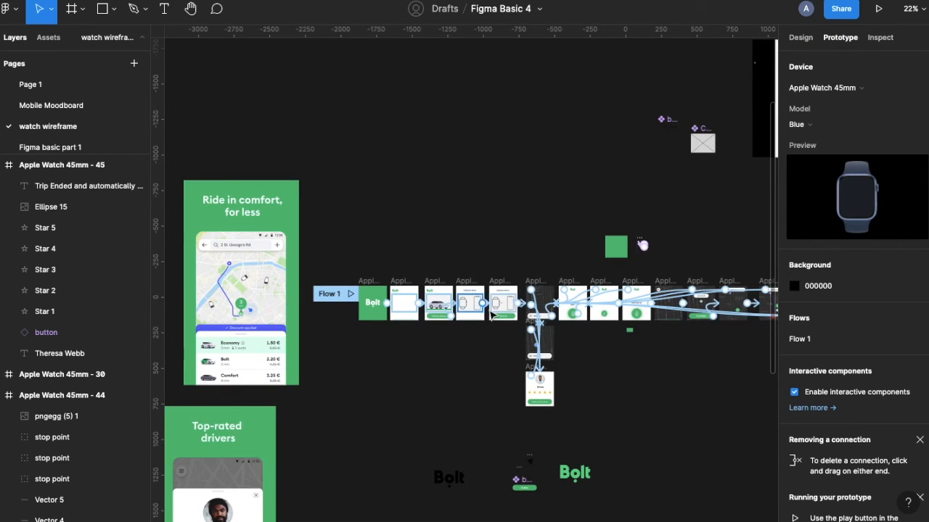
- Set the animation of the middle stop point's connection from frame 41 to frame 43 to Dissolve
scroll(491, 314, up, 5)
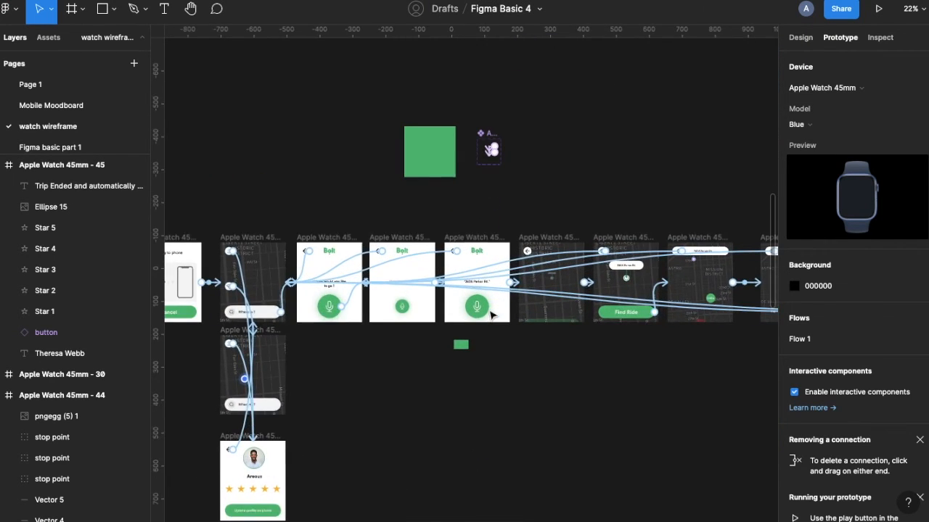
scroll(491, 314, right, 10)
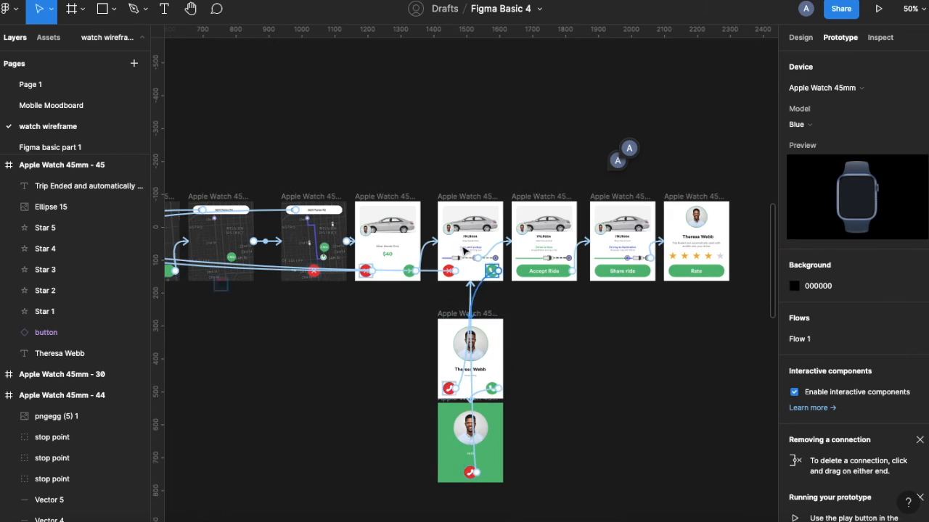
click(463, 196)
scroll(502, 247, up, 5)
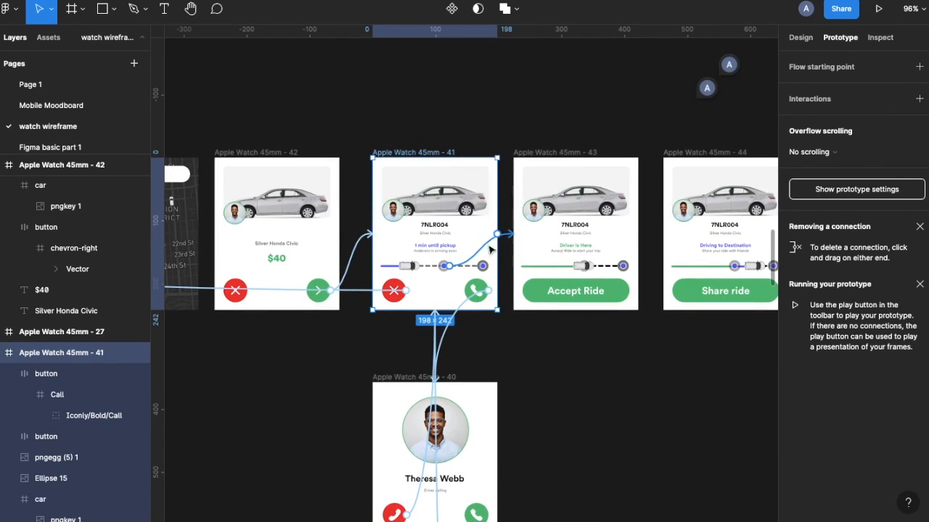
click(484, 249)
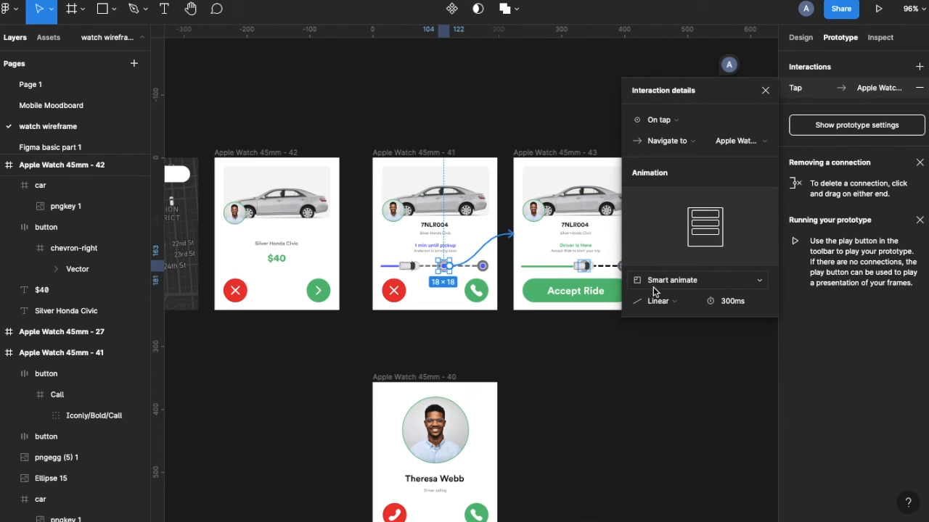
click(661, 301)
click(662, 300)
click(686, 283)
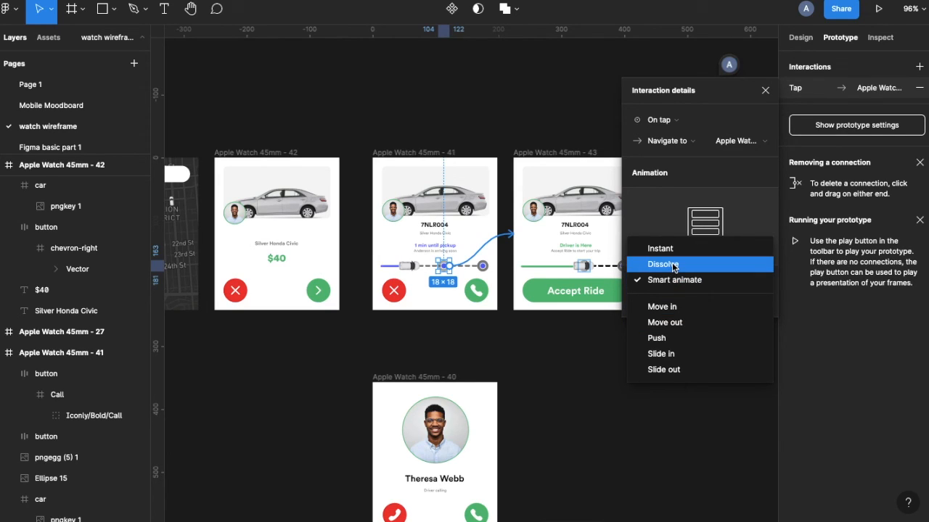
click(673, 266)
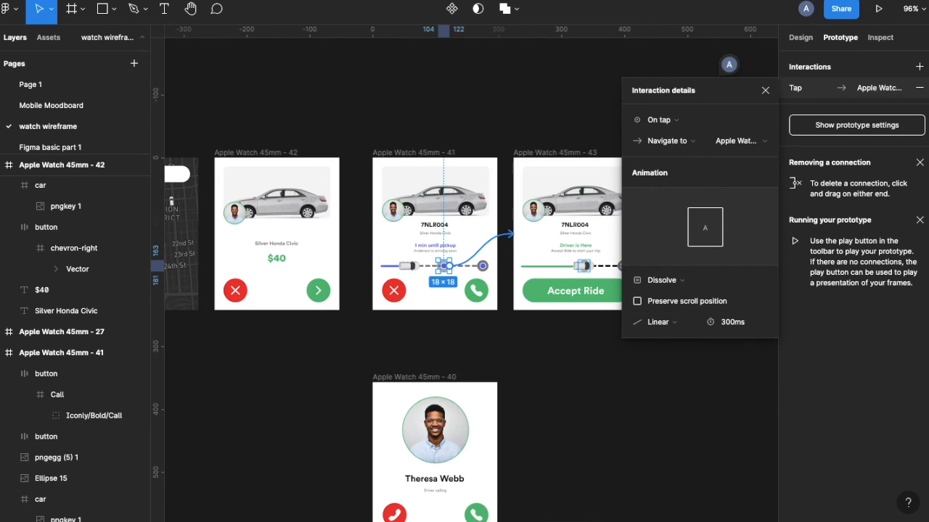
- Return to the prototype preview, go back one frame, and test the middle stop point and Accept Ride
key(ctrl+alt+Return)
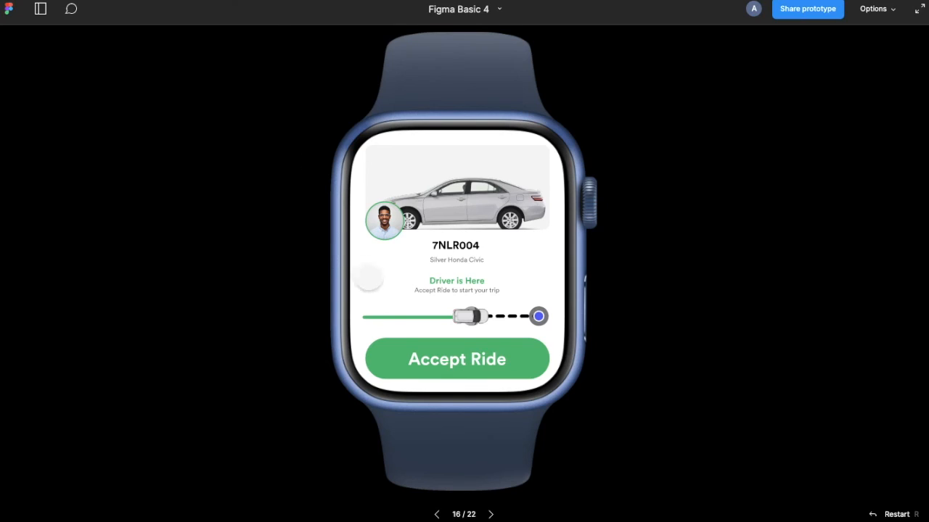
click(436, 514)
click(472, 319)
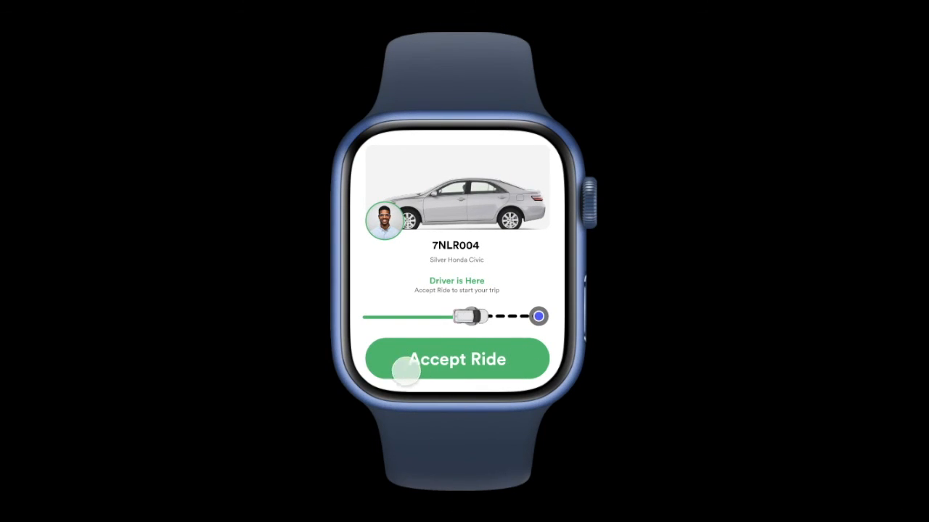
click(375, 364)
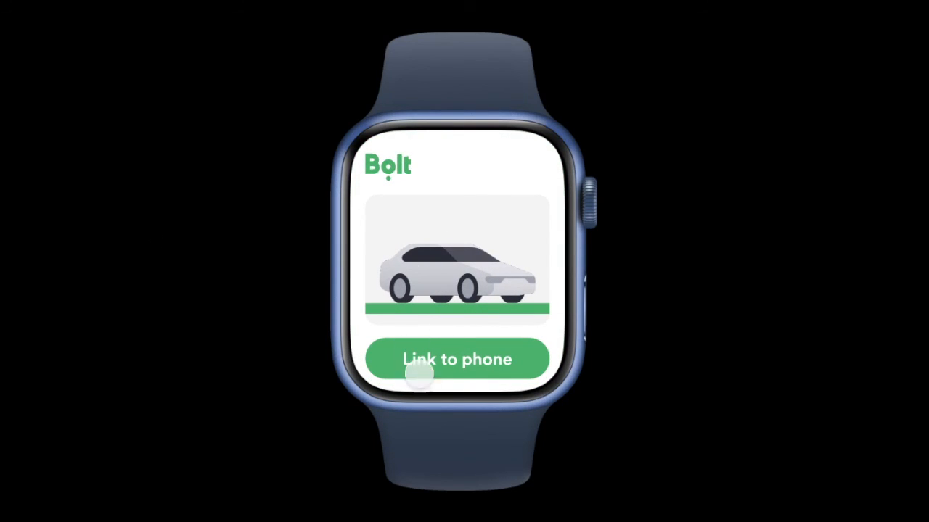
- Run the preview from the onboarding screen, testing Link to phone, the profile page with its back arrow, and the location icon
click(444, 369)
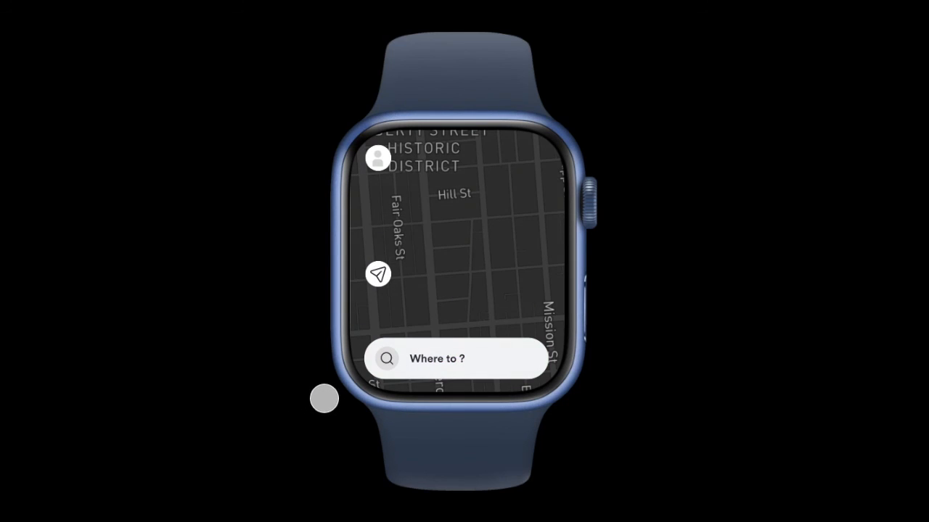
click(377, 163)
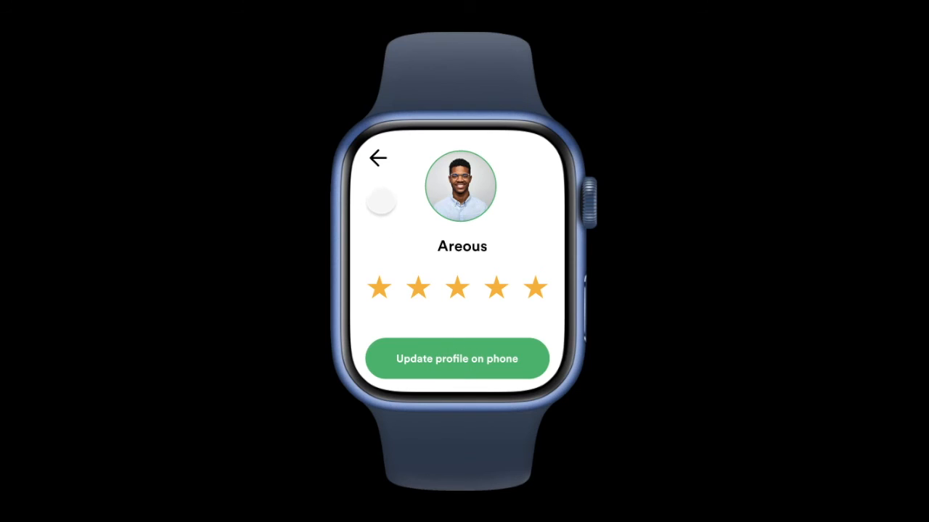
click(376, 164)
click(378, 274)
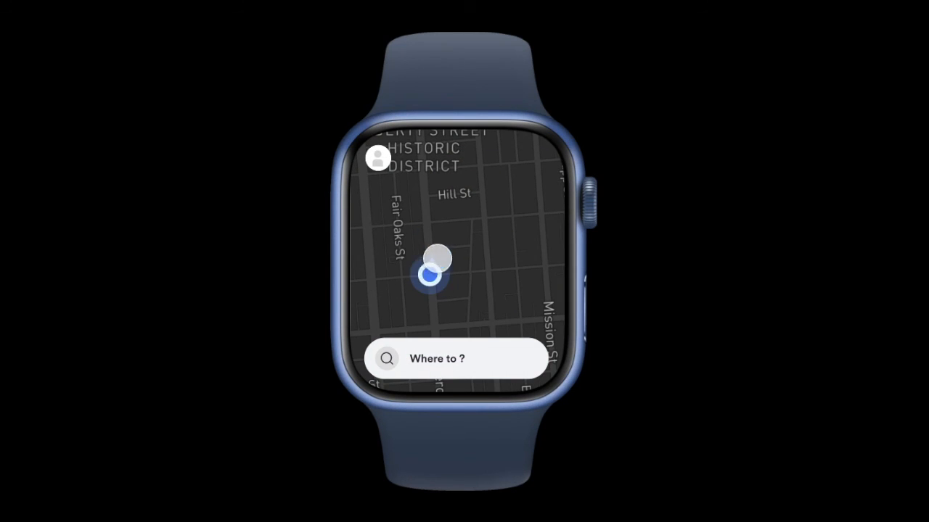
click(376, 159)
click(375, 157)
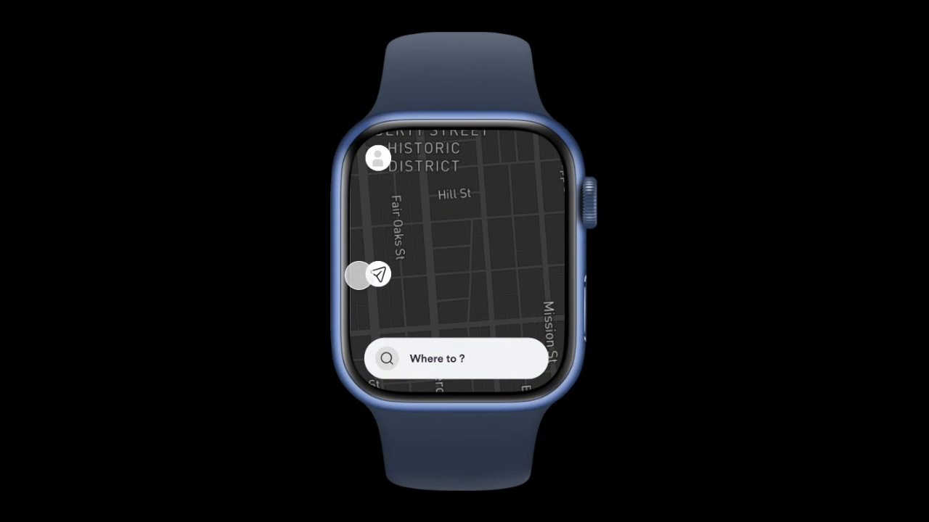
- Test the "Where to ?" voice search, including the map's back arrow and a repeated destination search
click(416, 359)
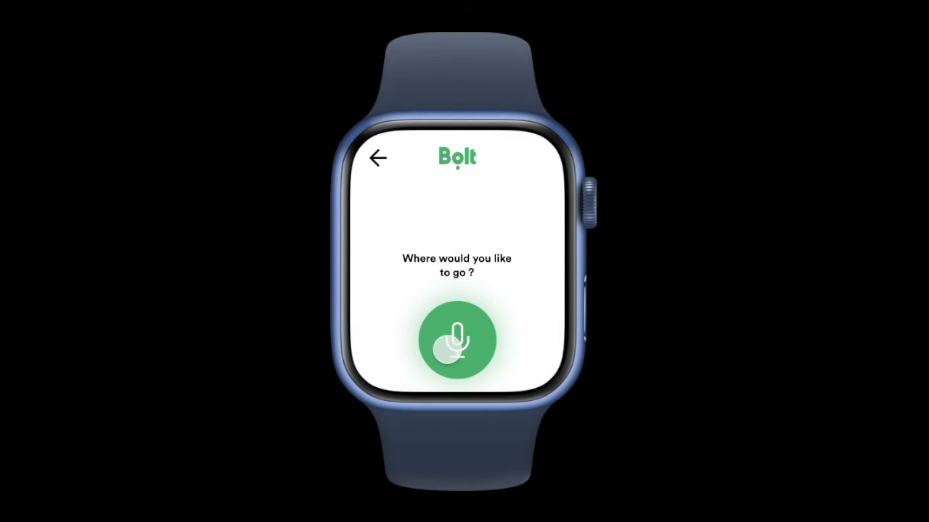
click(448, 348)
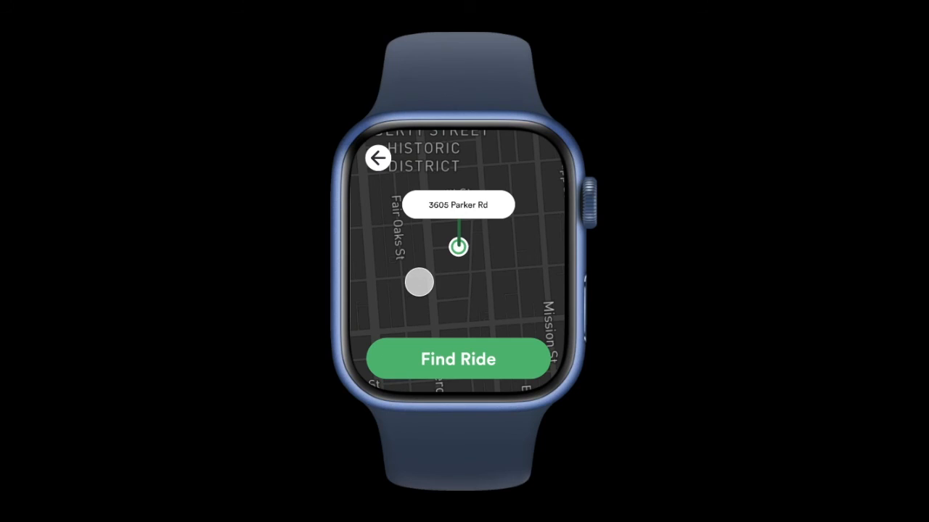
click(378, 158)
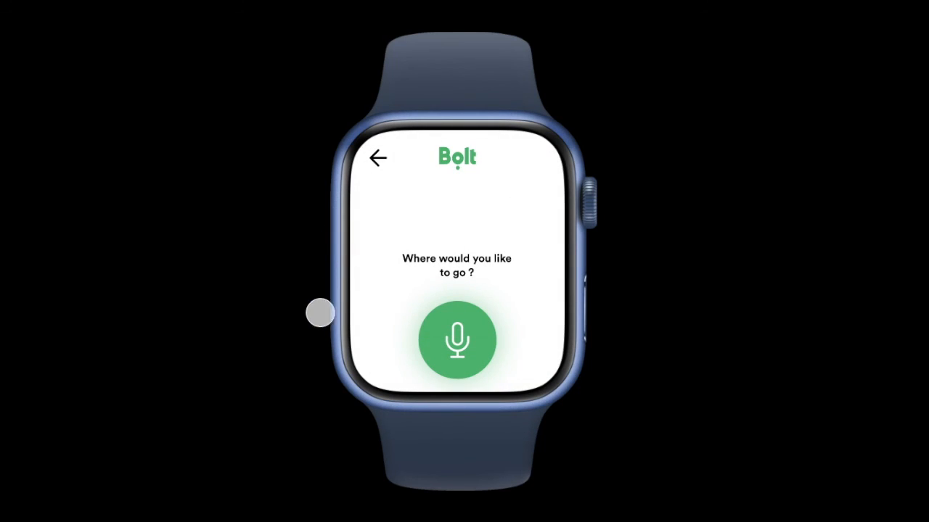
click(444, 341)
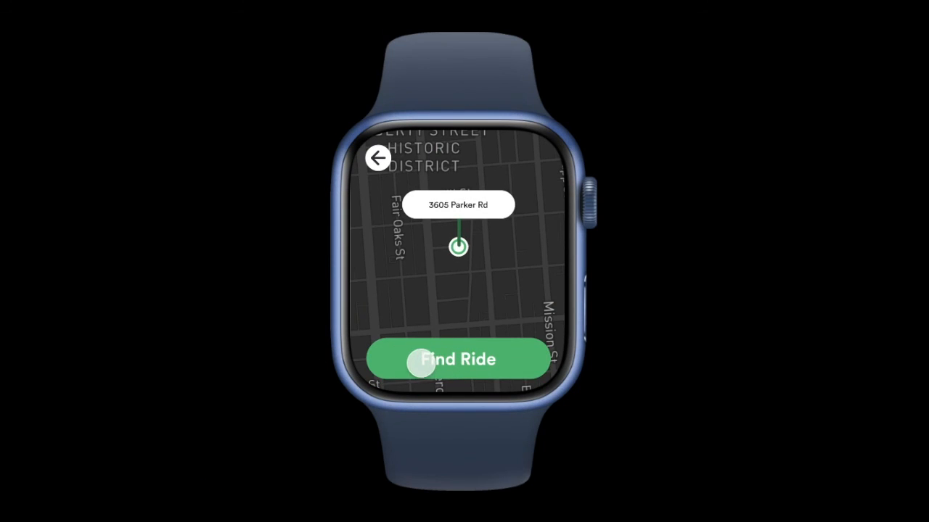
- Test the preview from Find Ride through accepting the $40 offer, calling the driver and answering the call
click(421, 363)
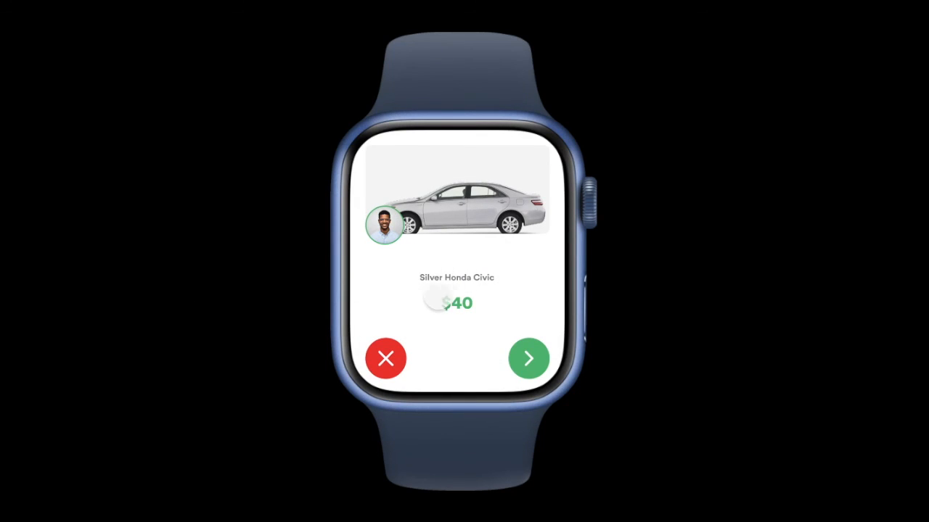
click(525, 356)
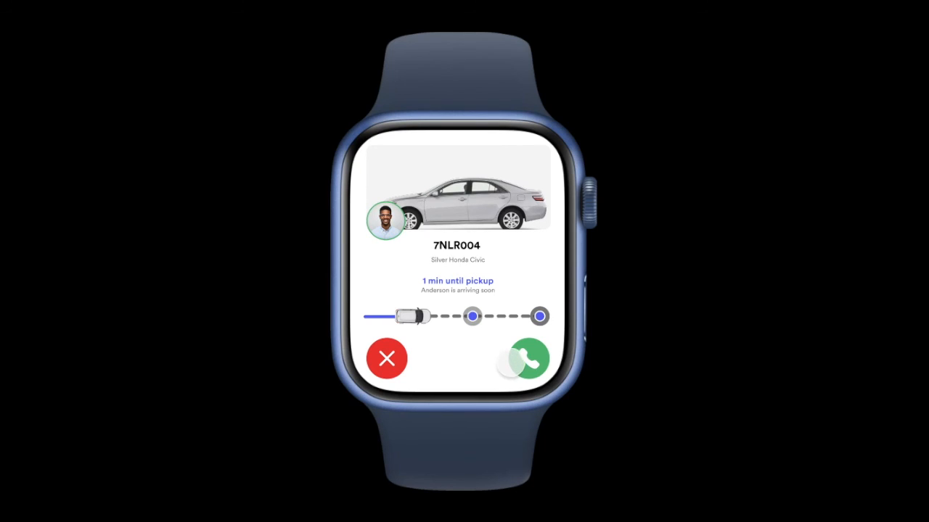
click(512, 362)
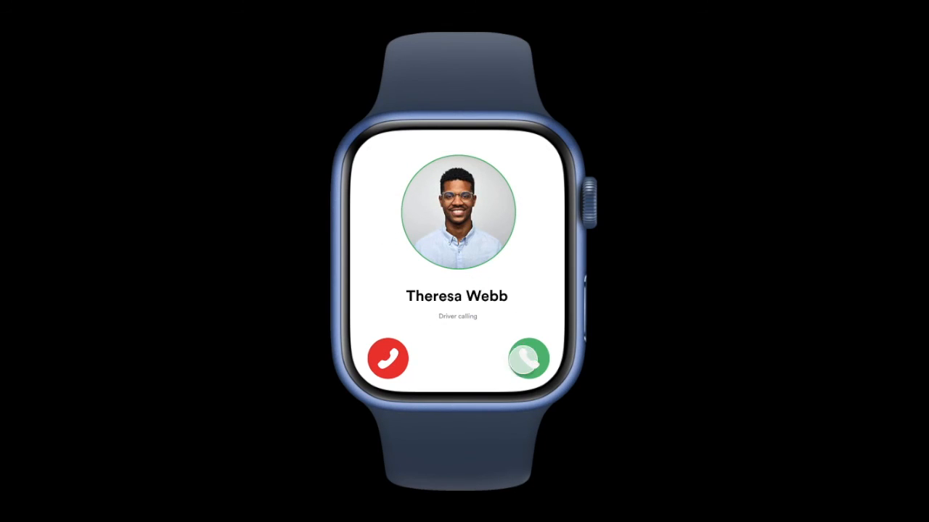
click(529, 358)
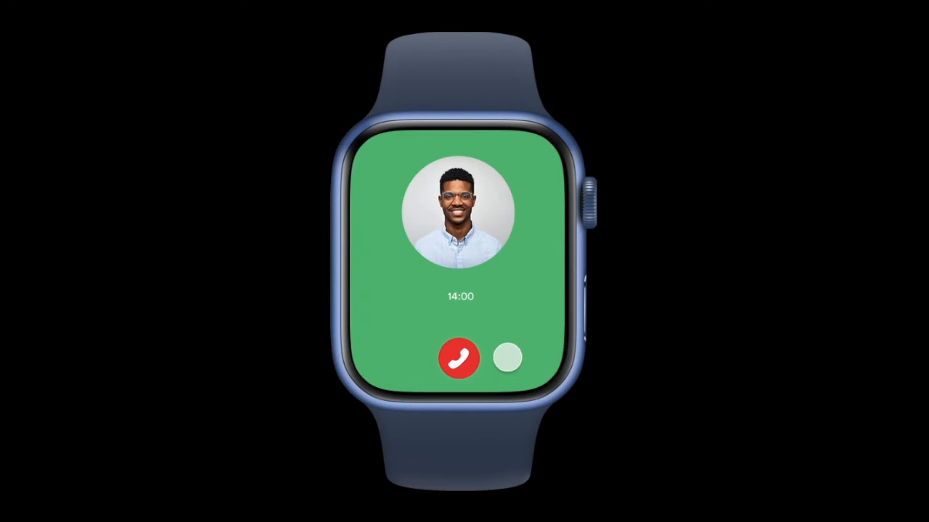
- End the call, accept the ride and follow the last stop point to the driver rating screen in the preview
click(455, 360)
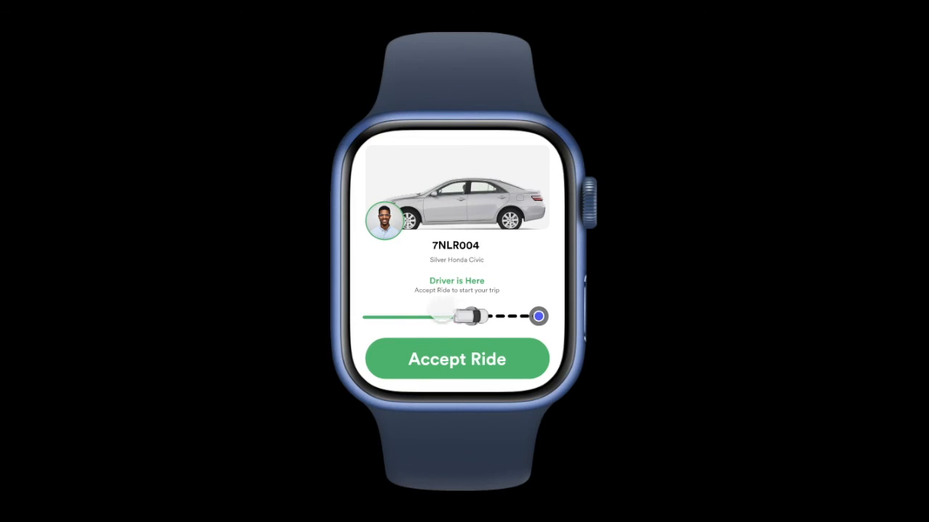
click(431, 369)
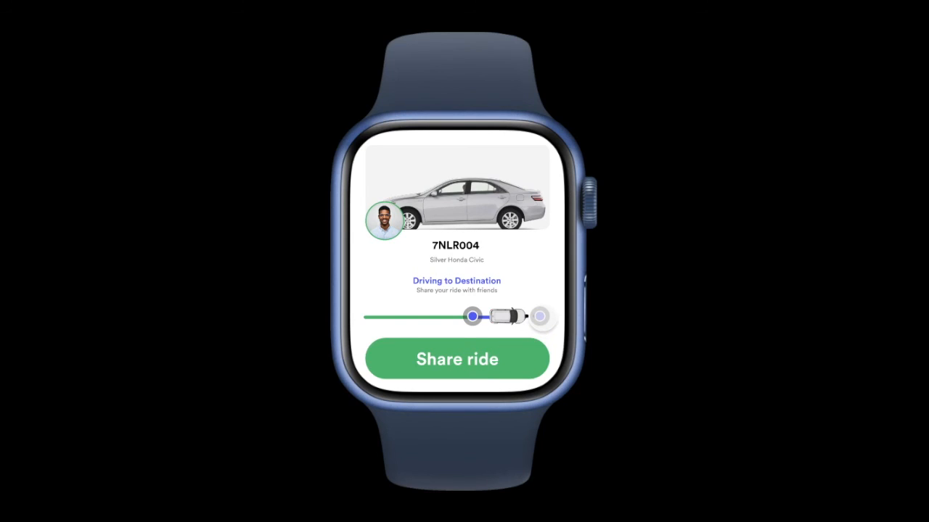
click(539, 316)
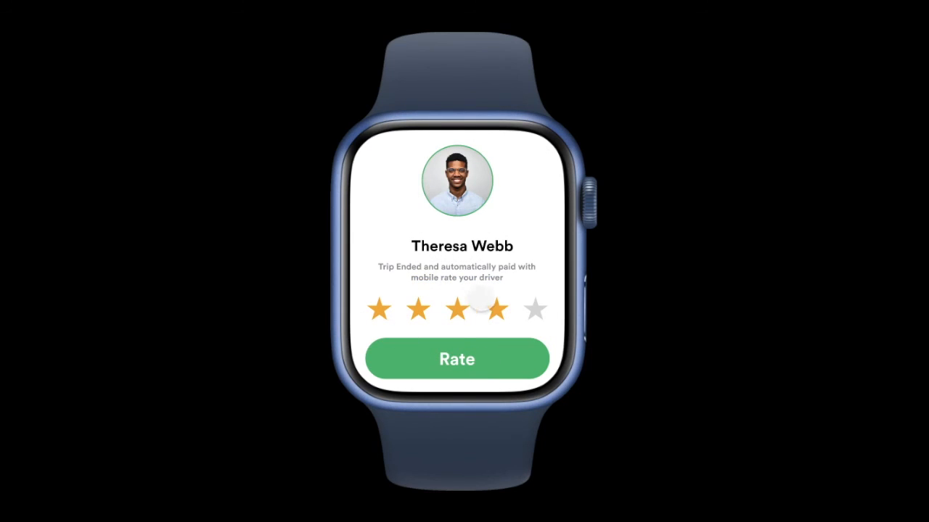